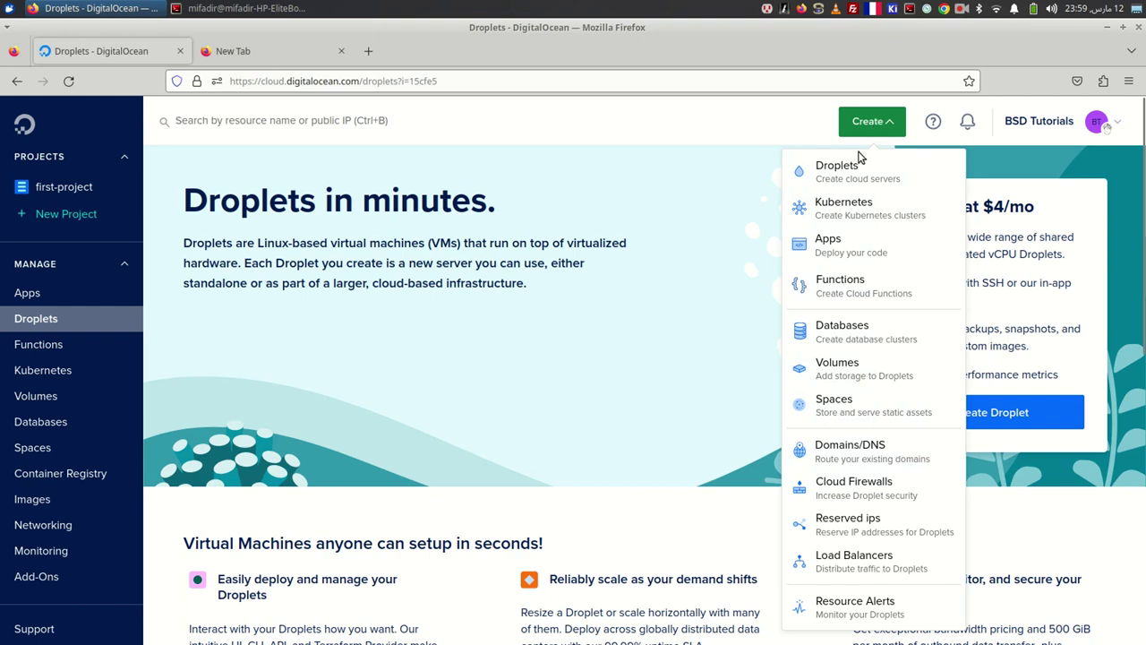
- Start creating a Kubernetes cluster and choose Frankfurt (FRA1) as its datacenter region
{"action": "left_click", "coordinate": [850, 208]}
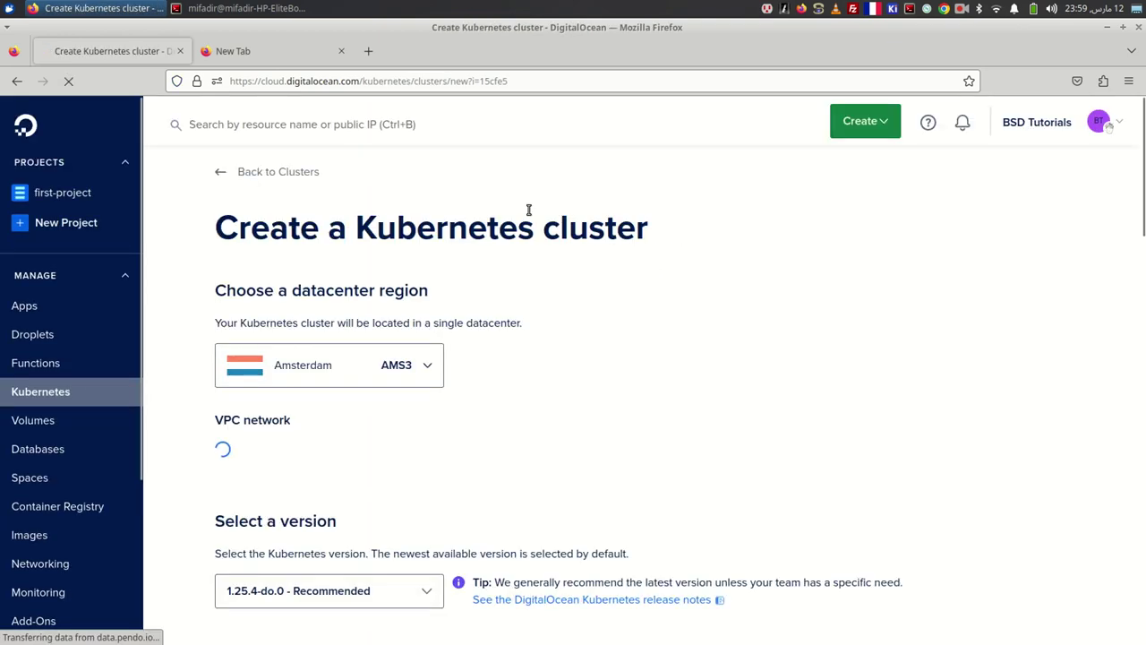
{"action": "left_click", "coordinate": [425, 364]}
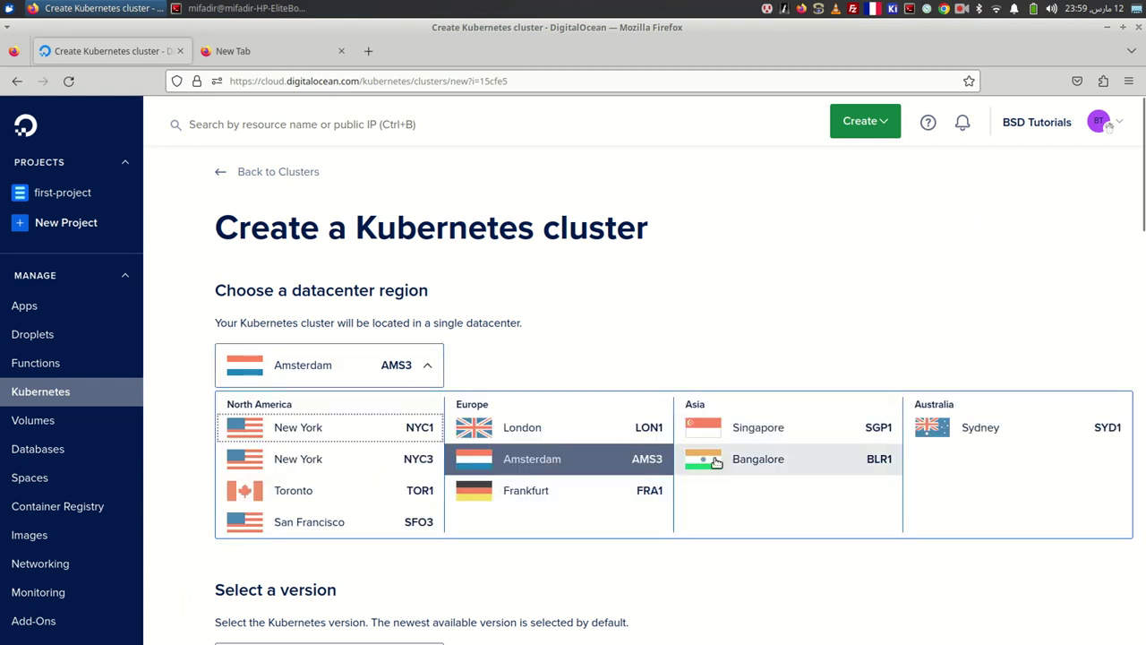
{"action": "left_click", "coordinate": [589, 495]}
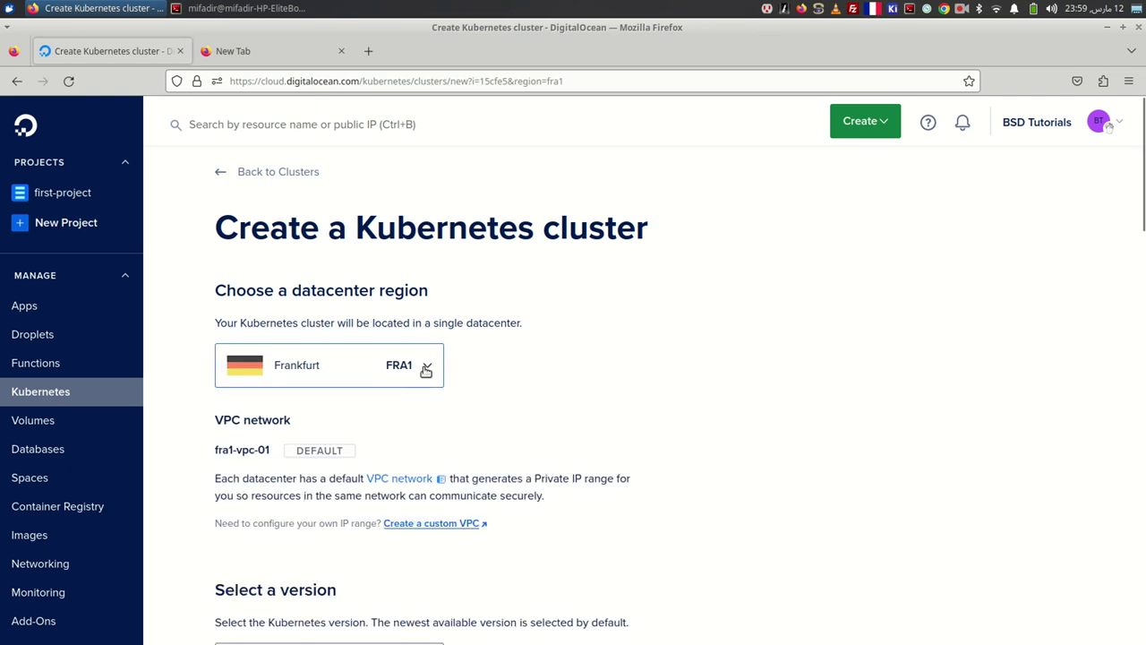
- Select Kubernetes version 1.25.4-do.0 - Recommended for the cluster
{"action": "scroll", "coordinate": [422, 368], "scroll_direction": "down", "scroll_amount": 3}
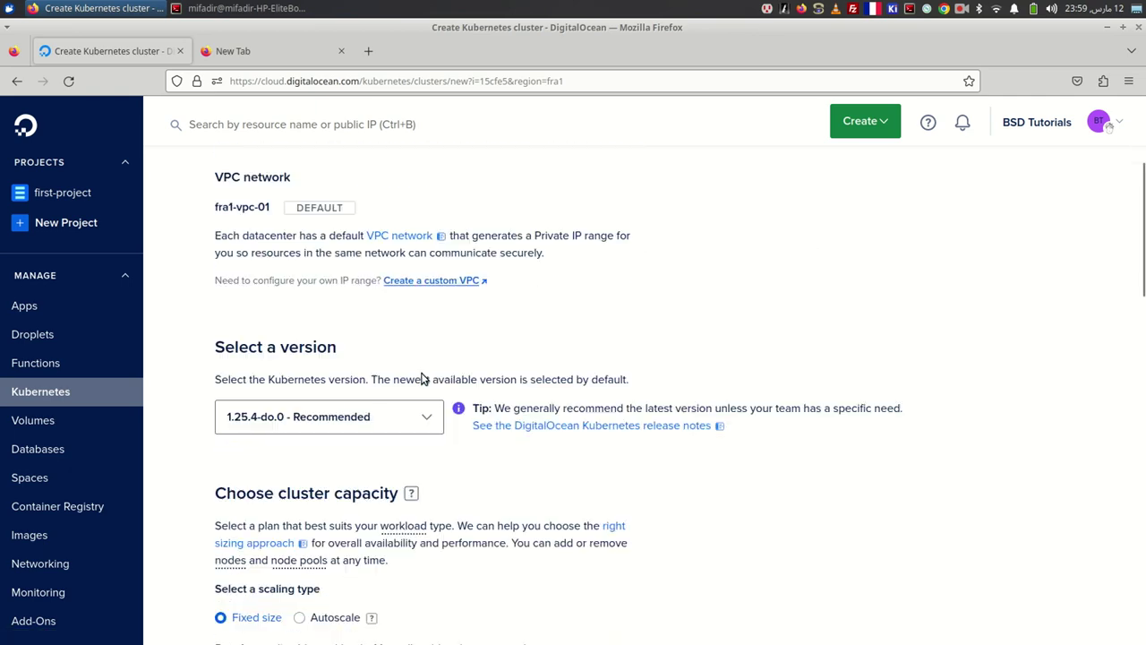
{"action": "left_click", "coordinate": [391, 412]}
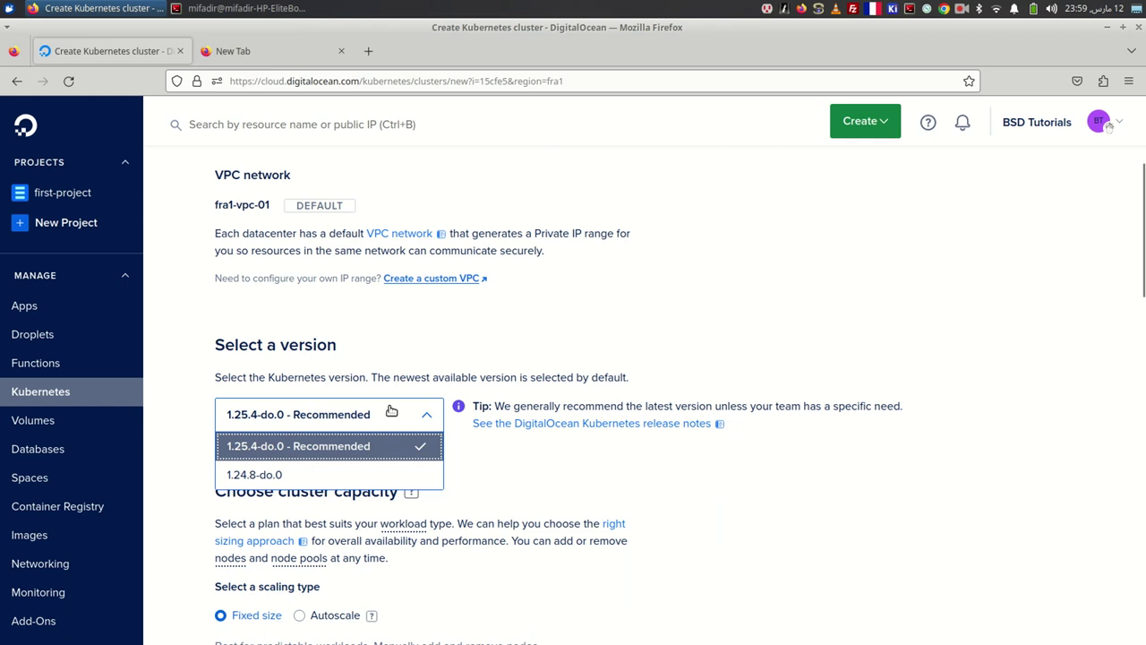
{"action": "left_click", "coordinate": [367, 446]}
- Rename the node pool by replacing the "pool" prefix with "kube-tutorial", keeping the generated suffix
{"action": "scroll", "coordinate": [649, 299], "scroll_direction": "down", "scroll_amount": 2}
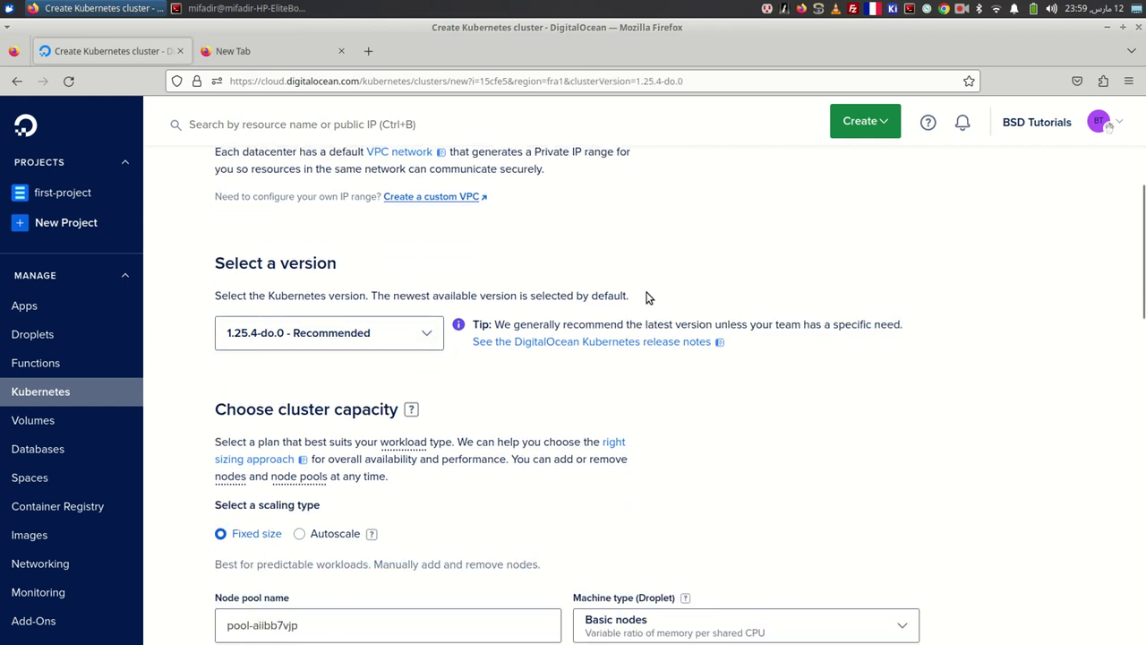
{"action": "scroll", "coordinate": [645, 301], "scroll_direction": "down", "scroll_amount": 5}
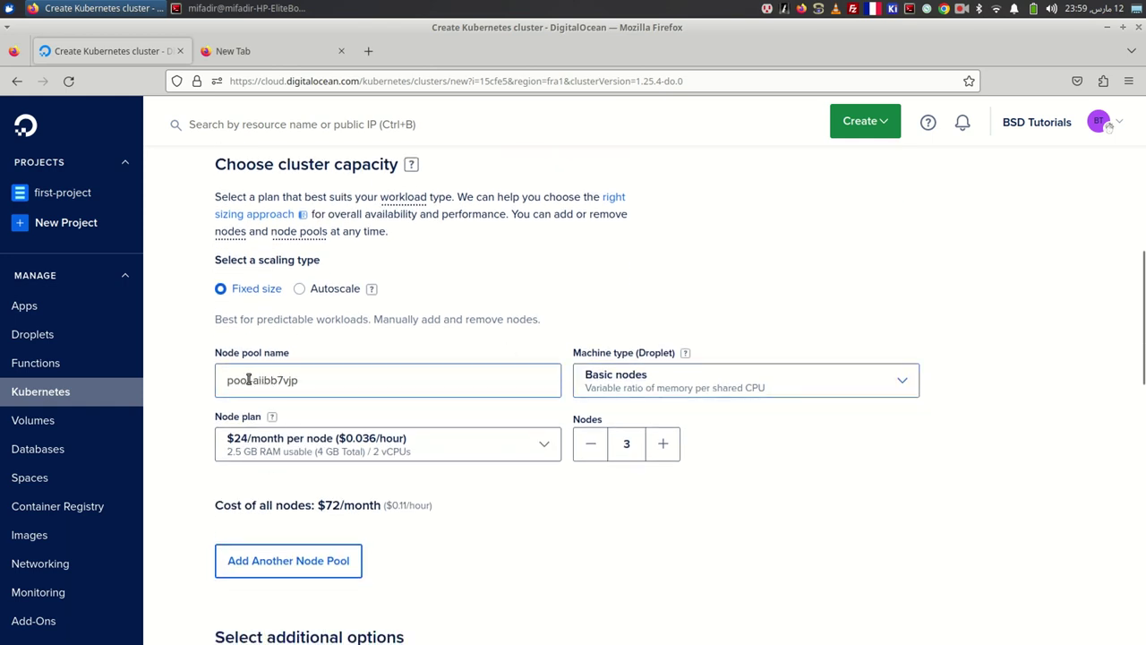
{"action": "double_click", "coordinate": [248, 379]}
{"action": "key", "text": "Right"}
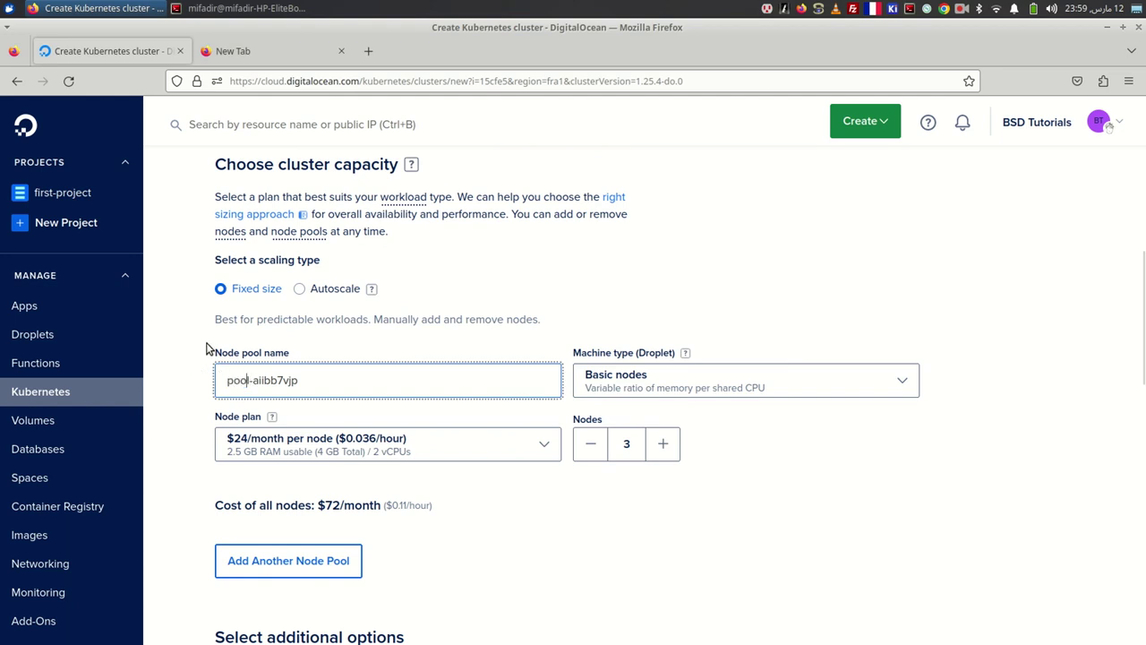
{"action": "key", "text": "BackSpace"}
{"action": "key", "text": "BackSpace"}
{"action": "key", "text": "BackSpace"}
{"action": "key", "text": "BackSpace"}
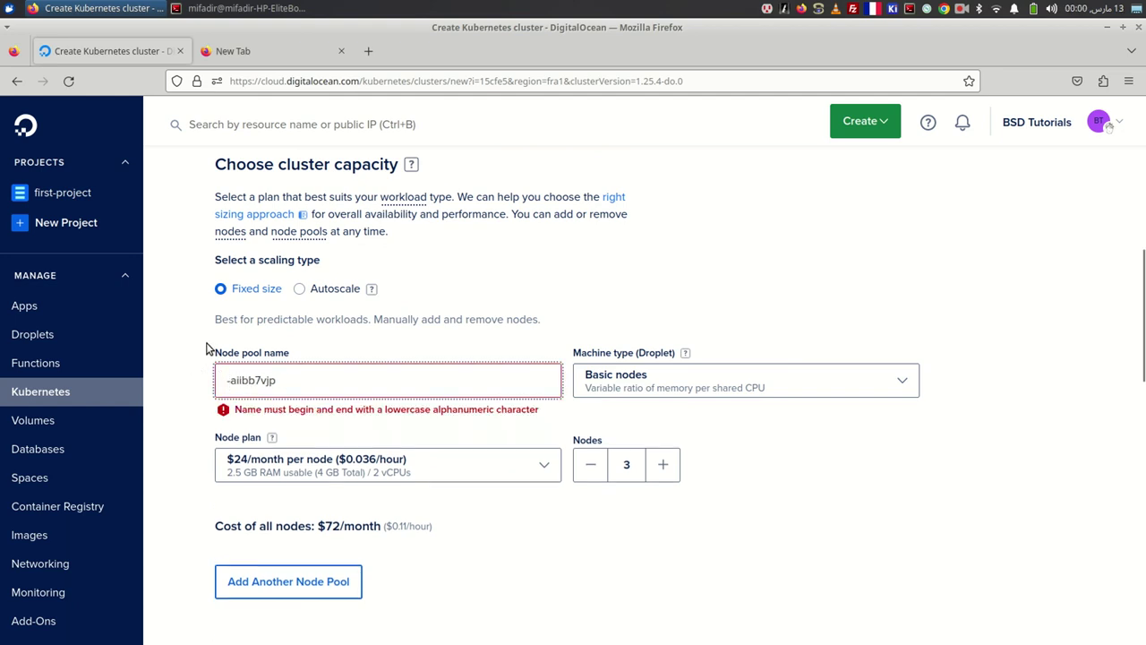
{"action": "type", "text": "kube-tu"}
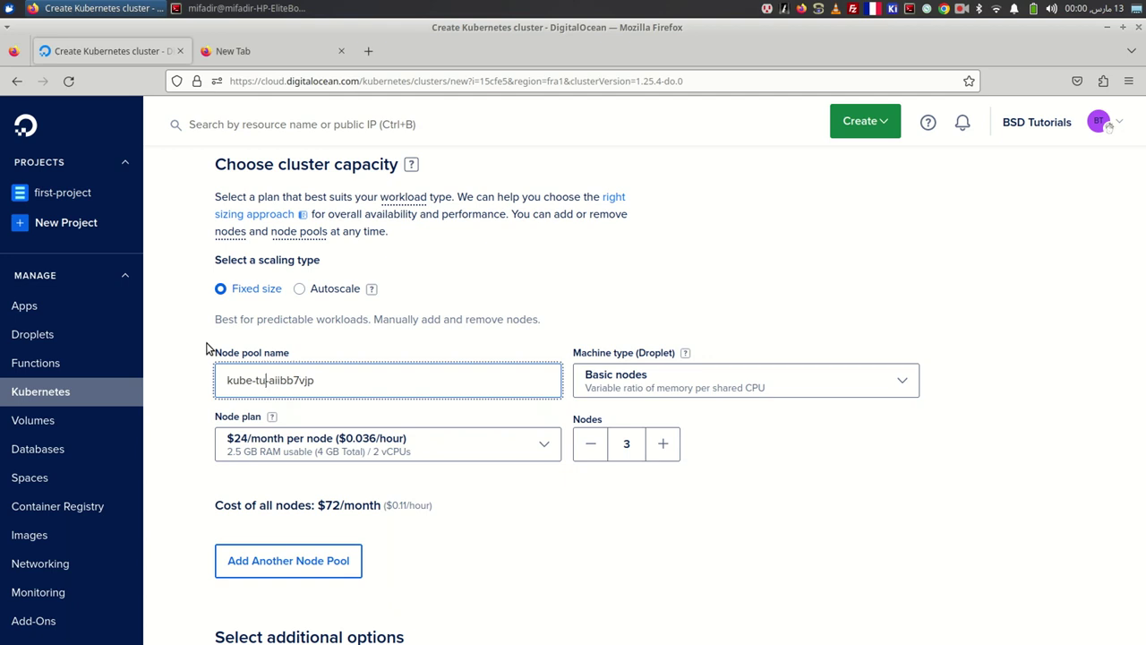
{"action": "type", "text": "torial"}
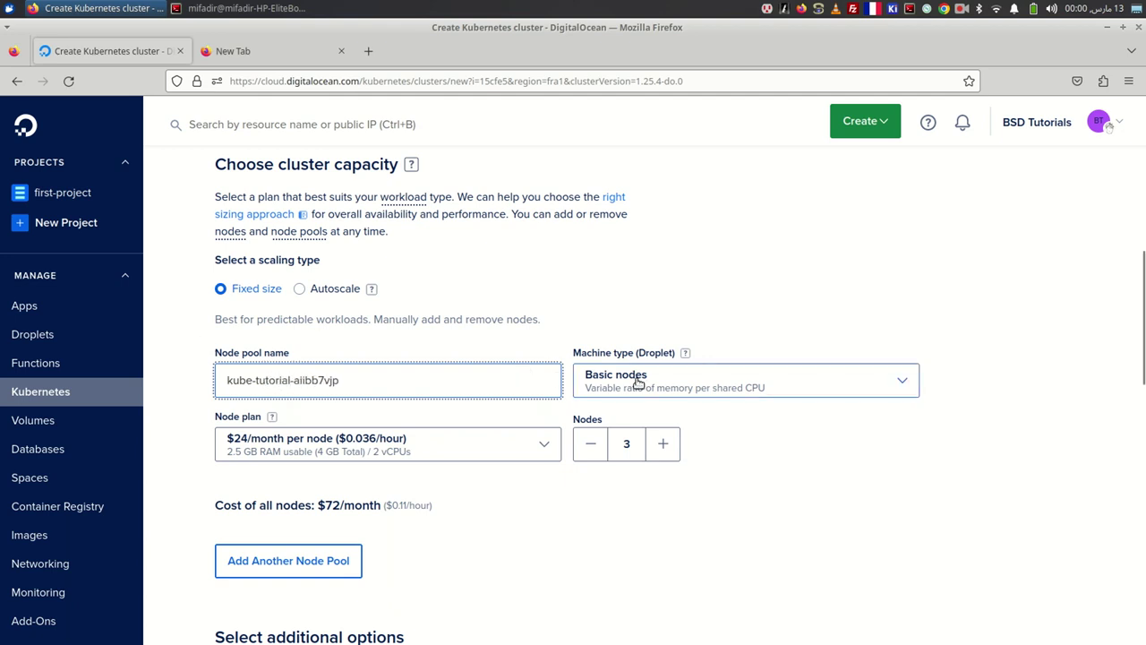
- Check the machine types, keeping Basic nodes, and set the node plan to $12/month per node
{"action": "left_click", "coordinate": [683, 390]}
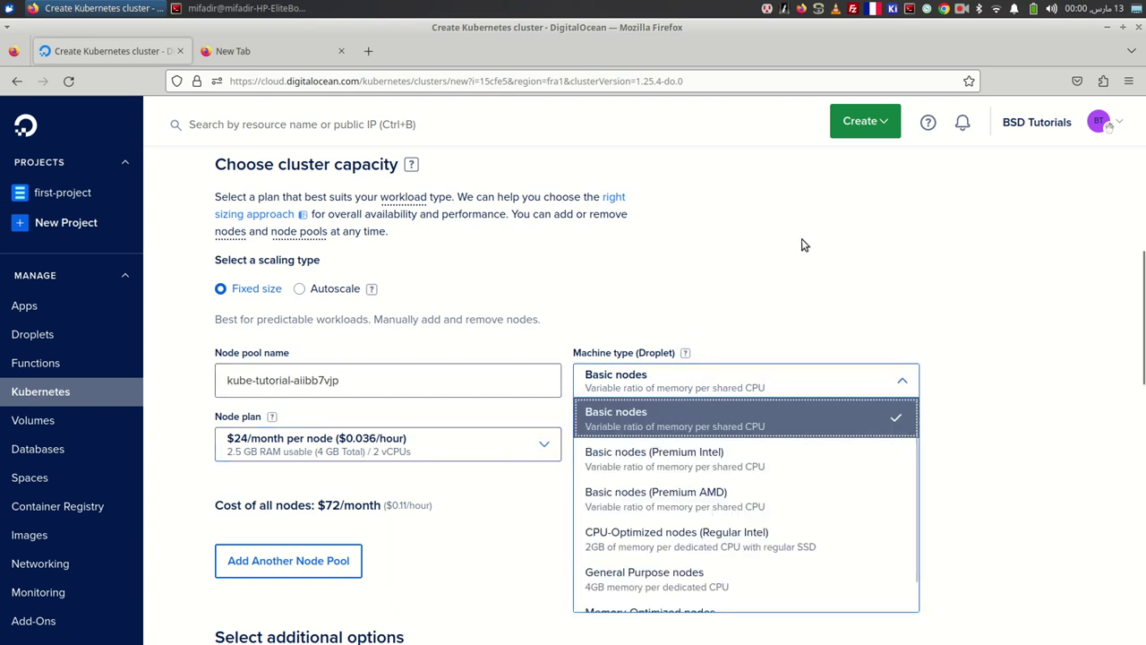
{"action": "left_click", "coordinate": [674, 260]}
{"action": "left_click", "coordinate": [397, 438]}
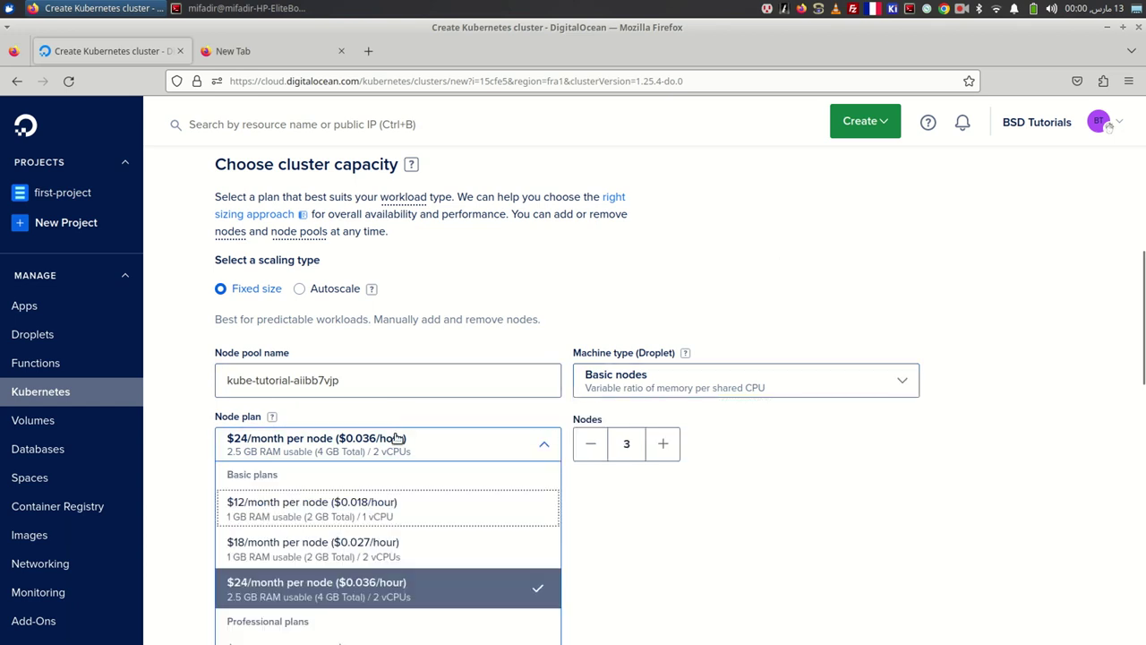
{"action": "left_click", "coordinate": [284, 508]}
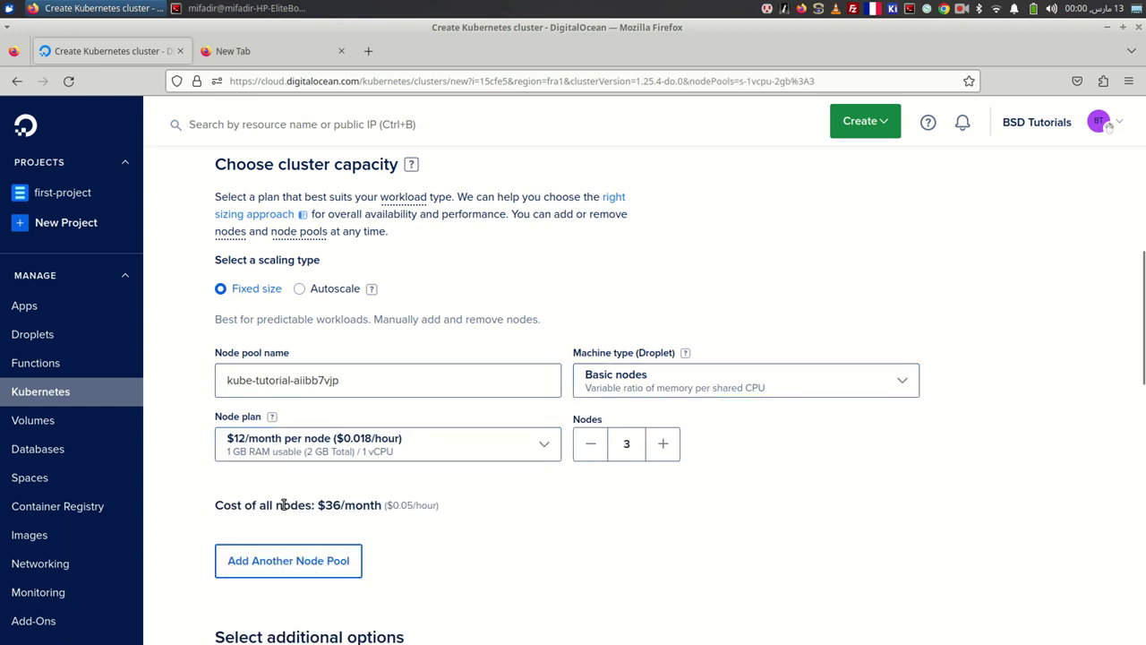
{"action": "left_click", "coordinate": [296, 458]}
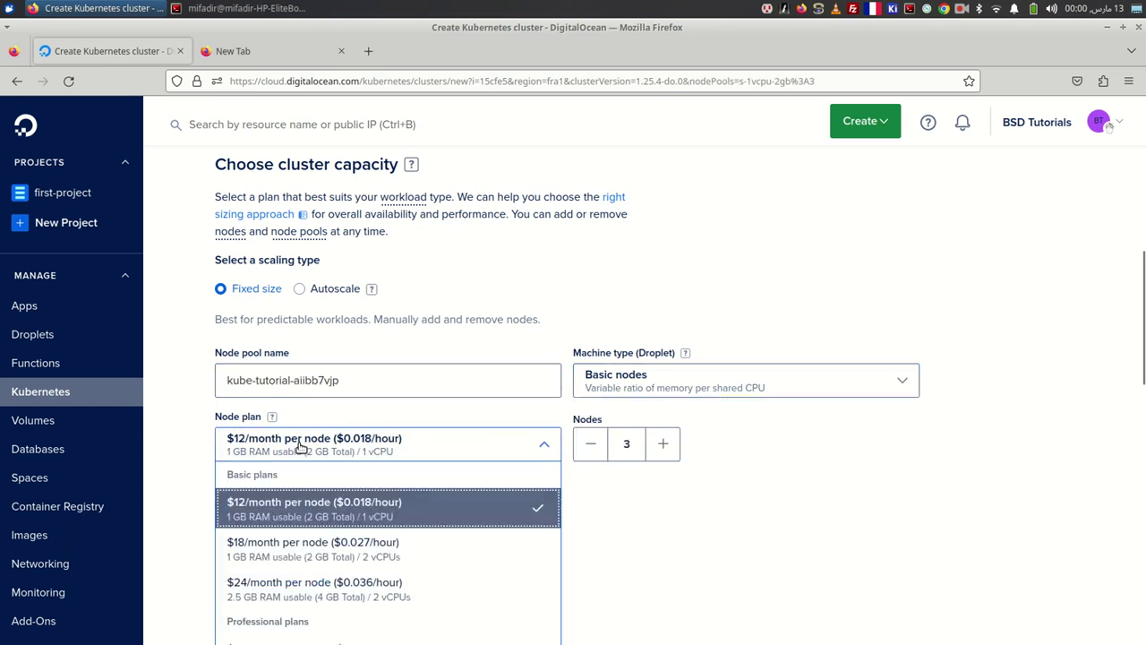
{"action": "left_click", "coordinate": [278, 511]}
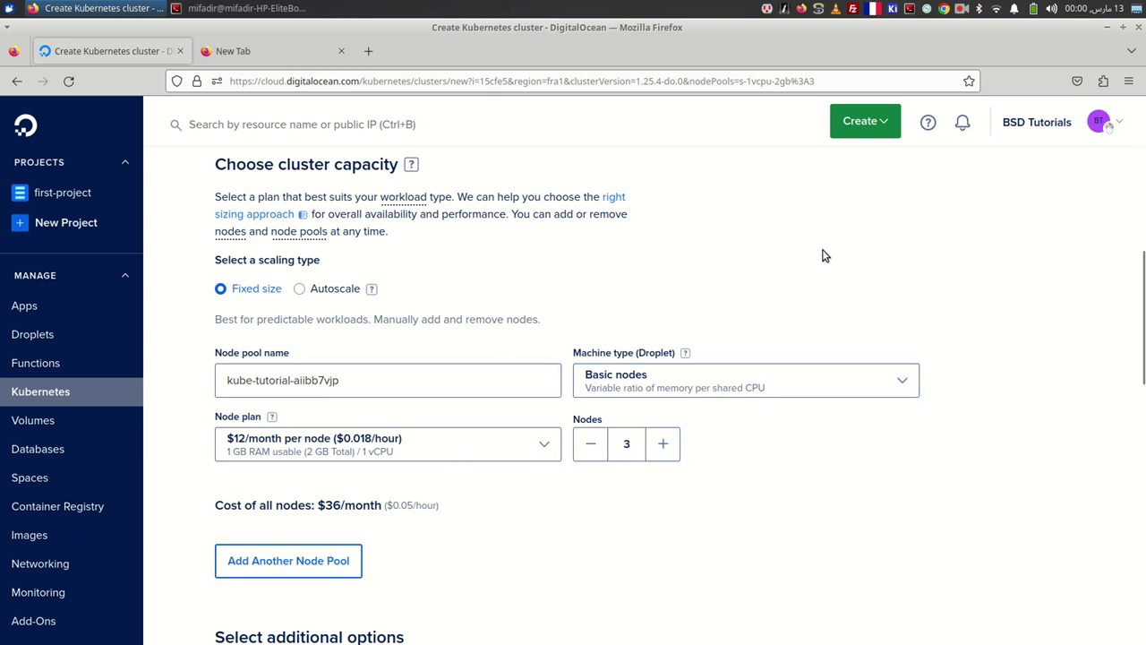
- Create the cluster in first-project with the default name and no additional options, and view its configuration and node pool status
{"action": "scroll", "coordinate": [719, 323], "scroll_direction": "up", "scroll_amount": 1}
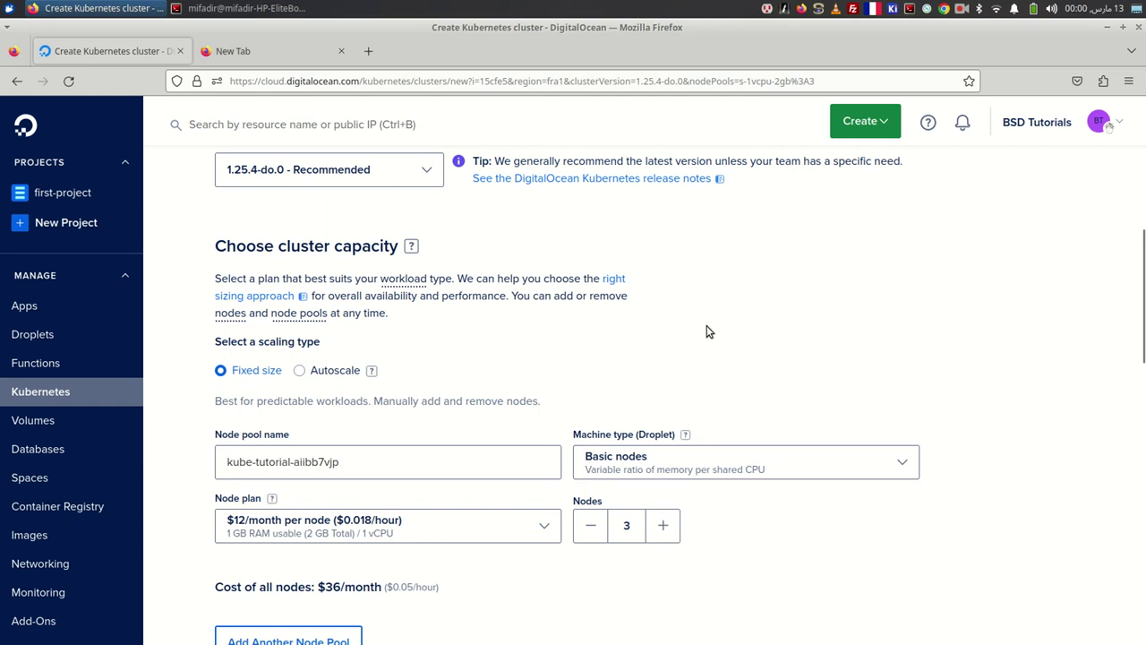
{"action": "scroll", "coordinate": [708, 335], "scroll_direction": "down", "scroll_amount": 2}
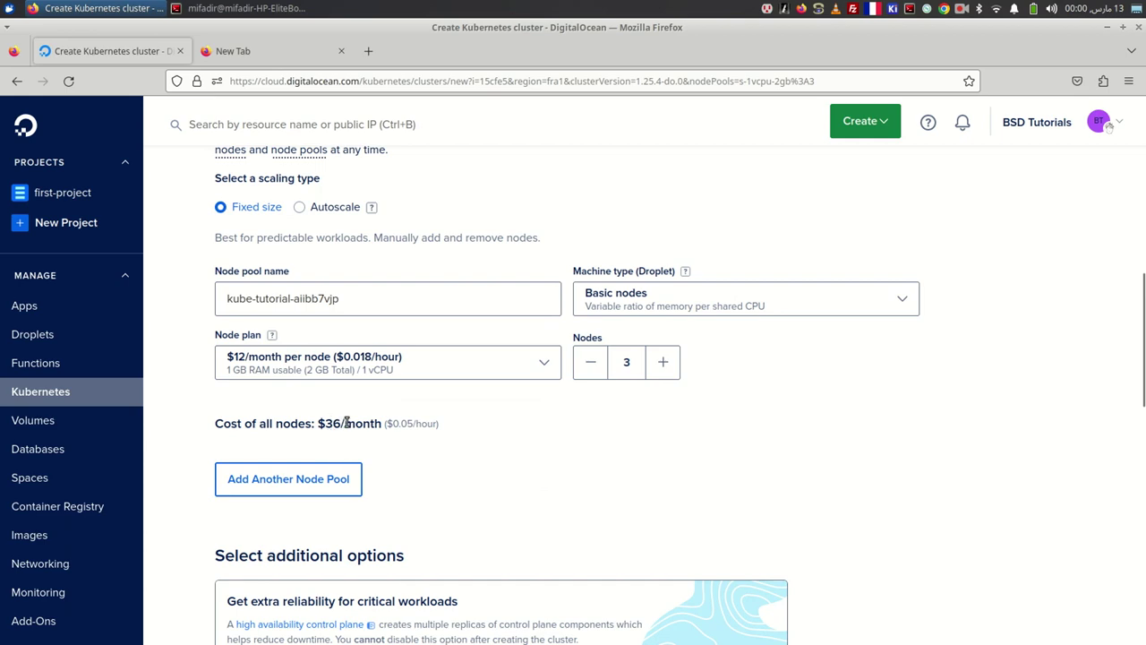
{"action": "scroll", "coordinate": [460, 399], "scroll_direction": "down", "scroll_amount": 3}
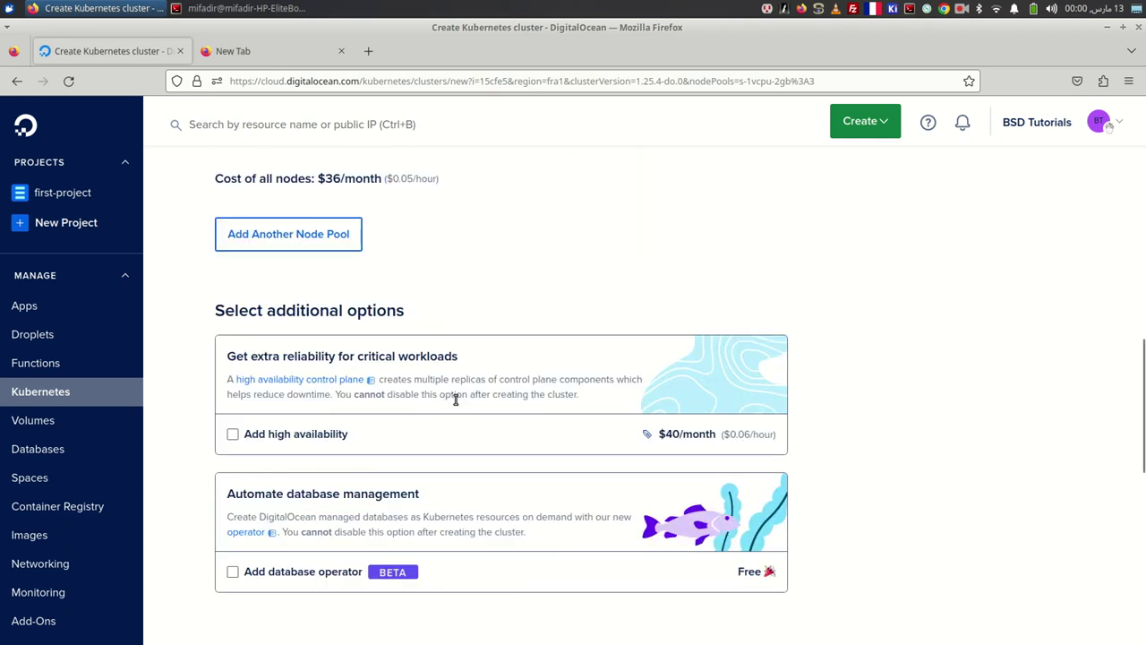
{"action": "scroll", "coordinate": [455, 400], "scroll_direction": "down", "scroll_amount": 4}
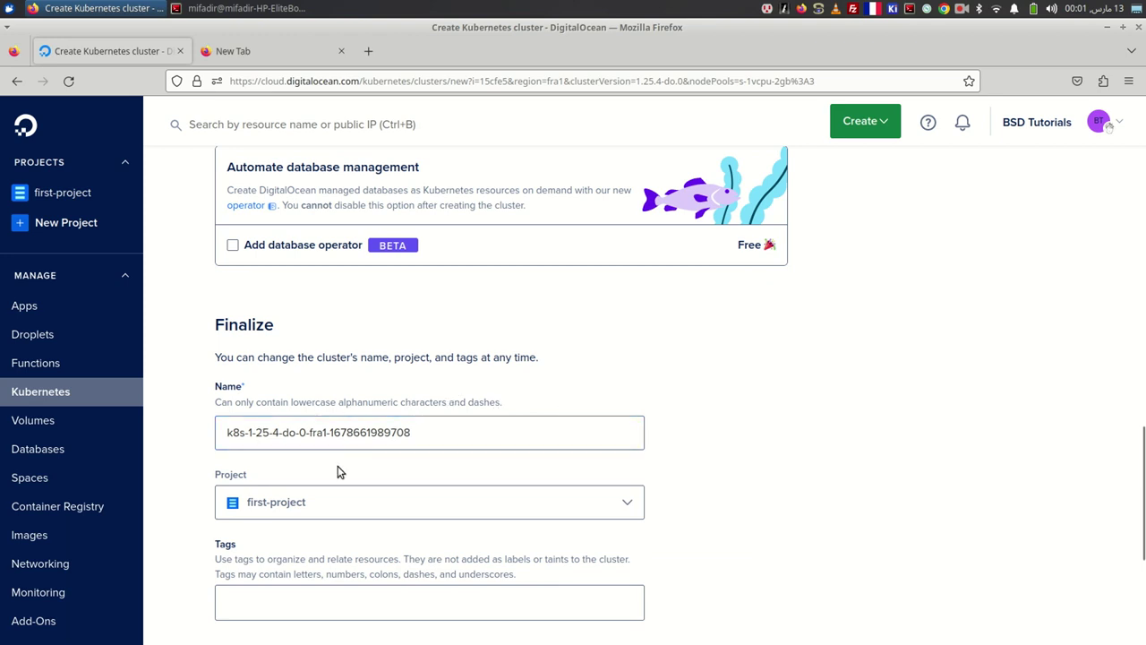
{"action": "scroll", "coordinate": [338, 472], "scroll_direction": "down", "scroll_amount": 1}
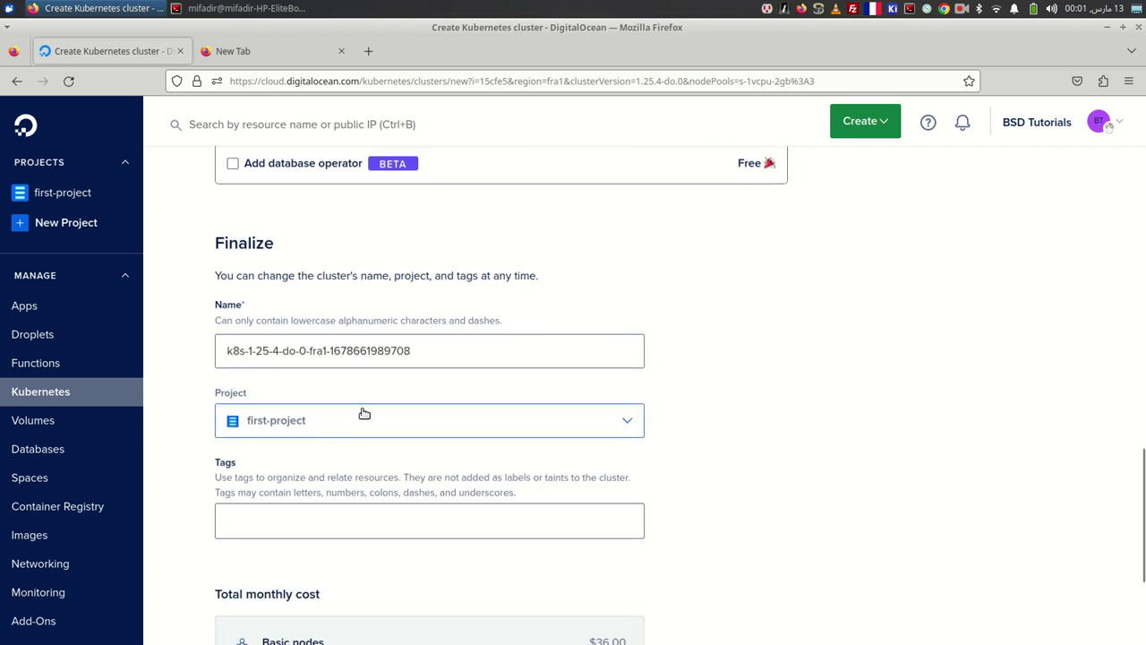
{"action": "scroll", "coordinate": [409, 504], "scroll_direction": "down", "scroll_amount": 2}
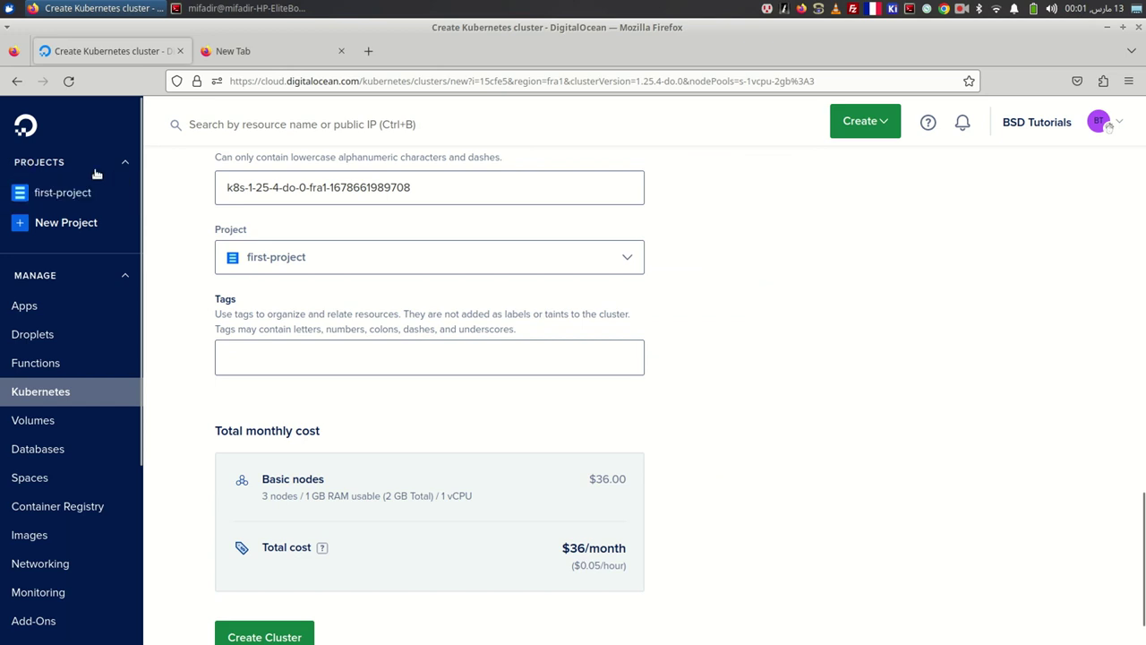
{"action": "scroll", "coordinate": [511, 410], "scroll_direction": "down", "scroll_amount": 1}
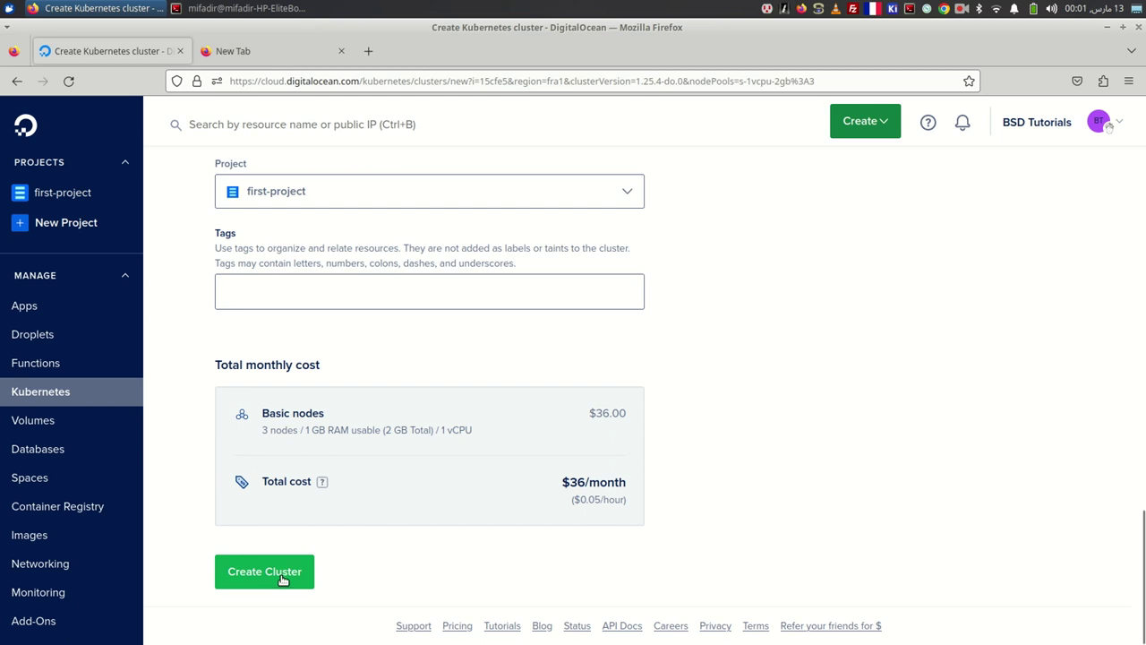
{"action": "left_click", "coordinate": [279, 577]}
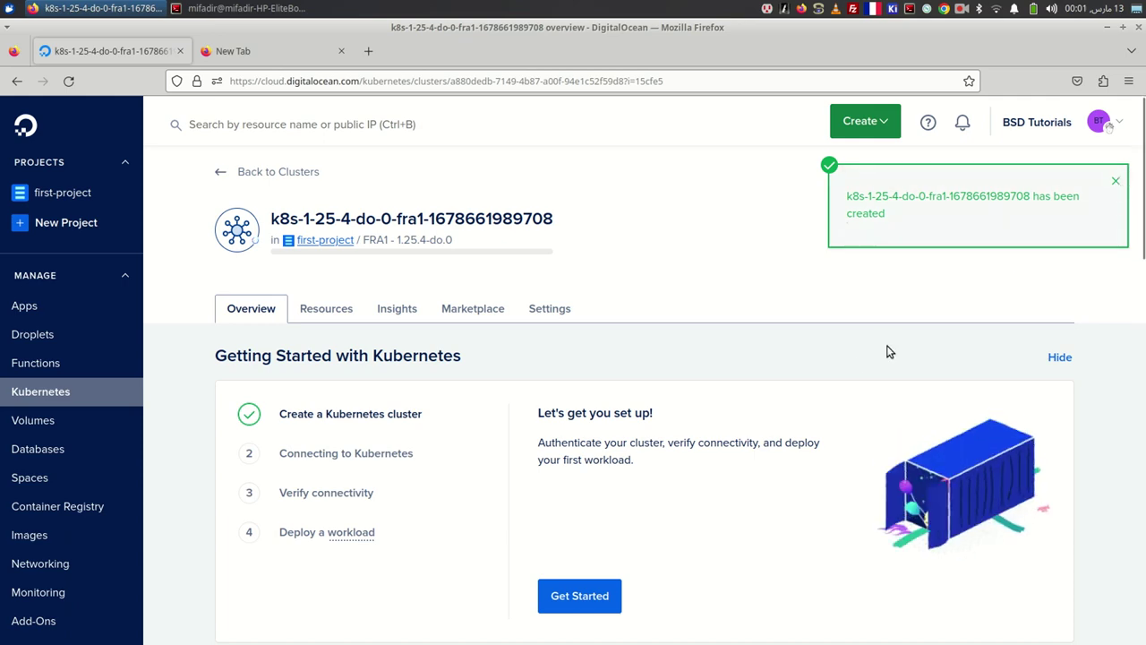
{"action": "scroll", "coordinate": [519, 305], "scroll_direction": "down", "scroll_amount": 5}
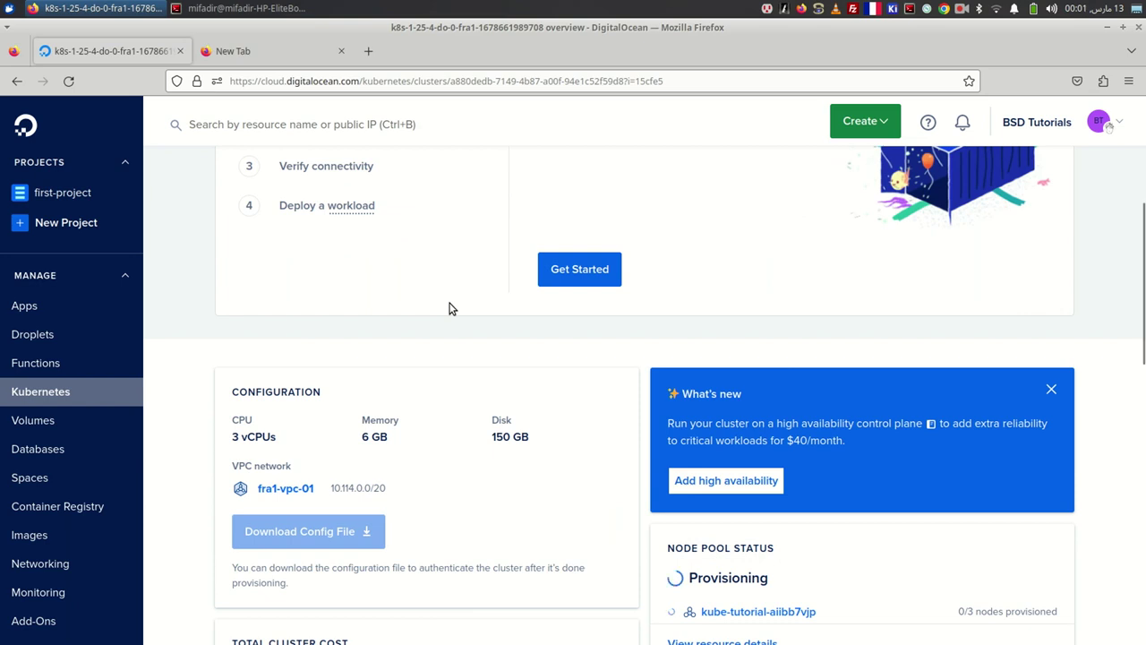
{"action": "scroll", "coordinate": [449, 308], "scroll_direction": "down", "scroll_amount": 1}
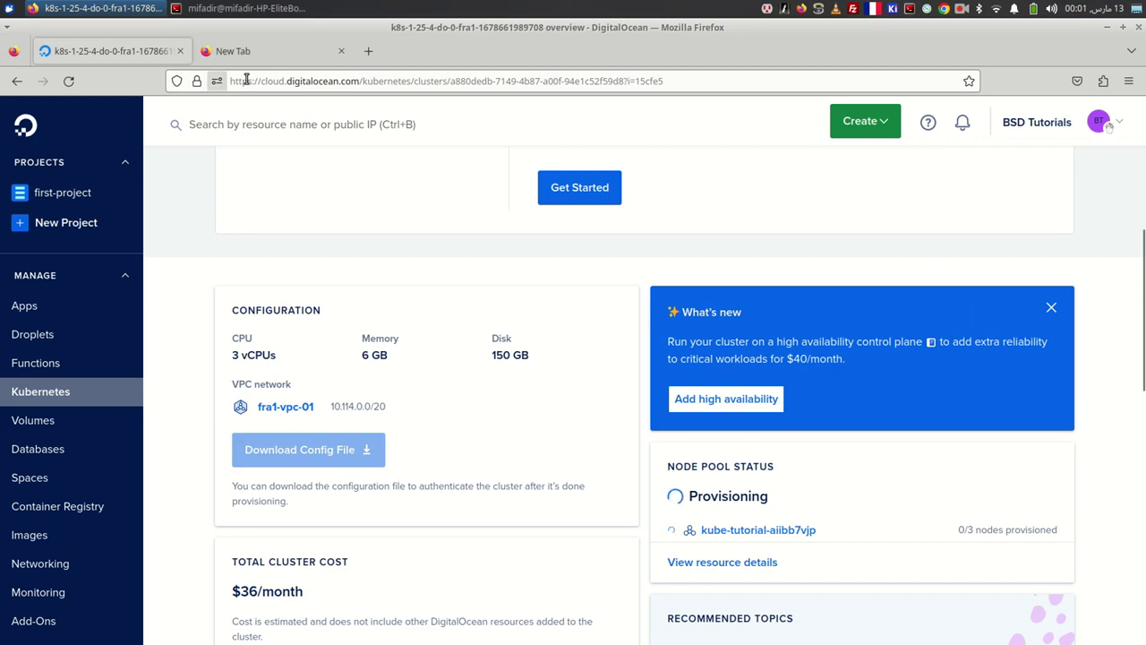
- Switch to the terminal and change into the BSD-Tutorials-Digital-Ocean directory
{"action": "left_click", "coordinate": [242, 7]}
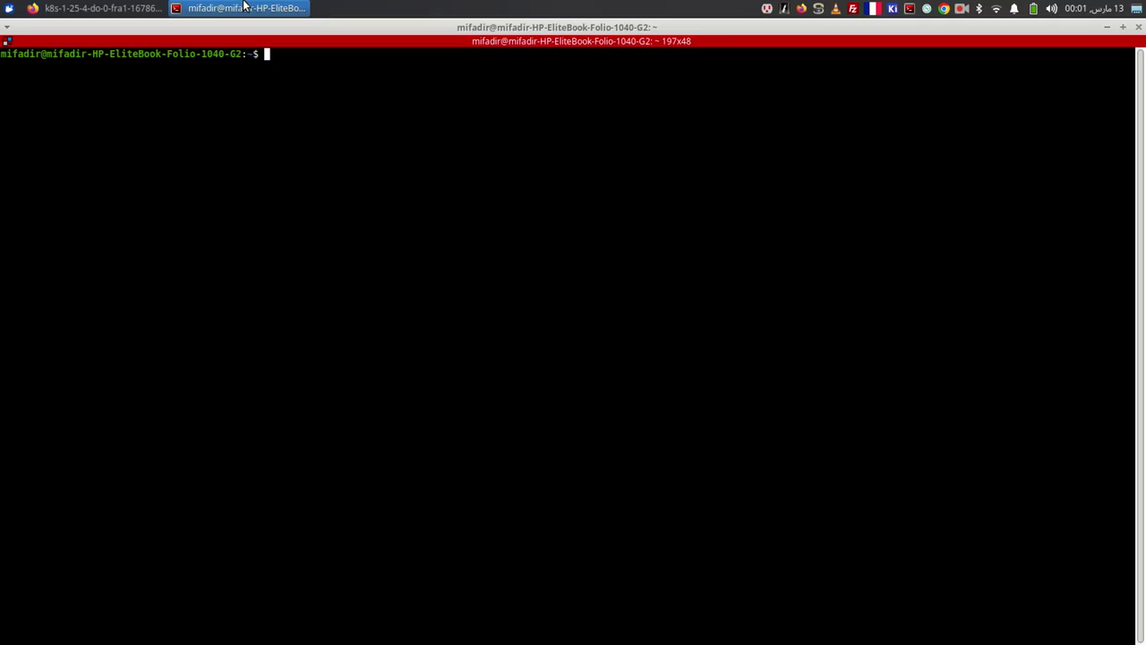
{"action": "type", "text": "cd B"}
{"action": "key", "text": "Tab"}
{"action": "key", "text": "Return"}
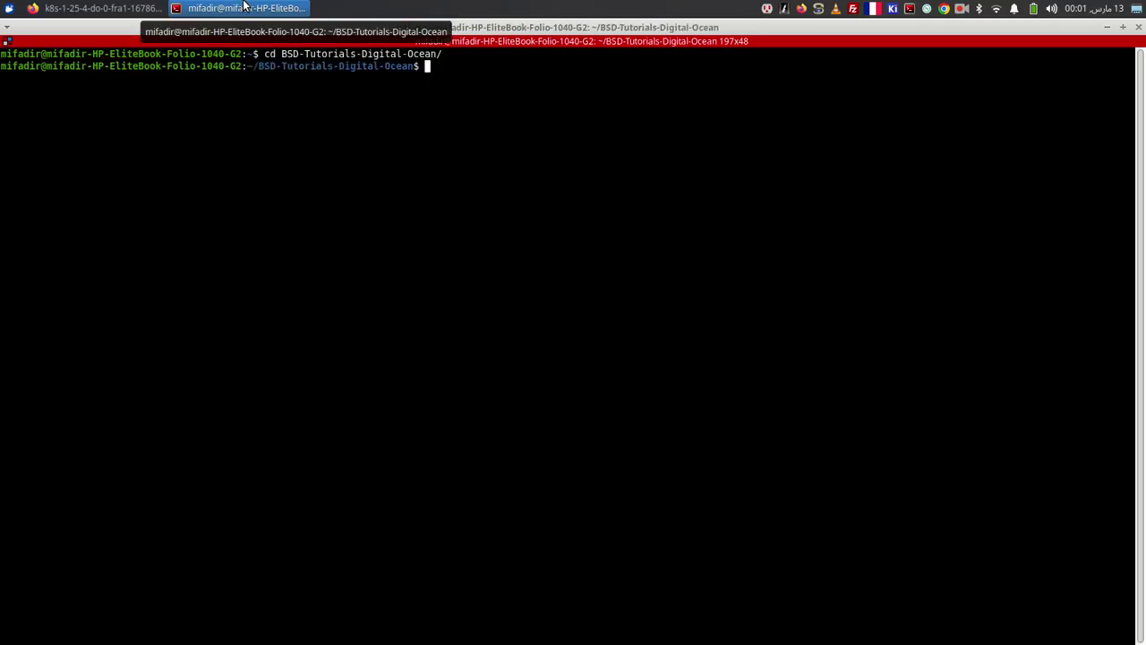
- Try to create a directory named kubernetes_dc
{"action": "type", "text": "mkdir kubernete"}
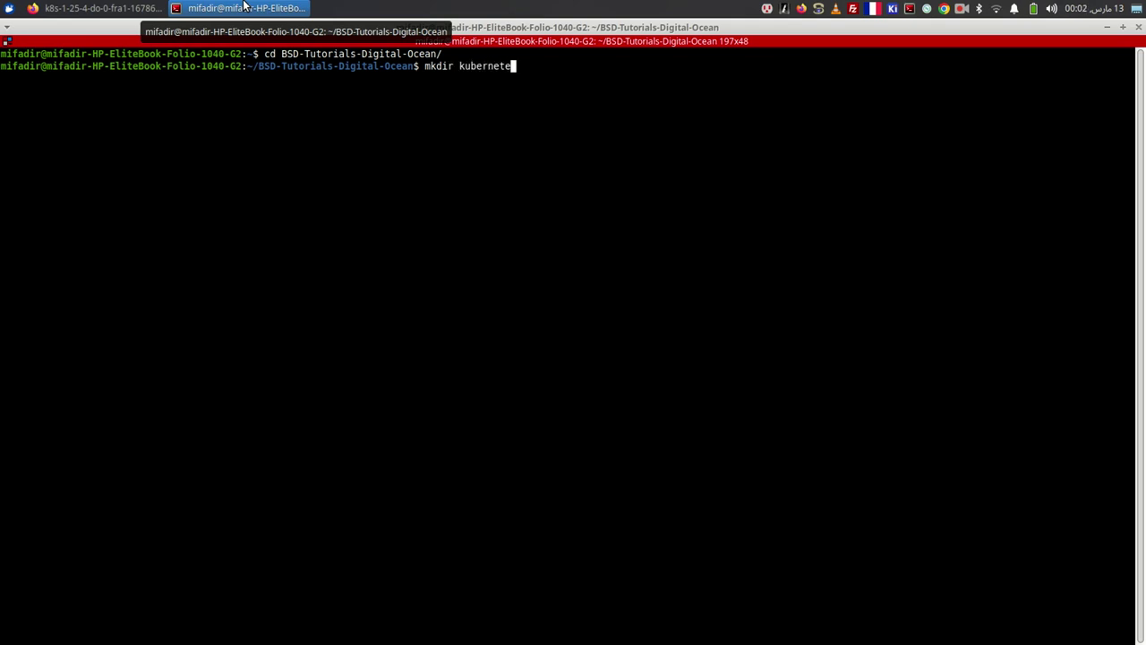
{"action": "type", "text": "s_dc"}
{"action": "key", "text": "Return"}
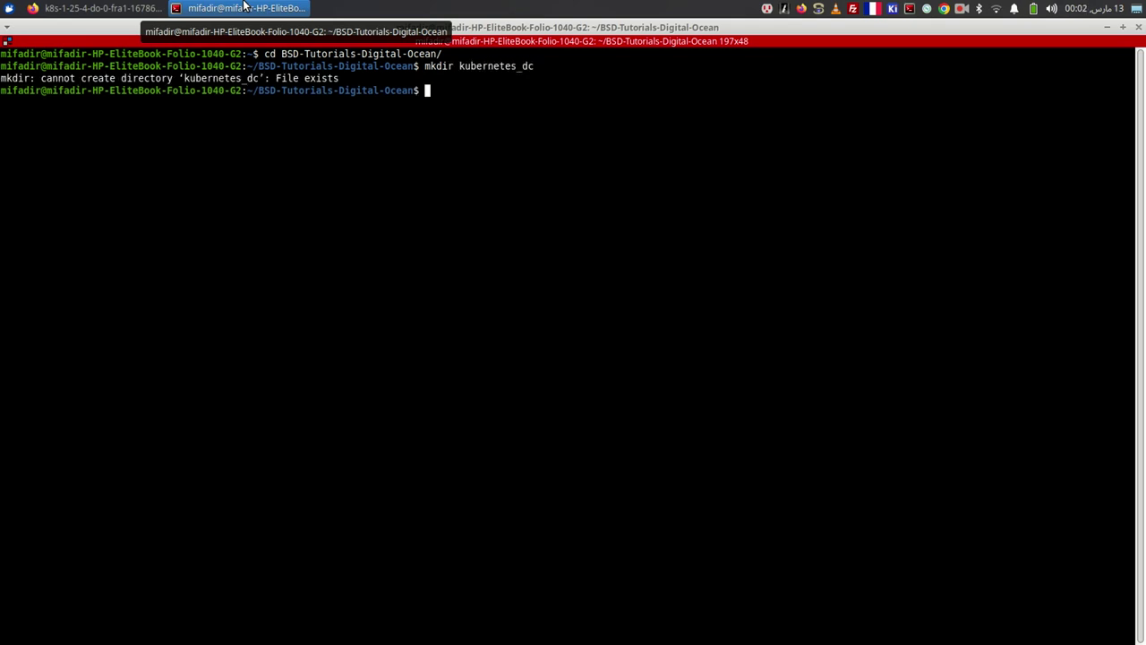
- Change into the kubernetes_dc directory and list its contents
{"action": "key", "text": "ctrl+c"}
{"action": "type", "text": "cd kubernetes_dc/"}
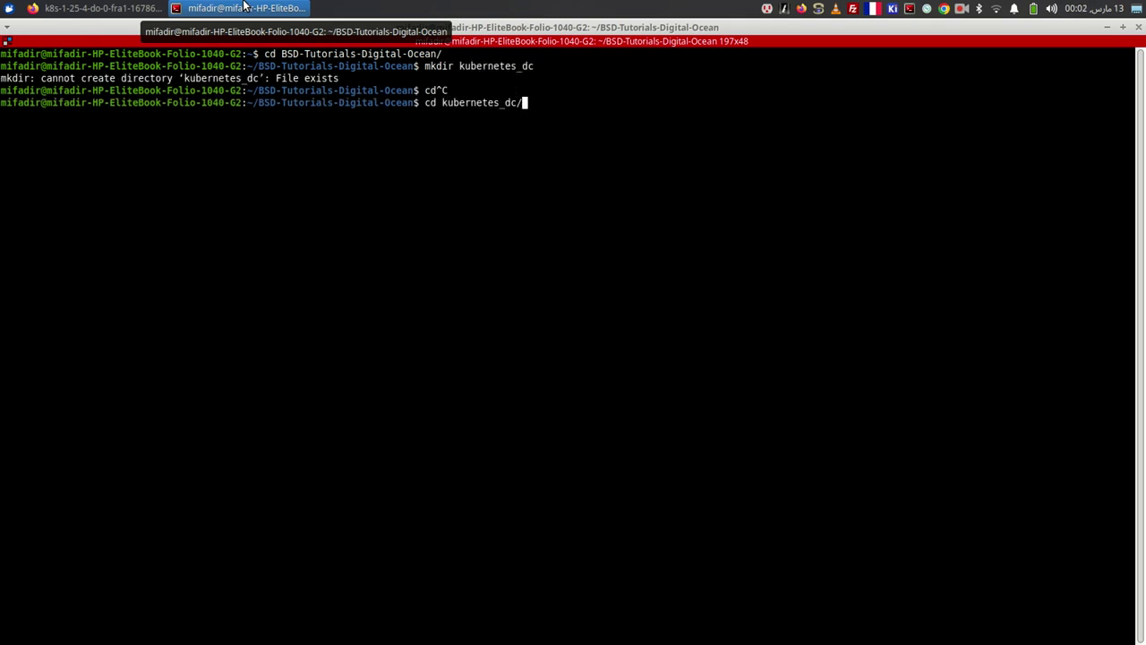
{"action": "key", "text": "Return"}
{"action": "type", "text": "ls"}
{"action": "key", "text": "Return"}
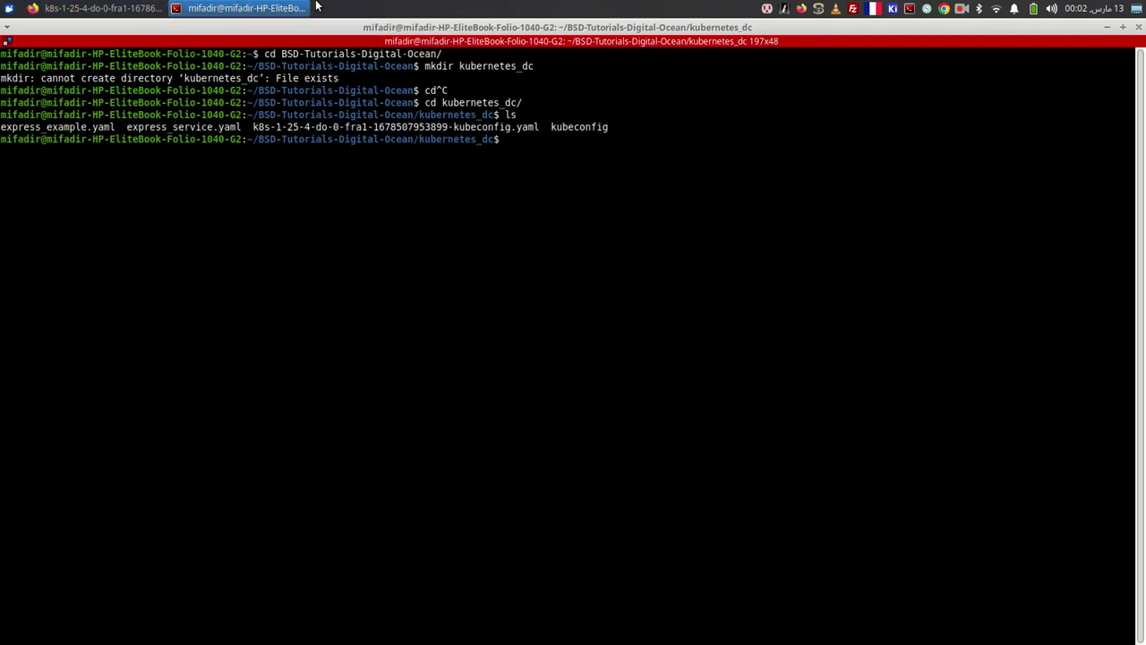
{"action": "type", "text": "r"}
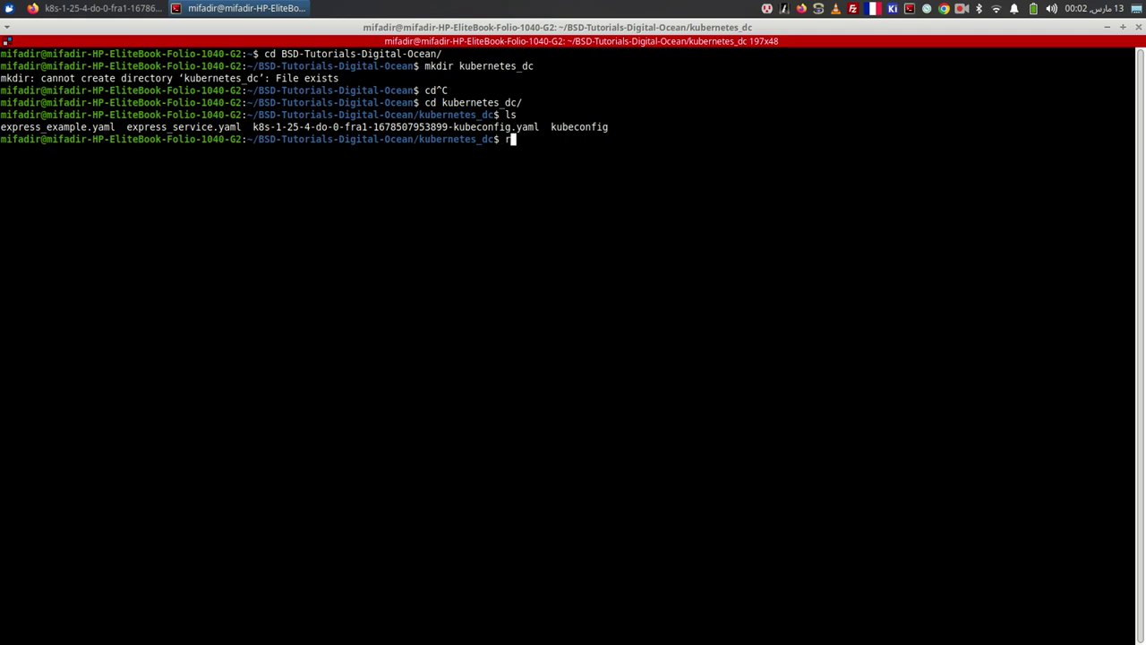
{"action": "type", "text": "m -rf k"}
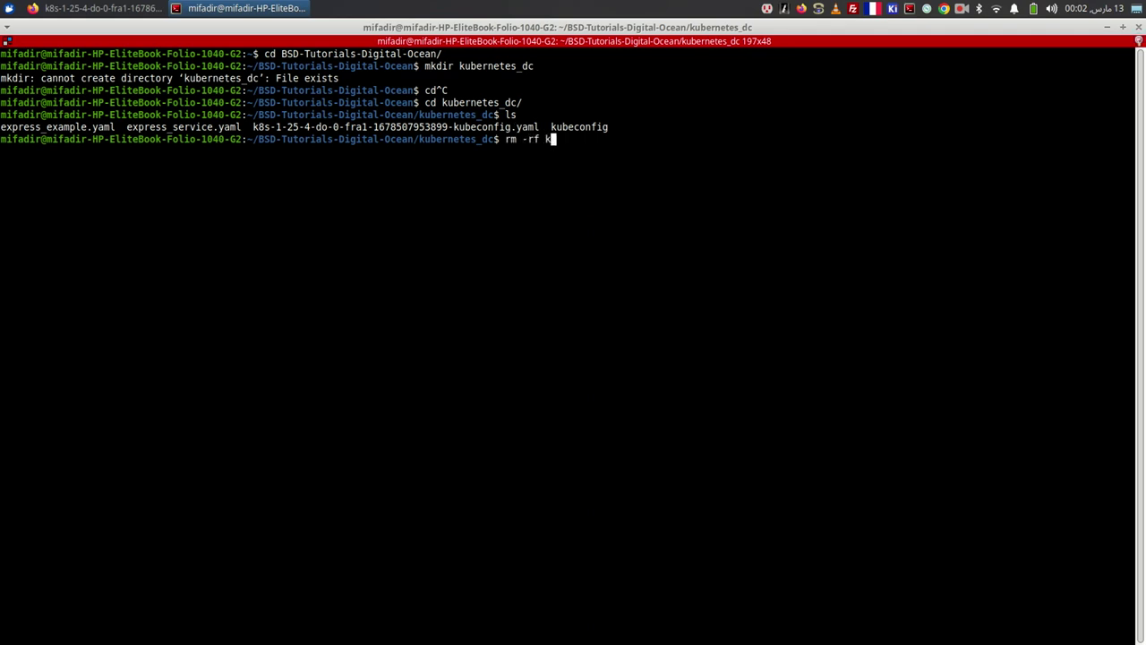
{"action": "type", "text": "8"}
{"action": "key", "text": "Tab"}
{"action": "key", "text": "Return"}
{"action": "type", "text": "ls"}
{"action": "key", "text": "Return"}
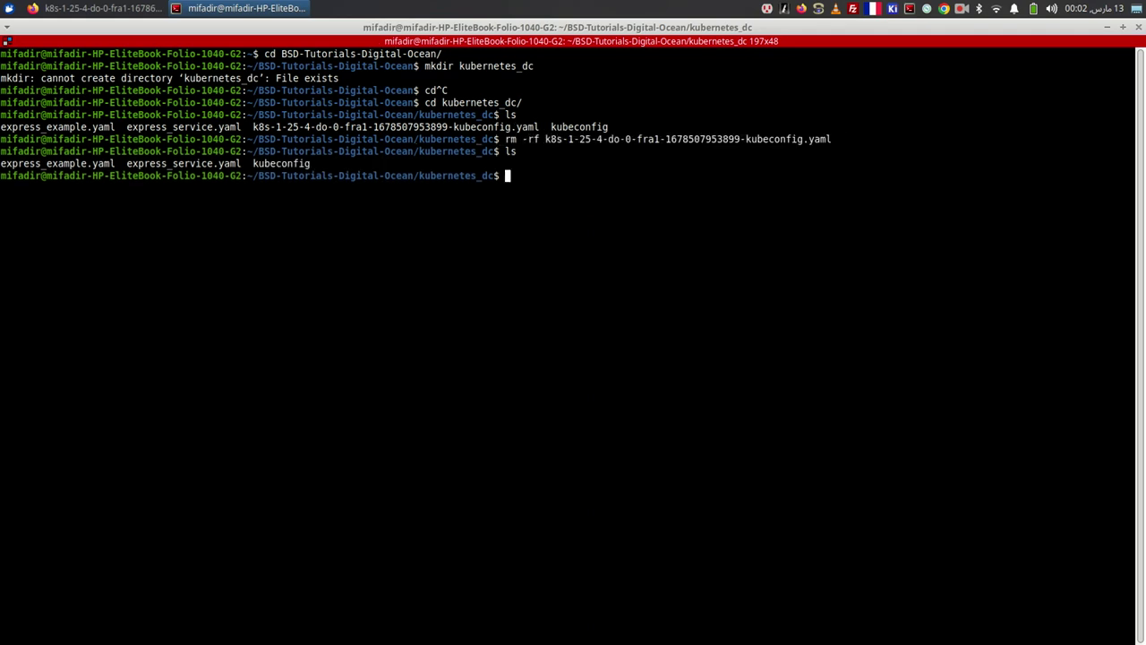
- Print express_example.yaml in the terminal and examine the alpineexpress app label in the deployment definition
{"action": "type", "text": "cat e"}
{"action": "key", "text": "Tab"}
{"action": "type", "text": "e"}
{"action": "key", "text": "Tab"}
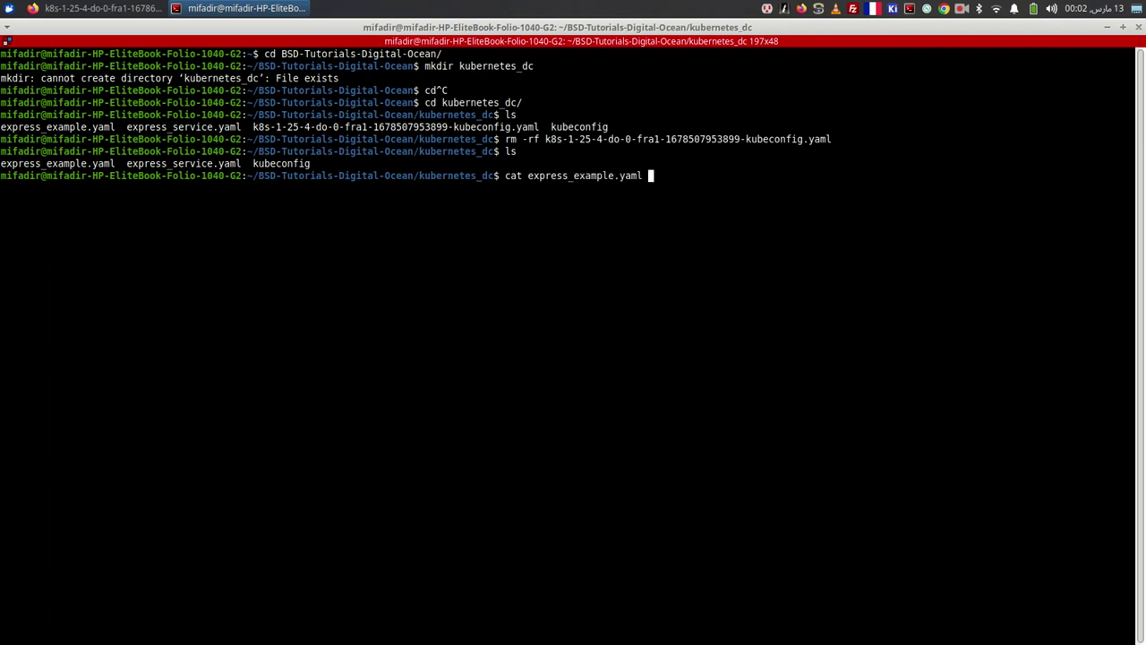
{"action": "key", "text": "Return"}
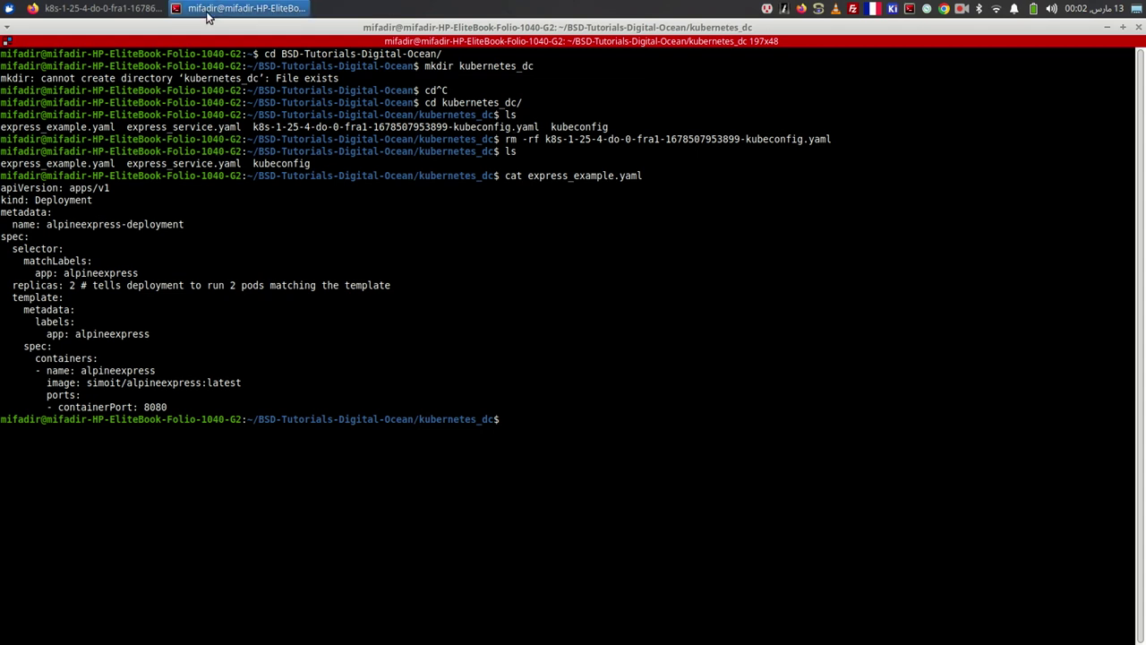
{"action": "double_click", "coordinate": [93, 272]}
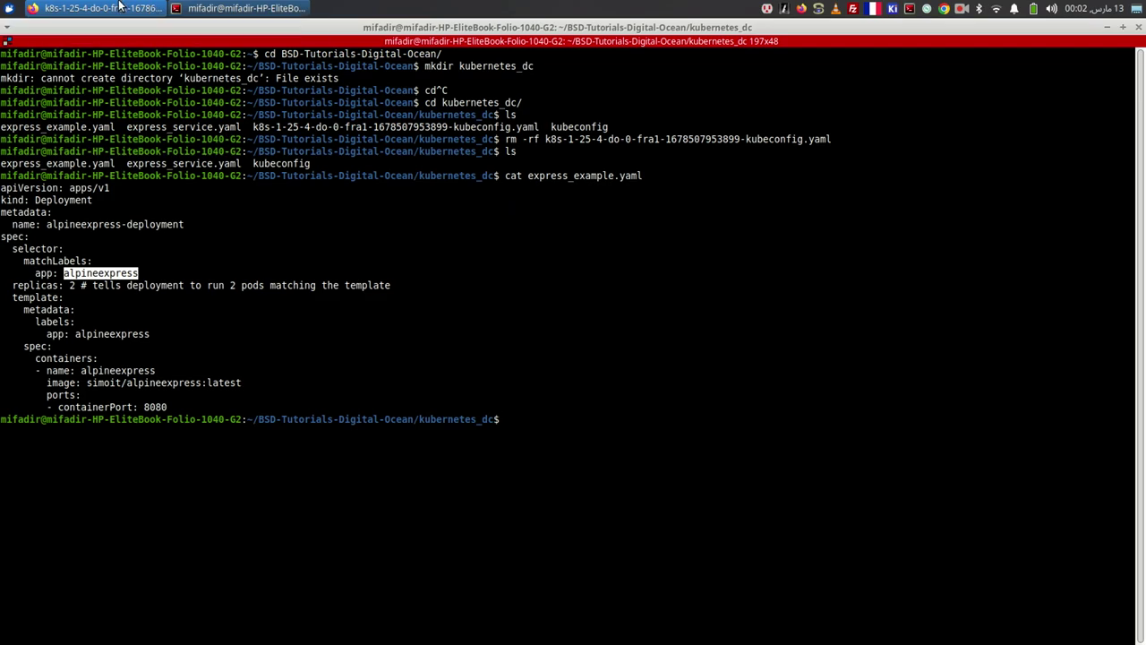
- Switch to Firefox, search the web for dockerhub in a new tab and open the Docker Hub site
{"action": "left_click", "coordinate": [122, 8]}
{"action": "left_click", "coordinate": [292, 56]}
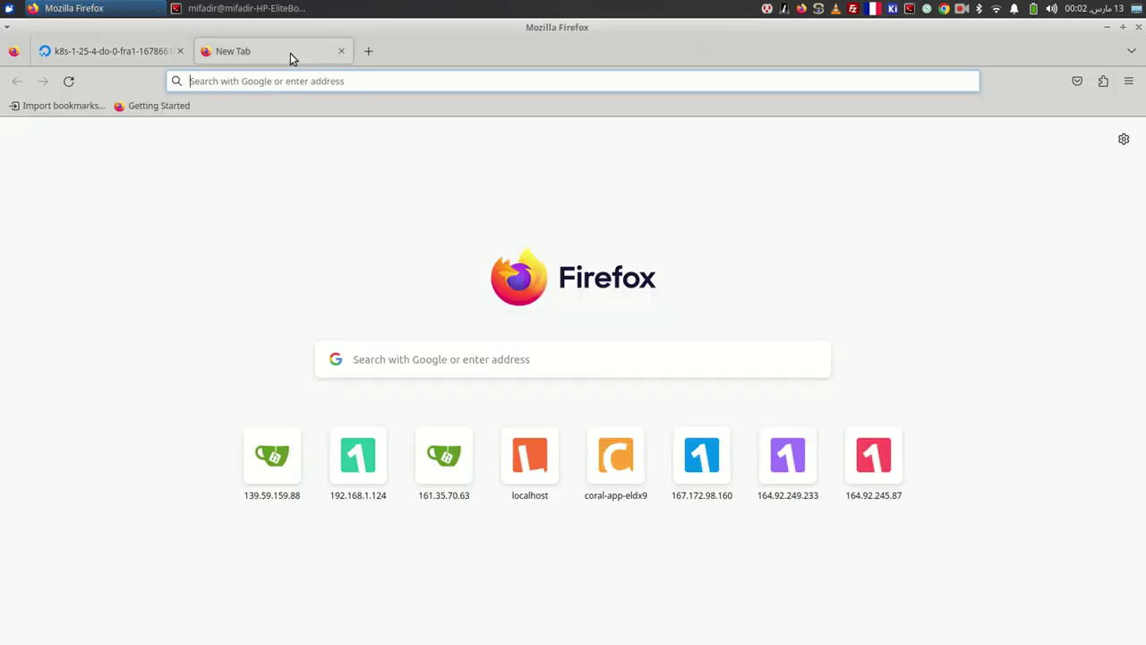
{"action": "type", "text": "dockerhub"}
{"action": "key", "text": "Return"}
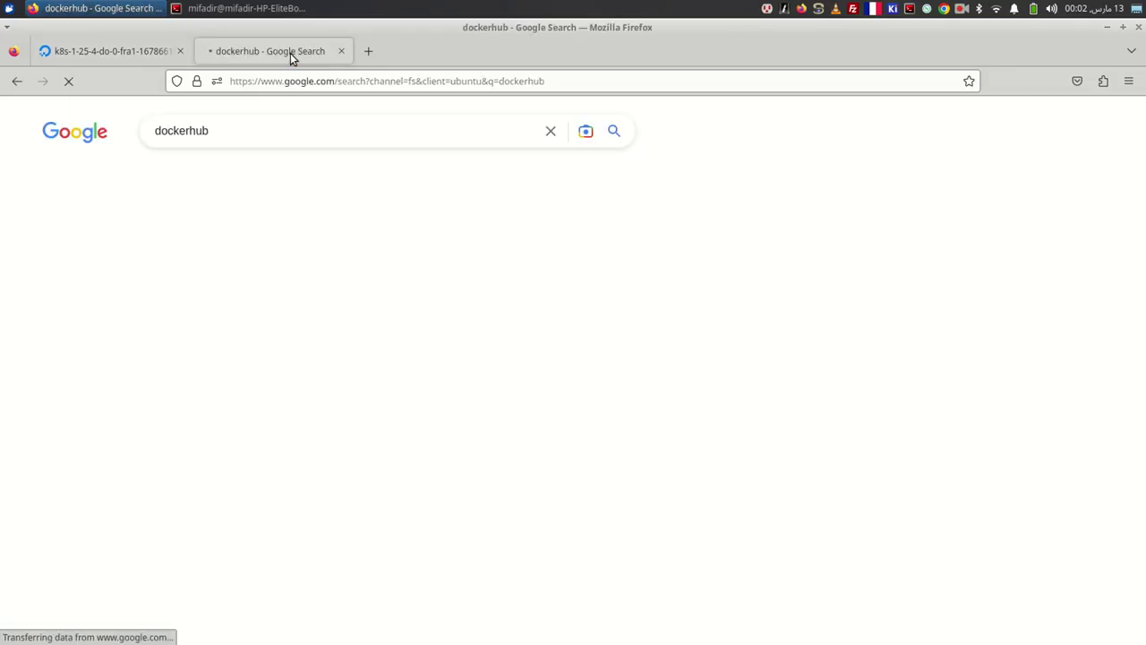
{"action": "left_click", "coordinate": [267, 319]}
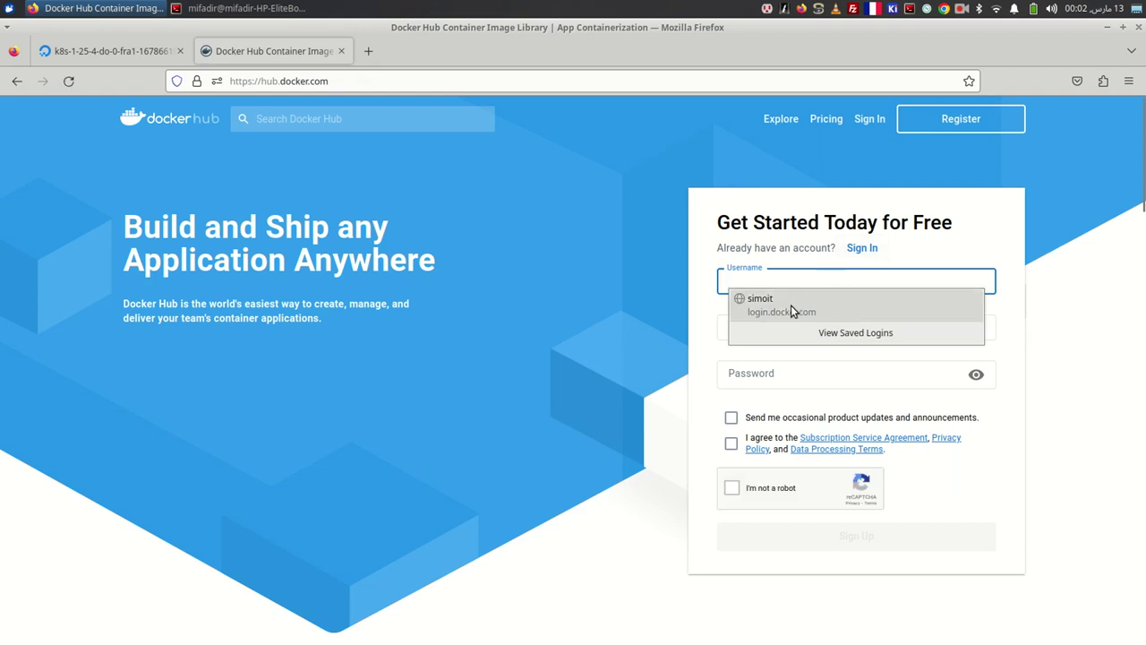
- Fill the sign-up form with the saved username and password, complete the robot check and accept the service agreement
{"action": "left_click", "coordinate": [794, 304]}
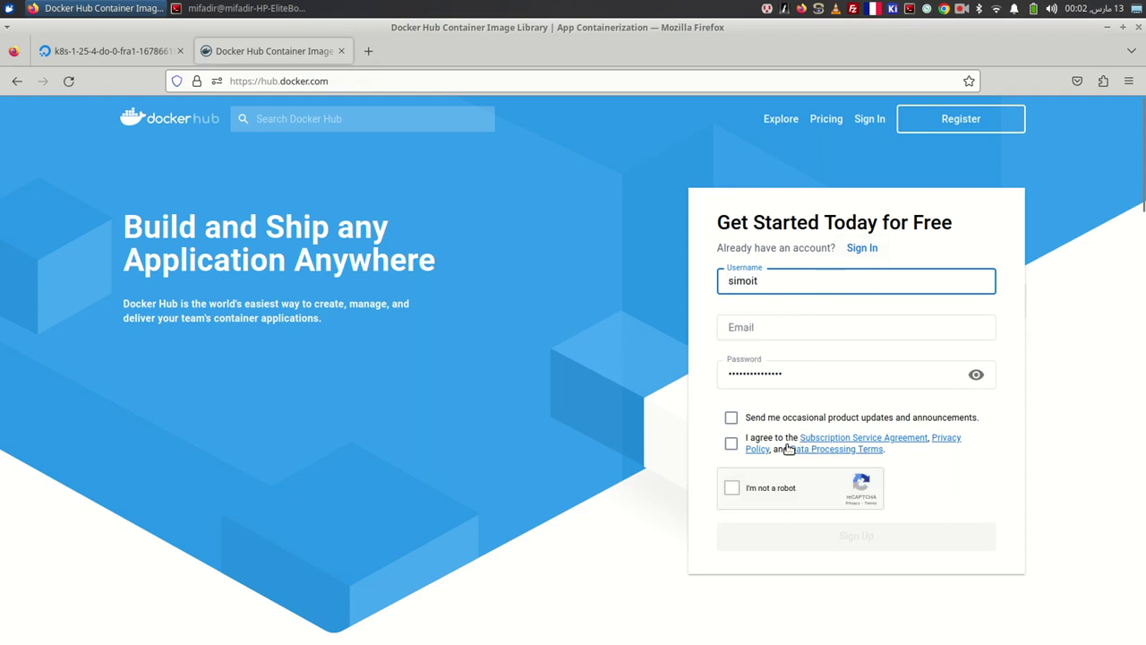
{"action": "left_click", "coordinate": [734, 499]}
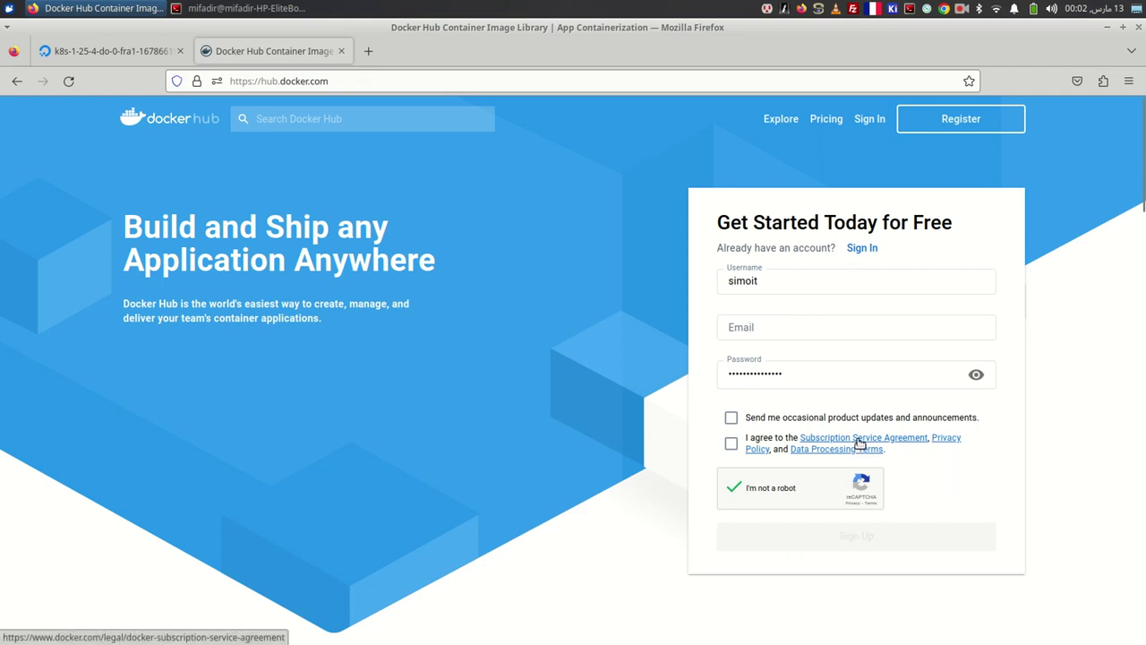
{"action": "left_click", "coordinate": [719, 273]}
{"action": "left_click", "coordinate": [759, 432]}
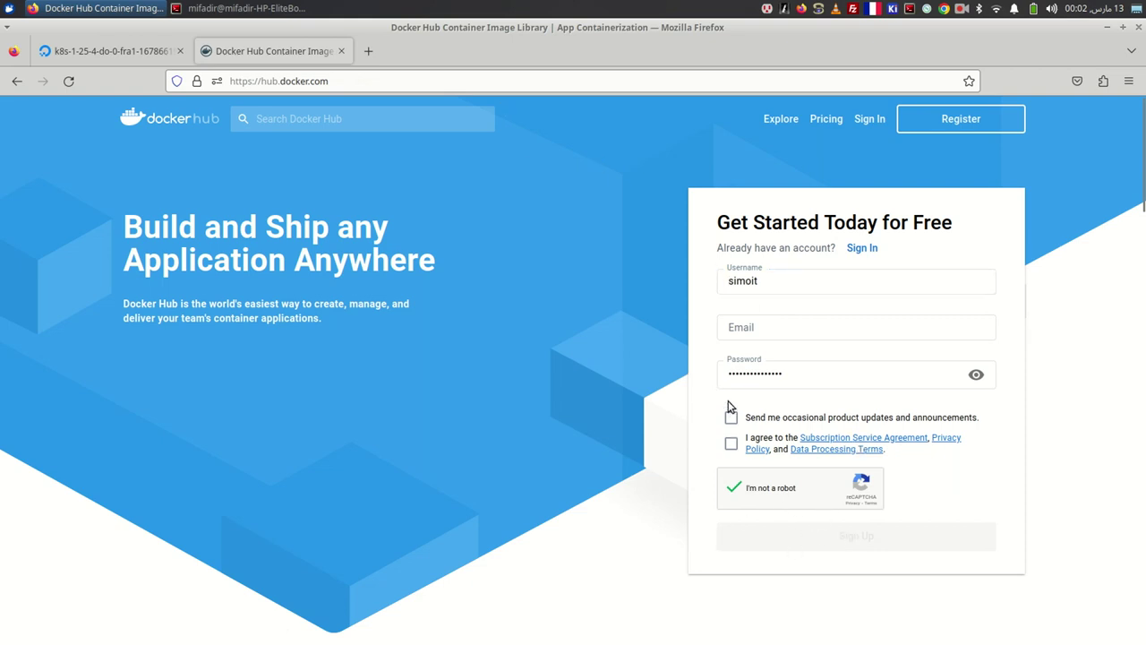
{"action": "left_click", "coordinate": [732, 444]}
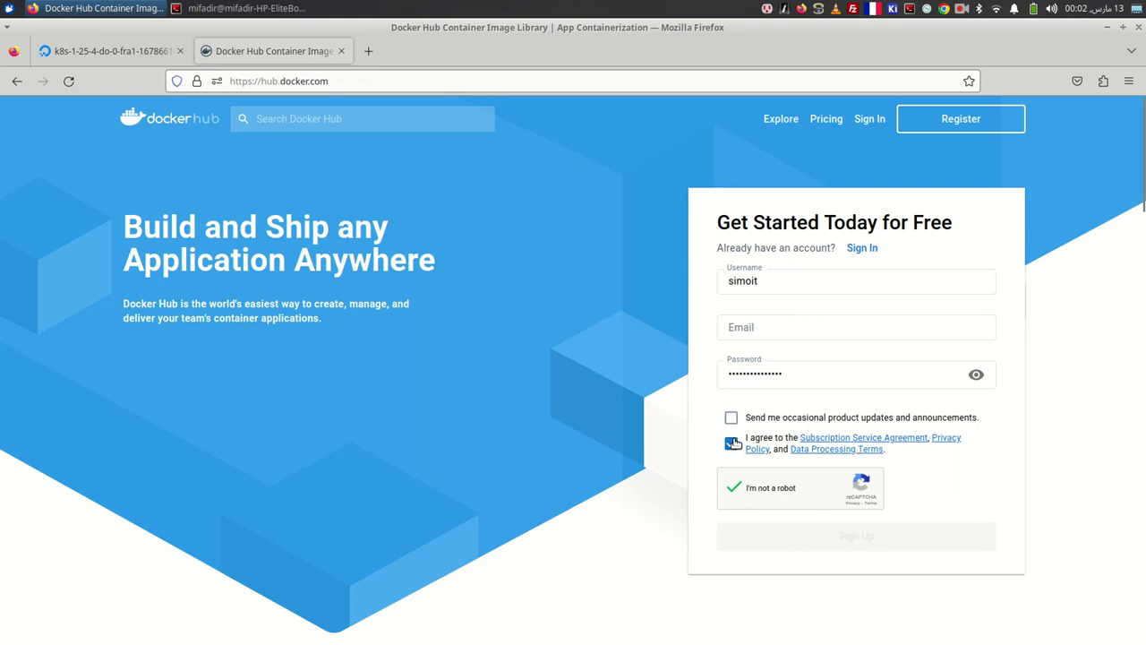
- Sign in to Docker Hub and examine the image layers of the latest tag in the alpineexpress repository
{"action": "left_click", "coordinate": [869, 119]}
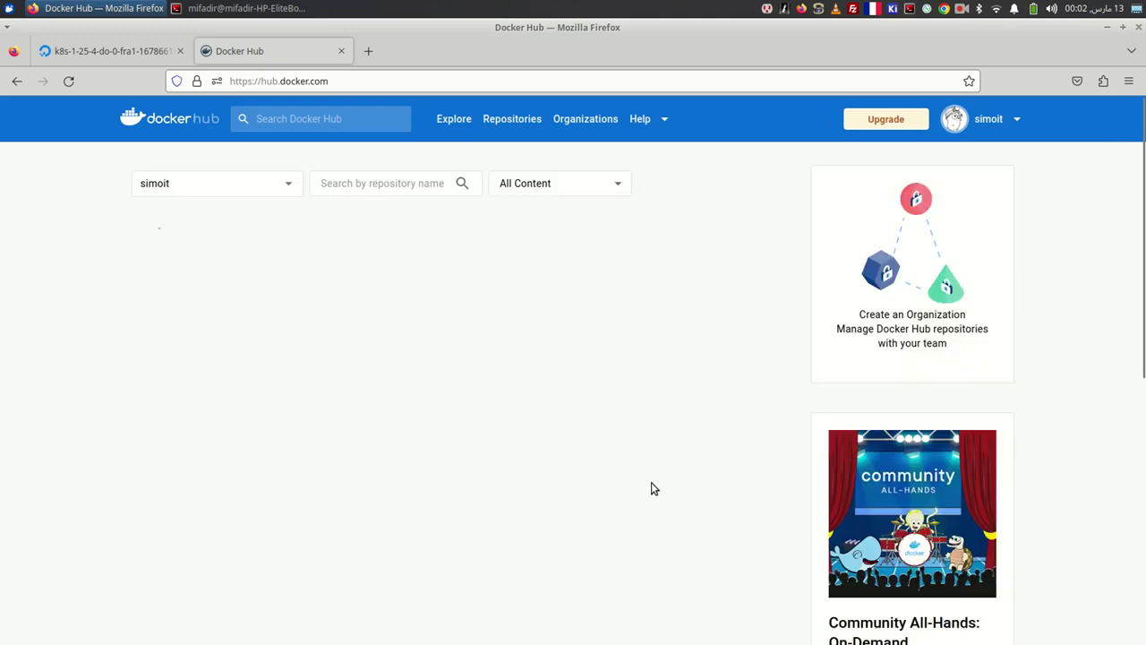
{"action": "left_click", "coordinate": [212, 236]}
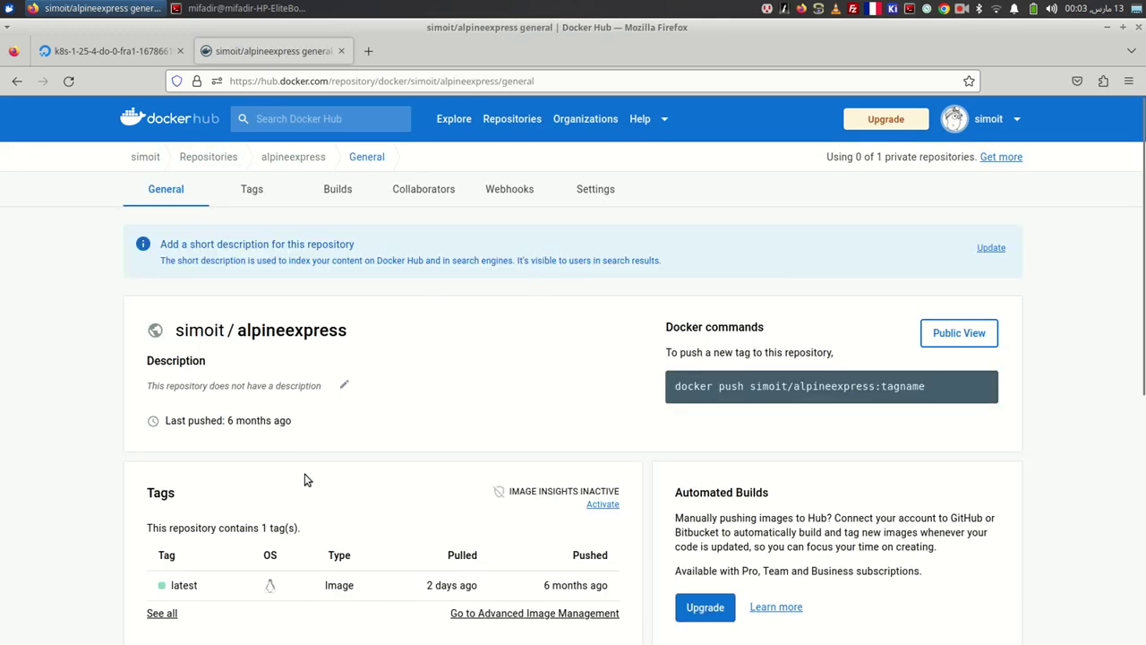
{"action": "scroll", "coordinate": [269, 556], "scroll_direction": "down", "scroll_amount": 3}
{"action": "left_click", "coordinate": [174, 452]}
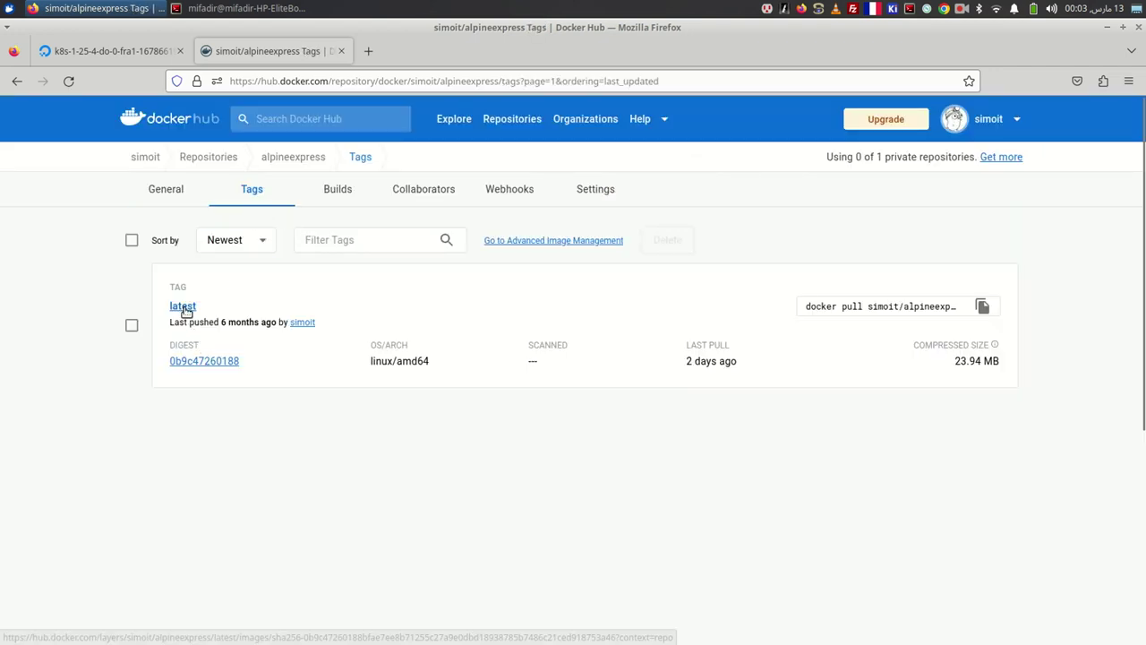
{"action": "left_click", "coordinate": [182, 306]}
{"action": "scroll", "coordinate": [249, 436], "scroll_direction": "down", "scroll_amount": 3}
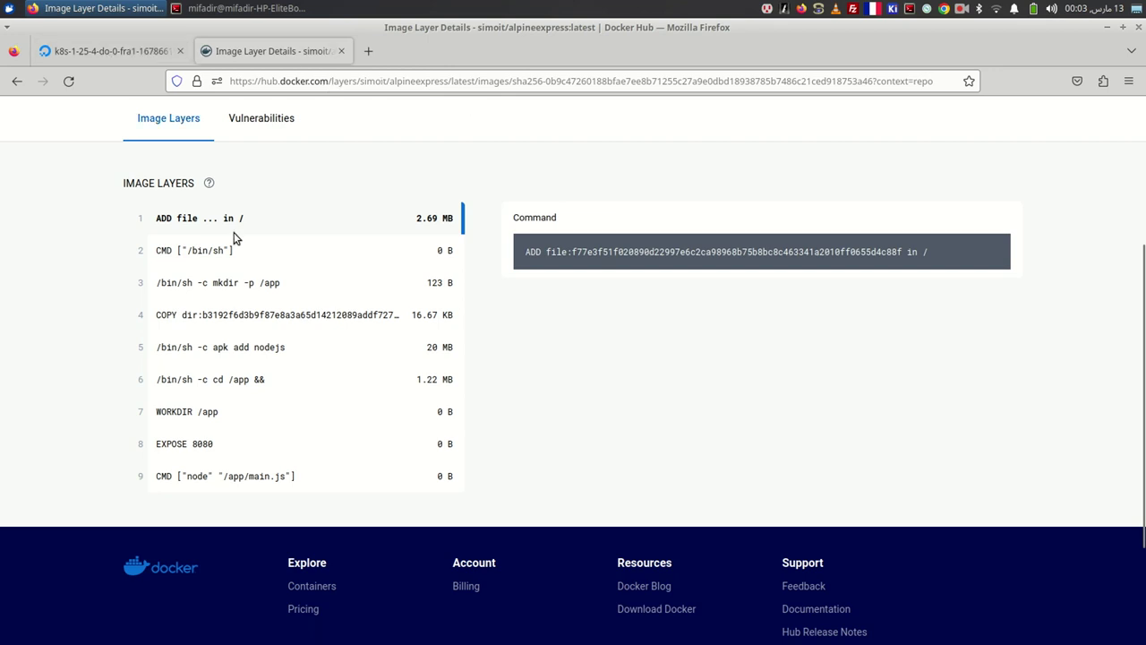
- Open GitHub in a new tab and view main.js in the expresscd repository
{"action": "left_click", "coordinate": [374, 50]}
{"action": "type", "text": "gi"}
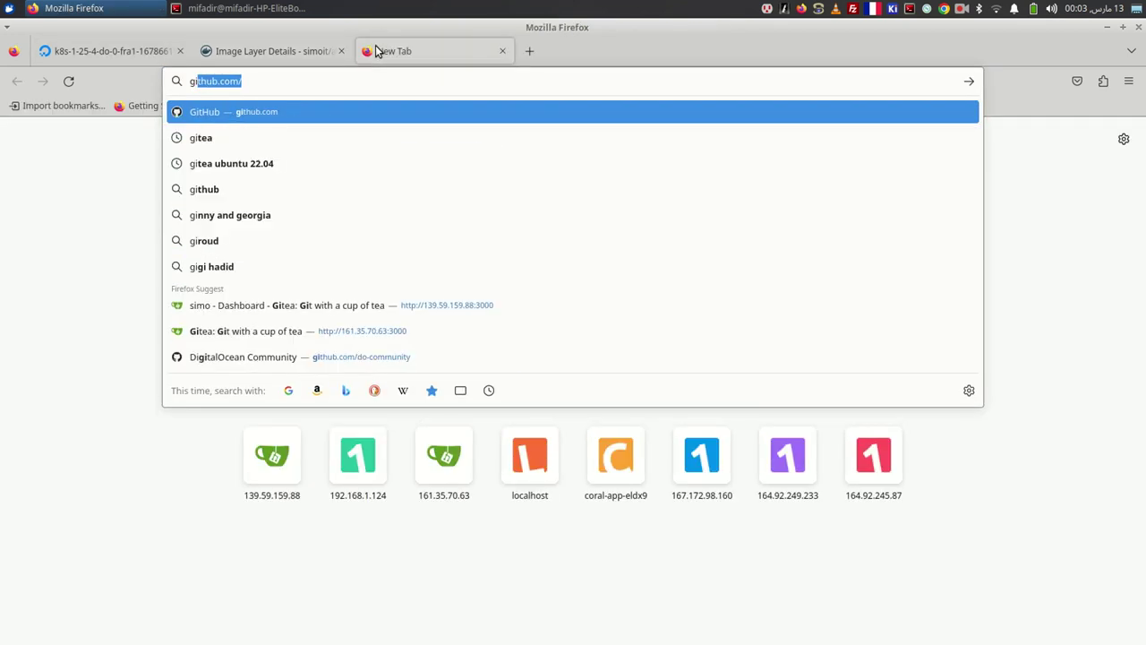
{"action": "key", "text": "Return"}
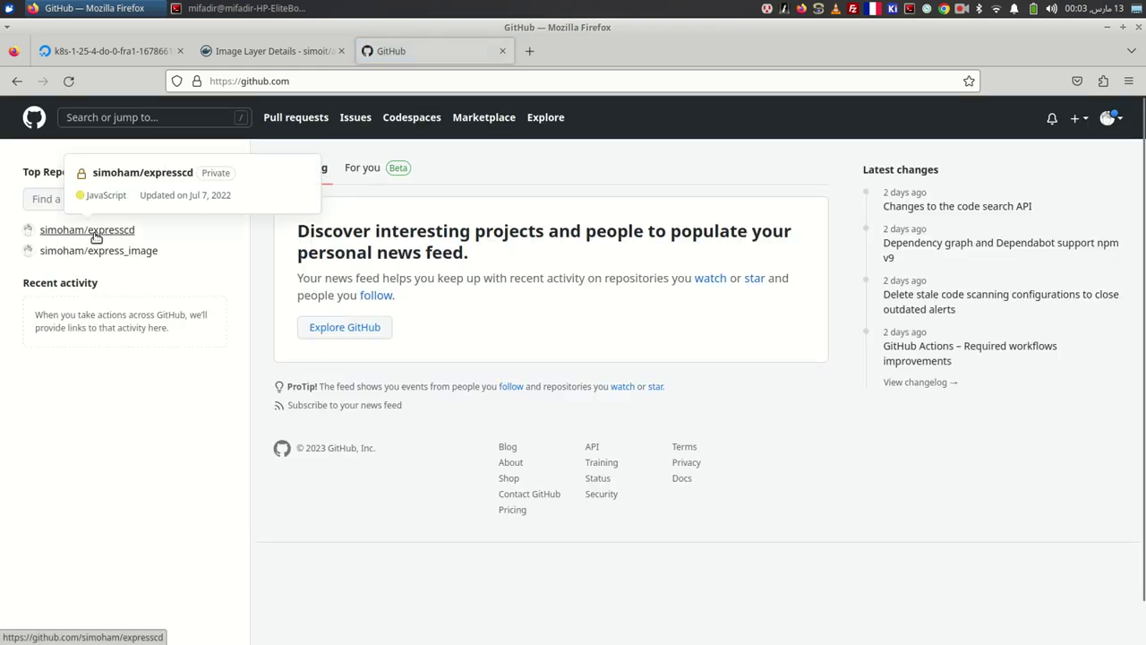
{"action": "left_click", "coordinate": [65, 230]}
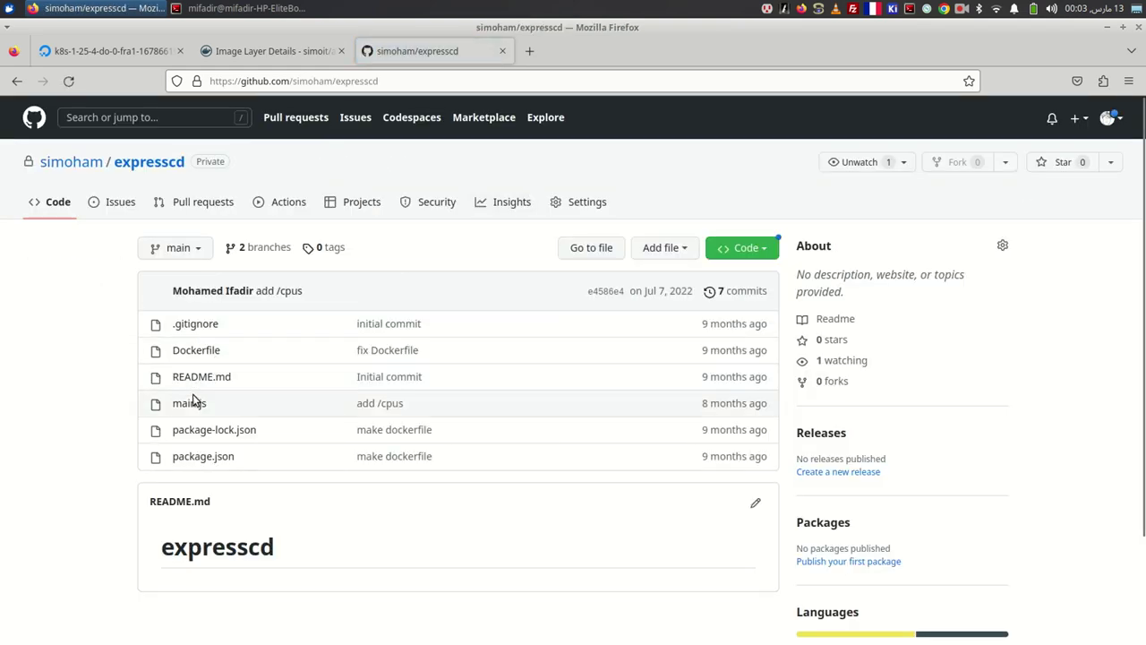
{"action": "left_click", "coordinate": [190, 404]}
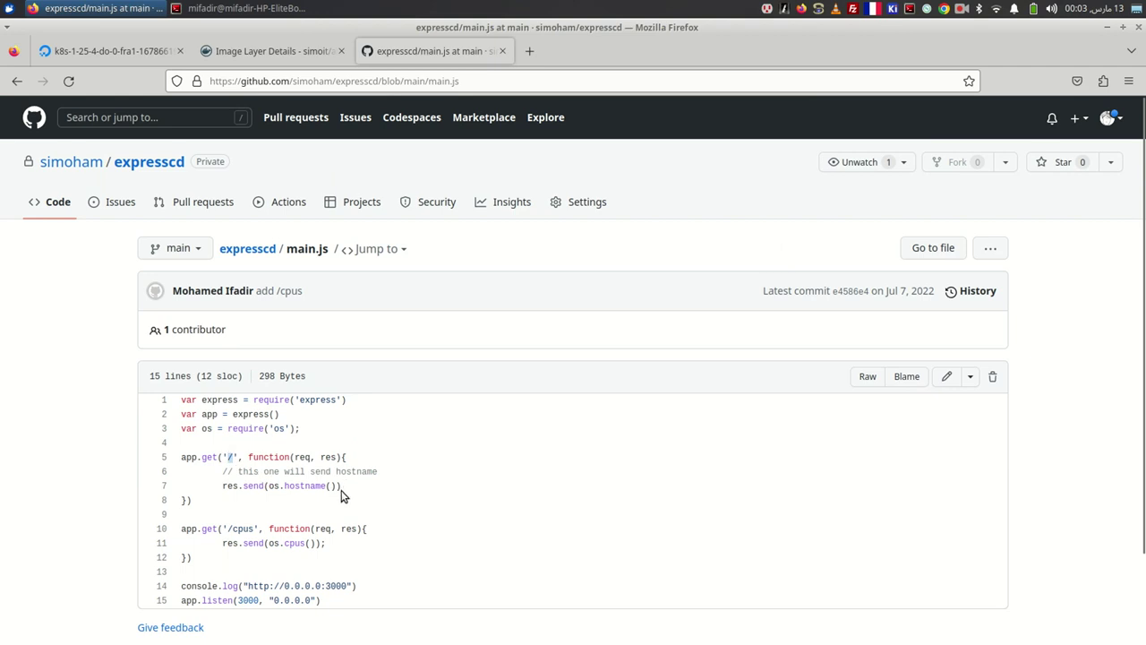
- Switch to the terminal and print the machine's name with the hostname command
{"action": "left_click", "coordinate": [304, 8]}
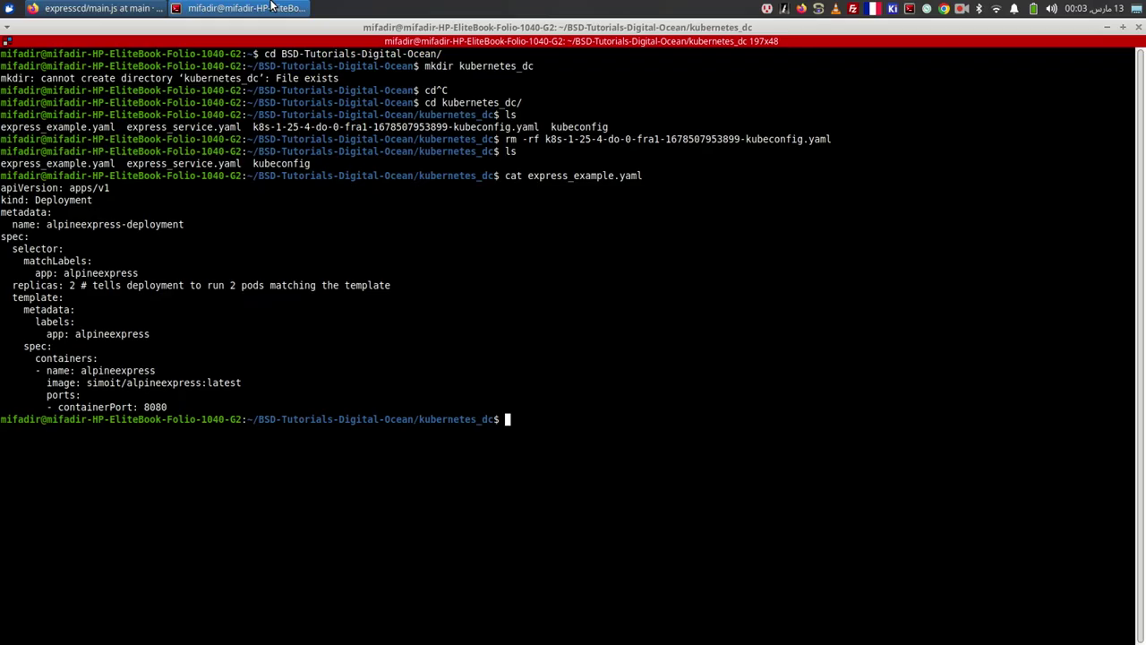
{"action": "type", "text": "hostname("}
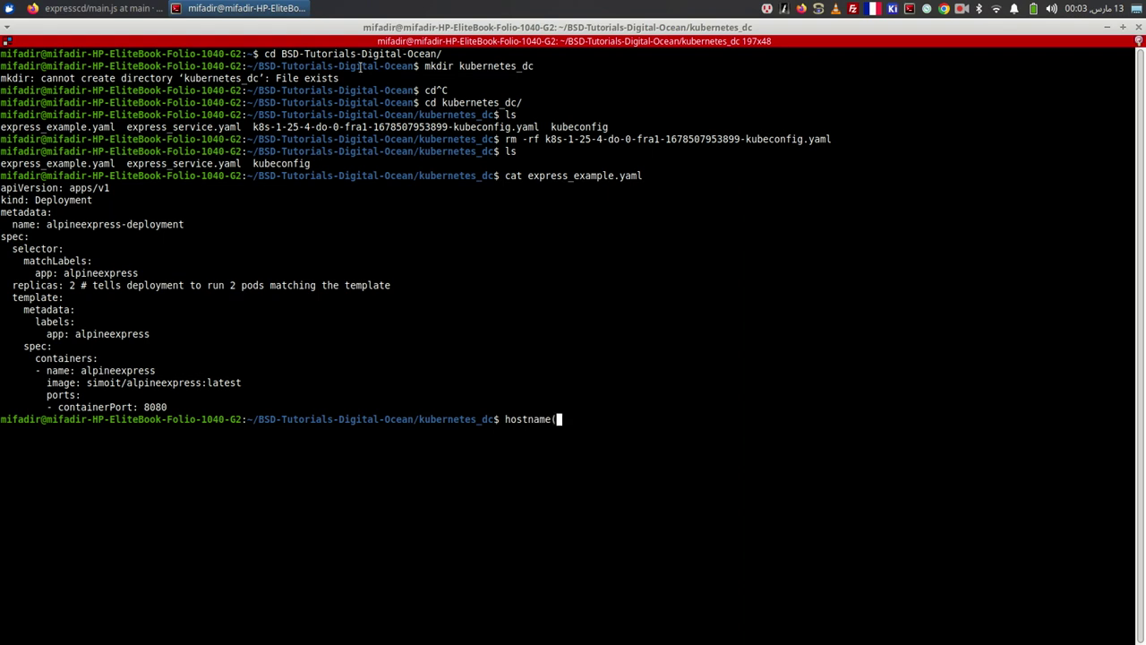
{"action": "key", "text": "BackSpace"}
{"action": "key", "text": "Return"}
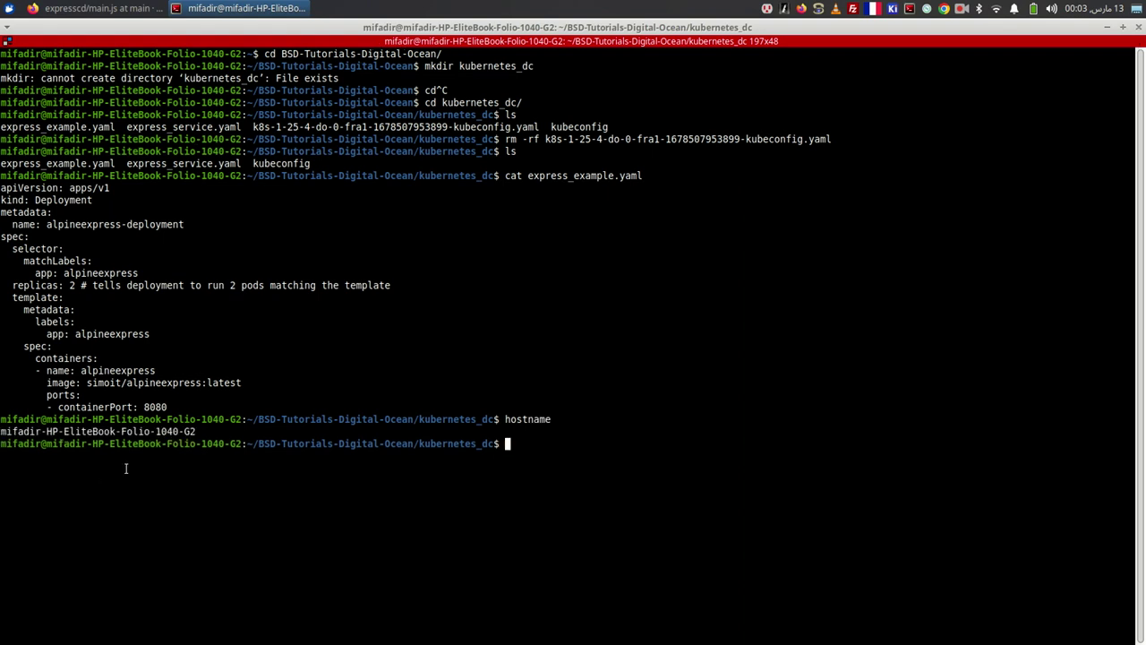
- Start an interactive node session, evaluate os.hostname() and return to the shell prompt
{"action": "type", "text": "node"}
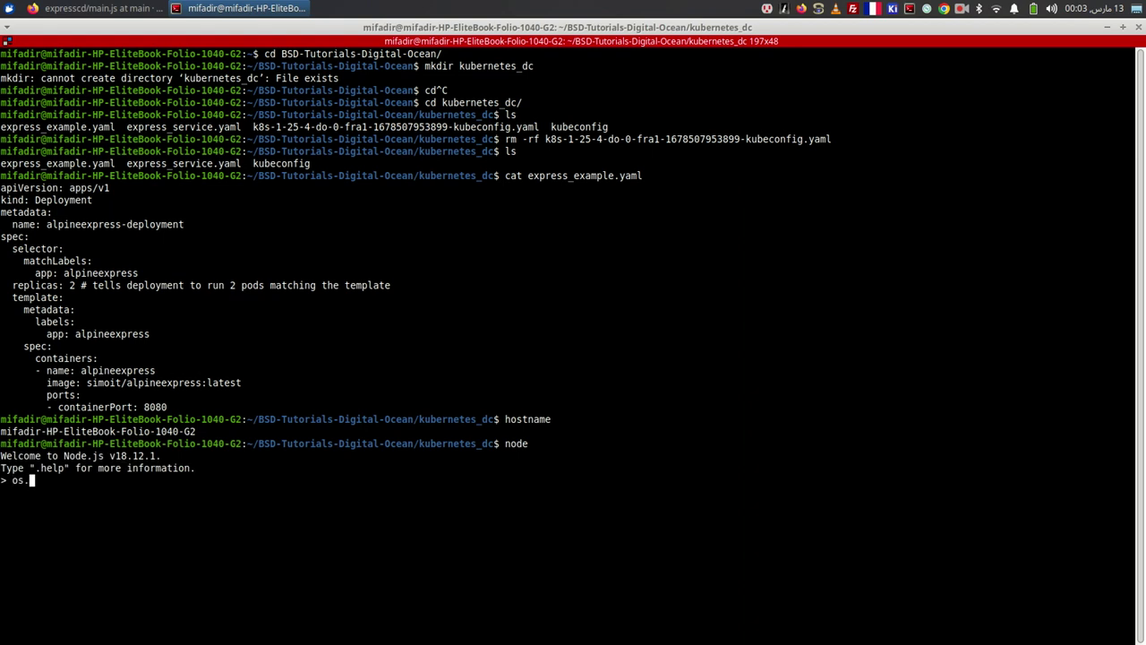
{"action": "type", "text": "os.hostname()"}
{"action": "key", "text": "Return"}
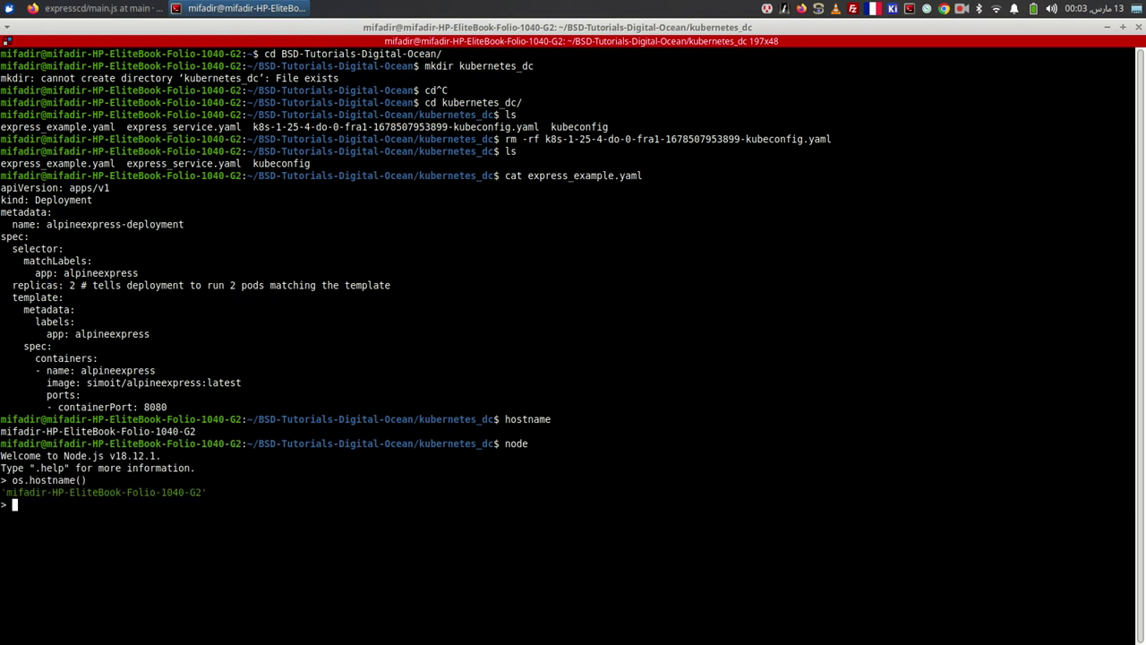
{"action": "key", "text": "alt+Tab"}
{"action": "key", "text": "alt+Tab"}
{"action": "key", "text": "ctrl+c"}
{"action": "key", "text": "ctrl+z"}
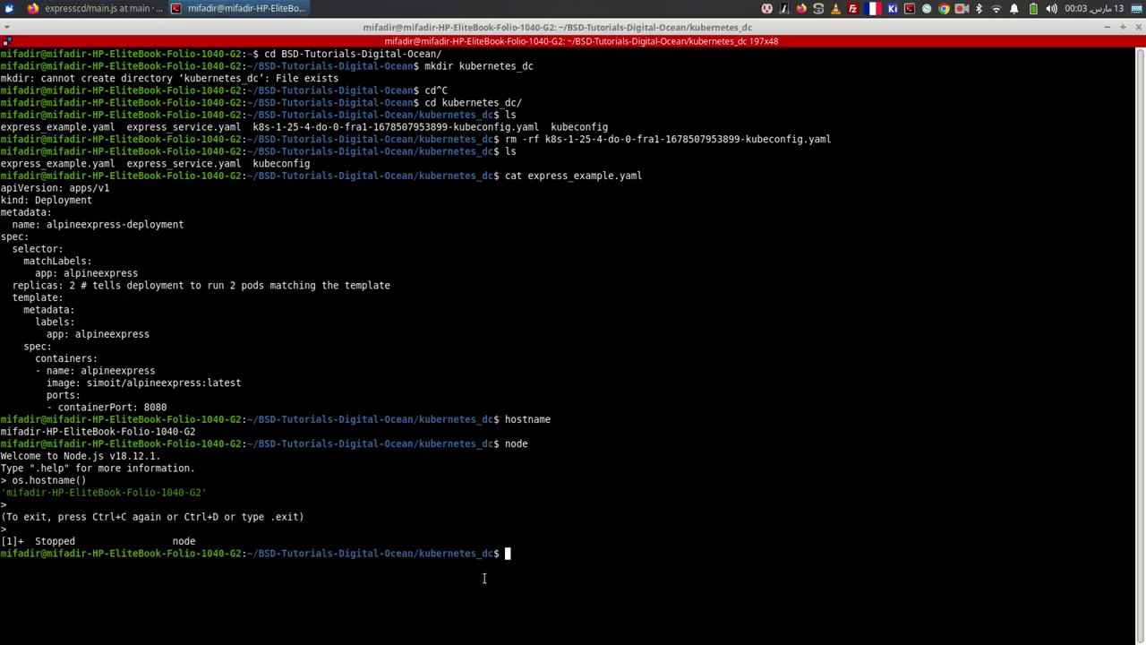
- Switch back to Firefox, open the Dockerfile in the expresscd repository and examine its base image, install and copy instructions
{"action": "key", "text": "alt+Tab"}
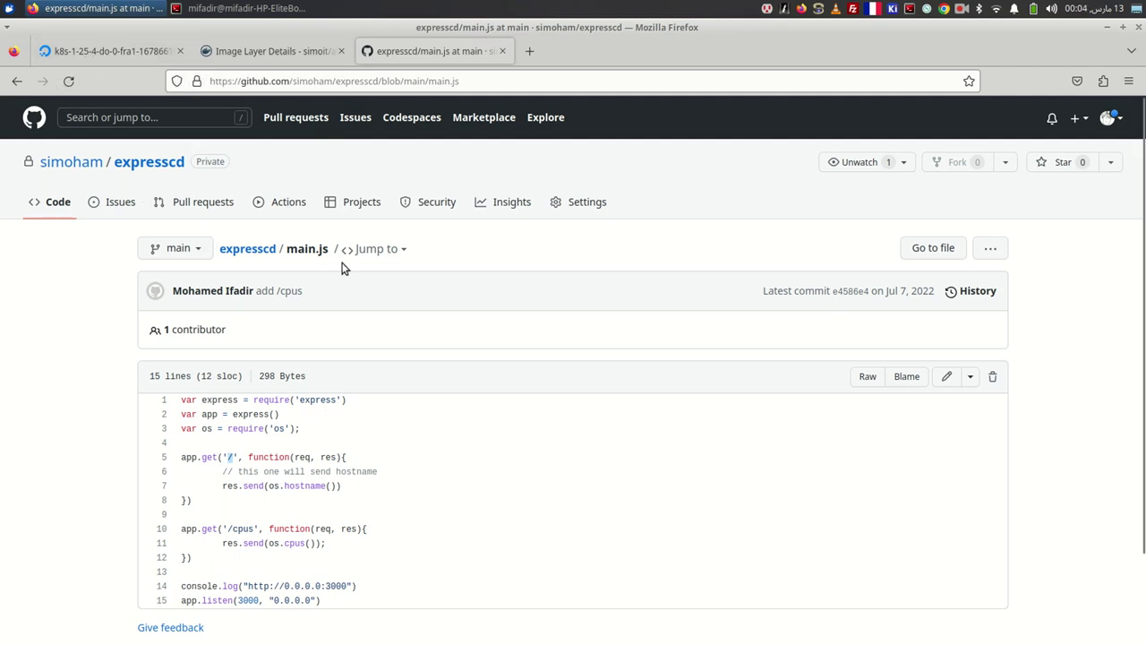
{"action": "left_click", "coordinate": [16, 81]}
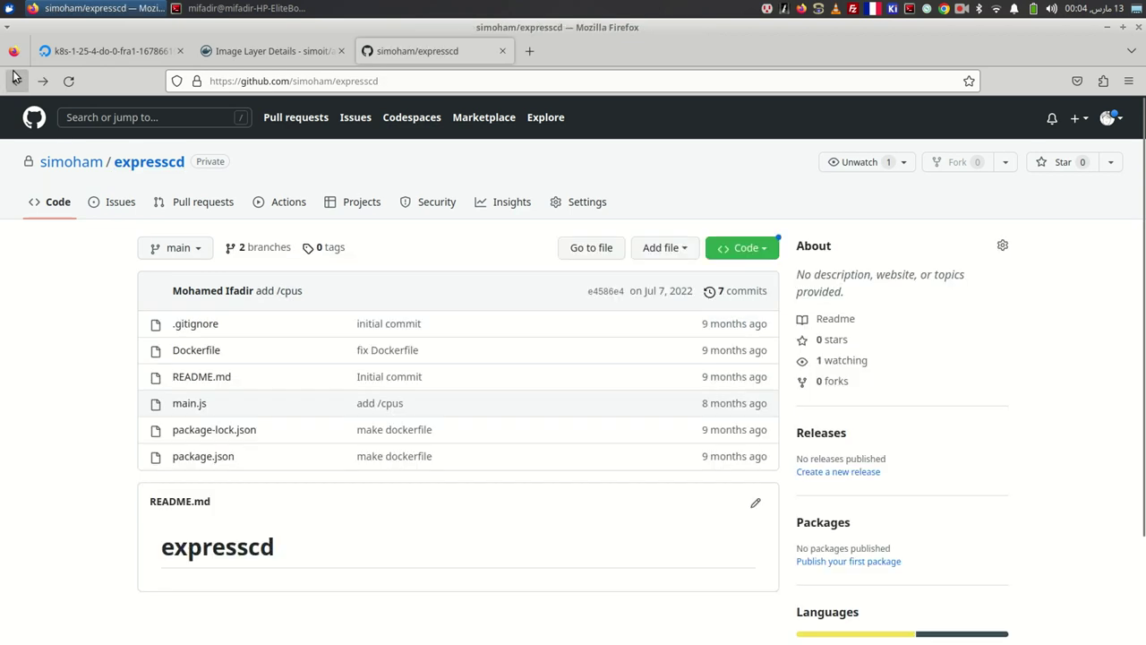
{"action": "left_click", "coordinate": [207, 353]}
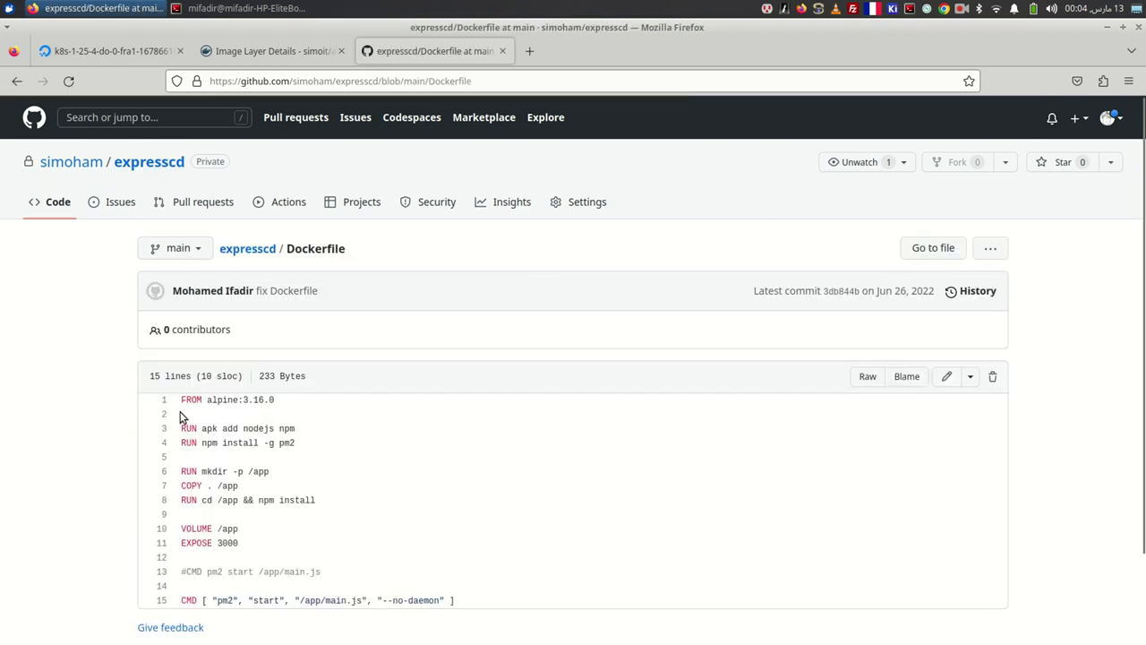
{"action": "left_click_drag", "start_coordinate": [183, 400], "coordinate": [257, 401]}
{"action": "left_click_drag", "start_coordinate": [185, 430], "coordinate": [302, 433]}
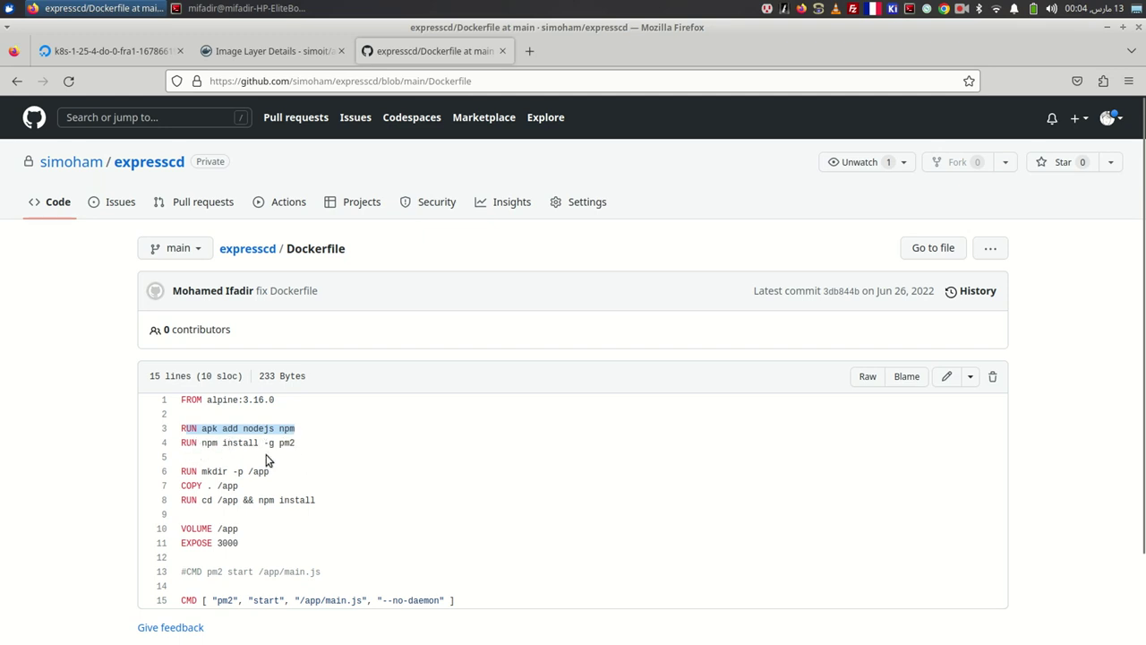
{"action": "scroll", "coordinate": [354, 528], "scroll_direction": "down", "scroll_amount": 2}
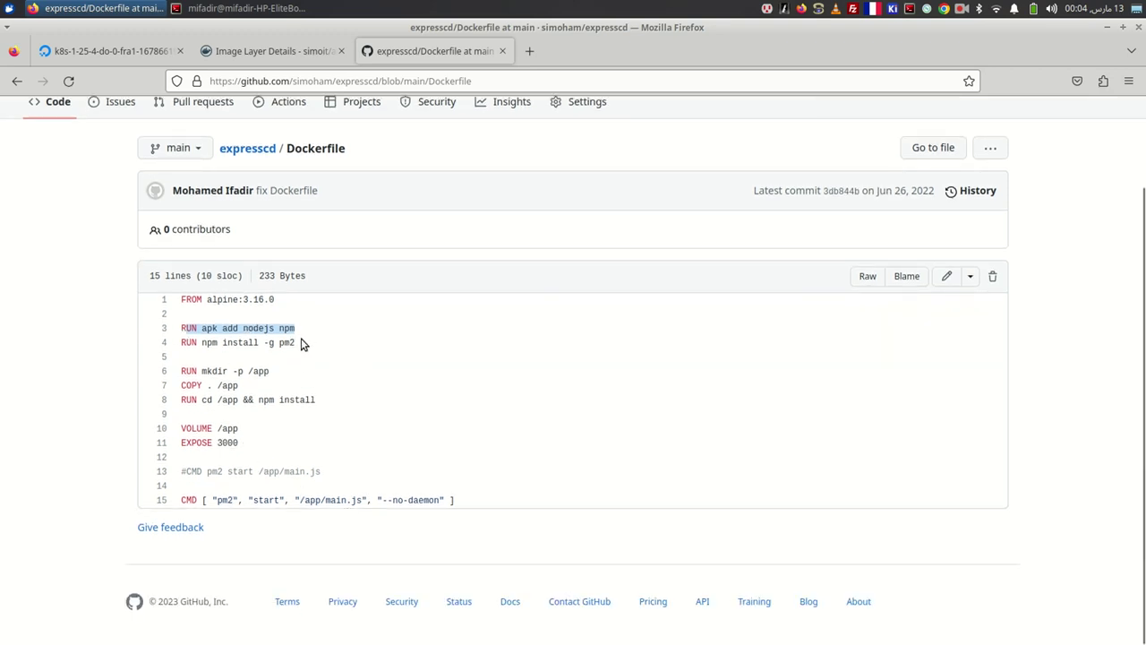
{"action": "left_click_drag", "start_coordinate": [298, 343], "coordinate": [260, 346]}
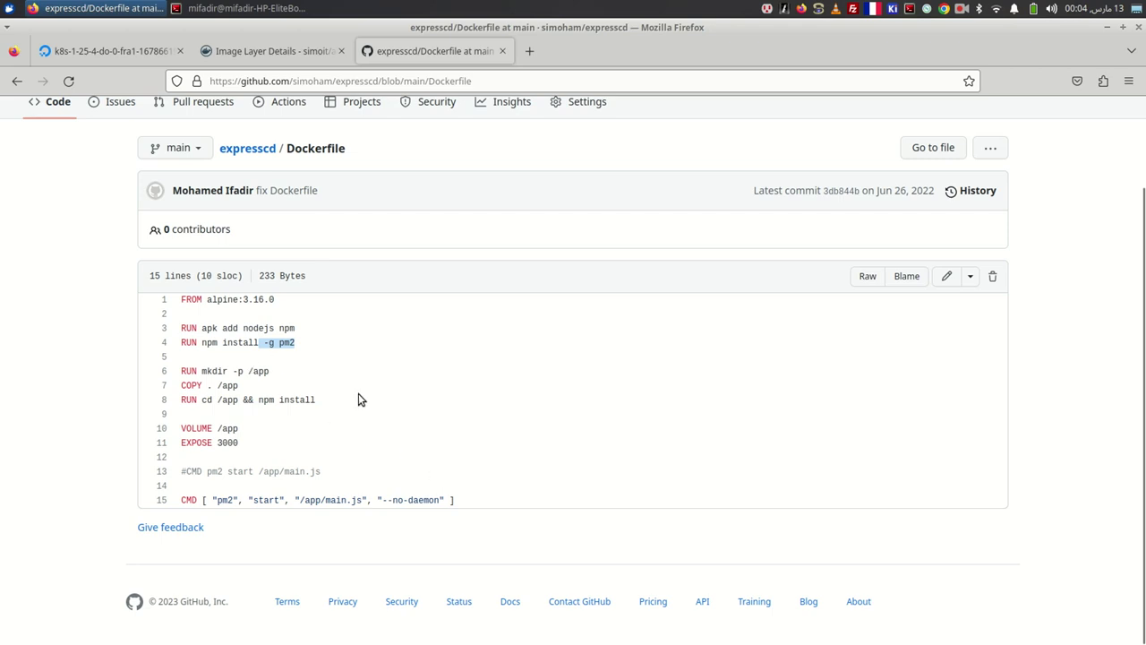
{"action": "left_click", "coordinate": [207, 388]}
{"action": "scroll", "coordinate": [345, 364], "scroll_direction": "up", "scroll_amount": 2}
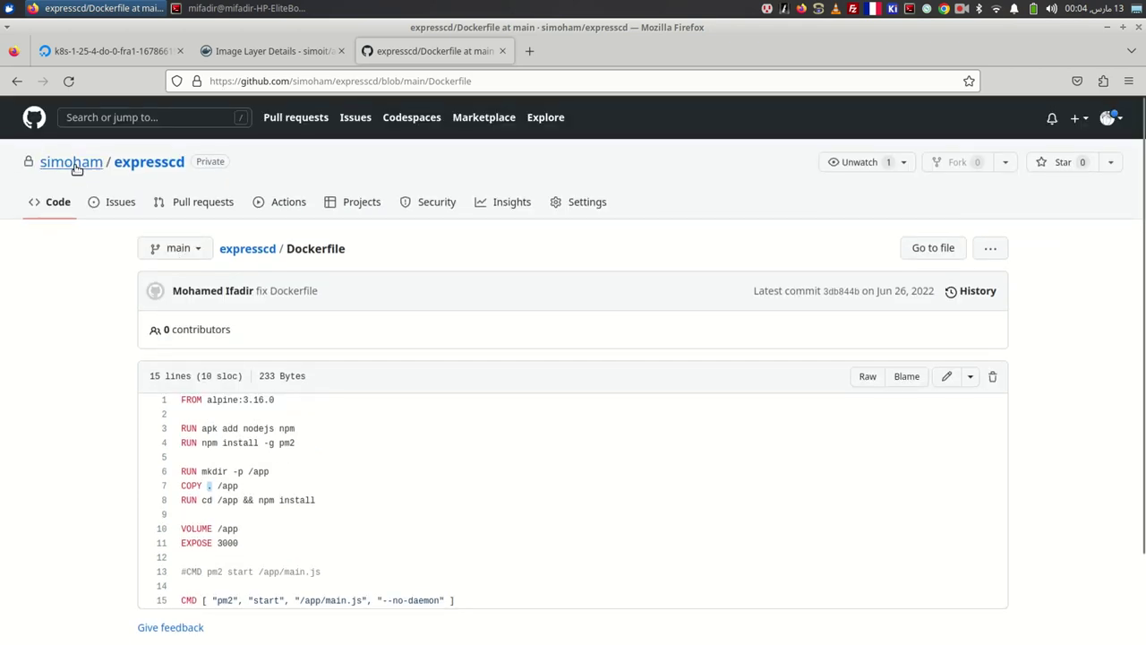
- Go to the account's repository list and open the Dockerfile in the express_image repository
{"action": "left_click", "coordinate": [84, 163]}
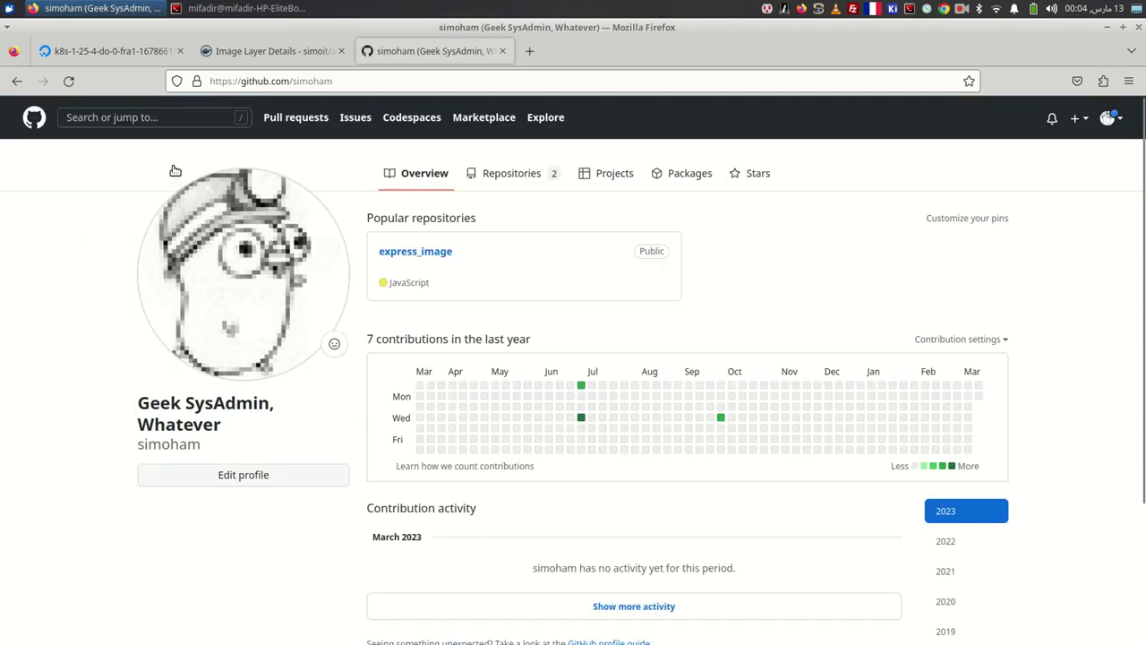
{"action": "left_click", "coordinate": [502, 174]}
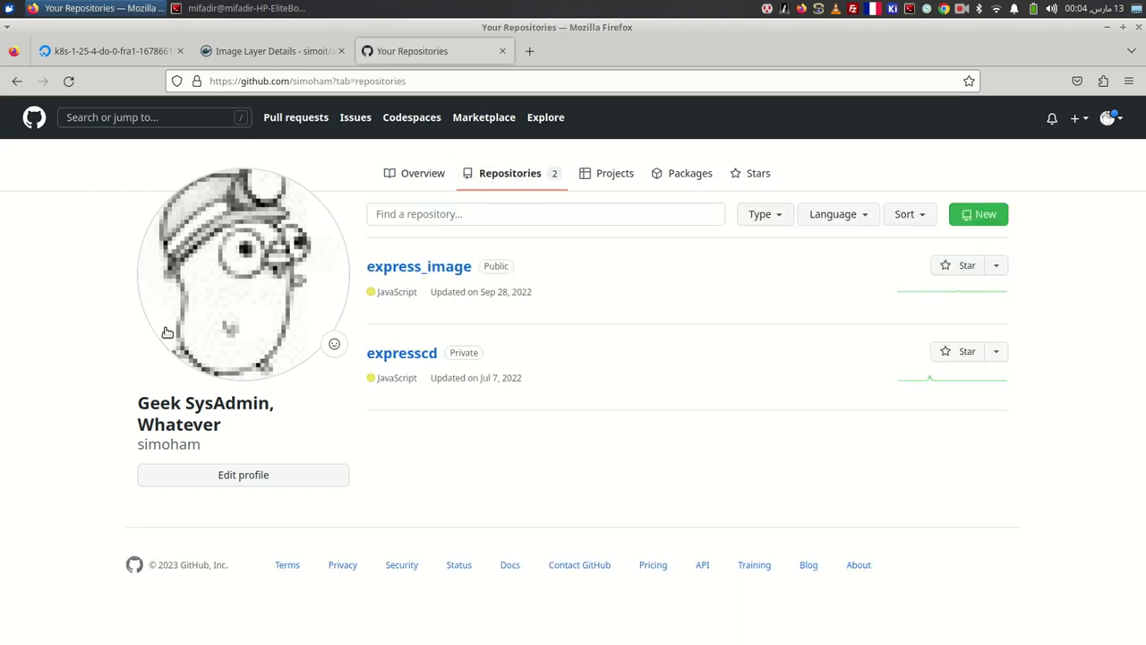
{"action": "left_click", "coordinate": [439, 269]}
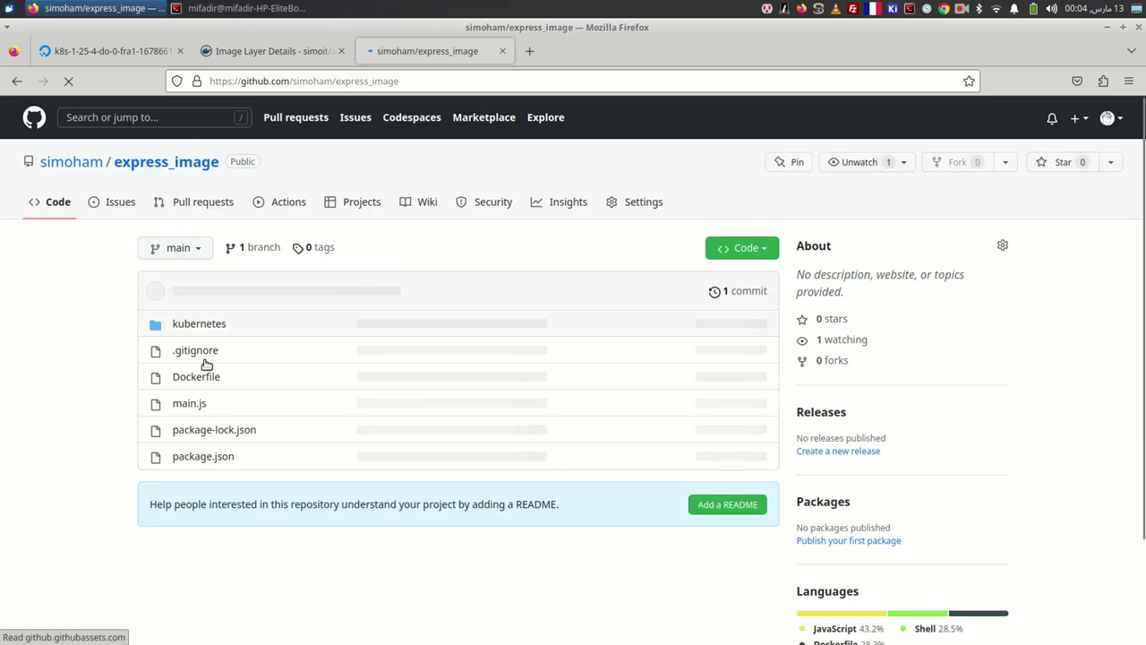
{"action": "left_click", "coordinate": [196, 379]}
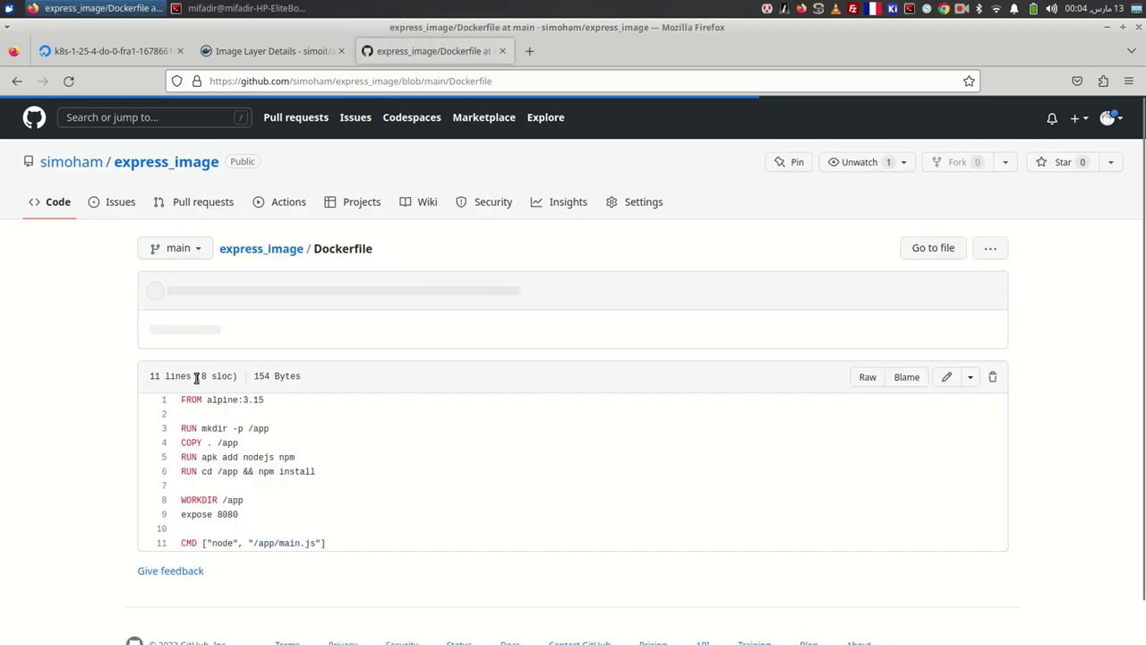
- Leave the Dockerfile, open deployment.yaml in the repository's kubernetes folder and examine its Deployment and Service definitions
{"action": "triple_click", "coordinate": [233, 517]}
{"action": "left_click", "coordinate": [51, 206]}
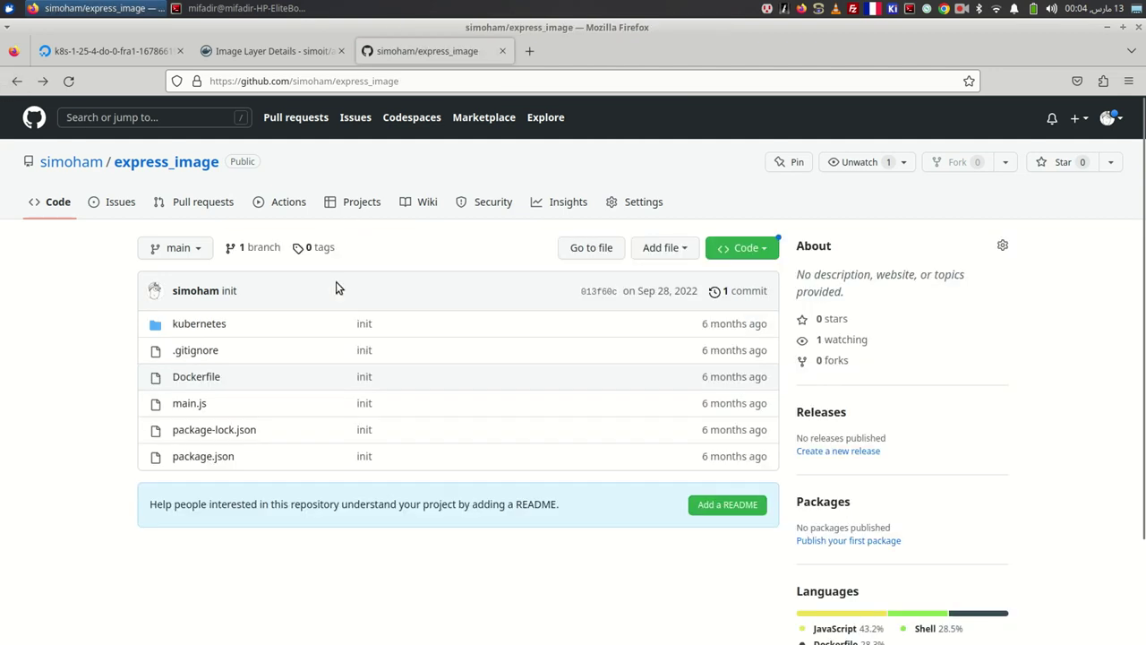
{"action": "left_click", "coordinate": [206, 324]}
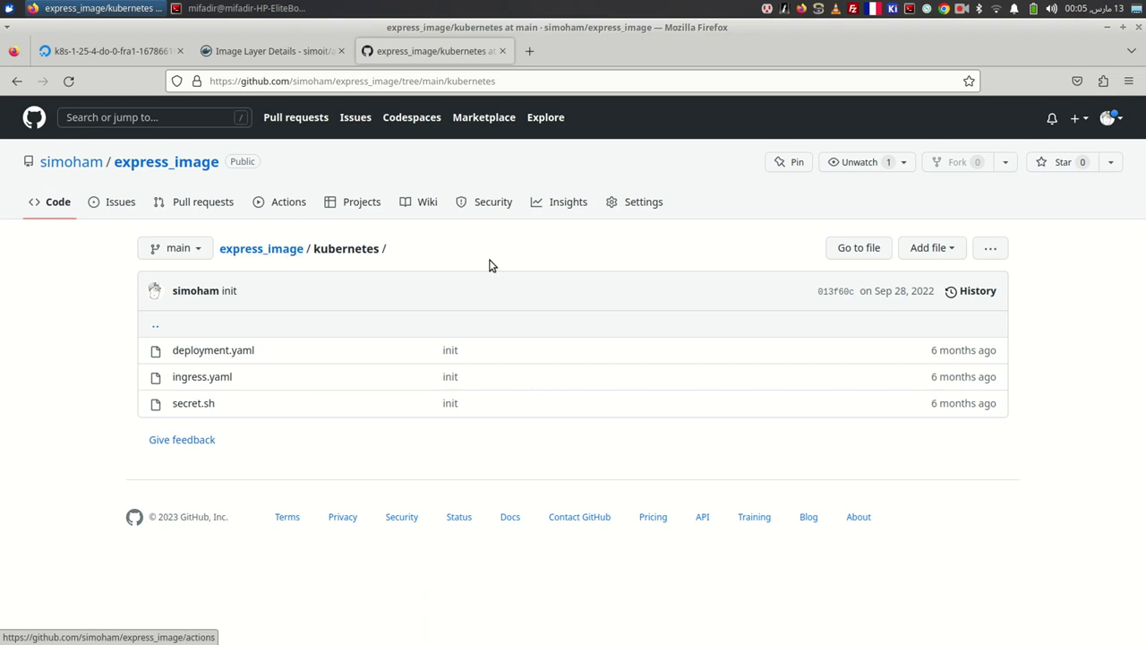
{"action": "left_click", "coordinate": [209, 354]}
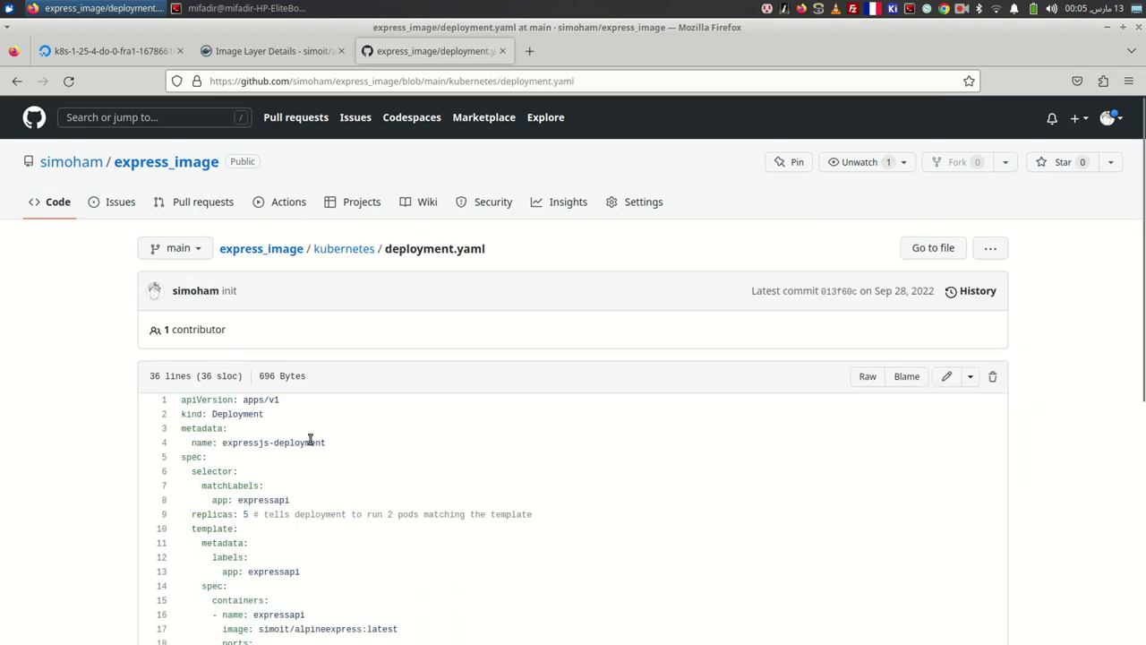
{"action": "scroll", "coordinate": [311, 441], "scroll_direction": "down", "scroll_amount": 3}
{"action": "scroll", "coordinate": [308, 439], "scroll_direction": "down", "scroll_amount": 2}
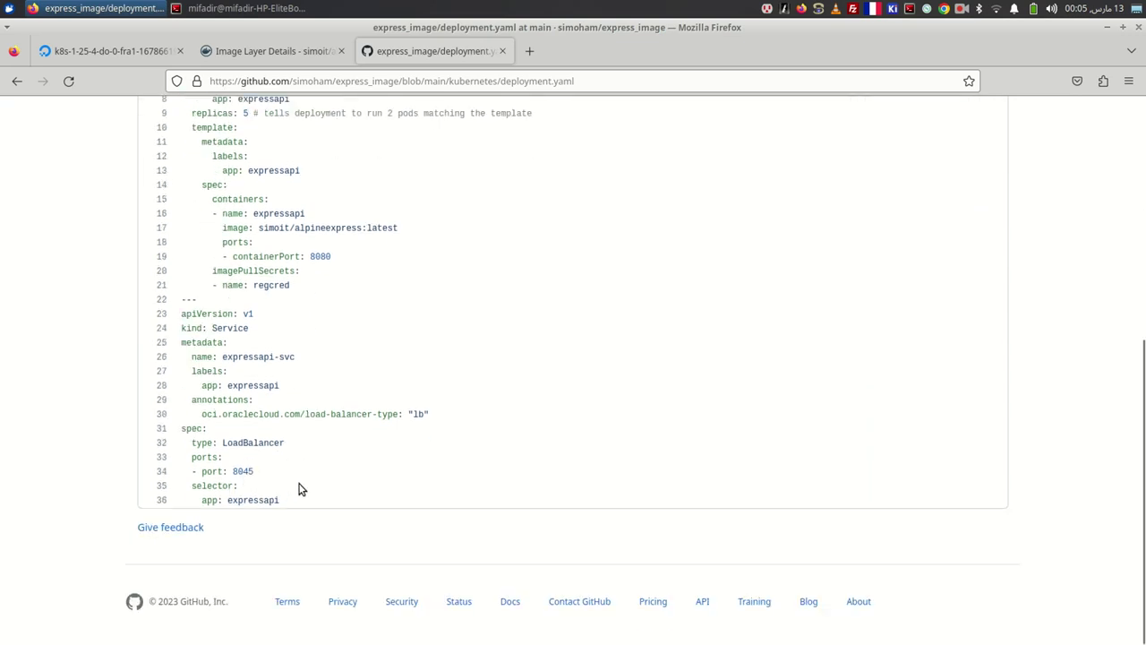
{"action": "scroll", "coordinate": [300, 488], "scroll_direction": "up", "scroll_amount": 2}
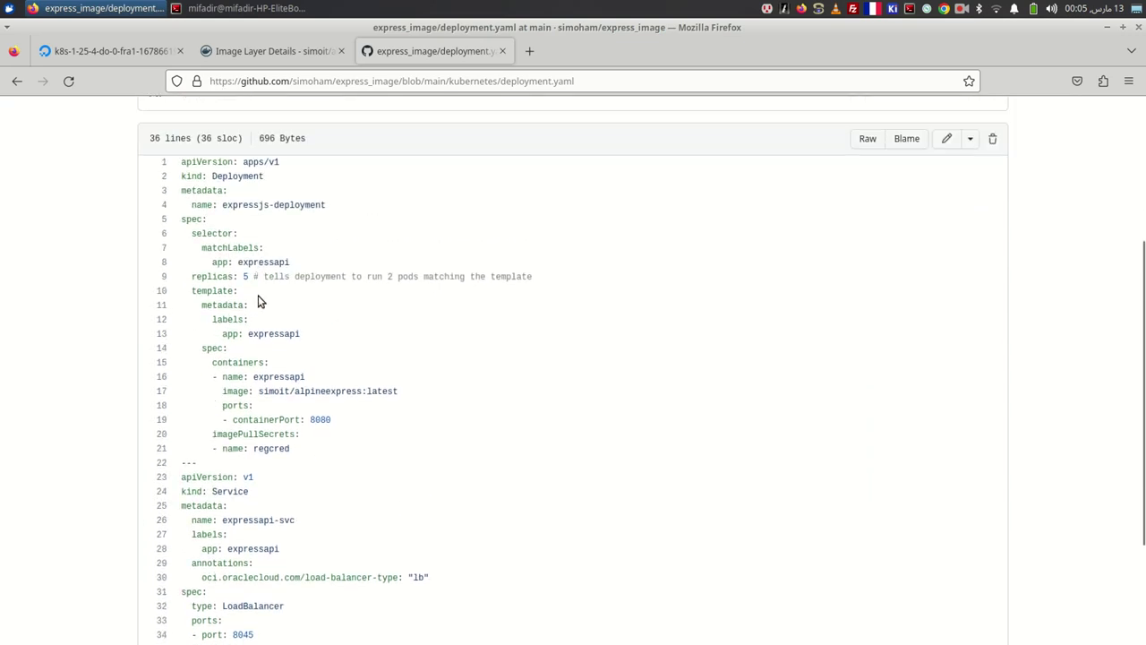
{"action": "scroll", "coordinate": [266, 433], "scroll_direction": "down", "scroll_amount": 1}
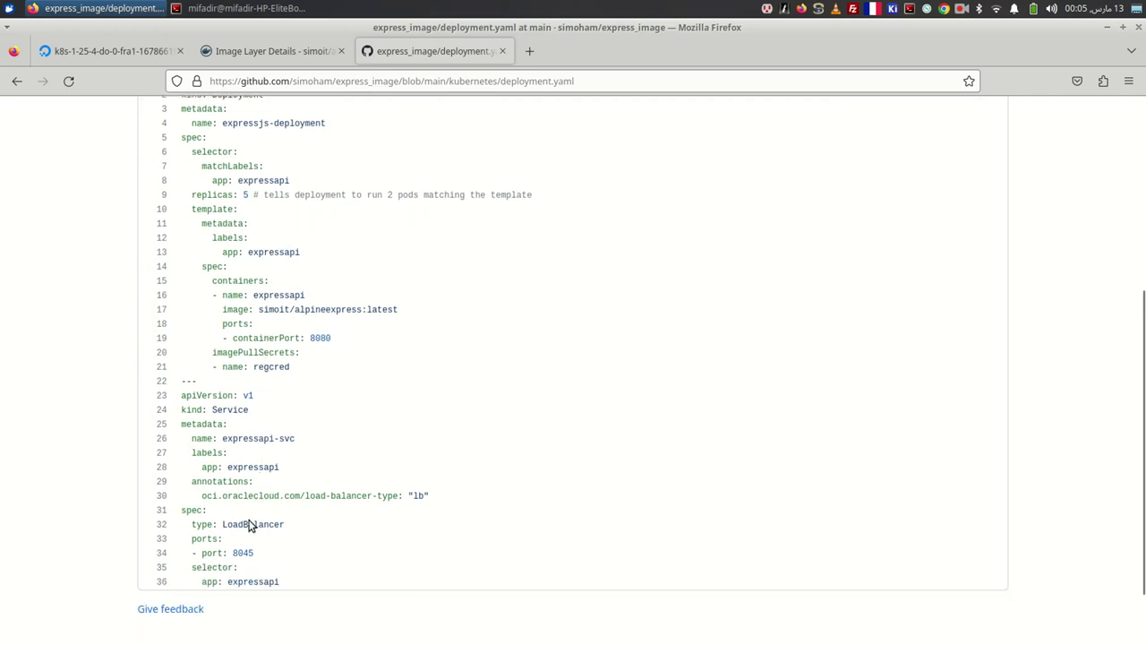
{"action": "scroll", "coordinate": [280, 439], "scroll_direction": "up", "scroll_amount": 1}
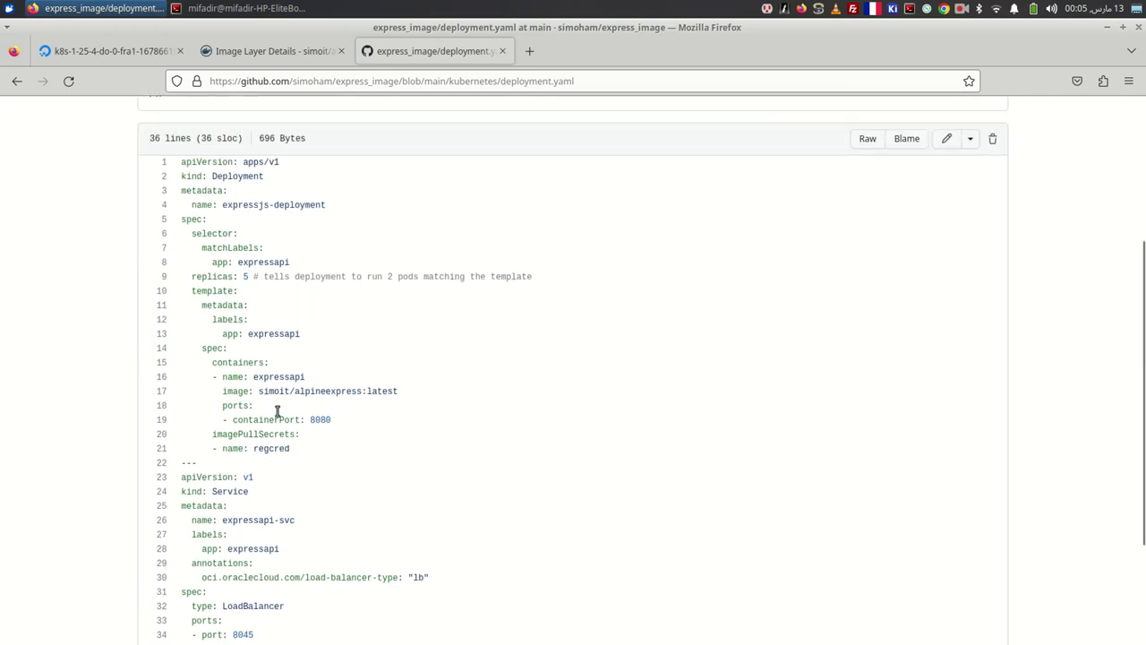
{"action": "scroll", "coordinate": [229, 233], "scroll_direction": "up", "scroll_amount": 3}
- Return to the kubernetes folder, open ingress.yaml and examine its two host rules and their backend service name
{"action": "left_click", "coordinate": [17, 81]}
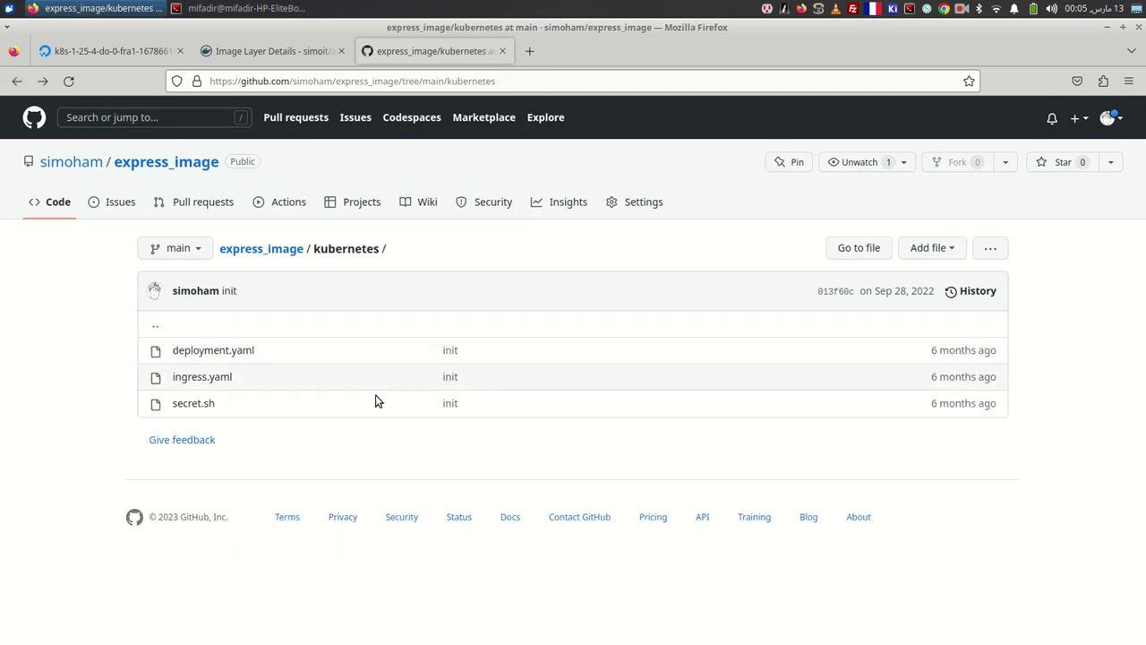
{"action": "left_click", "coordinate": [206, 378]}
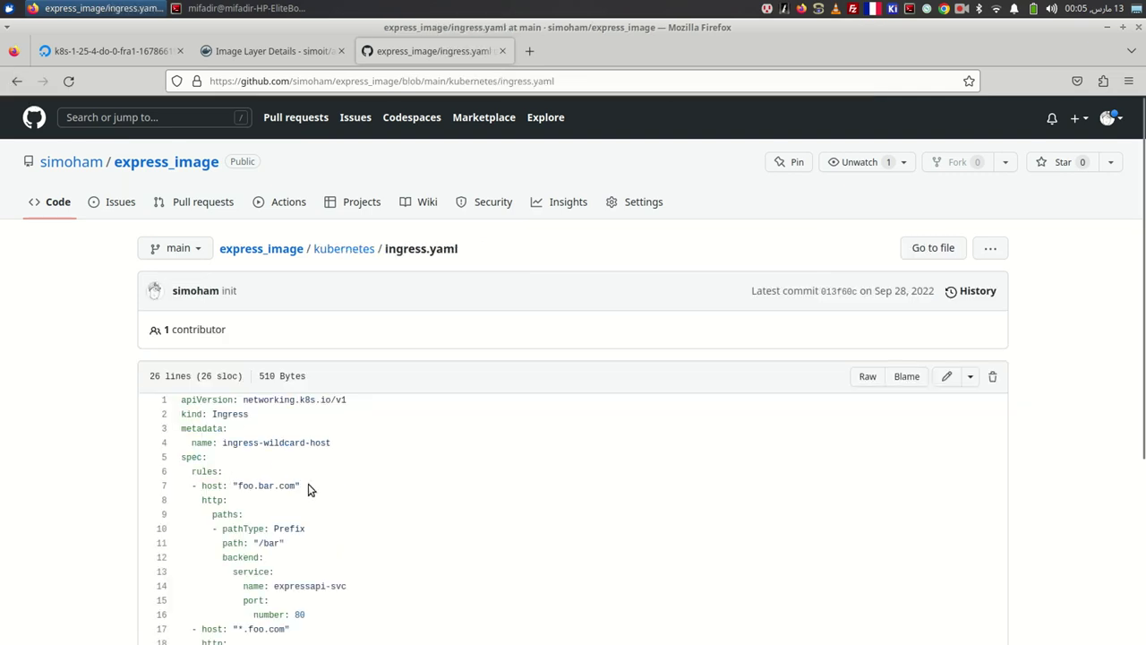
{"action": "scroll", "coordinate": [311, 501], "scroll_direction": "down", "scroll_amount": 1}
{"action": "scroll", "coordinate": [312, 501], "scroll_direction": "down", "scroll_amount": 3}
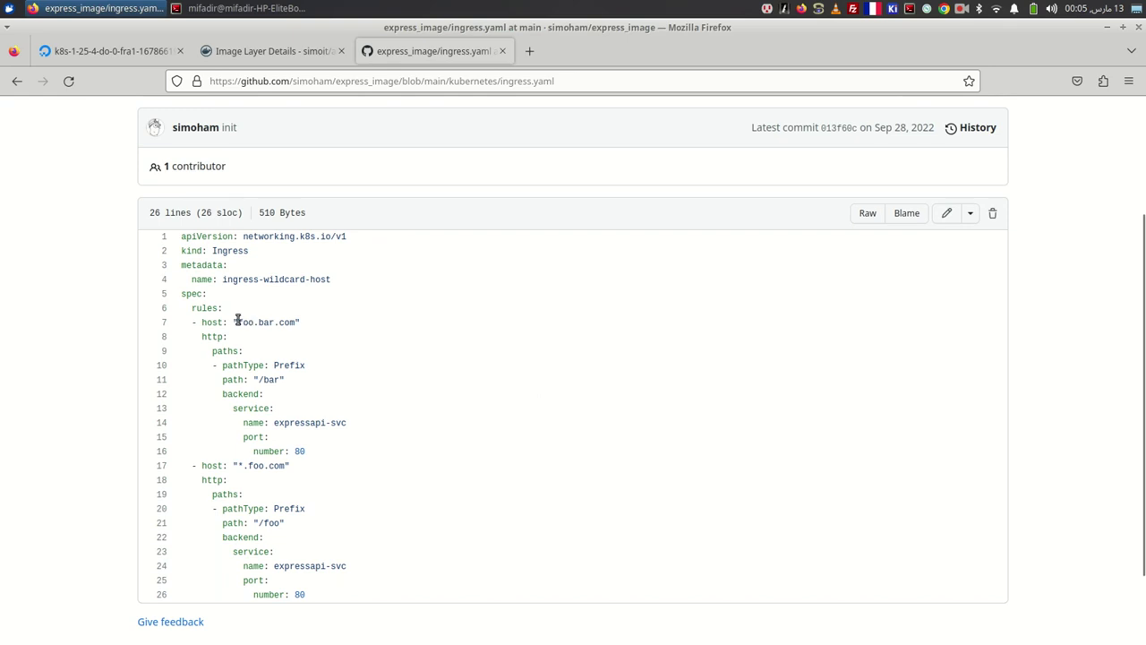
{"action": "left_click_drag", "start_coordinate": [238, 321], "coordinate": [279, 325]}
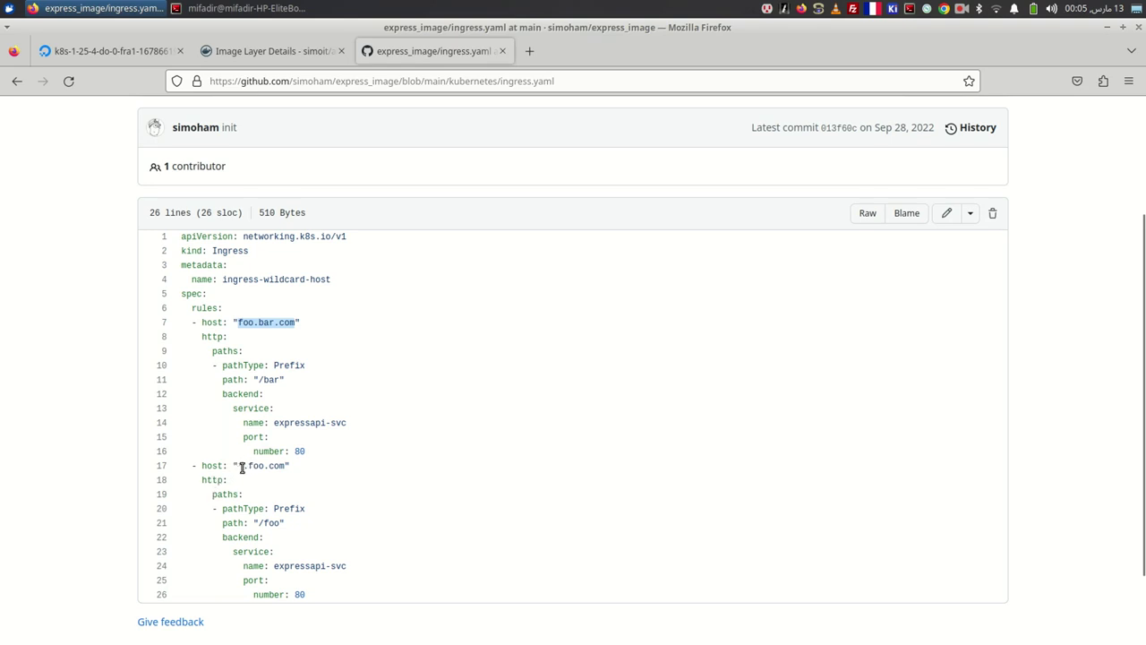
{"action": "left_click_drag", "start_coordinate": [242, 468], "coordinate": [280, 466]}
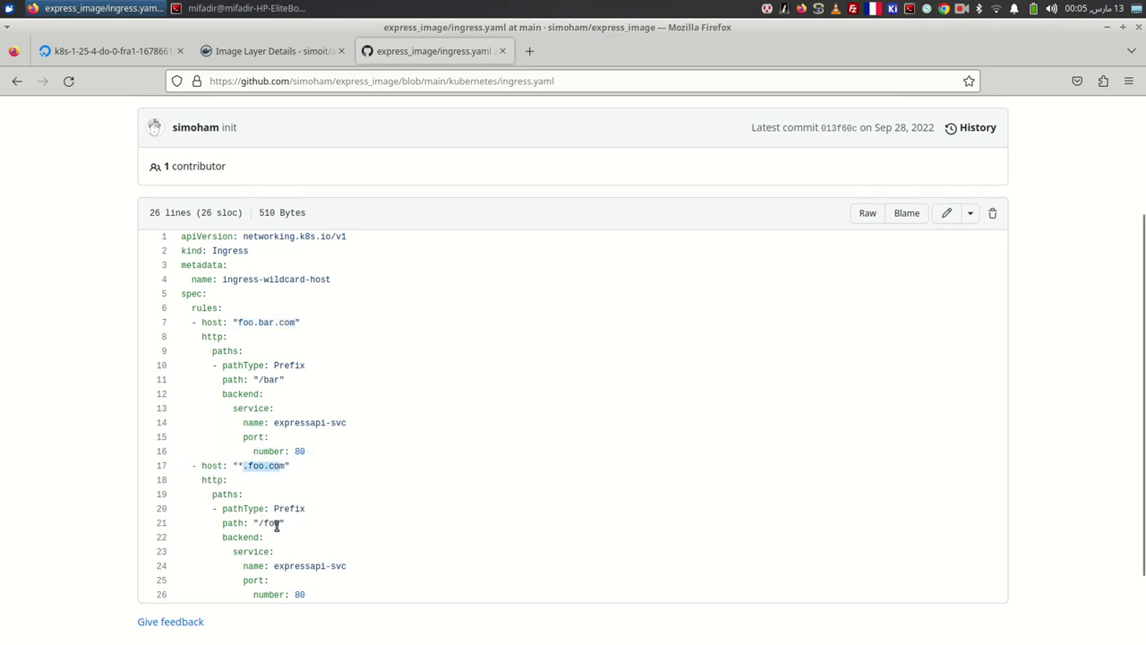
{"action": "left_click_drag", "start_coordinate": [347, 569], "coordinate": [273, 568]}
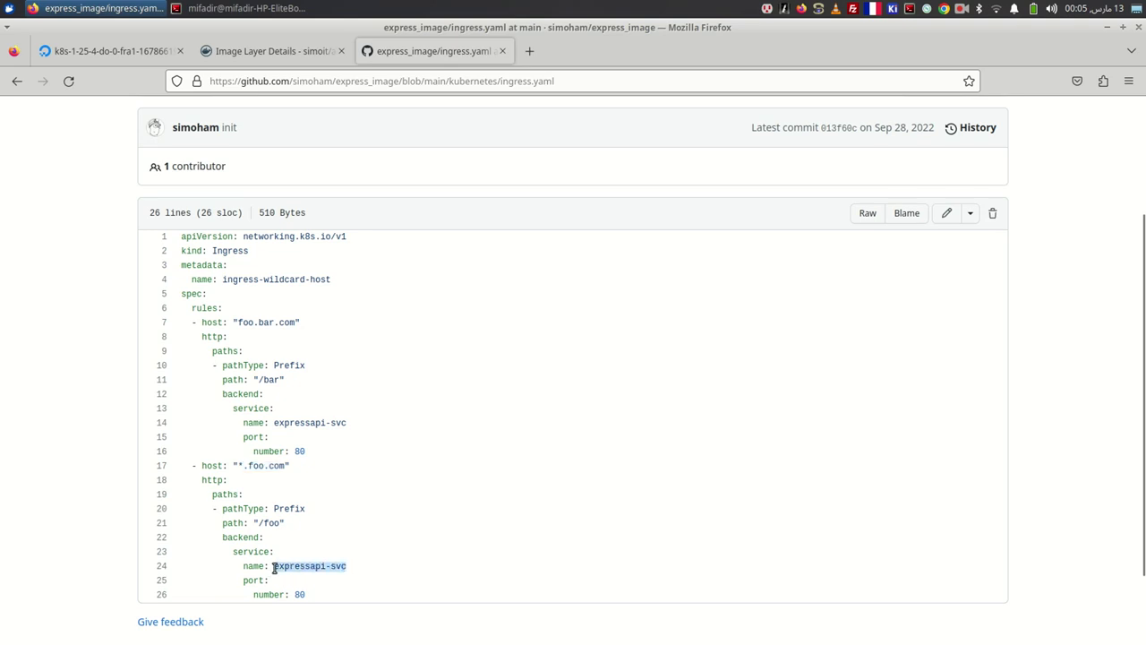
- Reopen deployment.yaml and check the name of the Service that the ingress rules refer to
{"action": "left_click", "coordinate": [12, 80]}
{"action": "left_click", "coordinate": [238, 351]}
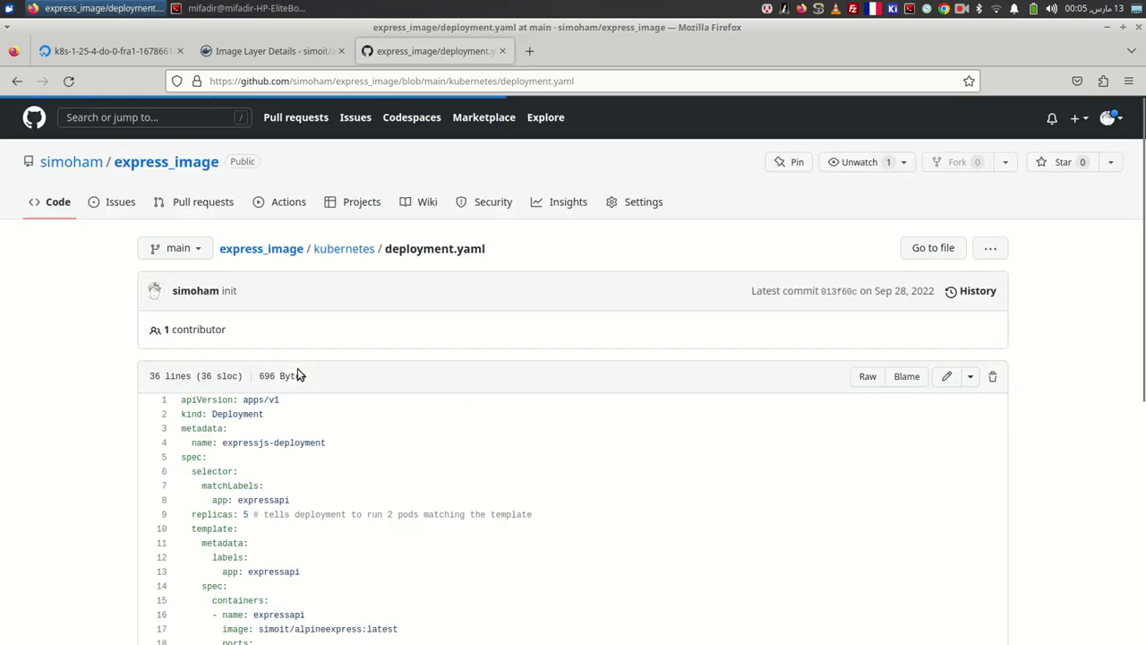
{"action": "scroll", "coordinate": [300, 385], "scroll_direction": "down", "scroll_amount": 4}
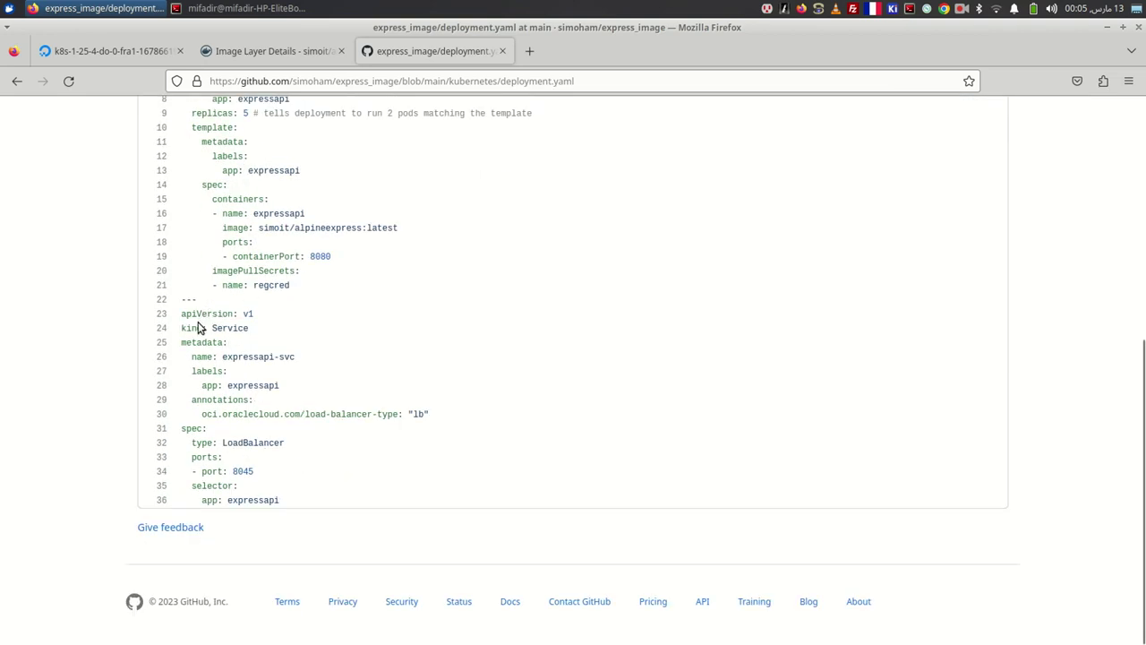
{"action": "left_click_drag", "start_coordinate": [195, 328], "coordinate": [256, 356]}
{"action": "left_click", "coordinate": [274, 356]}
{"action": "left_click_drag", "start_coordinate": [222, 355], "coordinate": [299, 368]}
- Return to the express_image repository's main page, copy its SSH clone address and switch to the terminal
{"action": "left_click", "coordinate": [15, 81]}
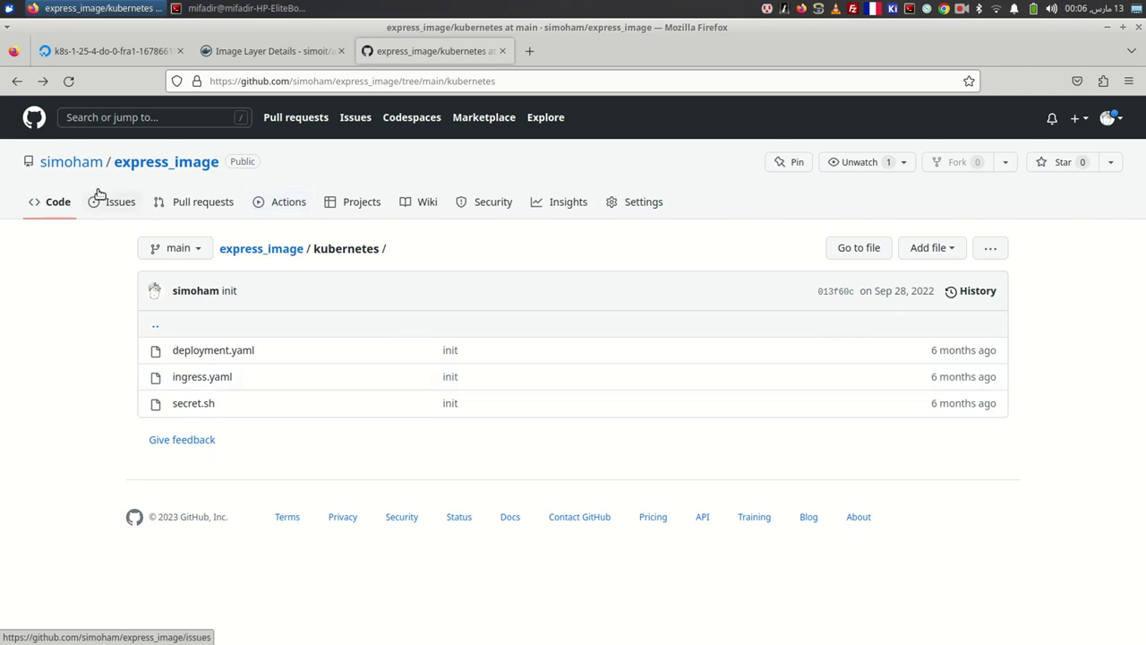
{"action": "left_click", "coordinate": [140, 167]}
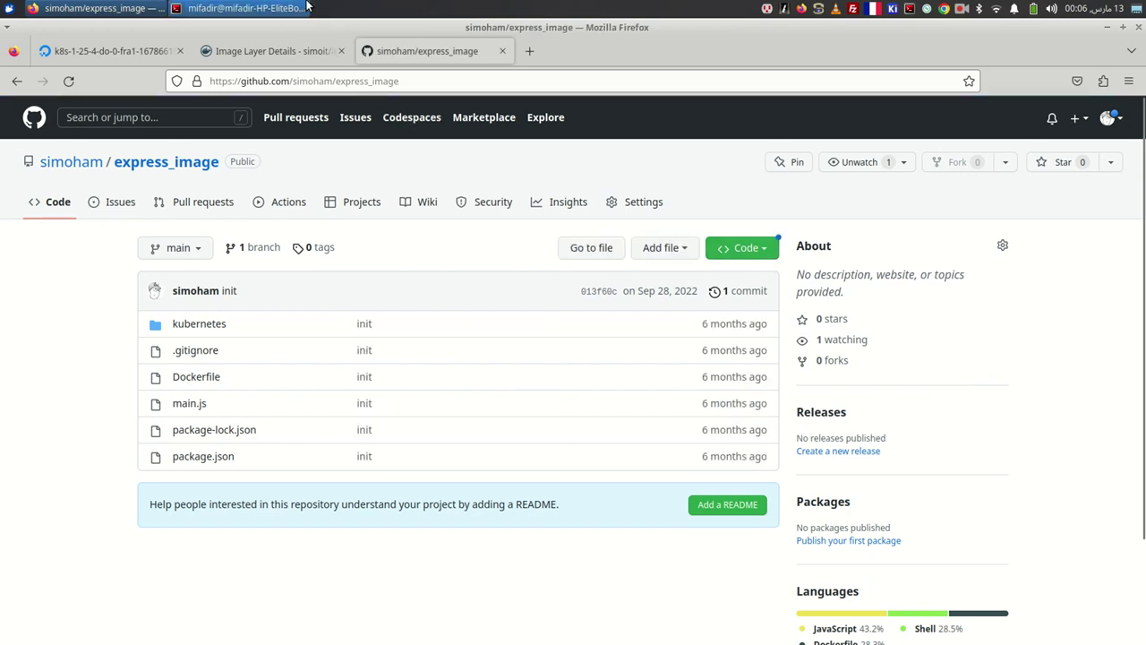
{"action": "left_click", "coordinate": [749, 248]}
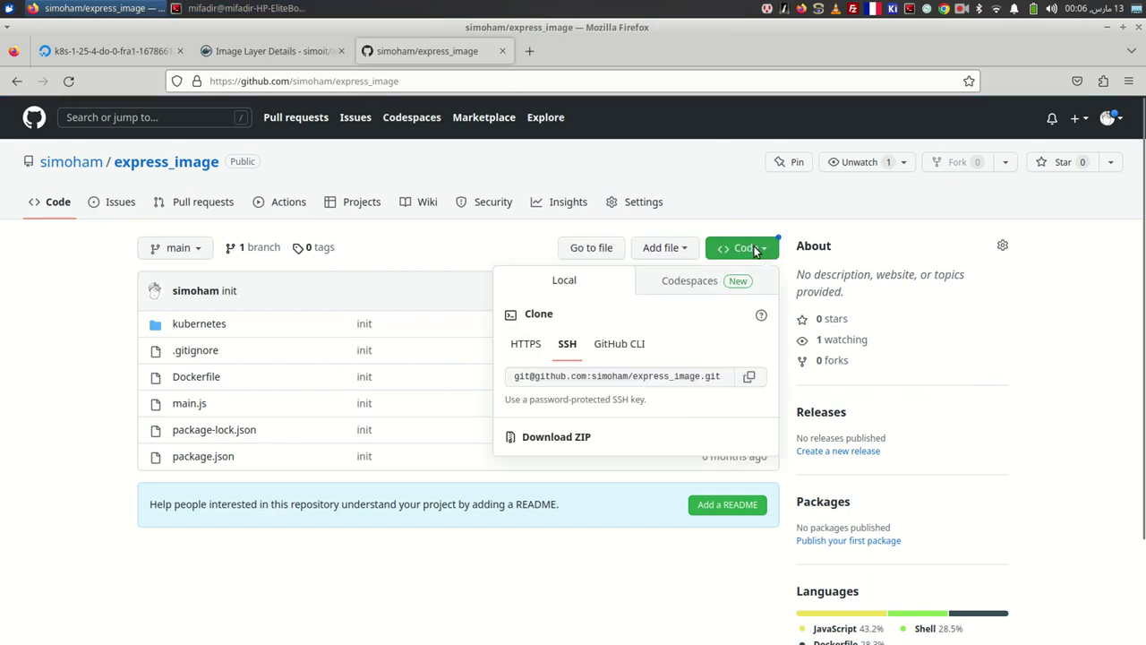
{"action": "left_click", "coordinate": [761, 380]}
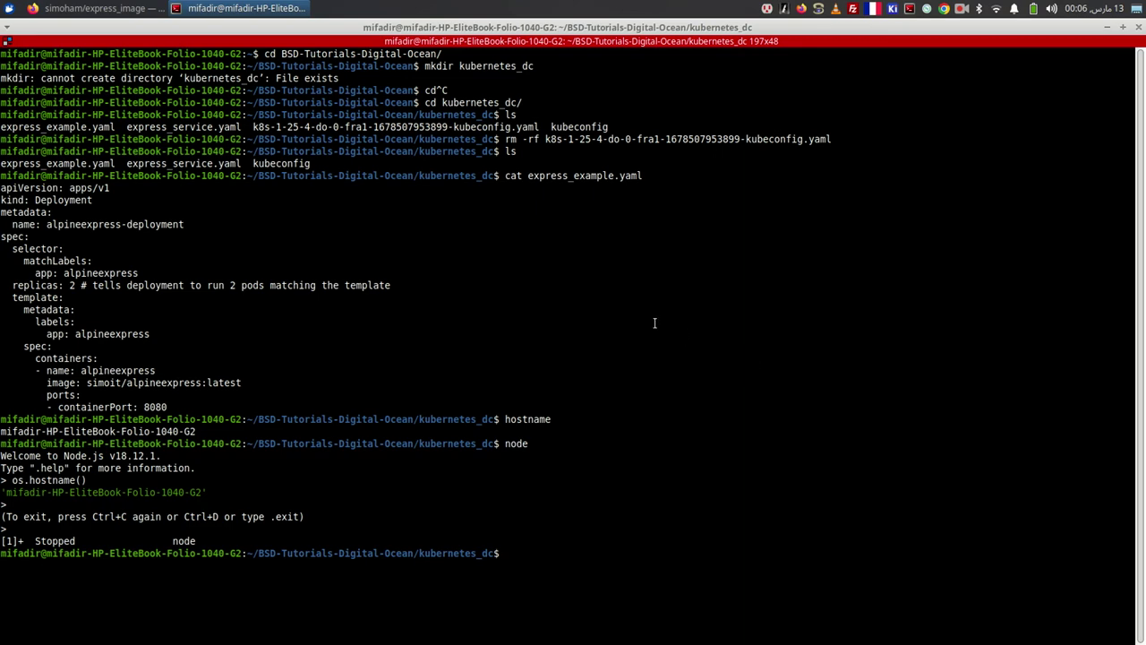
- Clone the express_image repository into kubernetes_dc with git clone and the copied SSH address
{"action": "type", "text": "git clone"}
{"action": "right_click", "coordinate": [795, 228]}
{"action": "left_click", "coordinate": [823, 250]}
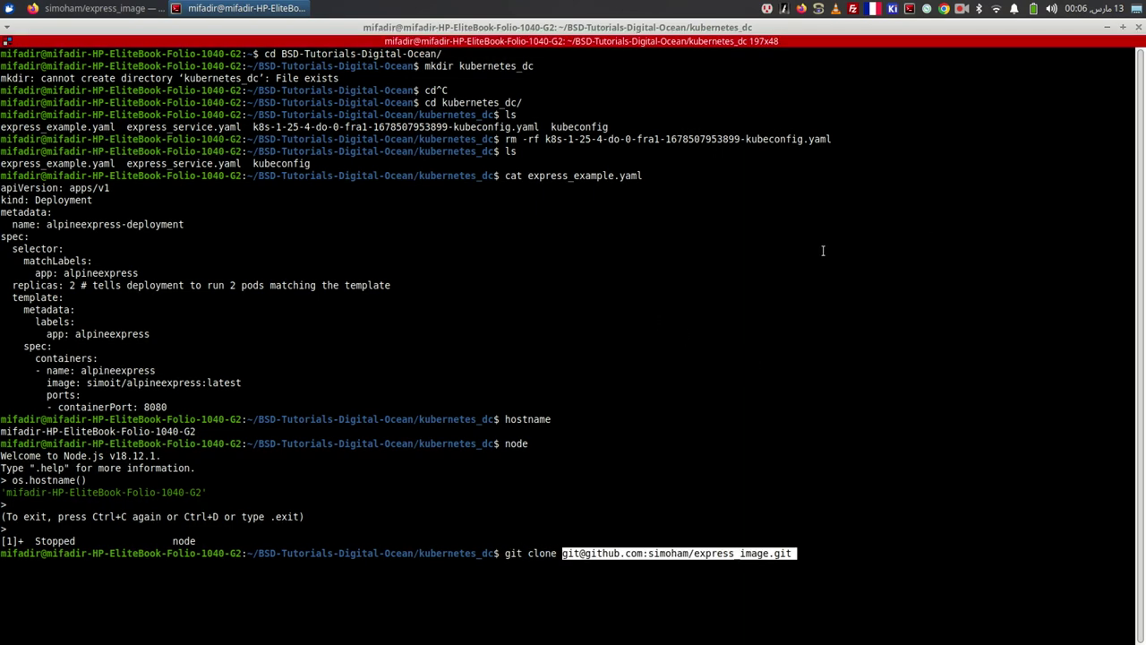
{"action": "key", "text": "Return"}
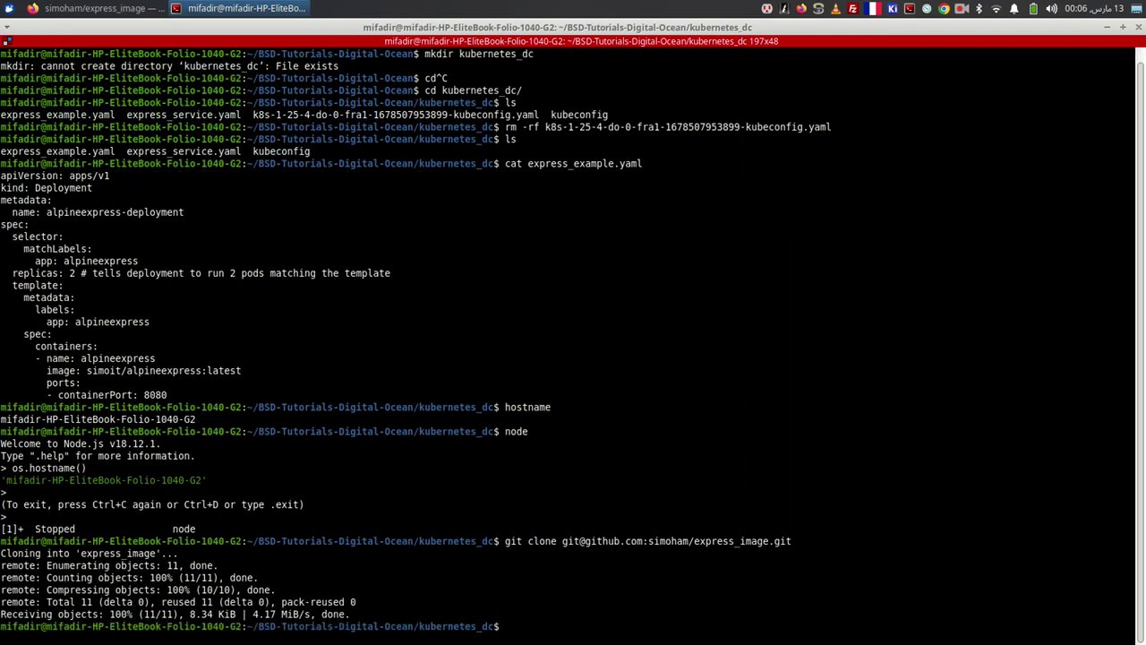
- Change into the express_image directory and list its files
{"action": "type", "text": "cd express_image/"}
{"action": "key", "text": "Return"}
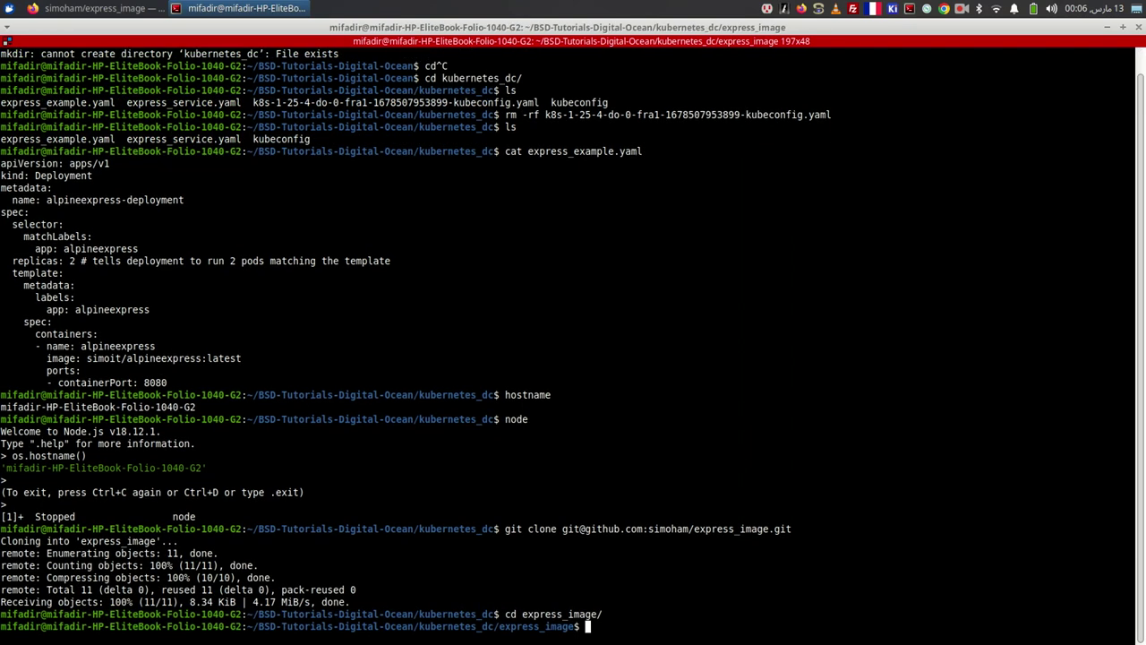
{"action": "type", "text": "ls"}
{"action": "key", "text": "Return"}
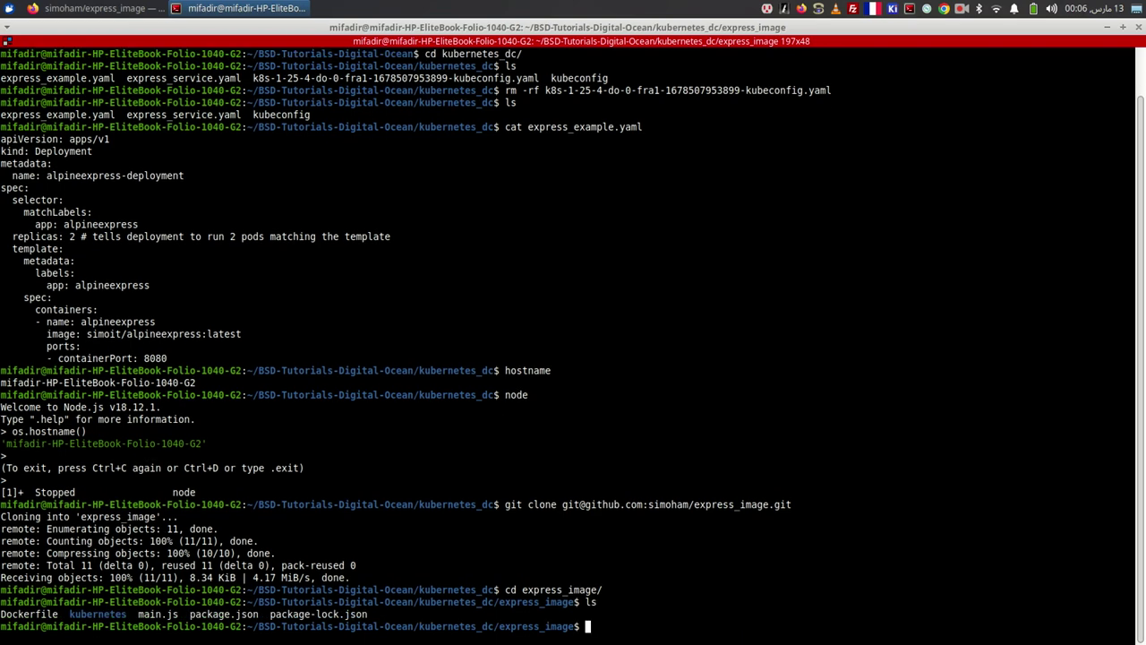
- Switch back to Firefox, check the DigitalOcean cluster's provisioning status and dismiss the What's new notice on its overview page
{"action": "key", "text": "alt+Tab"}
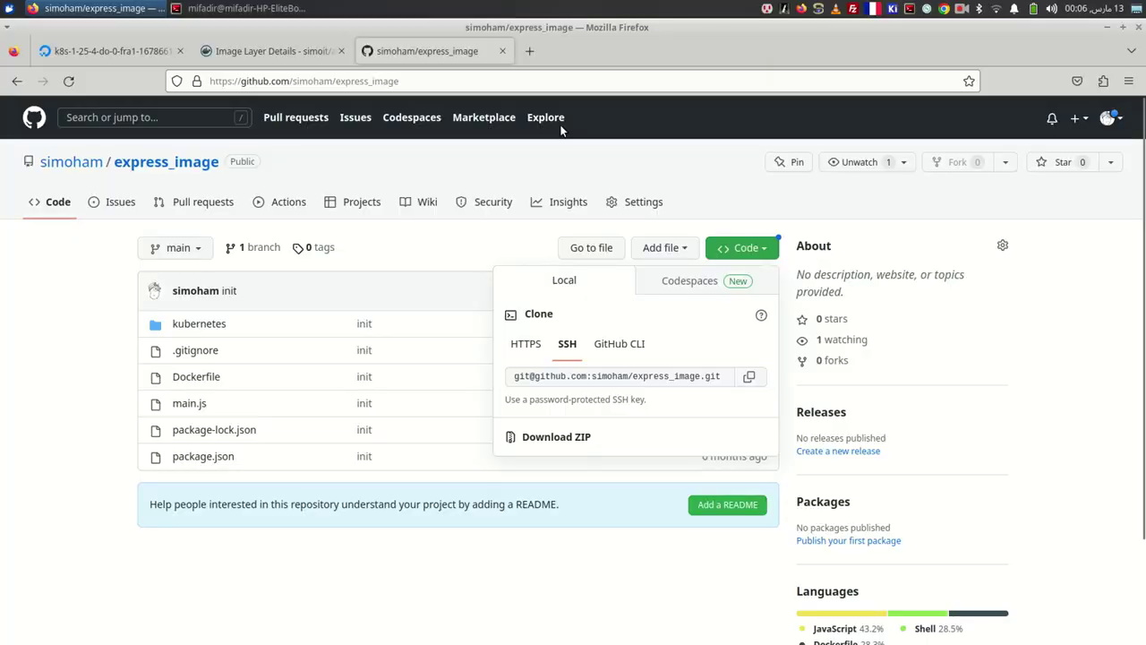
{"action": "left_click", "coordinate": [427, 171]}
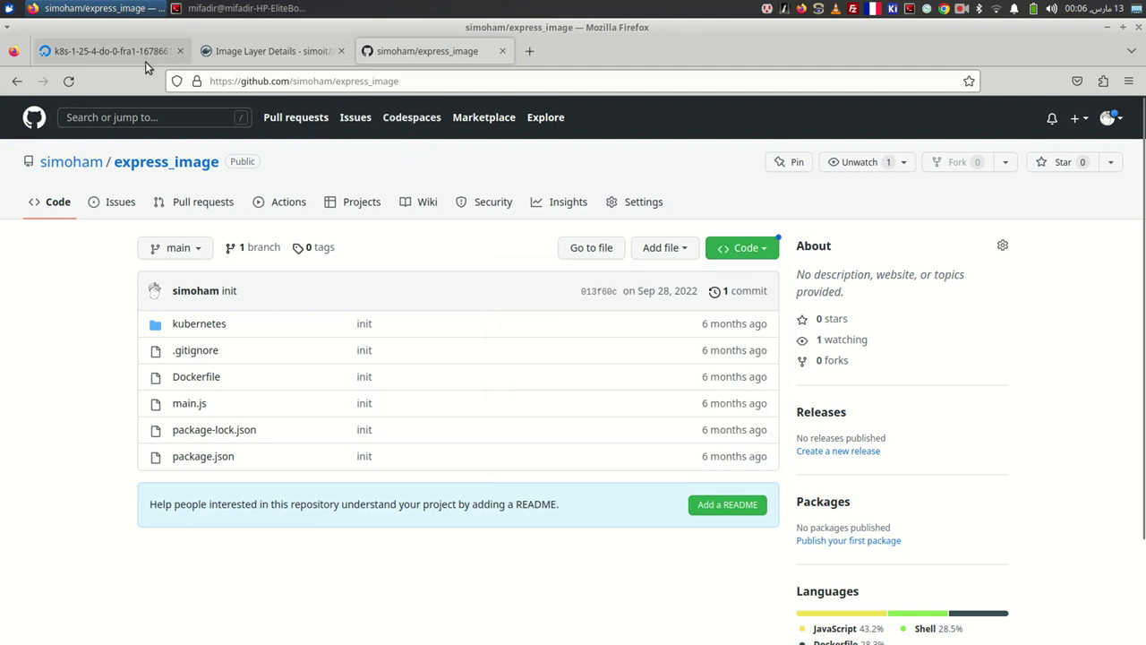
{"action": "left_click", "coordinate": [132, 51]}
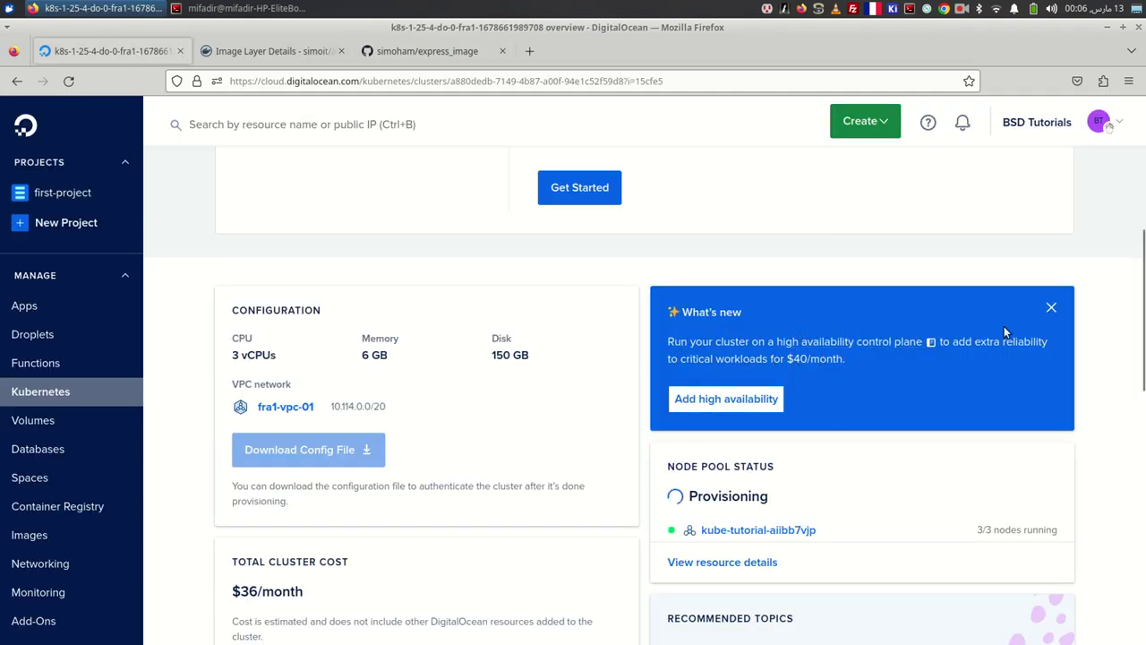
{"action": "left_click", "coordinate": [1052, 307]}
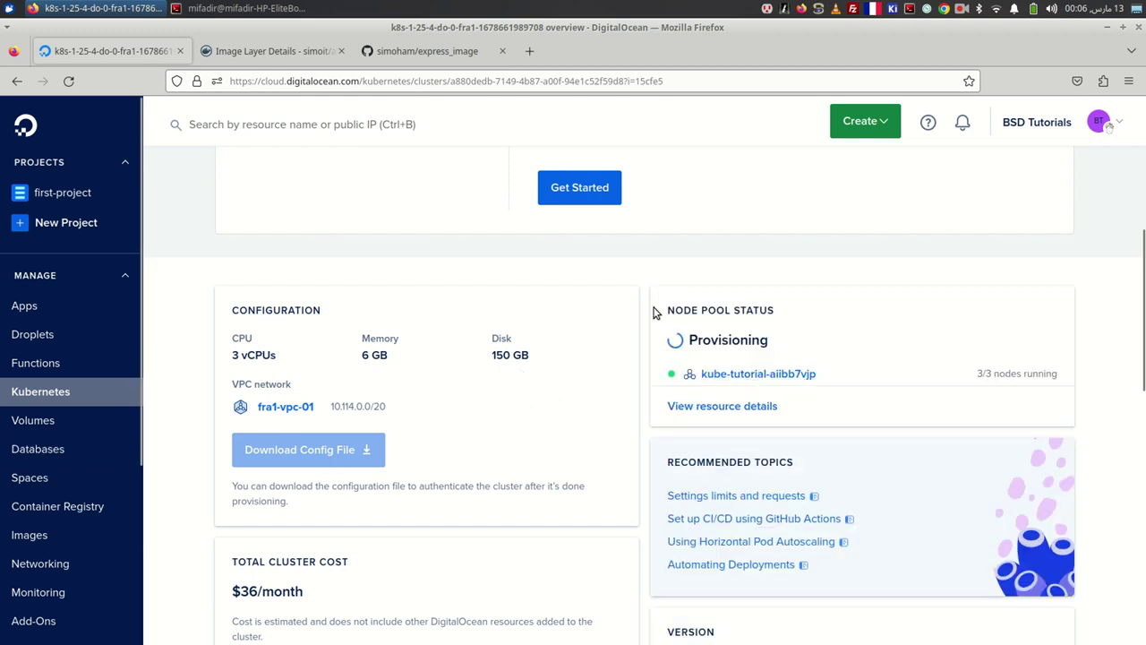
{"action": "scroll", "coordinate": [742, 281], "scroll_direction": "up", "scroll_amount": 4}
{"action": "scroll", "coordinate": [742, 280], "scroll_direction": "up", "scroll_amount": 1}
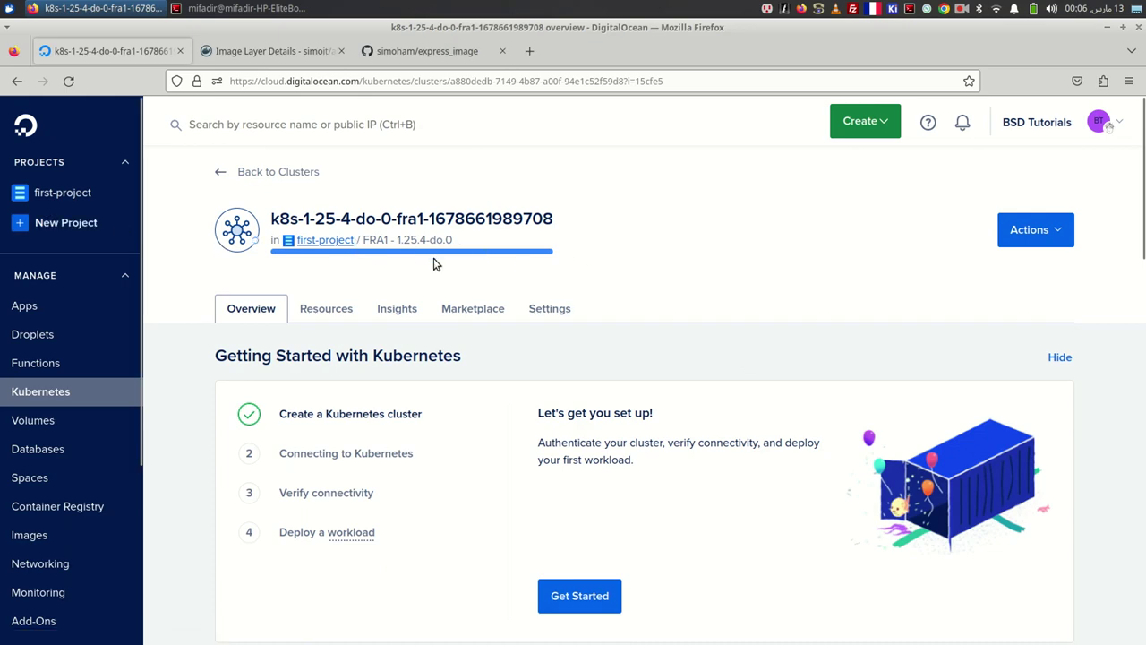
- Search Google for kubectl in a new browser tab and open the Kubernetes Install Tools page
{"action": "left_click", "coordinate": [524, 45]}
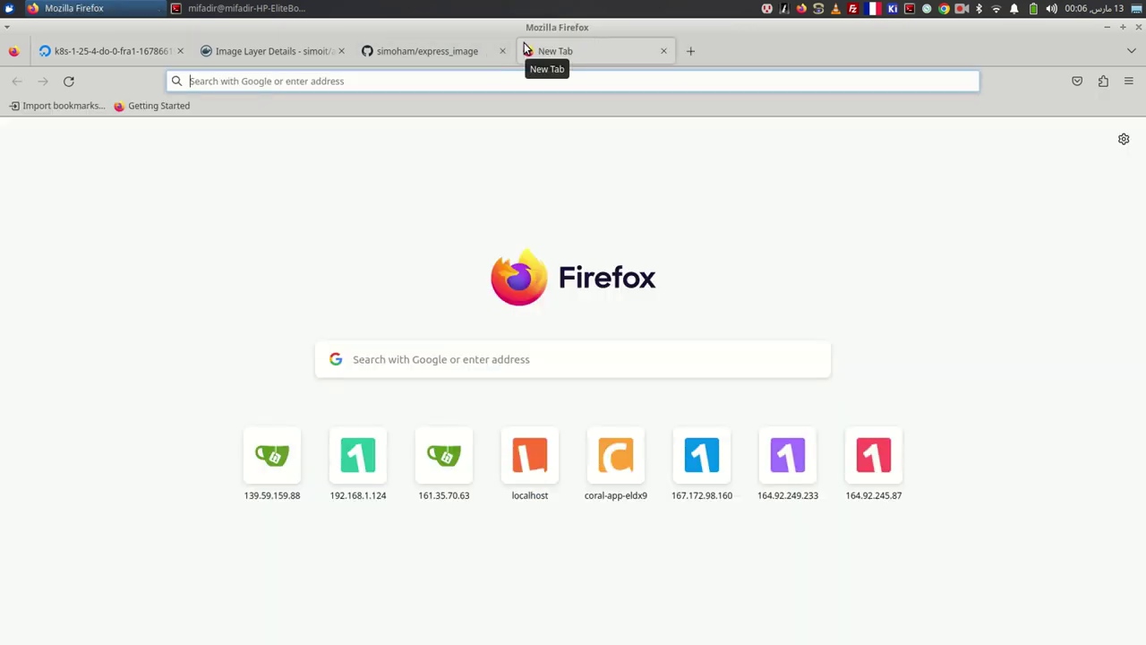
{"action": "type", "text": "kubectl"}
{"action": "key", "text": "Return"}
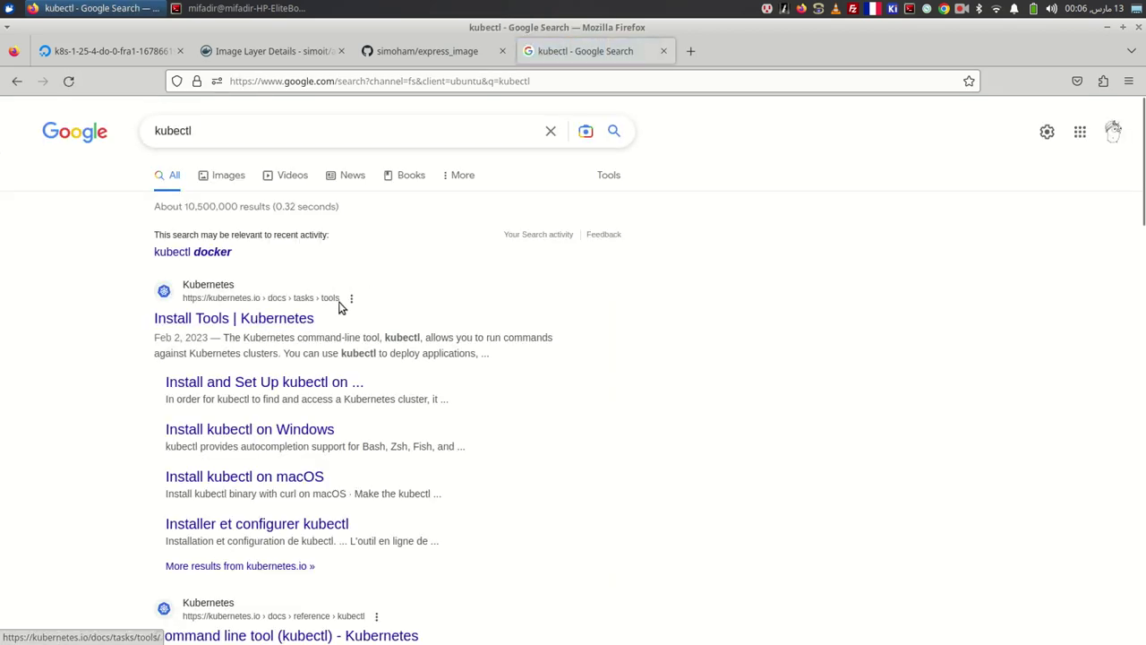
{"action": "scroll", "coordinate": [340, 304], "scroll_direction": "down", "scroll_amount": 3}
{"action": "scroll", "coordinate": [342, 306], "scroll_direction": "up", "scroll_amount": 3}
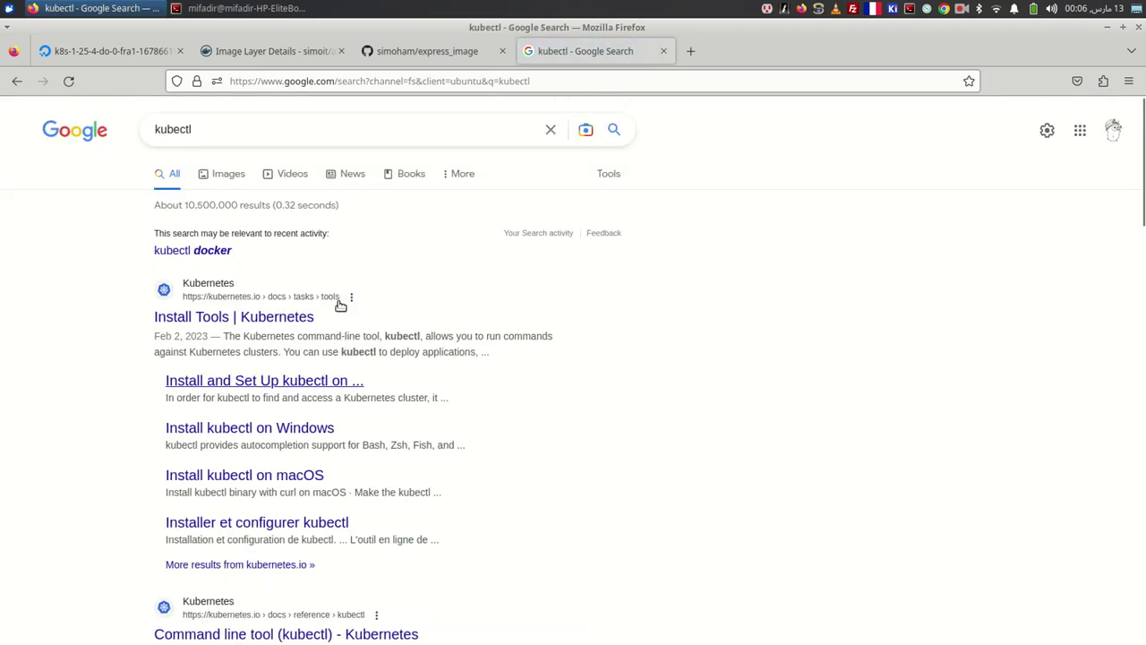
{"action": "left_click", "coordinate": [249, 321]}
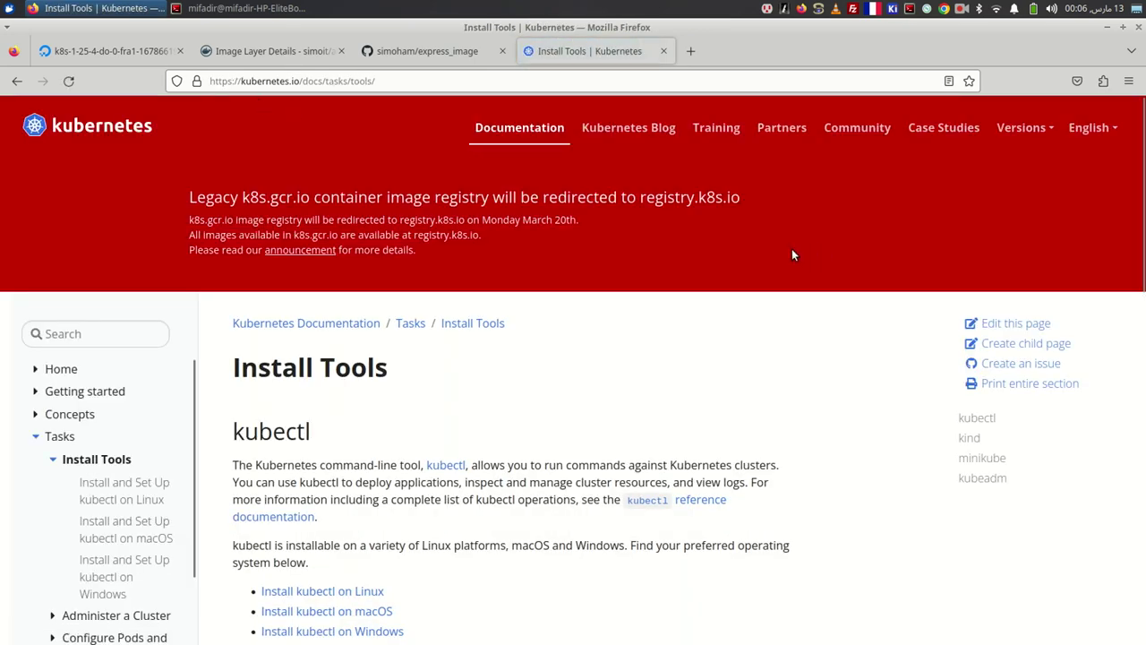
- Open the instructions for installing kubectl on Linux and view the full curl command for downloading the latest release
{"action": "scroll", "coordinate": [402, 348], "scroll_direction": "down", "scroll_amount": 3}
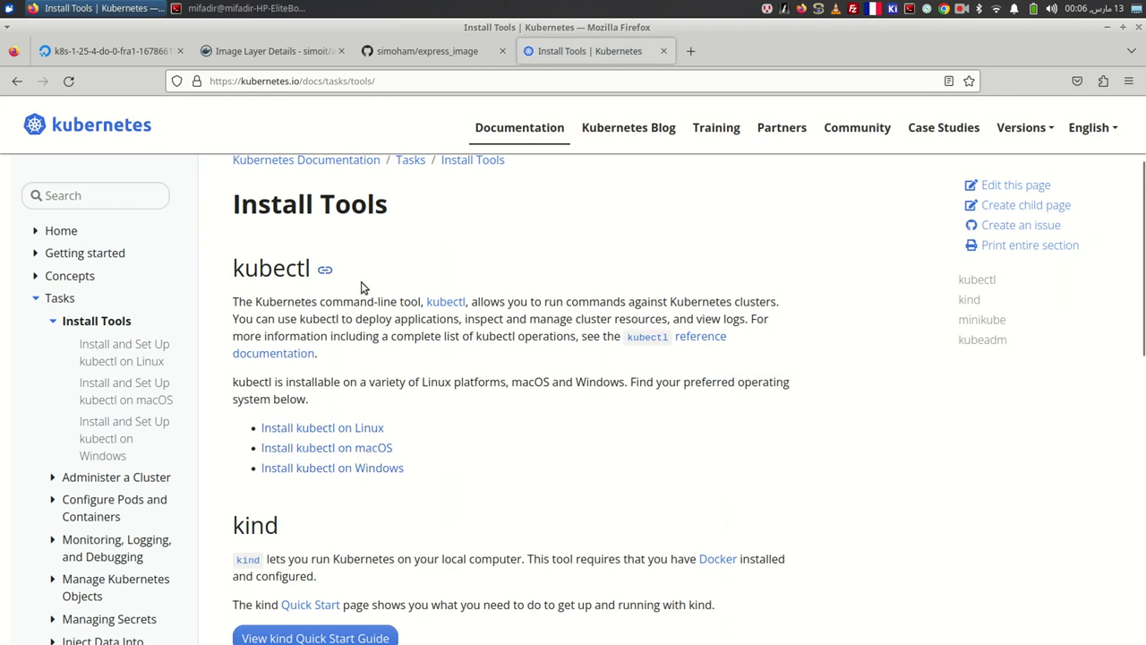
{"action": "left_click", "coordinate": [343, 435]}
{"action": "scroll", "coordinate": [587, 260], "scroll_direction": "down", "scroll_amount": 4}
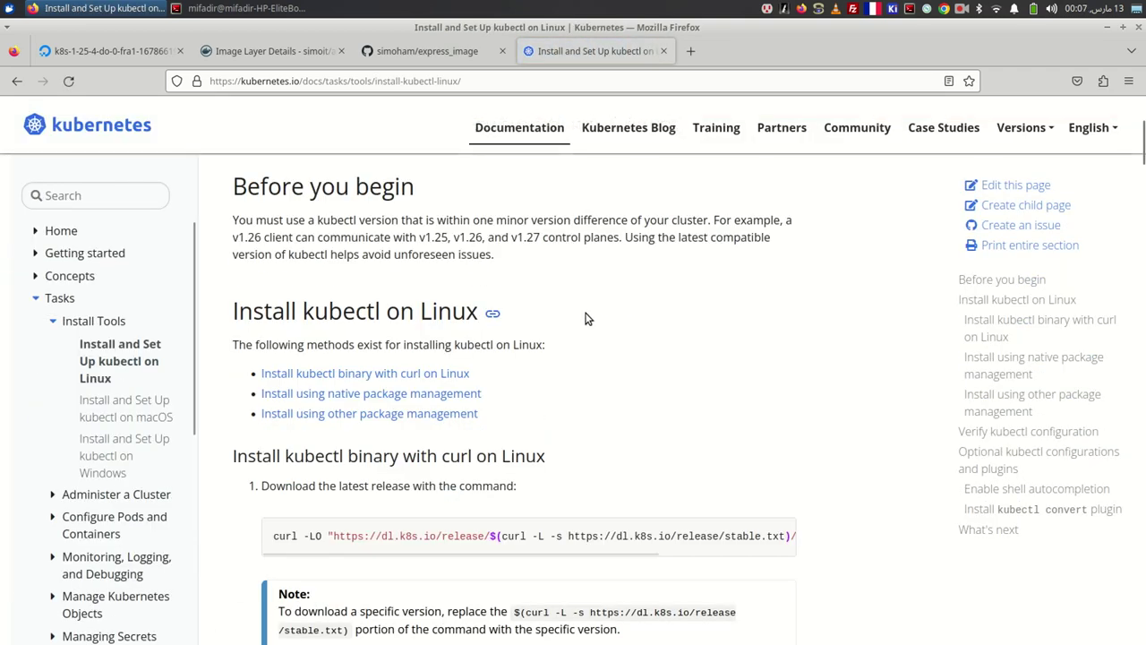
{"action": "left_click_drag", "start_coordinate": [425, 553], "coordinate": [724, 566]}
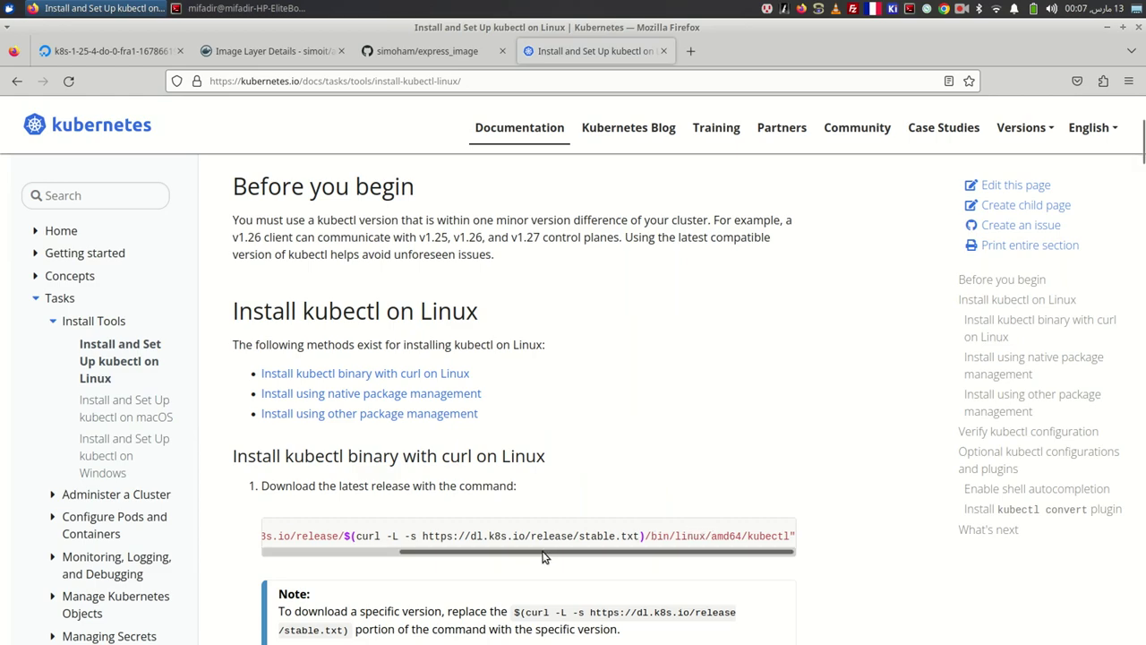
- Select the full curl command for downloading the latest kubectl release on the Linux install page
{"action": "left_click_drag", "start_coordinate": [542, 556], "coordinate": [422, 553]}
{"action": "triple_click", "coordinate": [422, 532]}
{"action": "scroll", "coordinate": [652, 379], "scroll_direction": "down", "scroll_amount": 2}
- Switch to the terminal, locate the kubectl binary with whereis kubectl, and enter snap install kubectl without running it
{"action": "key", "text": "alt+Tab"}
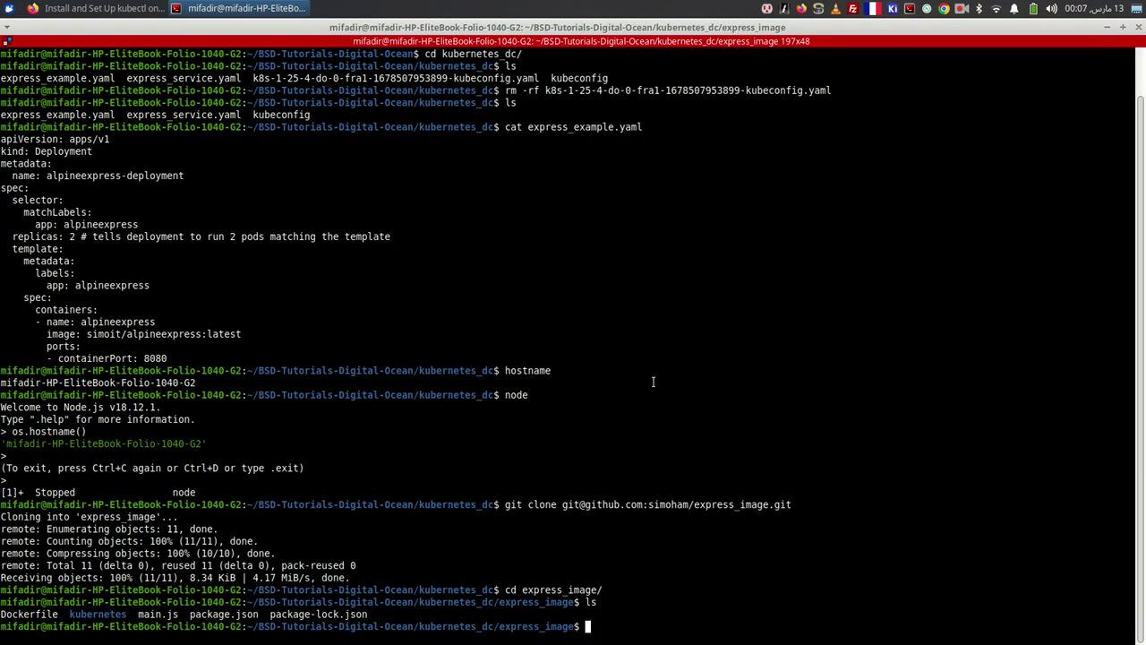
{"action": "type", "text": "whereis kubectl"}
{"action": "key", "text": "Return"}
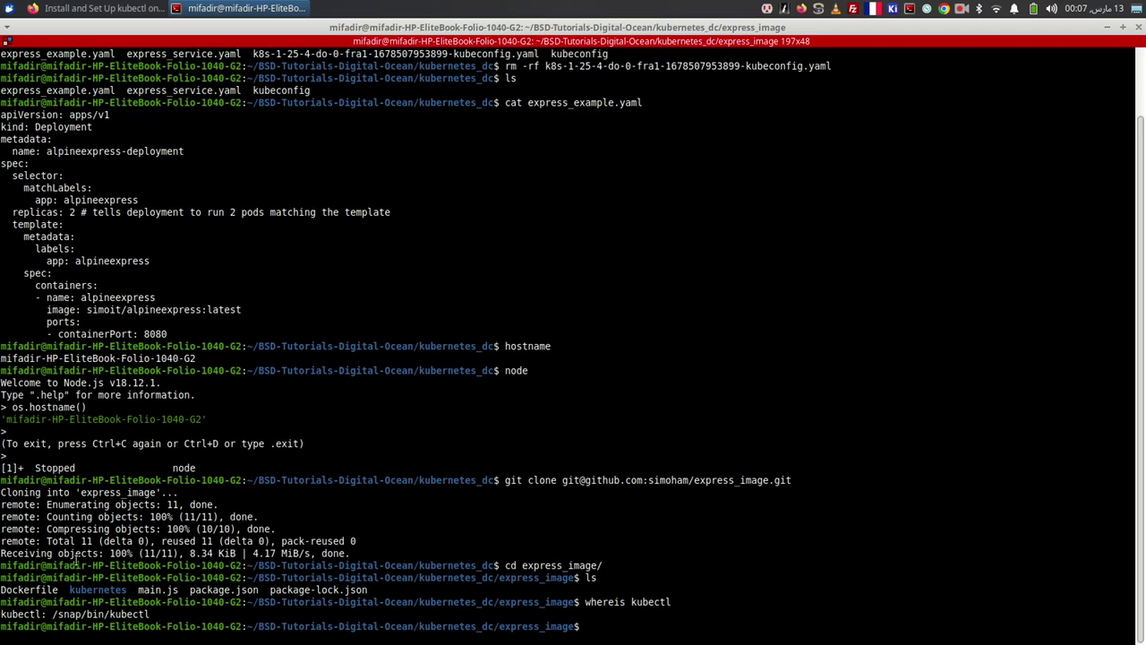
{"action": "type", "text": "snap install kubectl"}
{"action": "key", "text": "Return"}
- Switch back to Firefox and review the kubectl Linux installation methods down to the native package management section
{"action": "key", "text": "alt+Tab"}
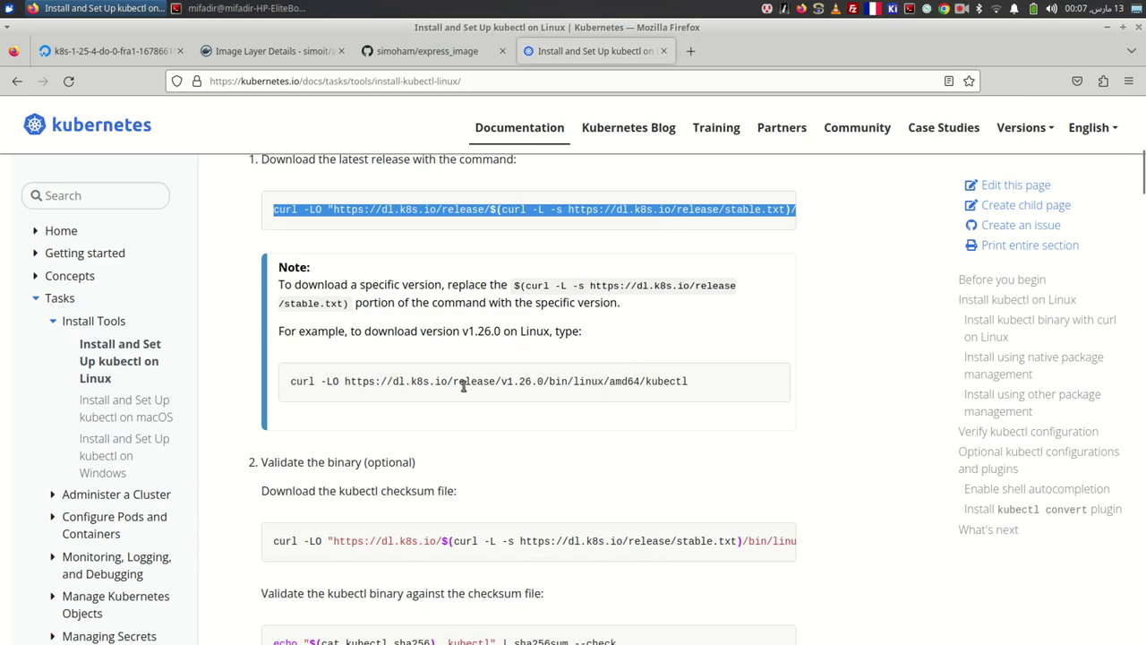
{"action": "scroll", "coordinate": [465, 357], "scroll_direction": "up", "scroll_amount": 5}
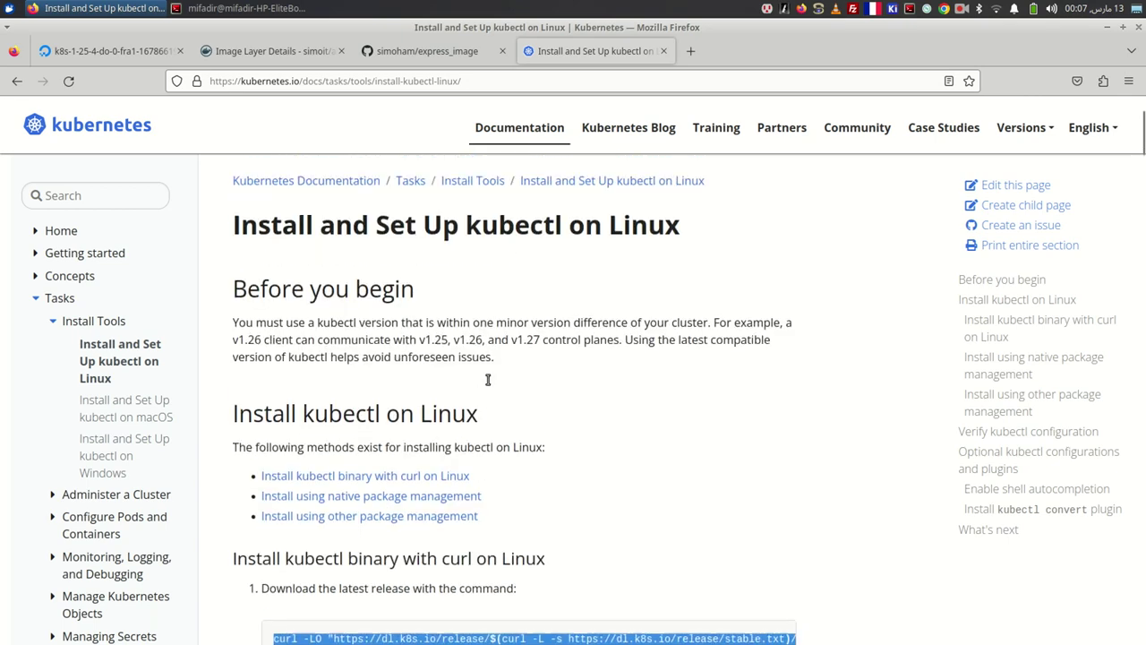
{"action": "scroll", "coordinate": [488, 376], "scroll_direction": "down", "scroll_amount": 4}
{"action": "scroll", "coordinate": [488, 376], "scroll_direction": "down", "scroll_amount": 10}
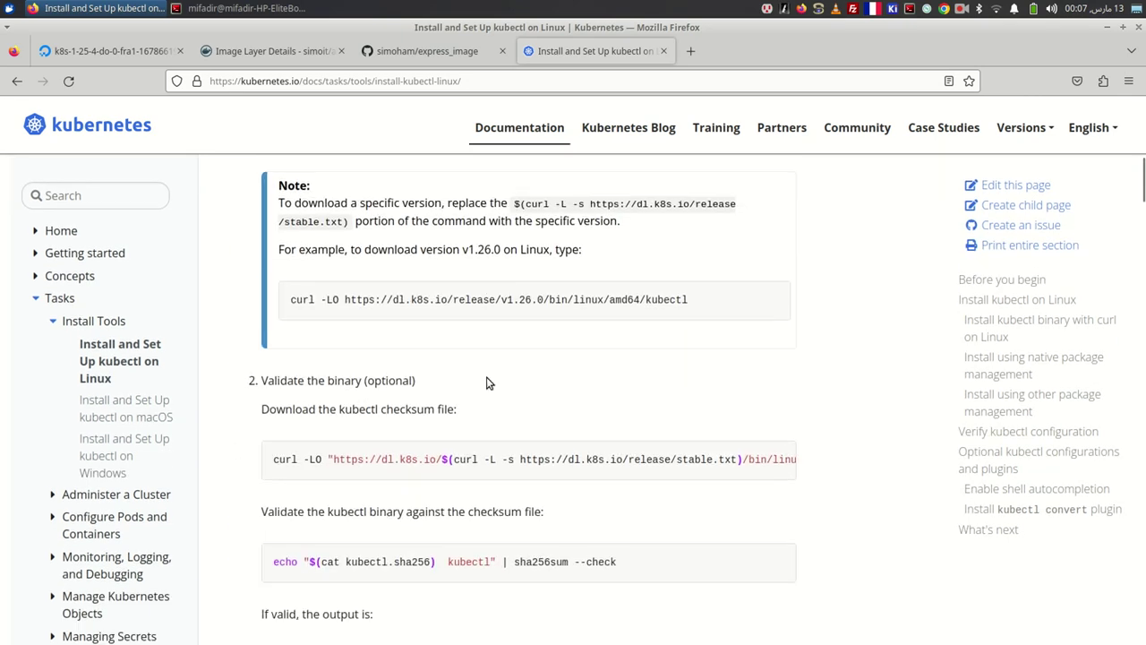
{"action": "scroll", "coordinate": [488, 382], "scroll_direction": "down", "scroll_amount": 12}
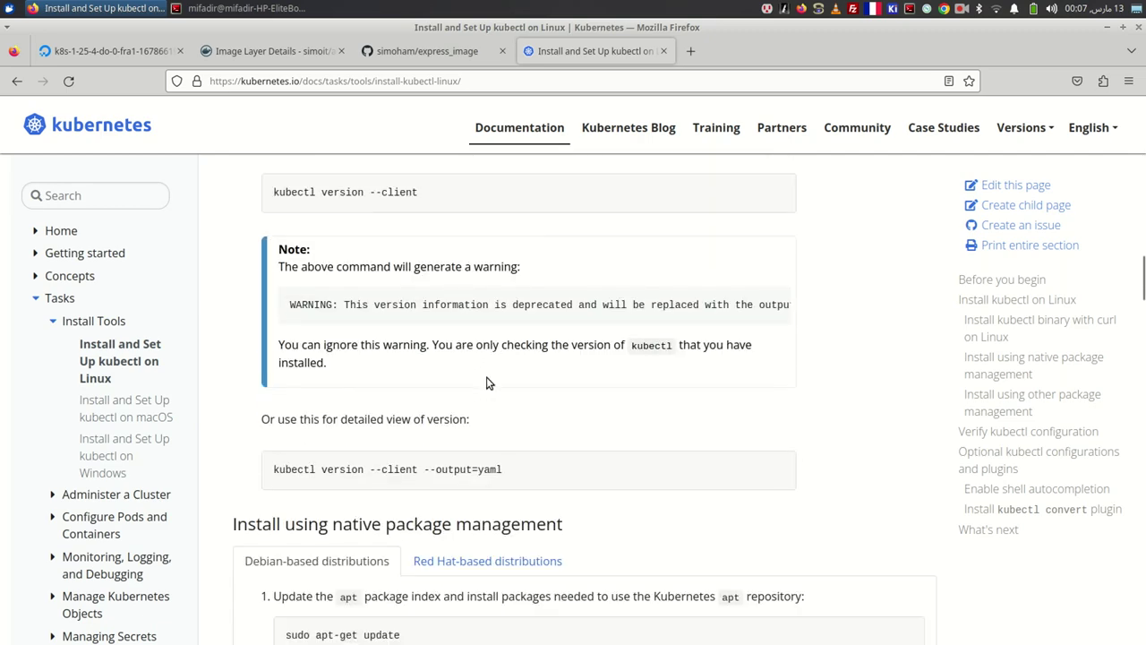
{"action": "scroll", "coordinate": [488, 382], "scroll_direction": "down", "scroll_amount": 3}
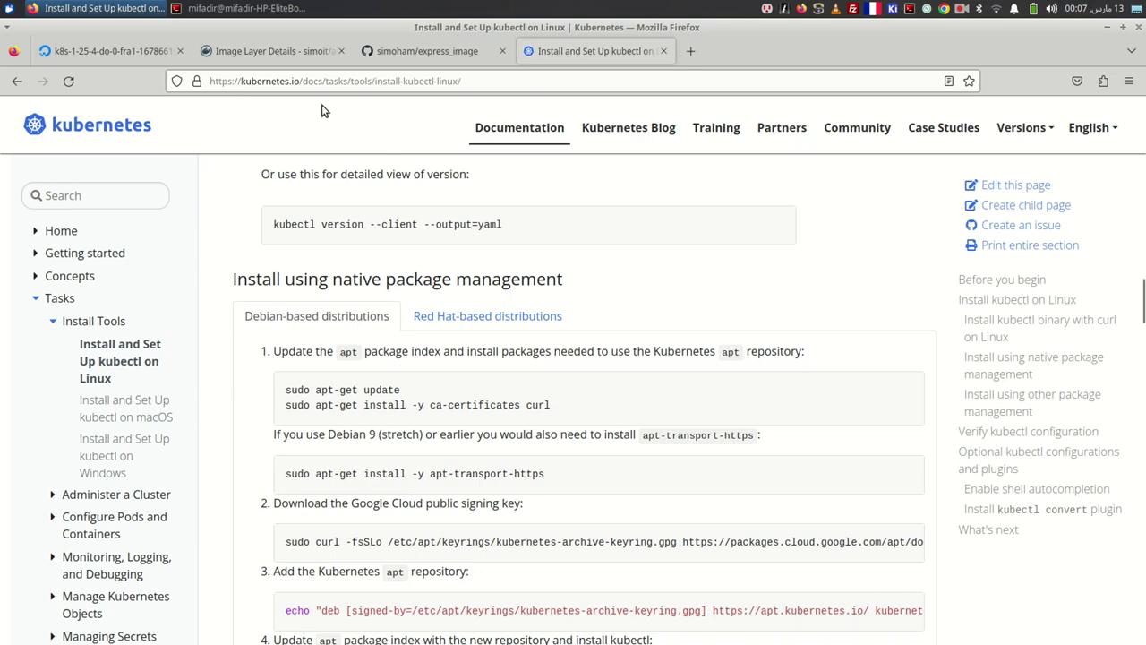
- Download the config file from the Kubernetes cluster's DigitalOcean overview page
{"action": "left_click", "coordinate": [103, 49]}
{"action": "scroll", "coordinate": [411, 317], "scroll_direction": "down", "scroll_amount": 8}
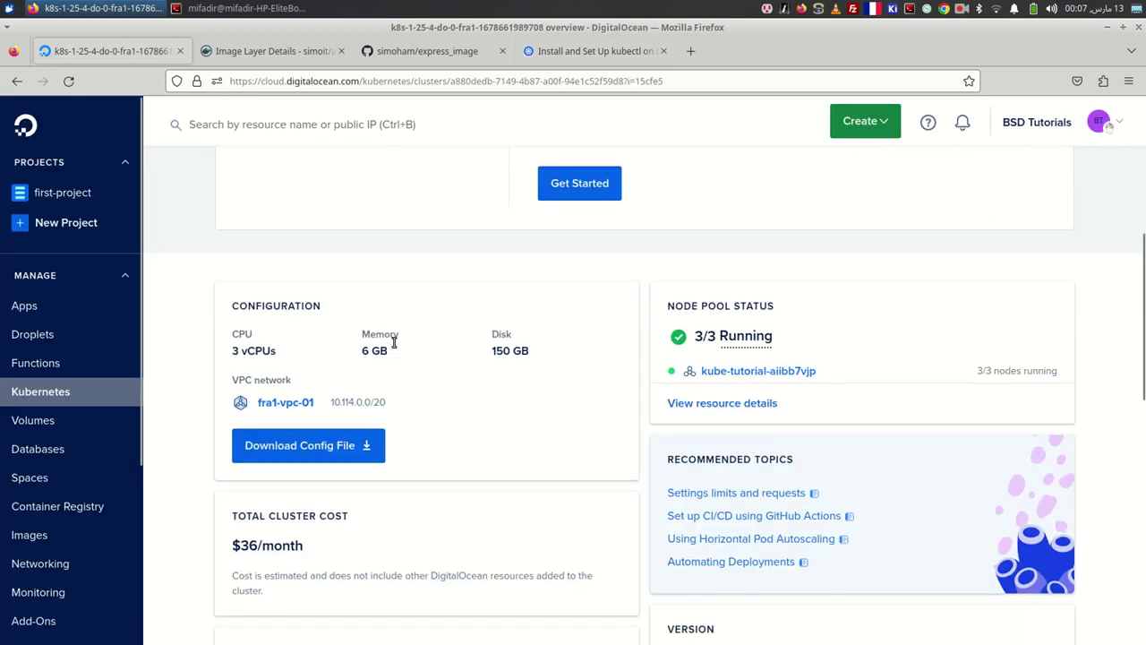
{"action": "left_click", "coordinate": [288, 447]}
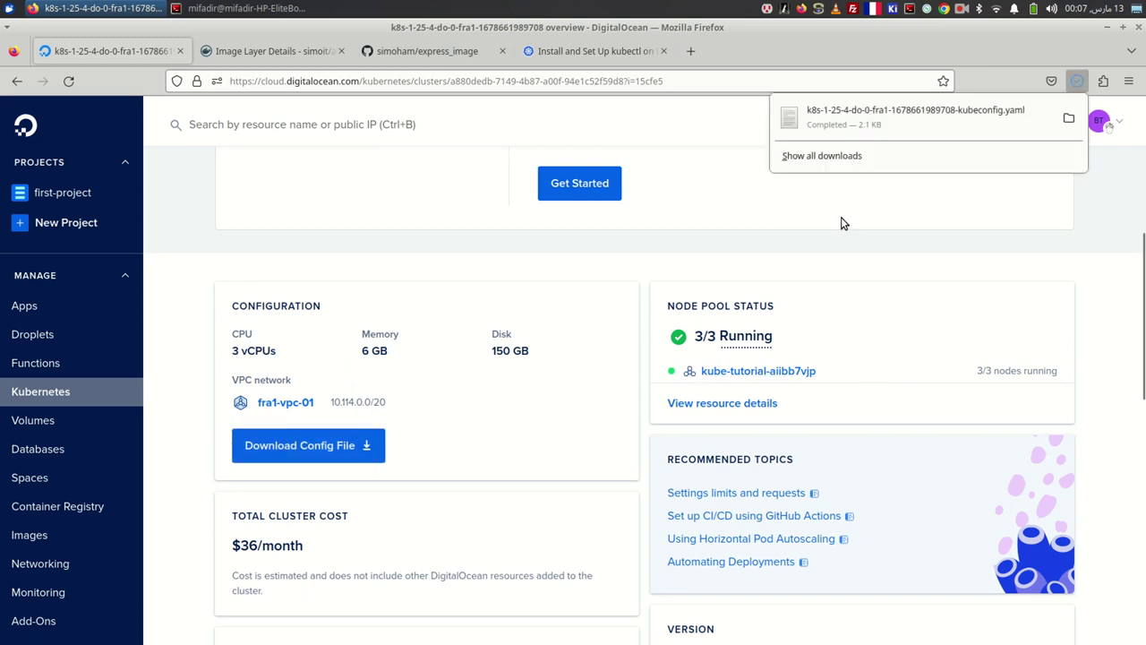
{"action": "key", "text": "alt+Tab"}
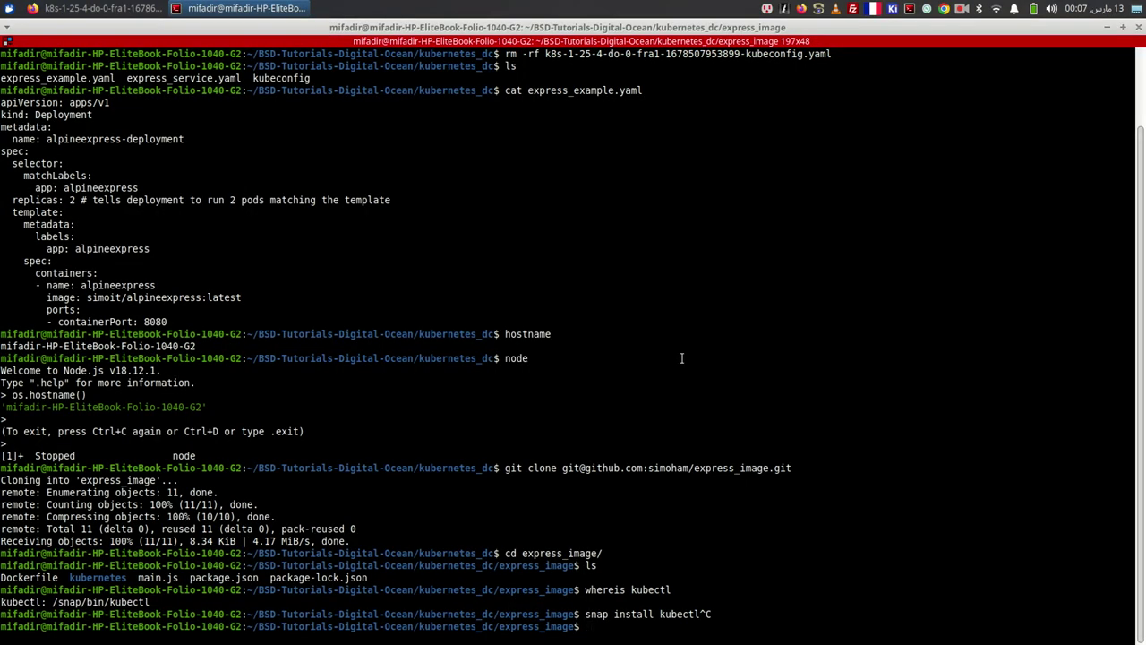
{"action": "type", "text": "cp /home/mifadir/Downloads/k"}
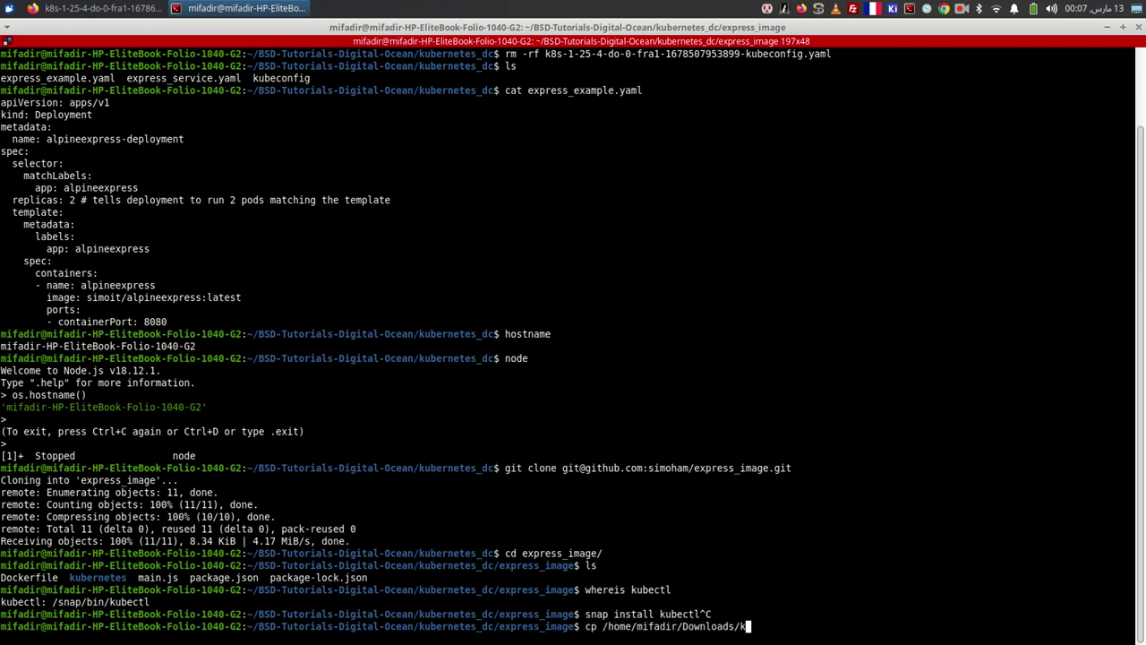
{"action": "key", "text": "Tab"}
{"action": "type", "text": "."}
{"action": "key", "text": "Return"}
{"action": "type", "text": "ls"}
{"action": "key", "text": "Return"}
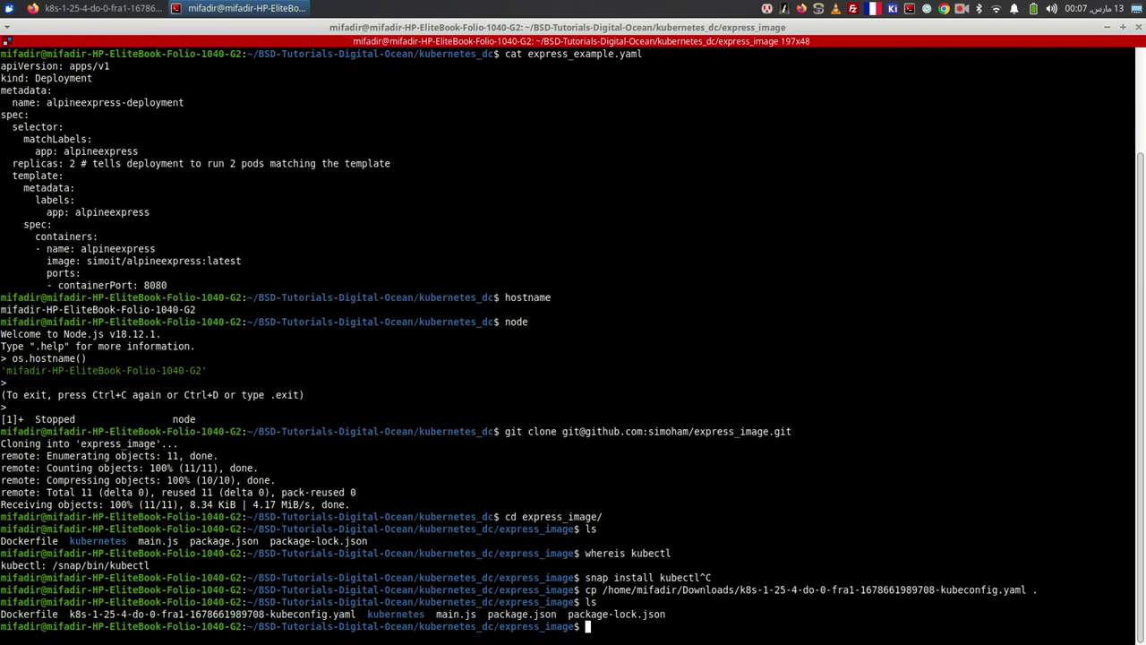
- Print the contents of the copied kubeconfig file with cat
{"action": "type", "text": "cat k"}
{"action": "key", "text": "Tab"}
{"action": "key", "text": "Return"}
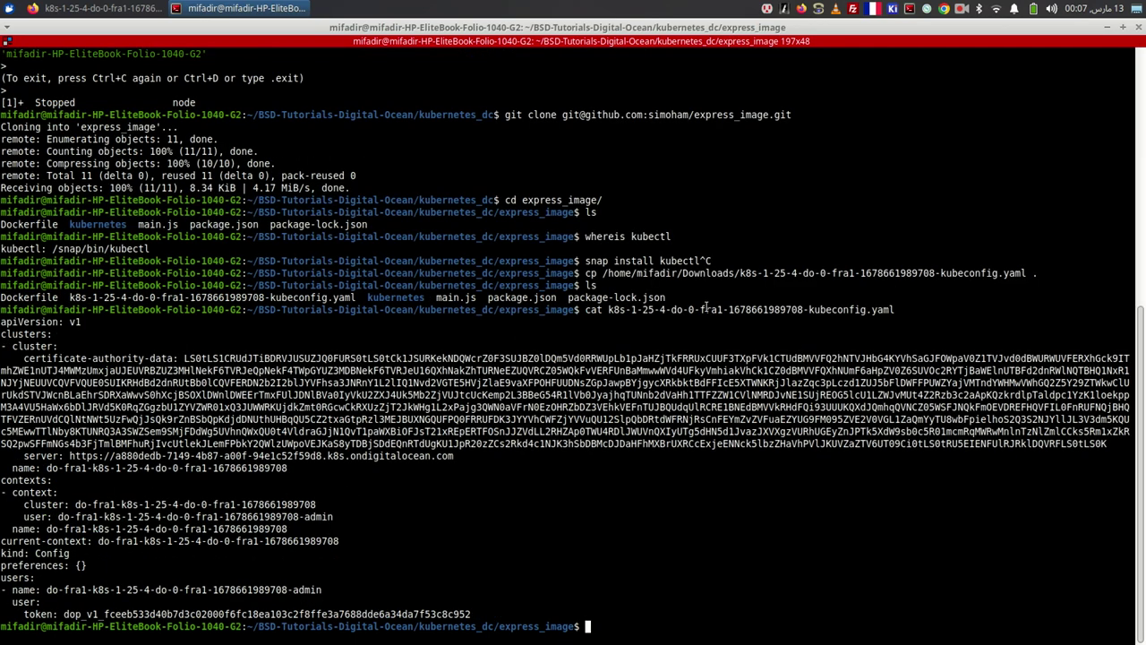
- View the cluster ID on the DigitalOcean overview page, then highlight the server URL and cluster name in the printed kubeconfig
{"action": "key", "text": "alt+Tab"}
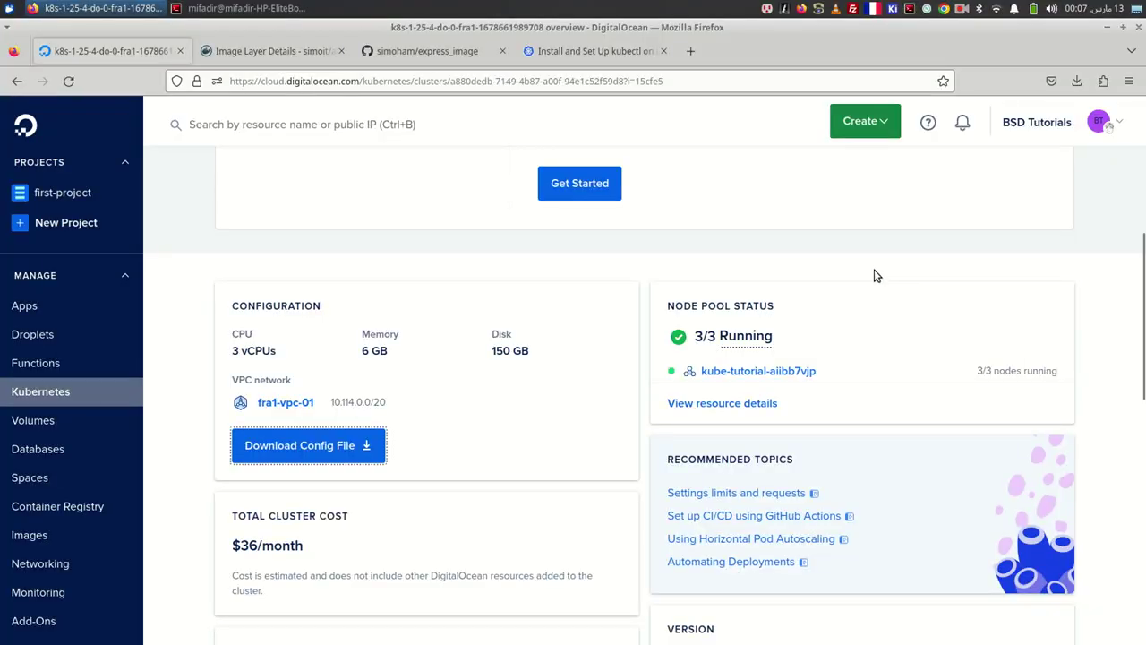
{"action": "scroll", "coordinate": [573, 394], "scroll_direction": "down", "scroll_amount": 5}
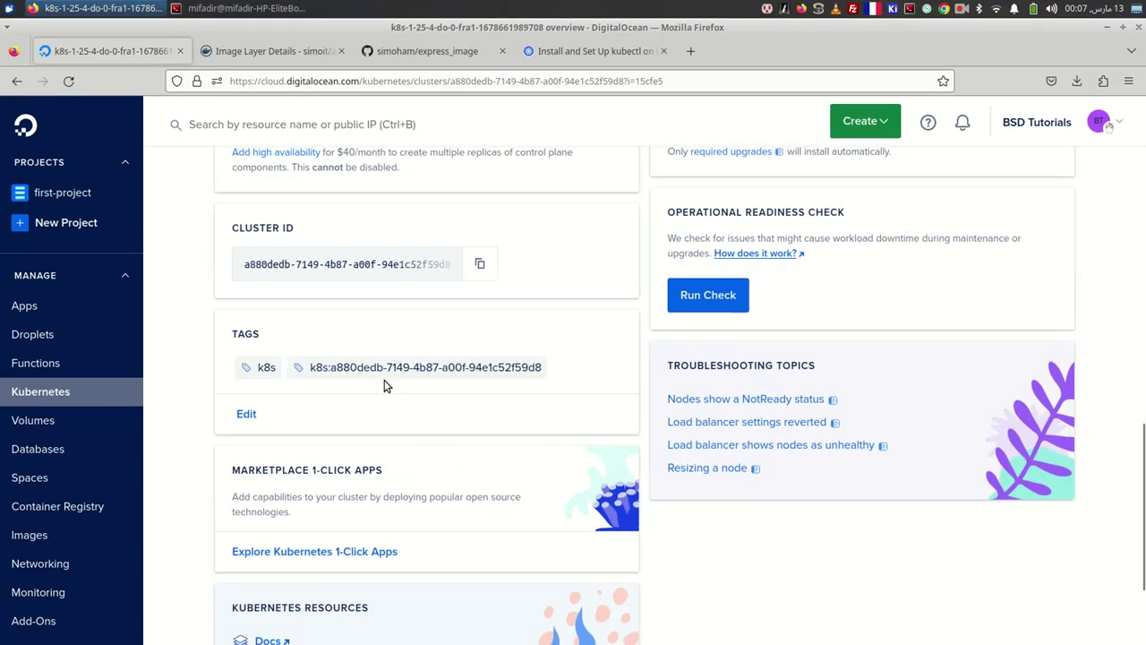
{"action": "key", "text": "alt+Tab"}
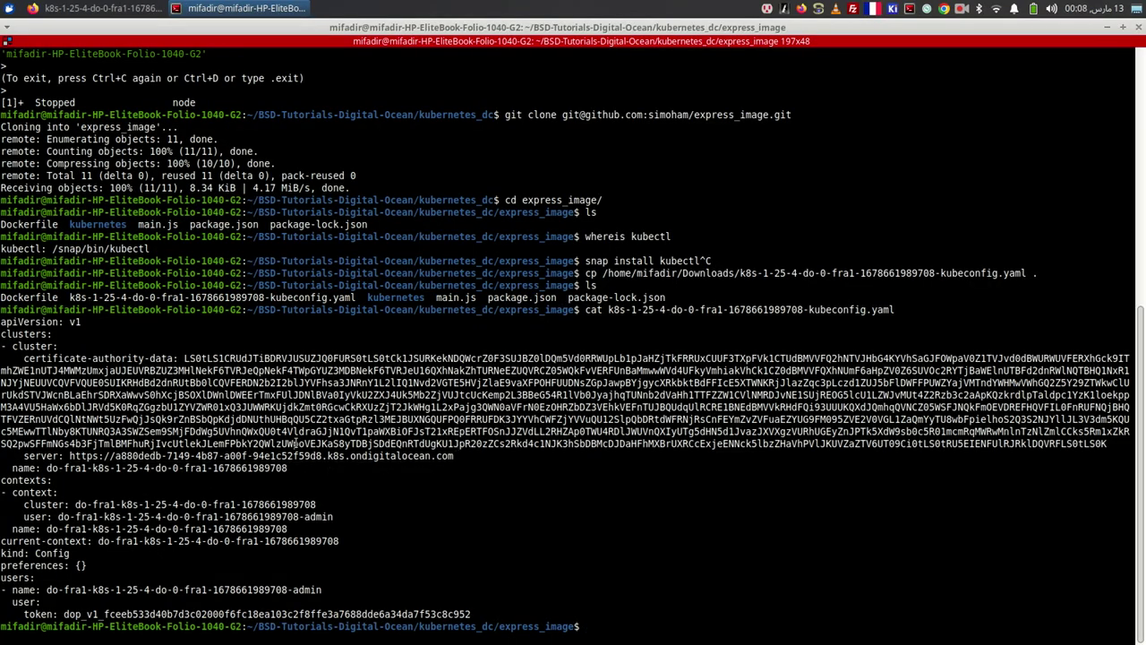
{"action": "left_click_drag", "start_coordinate": [457, 456], "coordinate": [68, 455]}
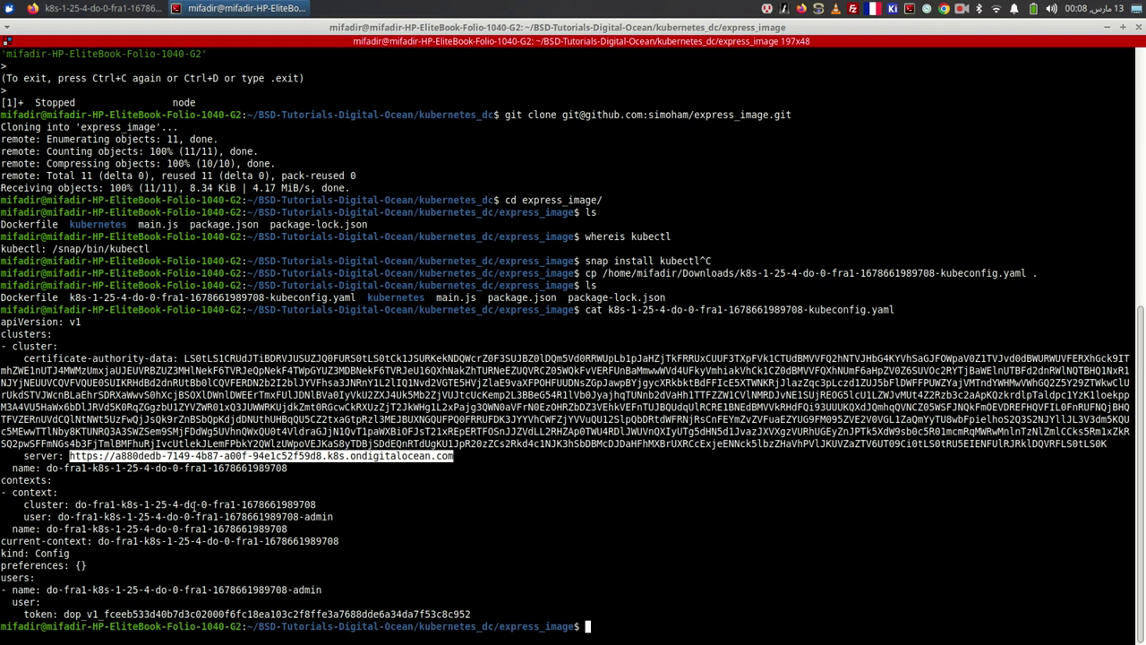
{"action": "left_click_drag", "start_coordinate": [74, 504], "coordinate": [342, 505]}
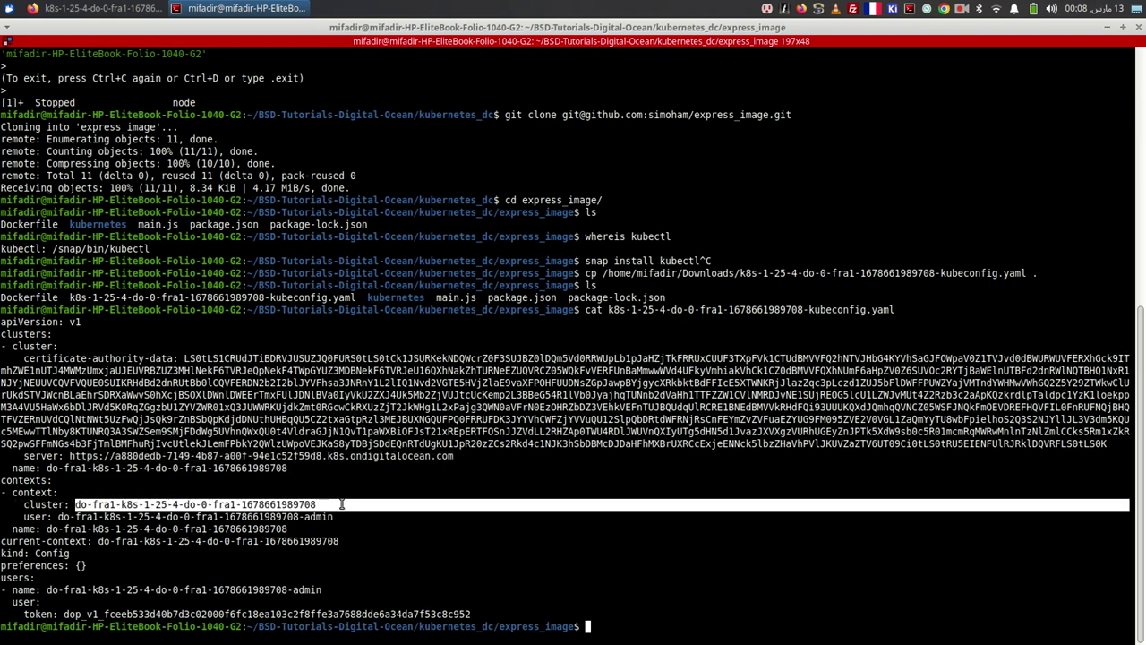
- Highlight the cluster ID on the DigitalOcean overview page and compare it with the kubeconfig output in the terminal
{"action": "key", "text": "alt+Tab"}
{"action": "scroll", "coordinate": [312, 341], "scroll_direction": "up", "scroll_amount": 5}
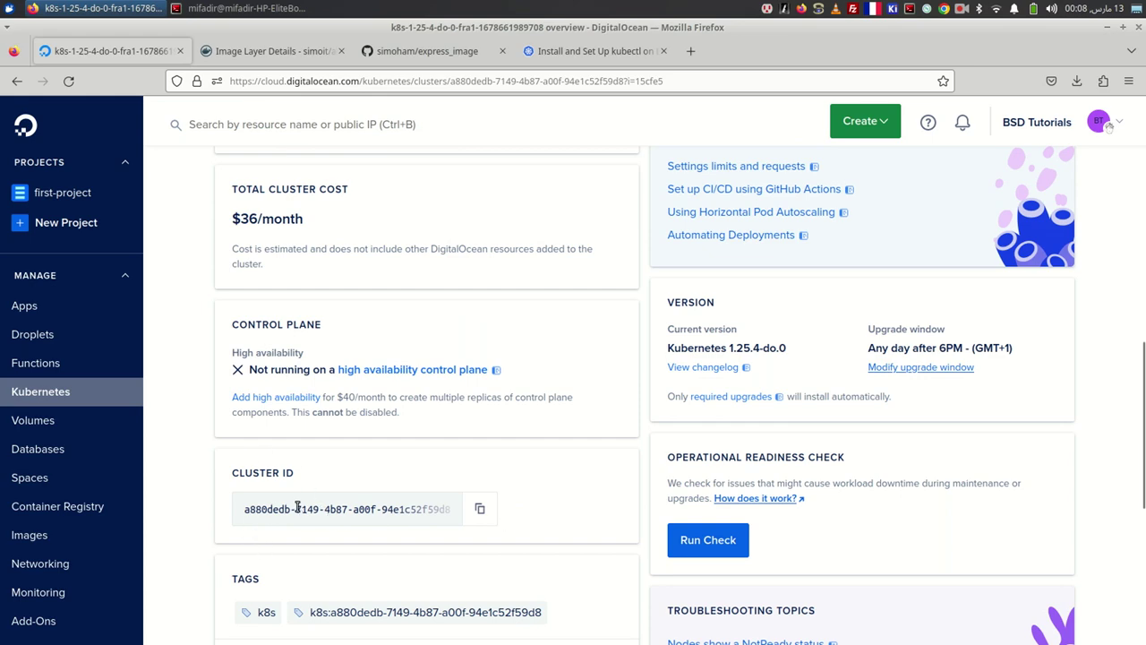
{"action": "left_click_drag", "start_coordinate": [298, 508], "coordinate": [125, 513]}
{"action": "key", "text": "alt+Tab"}
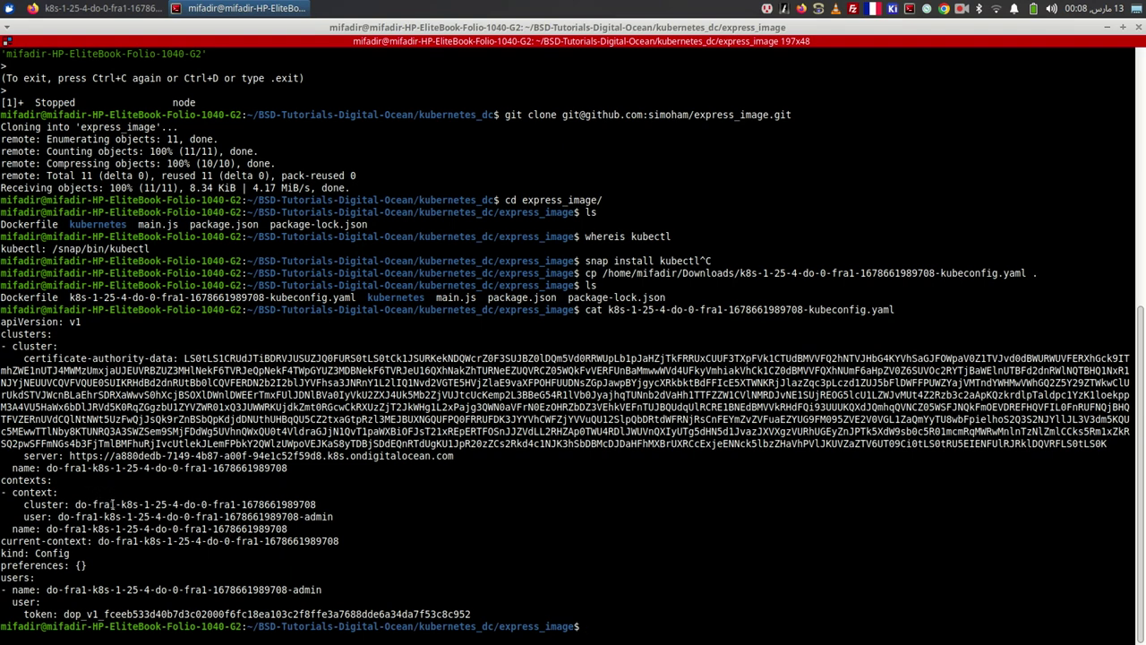
{"action": "key", "text": "alt+Tab"}
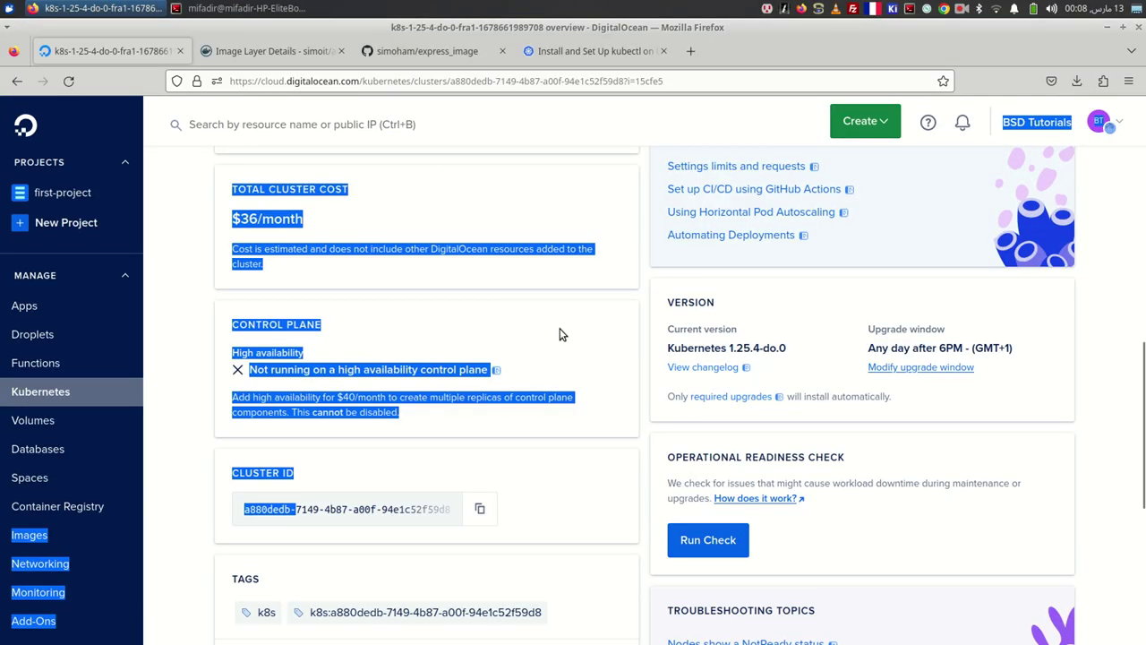
{"action": "key", "text": "alt+Tab"}
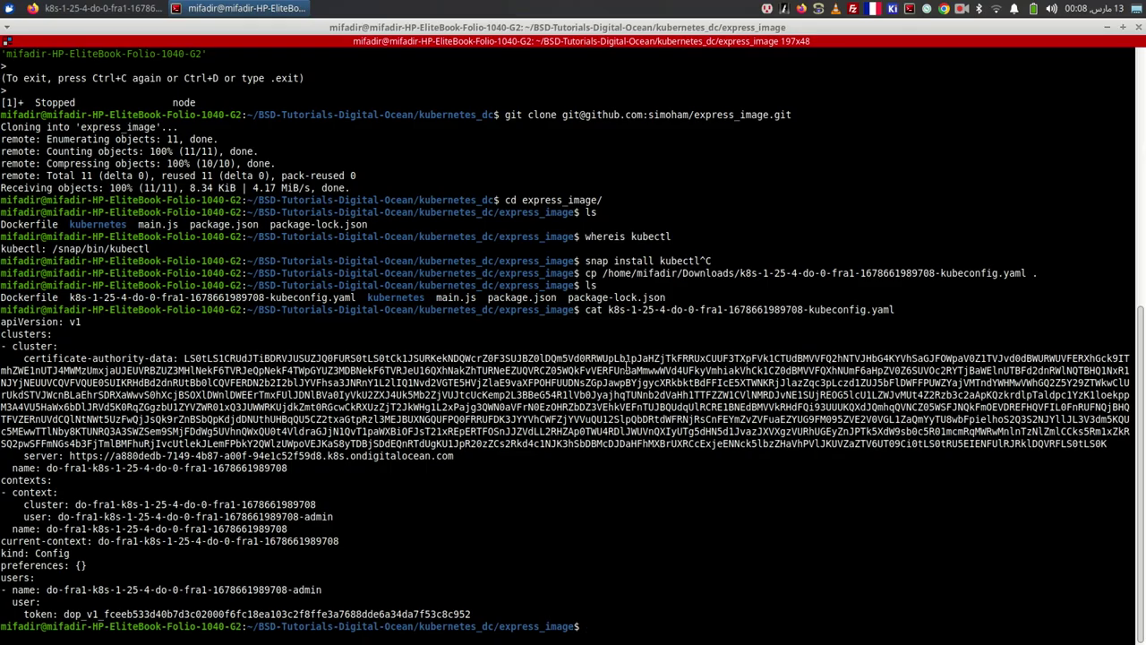
- List the express_image files and copy the downloaded kubeconfig file to .kube/config in the home directory
{"action": "type", "text": "ls"}
{"action": "key", "text": "Return"}
{"action": "type", "text": "cp "}
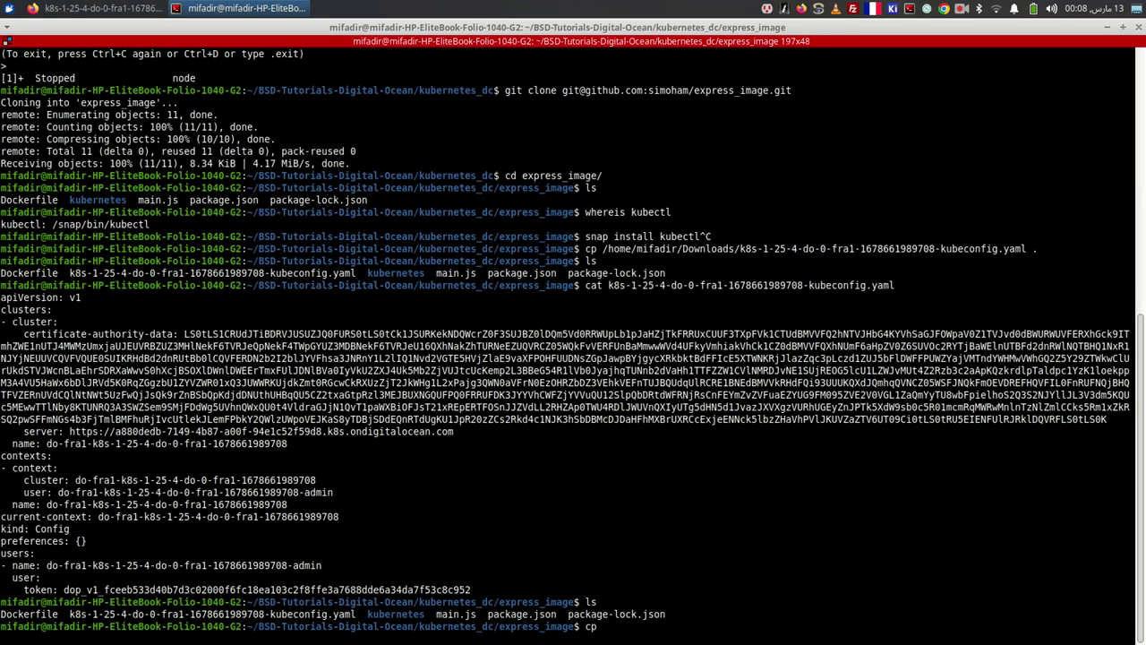
{"action": "type", "text": "k8"}
{"action": "key", "text": "Tab"}
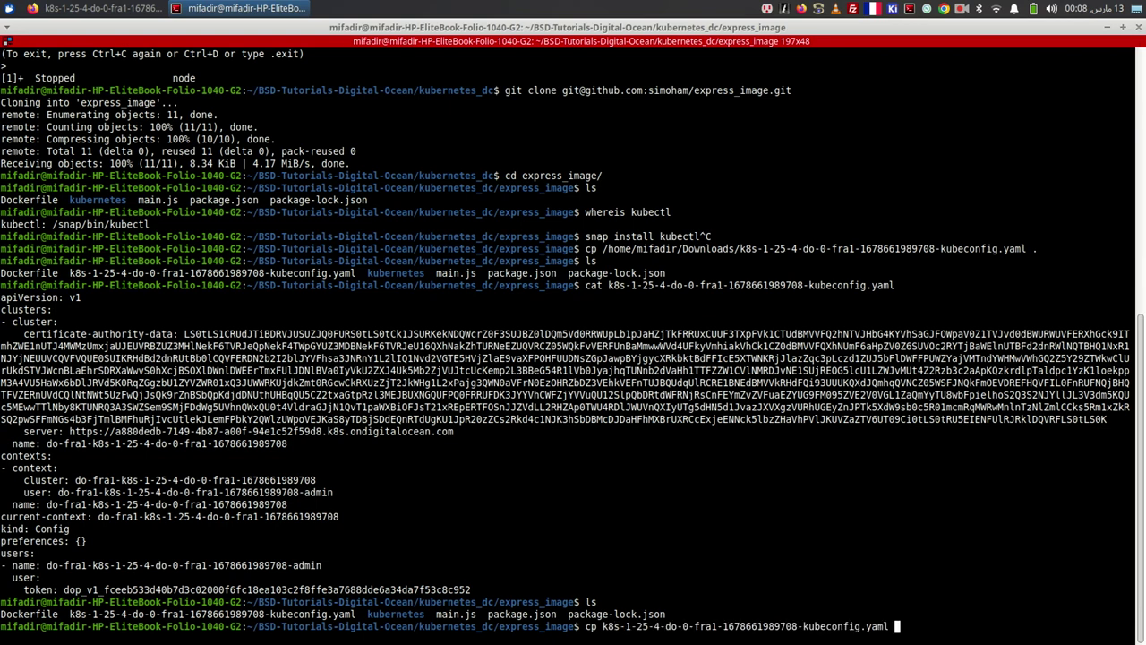
{"action": "type", "text": "/home/m"}
{"action": "key", "text": "Tab"}
{"action": "type", "text": ".k"}
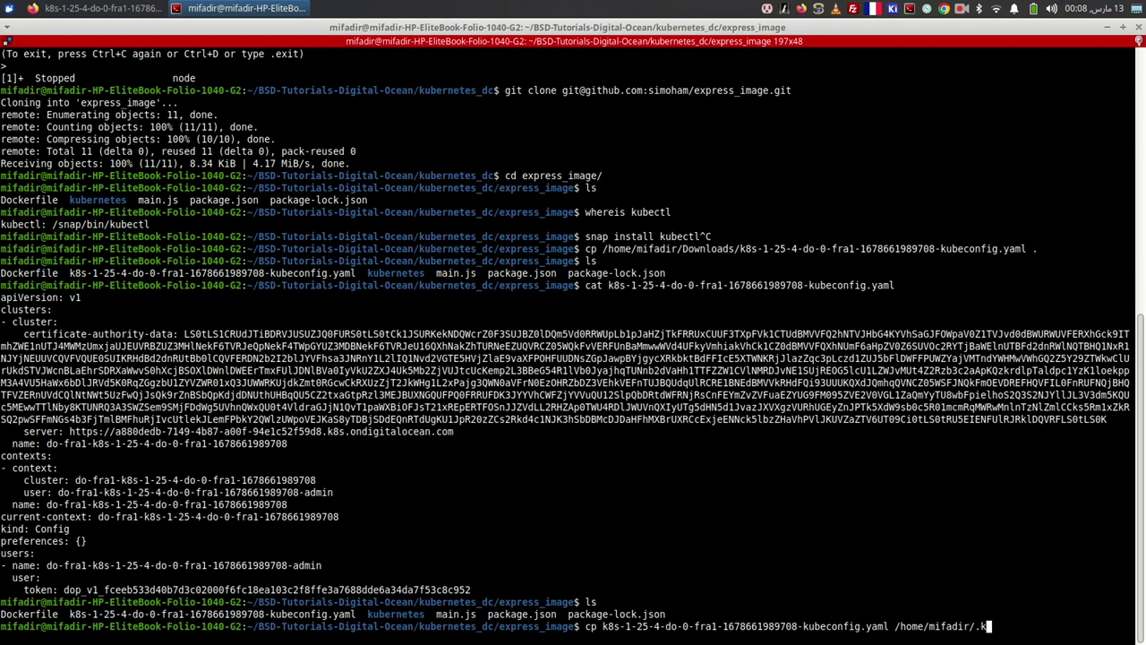
{"action": "key", "text": "Tab"}
{"action": "key", "text": "Tab"}
{"action": "type", "text": "u"}
{"action": "key", "text": "Tab"}
{"action": "type", "text": "config"}
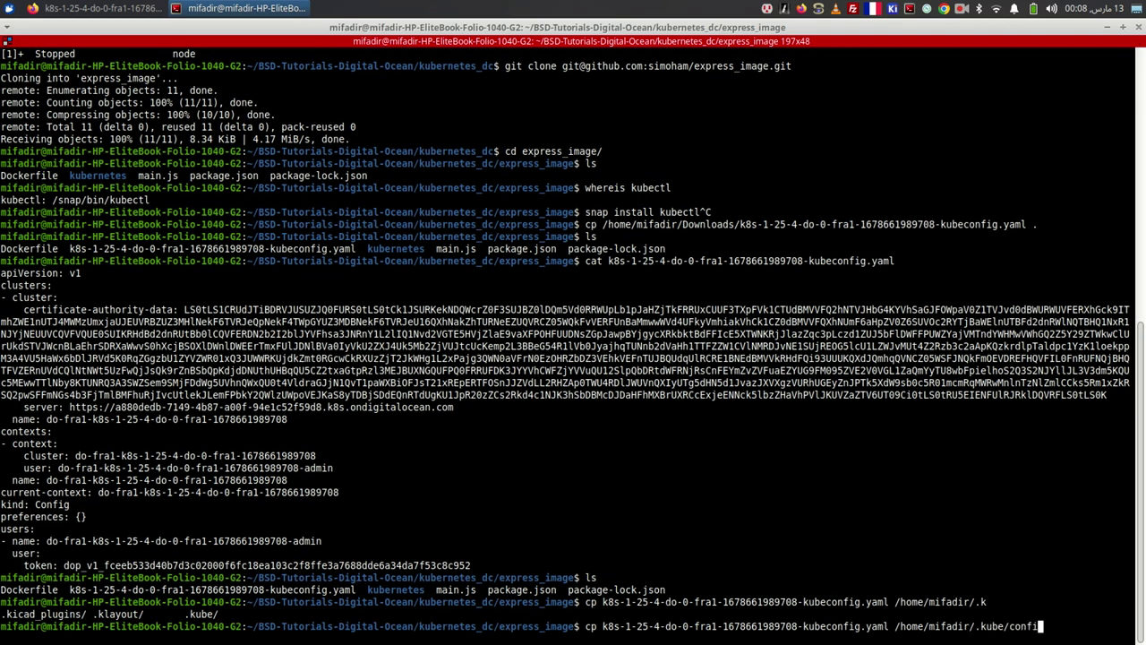
{"action": "key", "text": "Return"}
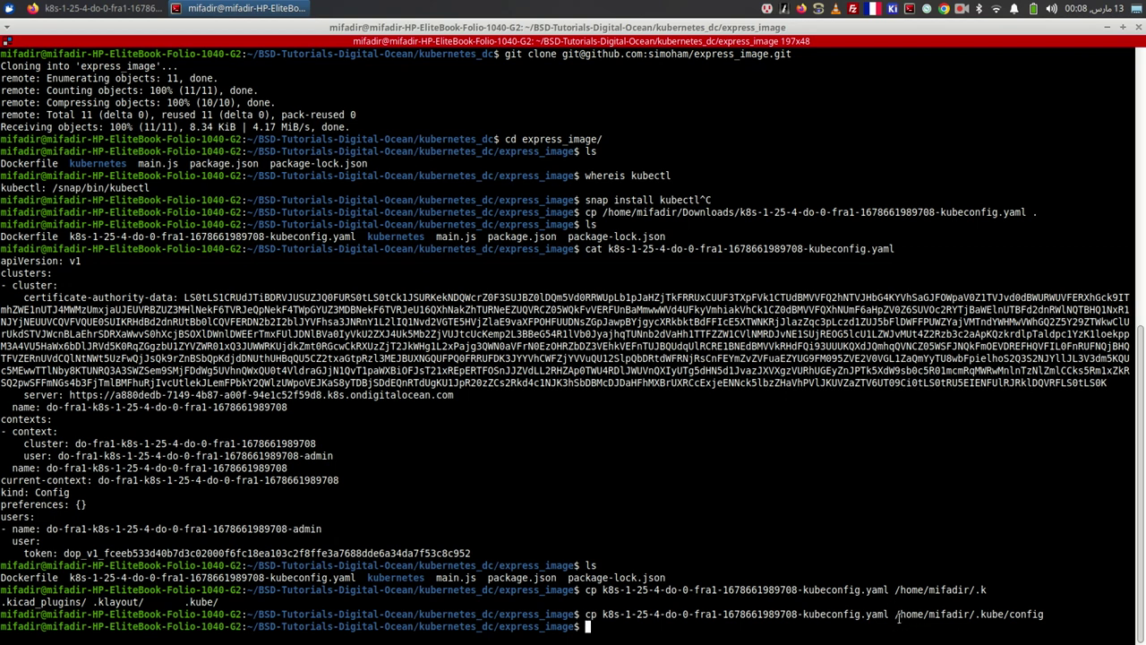
- Highlight the copy's .kube/config destination path and list the cluster nodes with kubectl get node -o wide
{"action": "left_click_drag", "start_coordinate": [896, 615], "coordinate": [1048, 611]}
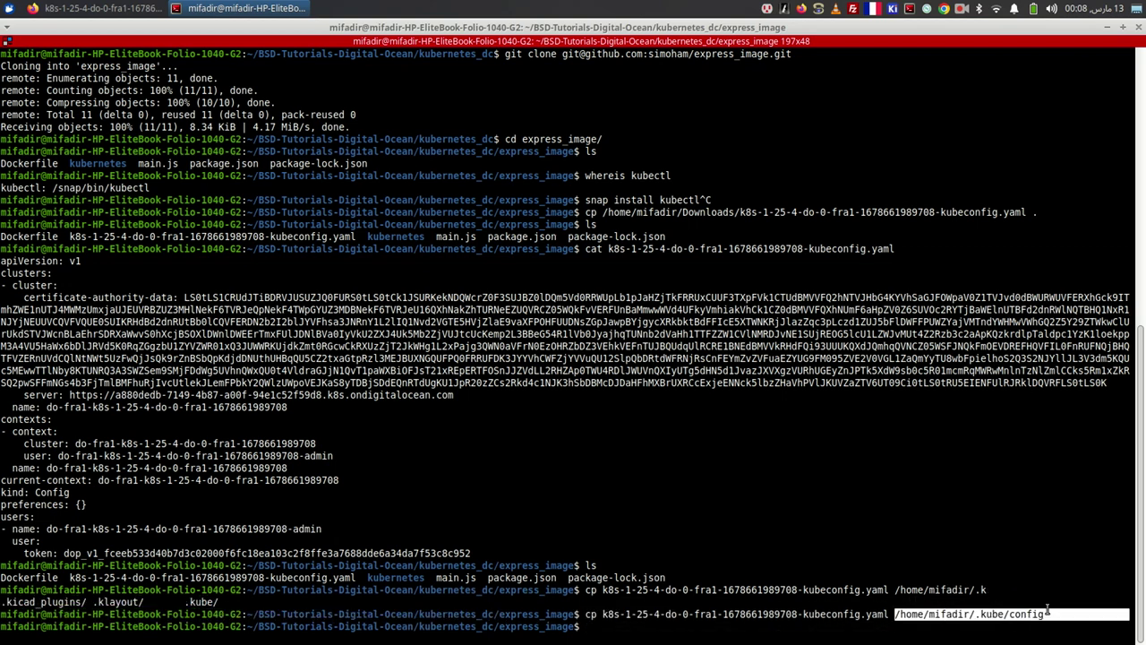
{"action": "left_click", "coordinate": [939, 507]}
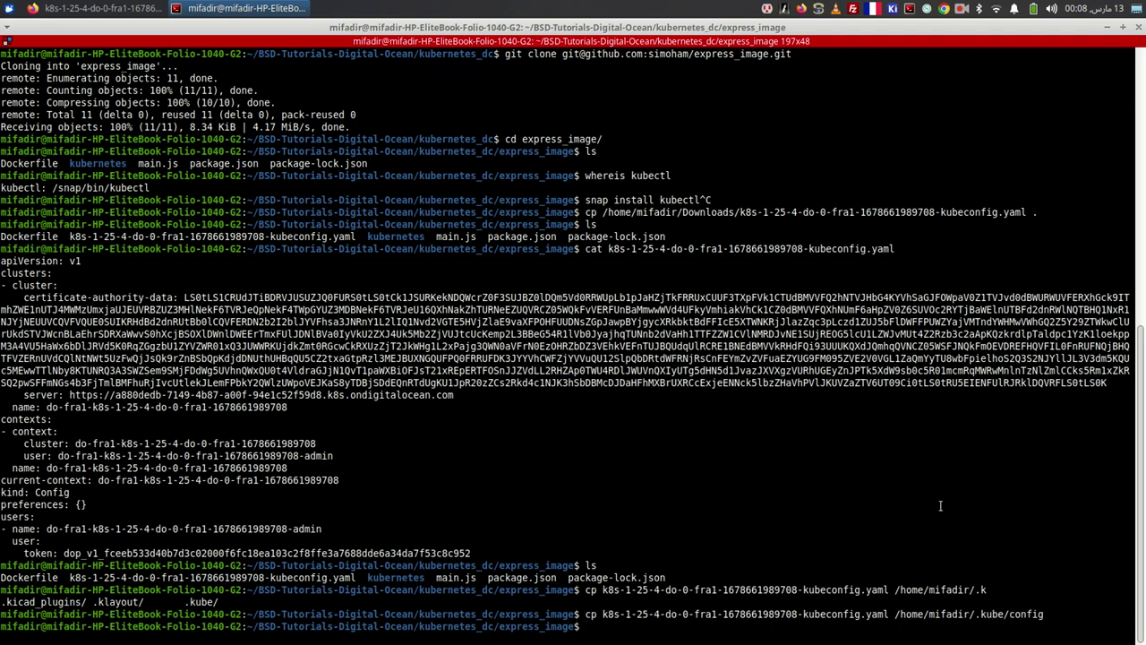
{"action": "type", "text": "kubectl get node -o wide"}
{"action": "key", "text": "Return"}
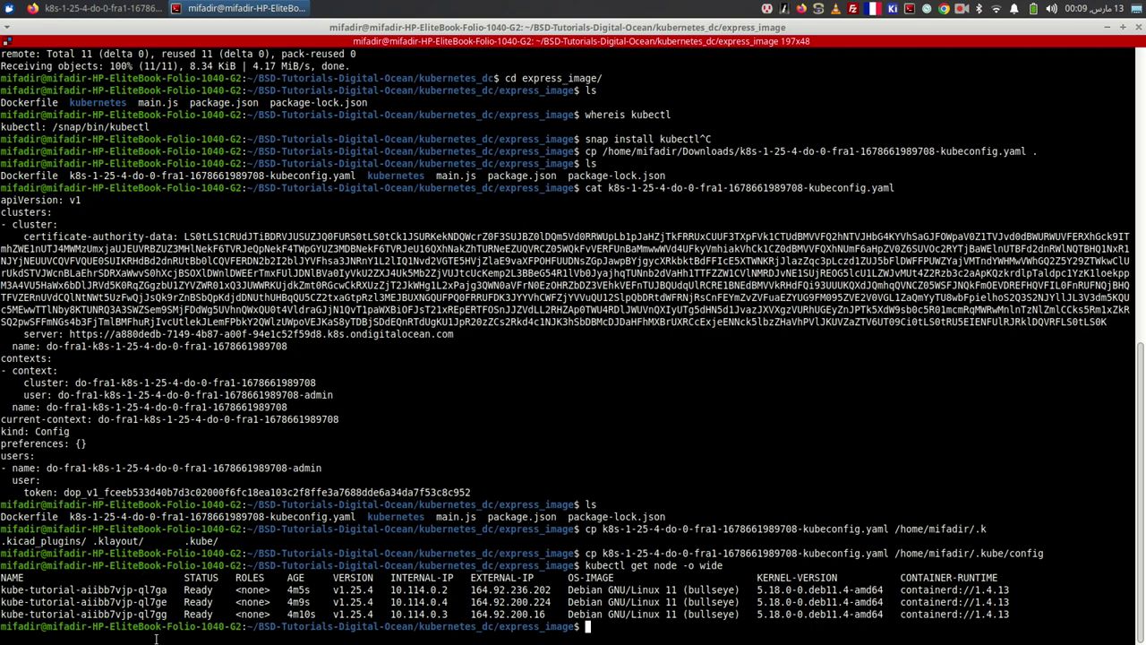
- Switch to Firefox and open the kube-tutorial-aiibb7vjp node pool from the cluster overview to view its nodes
{"action": "key", "text": "alt+Tab"}
{"action": "scroll", "coordinate": [827, 405], "scroll_direction": "down", "scroll_amount": 3}
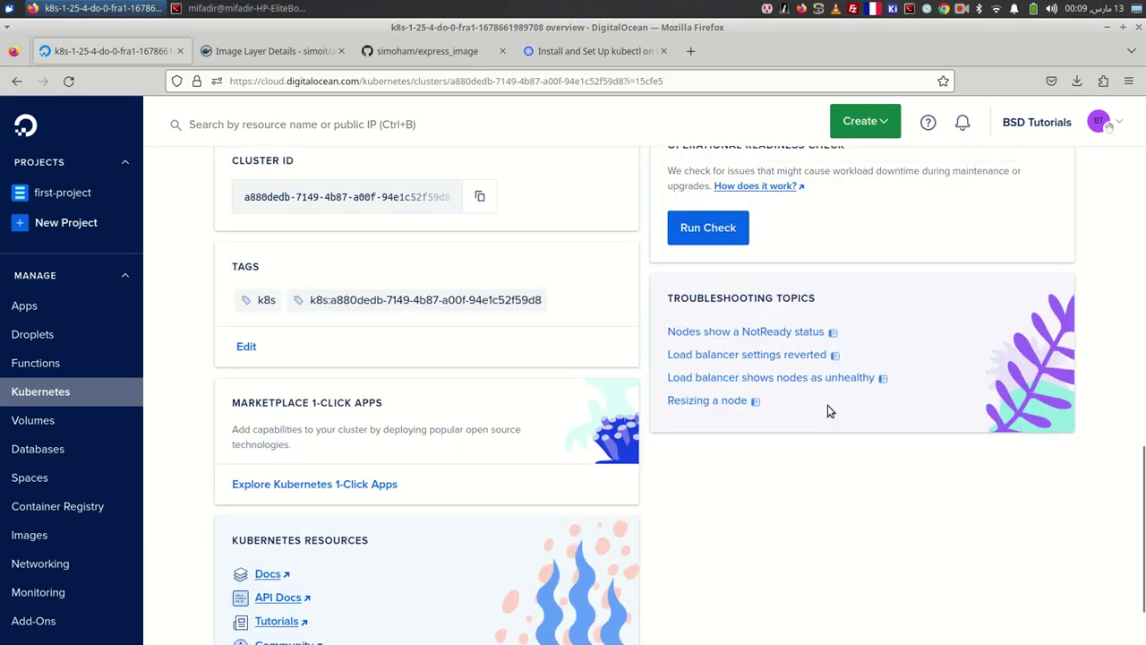
{"action": "scroll", "coordinate": [828, 405], "scroll_direction": "up", "scroll_amount": 5}
{"action": "left_click", "coordinate": [728, 207]}
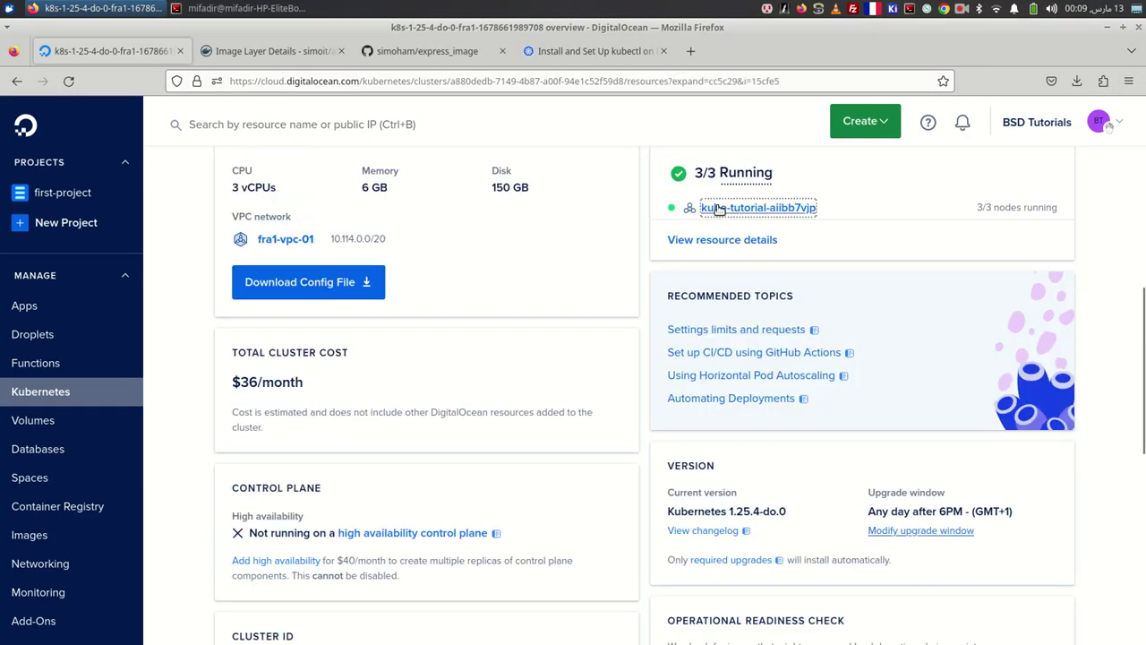
{"action": "scroll", "coordinate": [386, 468], "scroll_direction": "down", "scroll_amount": 2}
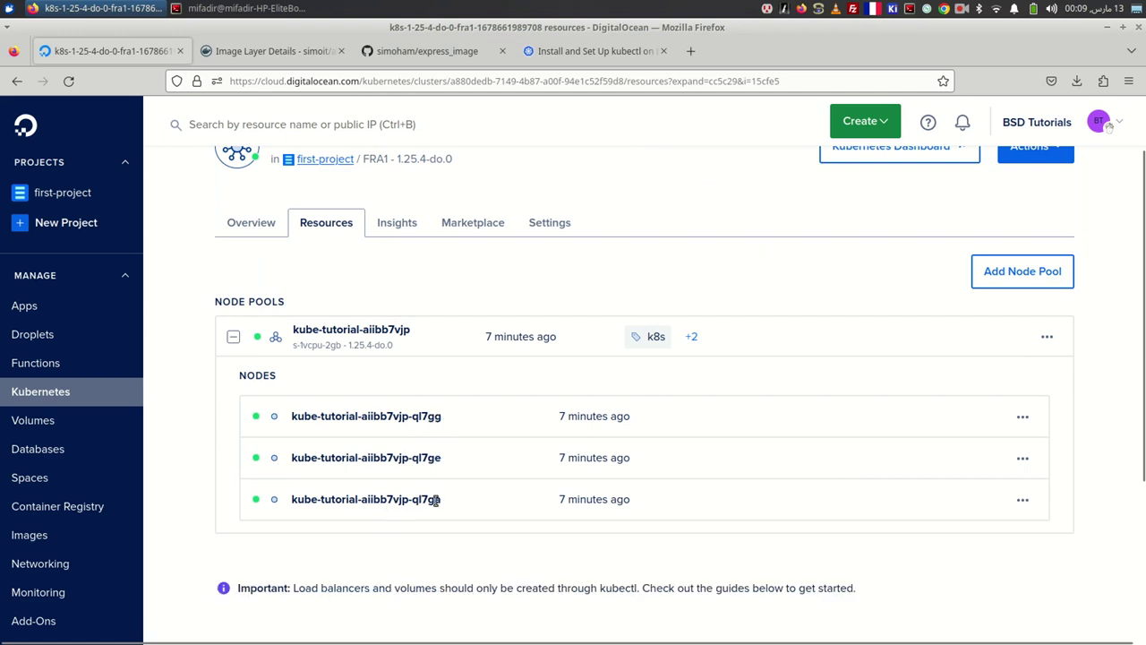
- Switch to the terminal and compare the node names in the kubectl output with those of the DigitalOcean node pool
{"action": "key", "text": "alt+Tab"}
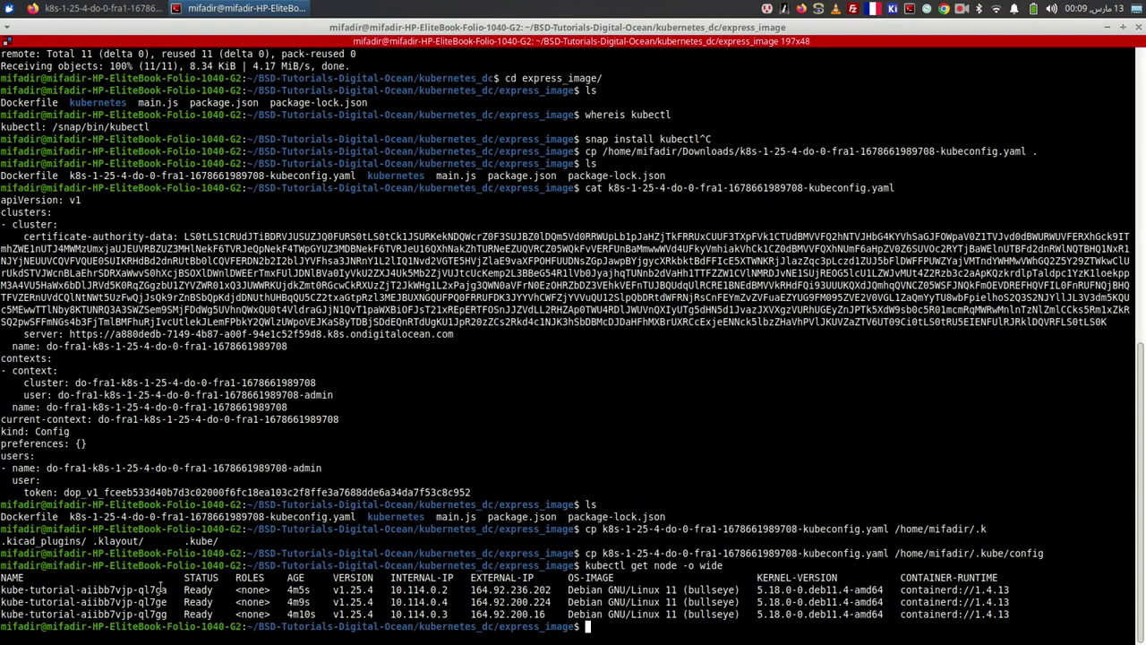
{"action": "double_click", "coordinate": [164, 614]}
{"action": "left_click", "coordinate": [162, 602]}
{"action": "double_click", "coordinate": [162, 590]}
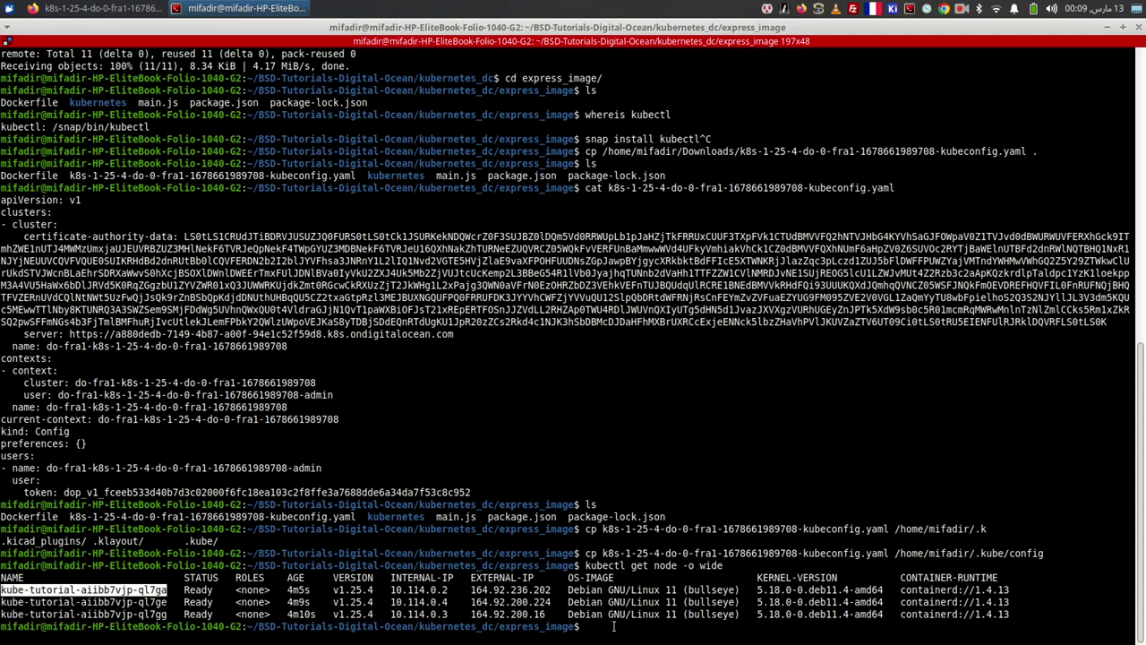
- Highlight the OS image and container runtime of the first node in the kubectl node listing
{"action": "left_click", "coordinate": [605, 589]}
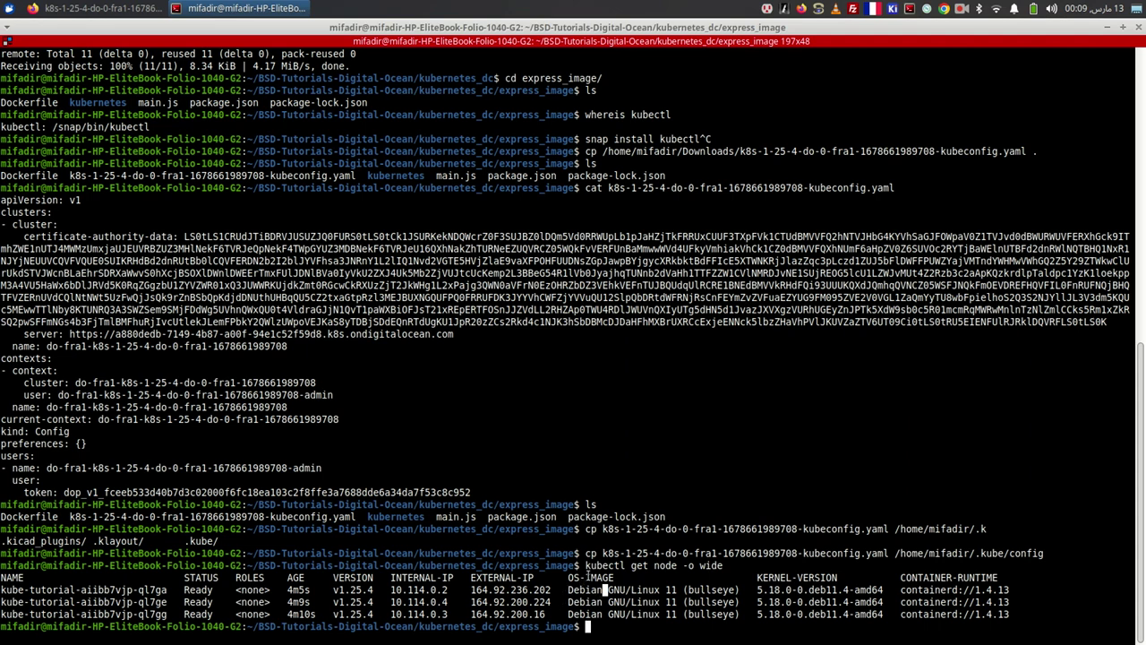
{"action": "double_click", "coordinate": [588, 577]}
{"action": "double_click", "coordinate": [636, 590]}
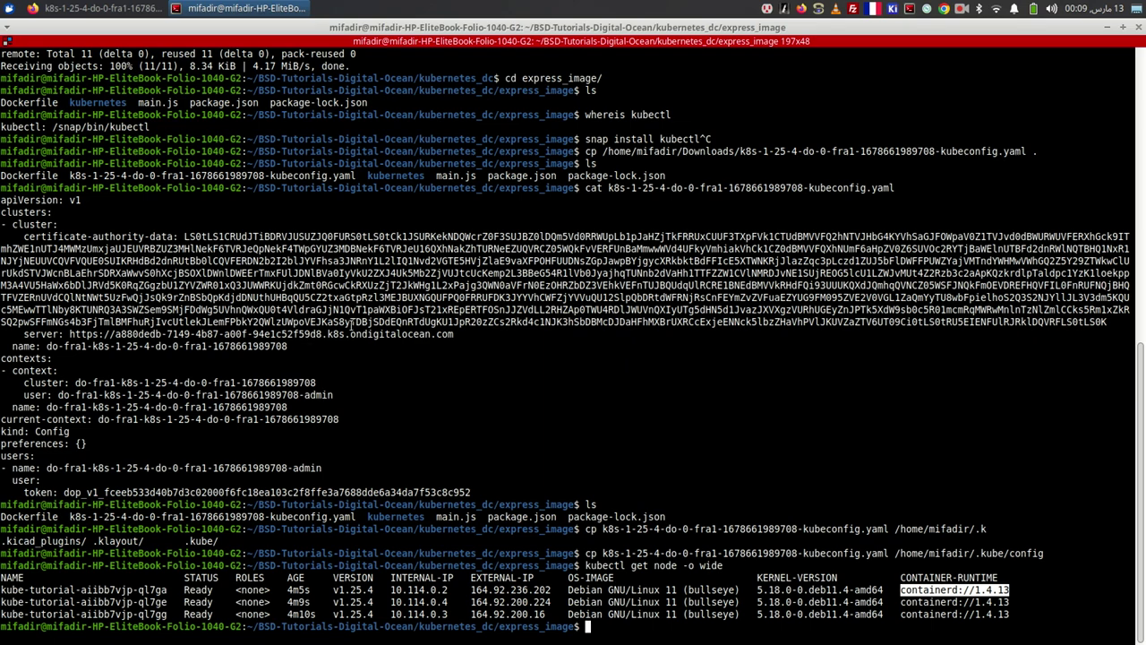
- Switch to Firefox, view the express_image GitHub repository, and go back to the alpineexpress tags page on Docker Hub
{"action": "key", "text": "alt+Tab"}
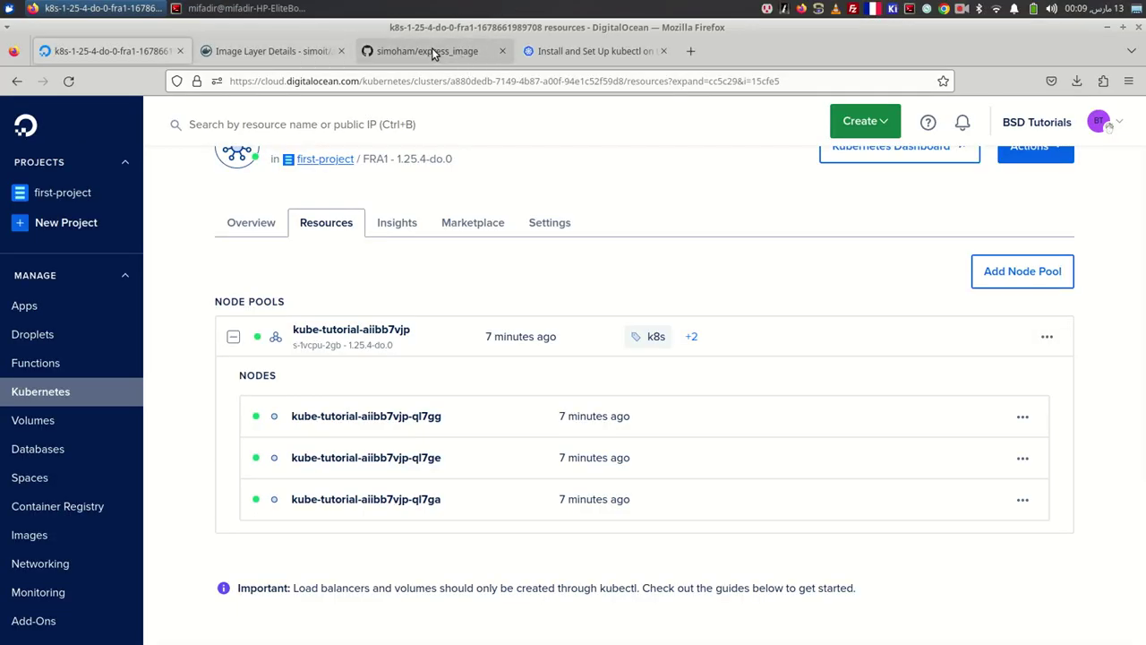
{"action": "left_click", "coordinate": [434, 51]}
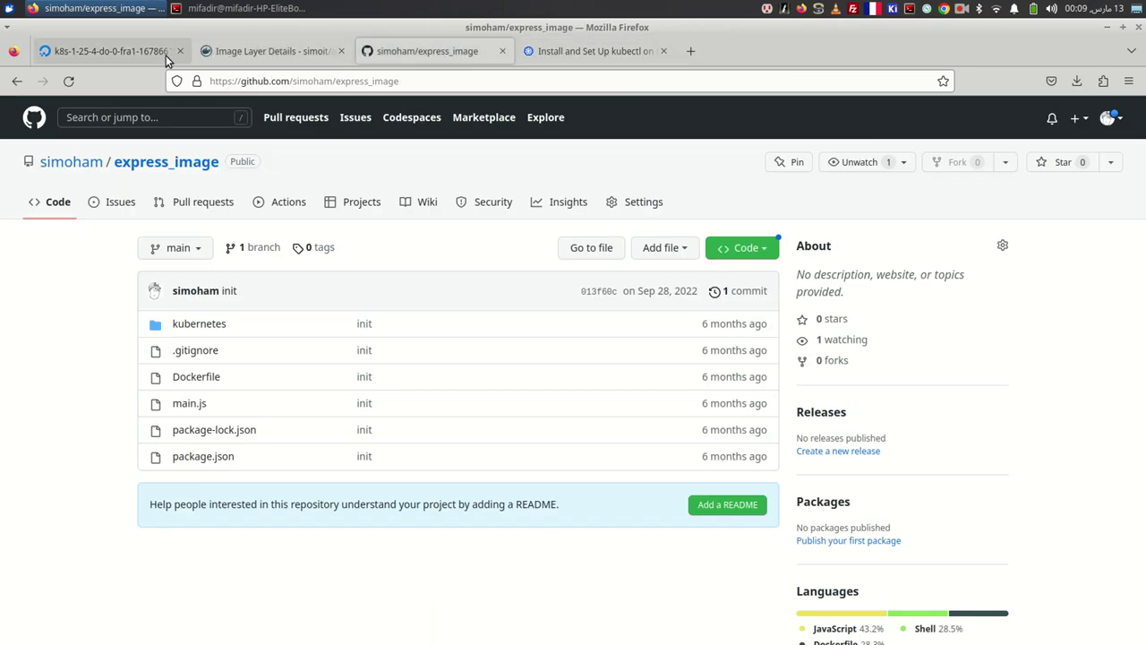
{"action": "left_click", "coordinate": [257, 51]}
{"action": "scroll", "coordinate": [204, 192], "scroll_direction": "up", "scroll_amount": 3}
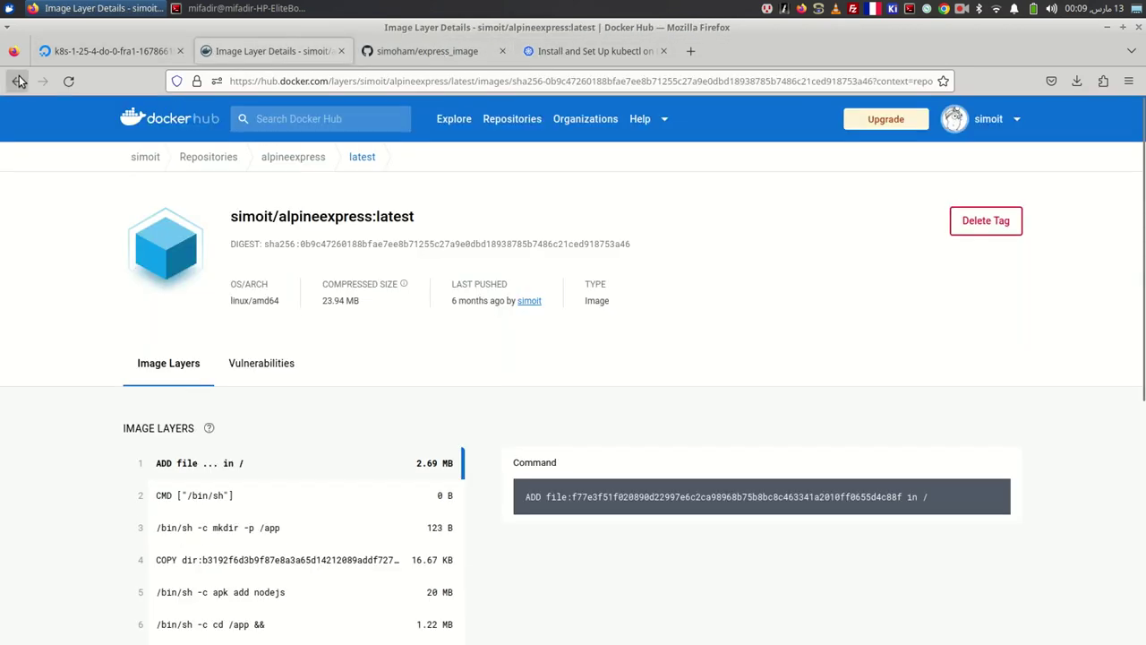
{"action": "left_click", "coordinate": [17, 81]}
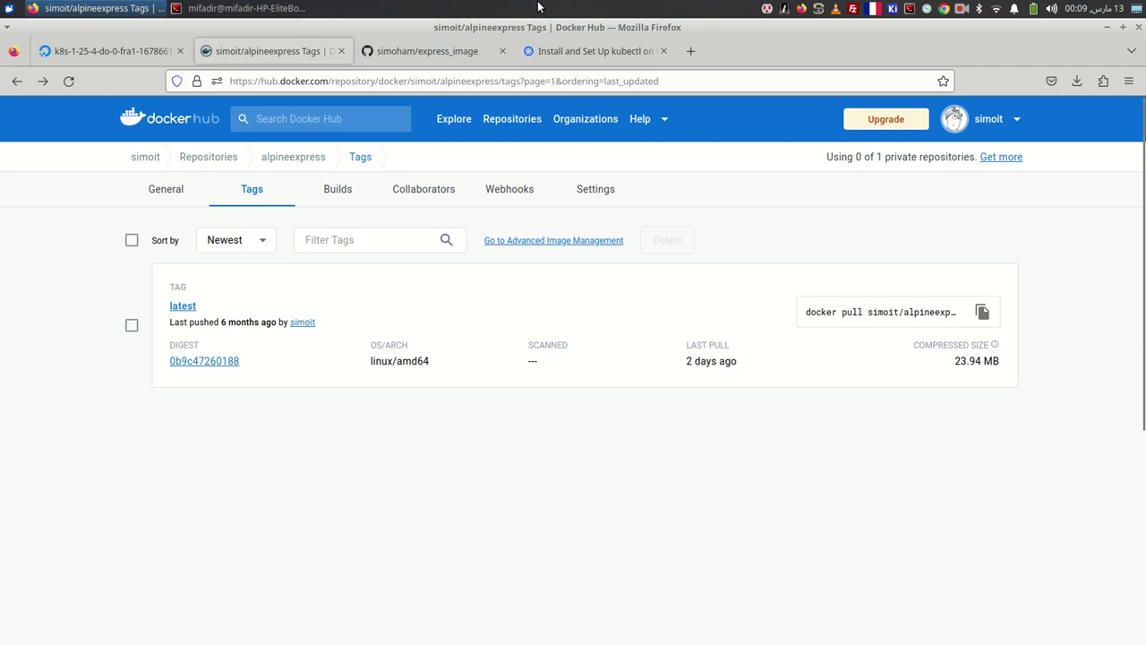
- Open kubernetes/secret.sh in the express_image GitHub repository and highlight its --from-file line
{"action": "left_click", "coordinate": [421, 52]}
{"action": "left_click", "coordinate": [184, 323]}
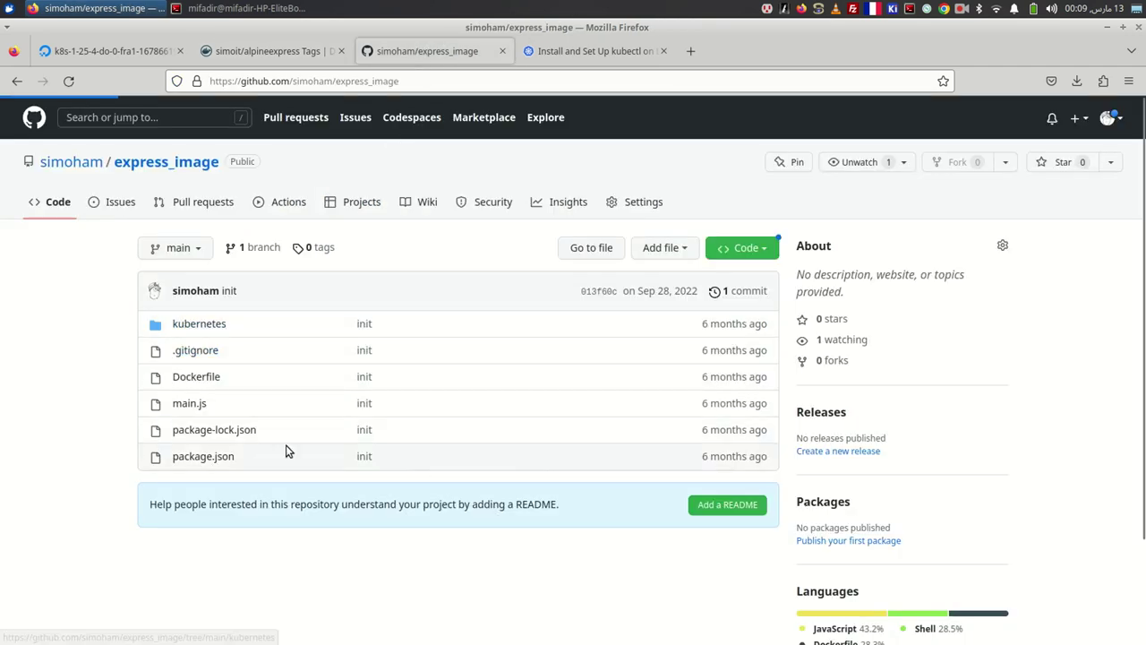
{"action": "left_click", "coordinate": [198, 405]}
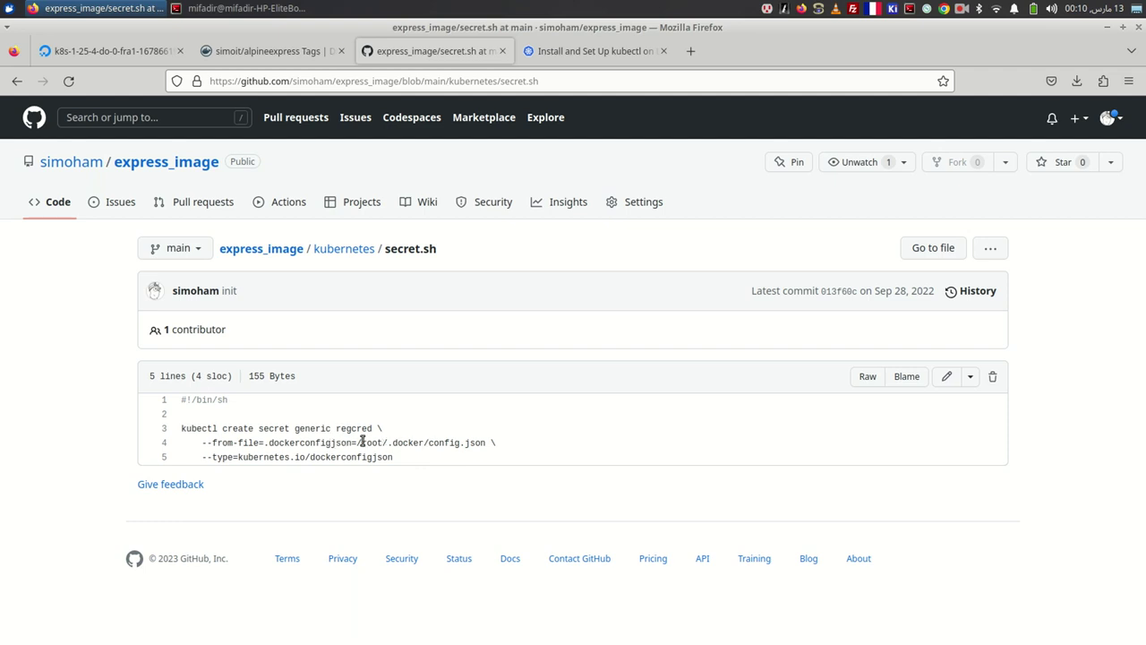
{"action": "triple_click", "coordinate": [467, 442]}
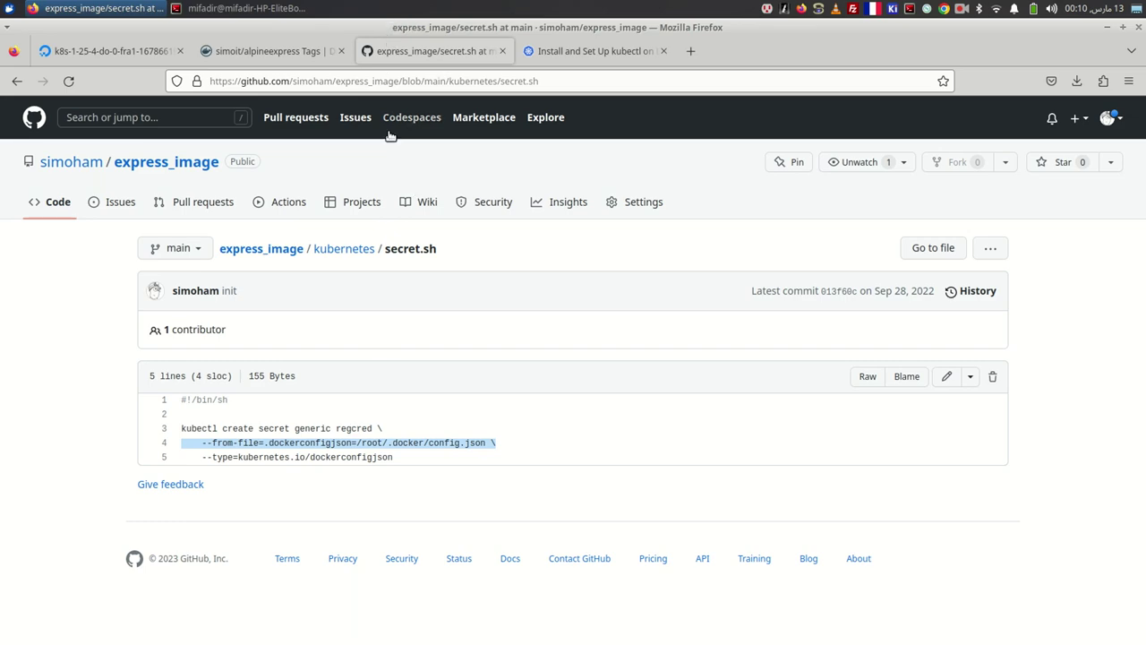
- Switch to the terminal, split it horizontally, go to the home directory and open a root shell with sudo -s, entering the sudo password
{"action": "left_click", "coordinate": [249, 7]}
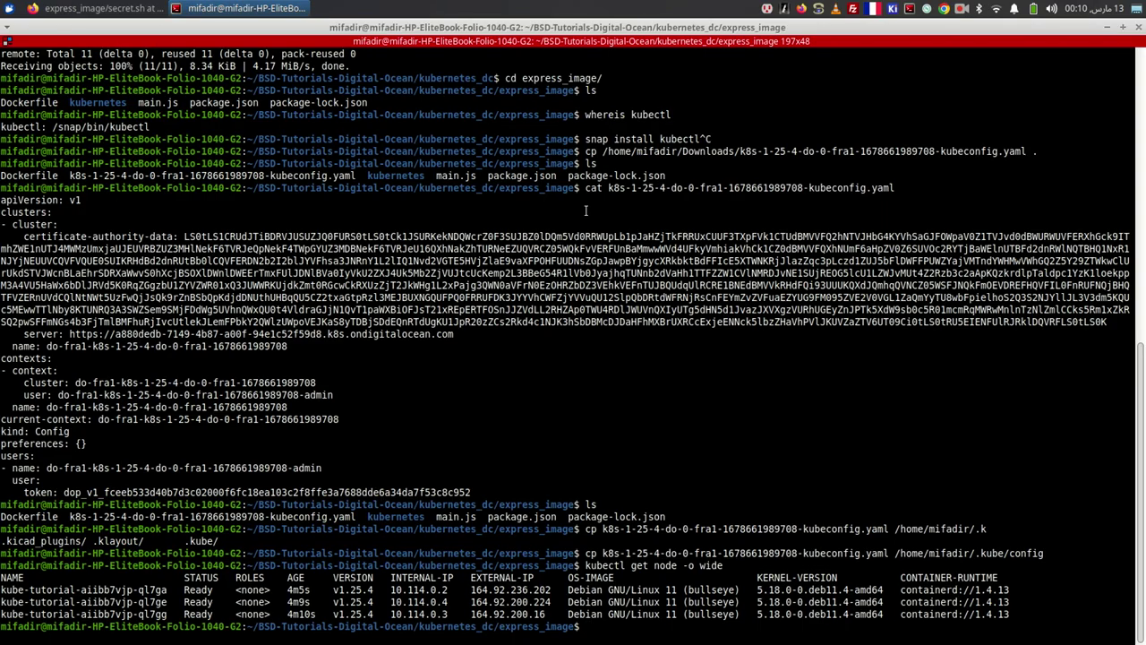
{"action": "right_click", "coordinate": [567, 267]}
{"action": "left_click", "coordinate": [604, 314]}
{"action": "type", "text": "cd"}
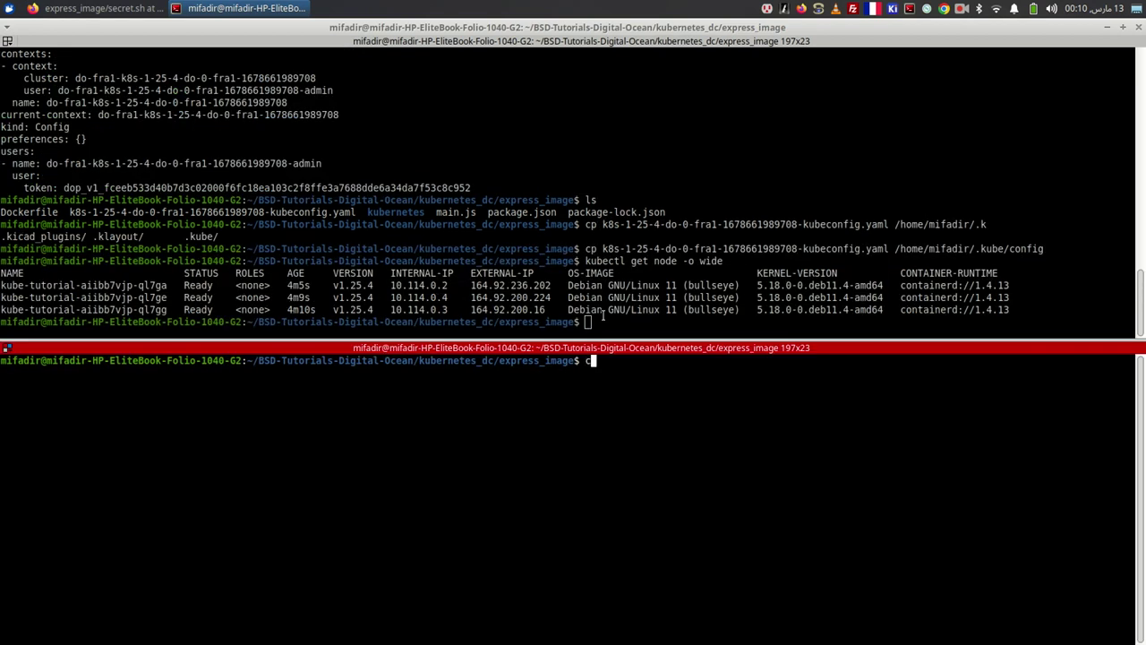
{"action": "key", "text": "Return"}
{"action": "type", "text": "sudo"}
{"action": "key", "text": "ctrl+l"}
{"action": "type", "text": "-s"}
{"action": "key", "text": "Return"}
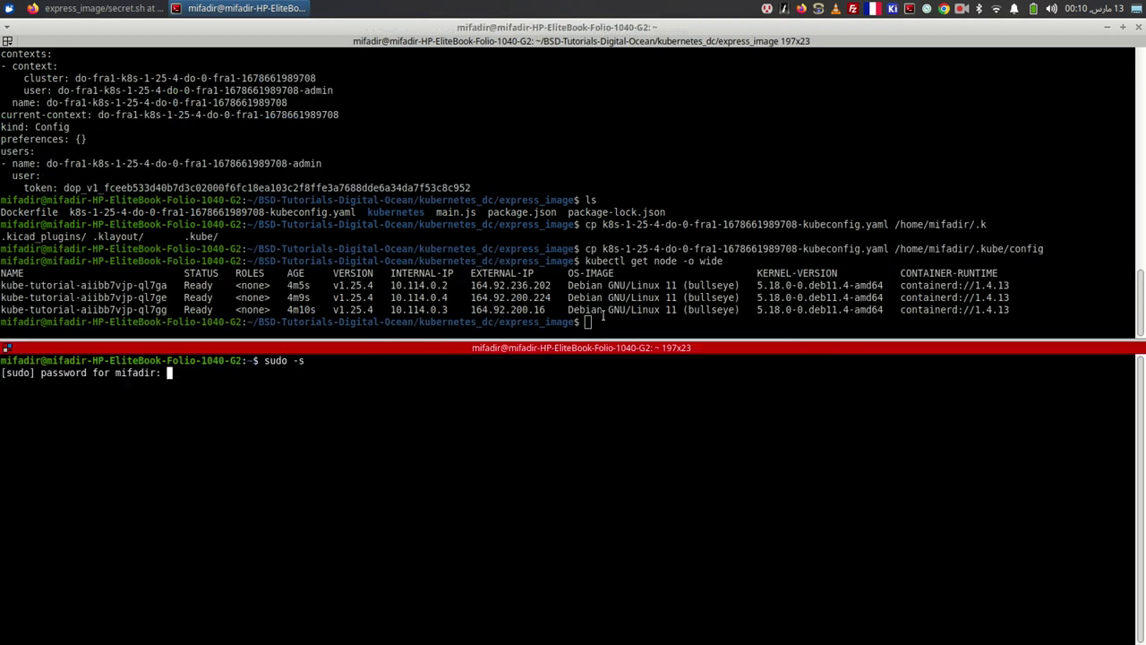
{"action": "key", "text": "Return"}
- Try to log in to Docker Hub with docker login, entering the Docker account's username and password
{"action": "type", "text": "docker login"}
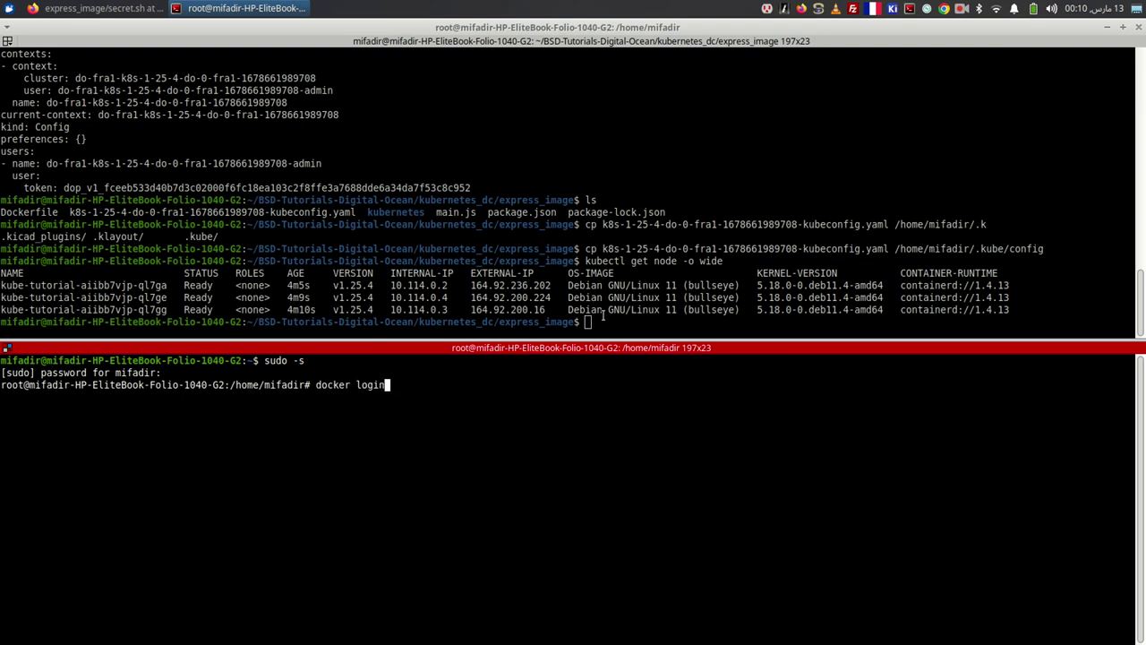
{"action": "key", "text": "Return"}
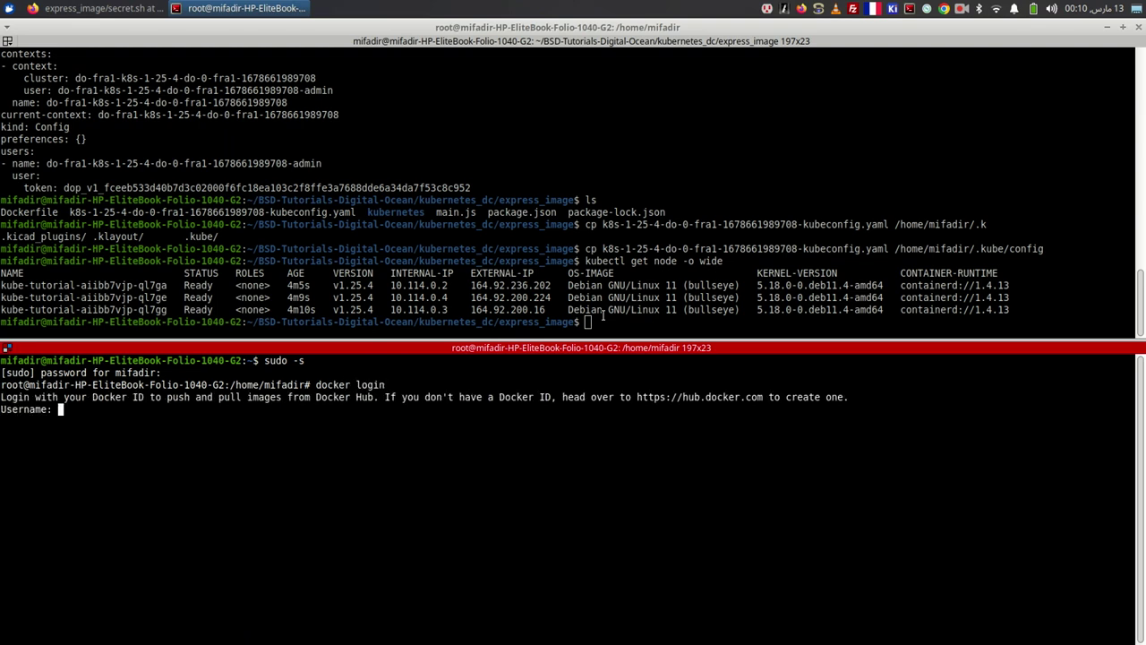
{"action": "type", "text": "simoit"}
{"action": "key", "text": "Return"}
{"action": "key", "text": "Return"}
- Switch to Firefox and check the alpineexpress tags page on Docker Hub against the terminal's docker login output
{"action": "key", "text": "alt+Tab"}
{"action": "key", "text": "alt+Tab"}
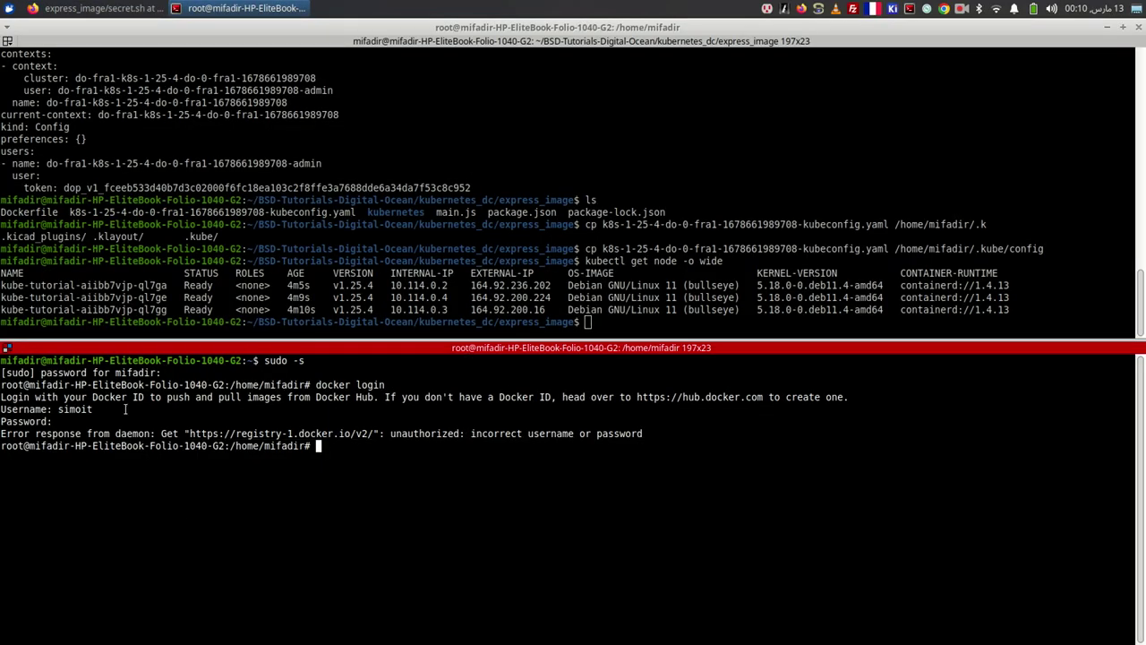
{"action": "key", "text": "alt+Tab"}
{"action": "left_click", "coordinate": [267, 50]}
{"action": "key", "text": "alt+Tab"}
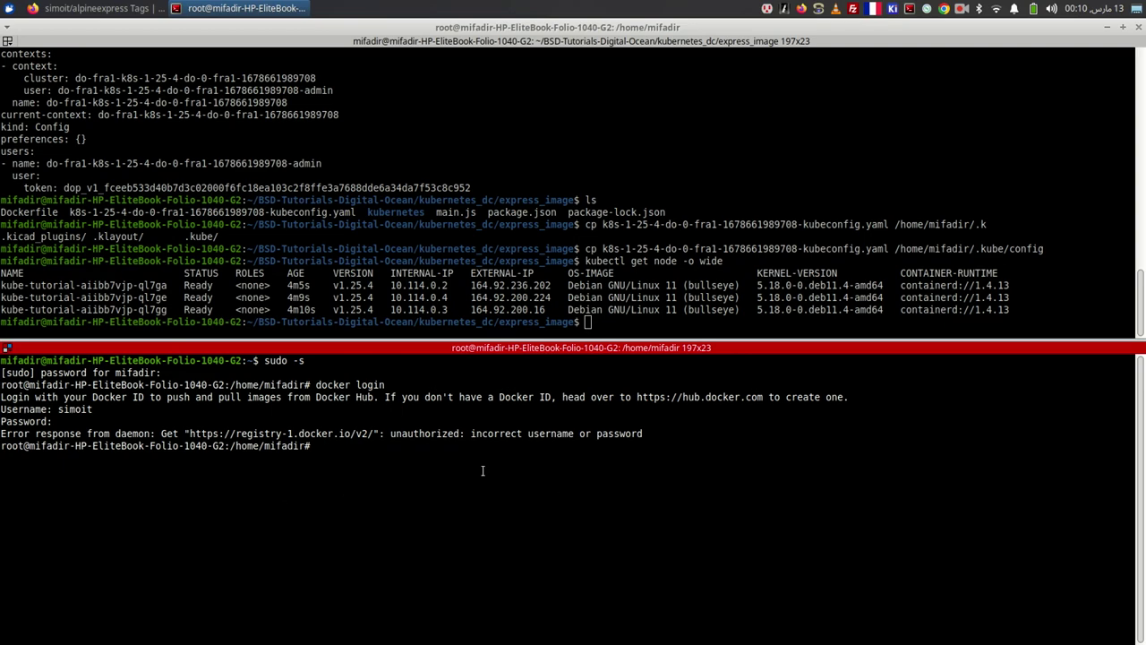
{"action": "key", "text": "alt+Tab"}
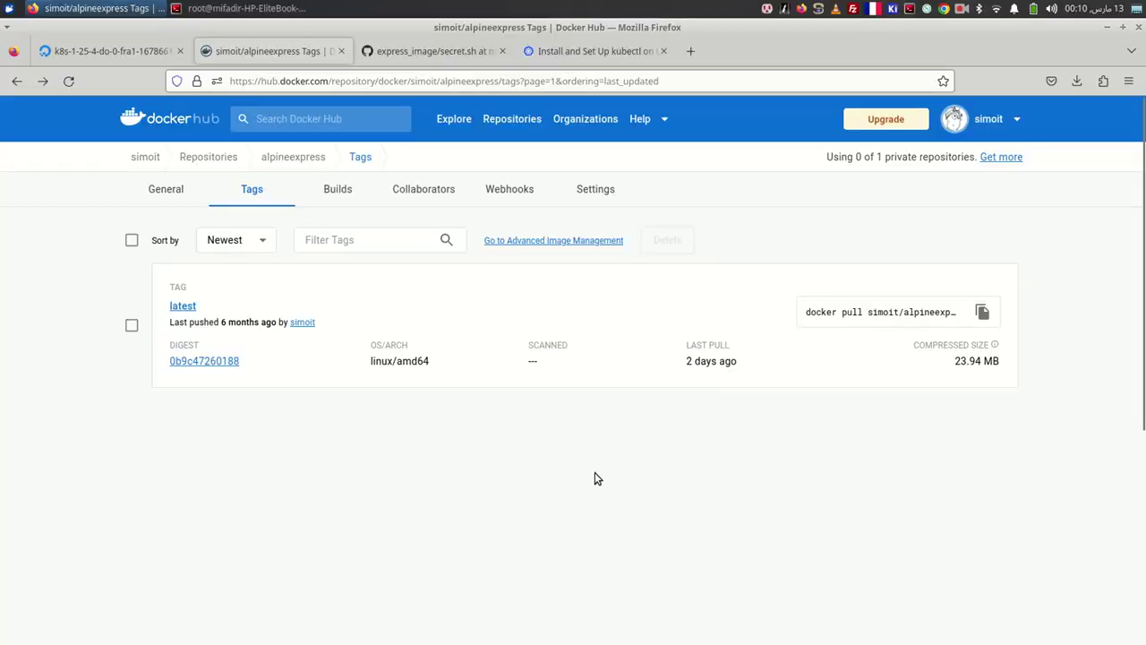
- Review secret.sh on GitHub, highlighting the root/.docker/config.json path and the kubectl create secret command
{"action": "left_click", "coordinate": [446, 50]}
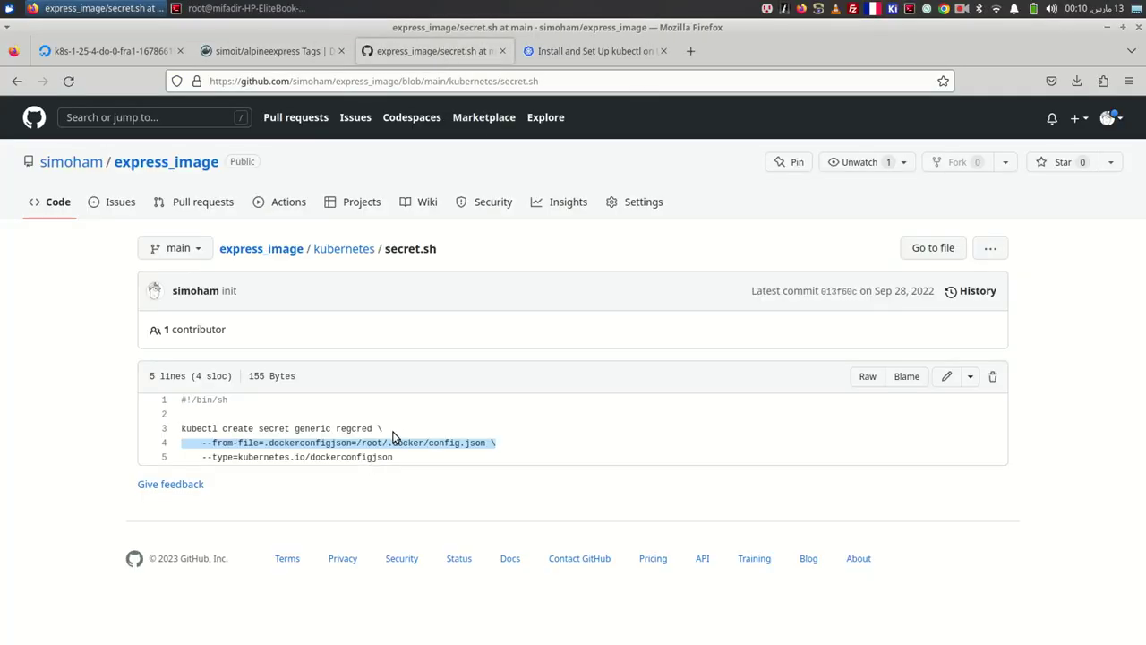
{"action": "left_click", "coordinate": [389, 445]}
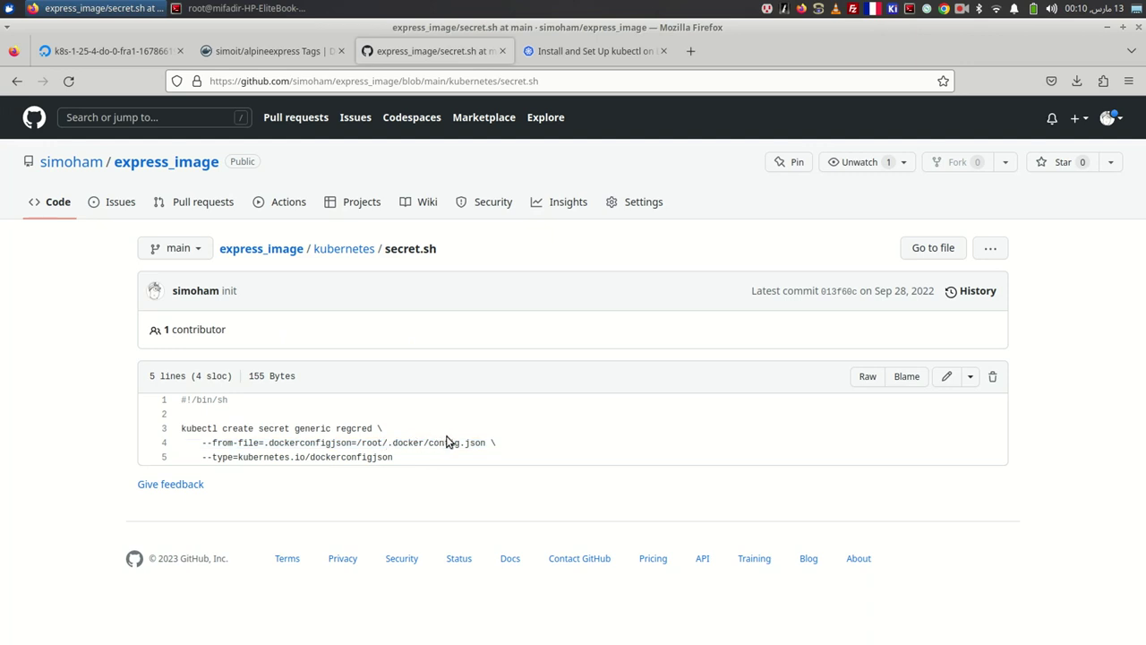
{"action": "left_click_drag", "start_coordinate": [484, 442], "coordinate": [361, 443]}
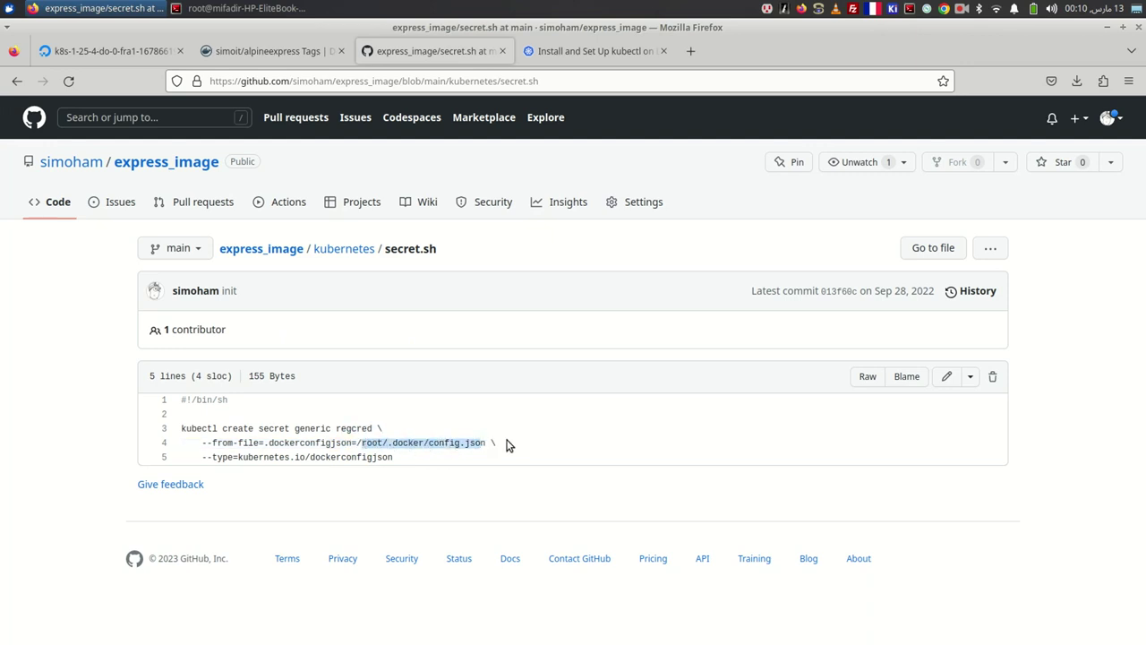
{"action": "left_click_drag", "start_coordinate": [182, 428], "coordinate": [280, 428]}
{"action": "left_click", "coordinate": [184, 430]}
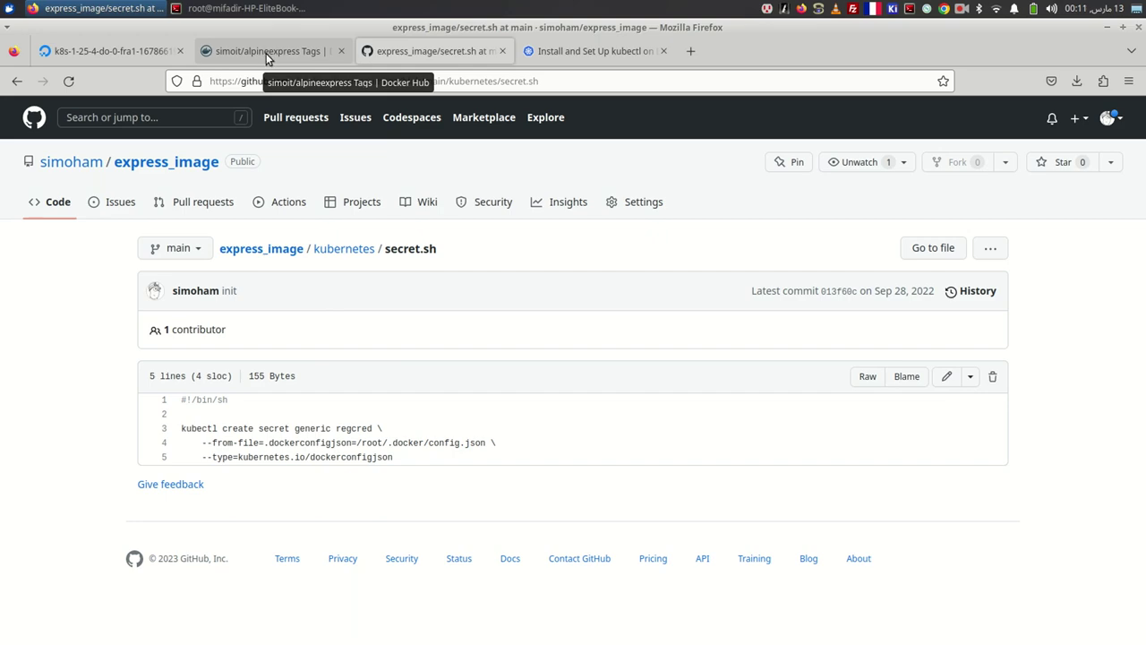
- Return to the terminal, exit the root shell and close the split terminal pane
{"action": "key", "text": "alt+Tab"}
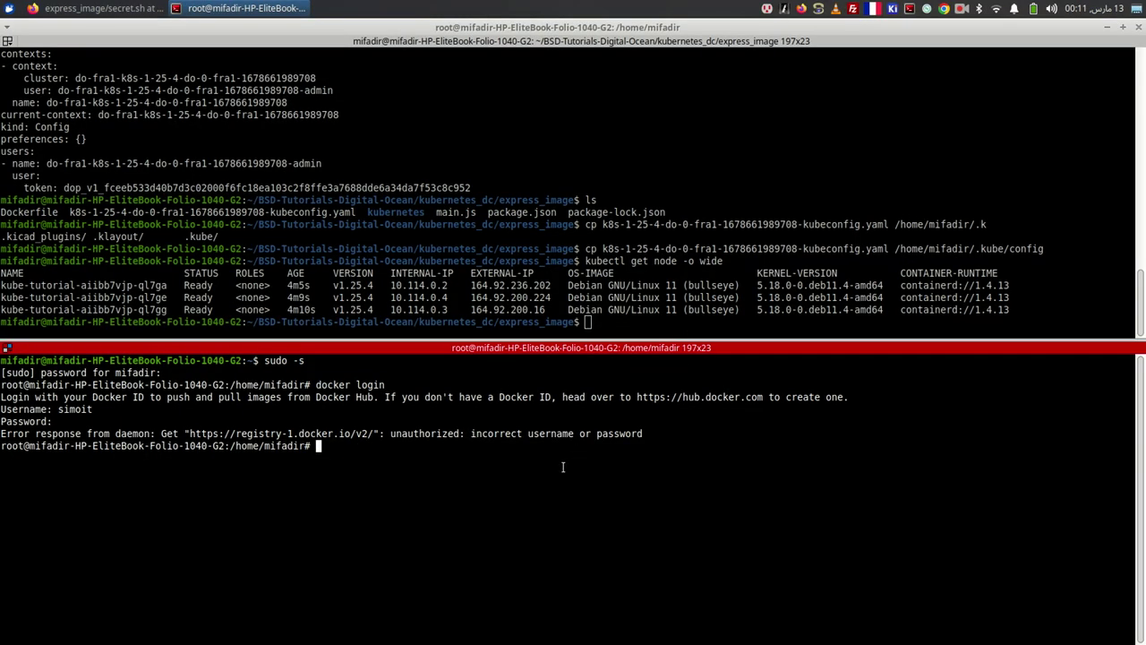
{"action": "type", "text": "exit"}
{"action": "key", "text": "Return"}
{"action": "type", "text": "exit"}
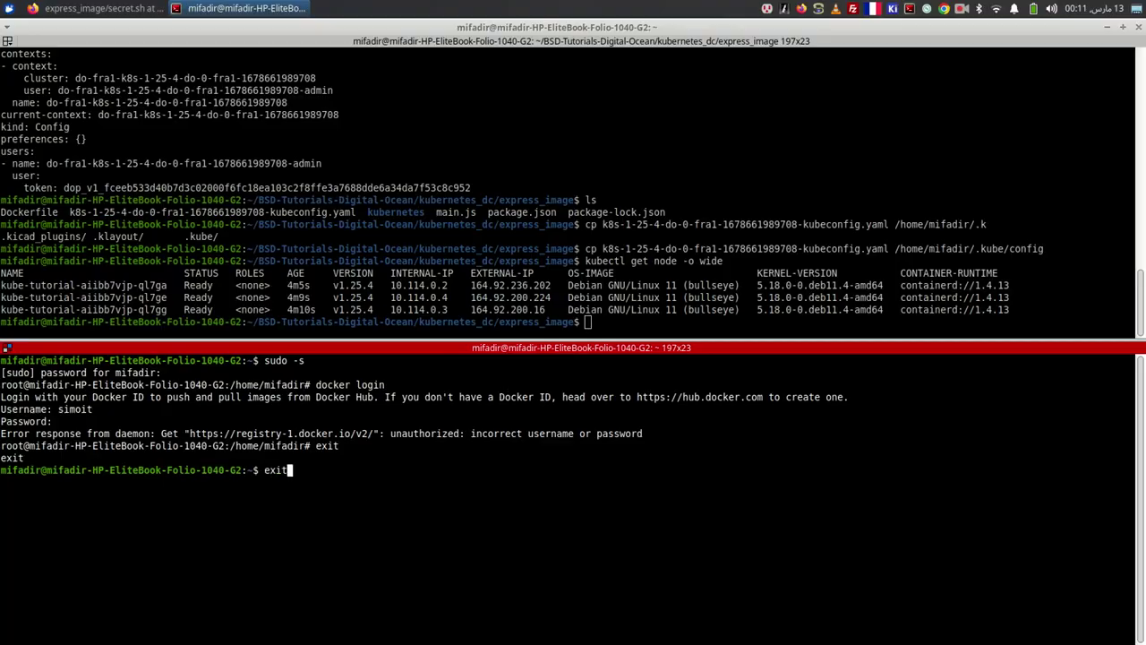
{"action": "key", "text": "Return"}
- View the repository's kubernetes folder on GitHub, then list the express_image directory files in the terminal
{"action": "key", "text": "alt+Tab"}
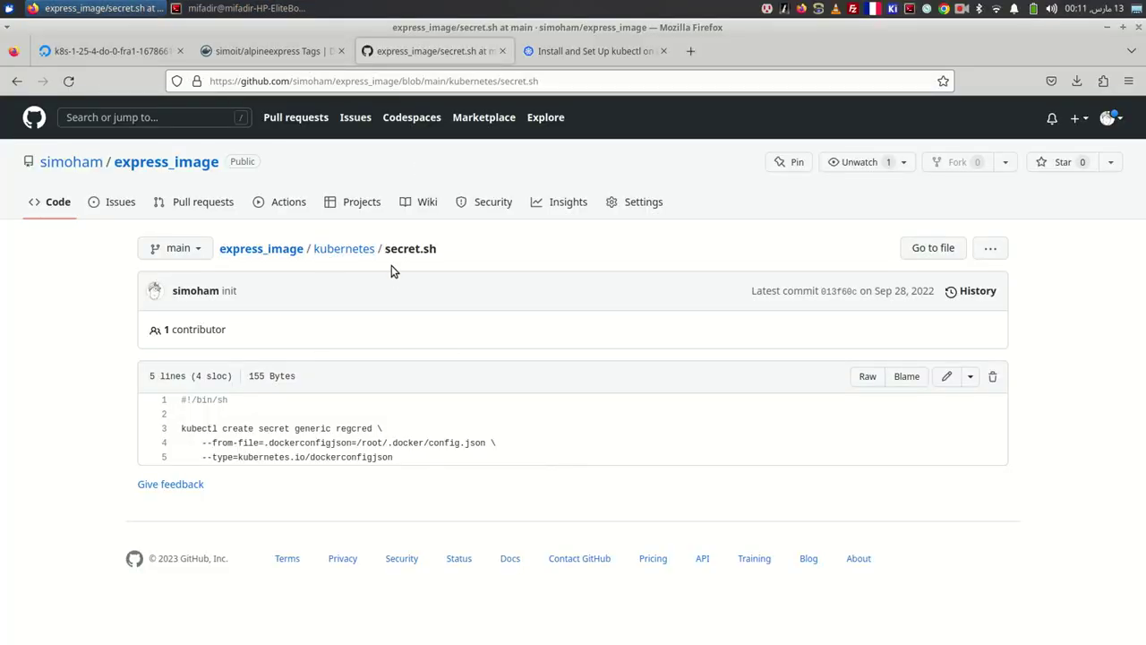
{"action": "left_click", "coordinate": [350, 249]}
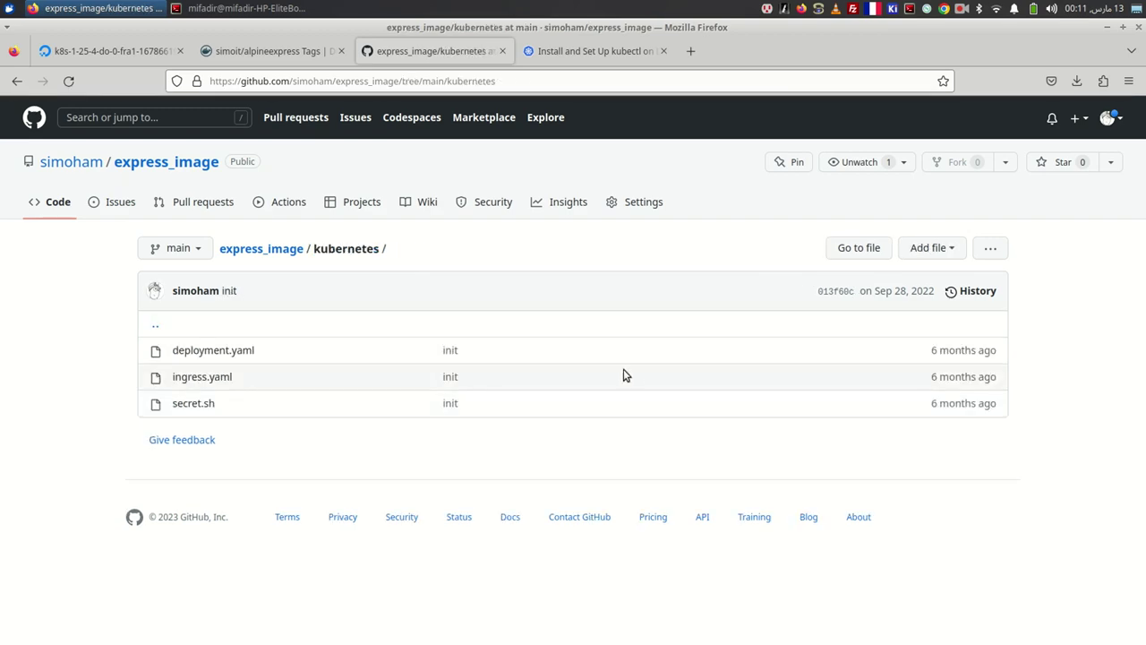
{"action": "key", "text": "alt+Tab"}
{"action": "type", "text": "l"}
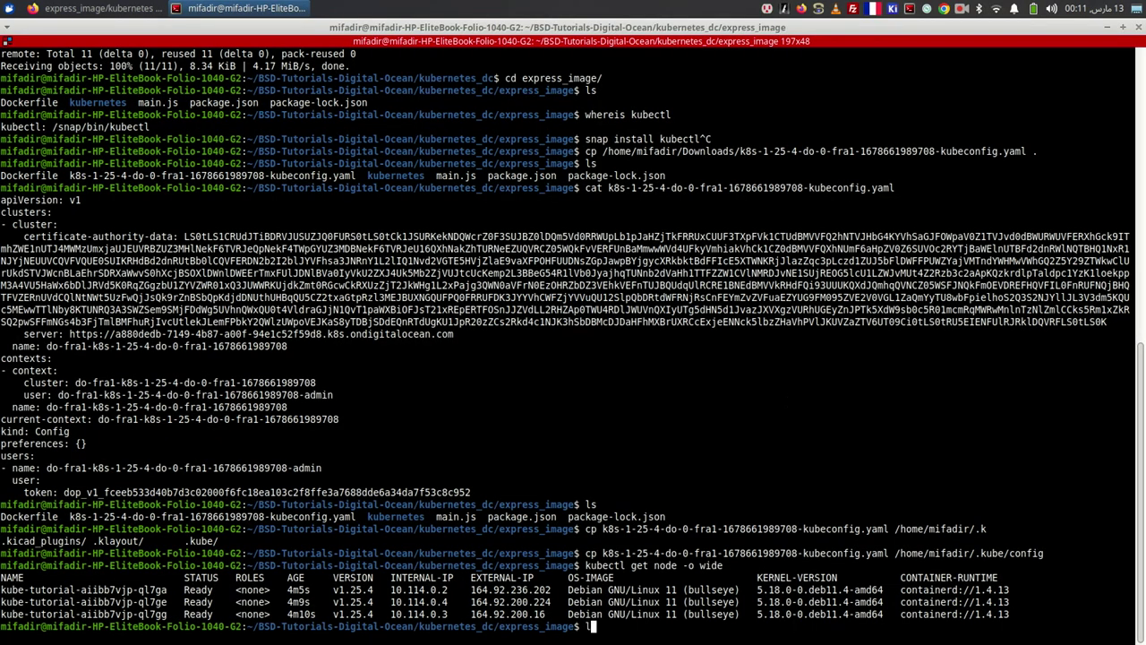
{"action": "type", "text": "s"}
{"action": "key", "text": "Return"}
- Apply the kubernetes/deployment.yaml manifest to the cluster with kubectl apply -f
{"action": "type", "text": "kubectl c"}
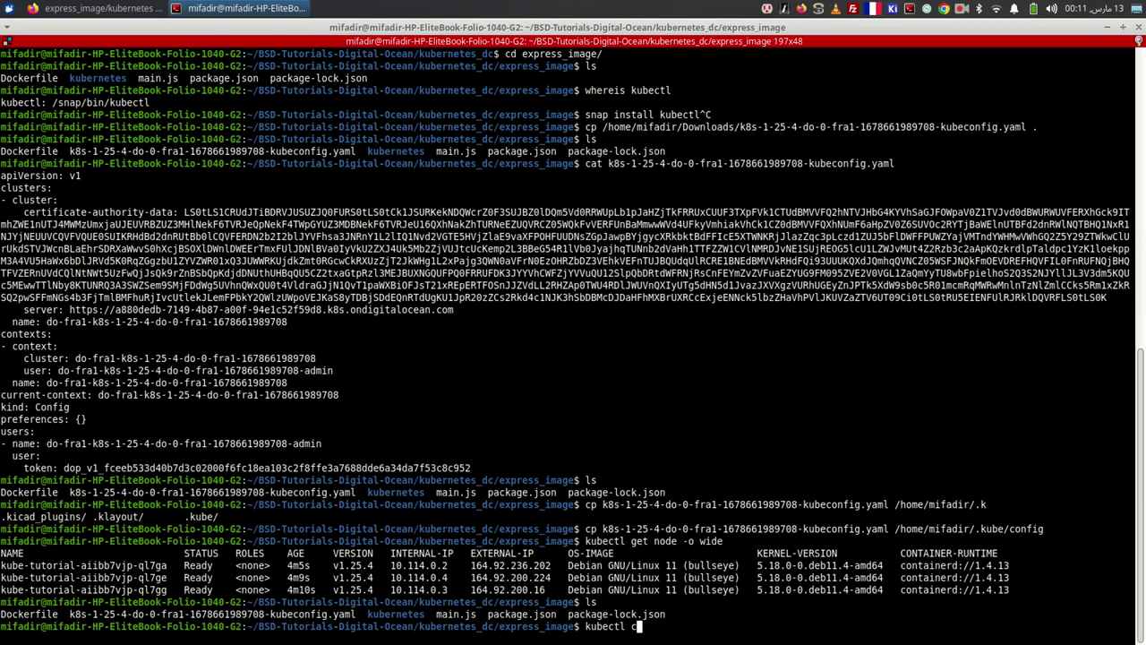
{"action": "key", "text": "BackSpace"}
{"action": "type", "text": "apply -f "}
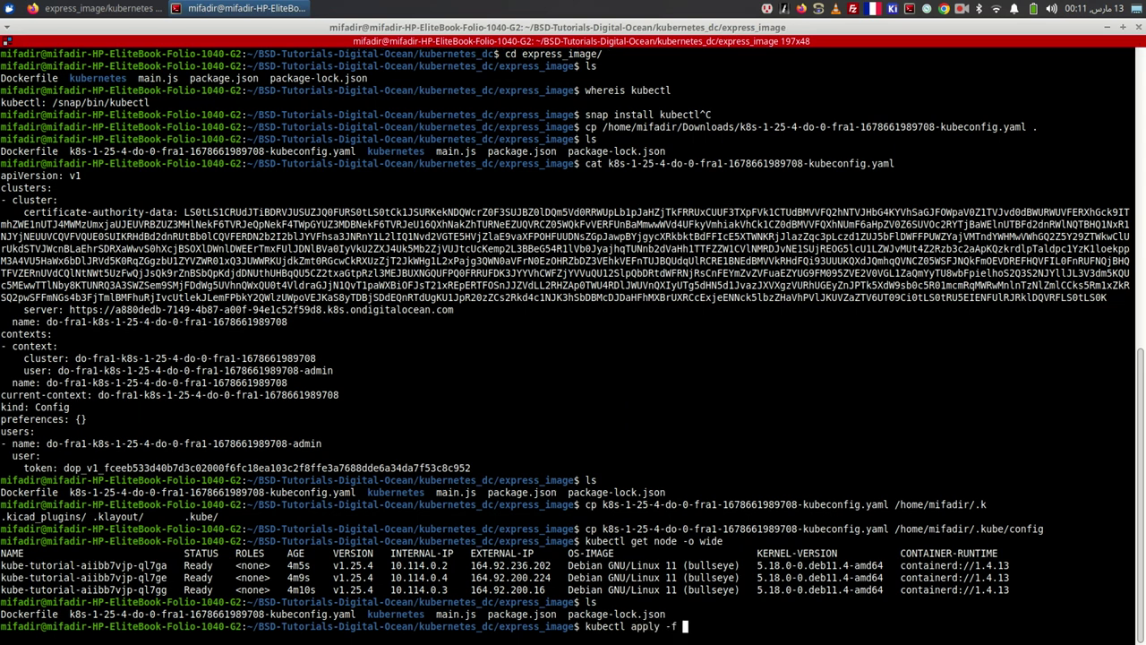
{"action": "type", "text": "ku"}
{"action": "key", "text": "Tab"}
{"action": "type", "text": "d"}
{"action": "key", "text": "BackSpace"}
{"action": "key", "text": "Tab"}
{"action": "key", "text": "Tab"}
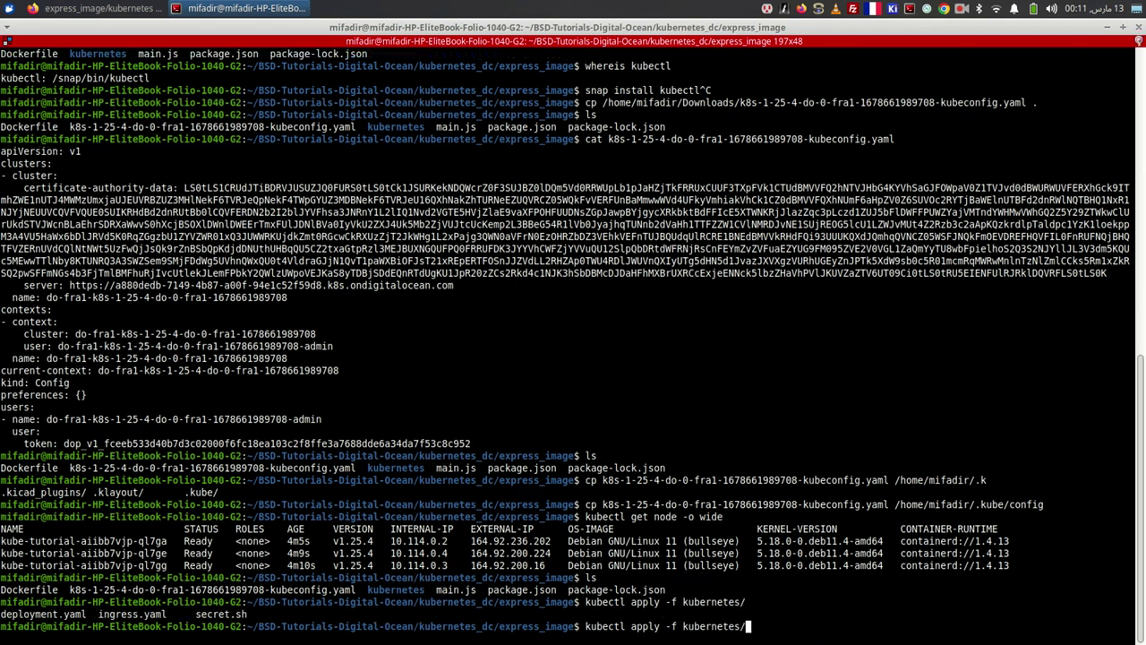
{"action": "type", "text": "d"}
{"action": "key", "text": "Tab"}
{"action": "key", "text": "Return"}
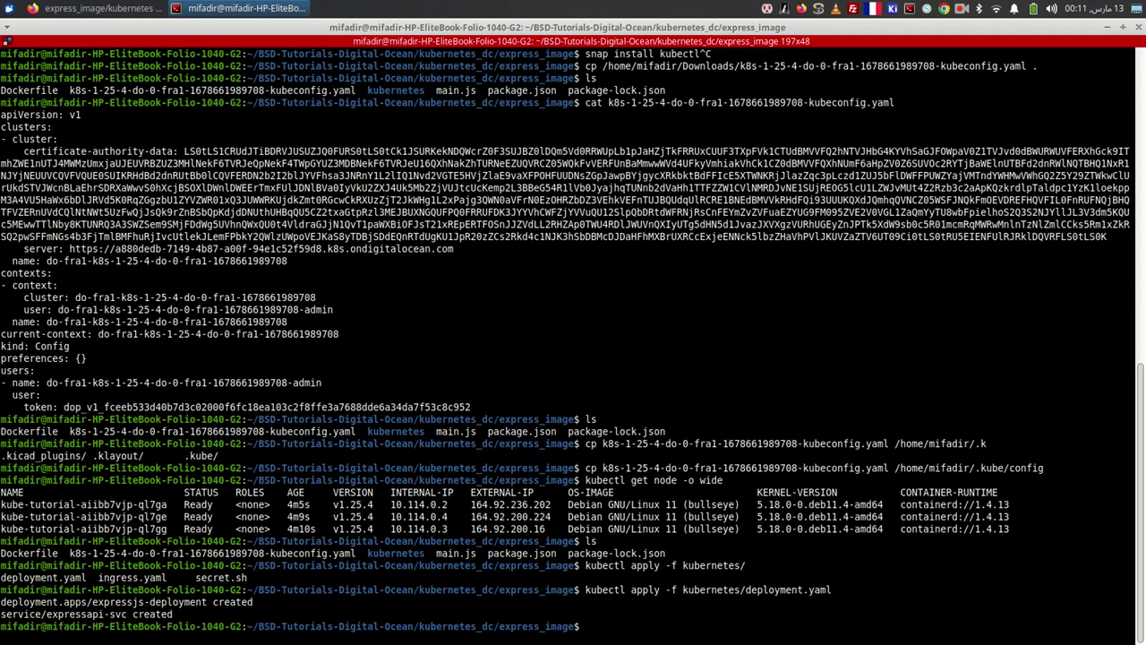
{"action": "key", "text": "Return"}
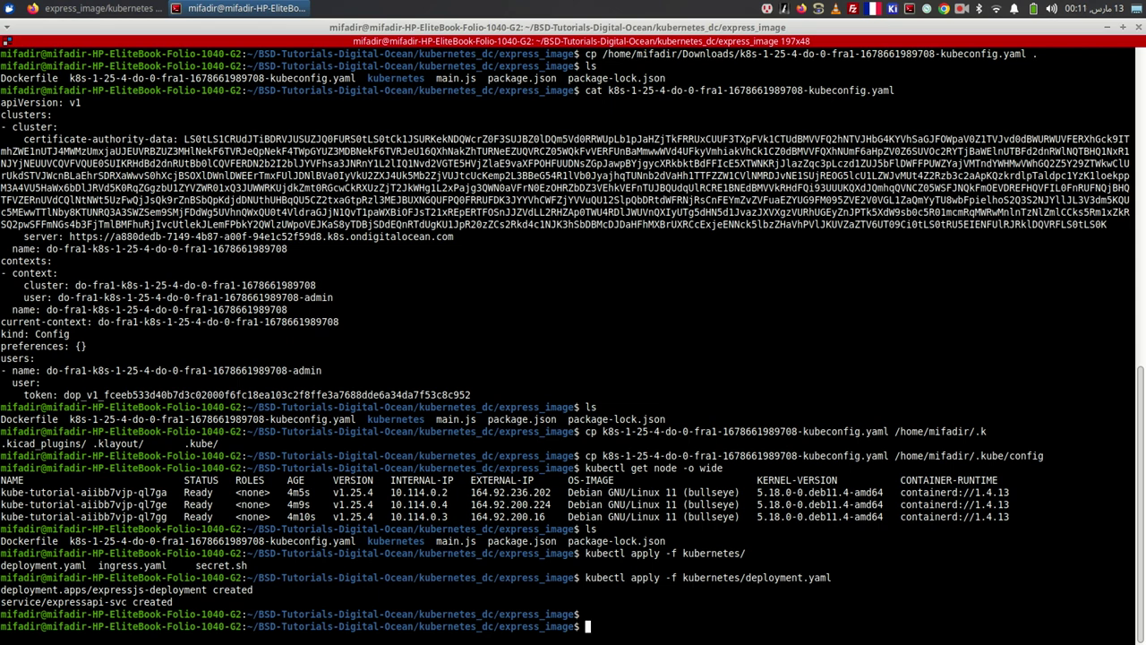
- List the pods with kubectl get pod and repeat the listing twice to follow their status
{"action": "type", "text": "kubectl get pod"}
{"action": "key", "text": "Return"}
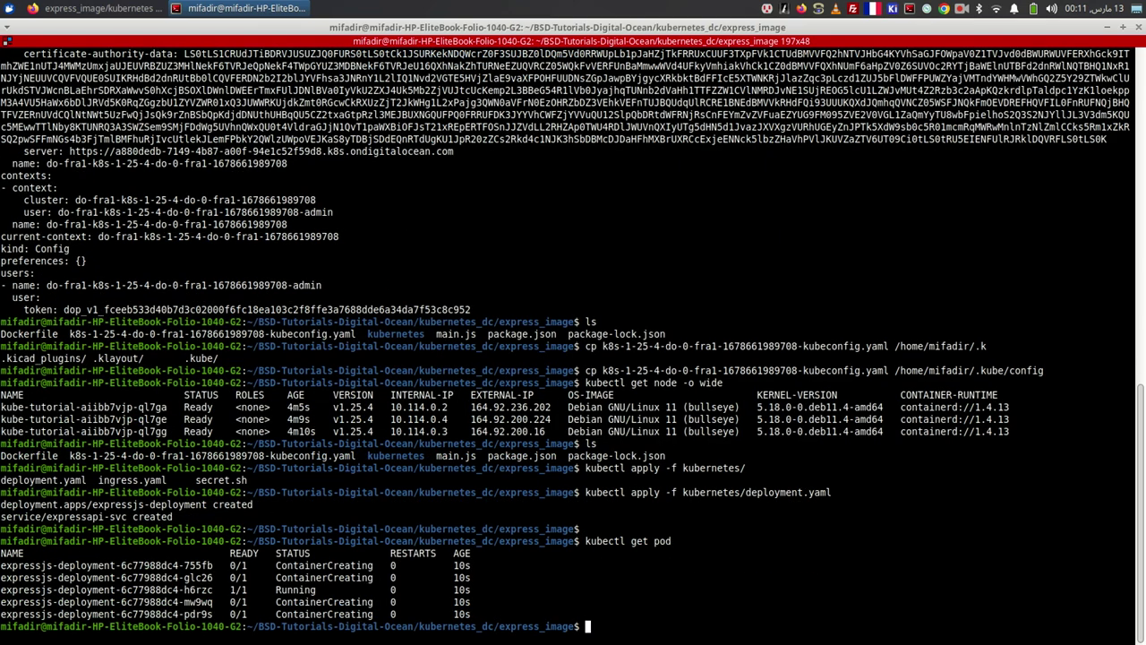
{"action": "key", "text": "Up"}
{"action": "key", "text": "Return"}
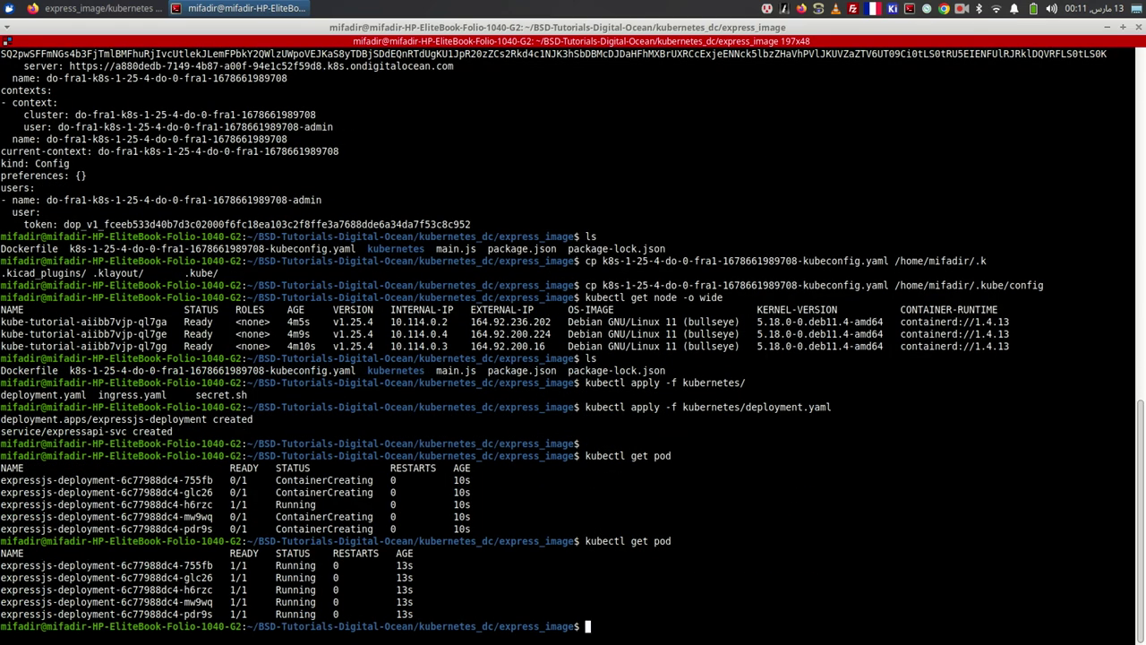
{"action": "key", "text": "Up"}
{"action": "key", "text": "Return"}
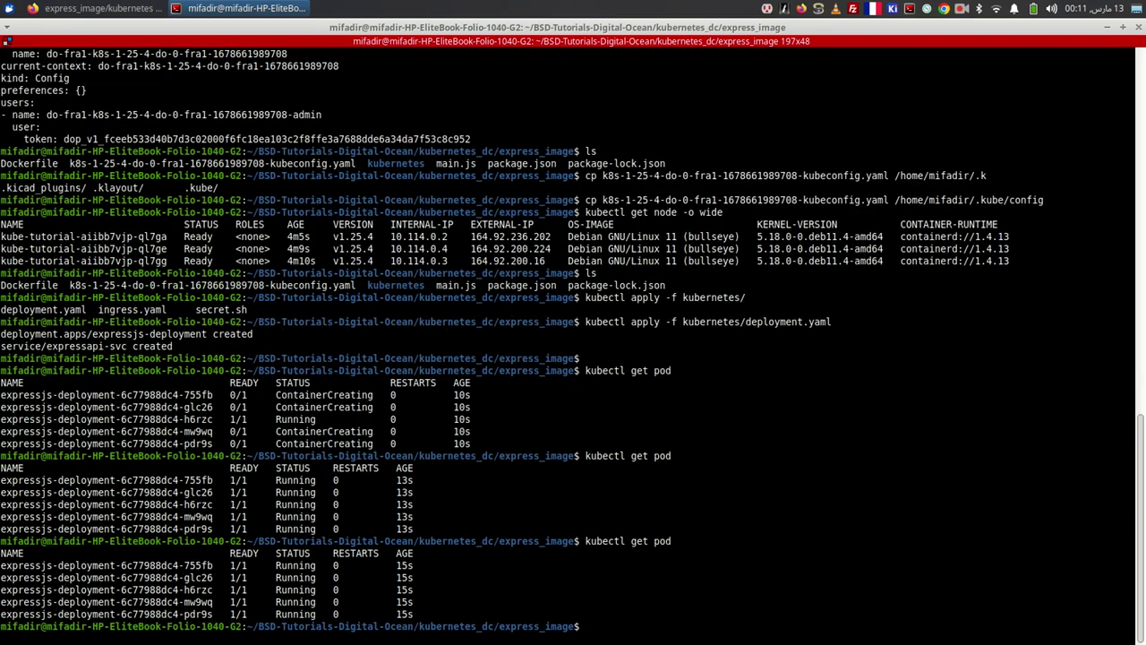
- Open kubernetes/deployment.yaml in vi to review the deployment and service definitions
{"action": "type", "text": "vi k"}
{"action": "key", "text": "Tab"}
{"action": "type", "text": "d"}
{"action": "key", "text": "Tab"}
{"action": "key", "text": "Return"}
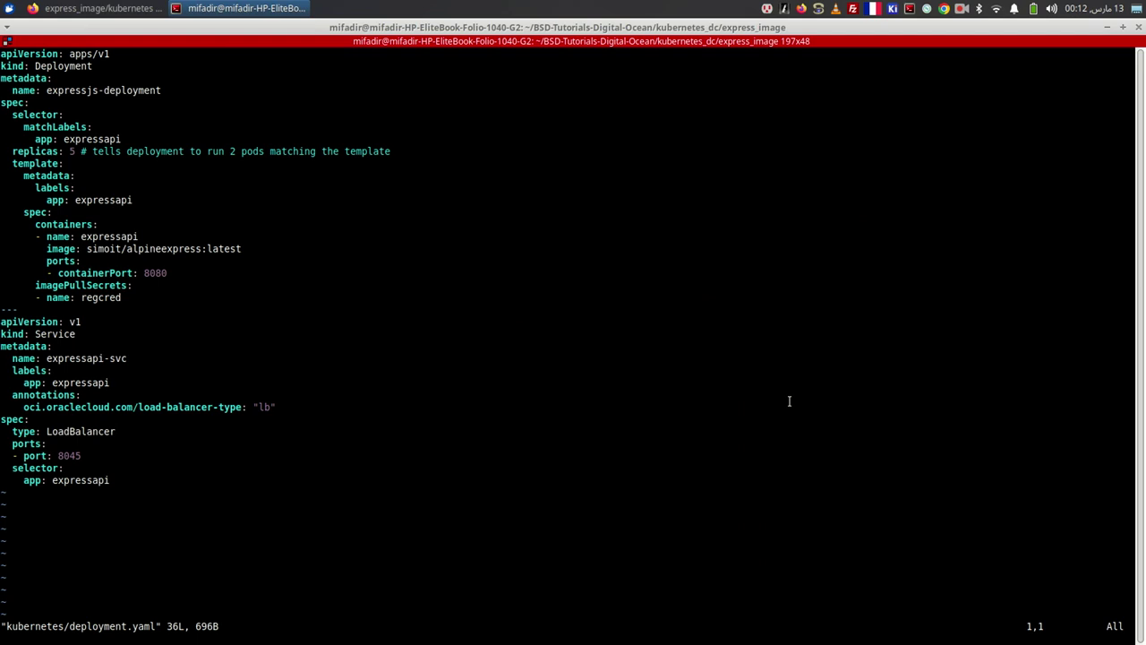
- Set the deployment's replicas to 3 in kubernetes/deployment.yaml, then save the file and exit vi
{"action": "key", "text": "Down"}
{"action": "key", "text": "Down"}
{"action": "key", "text": "Down"}
{"action": "key", "text": "Down"}
{"action": "key", "text": "Down"}
{"action": "key", "text": "Down"}
{"action": "key", "text": "Down"}
{"action": "key", "text": "Down"}
{"action": "key", "text": "Right"}
{"action": "key", "text": "Right"}
{"action": "key", "text": "Right"}
{"action": "key", "text": "Right"}
{"action": "key", "text": "Right"}
{"action": "key", "text": "Right"}
{"action": "key", "text": "Right"}
{"action": "key", "text": "Right"}
{"action": "key", "text": "Right"}
{"action": "key", "text": "Right"}
{"action": "key", "text": "Right"}
{"action": "key", "text": "Right"}
{"action": "key", "text": "r"}
{"action": "type", "text": ":wq"}
{"action": "key", "text": "Return"}
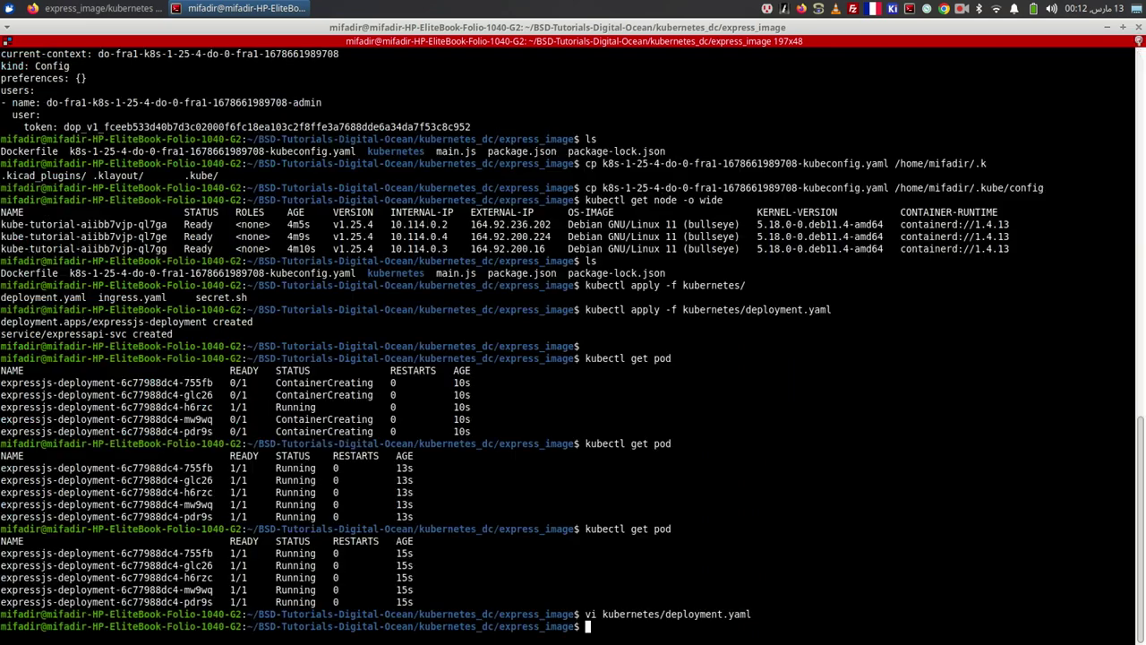
- Apply the edited kubernetes/deployment.yaml manifest to the cluster again with kubectl apply -f
{"action": "type", "text": "k"}
{"action": "key", "text": "Up"}
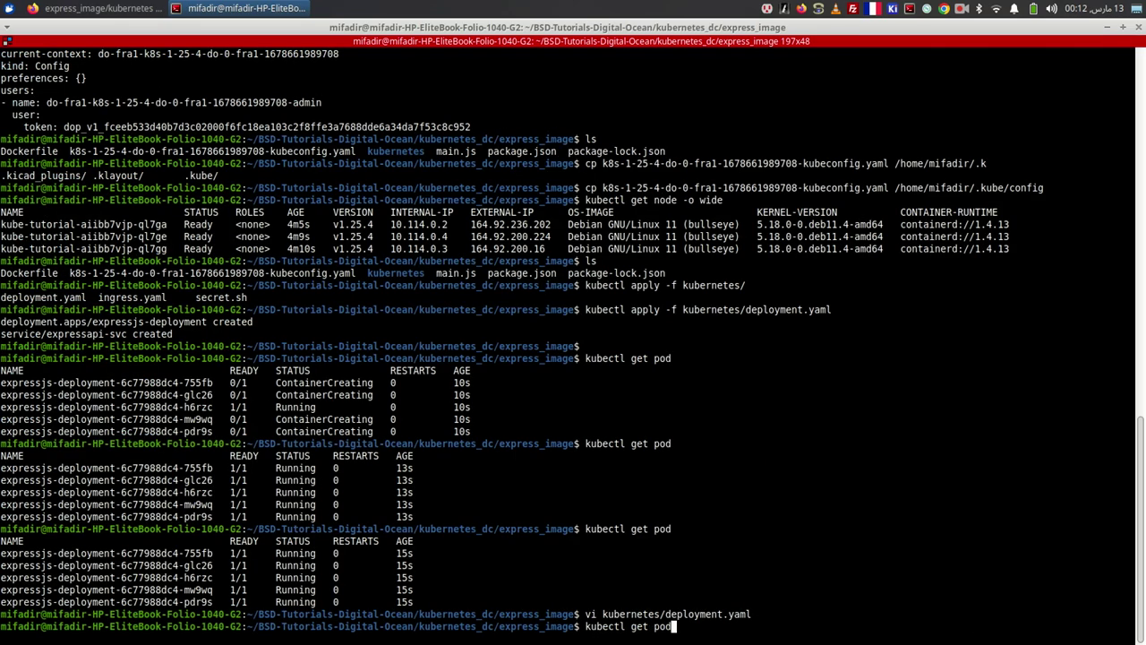
{"action": "key", "text": "Up"}
{"action": "key", "text": "Return"}
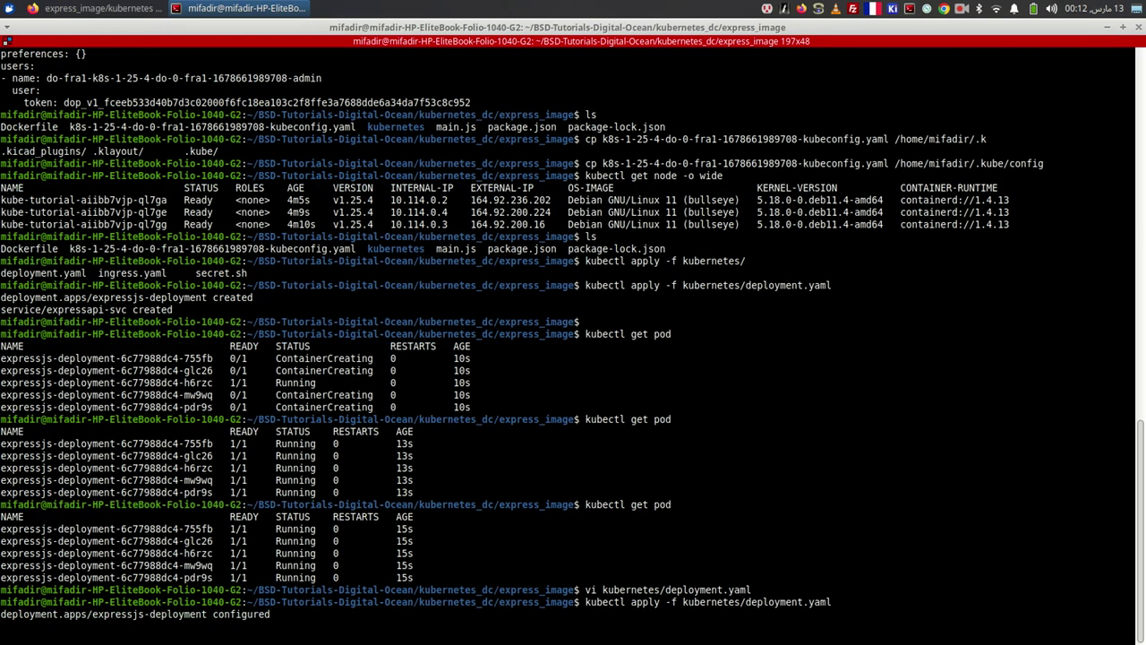
- List the pods with kubectl get pod and repeat the listing three times to follow the scale-down
{"action": "type", "text": "kubectl get pod"}
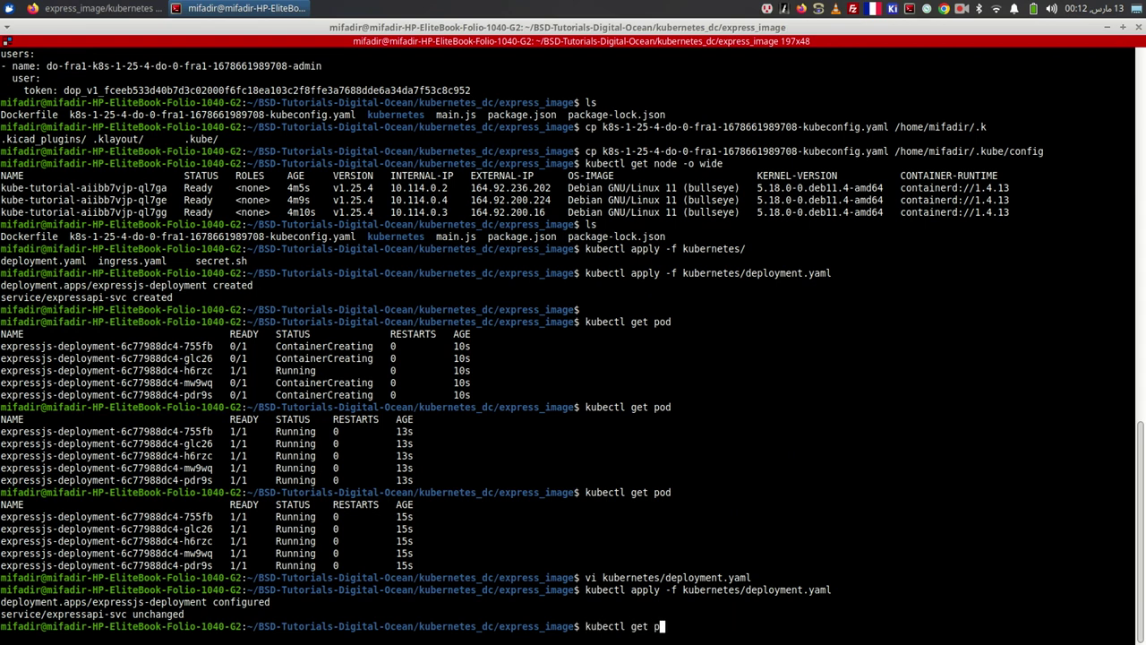
{"action": "key", "text": "Return"}
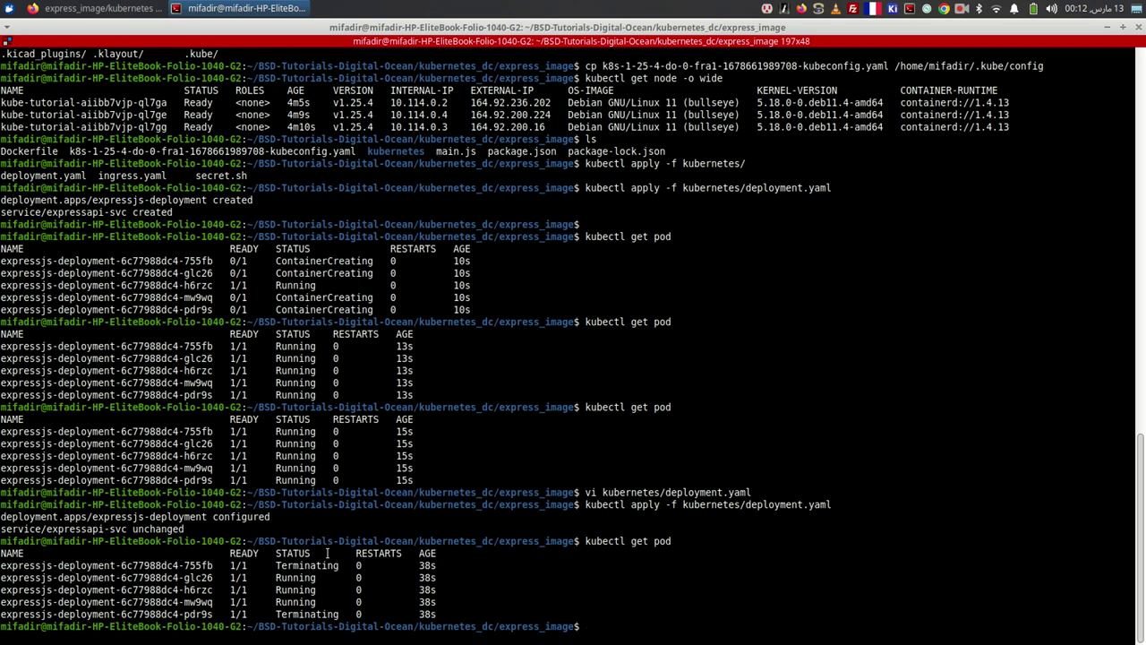
{"action": "key", "text": "Up"}
{"action": "key", "text": "Return"}
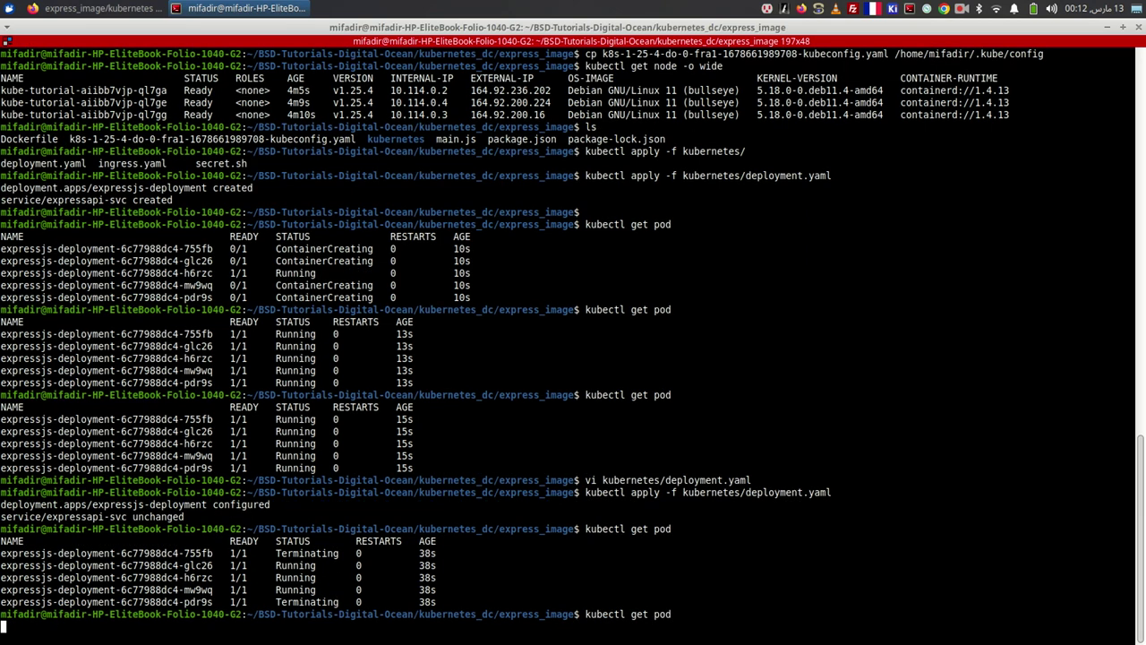
{"action": "key", "text": "Up"}
{"action": "key", "text": "Return"}
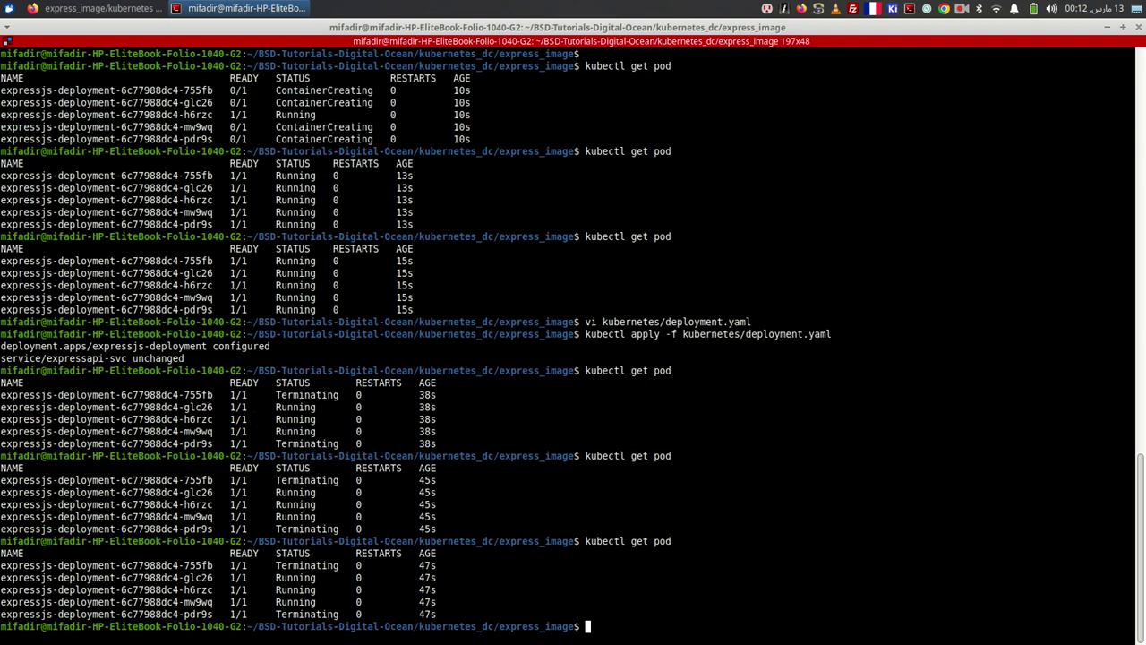
{"action": "key", "text": "Up"}
{"action": "key", "text": "Return"}
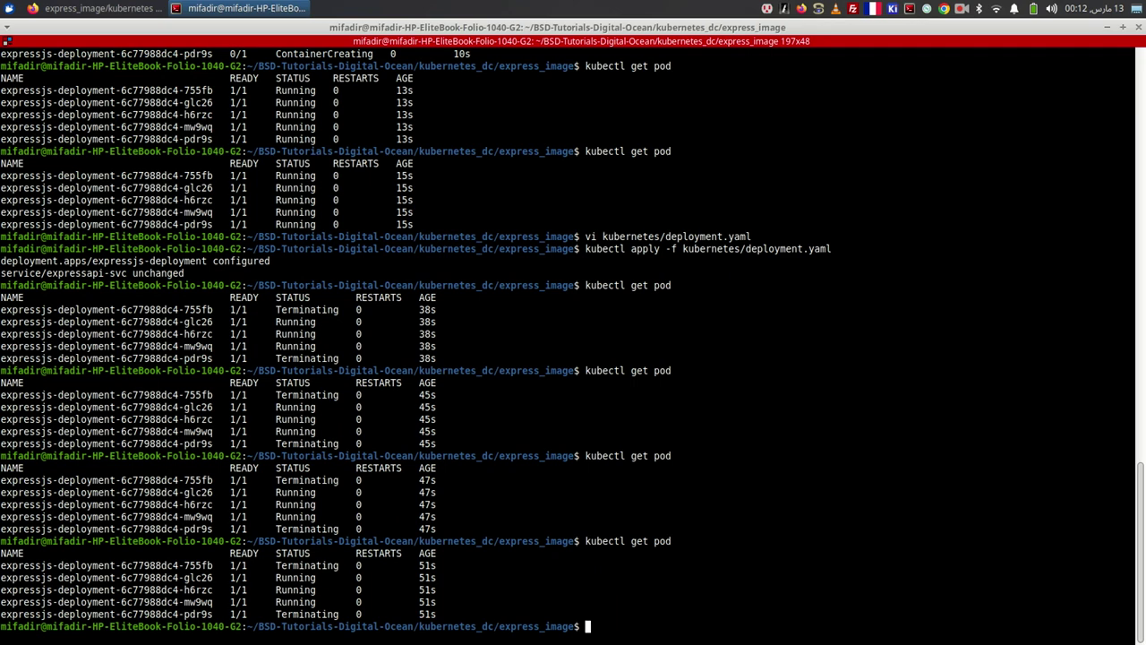
- List the pods with extended details using kubectl get pod -o wide
{"action": "key", "text": "Up"}
{"action": "type", "text": "-o wi"}
{"action": "triple_click", "coordinate": [327, 552]}
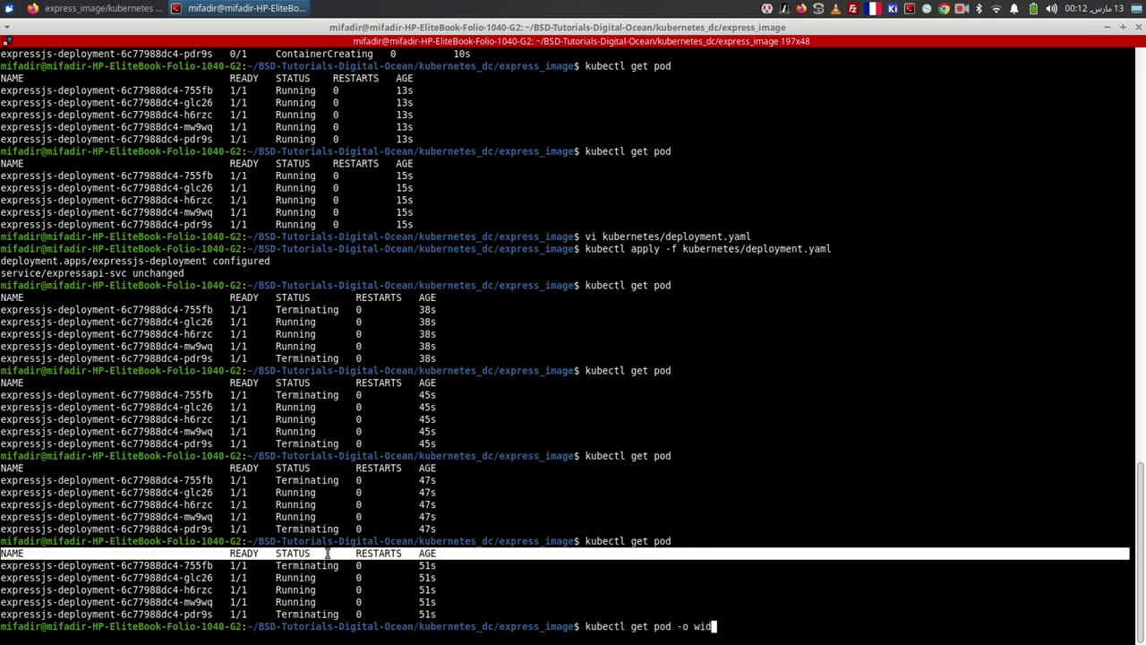
{"action": "type", "text": "de"}
{"action": "key", "text": "Return"}
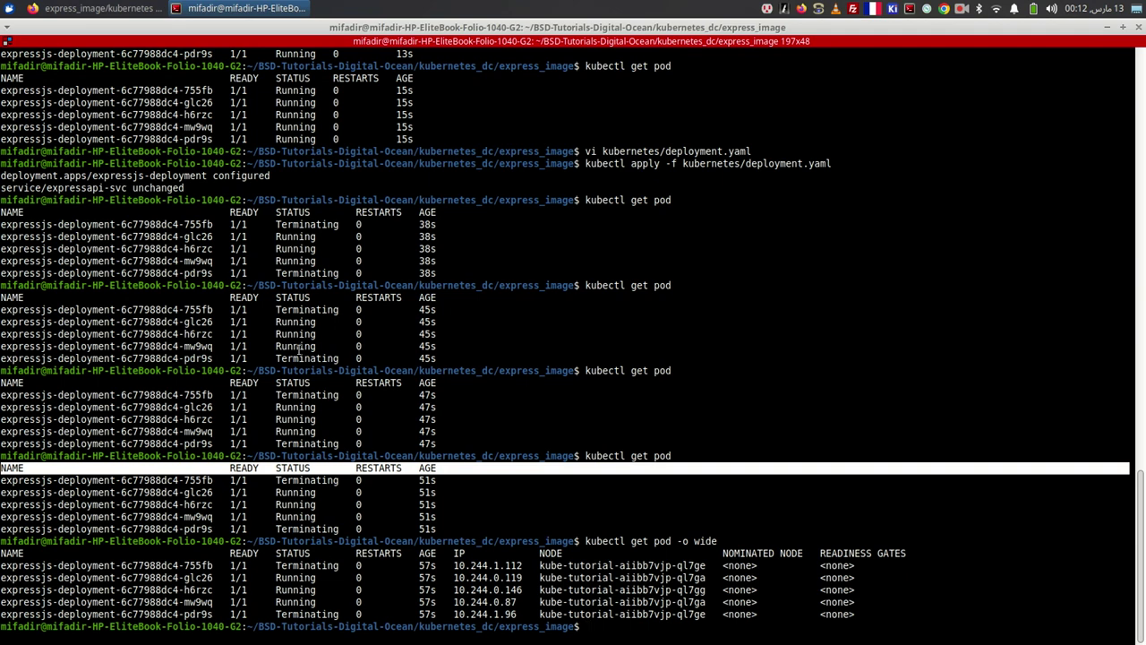
- Examine which node hosts each pod, then repeat the kubectl get pod -o wide listing
{"action": "left_click", "coordinate": [101, 565]}
{"action": "double_click", "coordinate": [101, 565]}
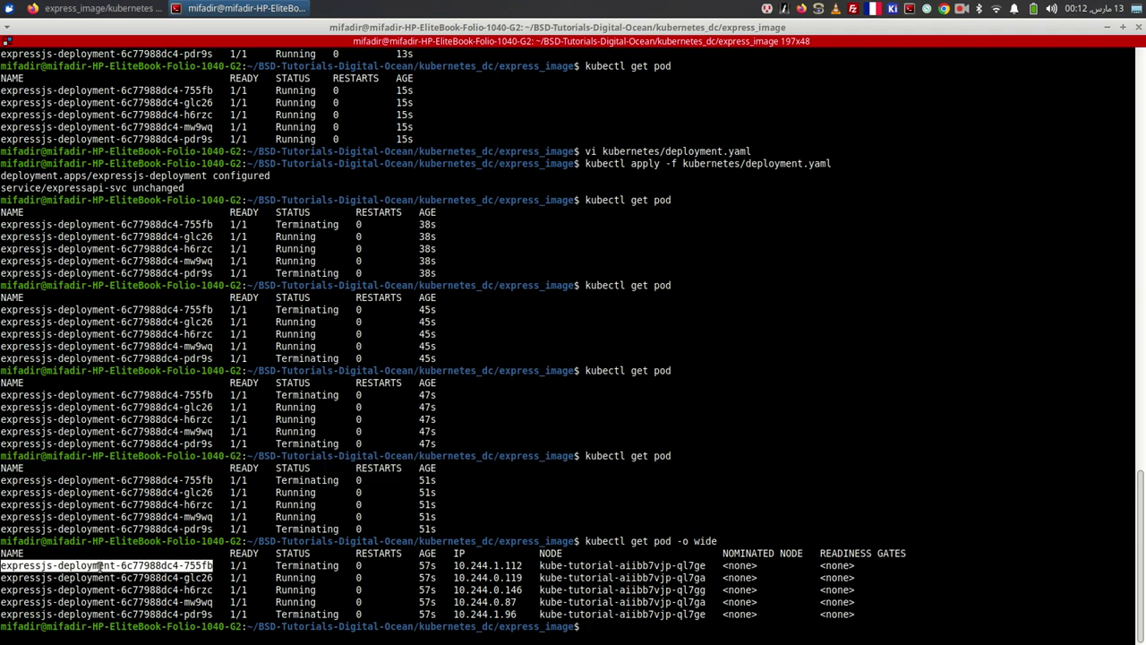
{"action": "left_click", "coordinate": [635, 565]}
{"action": "double_click", "coordinate": [635, 565]}
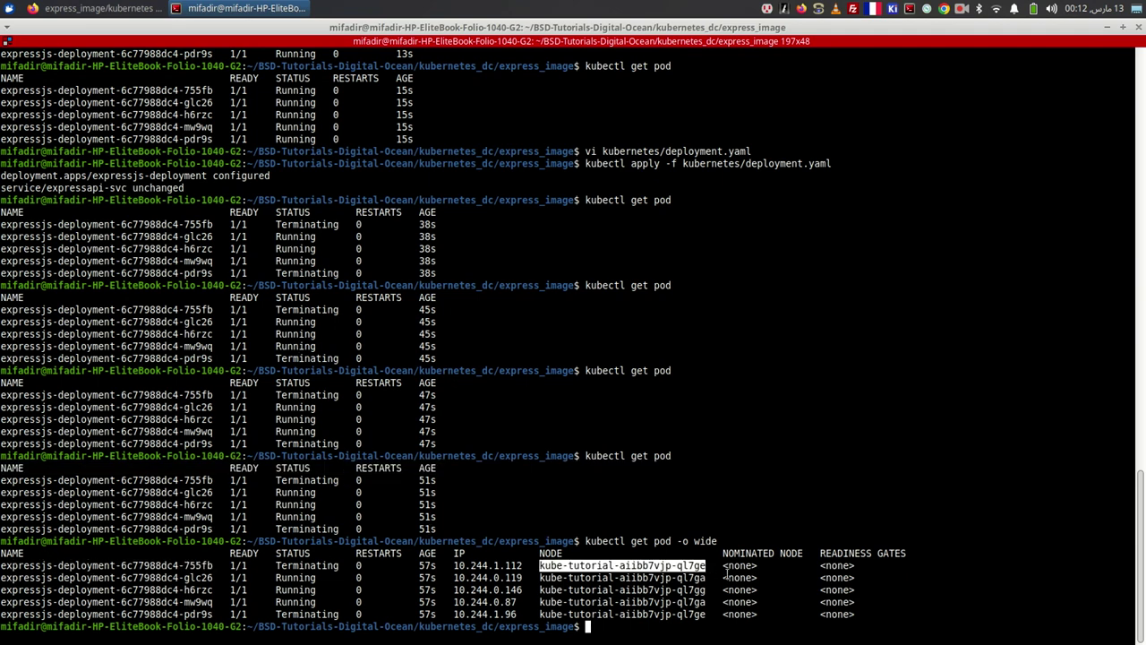
{"action": "left_click", "coordinate": [701, 590]}
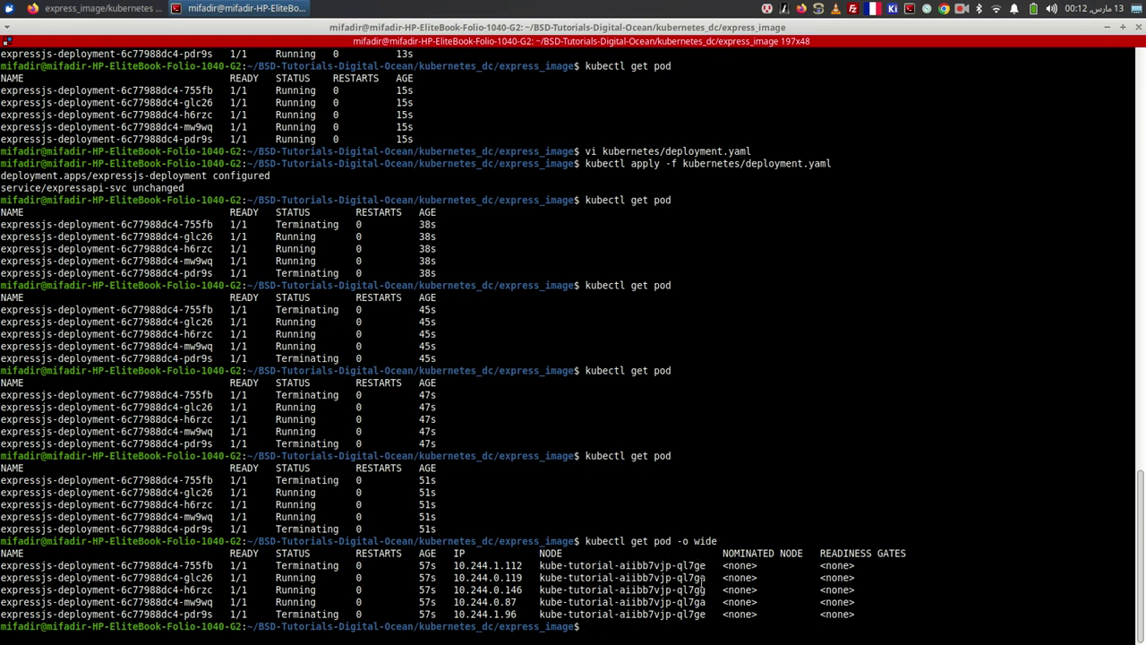
{"action": "double_click", "coordinate": [701, 589]}
{"action": "left_click", "coordinate": [702, 602]}
{"action": "key", "text": "Up"}
{"action": "key", "text": "Return"}
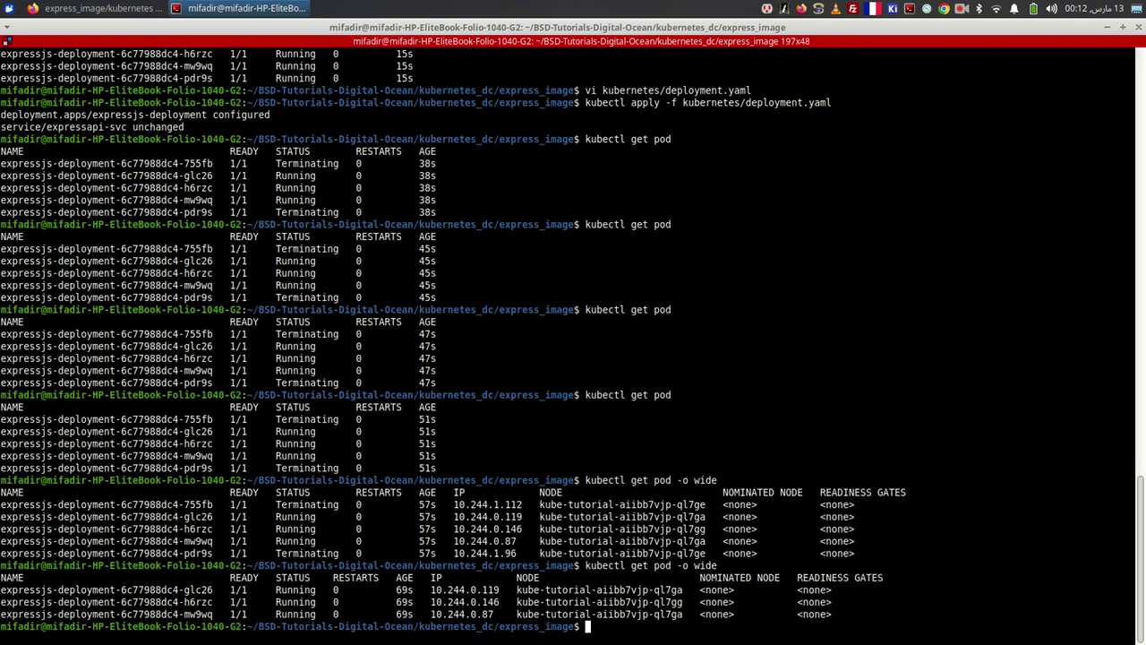
- List the cluster's services with kubectl get svc
{"action": "key", "text": "Up"}
{"action": "key", "text": "BackSpace"}
{"action": "key", "text": "BackSpace"}
{"action": "key", "text": "BackSpace"}
{"action": "key", "text": "BackSpace"}
{"action": "key", "text": "BackSpace"}
{"action": "key", "text": "BackSpace"}
{"action": "key", "text": "BackSpace"}
{"action": "key", "text": "BackSpace"}
{"action": "key", "text": "BackSpace"}
{"action": "key", "text": "BackSpace"}
{"action": "type", "text": "svc"}
{"action": "key", "text": "Return"}
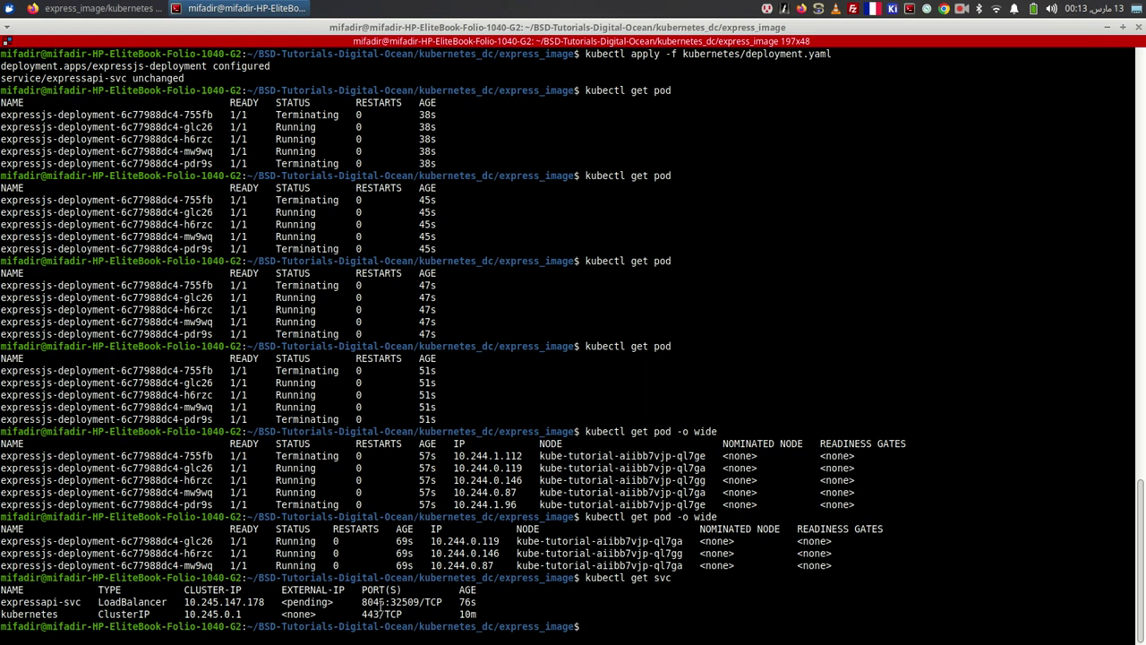
- Check the port and external IP of expressapi-svc, then list the files in the current directory
{"action": "left_click_drag", "start_coordinate": [388, 602], "coordinate": [358, 602]}
{"action": "left_click", "coordinate": [328, 609]}
{"action": "double_click", "coordinate": [308, 598]}
{"action": "left_click", "coordinate": [318, 582]}
{"action": "key", "text": "ctrl+c"}
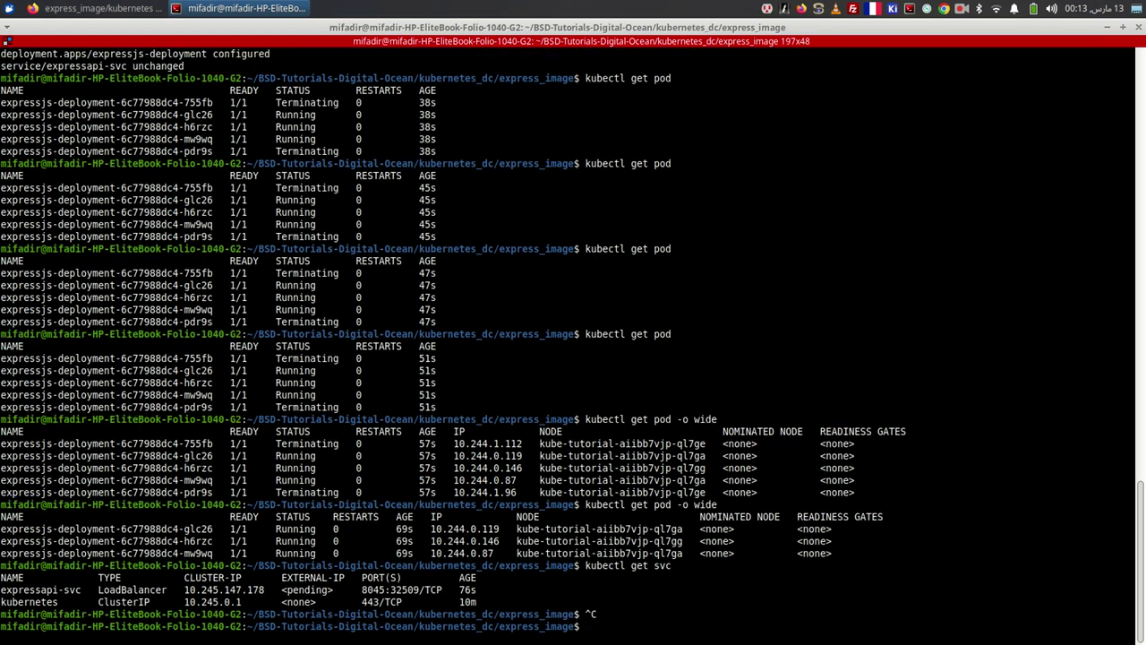
{"action": "type", "text": "ls"}
{"action": "key", "text": "Return"}
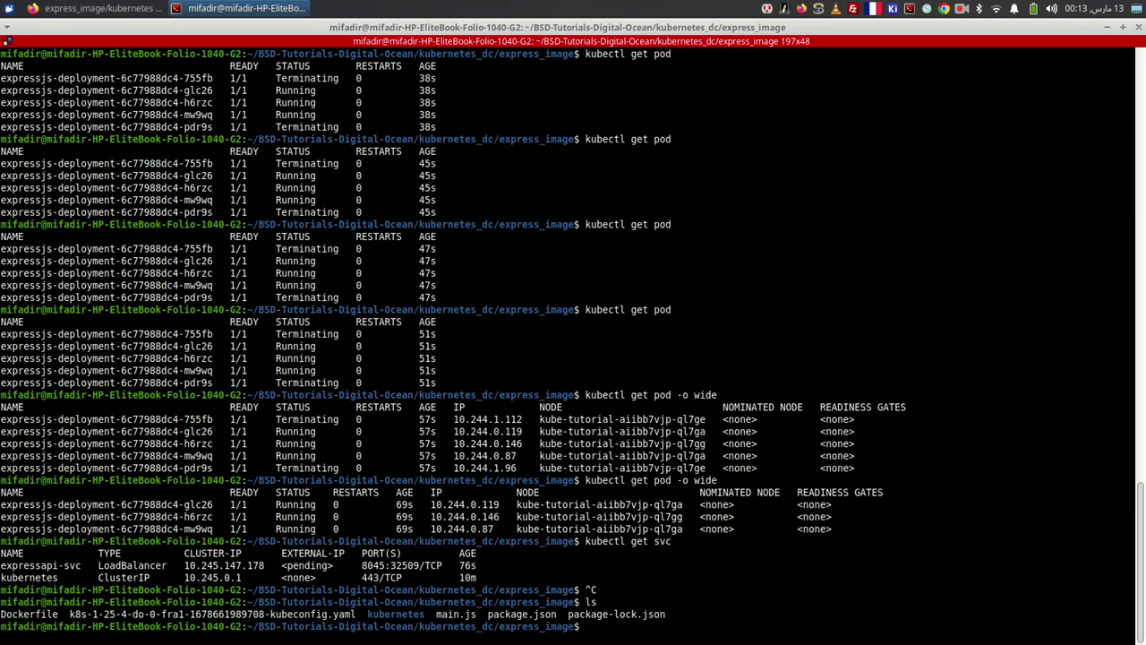
- Open the live service definition with kubectl edit svc expressapi-svc and check its type
{"action": "type", "text": "kubectl edit svc"}
{"action": "double_click", "coordinate": [41, 565]}
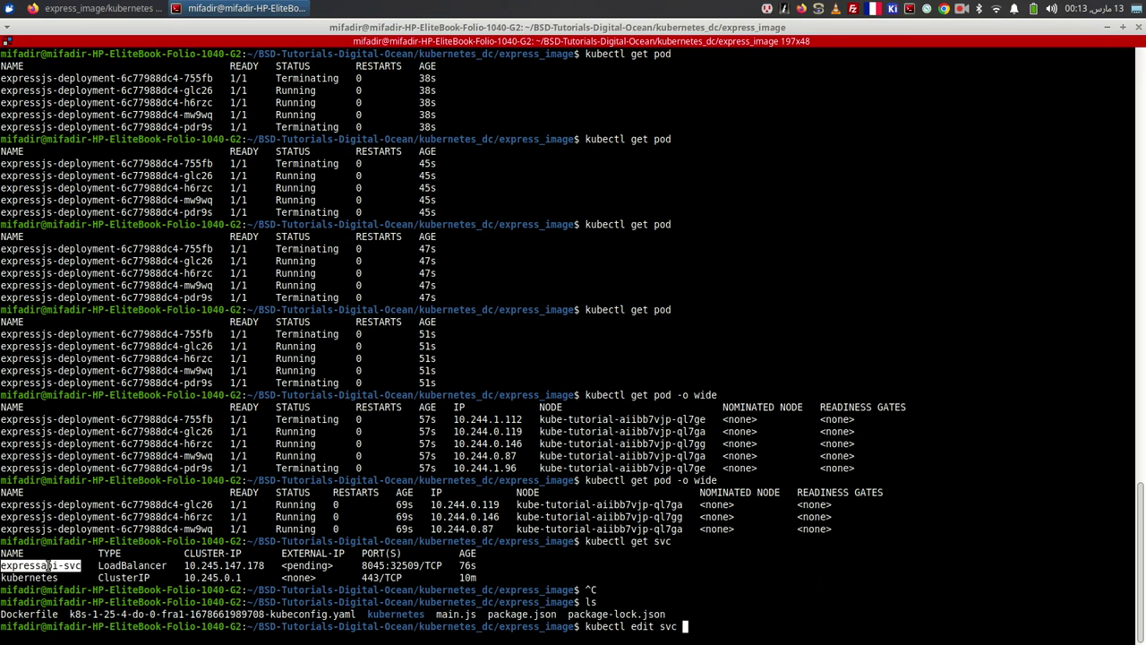
{"action": "right_click", "coordinate": [49, 565]}
{"action": "left_click", "coordinate": [79, 354]}
{"action": "right_click", "coordinate": [632, 360]}
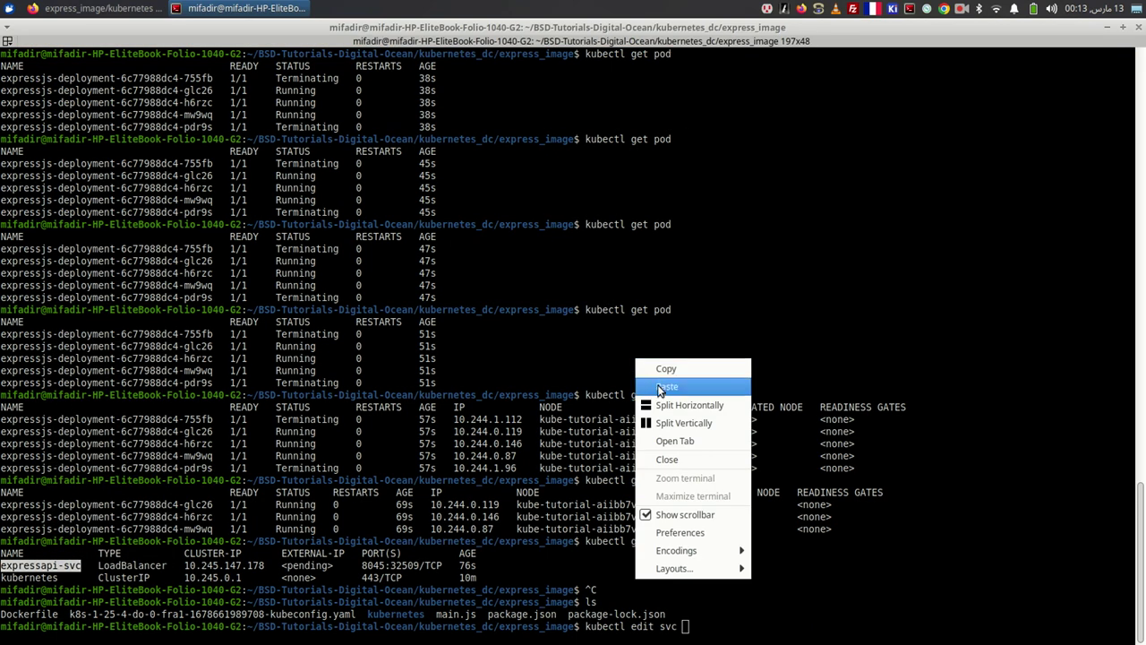
{"action": "left_click", "coordinate": [664, 385]}
{"action": "key", "text": "Return"}
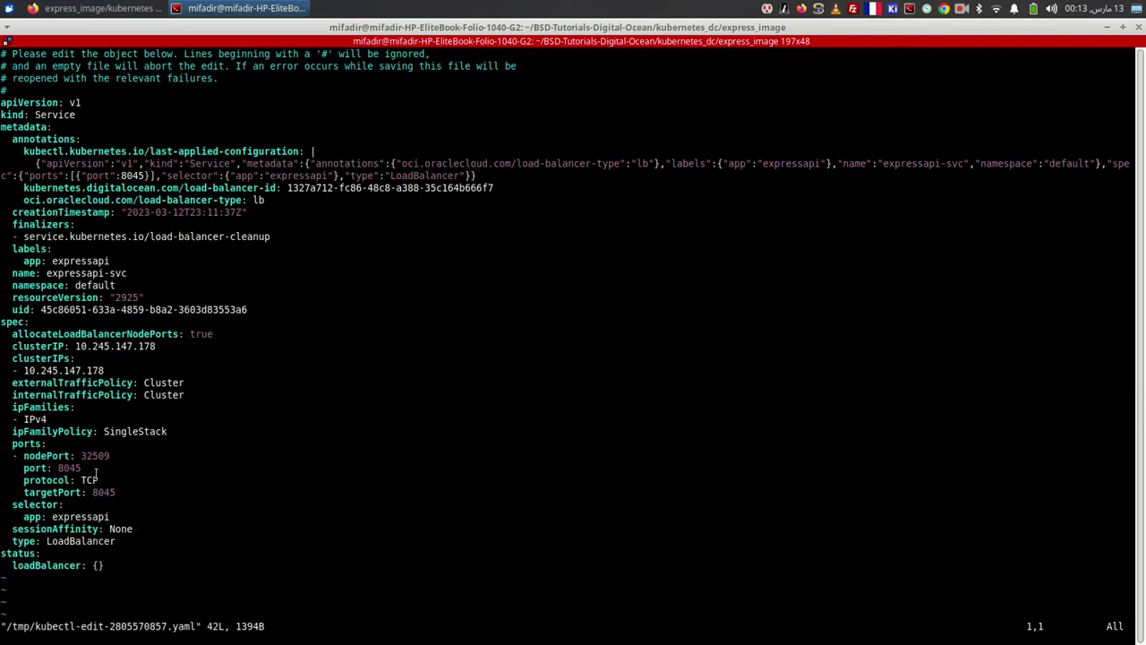
{"action": "double_click", "coordinate": [86, 541]}
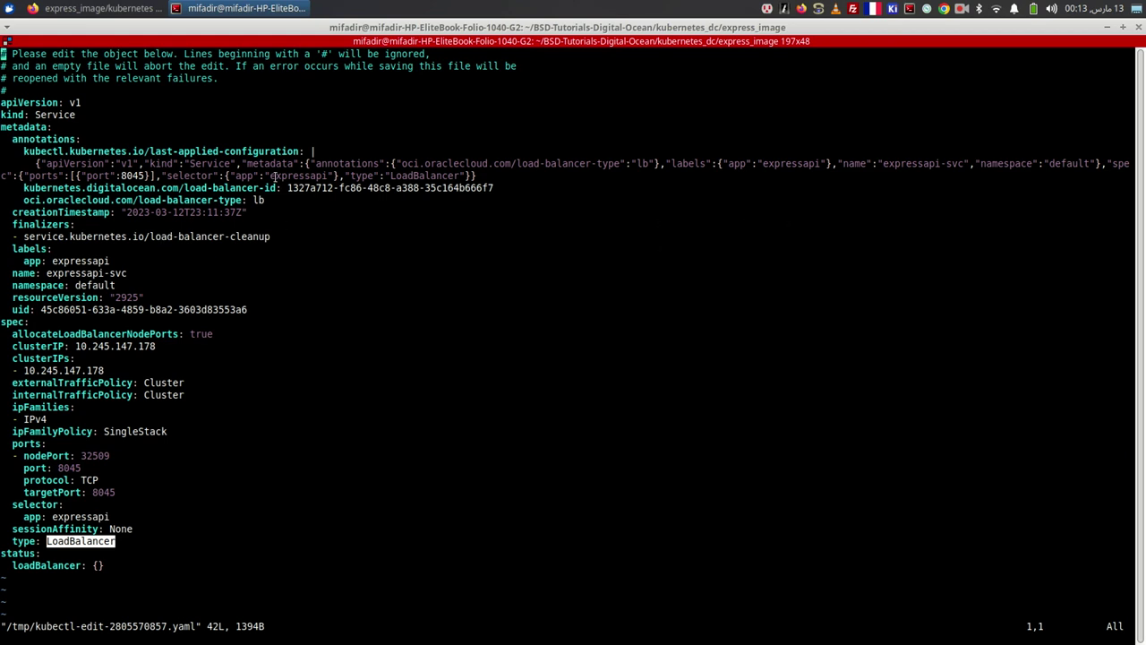
- In Firefox, search for "digitalocean kubernetes loadbalancer" and open the "How to Add Load Balancers to Kubernetes Clusters" guide at its size unit annotation example
{"action": "left_click", "coordinate": [79, 8]}
{"action": "left_click", "coordinate": [694, 52]}
{"action": "type", "text": "k"}
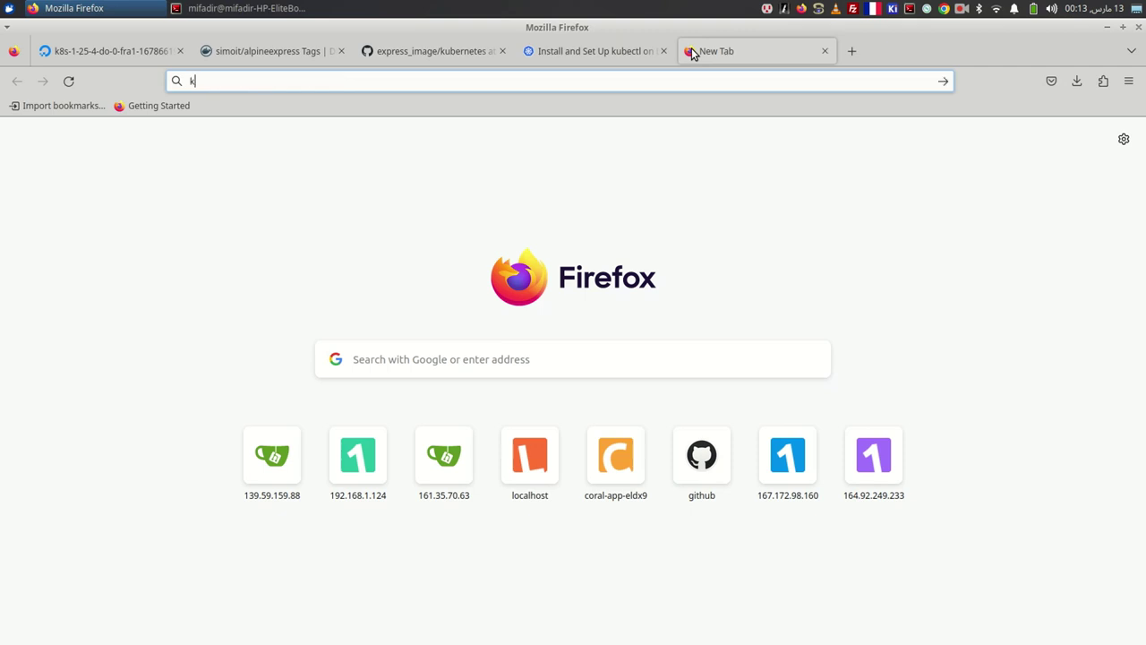
{"action": "type", "text": "ubernetes digi"}
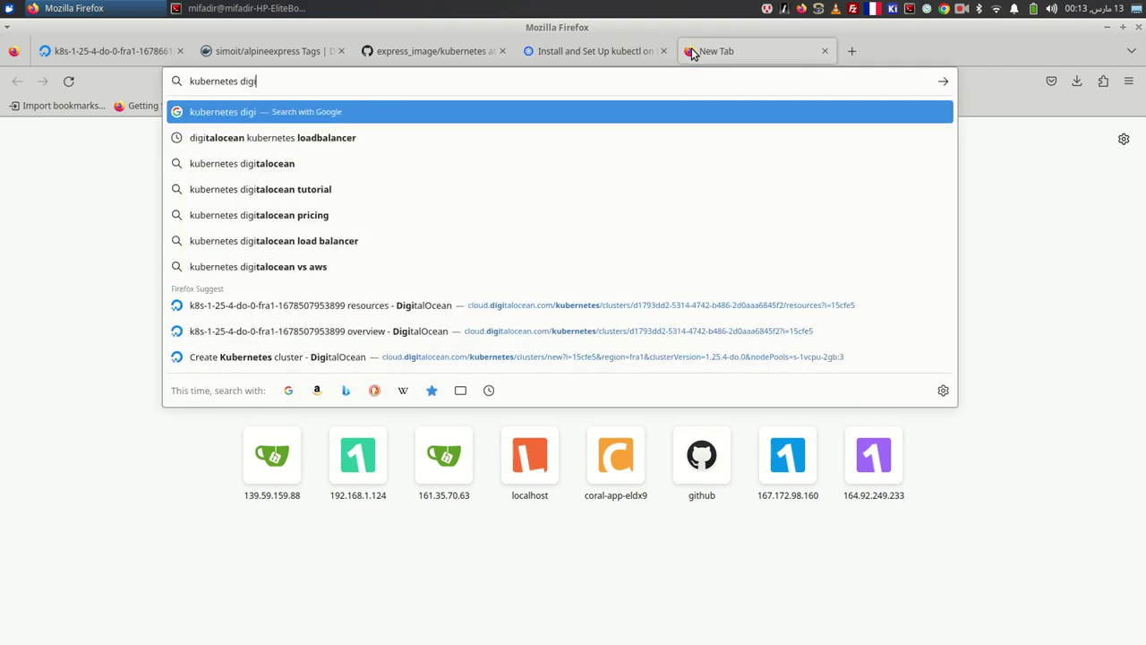
{"action": "key", "text": "Down"}
{"action": "key", "text": "Return"}
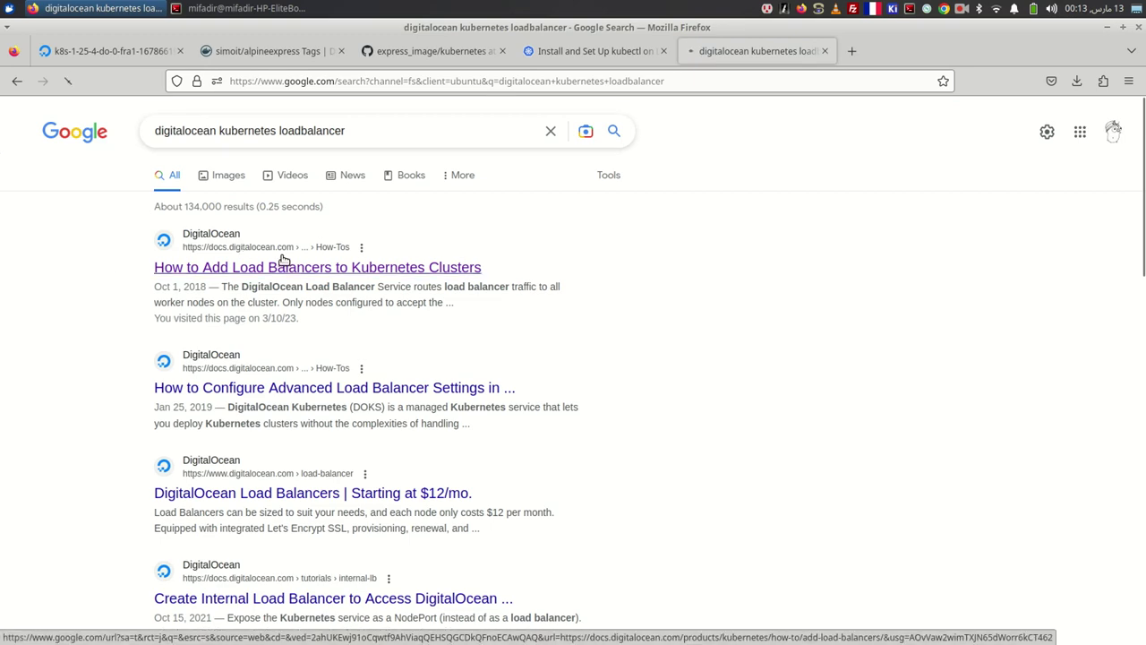
{"action": "left_click", "coordinate": [283, 264]}
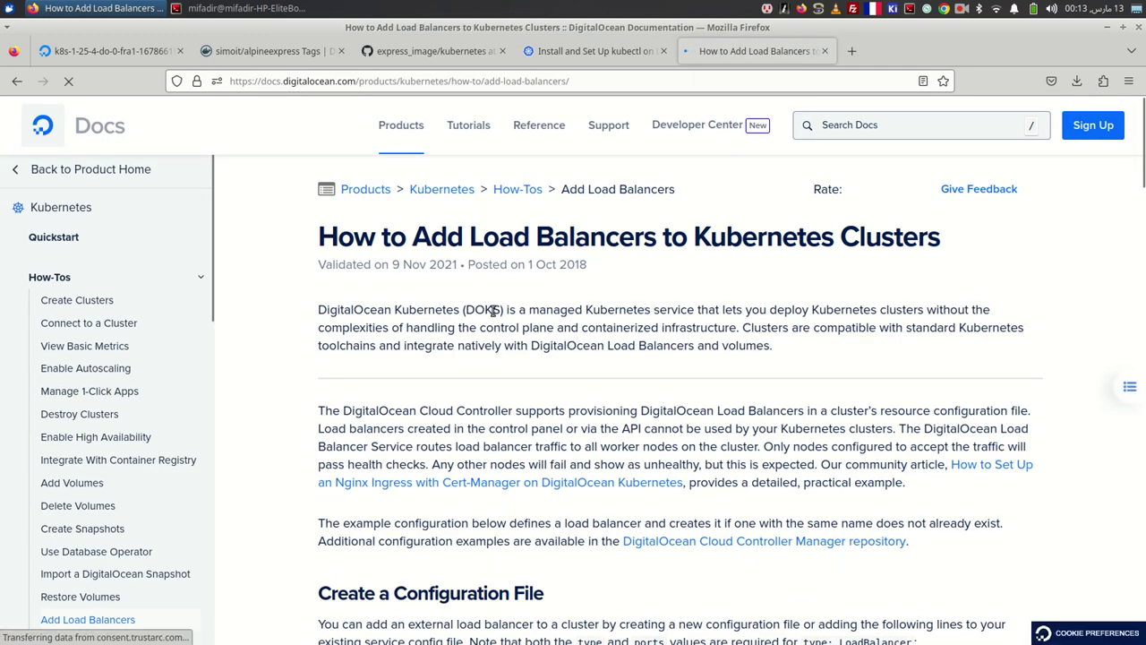
{"action": "scroll", "coordinate": [743, 307], "scroll_direction": "down", "scroll_amount": 5}
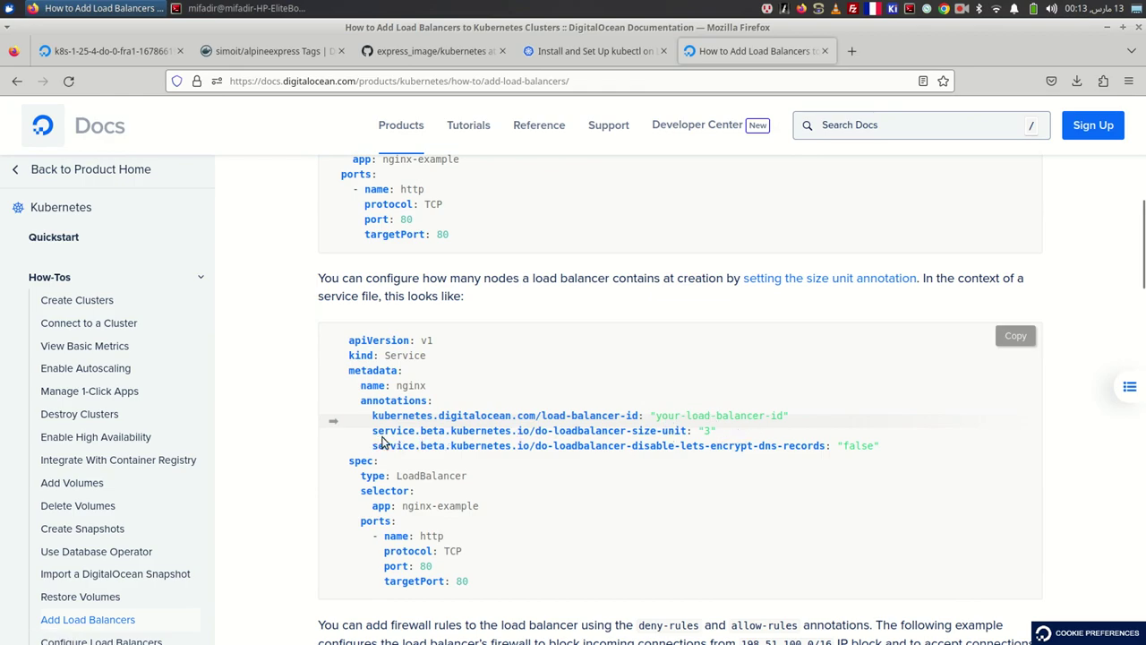
- Check the load-balancer-id annotation in the terminal's service definition, then return to the documentation example in Firefox
{"action": "key", "text": "alt+Tab"}
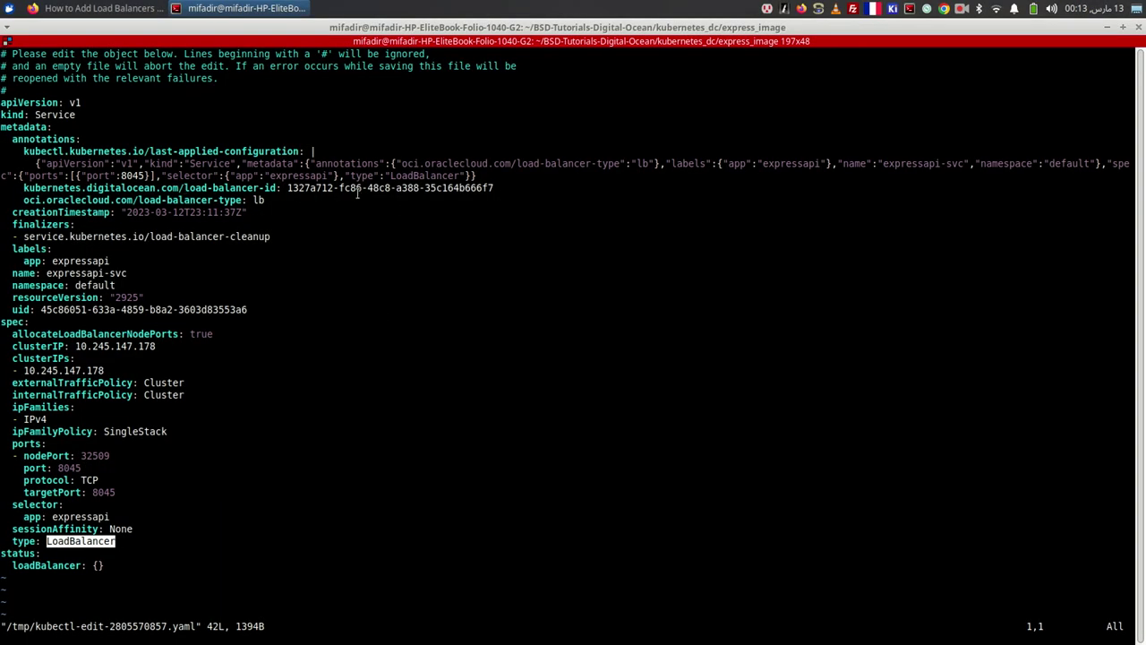
{"action": "double_click", "coordinate": [359, 190]}
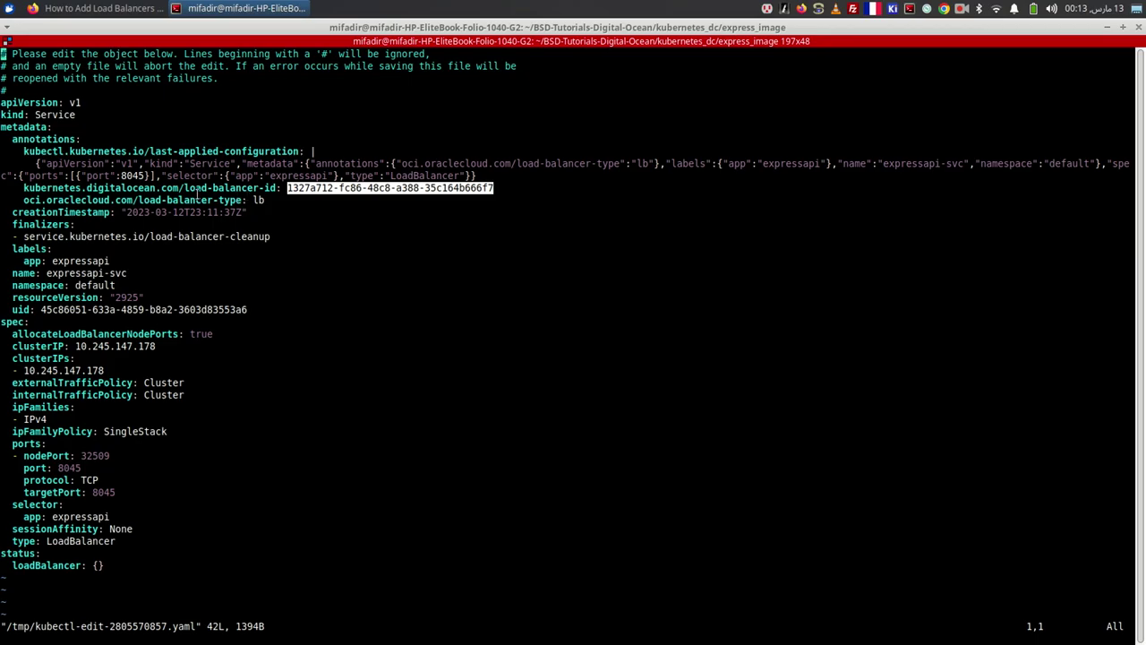
{"action": "key", "text": "alt+Tab"}
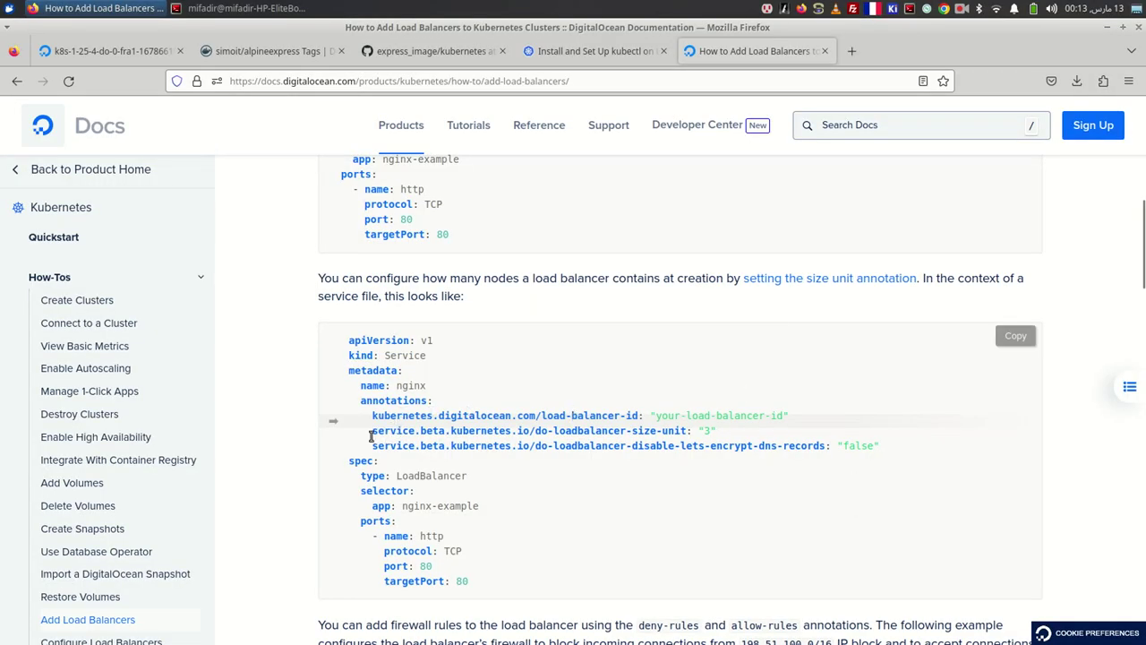
- Copy the do-loadbalancer-size-unit "3" and do-loadbalancer-disable-lets-encrypt-dns-records "false" annotation lines from the documentation example
{"action": "mouse_move", "coordinate": [371, 431]}
{"action": "left_mouse_down"}
{"action": "mouse_move", "coordinate": [684, 431]}
{"action": "mouse_move", "coordinate": [932, 450]}
{"action": "mouse_move", "coordinate": [929, 434]}
{"action": "mouse_move", "coordinate": [933, 448]}
{"action": "left_mouse_up"}
{"action": "key", "text": "ctrl+c"}
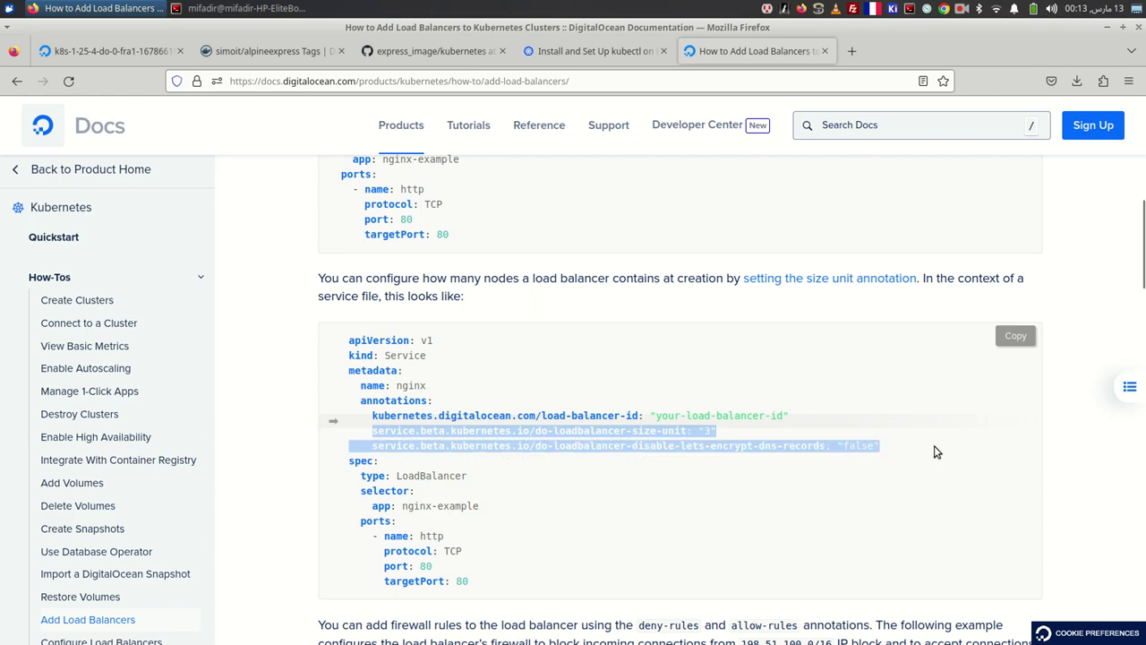
{"action": "right_click", "coordinate": [658, 431]}
{"action": "left_click", "coordinate": [699, 442]}
{"action": "key", "text": "alt+Tab"}
{"action": "key", "text": "alt+Tab"}
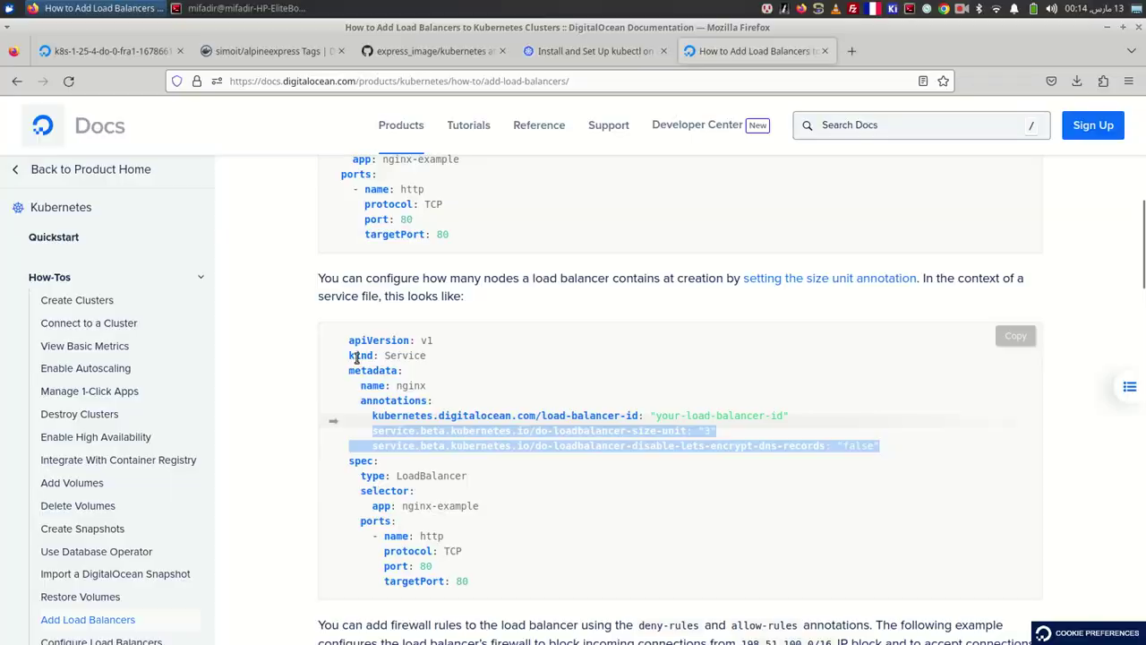
- In the terminal, paste the copied do-loadbalancer annotation lines below the load-balancer-id annotation, then save the service definition and exit the editor
{"action": "key", "text": "alt+Tab"}
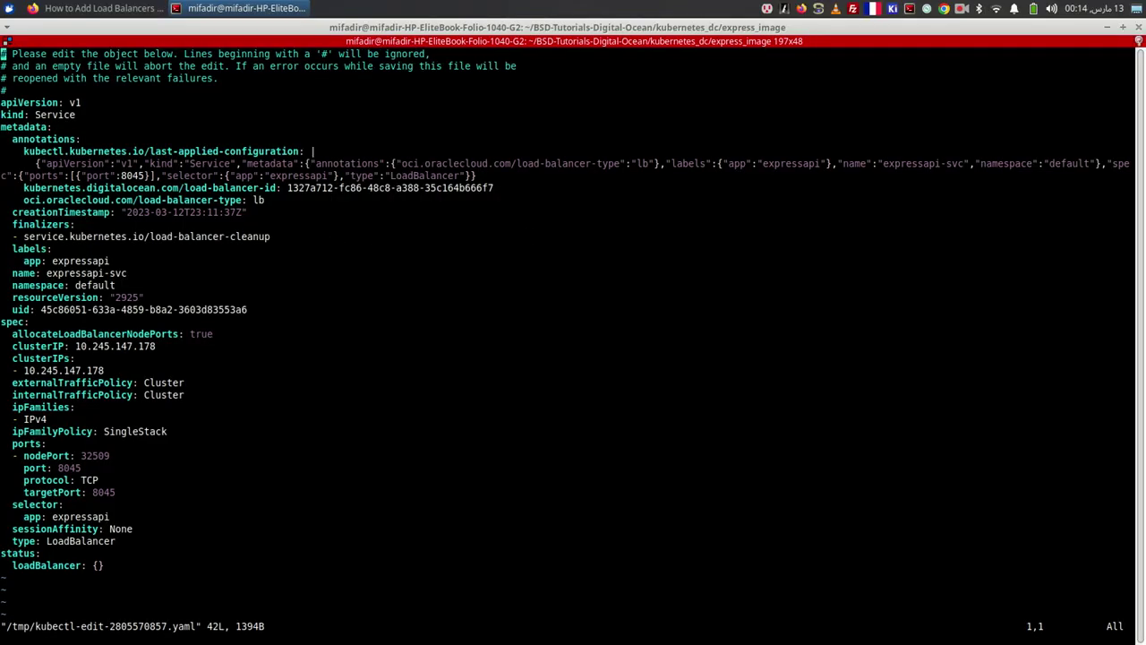
{"action": "key", "text": "Down"}
{"action": "key", "text": "Down"}
{"action": "key", "text": "Down"}
{"action": "key", "text": "Down"}
{"action": "key", "text": "Down"}
{"action": "key", "text": "Down"}
{"action": "key", "text": "Down"}
{"action": "key", "text": "Down"}
{"action": "key", "text": "Down"}
{"action": "key", "text": "Down"}
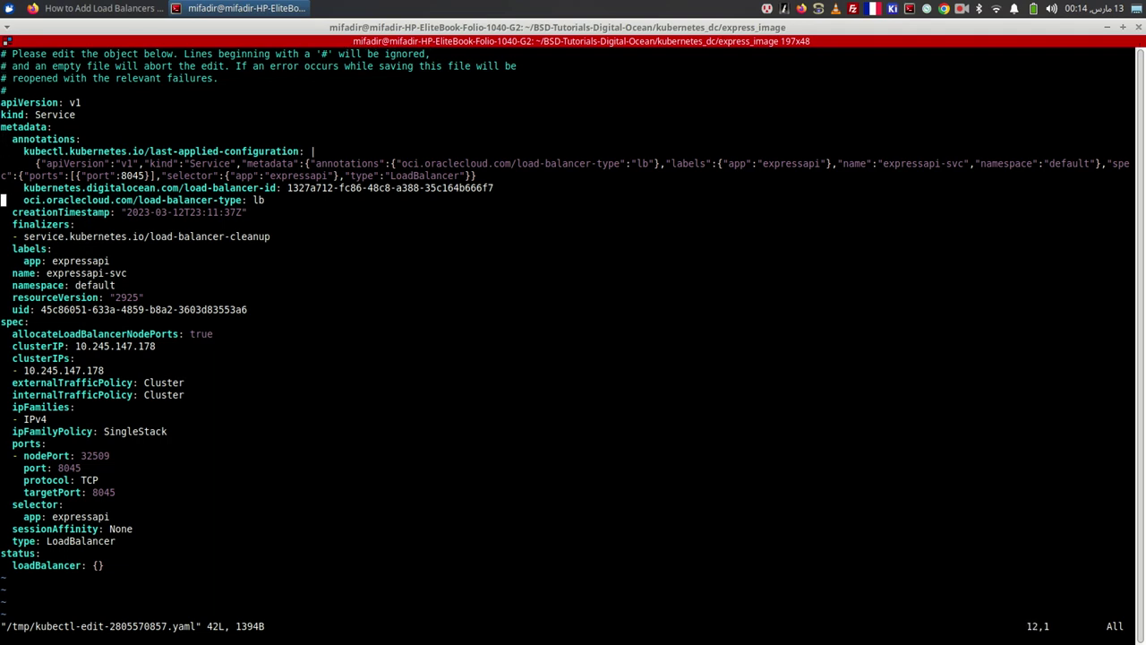
{"action": "key", "text": "o"}
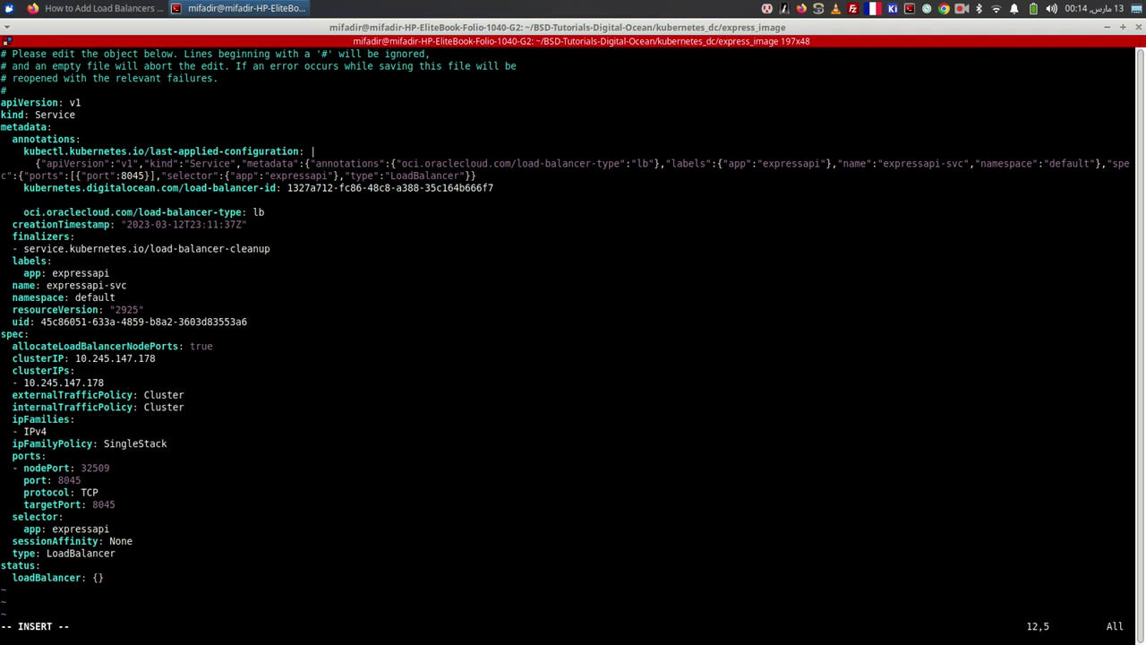
{"action": "right_click", "coordinate": [463, 302]}
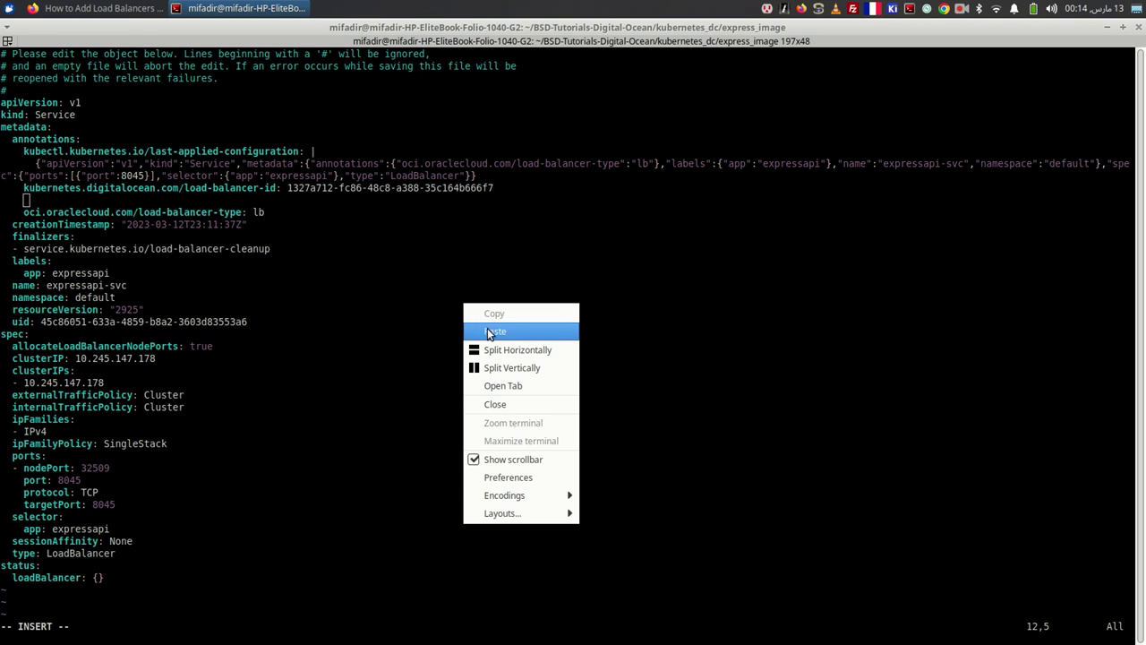
{"action": "left_click", "coordinate": [495, 332]}
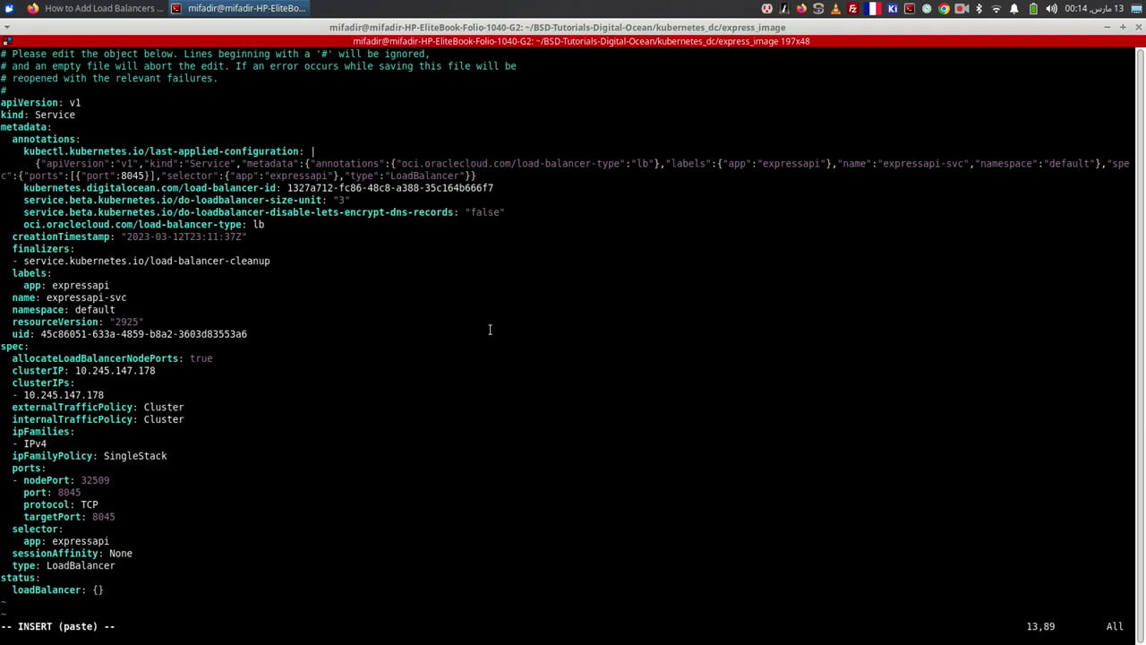
{"action": "key", "text": "Escape"}
{"action": "key", "text": "Escape"}
{"action": "type", "text": ":wq"}
{"action": "key", "text": "Return"}
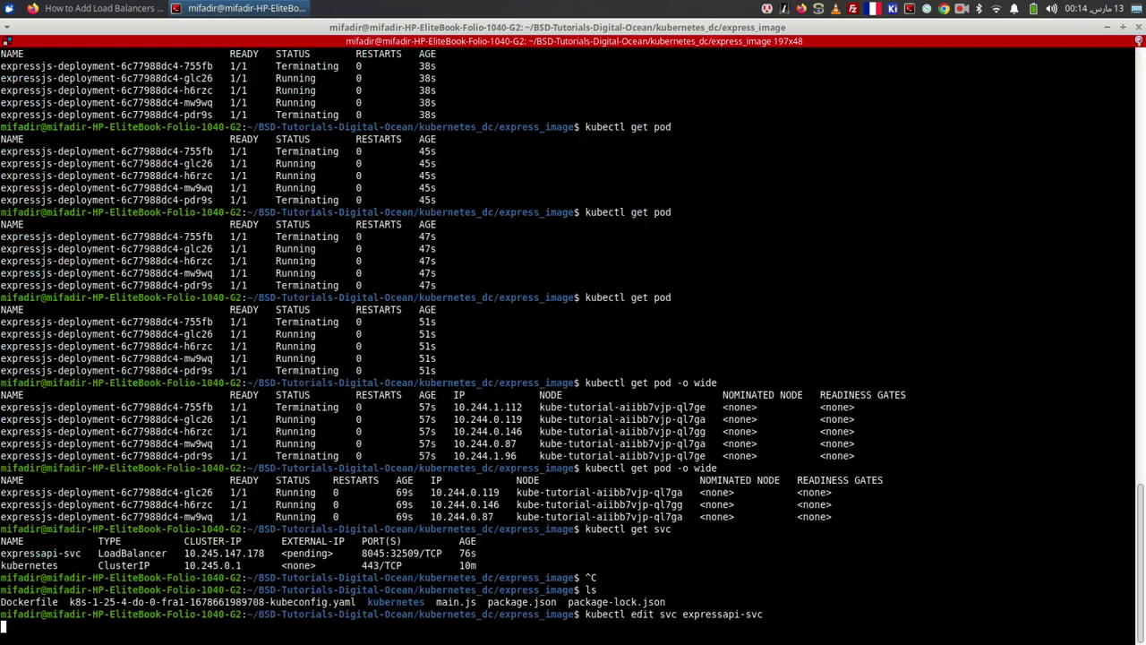
- Run kubectl get svc repeatedly to check whether expressapi-svc has received an external IP
{"action": "key", "text": "Up"}
{"action": "key", "text": "ctrl+u"}
{"action": "type", "text": "kubectl get svc"}
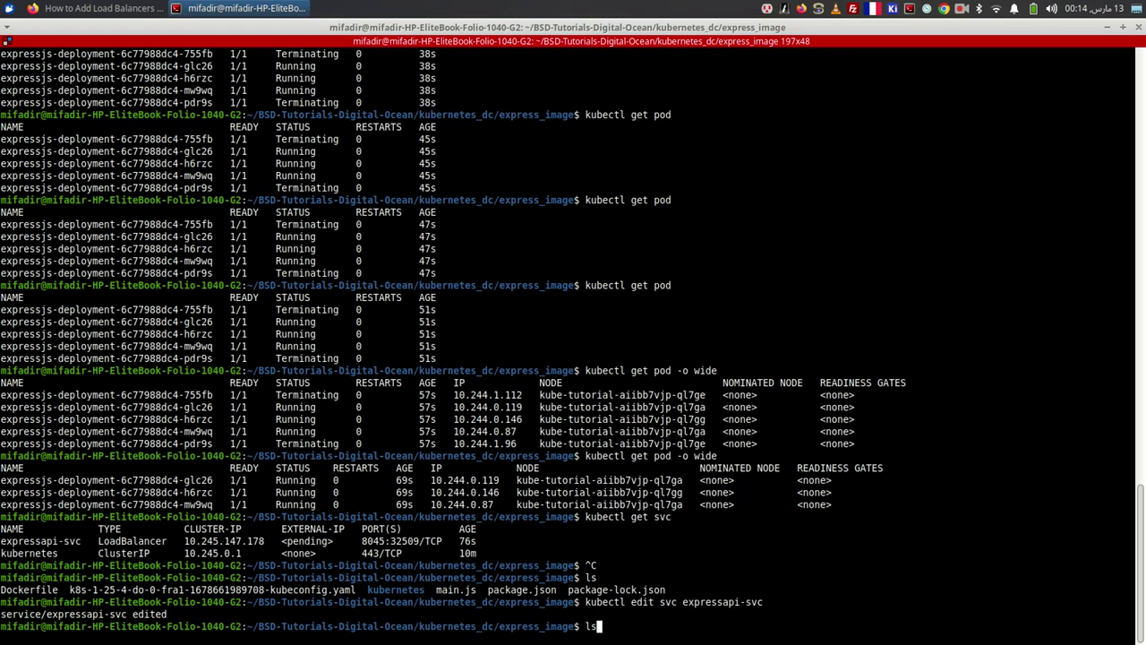
{"action": "key", "text": "Return"}
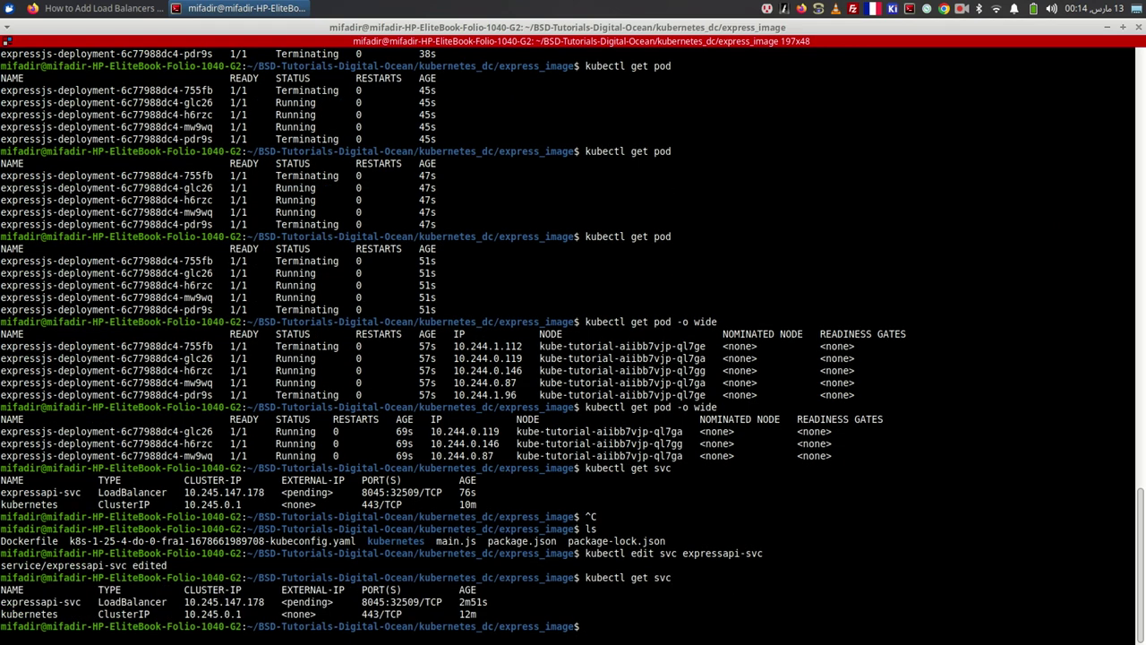
{"action": "key", "text": "Up"}
{"action": "key", "text": "Return"}
{"action": "key", "text": "Up"}
{"action": "key", "text": "Return"}
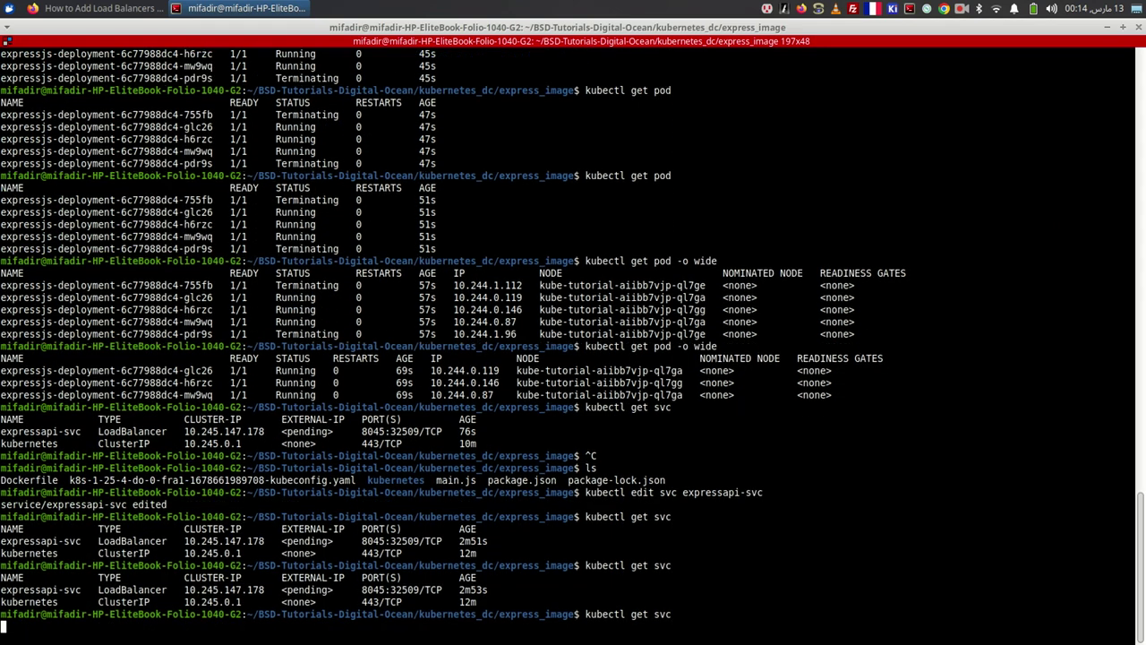
{"action": "key", "text": "Up"}
{"action": "key", "text": "Return"}
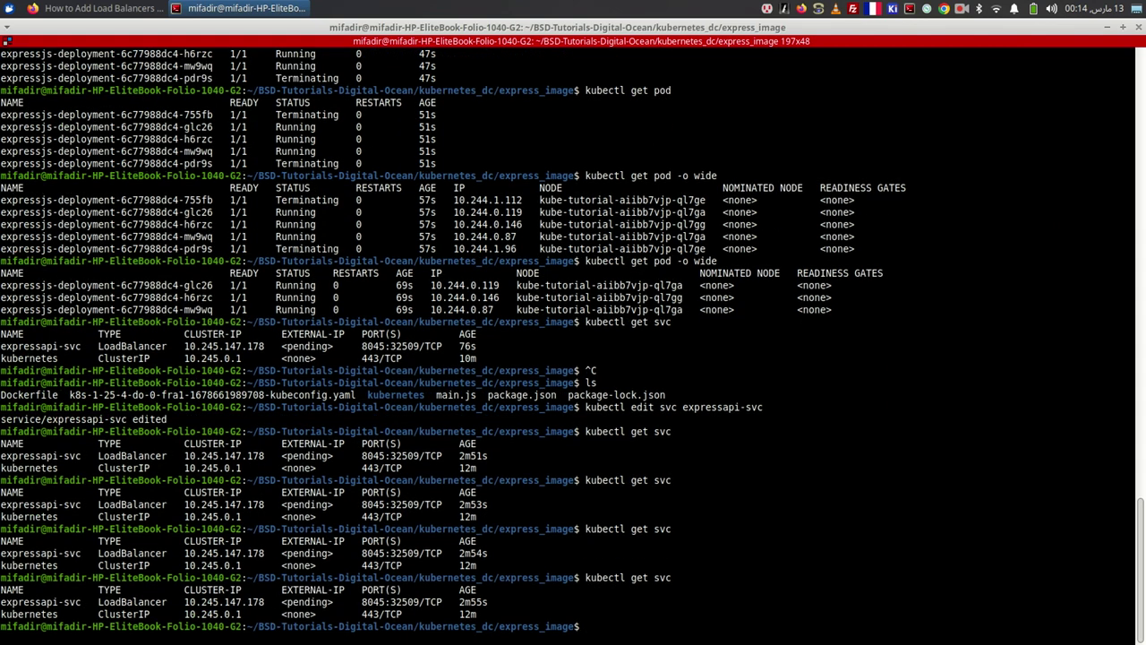
{"action": "key", "text": "Up"}
{"action": "key", "text": "Return"}
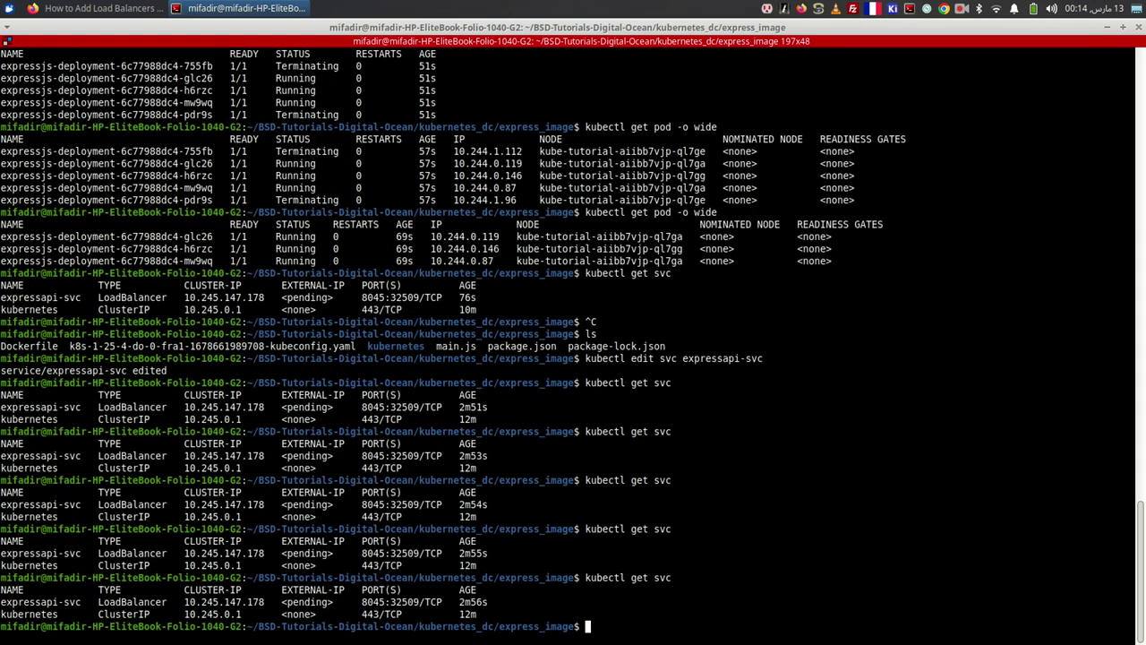
{"action": "key", "text": "Up"}
{"action": "key", "text": "Return"}
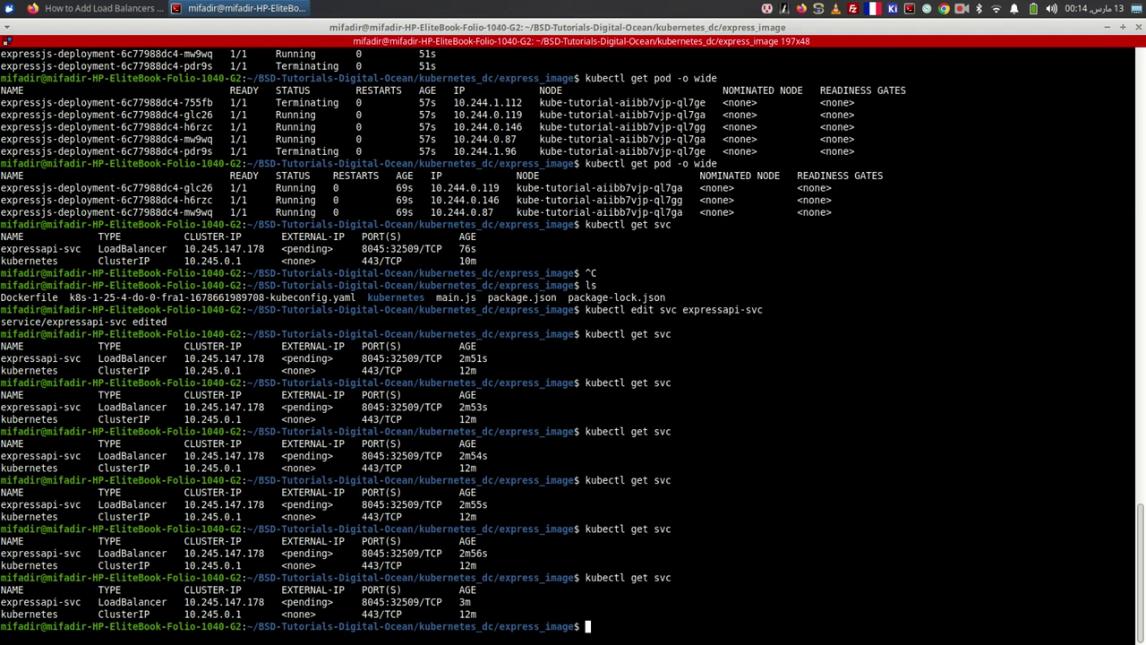
{"action": "key", "text": "Up"}
{"action": "key", "text": "Return"}
- Reopen expressapi-svc with kubectl edit, review its annotations, and quit the editor without making changes
{"action": "key", "text": "Up"}
{"action": "key", "text": "Up"}
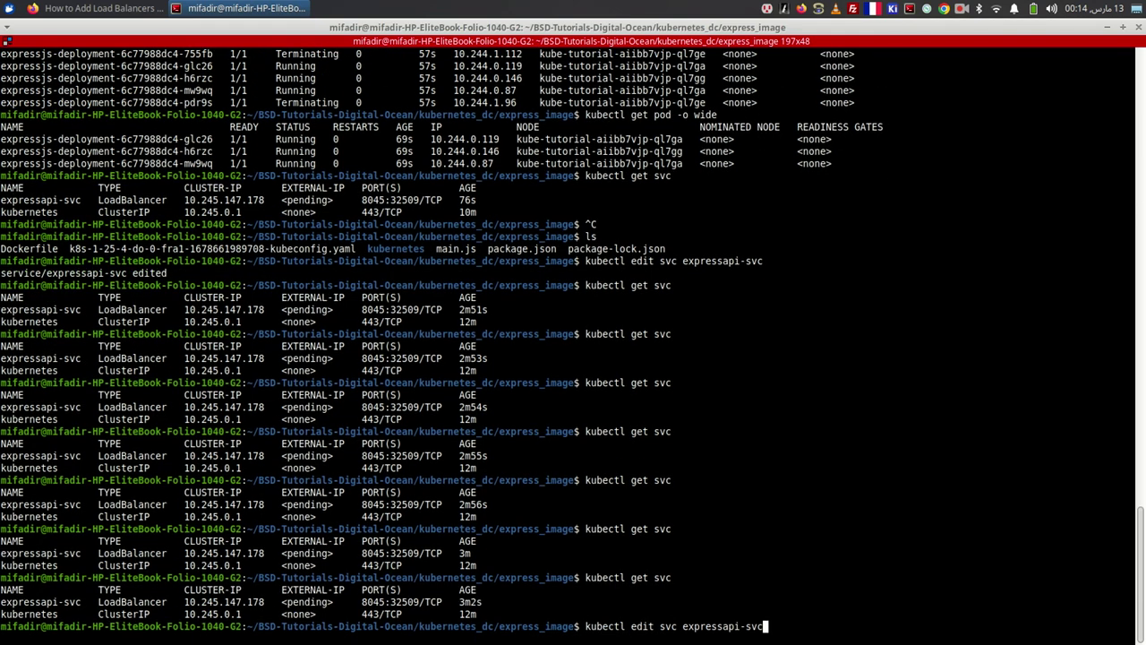
{"action": "key", "text": "Return"}
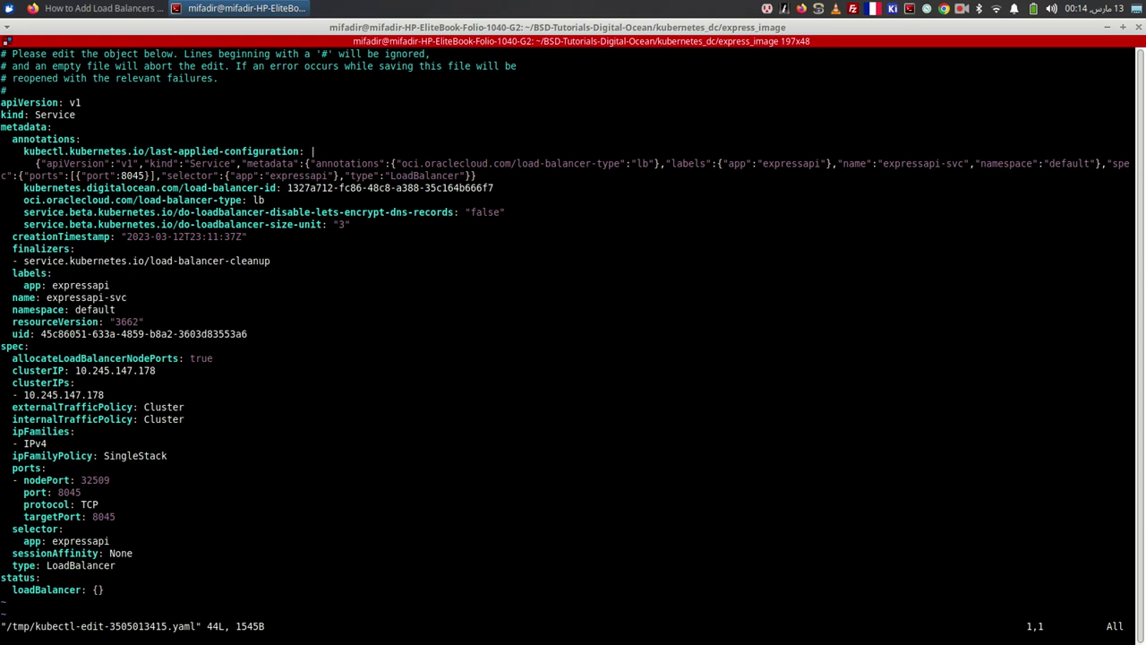
{"action": "key", "text": "Down"}
{"action": "key", "text": "Down"}
{"action": "key", "text": "Down"}
{"action": "key", "text": "Down"}
{"action": "key", "text": "Down"}
{"action": "key", "text": "Down"}
{"action": "key", "text": "Down"}
{"action": "key", "text": "Down"}
{"action": "key", "text": "Down"}
{"action": "key", "text": "Down"}
{"action": "key", "text": "Down"}
{"action": "key", "text": "Down"}
{"action": "key", "text": "Down"}
{"action": "key", "text": "Down"}
{"action": "key", "text": "Down"}
{"action": "type", "text": ":"}
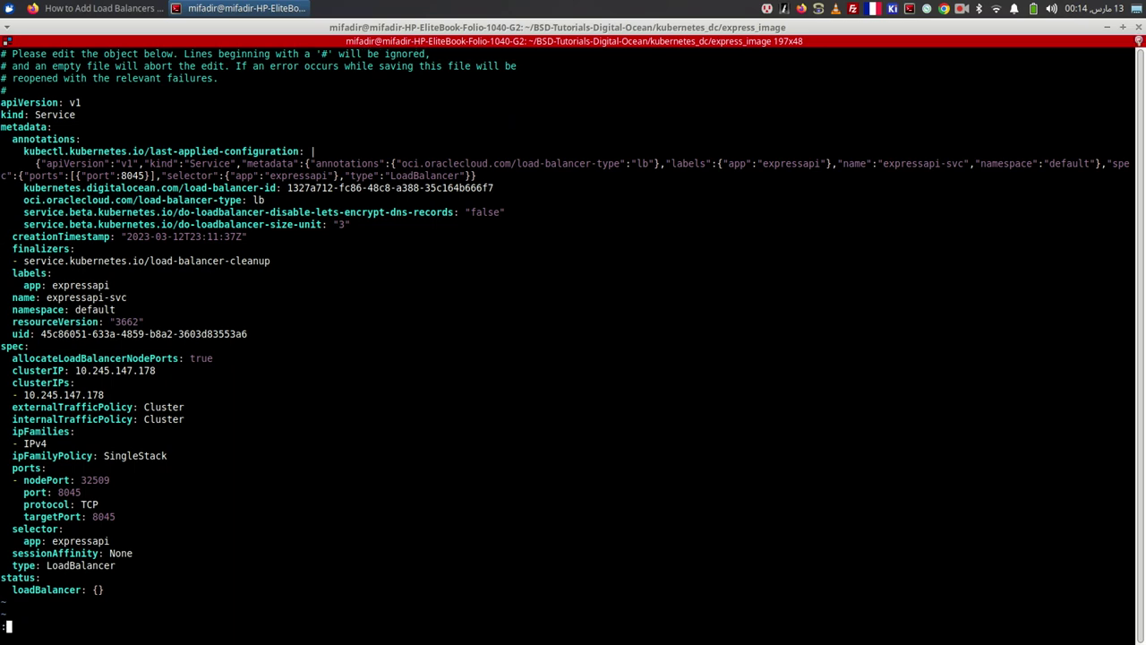
{"action": "type", "text": "q"}
{"action": "key", "text": "Return"}
- List the services several more times with kubectl get svc, watching the EXTERNAL-IP of expressapi-svc
{"action": "key", "text": "Up"}
{"action": "key", "text": "Up"}
{"action": "key", "text": "Return"}
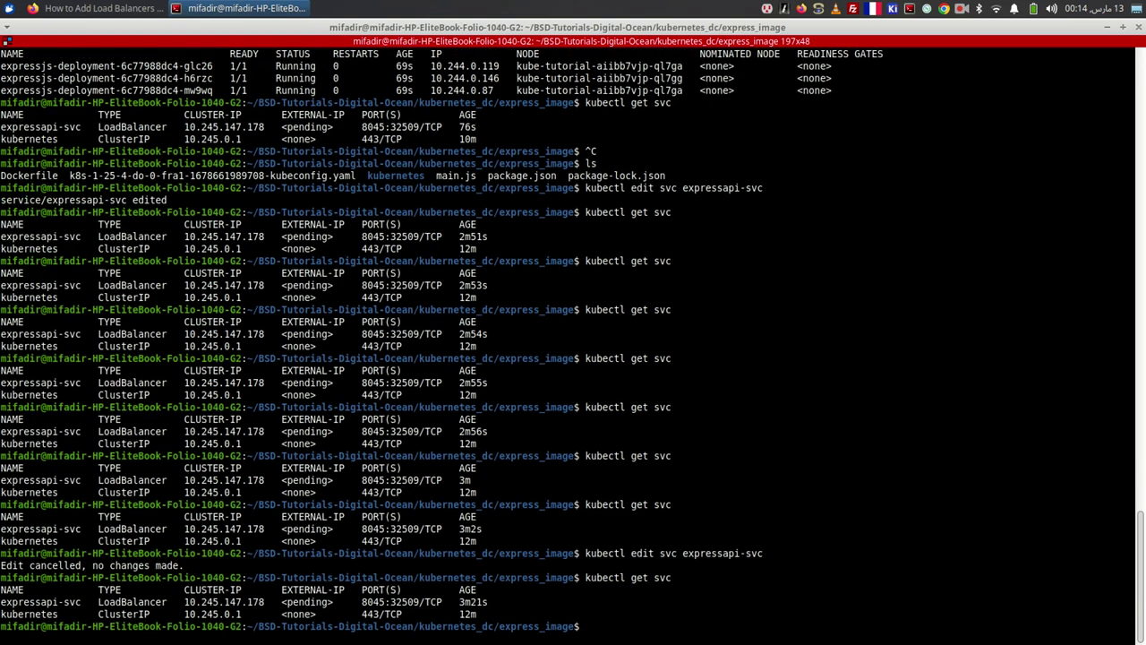
{"action": "key", "text": "Up"}
{"action": "key", "text": "Return"}
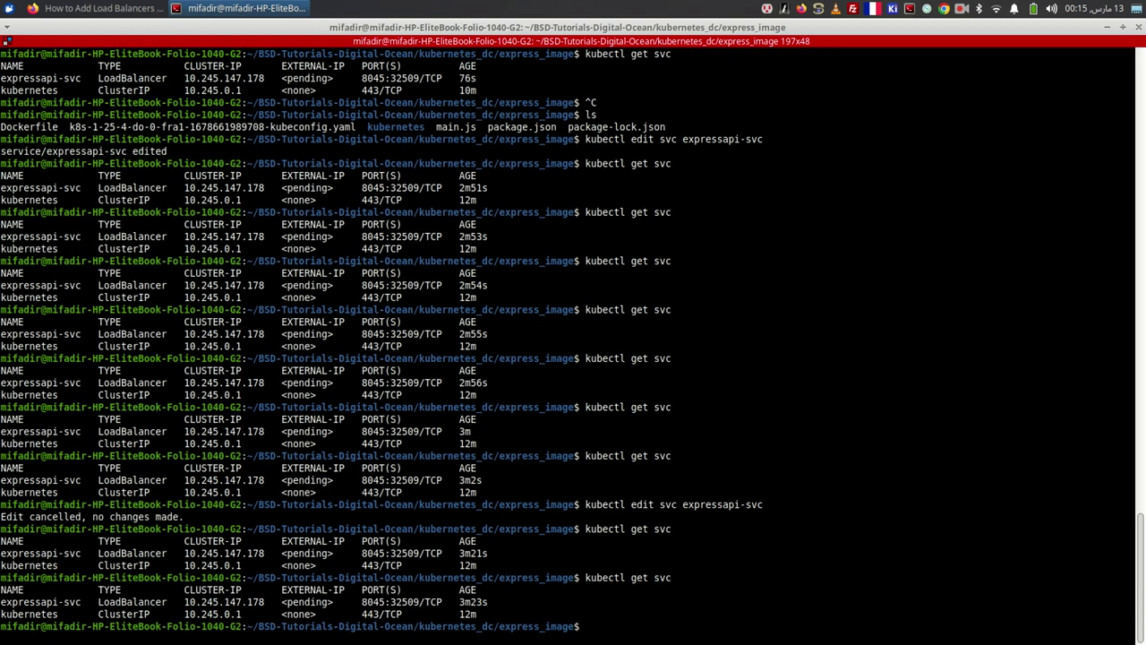
{"action": "key", "text": "Up"}
{"action": "key", "text": "Return"}
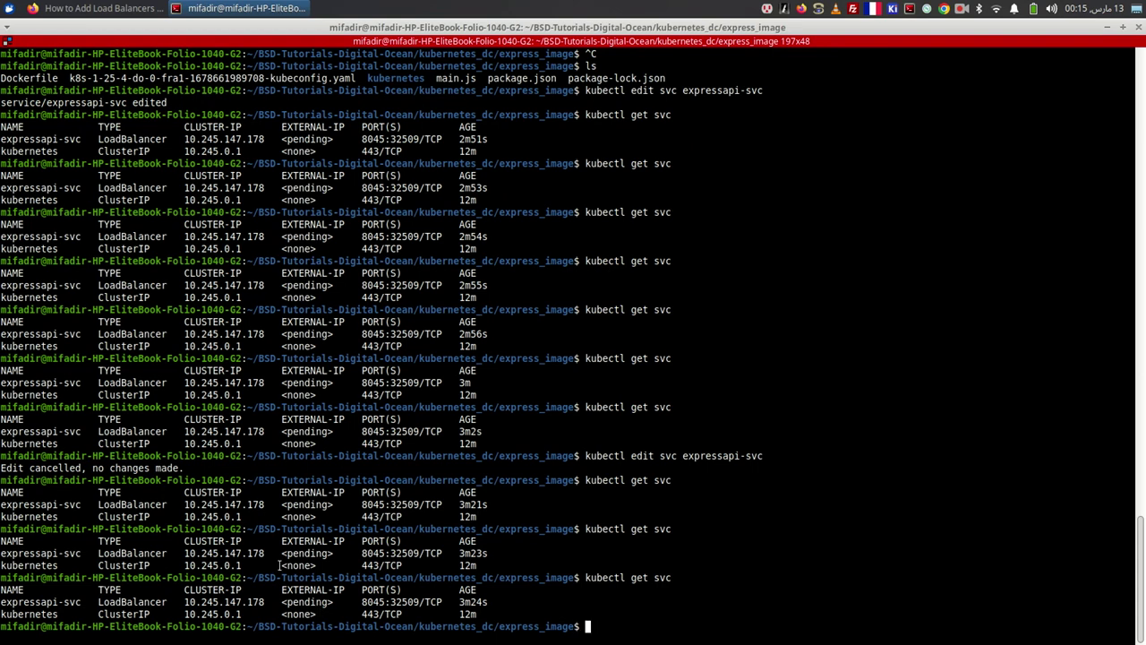
{"action": "key", "text": "Up"}
{"action": "key", "text": "Return"}
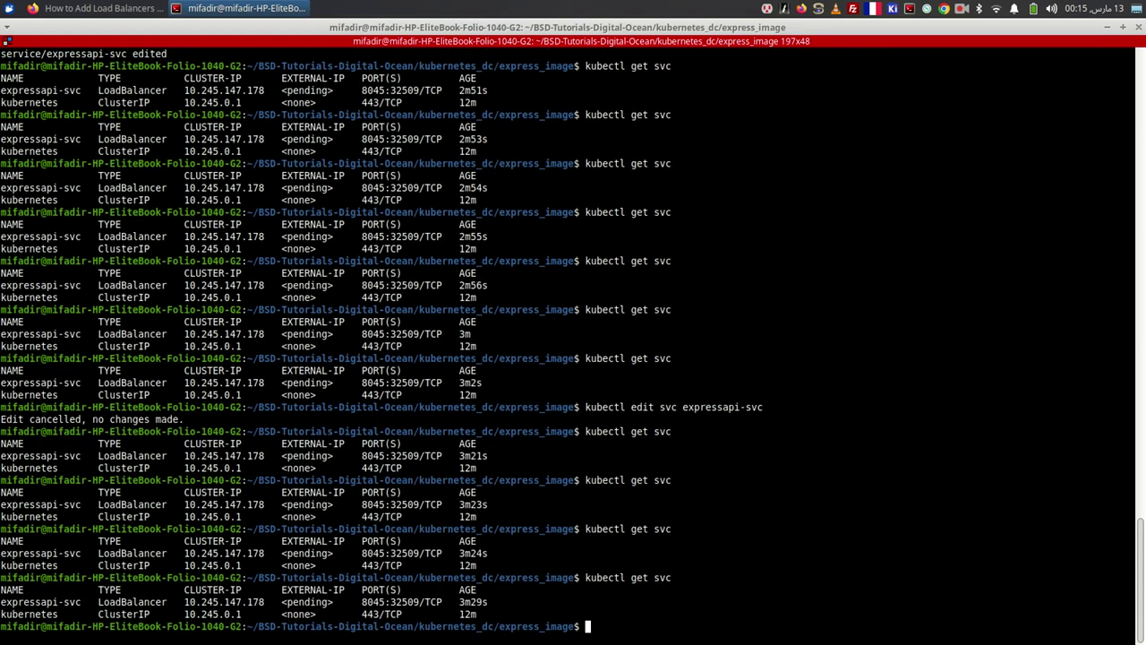
- List the deployments with kubectl get deployment and highlight the expressjs-deployment name
{"action": "type", "text": "kubectl get deployment"}
{"action": "key", "text": "Return"}
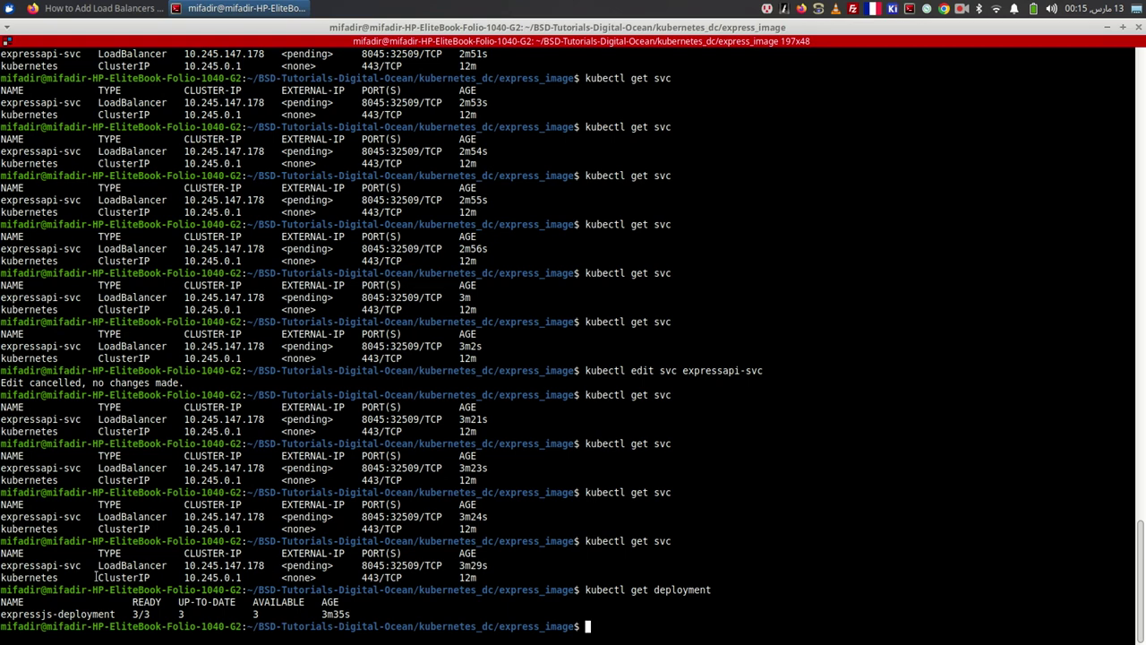
{"action": "double_click", "coordinate": [49, 614]}
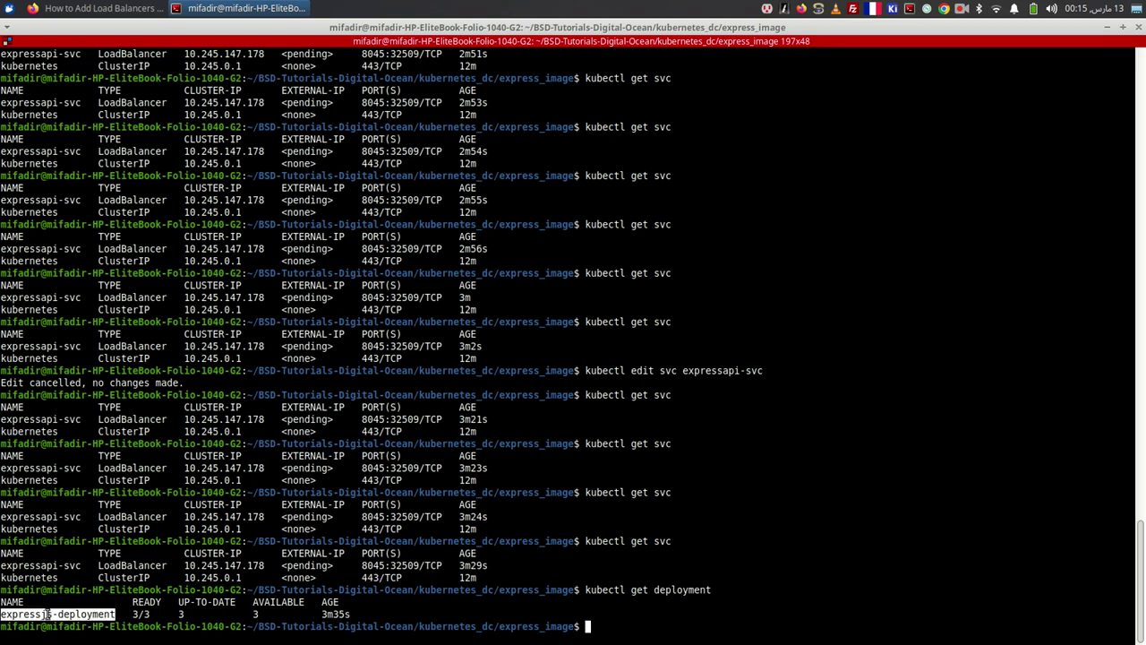
- Keep rechecking the external IP of expressapi-svc with kubectl get svc, glancing at the load balancer guide in Firefox between checks
{"action": "key", "text": "Up"}
{"action": "key", "text": "Up"}
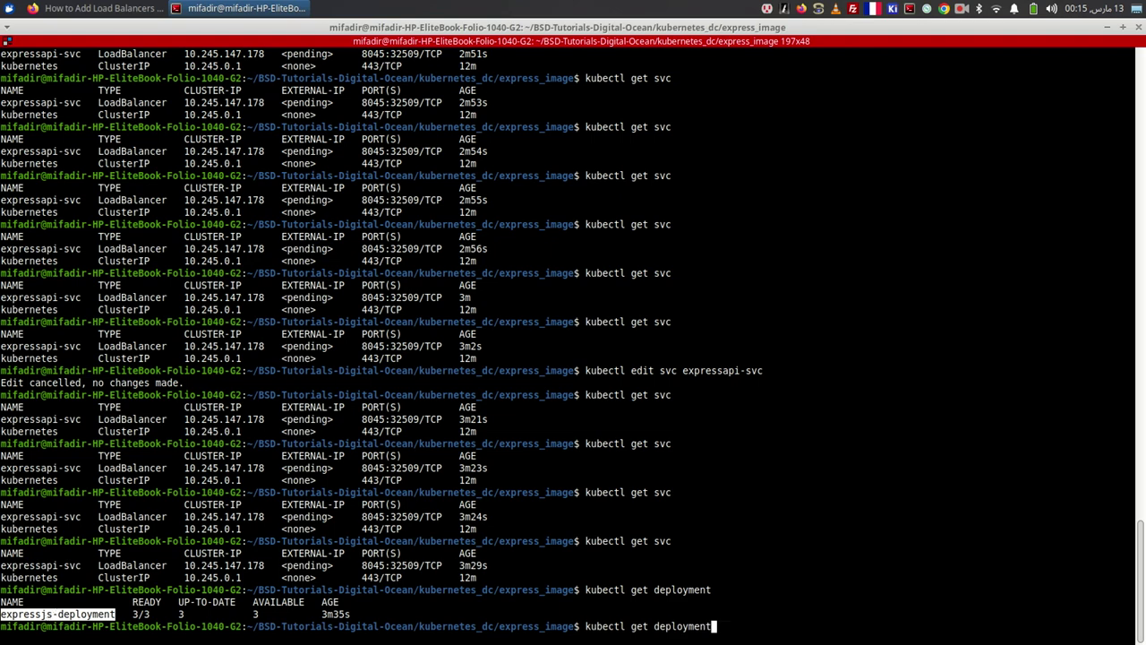
{"action": "key", "text": "Return"}
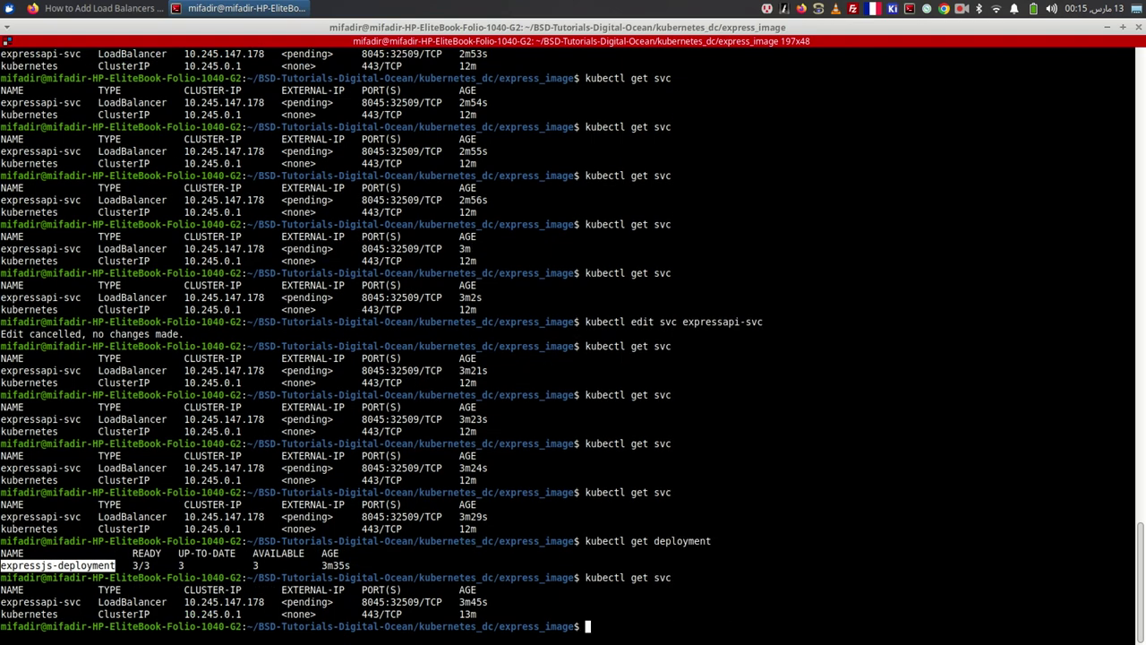
{"action": "key", "text": "Up"}
{"action": "key", "text": "Return"}
{"action": "key", "text": "Up"}
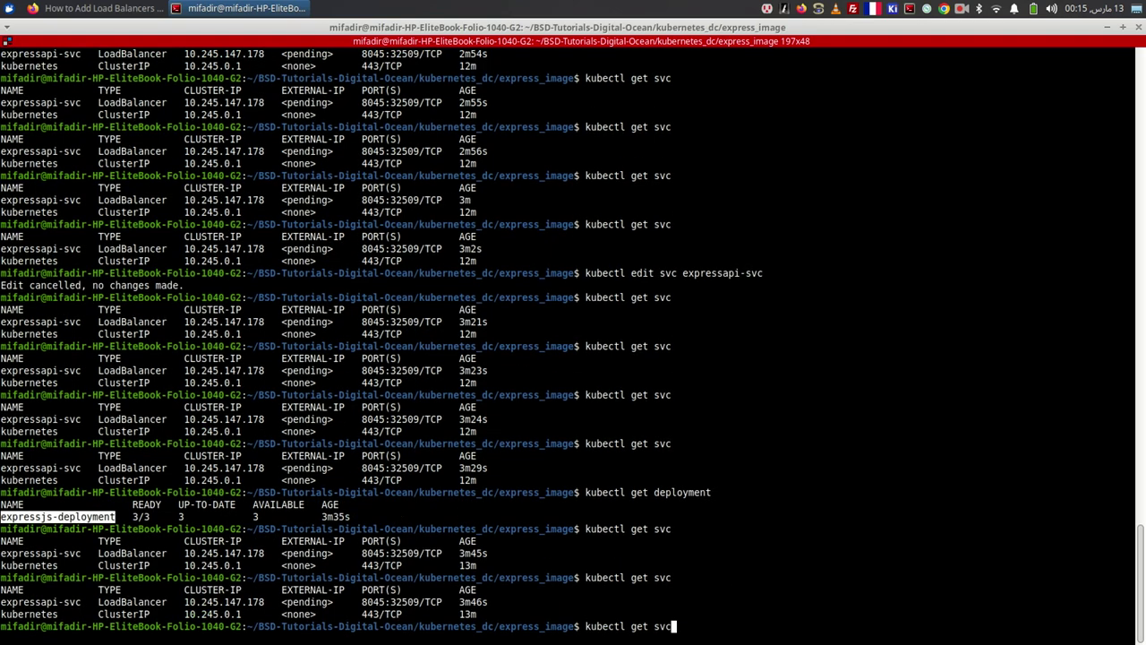
{"action": "key", "text": "Return"}
{"action": "key", "text": "alt+Tab"}
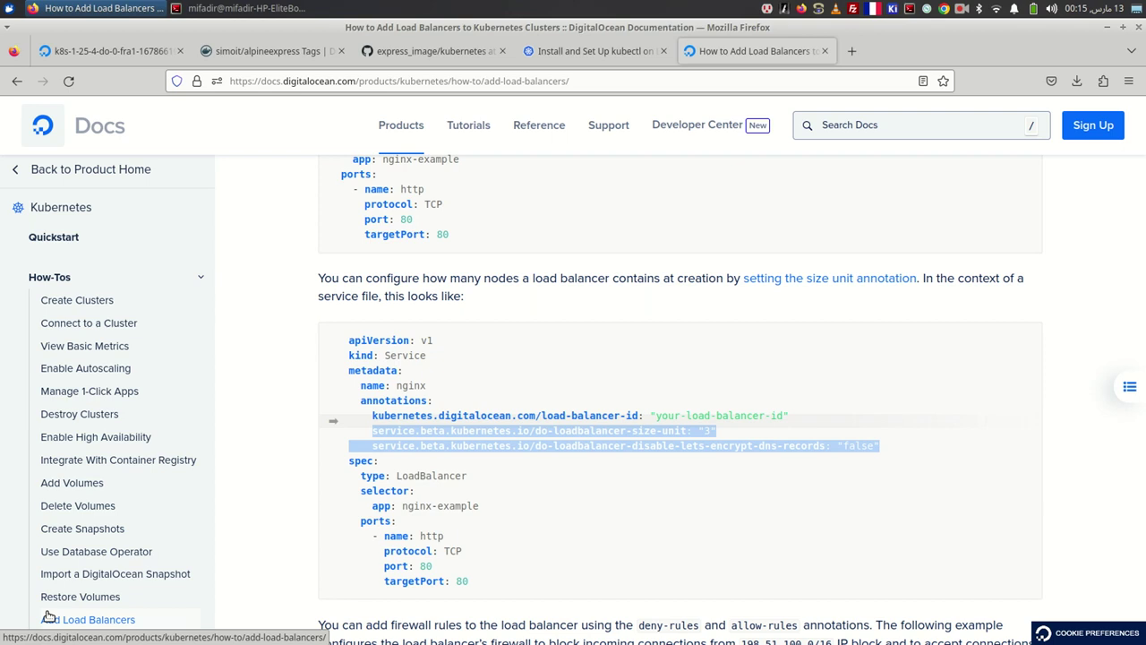
{"action": "key", "text": "alt+Tab"}
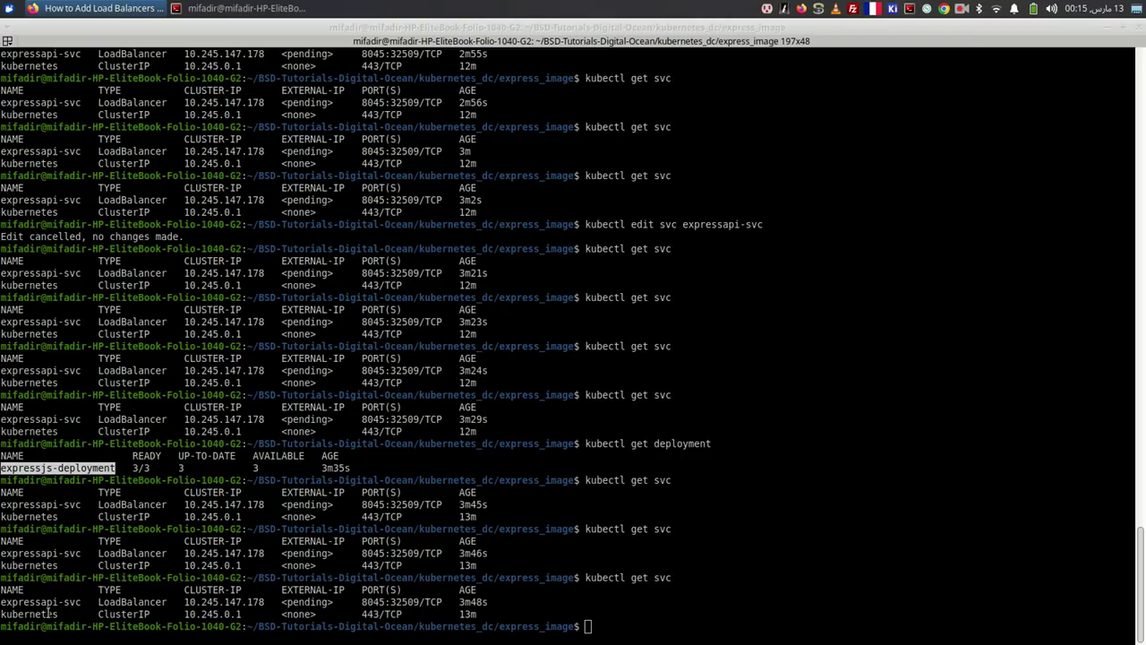
{"action": "key", "text": "Up"}
{"action": "key", "text": "Return"}
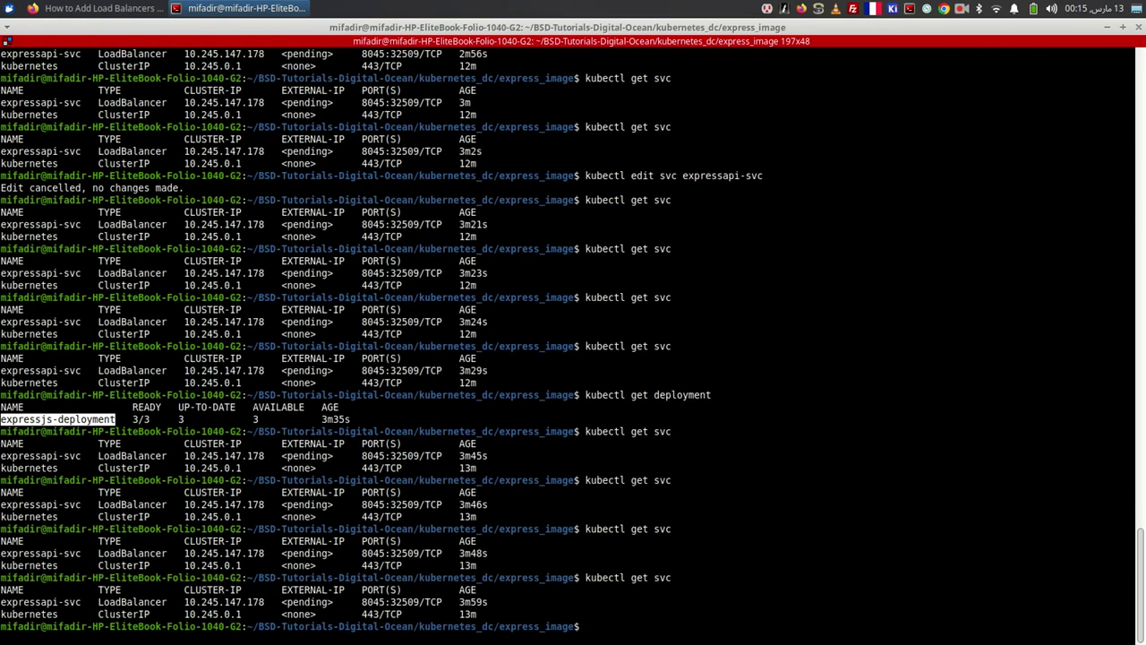
{"action": "key", "text": "Up"}
{"action": "key", "text": "Return"}
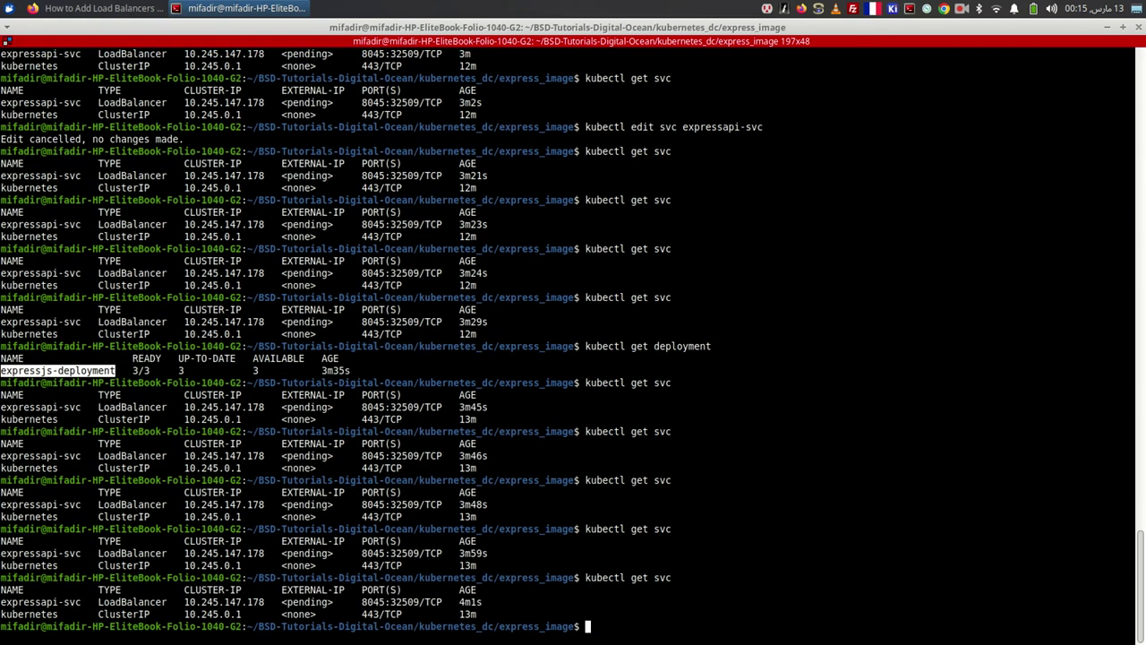
{"action": "key", "text": "Up"}
{"action": "key", "text": "Return"}
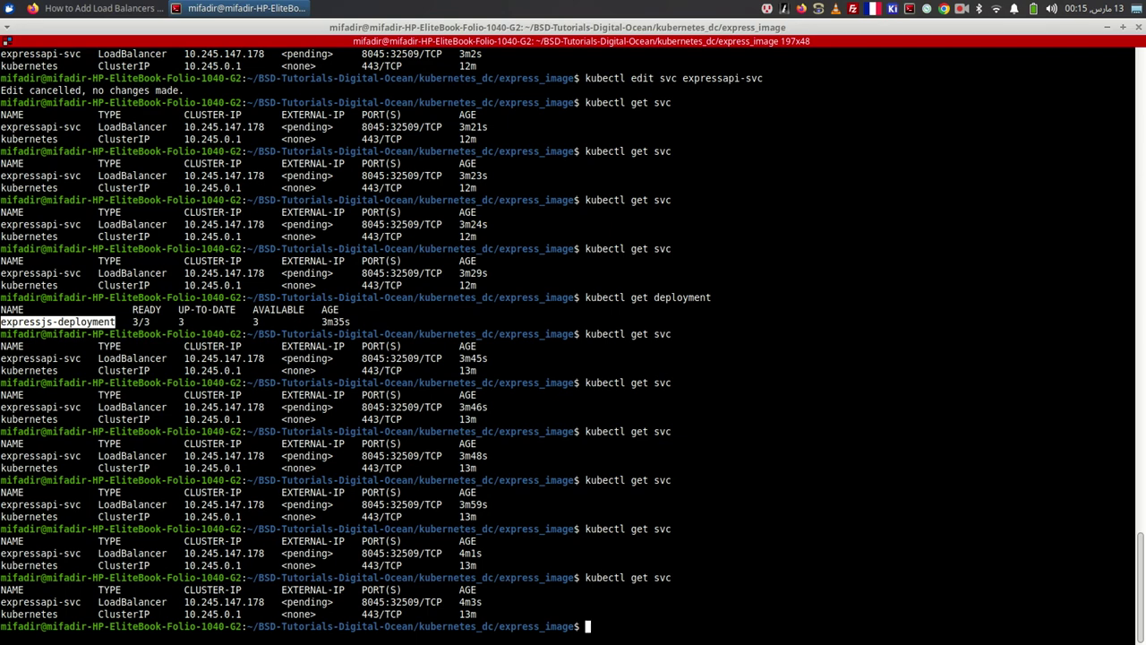
- Open expressapi-svc with kubectl edit again and compare its annotations with the documentation example in Firefox, then return to the terminal
{"action": "key", "text": "Up"}
{"action": "key", "text": "Up"}
{"action": "key", "text": "Down"}
{"action": "key", "text": "Up"}
{"action": "key", "text": "Up"}
{"action": "key", "text": "Up"}
{"action": "key", "text": "Return"}
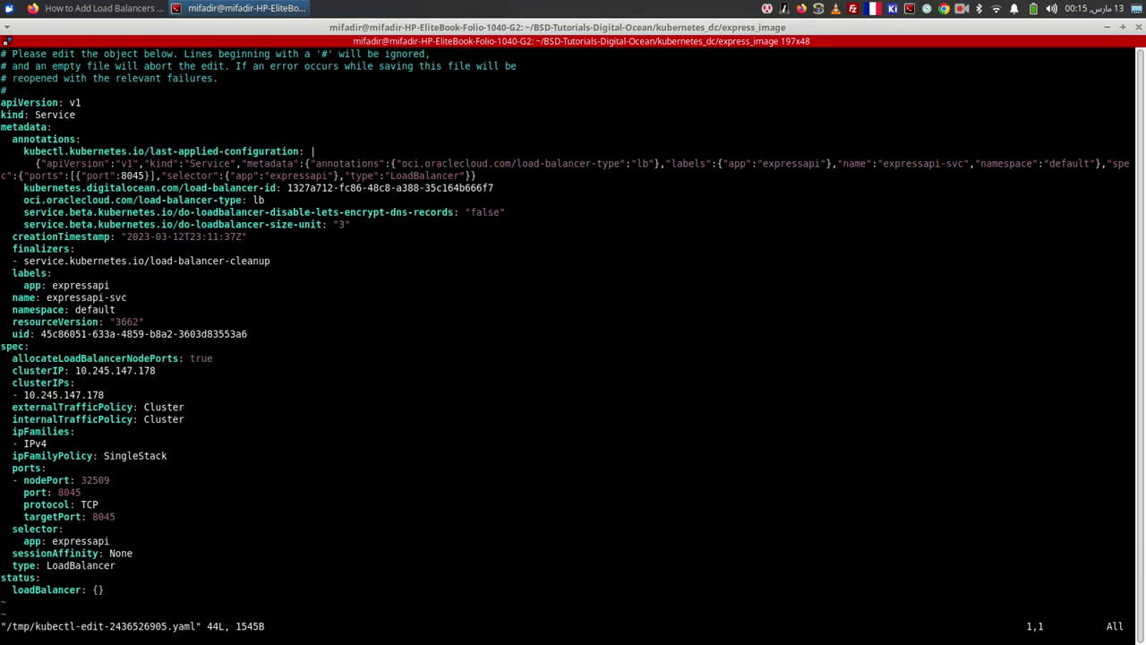
{"action": "key", "text": "alt+Tab"}
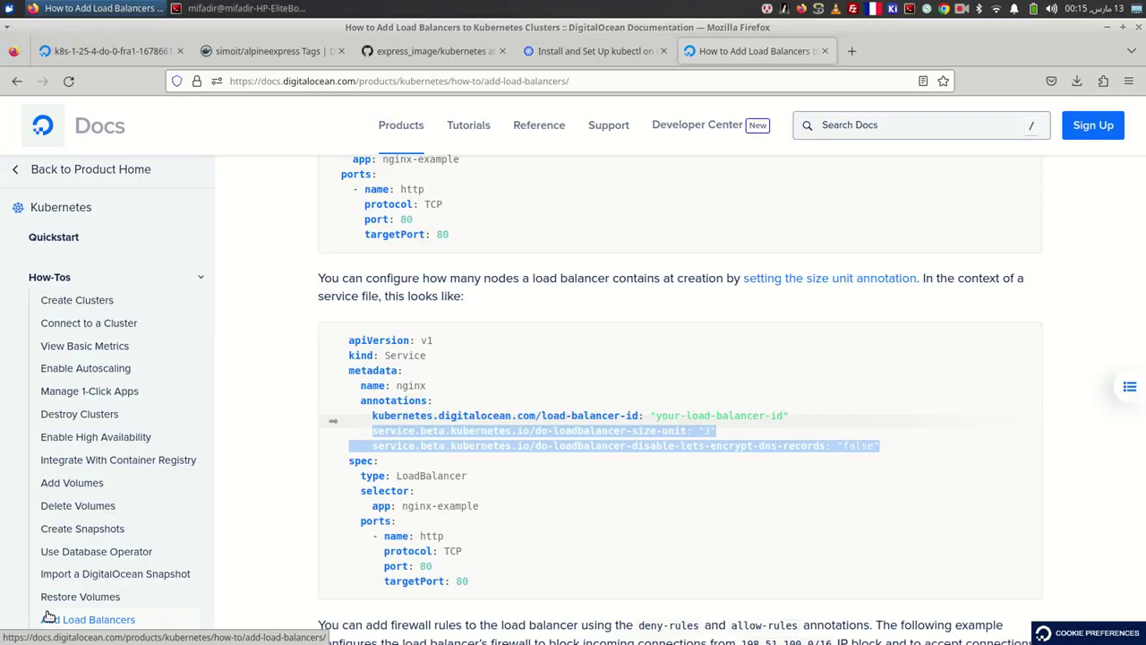
{"action": "key", "text": "alt+Tab"}
- Comment out the oci.oraclecloud.com/load-balancer-type: lb annotation with #, then save the service definition and exit the editor
{"action": "key", "text": "Down"}
{"action": "key", "text": "Down"}
{"action": "key", "text": "Down"}
{"action": "key", "text": "Down"}
{"action": "key", "text": "Down"}
{"action": "key", "text": "Down"}
{"action": "key", "text": "Down"}
{"action": "key", "text": "Down"}
{"action": "key", "text": "Down"}
{"action": "key", "text": "Down"}
{"action": "key", "text": "Down"}
{"action": "key", "text": "Down"}
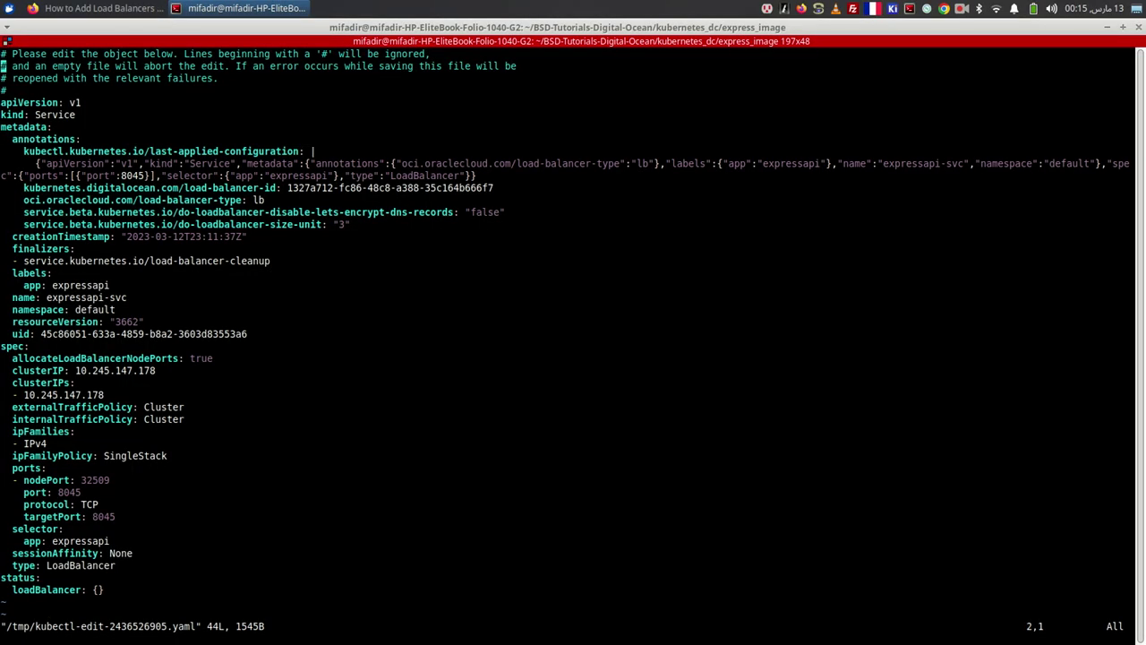
{"action": "key", "text": "Right"}
{"action": "key", "text": "Up"}
{"action": "key", "text": "Right"}
{"action": "key", "text": "Right"}
{"action": "key", "text": "Right"}
{"action": "type", "text": "i"}
{"action": "type", "text": "#"}
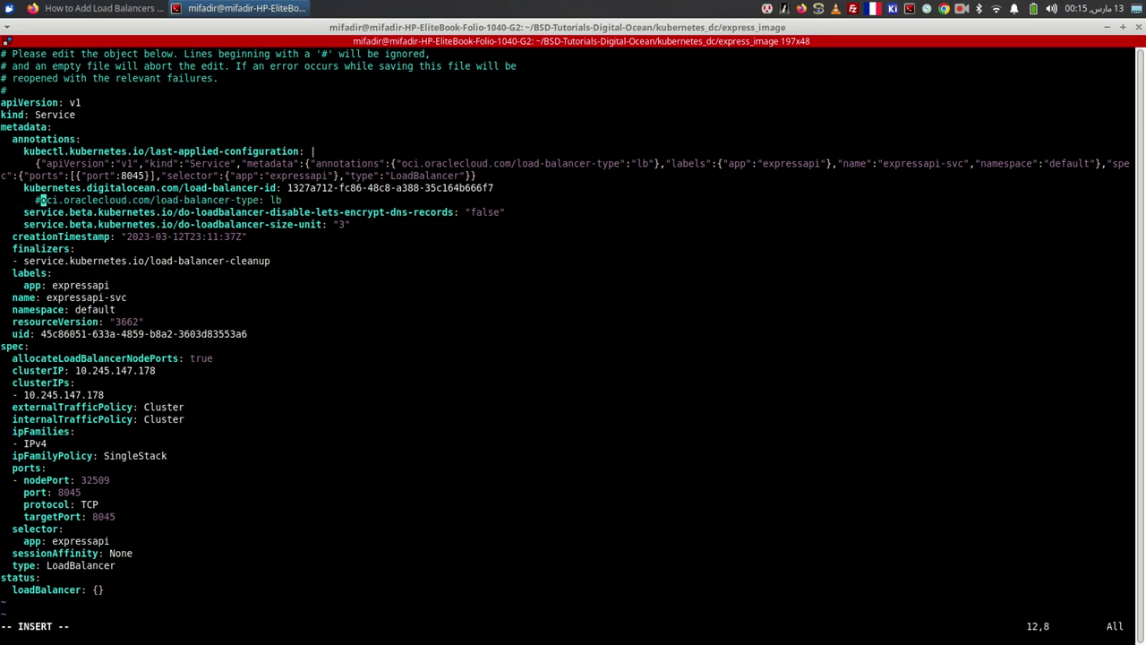
{"action": "key", "text": "Escape"}
{"action": "type", "text": ":wq"}
{"action": "key", "text": "Return"}
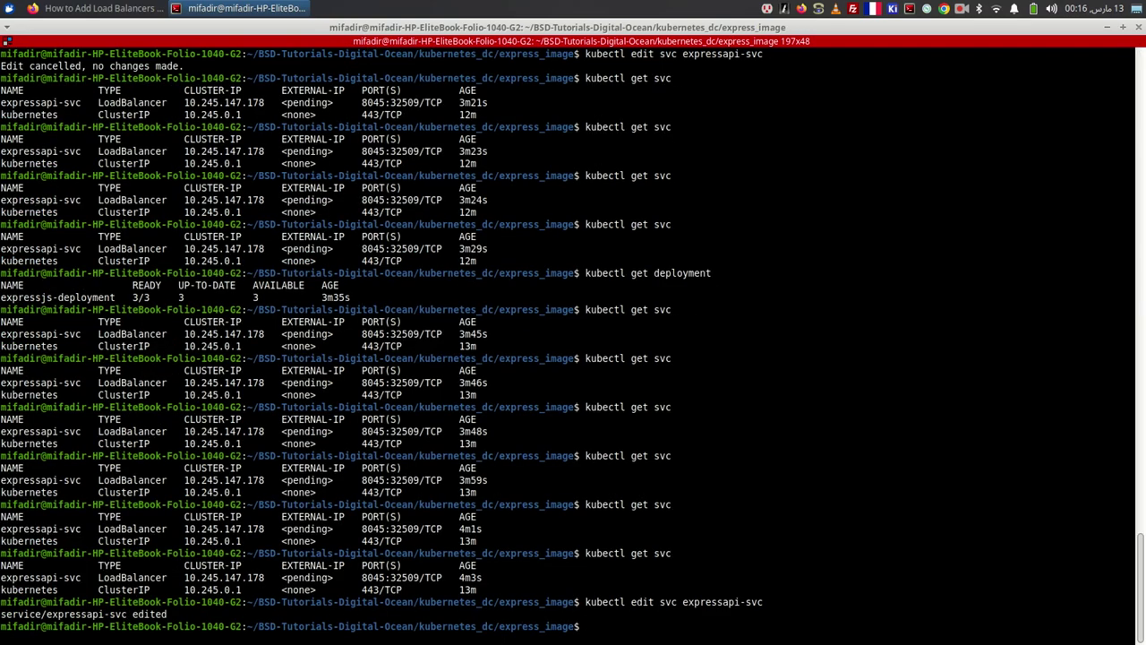
- Recheck the external IP of expressapi-svc by running kubectl get svc twice
{"action": "key", "text": "Up"}
{"action": "key", "text": "Up"}
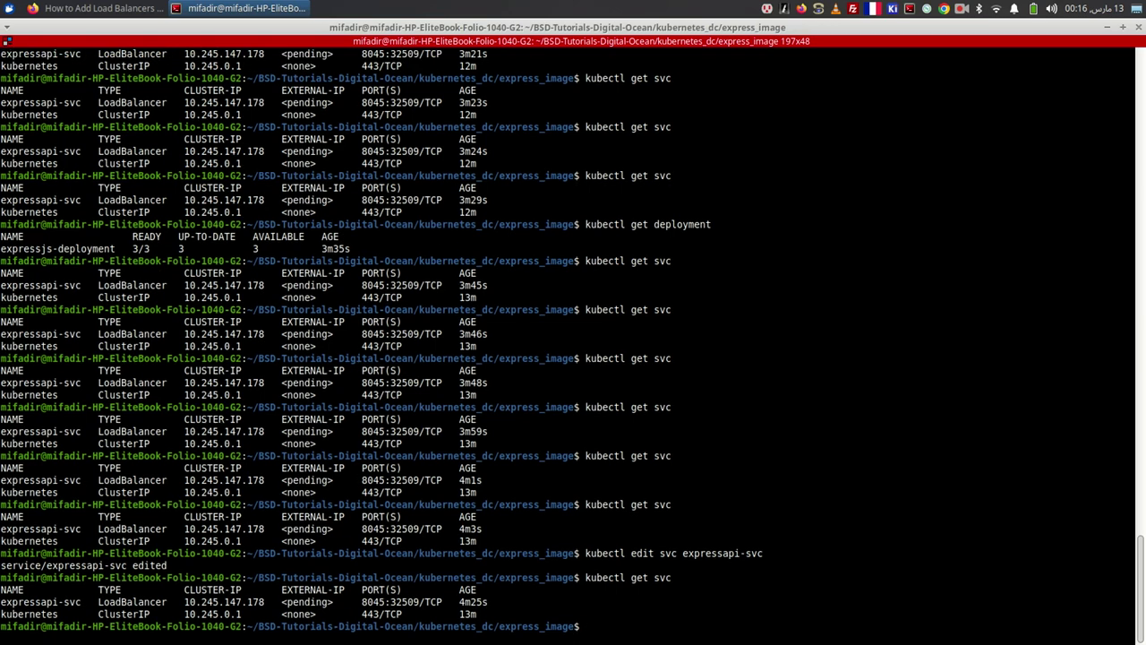
{"action": "key", "text": "Up"}
{"action": "key", "text": "Return"}
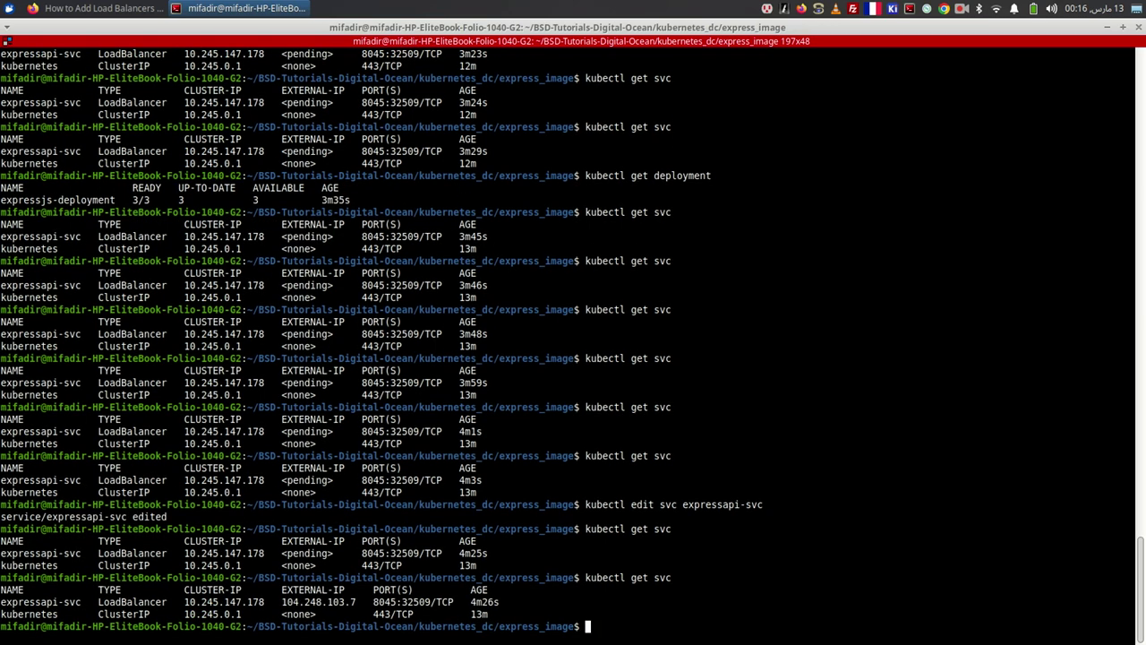
- Copy the external IP 104.248.103.7 of expressapi-svc into the address of a new Firefox tab
{"action": "double_click", "coordinate": [349, 601]}
{"action": "right_click", "coordinate": [349, 601]}
{"action": "left_click", "coordinate": [362, 394]}
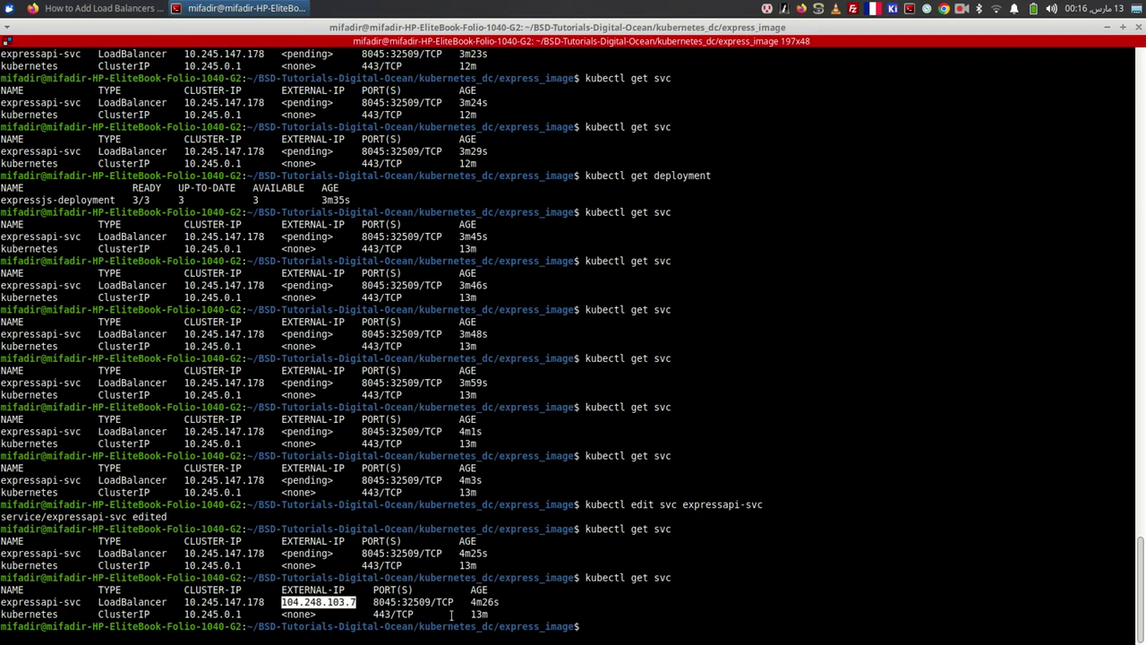
{"action": "key", "text": "alt+Tab"}
{"action": "left_click", "coordinate": [850, 54]}
{"action": "key", "text": "ctrl+v"}
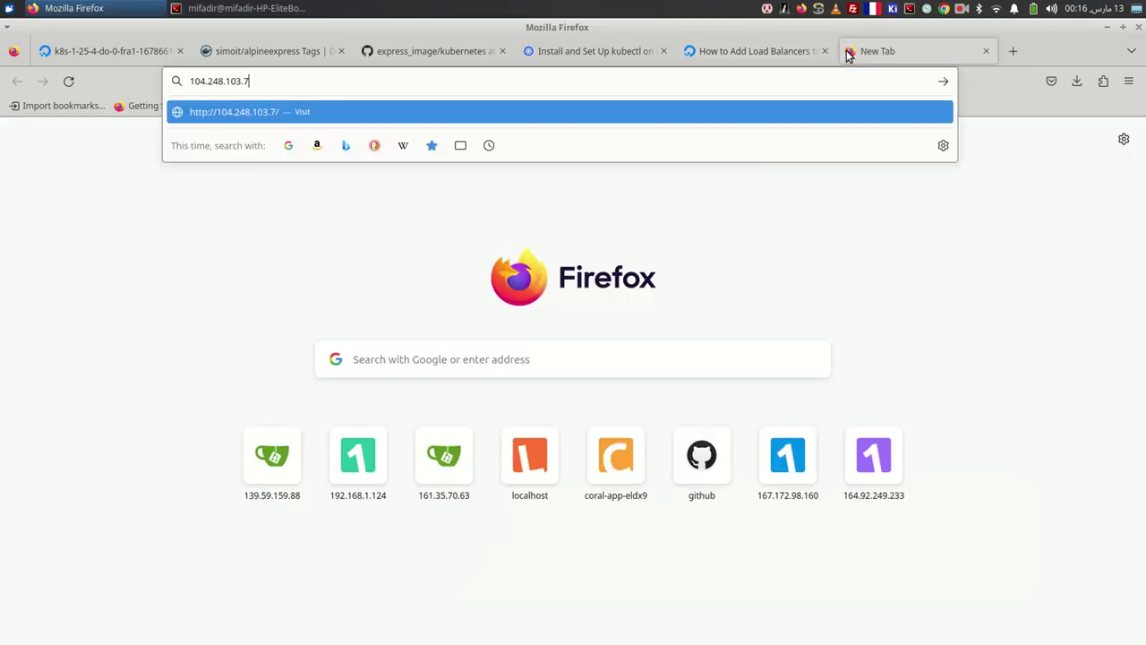
- Append the service port copied from the terminal to make the address 104.248.103.7:8045, then load it in Firefox and retry once
{"action": "key", "text": "alt+Tab"}
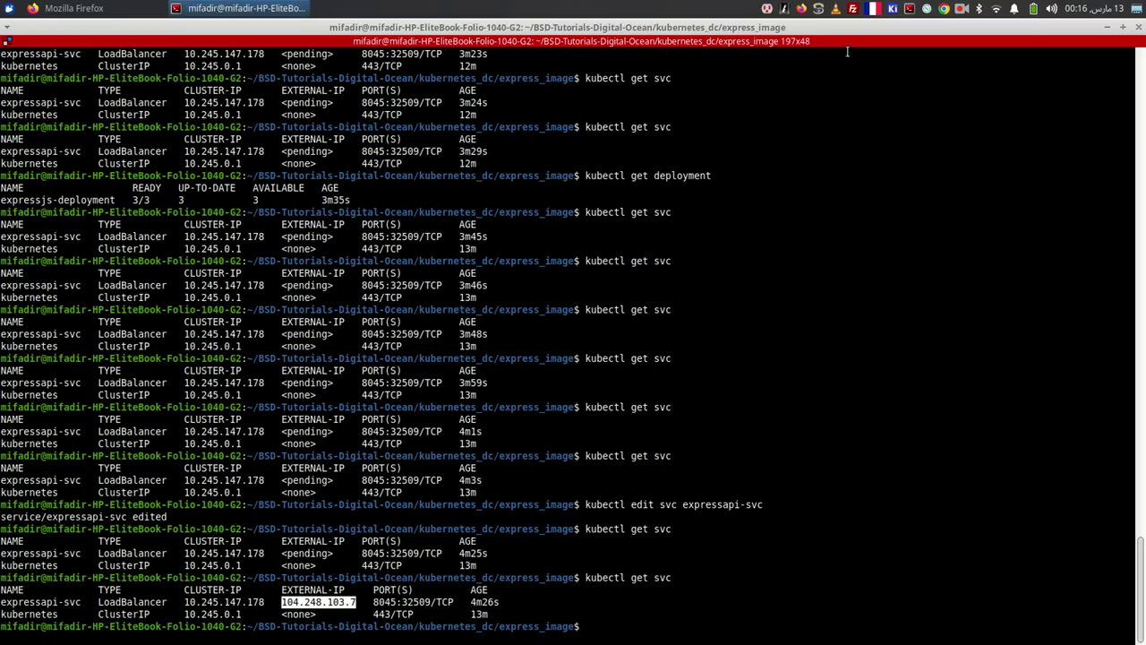
{"action": "double_click", "coordinate": [390, 601]}
{"action": "right_click", "coordinate": [391, 602]}
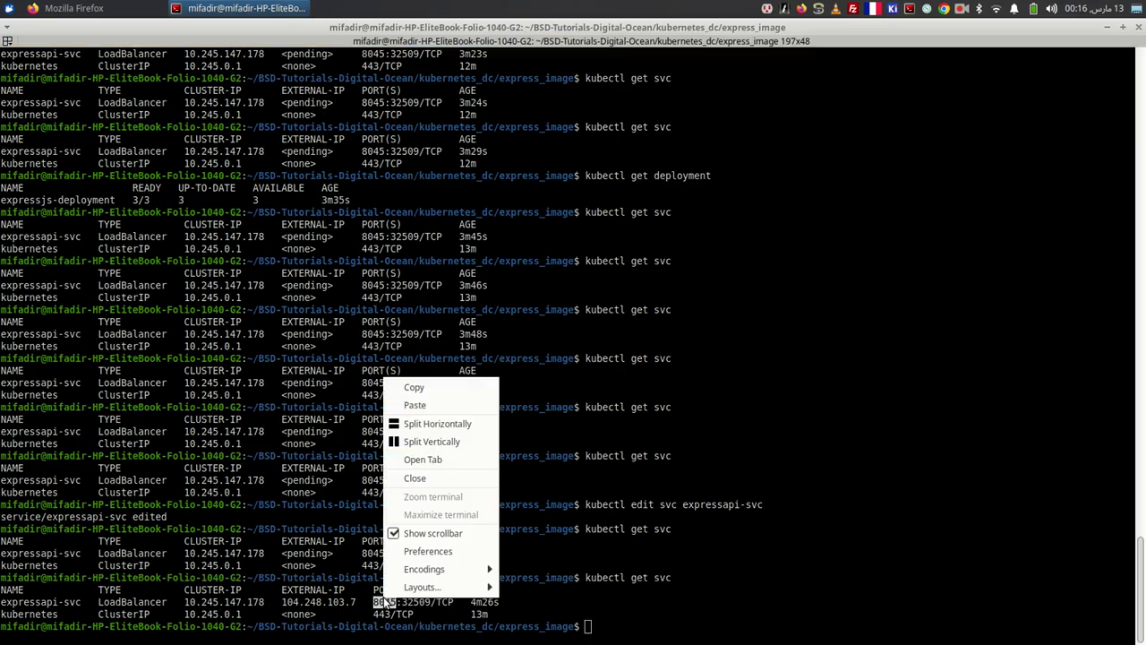
{"action": "left_click", "coordinate": [453, 388]}
{"action": "key", "text": "alt+Tab"}
{"action": "key", "text": "ctrl+v"}
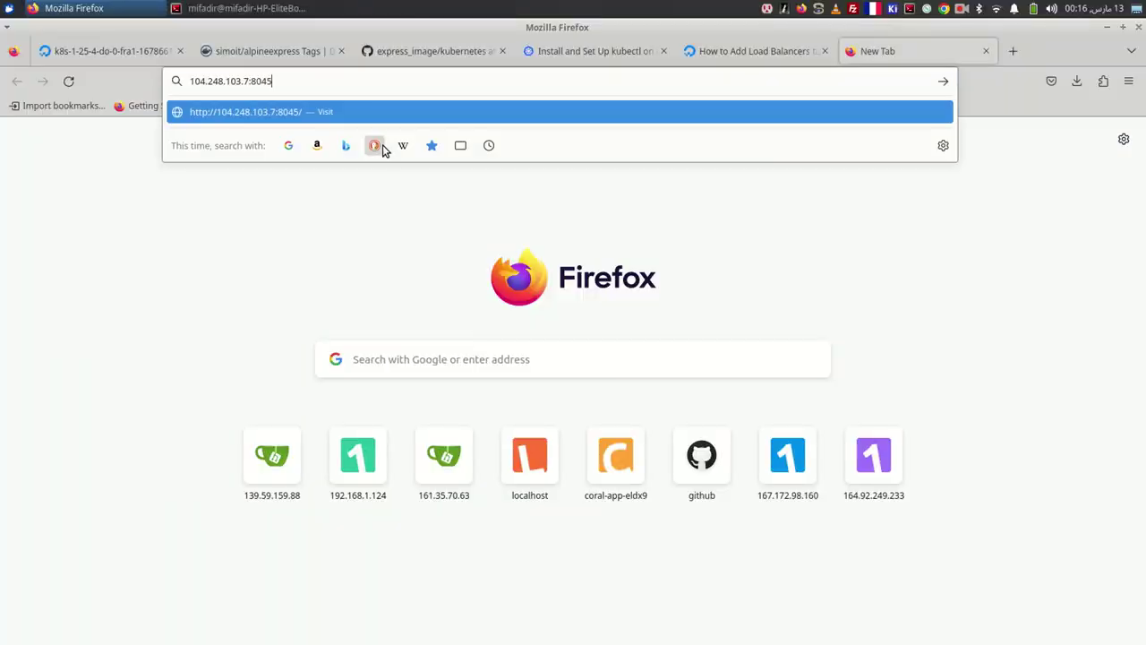
{"action": "key", "text": "Return"}
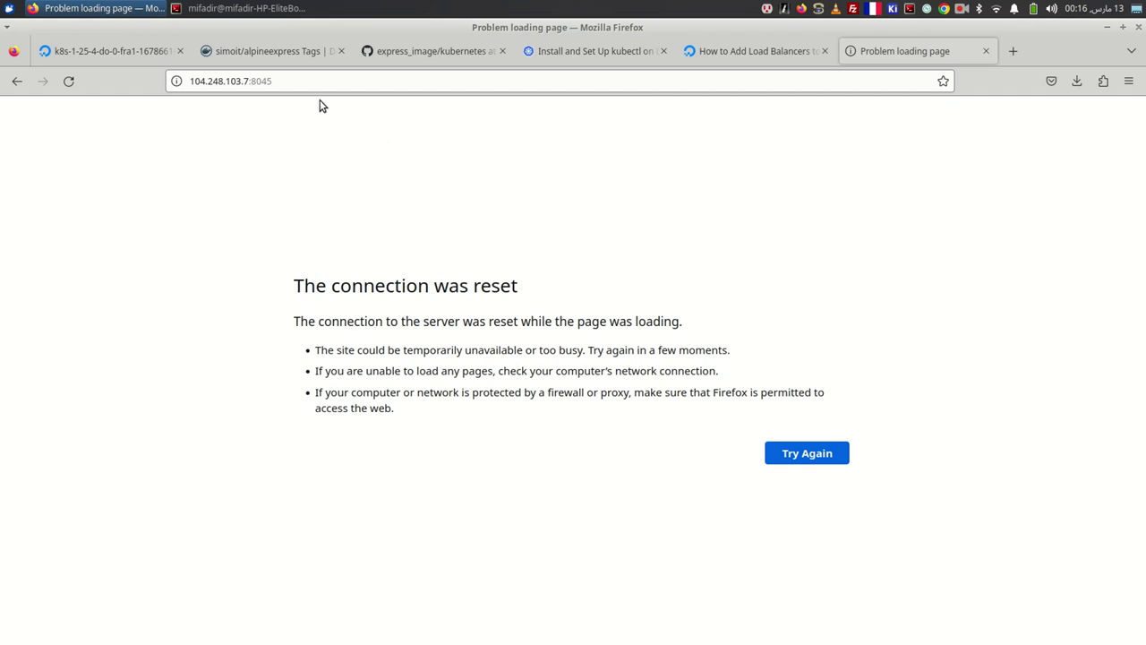
{"action": "left_click", "coordinate": [334, 81]}
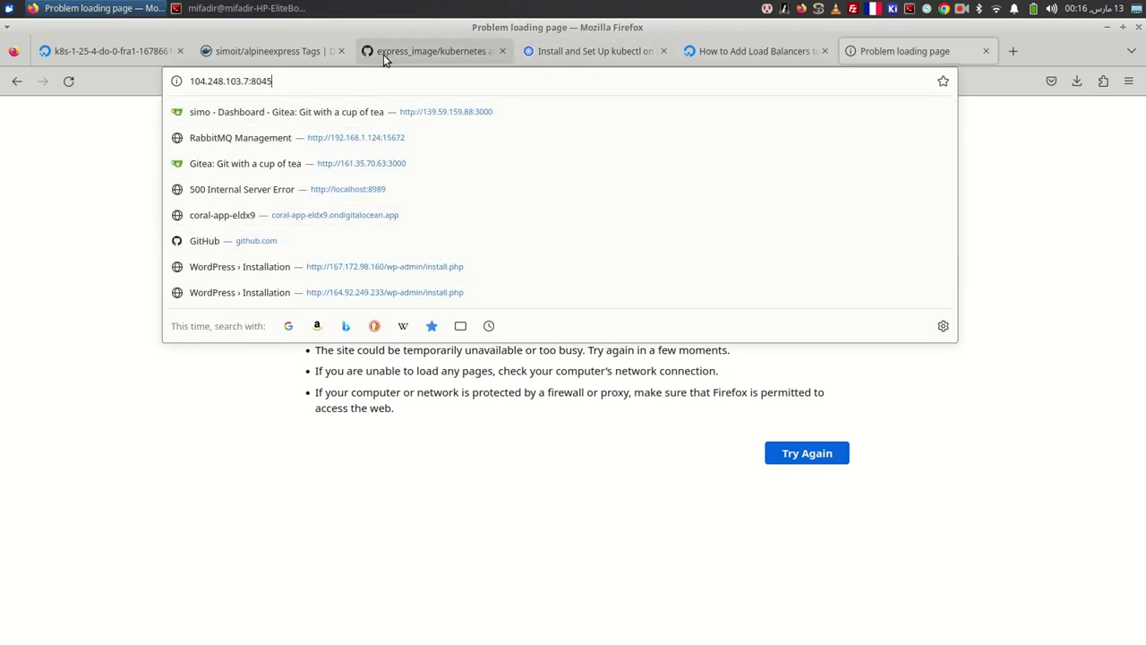
{"action": "key", "text": "Return"}
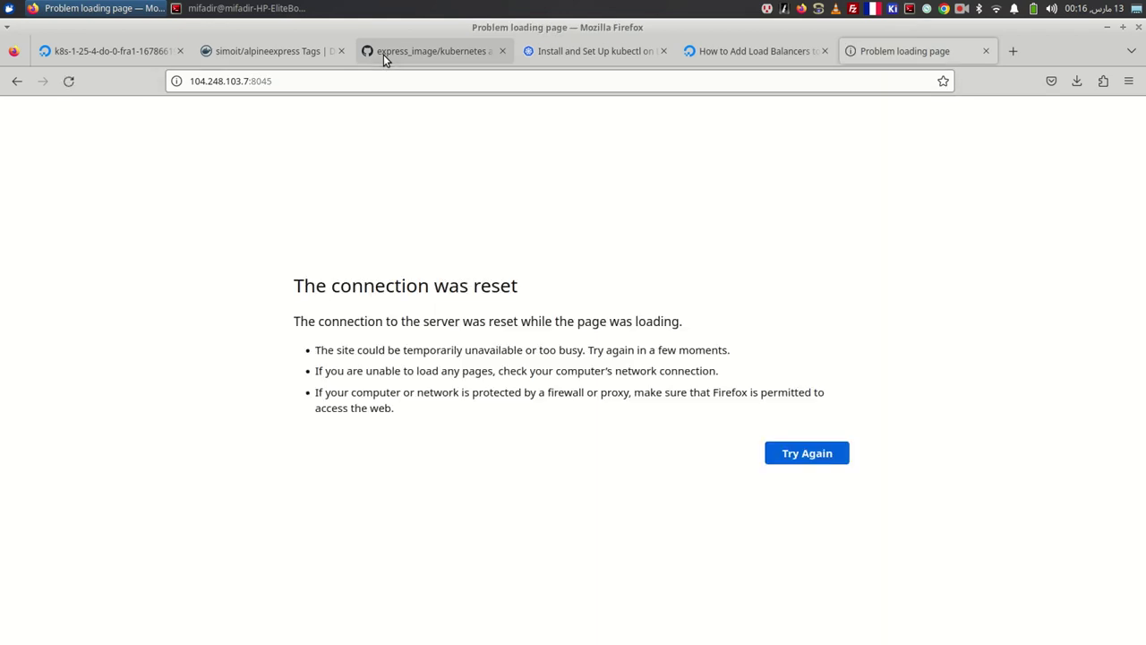
- Open expressapi-svc with kubectl edit in the terminal, examine its ports and annotations, and quit without making changes
{"action": "key", "text": "alt+Tab"}
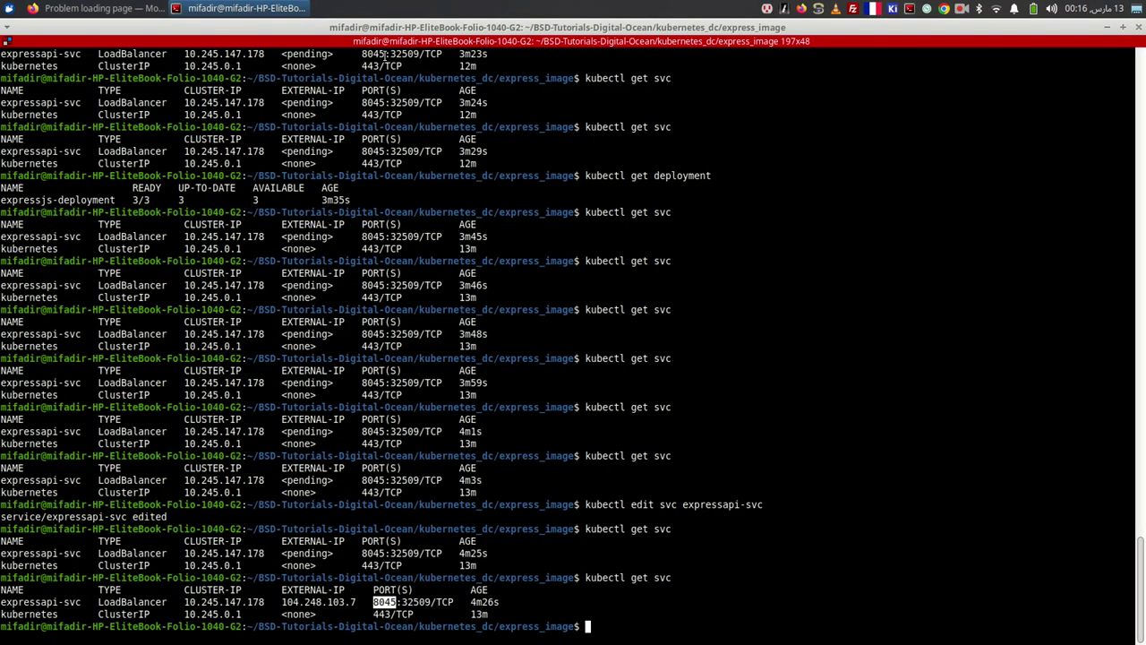
{"action": "key", "text": "Up"}
{"action": "key", "text": "Up"}
{"action": "key", "text": "Return"}
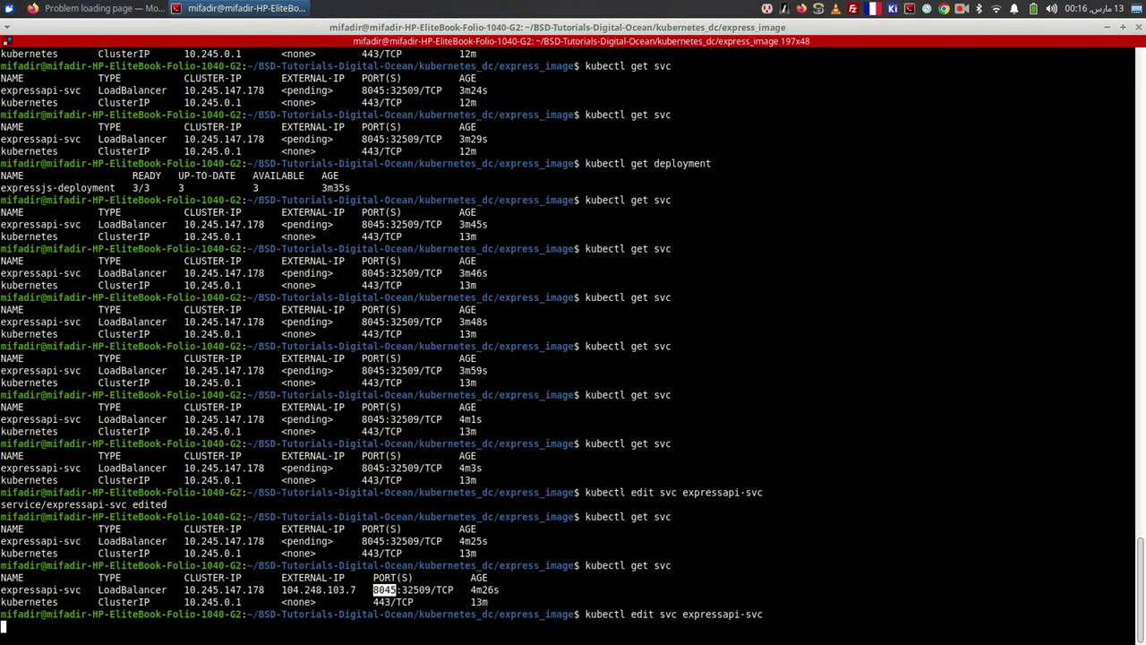
{"action": "key", "text": "Down"}
{"action": "key", "text": "Down"}
{"action": "key", "text": "Down"}
{"action": "key", "text": "Down"}
{"action": "key", "text": "Down"}
{"action": "key", "text": "Down"}
{"action": "key", "text": "Down"}
{"action": "key", "text": "Down"}
{"action": "key", "text": "Down"}
{"action": "key", "text": "Down"}
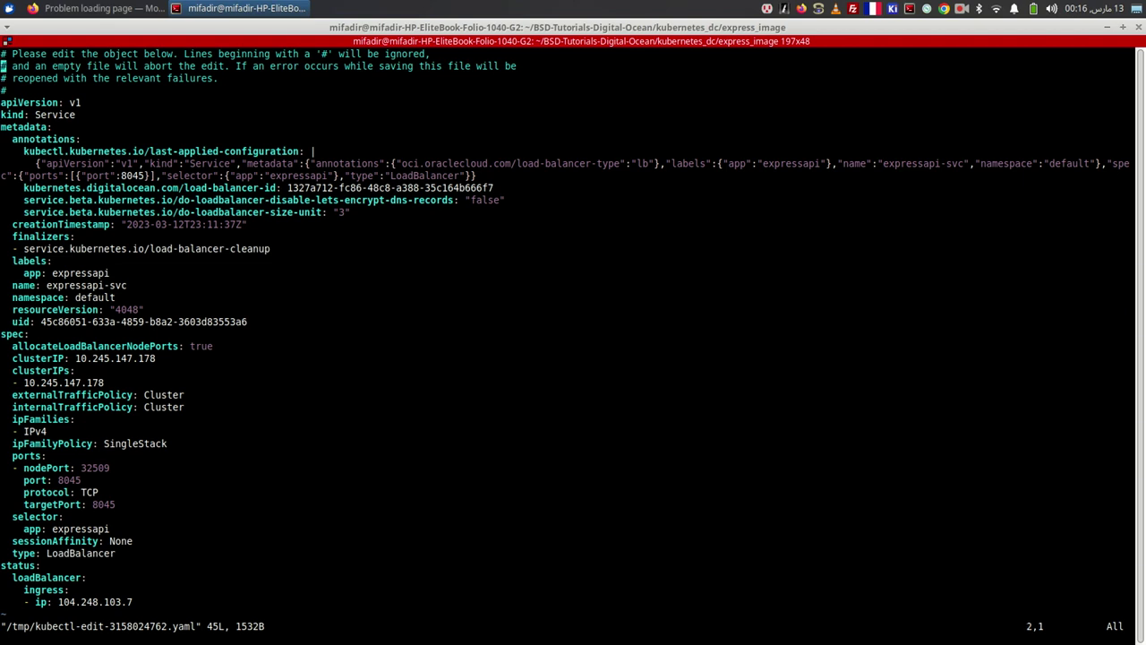
{"action": "key", "text": "Down"}
{"action": "key", "text": "Down"}
{"action": "key", "text": "Down"}
{"action": "key", "text": "Down"}
{"action": "key", "text": "Down"}
{"action": "key", "text": "Down"}
{"action": "key", "text": "Down"}
{"action": "key", "text": "Down"}
{"action": "key", "text": "Down"}
{"action": "key", "text": "Down"}
{"action": "key", "text": "Down"}
{"action": "key", "text": "Down"}
{"action": "key", "text": "Down"}
{"action": "key", "text": "Down"}
{"action": "key", "text": "Down"}
{"action": "key", "text": "Down"}
{"action": "key", "text": "Down"}
{"action": "key", "text": "Down"}
{"action": "key", "text": "Down"}
{"action": "key", "text": "Down"}
{"action": "key", "text": "Escape"}
{"action": "type", "text": ":q"}
{"action": "key", "text": "Return"}
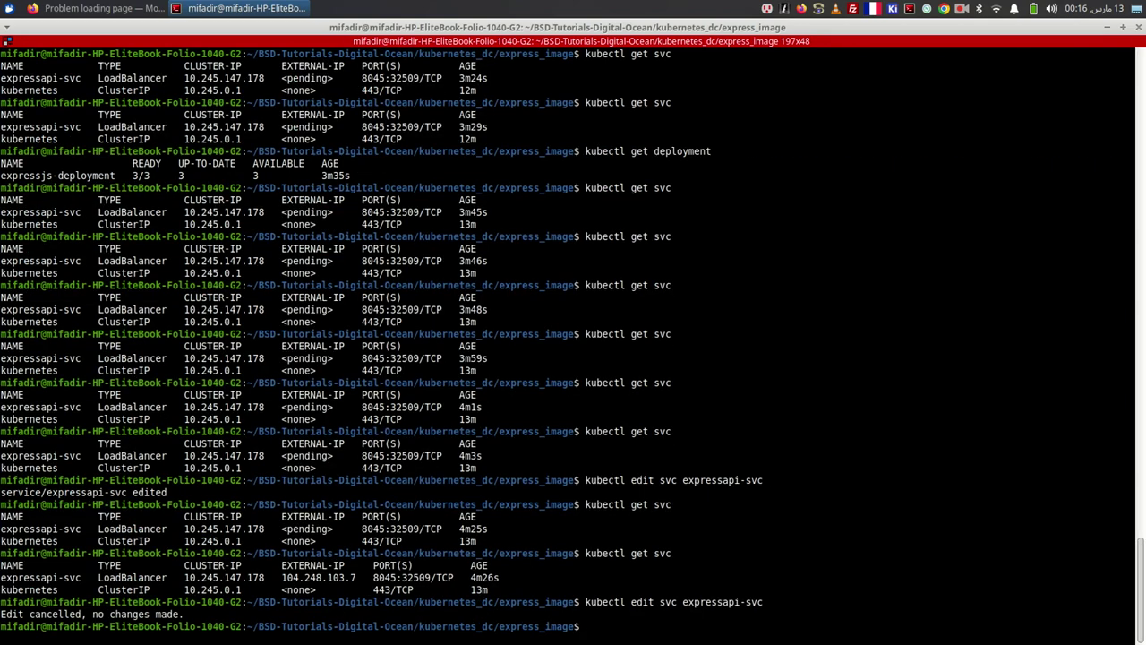
- List the files in the express_image folder, then open kubernetes/deployment.yaml in vi and go down to the container spec
{"action": "type", "text": "ls"}
{"action": "key", "text": "Return"}
{"action": "type", "text": "vim kubernetes/deployment.yaml"}
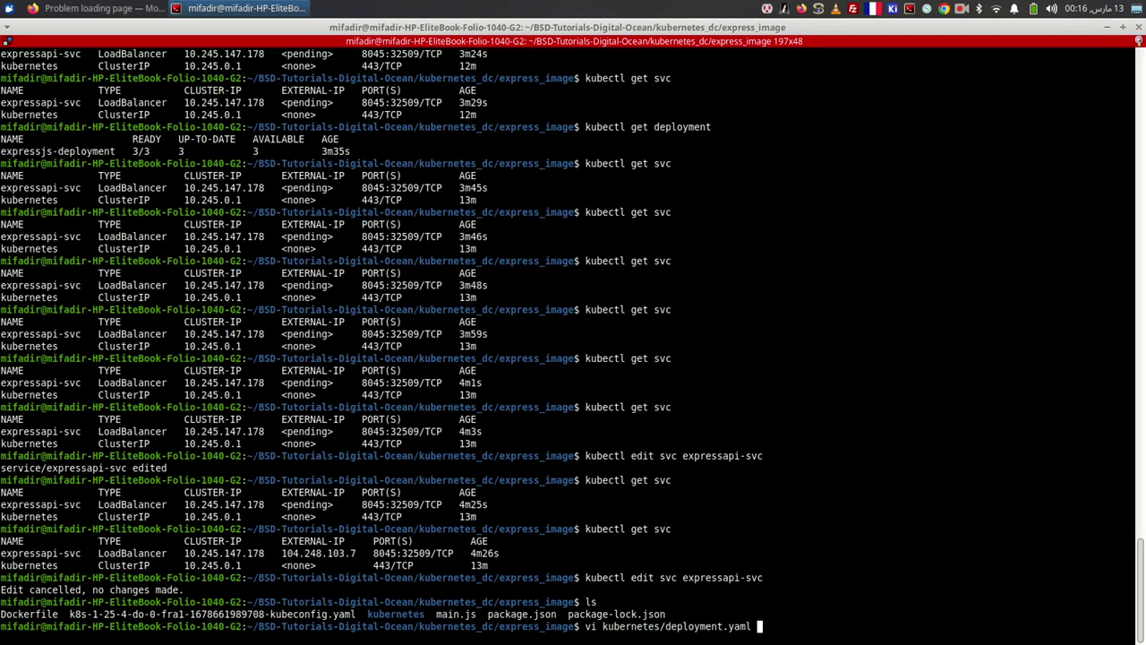
{"action": "key", "text": "Return"}
{"action": "key", "text": "Down"}
{"action": "key", "text": "Down"}
{"action": "key", "text": "Down"}
{"action": "key", "text": "Down"}
{"action": "key", "text": "Down"}
{"action": "key", "text": "Down"}
{"action": "key", "text": "Down"}
{"action": "key", "text": "Down"}
{"action": "key", "text": "Down"}
{"action": "key", "text": "Down"}
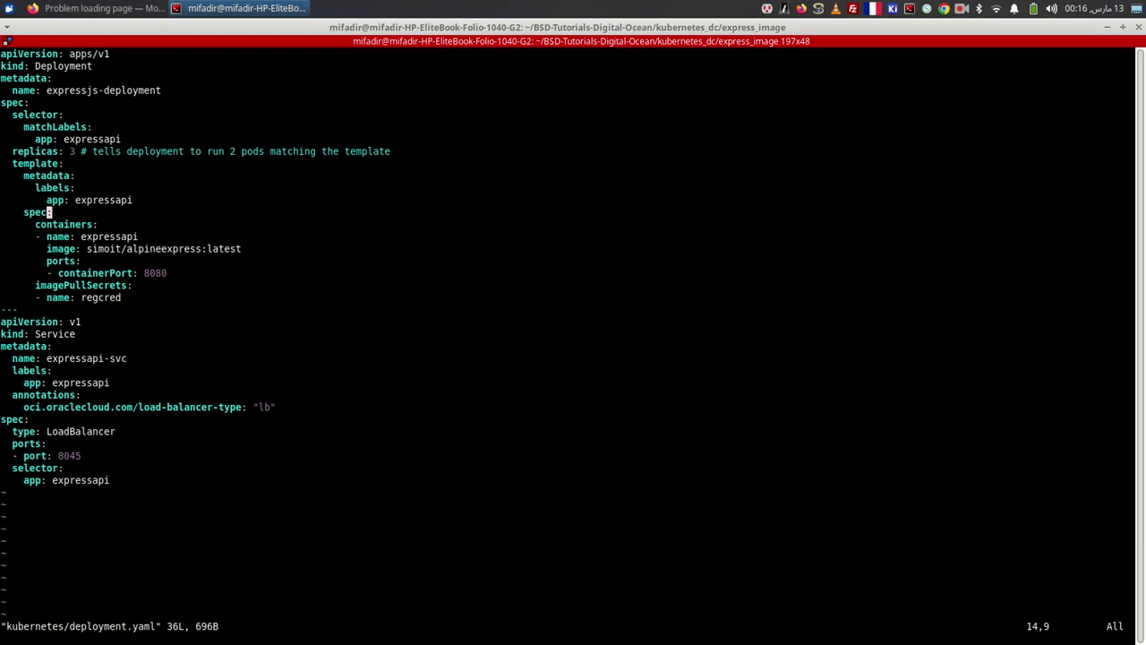
- Check the expressapi container's port in kubernetes/deployment.yaml, then close the file without changes
{"action": "key", "text": "Right"}
{"action": "key", "text": "Right"}
{"action": "key", "text": "Right"}
{"action": "key", "text": "Right"}
{"action": "key", "text": "Right"}
{"action": "key", "text": "Right"}
{"action": "key", "text": "Right"}
{"action": "key", "text": "Right"}
{"action": "key", "text": "Right"}
{"action": "key", "text": "Right"}
{"action": "key", "text": "Right"}
{"action": "key", "text": "Right"}
{"action": "key", "text": "Right"}
{"action": "key", "text": "Right"}
{"action": "key", "text": "Right"}
{"action": "key", "text": "Right"}
{"action": "key", "text": "Right"}
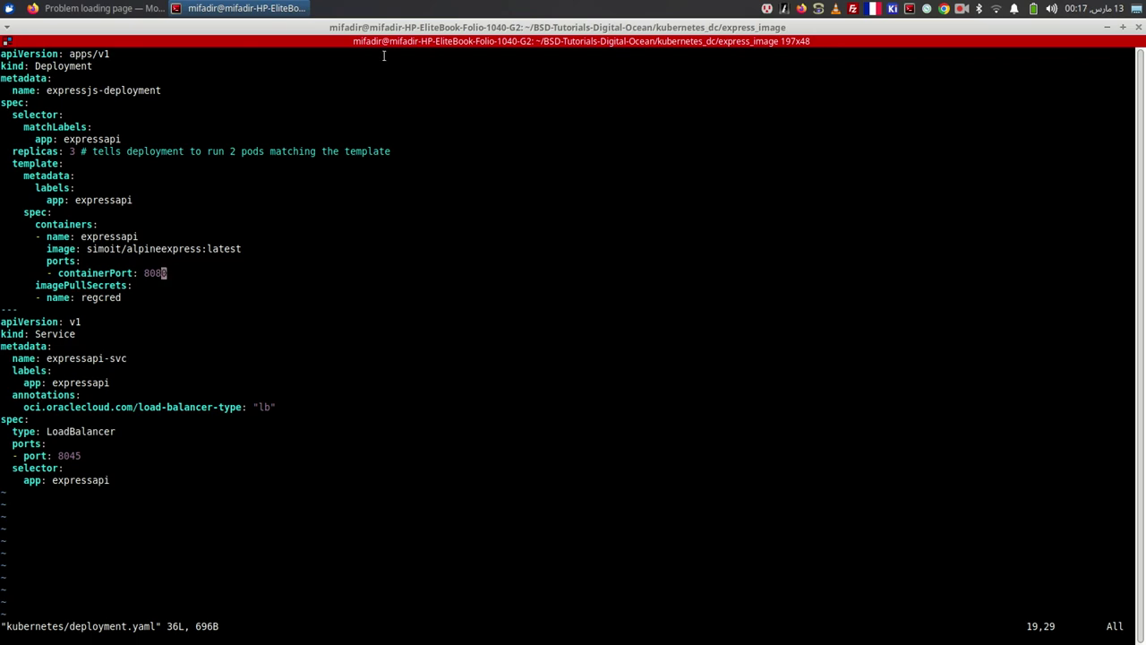
{"action": "type", "text": ":q"}
{"action": "key", "text": "Return"}
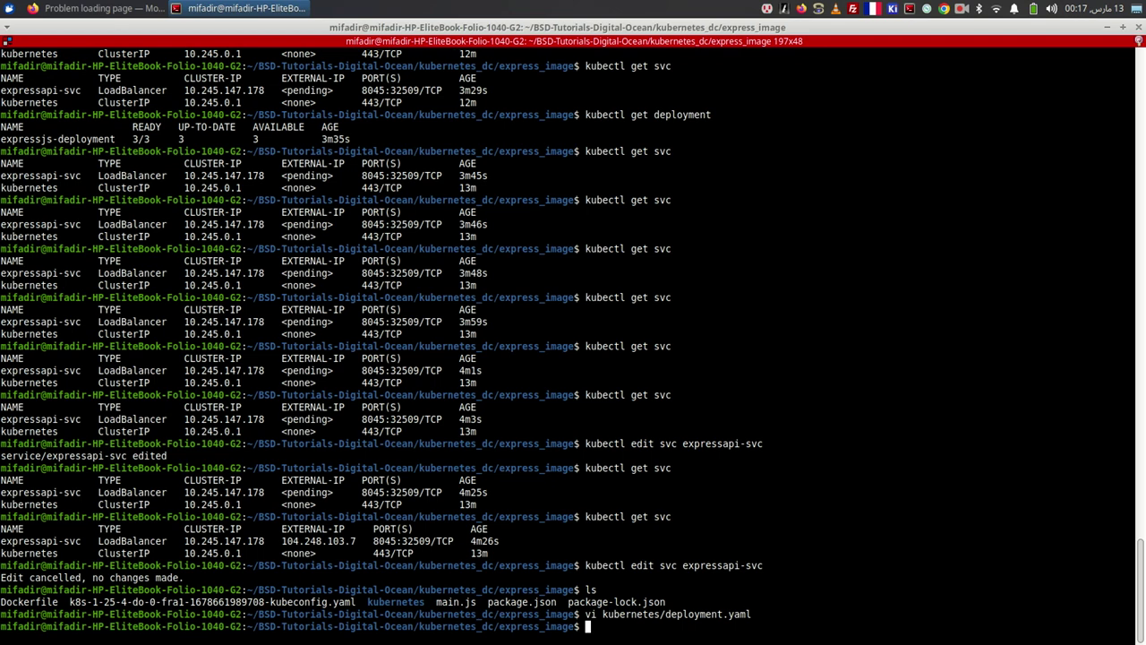
- Edit the expressapi-svc service with kubectl, setting its targetPort to 8080, and save the configuration
{"action": "key", "text": "Up"}
{"action": "key", "text": "Up"}
{"action": "key", "text": "Up"}
{"action": "key", "text": "Return"}
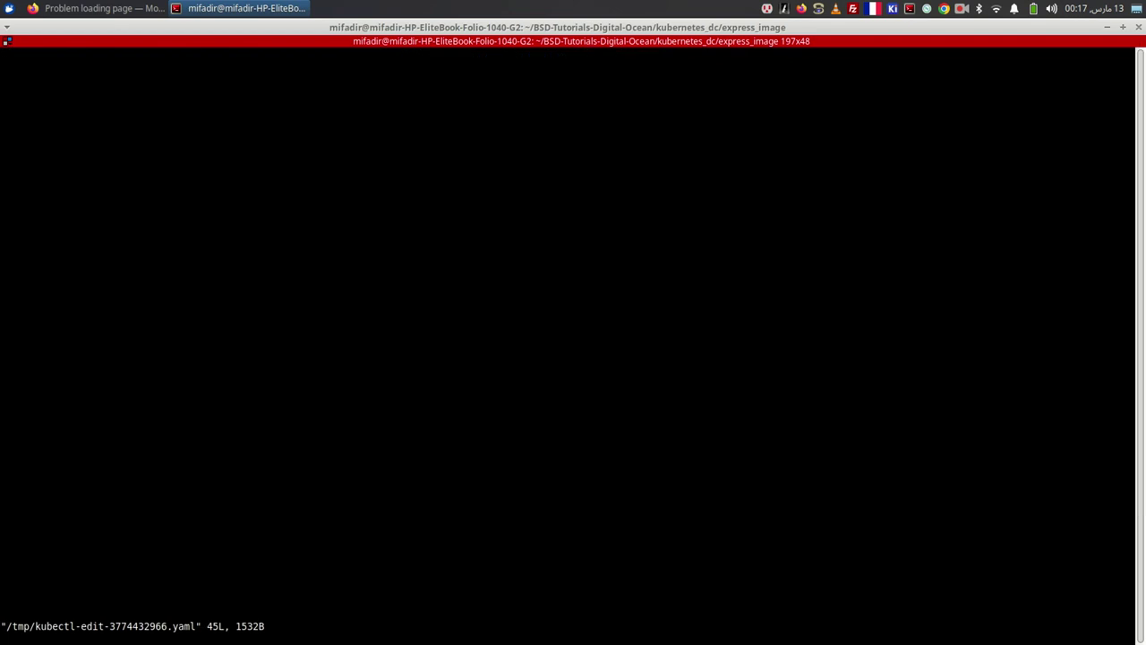
{"action": "key", "text": "Down"}
{"action": "key", "text": "Down"}
{"action": "key", "text": "Down"}
{"action": "key", "text": "Down"}
{"action": "key", "text": "Down"}
{"action": "key", "text": "Down"}
{"action": "key", "text": "Down"}
{"action": "key", "text": "Down"}
{"action": "key", "text": "Down"}
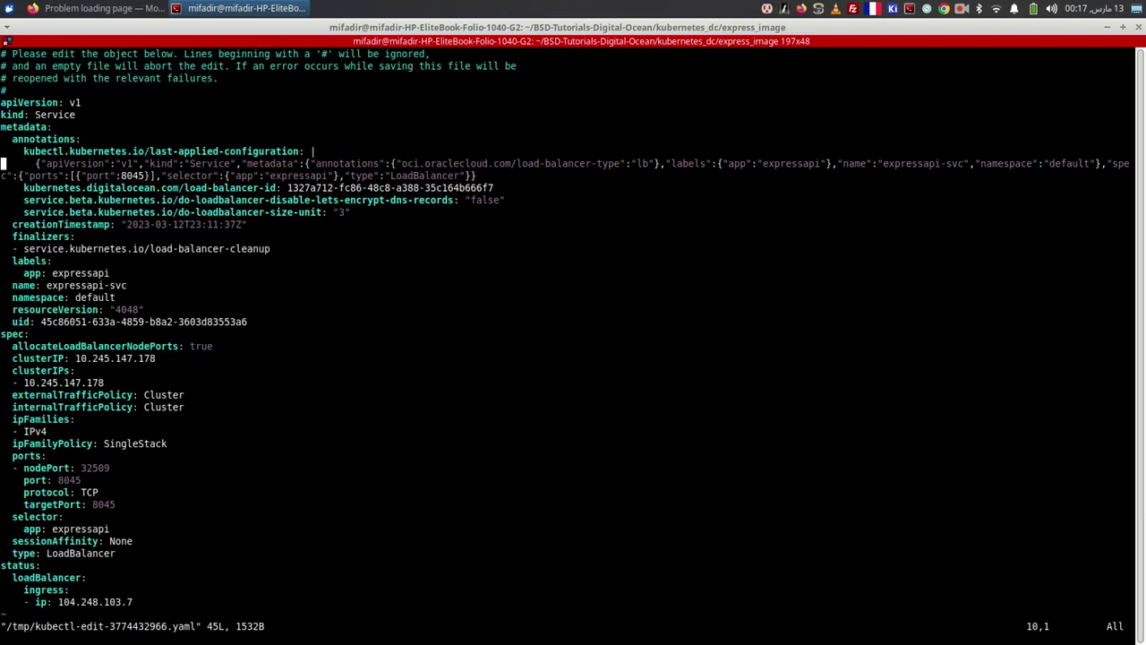
{"action": "key", "text": "Down"}
{"action": "key", "text": "Down"}
{"action": "key", "text": "Down"}
{"action": "key", "text": "Down"}
{"action": "key", "text": "Down"}
{"action": "key", "text": "Down"}
{"action": "key", "text": "Down"}
{"action": "key", "text": "Down"}
{"action": "key", "text": "Down"}
{"action": "key", "text": "Down"}
{"action": "key", "text": "Down"}
{"action": "key", "text": "Down"}
{"action": "key", "text": "Down"}
{"action": "key", "text": "Down"}
{"action": "key", "text": "Down"}
{"action": "key", "text": "Down"}
{"action": "key", "text": "Down"}
{"action": "key", "text": "Down"}
{"action": "key", "text": "Down"}
{"action": "key", "text": "Down"}
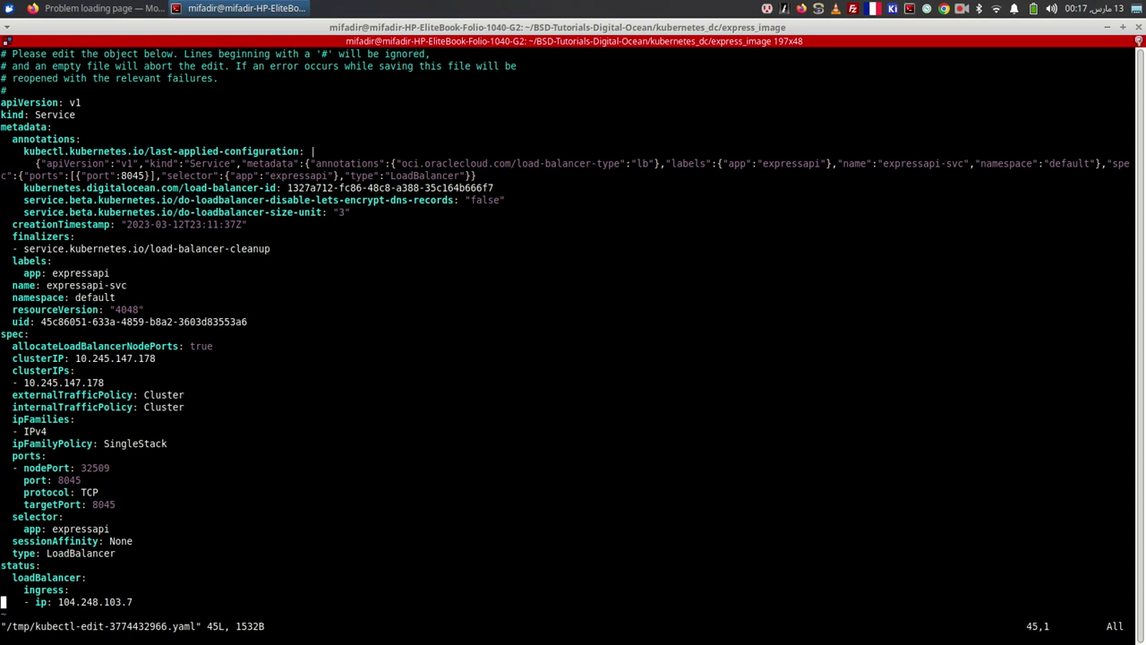
{"action": "key", "text": "Up"}
{"action": "key", "text": "Up"}
{"action": "key", "text": "Up"}
{"action": "key", "text": "Up"}
{"action": "key", "text": "Up"}
{"action": "key", "text": "Up"}
{"action": "key", "text": "Up"}
{"action": "key", "text": "Up"}
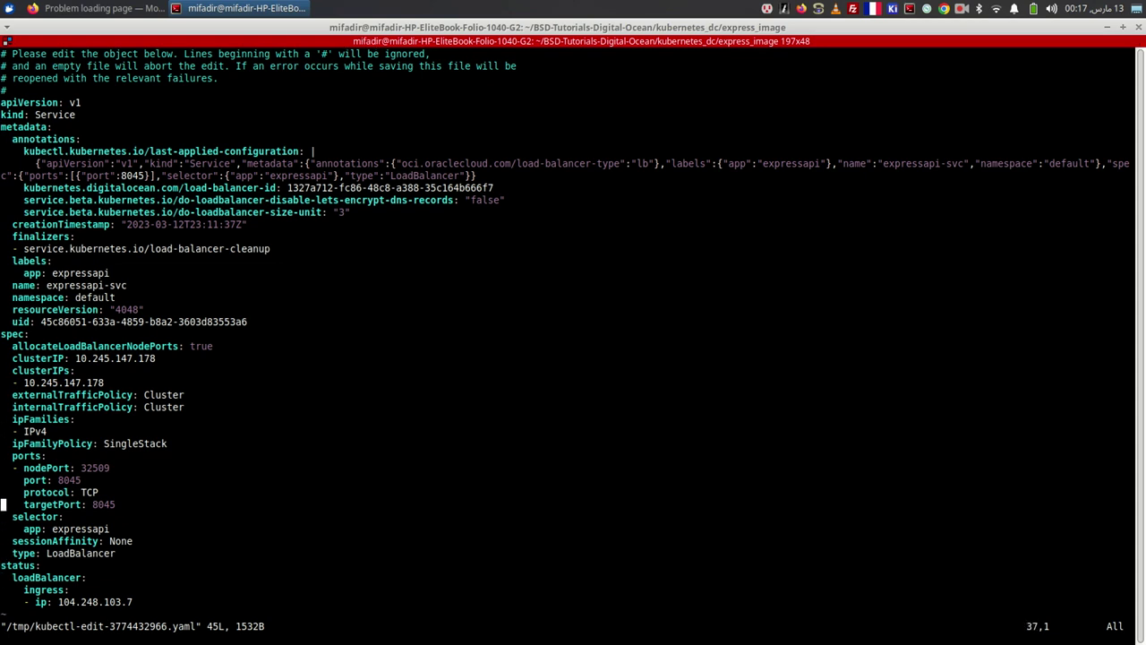
{"action": "key", "text": "Right"}
{"action": "key", "text": "Right"}
{"action": "key", "text": "Right"}
{"action": "key", "text": "Right"}
{"action": "key", "text": "Right"}
{"action": "key", "text": "Right"}
{"action": "key", "text": "Right"}
{"action": "key", "text": "Right"}
{"action": "key", "text": "Right"}
{"action": "key", "text": "Right"}
{"action": "key", "text": "Right"}
{"action": "key", "text": "Right"}
{"action": "key", "text": "Right"}
{"action": "key", "text": "Right"}
{"action": "key", "text": "Right"}
{"action": "key", "text": "End"}
{"action": "type", "text": "xxa"}
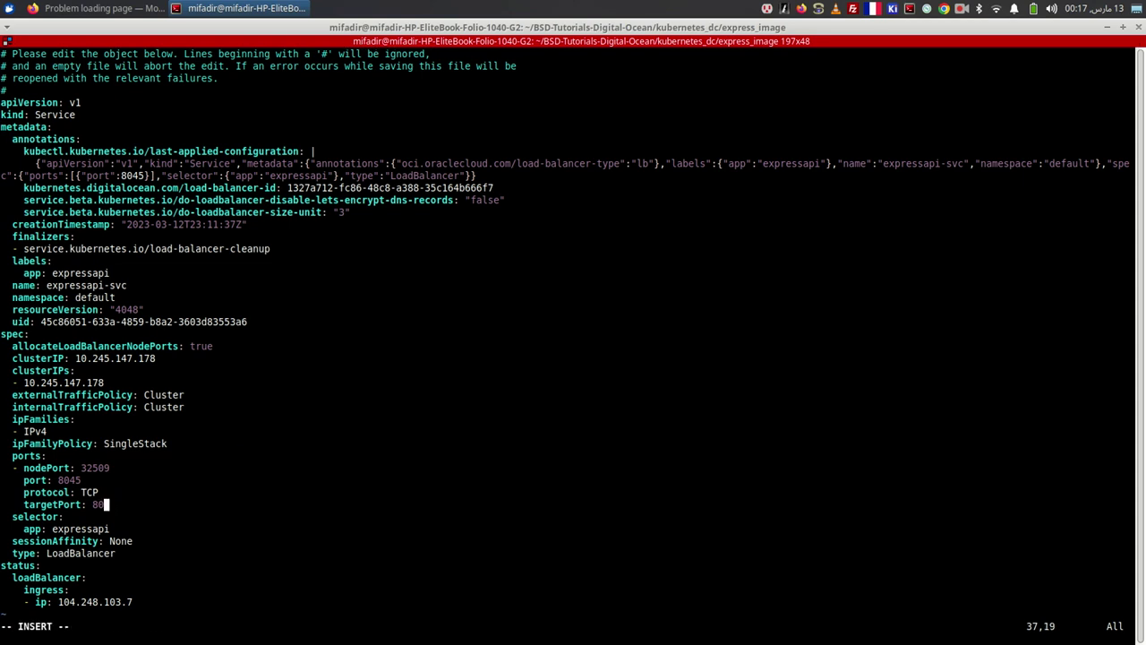
{"action": "type", "text": "80"}
{"action": "key", "text": "Escape"}
{"action": "type", "text": ":wq"}
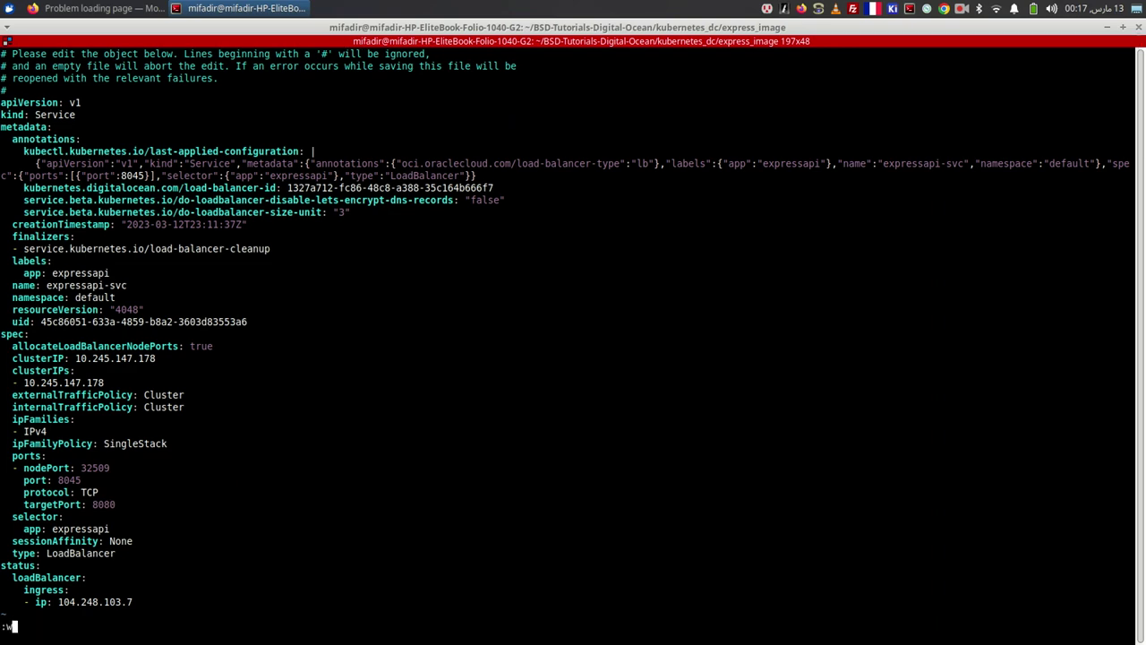
{"action": "key", "text": "Return"}
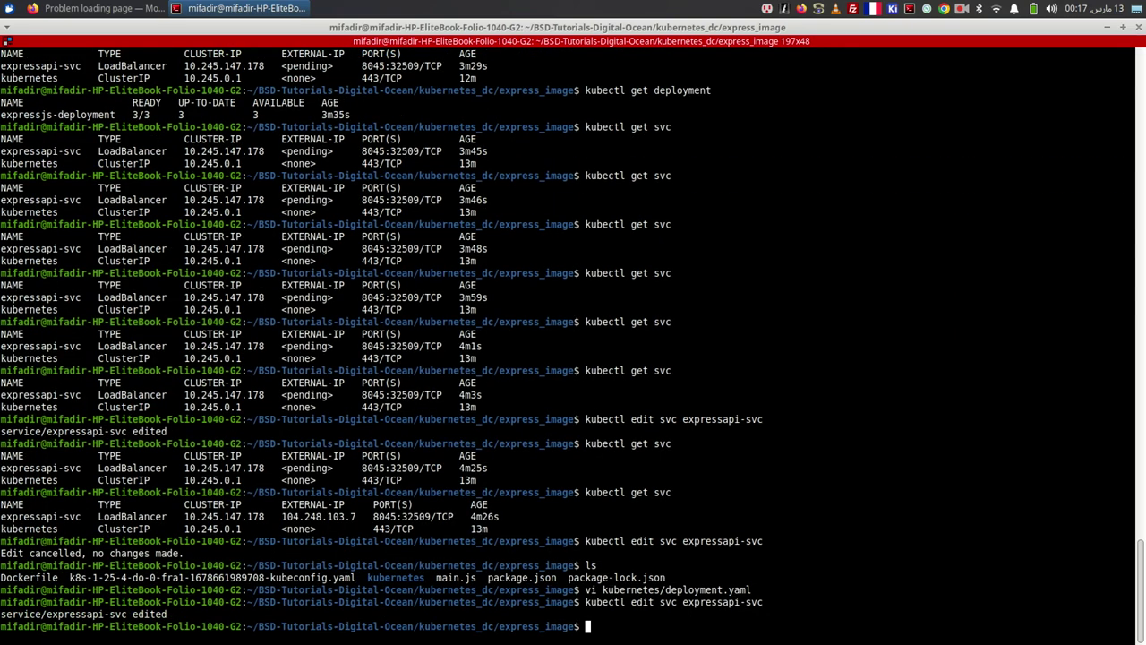
- List the cluster's services and try loading 104.248.103.7:8045 in Firefox
{"action": "type", "text": "kubectl get svc"}
{"action": "key", "text": "Return"}
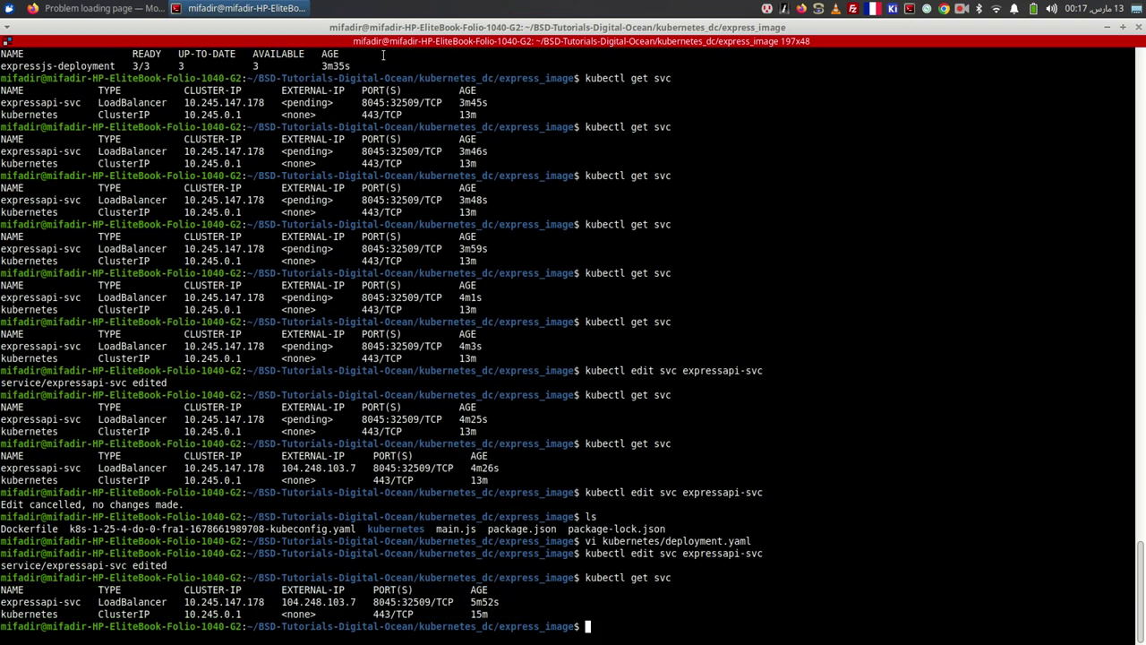
{"action": "left_click", "coordinate": [103, 8]}
{"action": "left_click", "coordinate": [300, 78]}
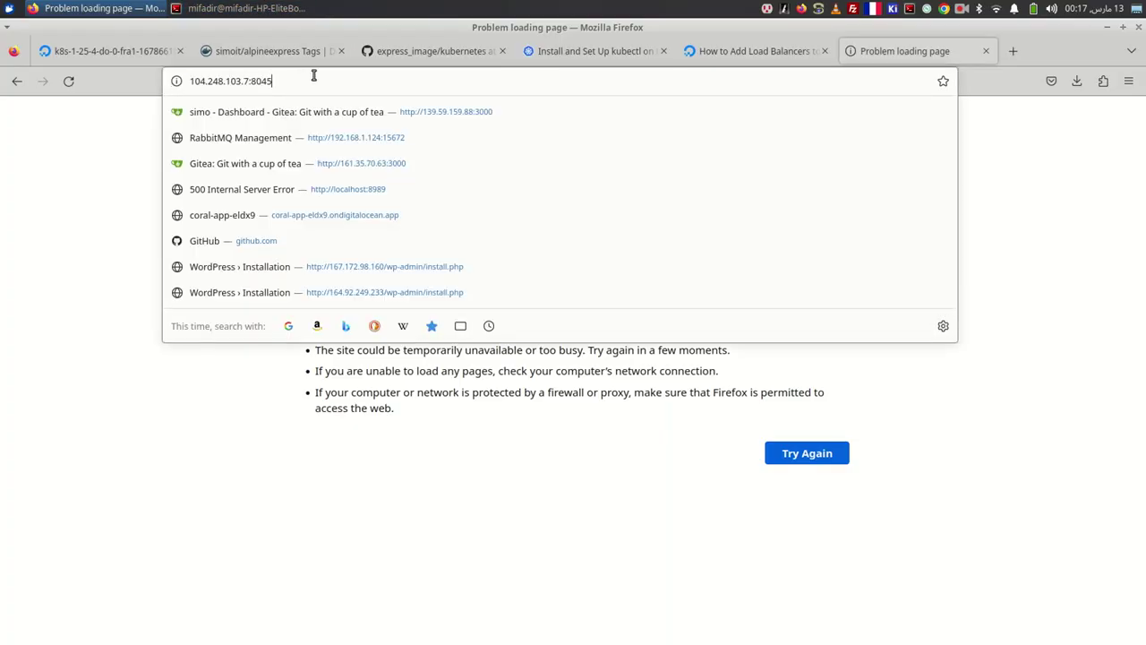
{"action": "key", "text": "Return"}
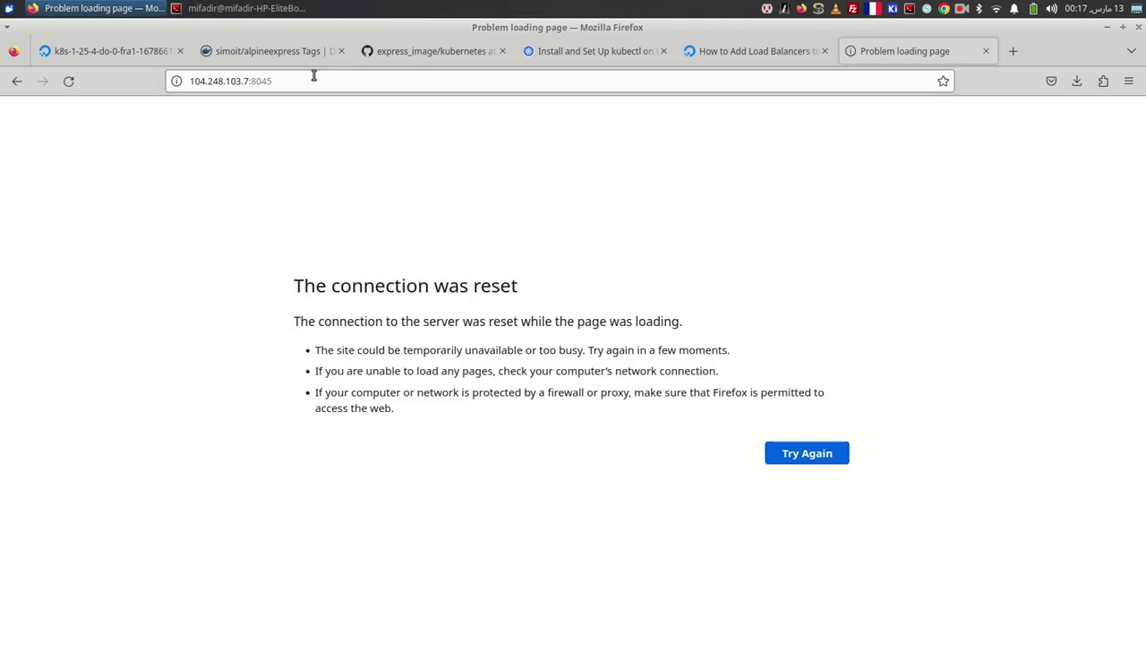
{"action": "left_click", "coordinate": [313, 76]}
{"action": "left_click", "coordinate": [306, 80]}
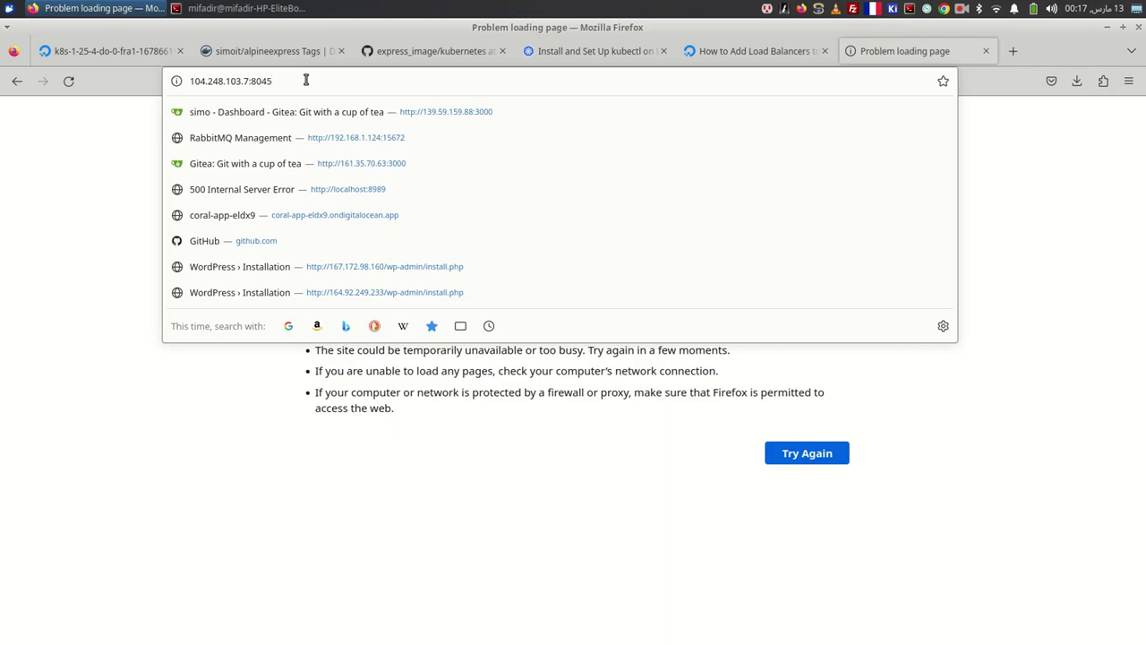
- Switch back to the terminal and review the expressapi-svc configuration with kubectl edit, closing it without changes
{"action": "key", "text": "alt+Tab"}
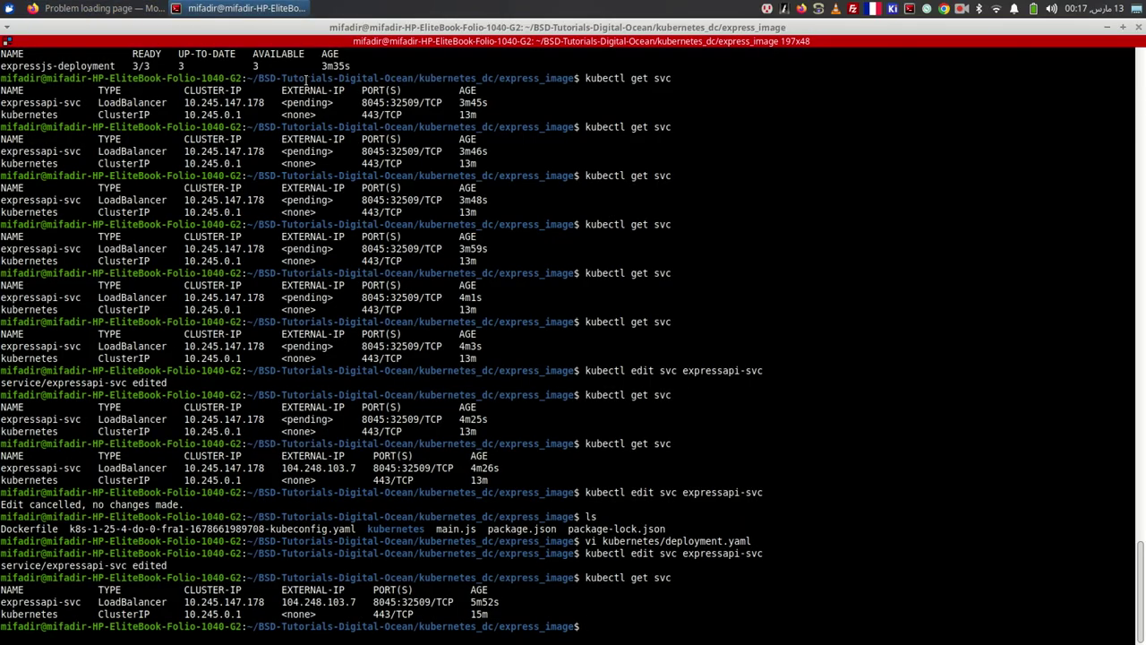
{"action": "key", "text": "Up"}
{"action": "key", "text": "Up"}
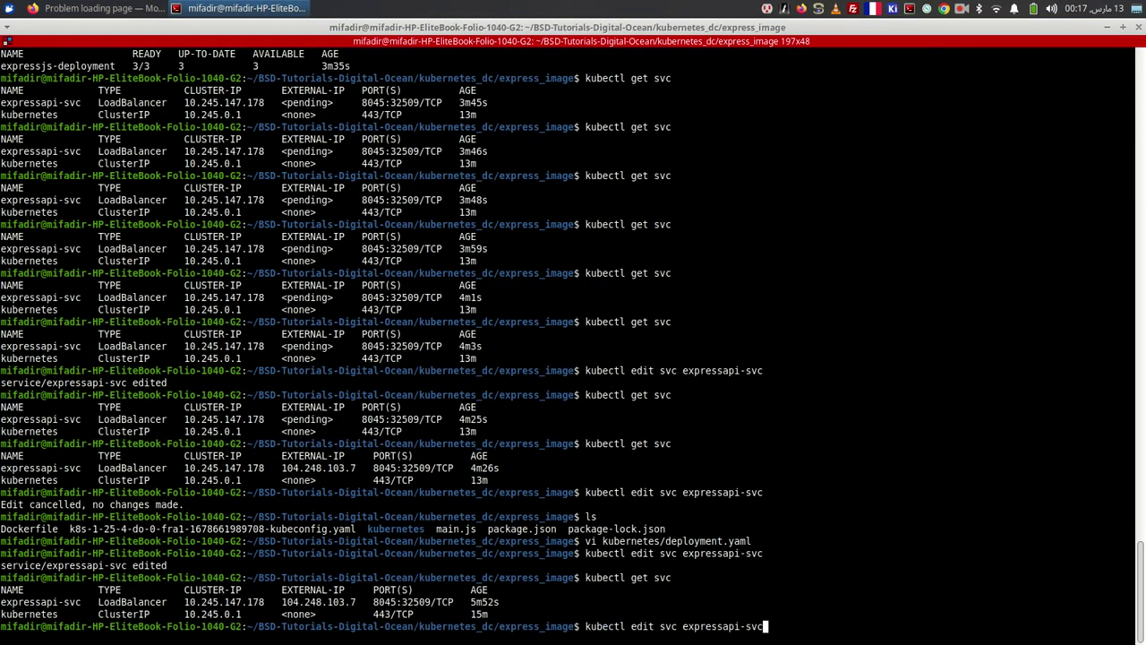
{"action": "key", "text": "Return"}
{"action": "key", "text": "Down"}
{"action": "key", "text": "Down"}
{"action": "key", "text": "Down"}
{"action": "key", "text": "Down"}
{"action": "key", "text": "Down"}
{"action": "key", "text": "Down"}
{"action": "key", "text": "Down"}
{"action": "key", "text": "Down"}
{"action": "key", "text": "Down"}
{"action": "key", "text": "Down"}
{"action": "key", "text": "Down"}
{"action": "key", "text": "Down"}
{"action": "key", "text": "Down"}
{"action": "key", "text": "Down"}
{"action": "key", "text": "Down"}
{"action": "key", "text": "Down"}
{"action": "key", "text": "Down"}
{"action": "key", "text": "Down"}
{"action": "key", "text": "Down"}
{"action": "key", "text": "Down"}
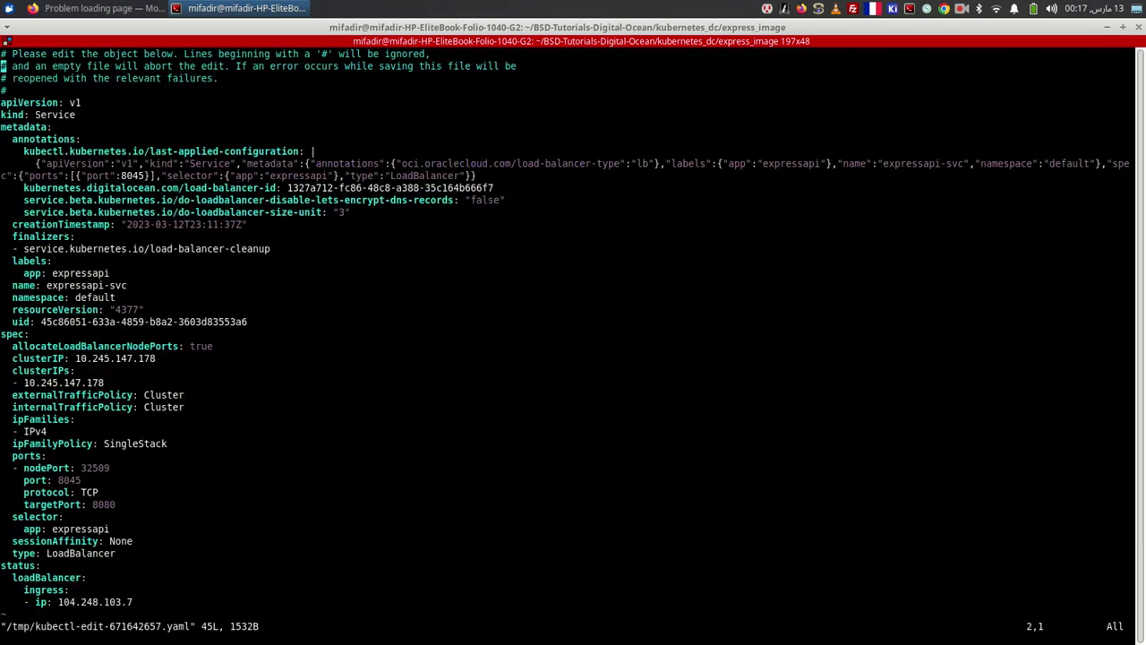
{"action": "key", "text": "Down"}
{"action": "key", "text": "Down"}
{"action": "key", "text": "Down"}
{"action": "key", "text": "Down"}
{"action": "key", "text": "Down"}
{"action": "key", "text": "Down"}
{"action": "key", "text": "Down"}
{"action": "key", "text": "Down"}
{"action": "key", "text": "Down"}
{"action": "key", "text": "Down"}
{"action": "key", "text": "Down"}
{"action": "key", "text": "Down"}
{"action": "key", "text": "Down"}
{"action": "type", "text": ":q"}
{"action": "key", "text": "Return"}
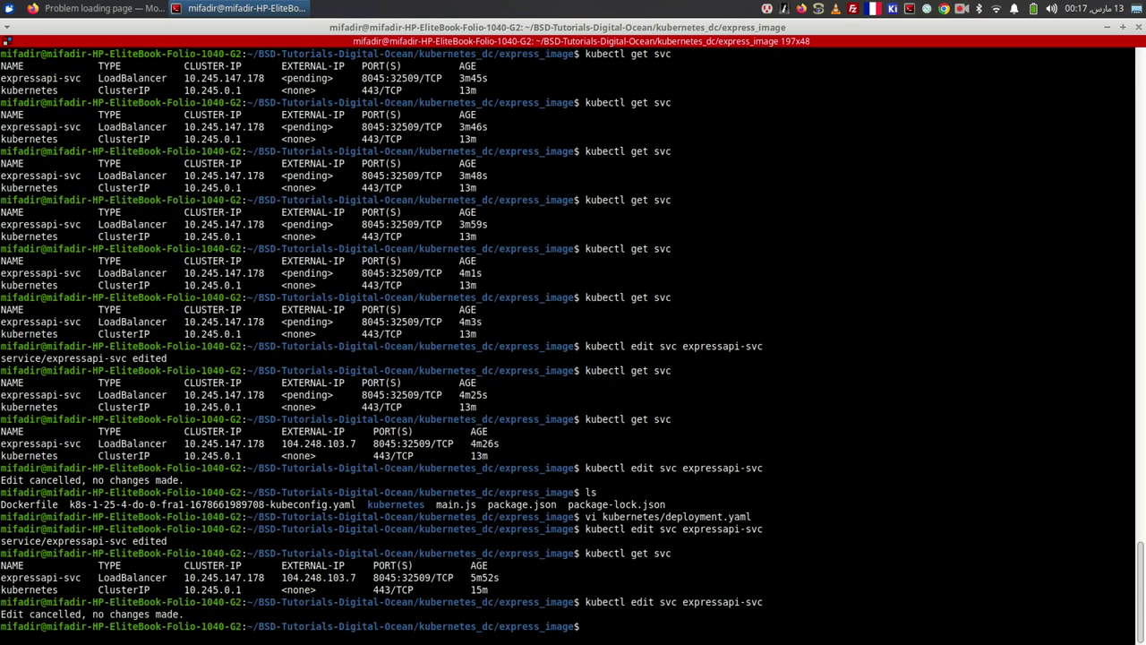
- Open kubernetes/deployment.yaml in vi to compare its container and service ports, and close it unchanged
{"action": "type", "text": "vi kubernetes/deployment.yaml"}
{"action": "key", "text": "Return"}
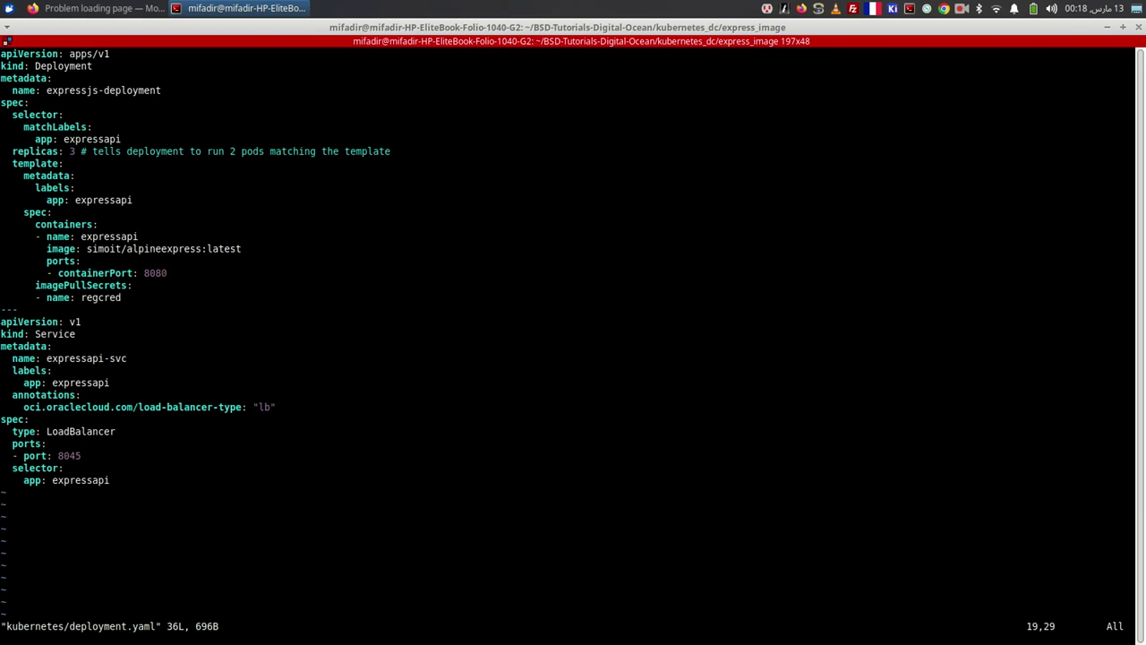
{"action": "type", "text": ":q"}
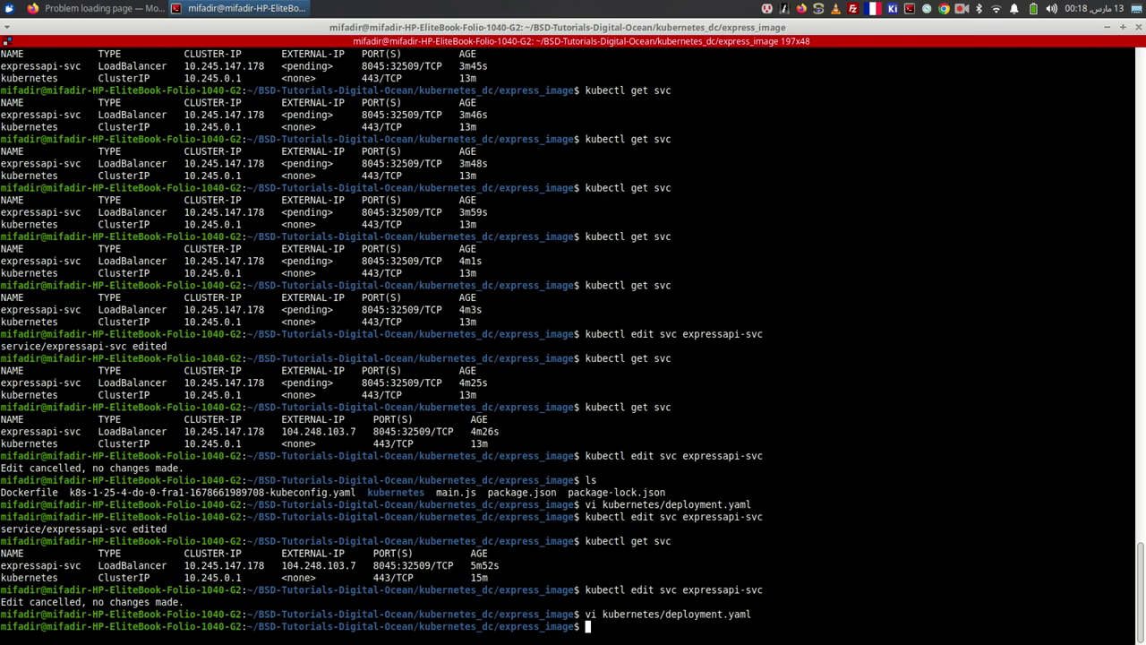
{"action": "key", "text": "Return"}
- Recheck the port and targetPort of expressapi-svc with kubectl edit, and exit without editing
{"action": "key", "text": "Up"}
{"action": "key", "text": "Up"}
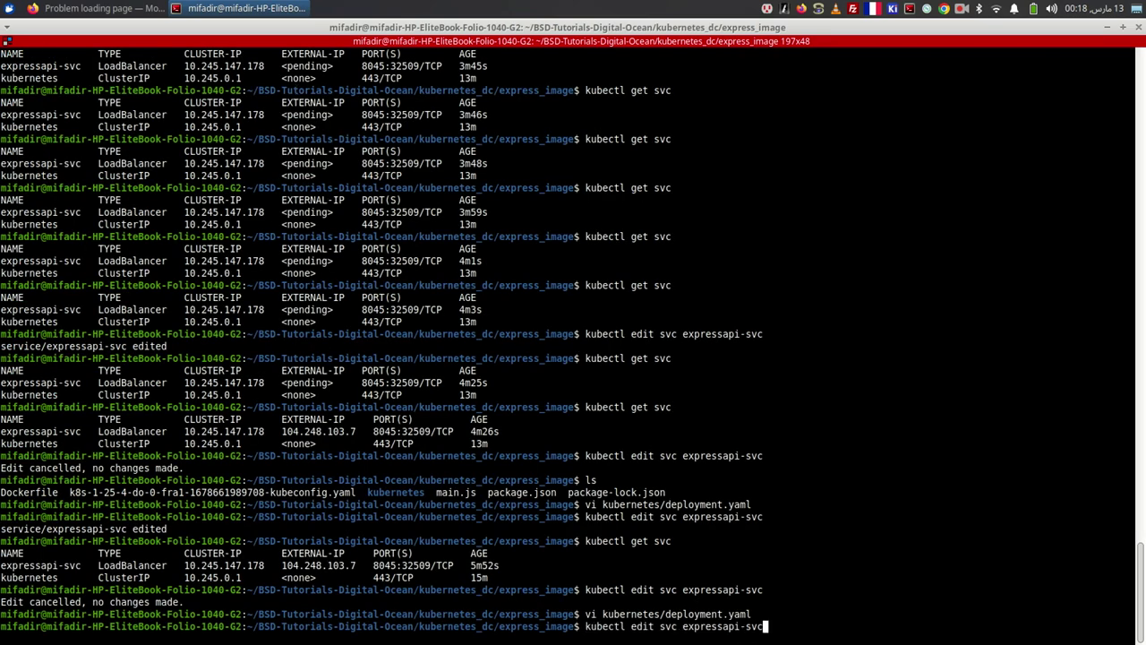
{"action": "key", "text": "Up"}
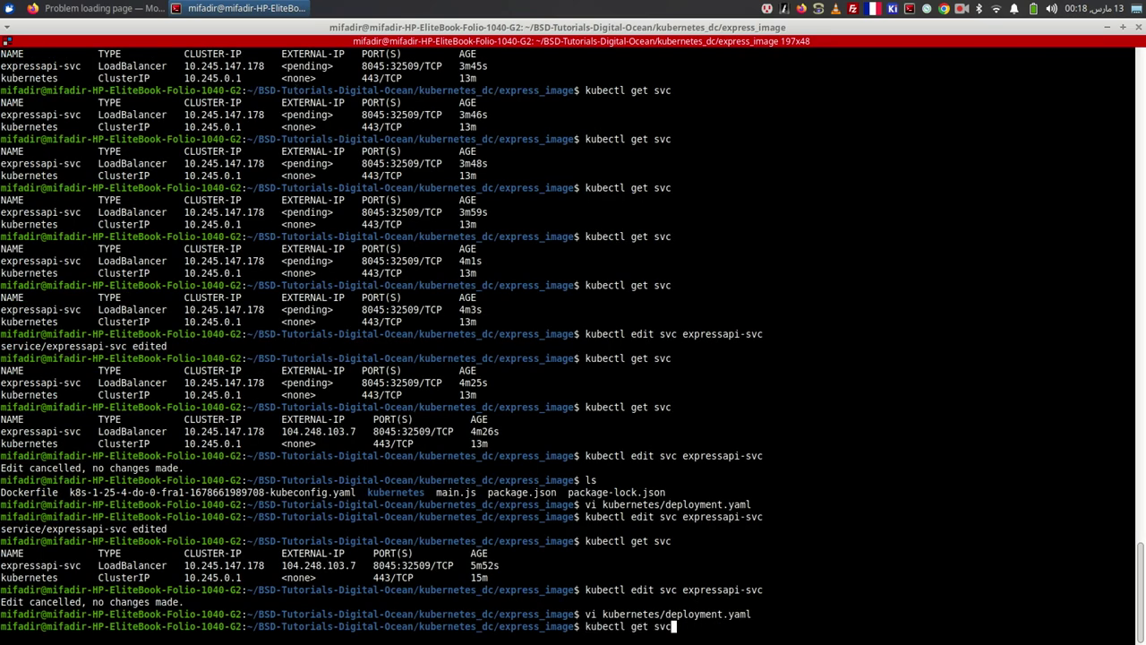
{"action": "key", "text": "Down"}
{"action": "key", "text": "Return"}
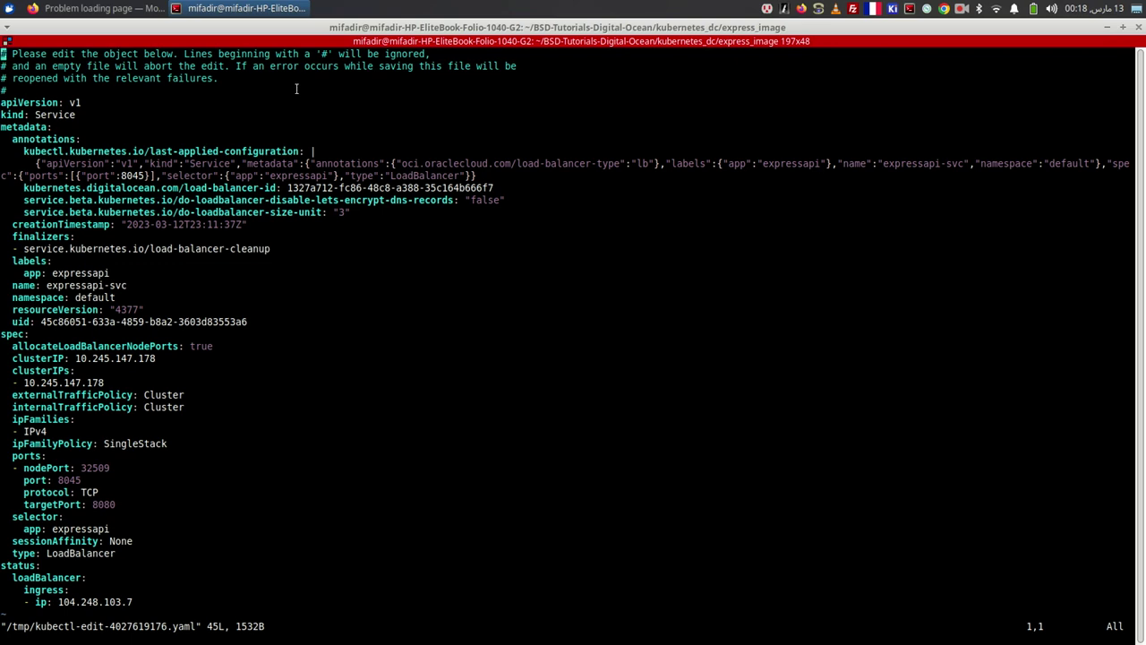
{"action": "type", "text": ":q"}
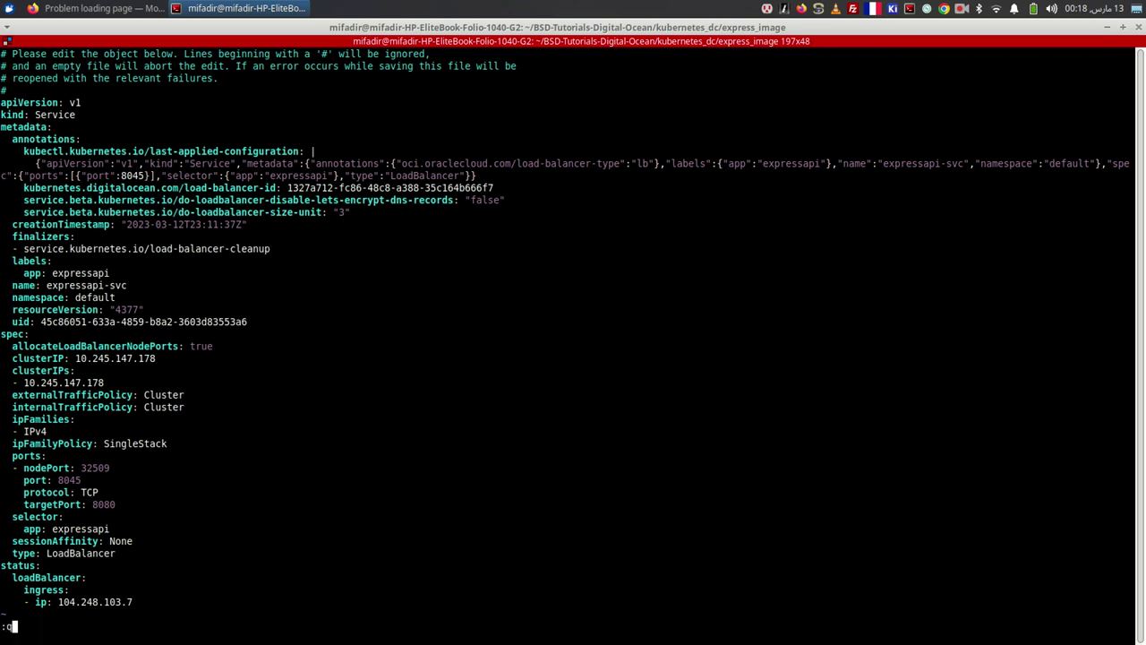
{"action": "key", "text": "Return"}
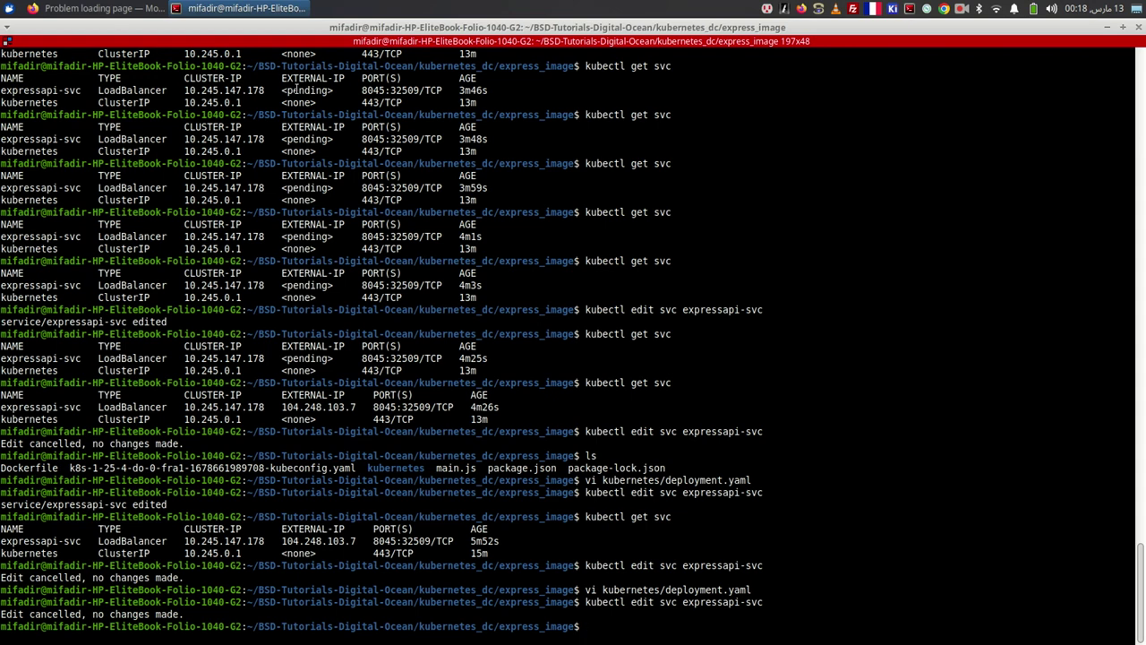
- List the services with kubectl and copy the external IP and port of expressapi-svc
{"action": "type", "text": "kubectl get svc"}
{"action": "key", "text": "Return"}
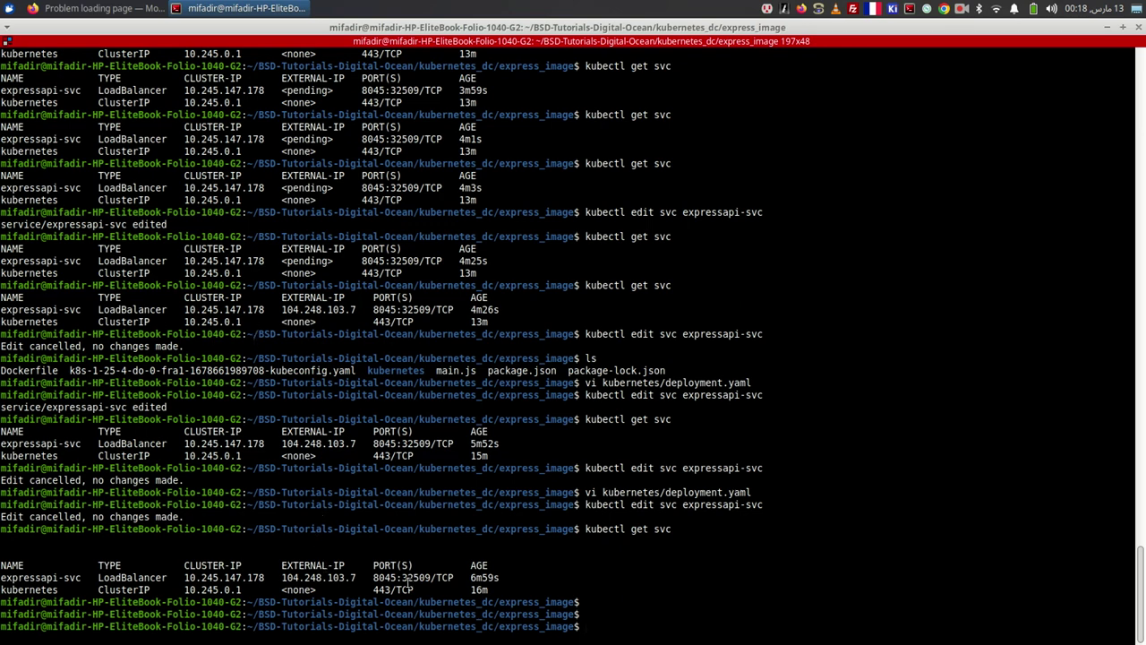
{"action": "left_click_drag", "start_coordinate": [399, 578], "coordinate": [281, 582]}
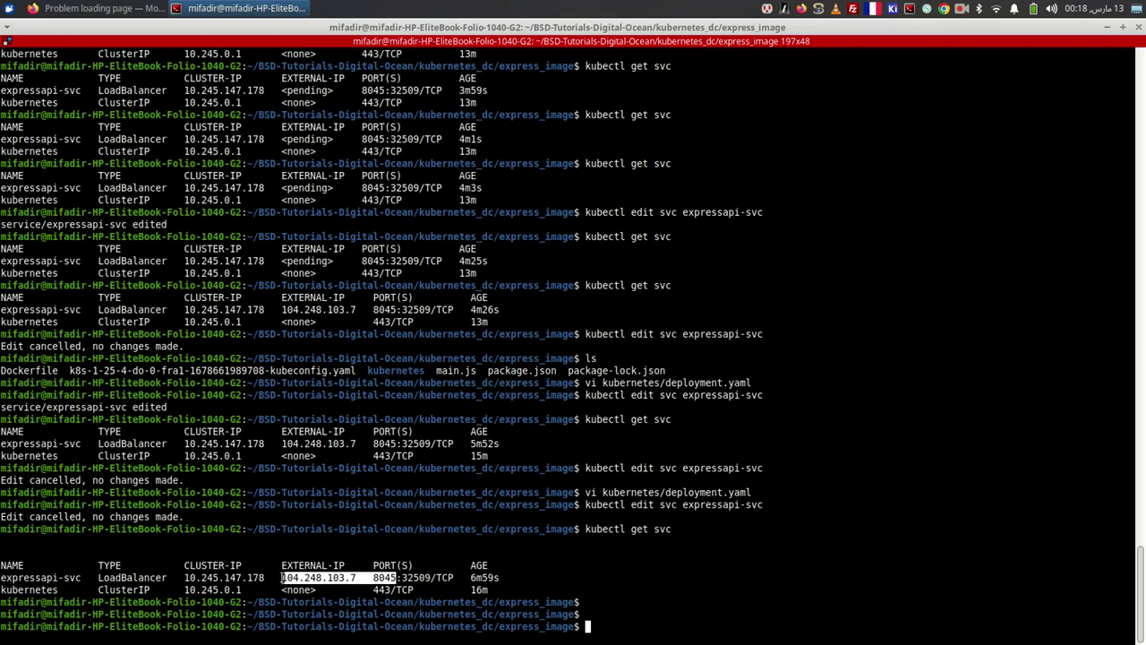
{"action": "right_click", "coordinate": [300, 583]}
{"action": "left_click", "coordinate": [331, 369]}
- Switch to Firefox and load 104.248.103.7:8045 repeatedly to check which pod answers each request
{"action": "key", "text": "alt+Tab"}
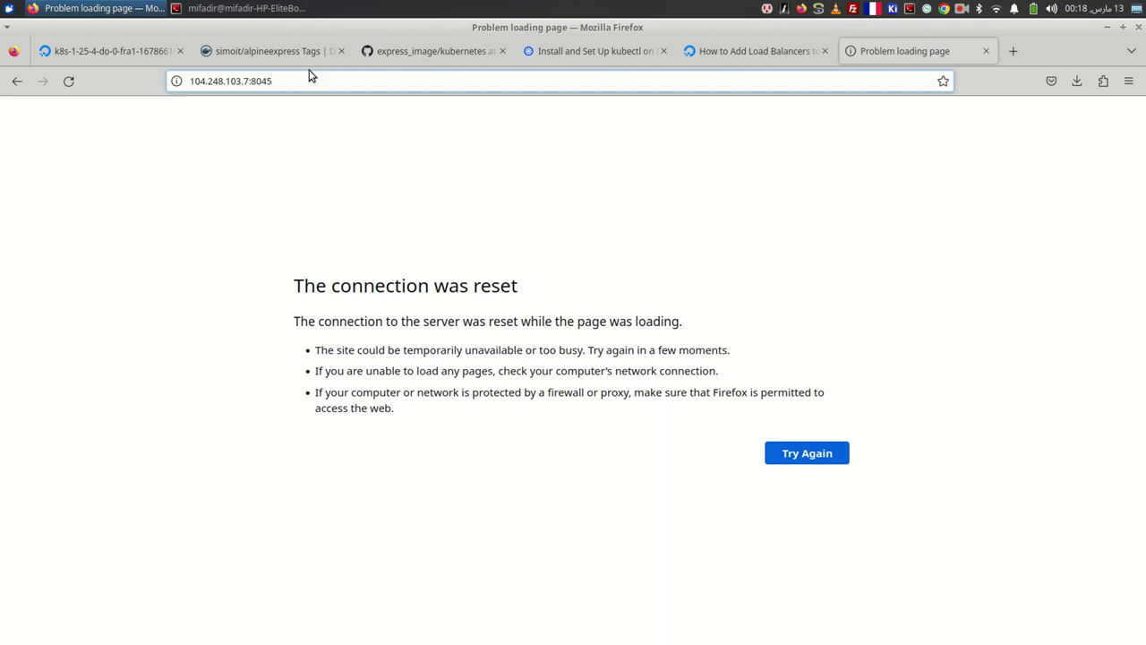
{"action": "key", "text": "Return"}
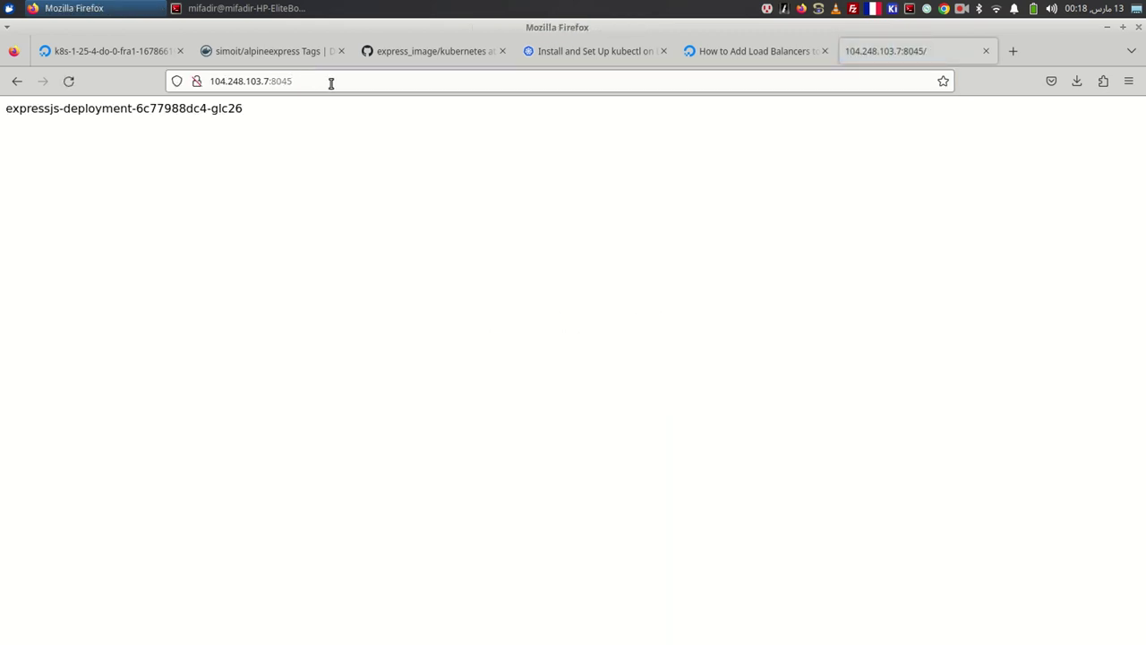
{"action": "left_click", "coordinate": [331, 83]}
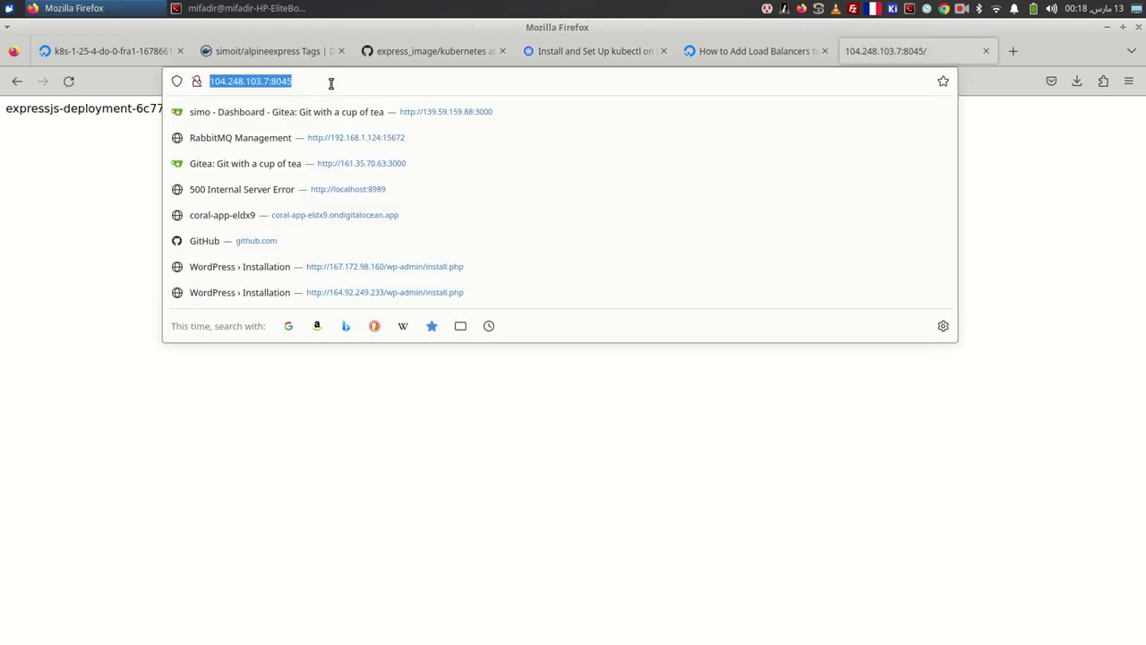
{"action": "left_click", "coordinate": [331, 83]}
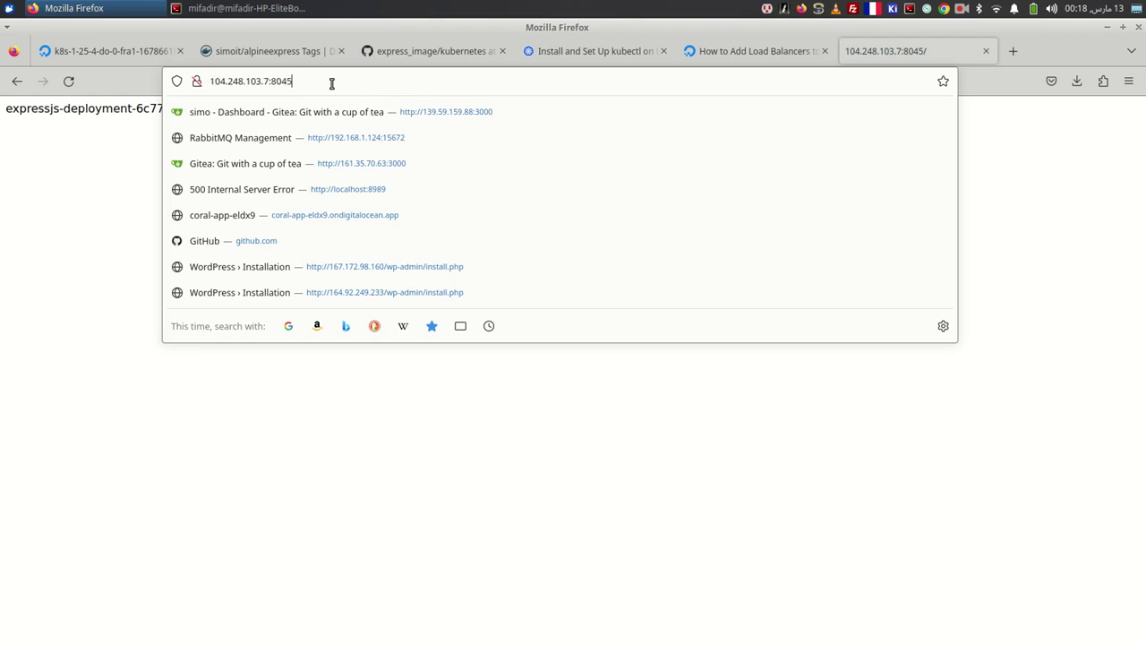
{"action": "key", "text": "Return"}
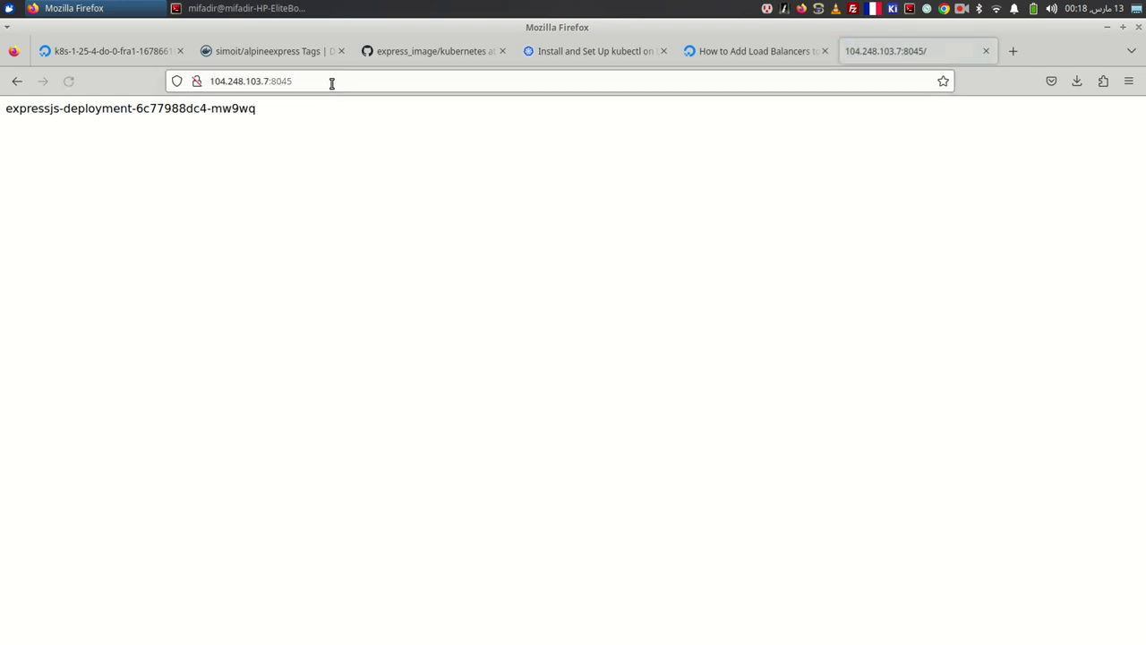
{"action": "left_click", "coordinate": [332, 83]}
{"action": "key", "text": "Return"}
{"action": "left_click", "coordinate": [332, 83]}
{"action": "key", "text": "Return"}
{"action": "left_click", "coordinate": [331, 83]}
{"action": "left_click", "coordinate": [364, 74]}
{"action": "key", "text": "Return"}
{"action": "left_click", "coordinate": [279, 81]}
{"action": "key", "text": "Return"}
- Switch to the terminal and list the cluster's pods with kubectl get pod
{"action": "key", "text": "alt+Tab"}
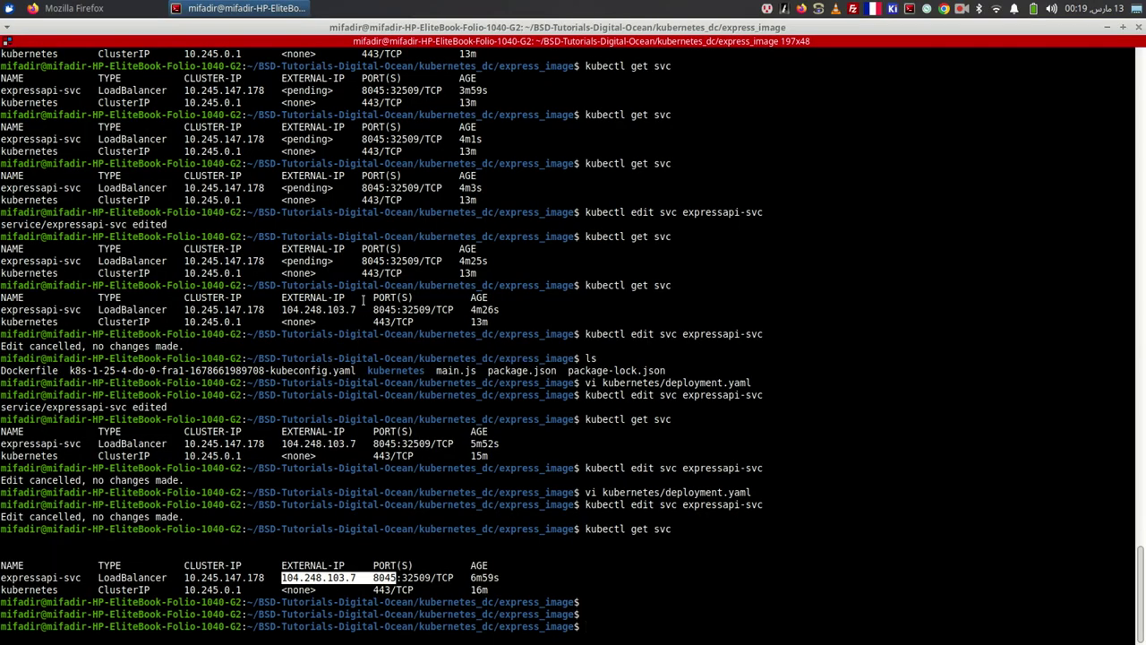
{"action": "type", "text": "kubectl get pod"}
{"action": "key", "text": "Return"}
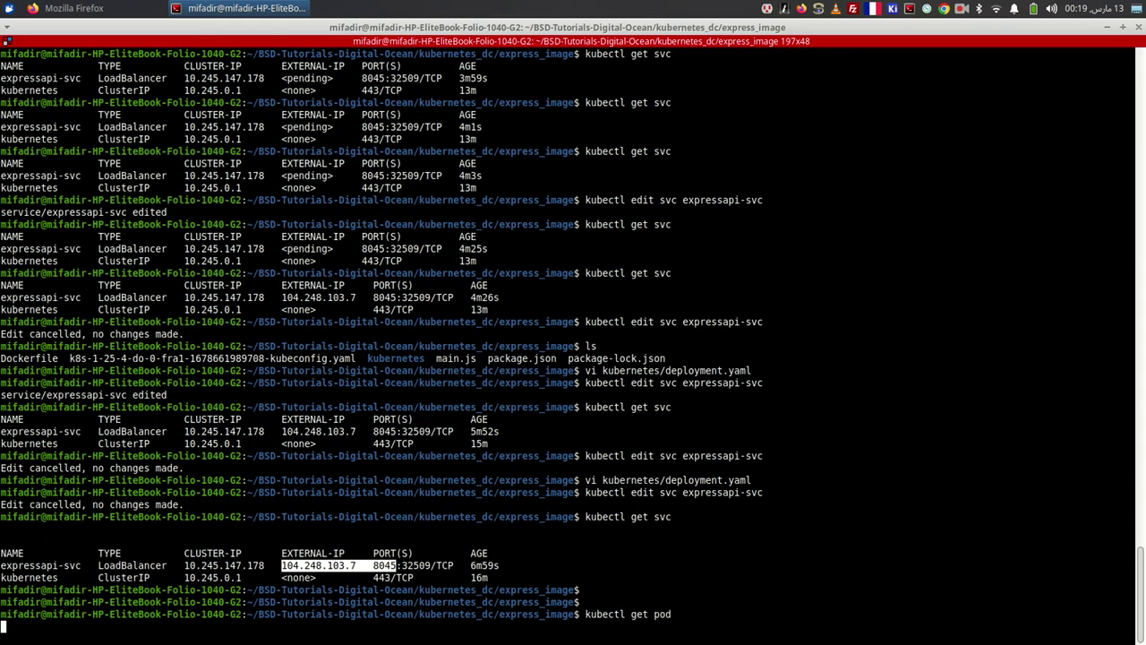
- Compare the pod name returned by 104.248.103.7:8045 in Firefox with the pod list in the terminal
{"action": "key", "text": "alt+Tab"}
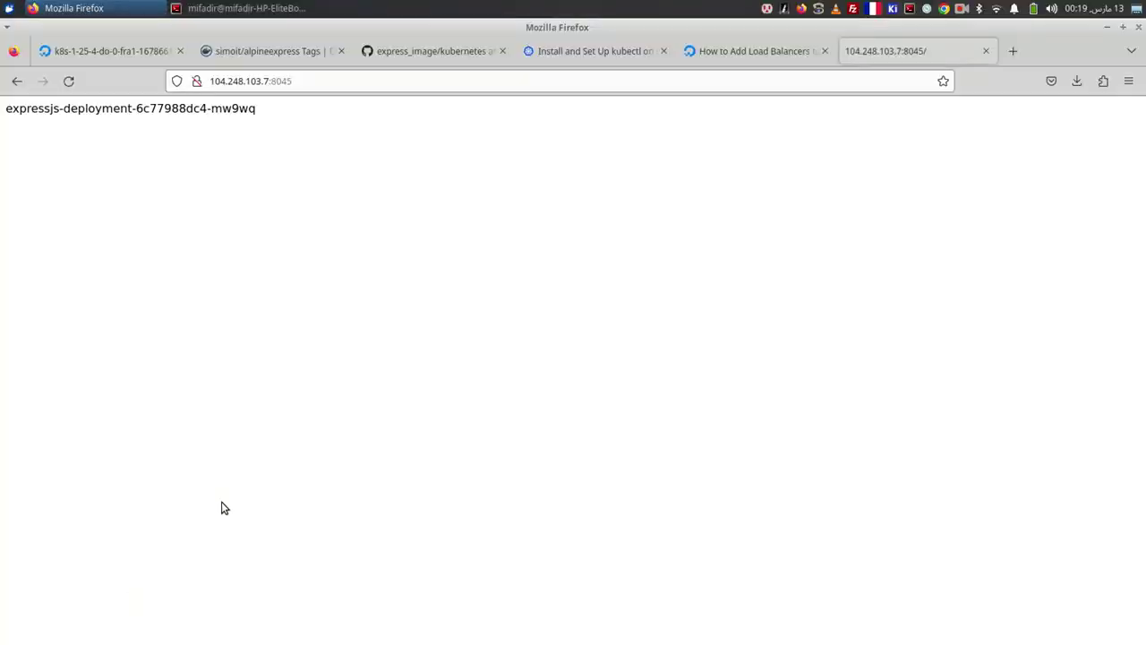
{"action": "key", "text": "alt+Tab"}
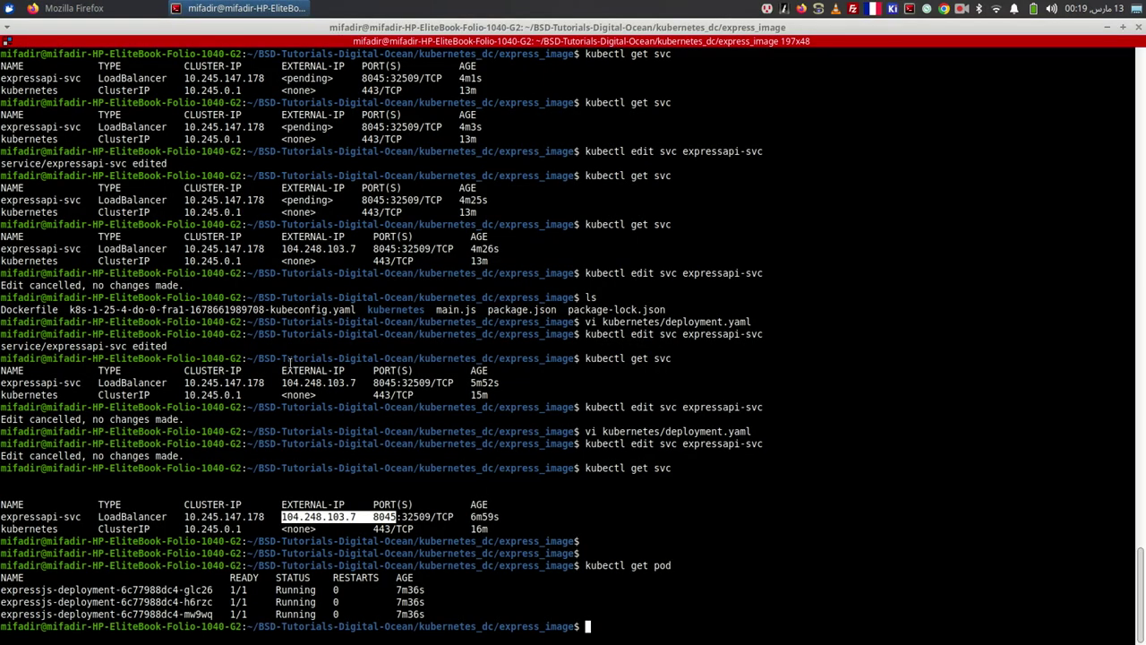
{"action": "key", "text": "alt+Tab"}
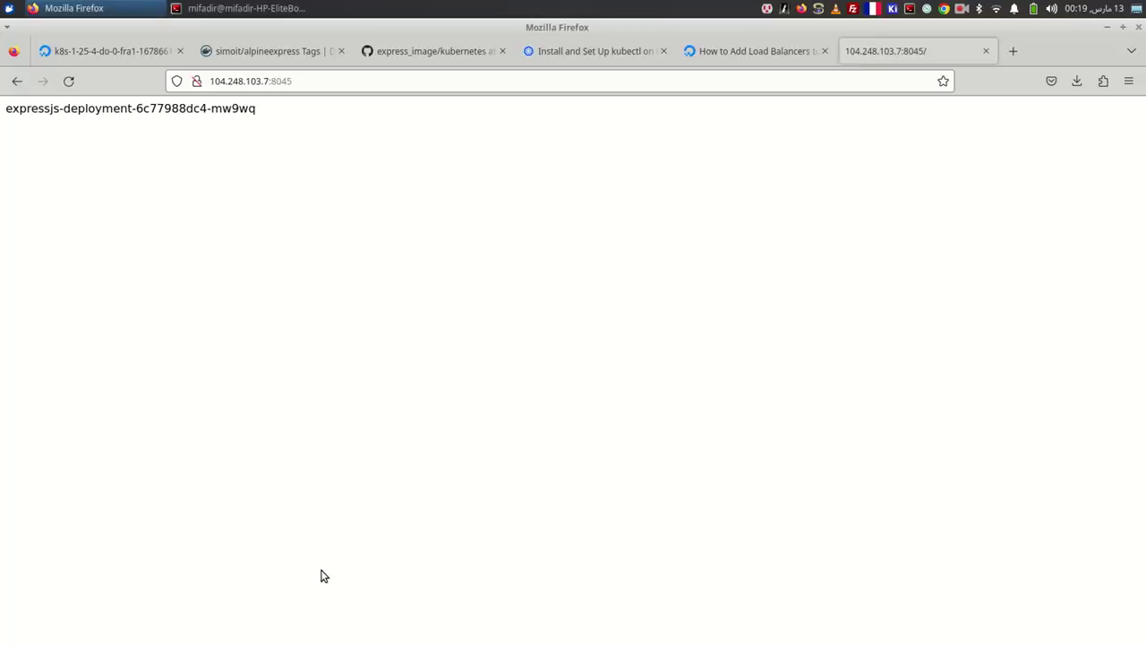
{"action": "key", "text": "alt+Tab"}
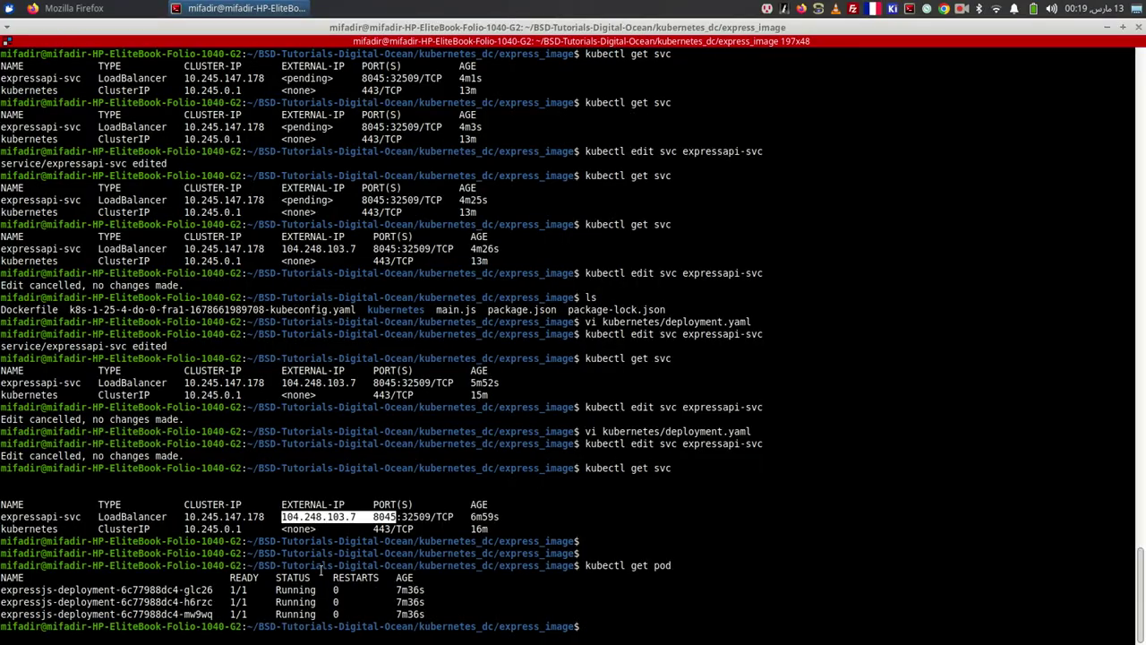
{"action": "key", "text": "alt+Tab"}
{"action": "key", "text": "alt+Tab"}
{"action": "double_click", "coordinate": [197, 613]}
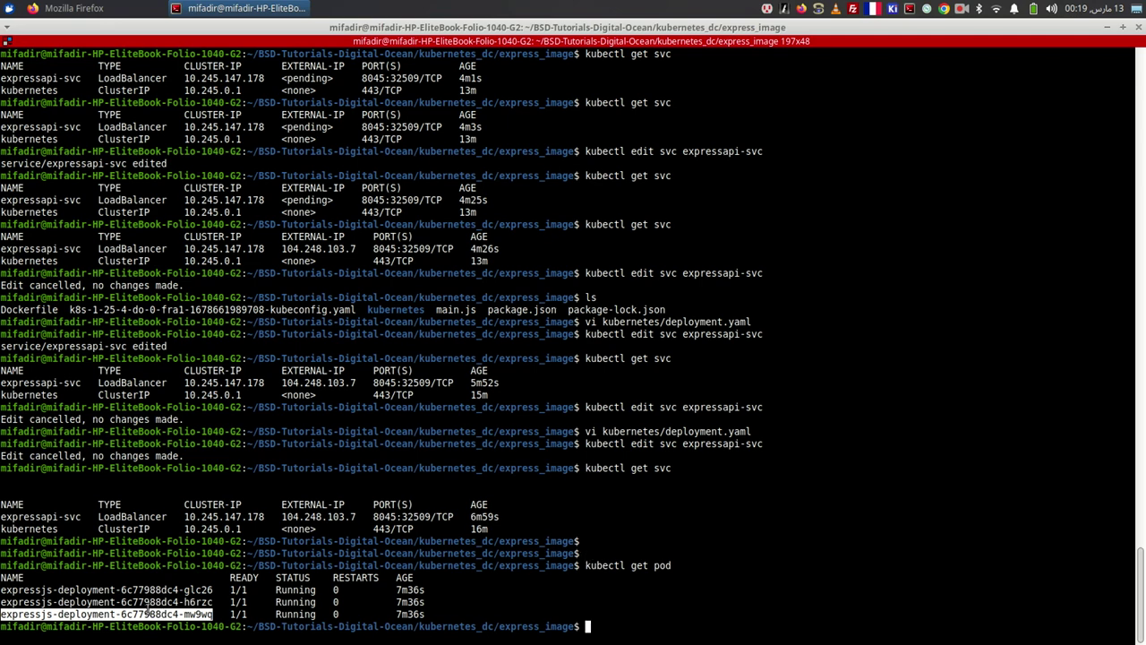
- Try to open an interactive bash shell in pod expressjs-deployment-6c77988dc4-mw9wq with kubectl exec -it
{"action": "double_click", "coordinate": [148, 612]}
{"action": "type", "text": "kubectl exec -it"}
{"action": "right_click", "coordinate": [175, 614]}
{"action": "left_click", "coordinate": [260, 412]}
{"action": "right_click", "coordinate": [740, 392]}
{"action": "left_click", "coordinate": [766, 414]}
{"action": "type", "text": "bash"}
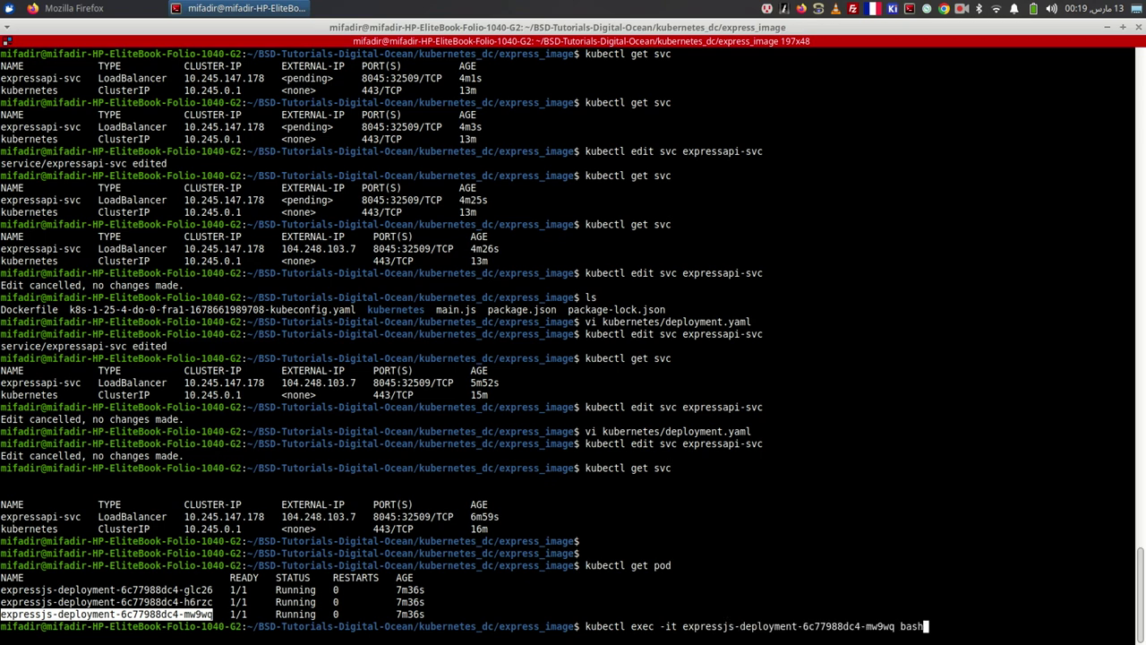
{"action": "key", "text": "Return"}
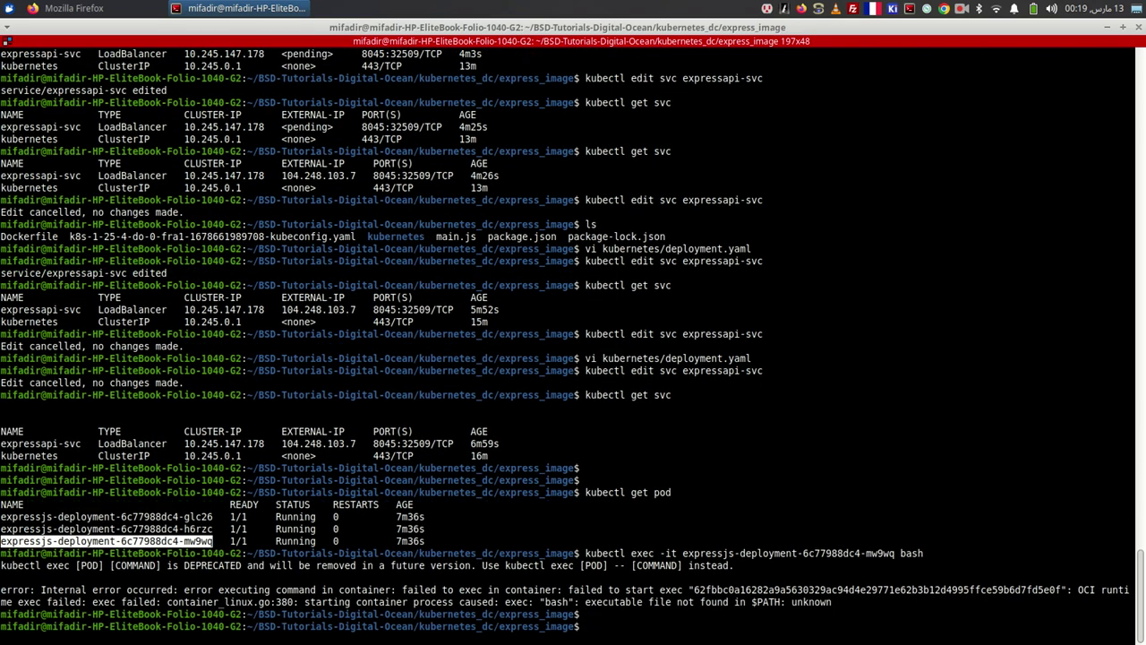
- Open an interactive sh shell in pod expressjs-deployment-6c77988dc4-mw9wq by rerunning kubectl exec -it with sh
{"action": "key", "text": "Up"}
{"action": "key", "text": "BackSpace"}
{"action": "key", "text": "BackSpace"}
{"action": "key", "text": "BackSpace"}
{"action": "key", "text": "BackSpace"}
{"action": "type", "text": "sh"}
{"action": "key", "text": "Return"}
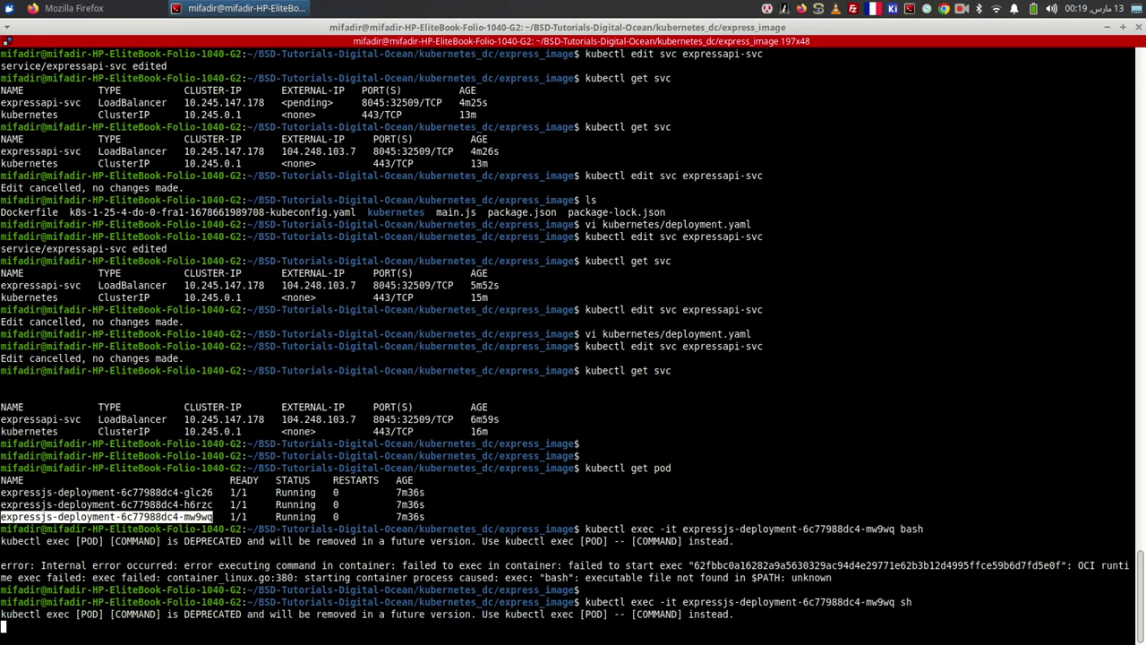
{"action": "key", "text": "Return"}
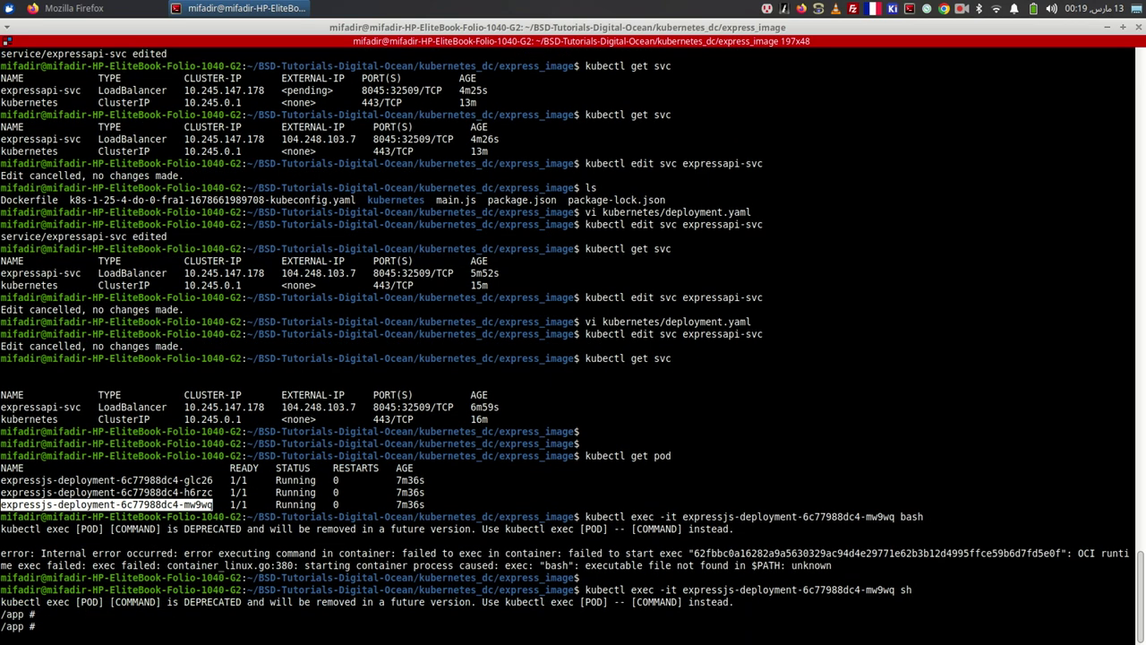
- Check the pod's hostname and its running processes with hostname and ps aux
{"action": "type", "text": "hostname"}
{"action": "key", "text": "Return"}
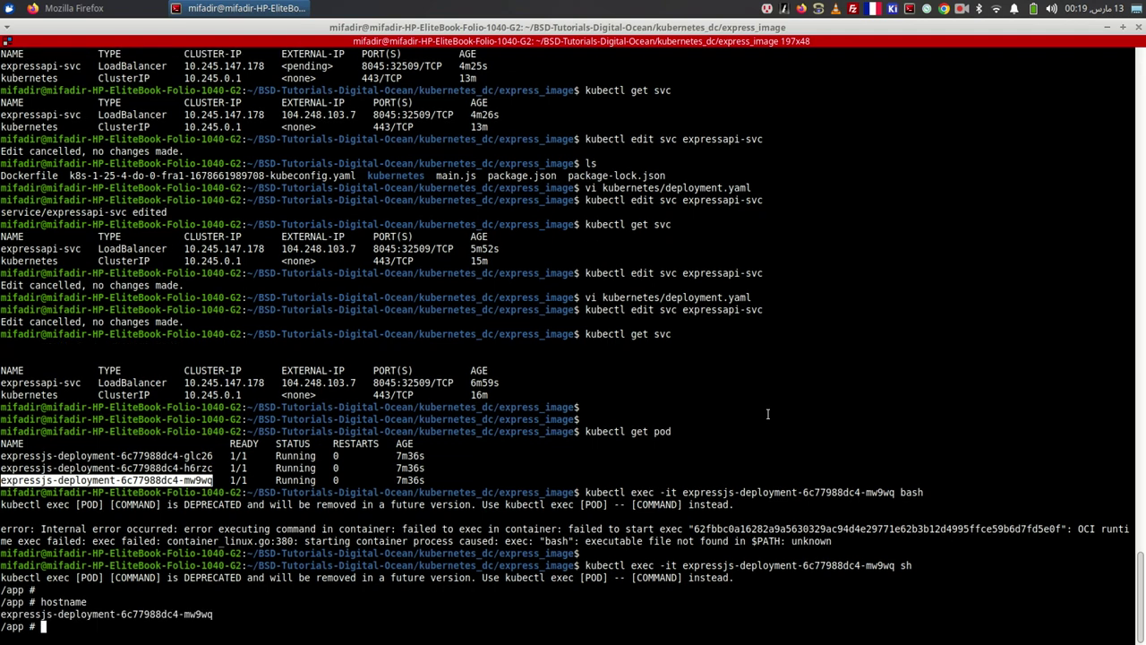
{"action": "double_click", "coordinate": [125, 614]}
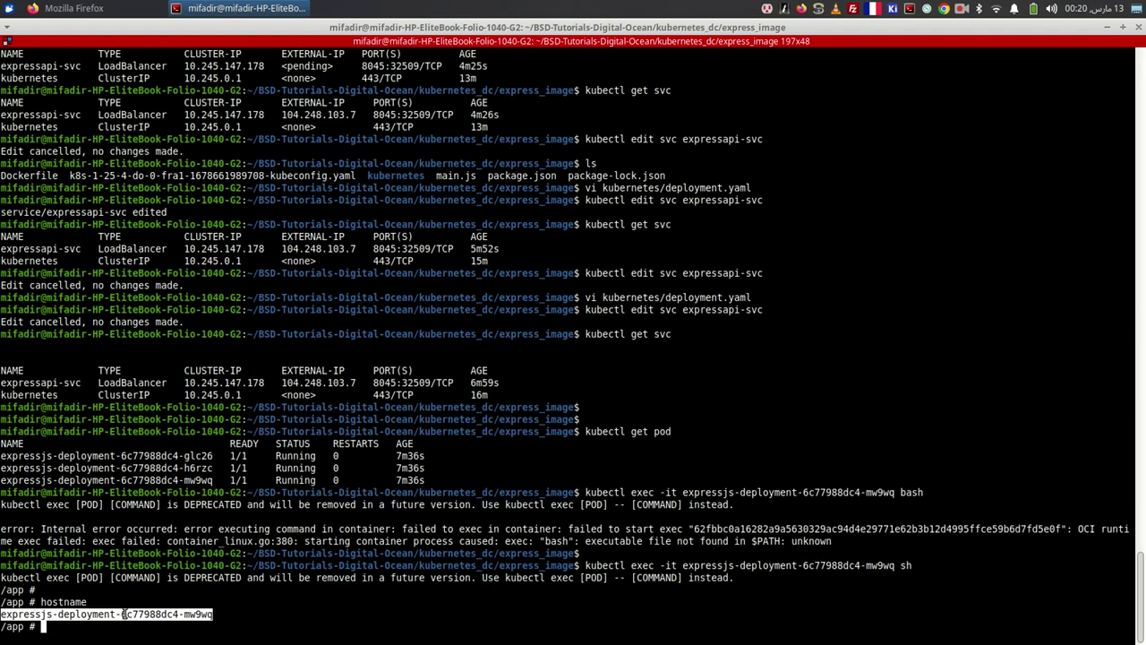
{"action": "key", "text": "ctrl+c"}
{"action": "type", "text": "ps aux"}
{"action": "key", "text": "Return"}
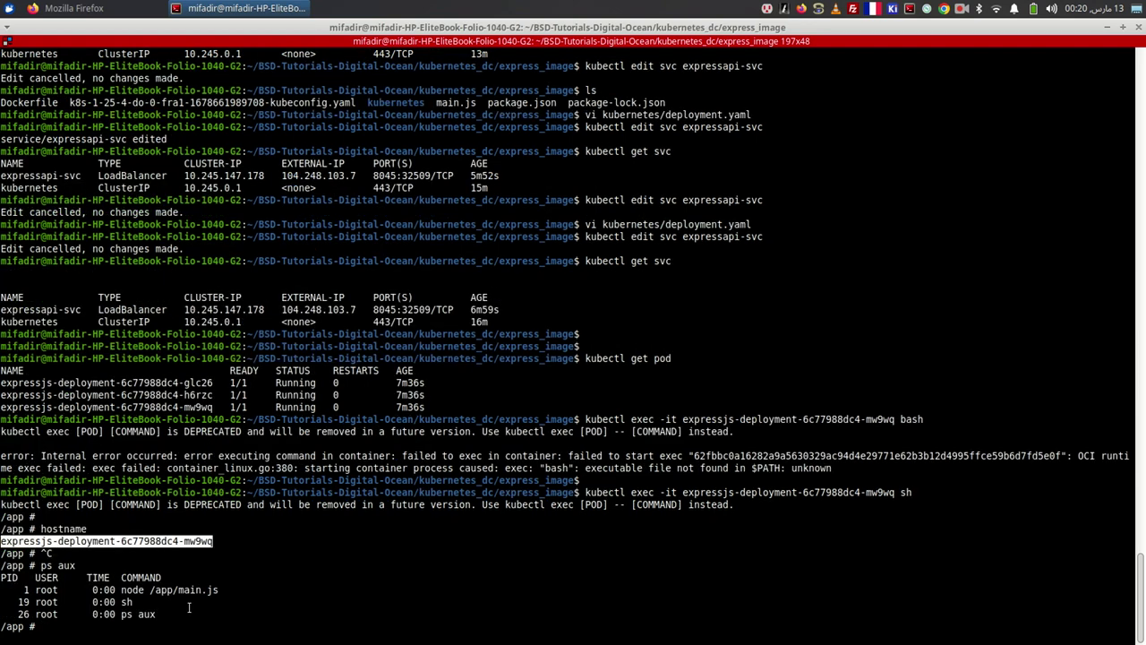
{"action": "double_click", "coordinate": [168, 589]}
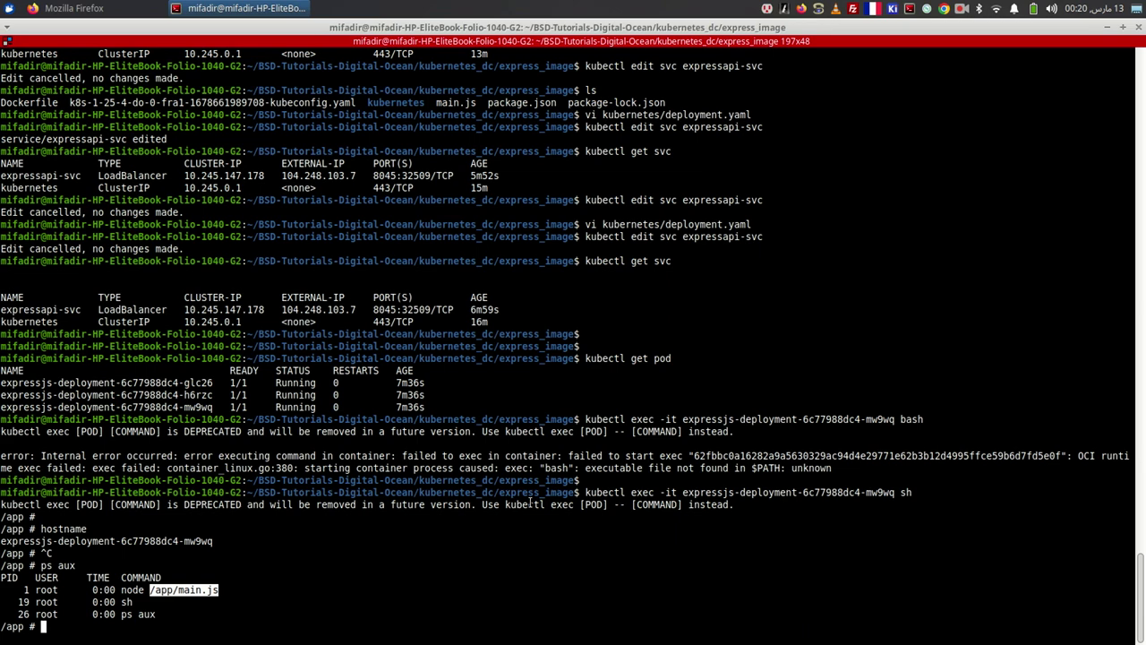
- Evaluate os.hostname() in the pod's Node.js console, and exit the console
{"action": "type", "text": "node"}
{"action": "key", "text": "Return"}
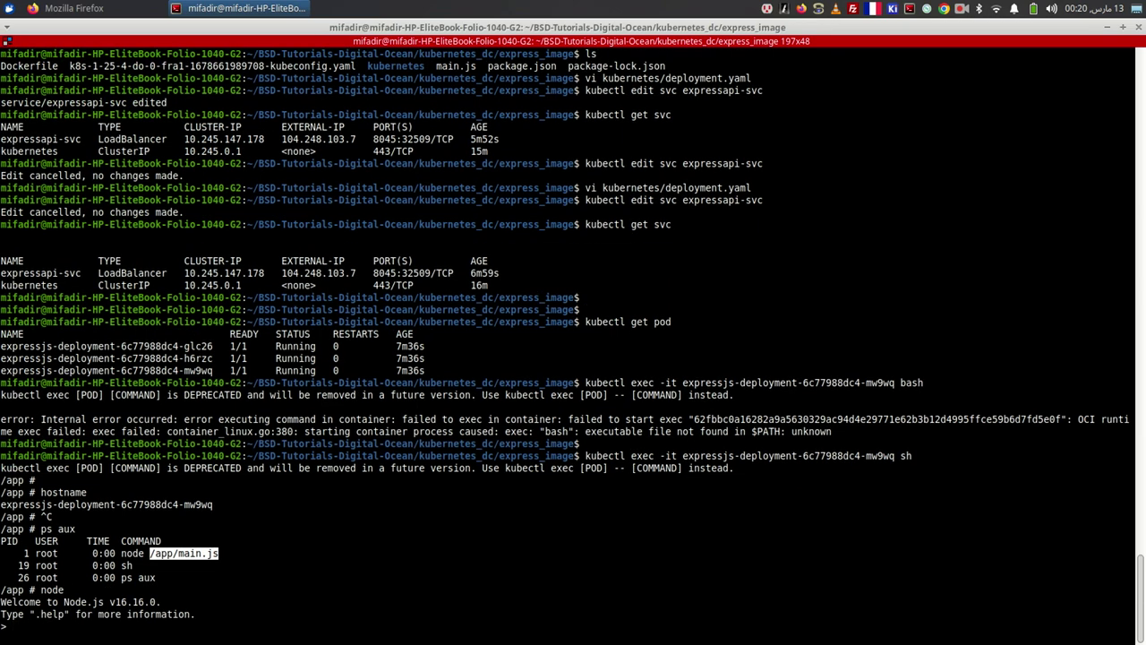
{"action": "type", "text": "os.hostname"}
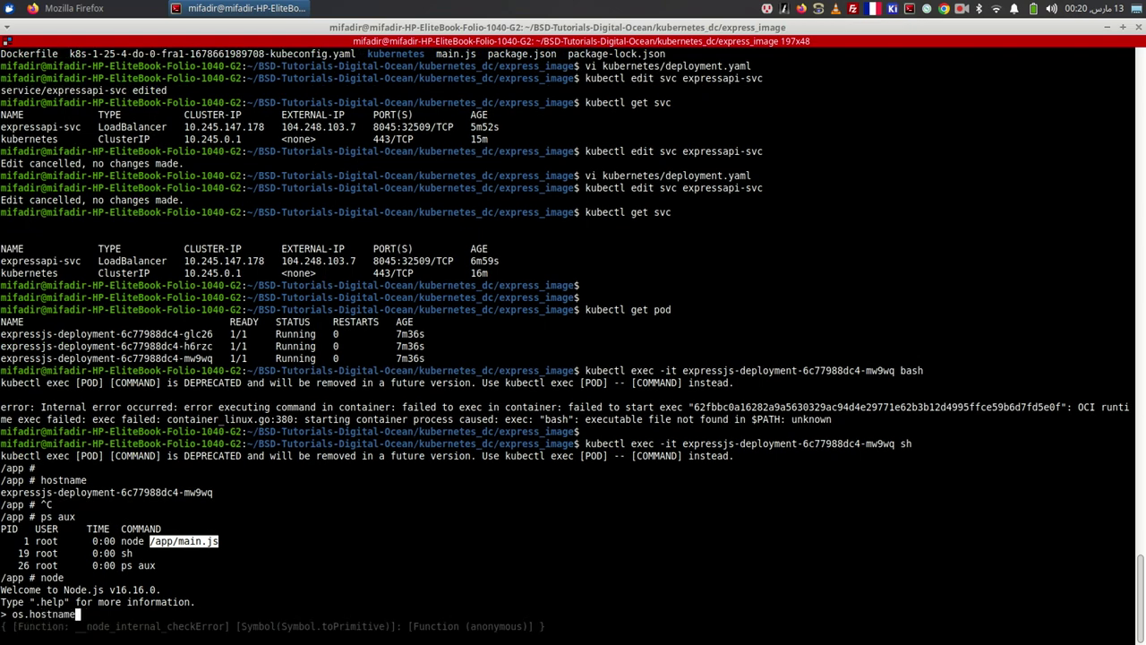
{"action": "type", "text": "()"}
{"action": "key", "text": "Return"}
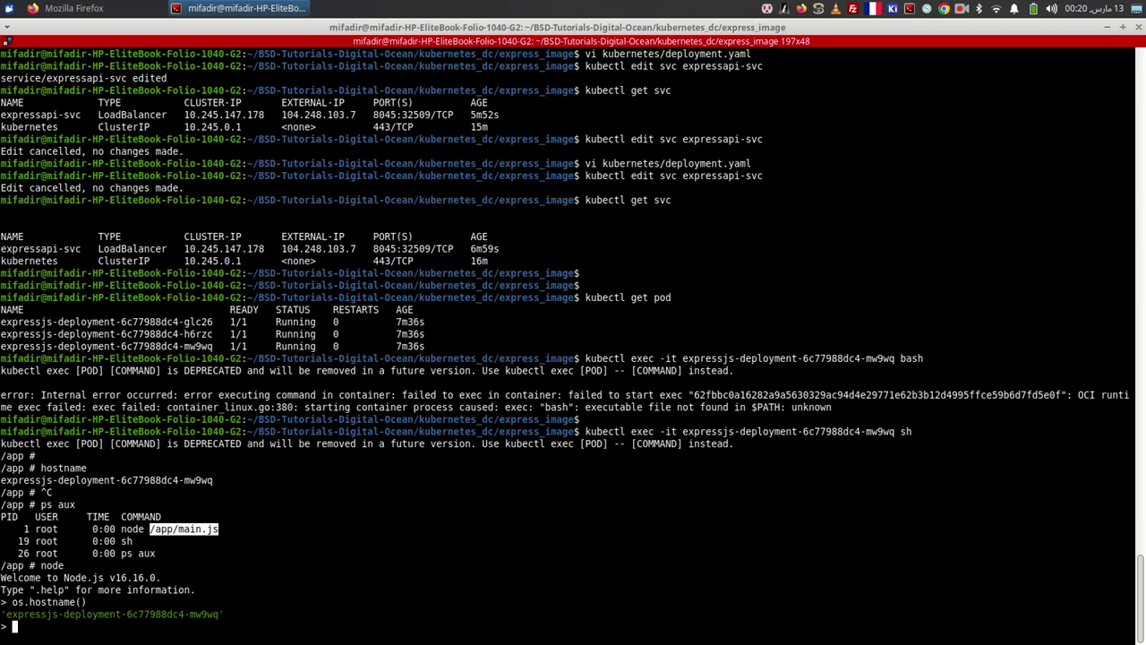
{"action": "key", "text": "ctrl+c"}
{"action": "key", "text": "ctrl+c"}
- List the files in the pod's /app directory with ls
{"action": "type", "text": "l"}
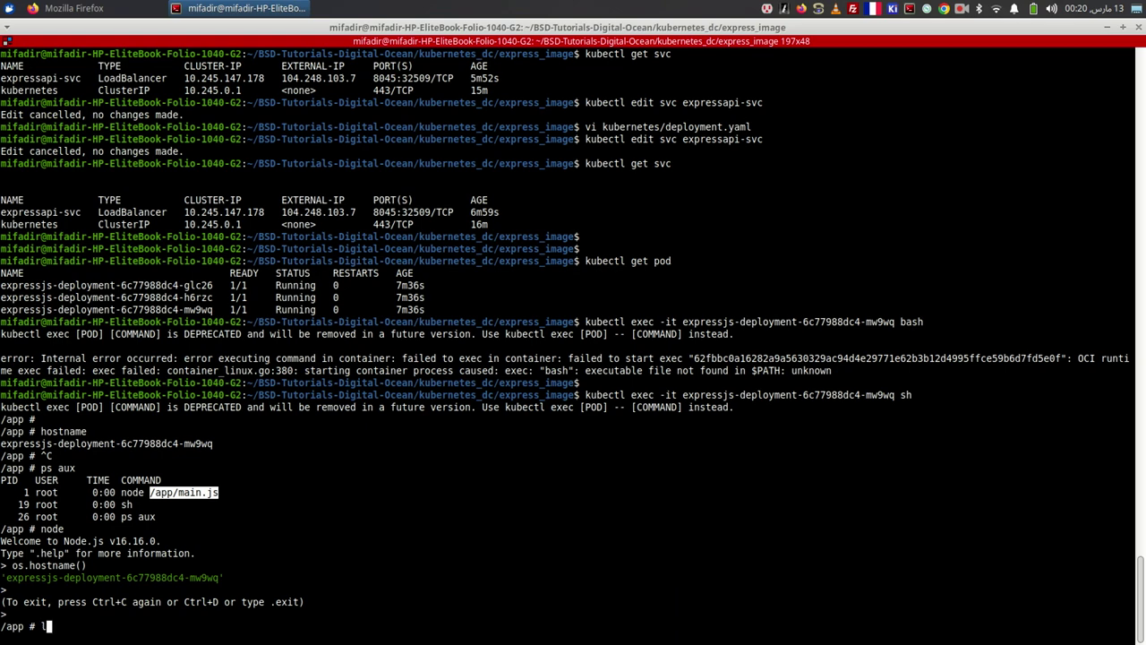
{"action": "type", "text": "s"}
{"action": "key", "text": "Return"}
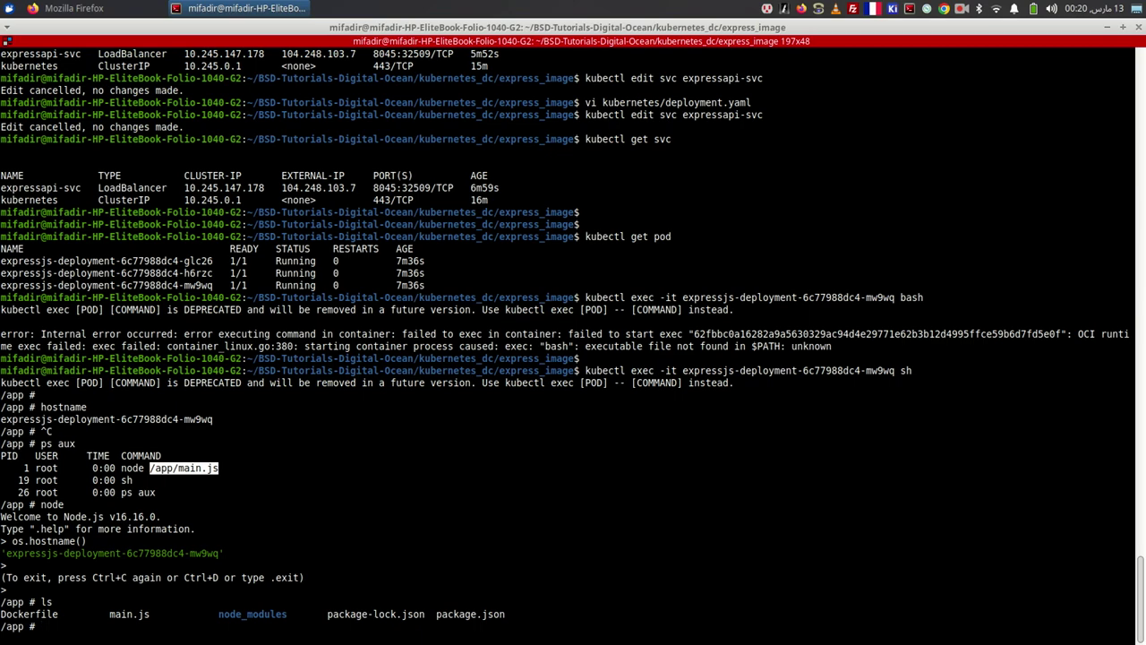
- Switch to Firefox and reload 104.248.103.7:8045 several times to check which pod answers
{"action": "key", "text": "alt+Tab"}
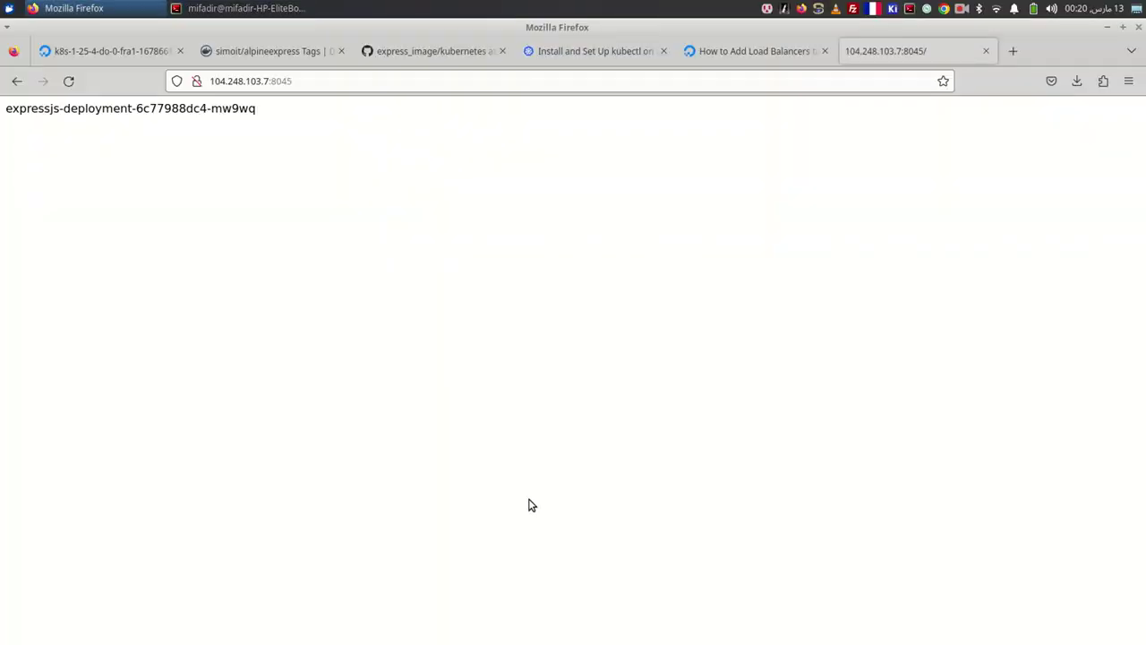
{"action": "left_click", "coordinate": [71, 79]}
{"action": "left_click", "coordinate": [71, 80]}
{"action": "left_click", "coordinate": [68, 80]}
- Load 104.248.103.7:8045 in a new Firefox window to check which pod answers, and close that window
{"action": "key", "text": "ctrl+n"}
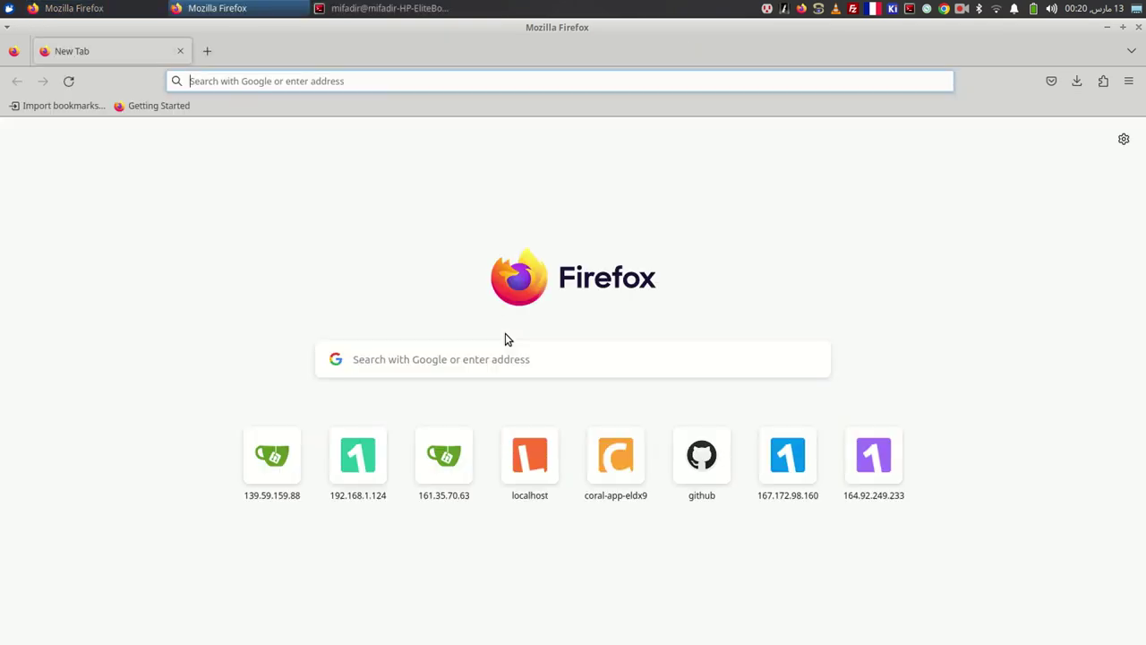
{"action": "key", "text": "alt+Tab"}
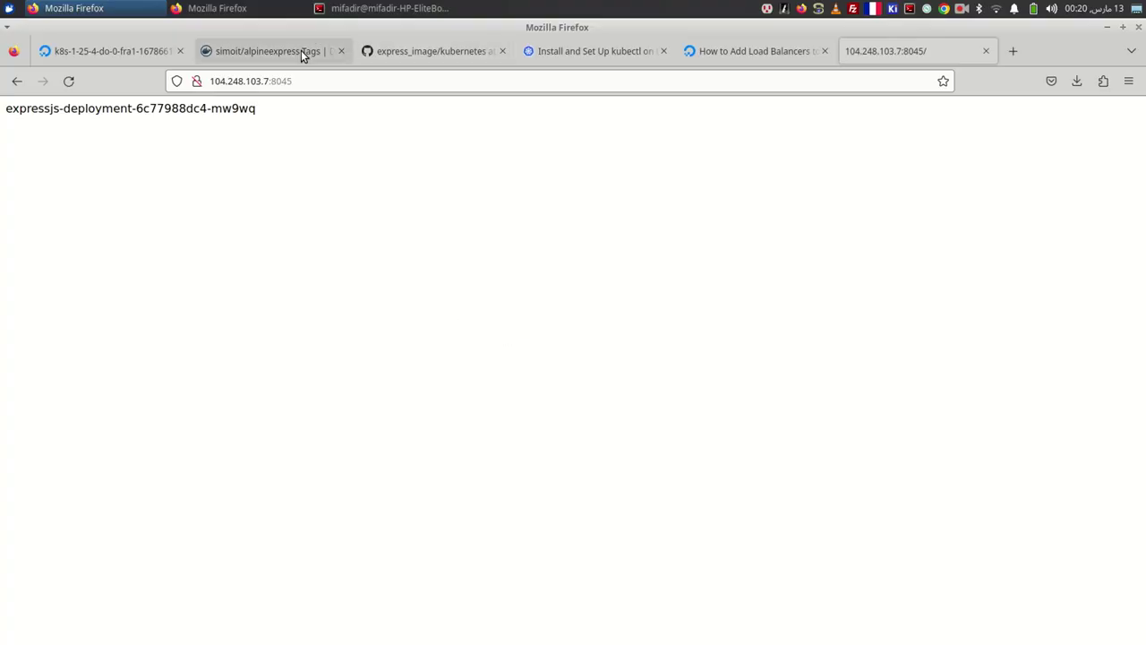
{"action": "left_click", "coordinate": [278, 80]}
{"action": "right_click", "coordinate": [279, 80]}
{"action": "left_click", "coordinate": [335, 145]}
{"action": "key", "text": "alt+Tab"}
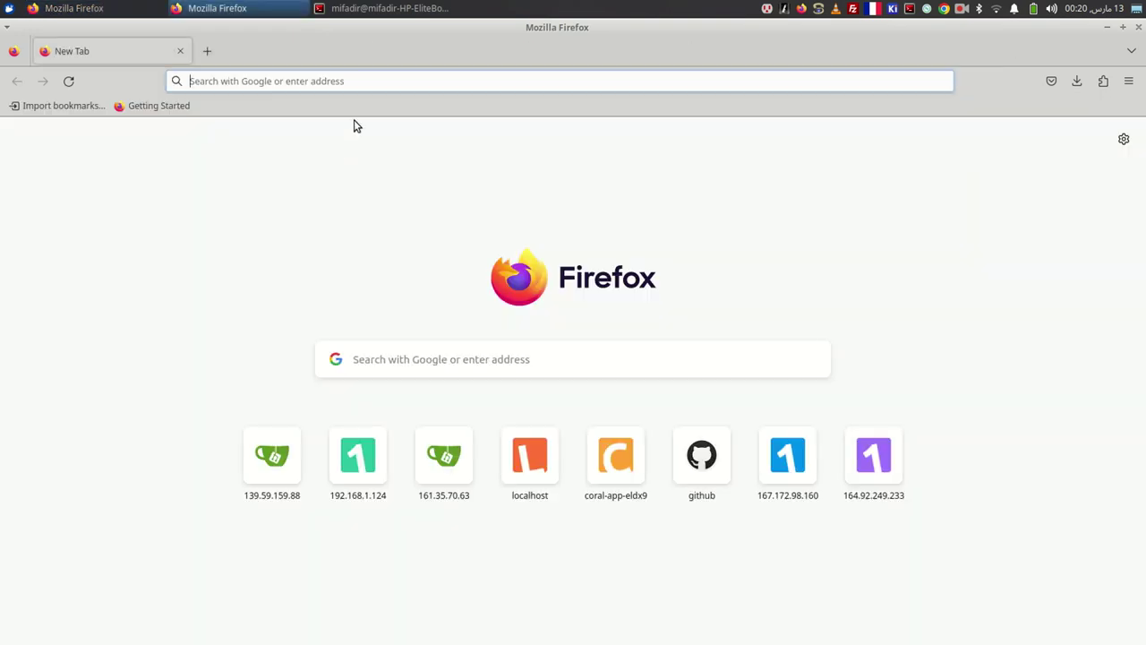
{"action": "key", "text": "ctrl+v"}
{"action": "key", "text": "Return"}
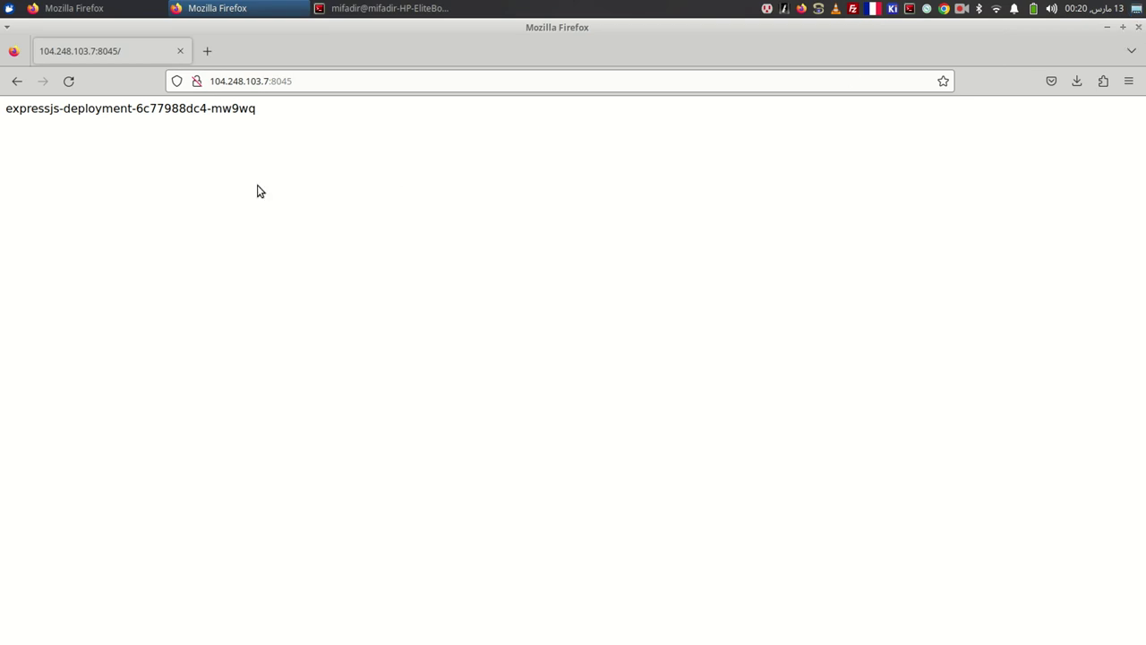
{"action": "left_click", "coordinate": [1138, 27]}
- Switch to the terminal and exit the pod's shell
{"action": "left_click", "coordinate": [238, 7]}
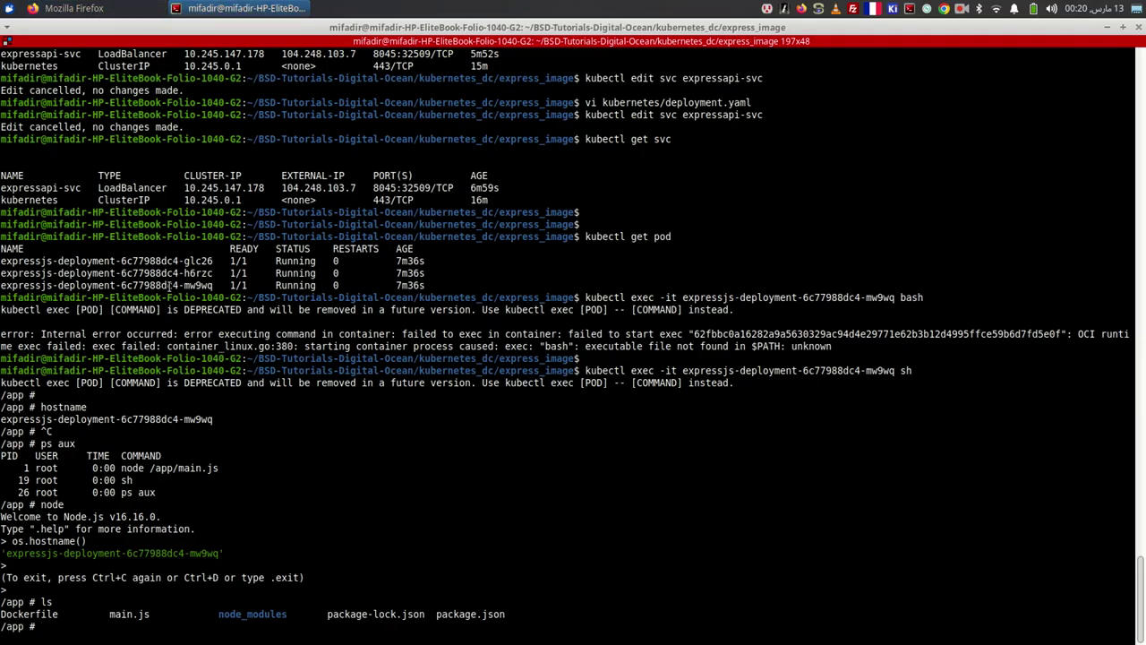
{"action": "type", "text": "exit"}
{"action": "key", "text": "Return"}
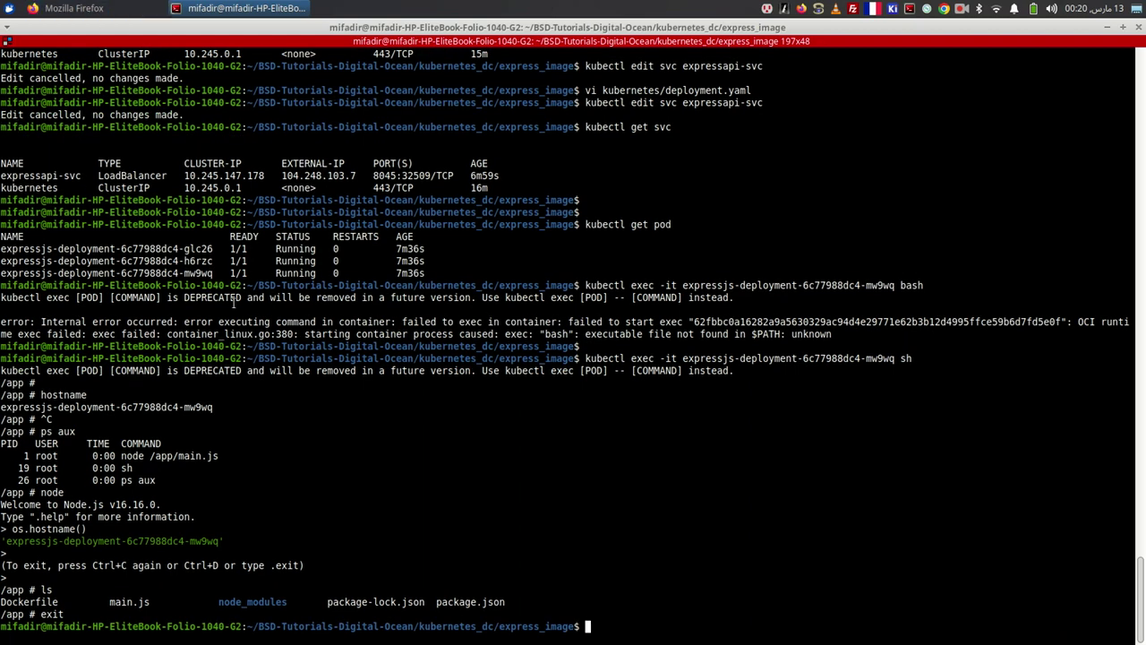
- Examine the names of the three expressjs-deployment pods in the earlier kubectl get pod output
{"action": "double_click", "coordinate": [199, 261]}
{"action": "left_click", "coordinate": [199, 261]}
{"action": "double_click", "coordinate": [199, 261]}
{"action": "double_click", "coordinate": [191, 249]}
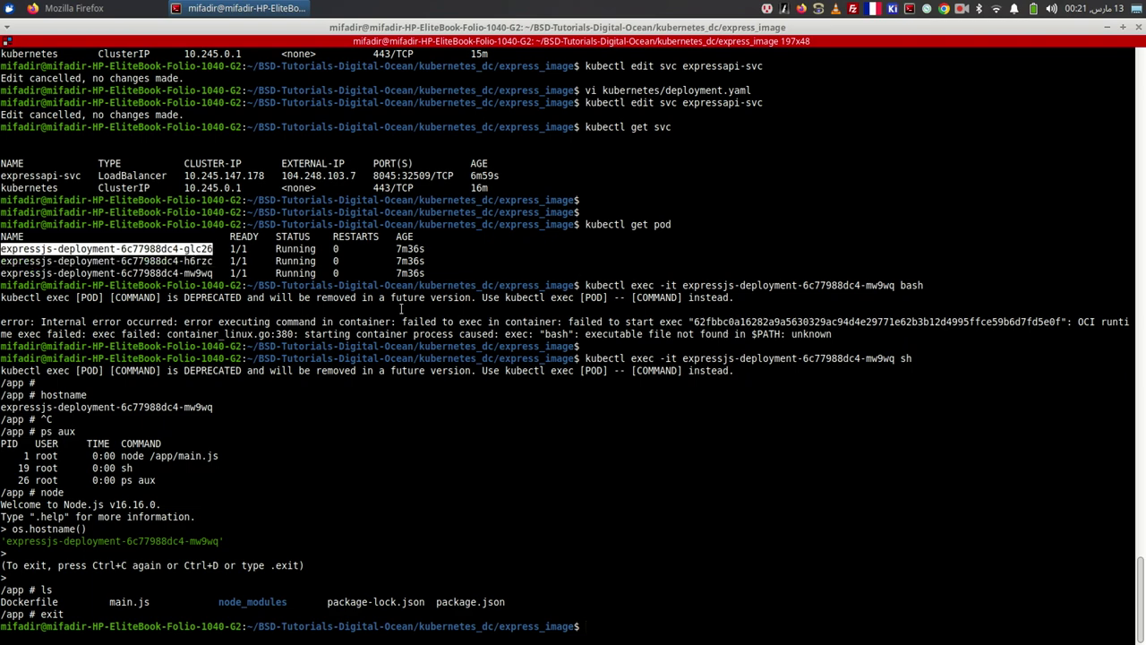
{"action": "left_click", "coordinate": [191, 266]}
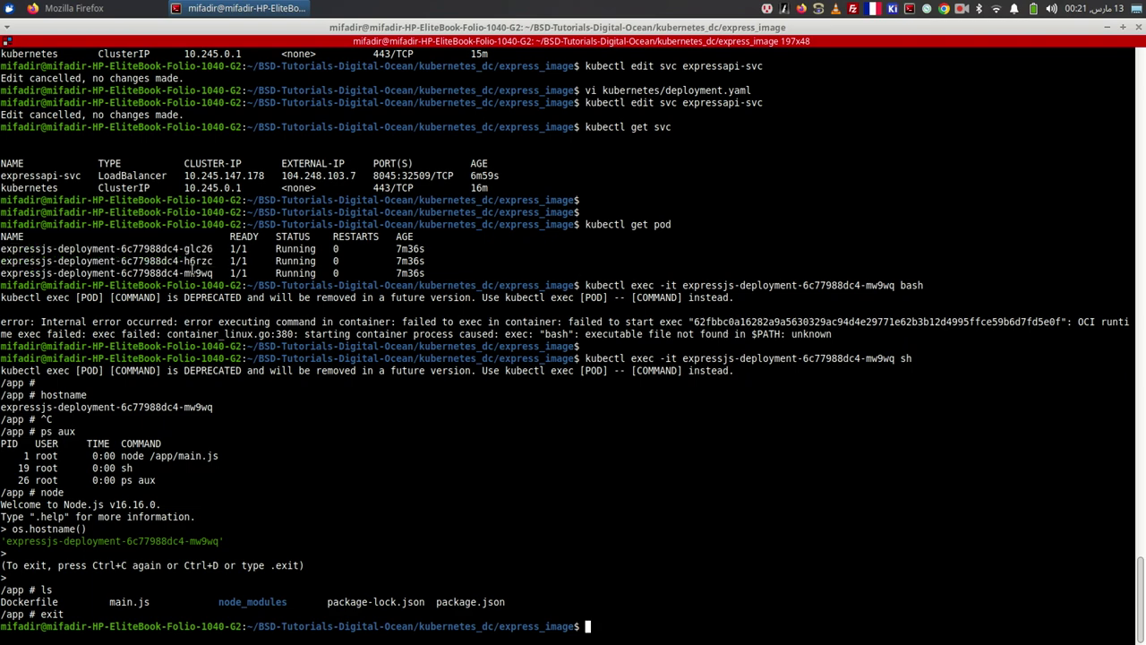
{"action": "double_click", "coordinate": [194, 271]}
{"action": "double_click", "coordinate": [195, 259]}
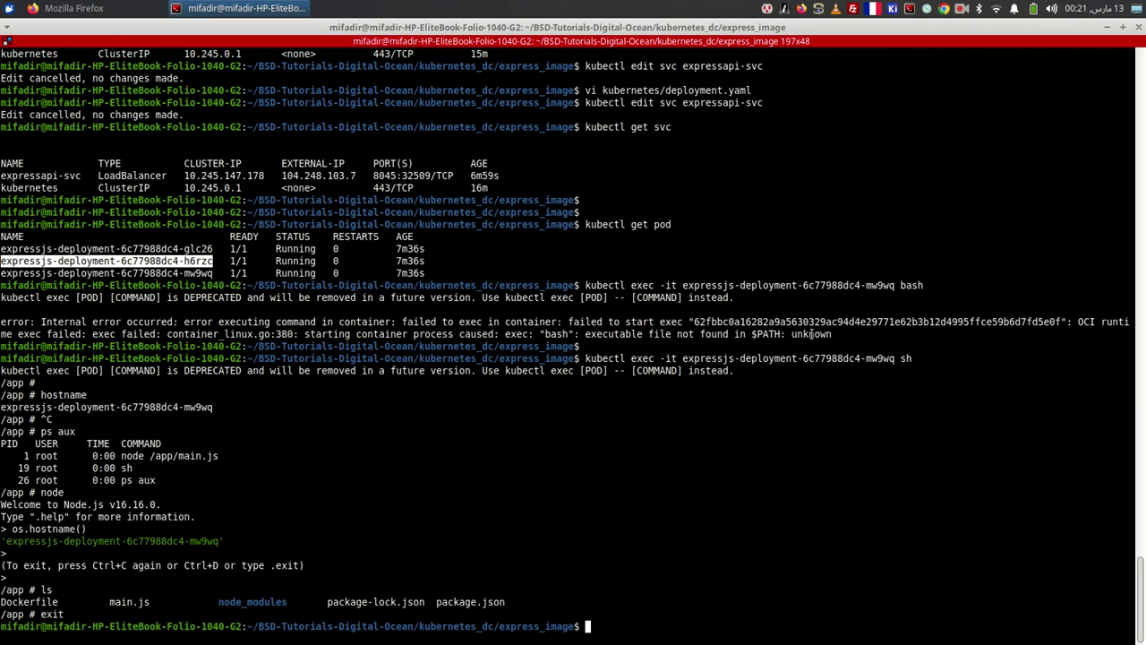
- Change to the home directory and display the cluster's details with kubectl cluster-info
{"action": "key", "text": "Return"}
{"action": "key", "text": "Return"}
{"action": "key", "text": "Return"}
{"action": "type", "text": "cd"}
{"action": "key", "text": "Return"}
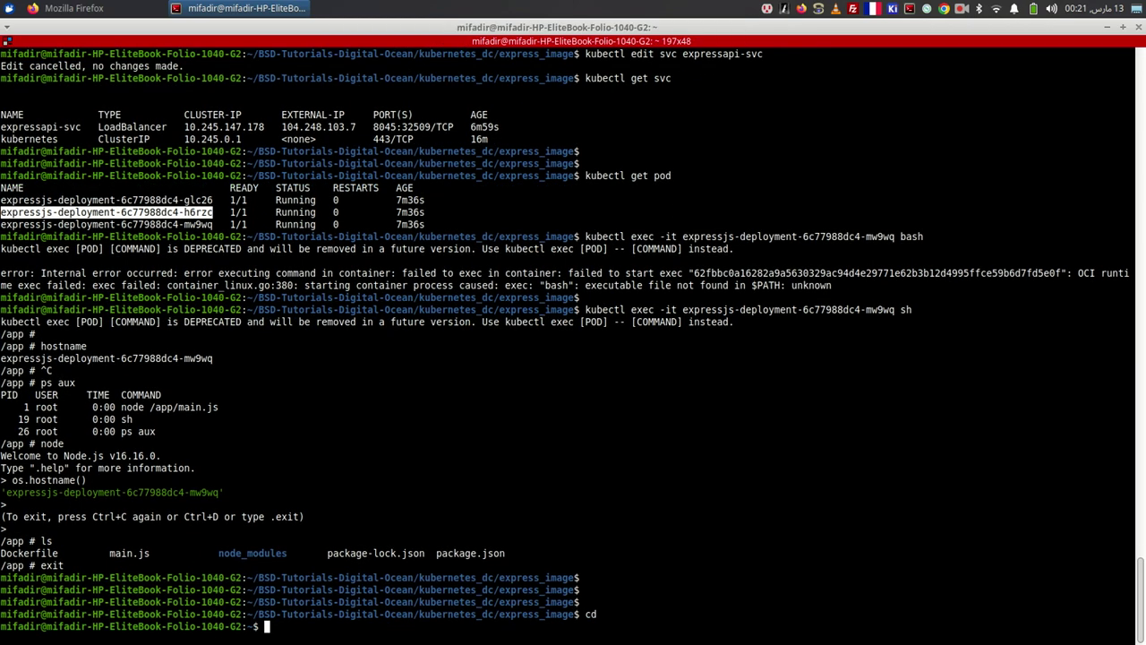
{"action": "type", "text": "kubectl cluster-info"}
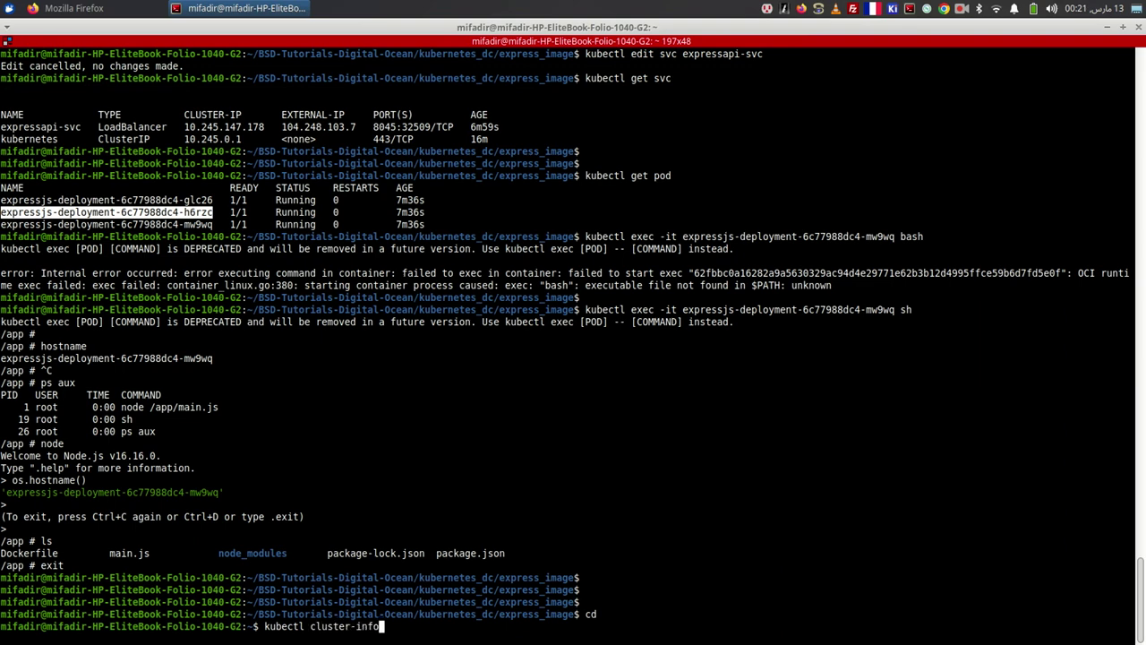
{"action": "key", "text": "Return"}
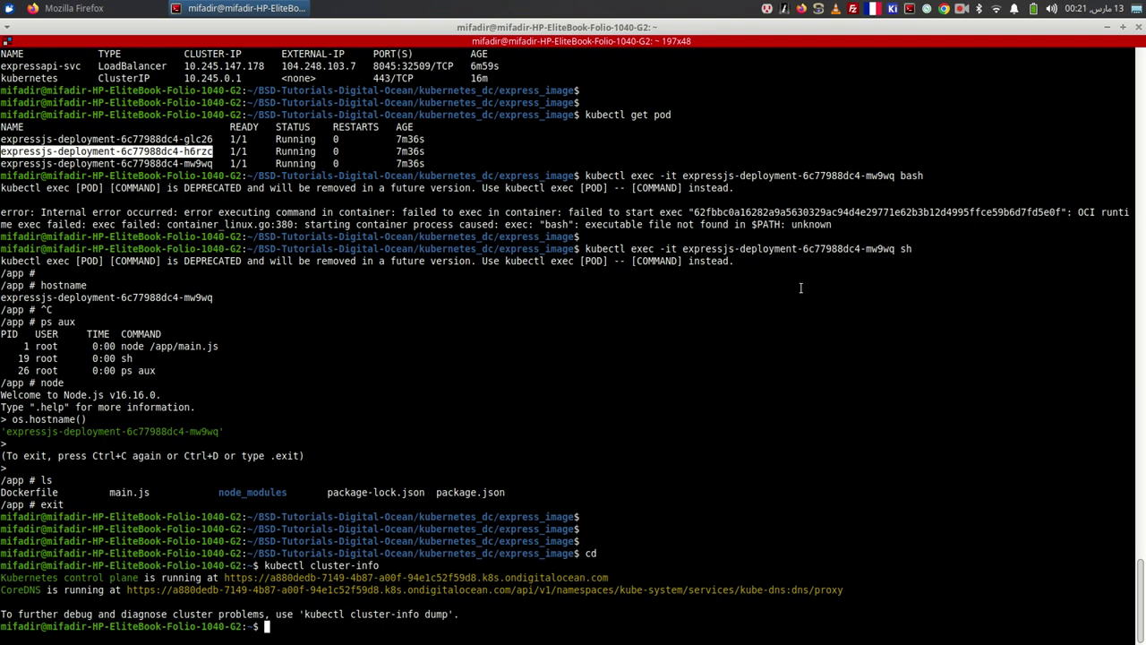
- List the services with kubectl get svc -o wide and the ingresses with kubectl get ingress, checking expressapi-svc's external IP
{"action": "type", "text": "kubectl get svc -o wide"}
{"action": "key", "text": "Return"}
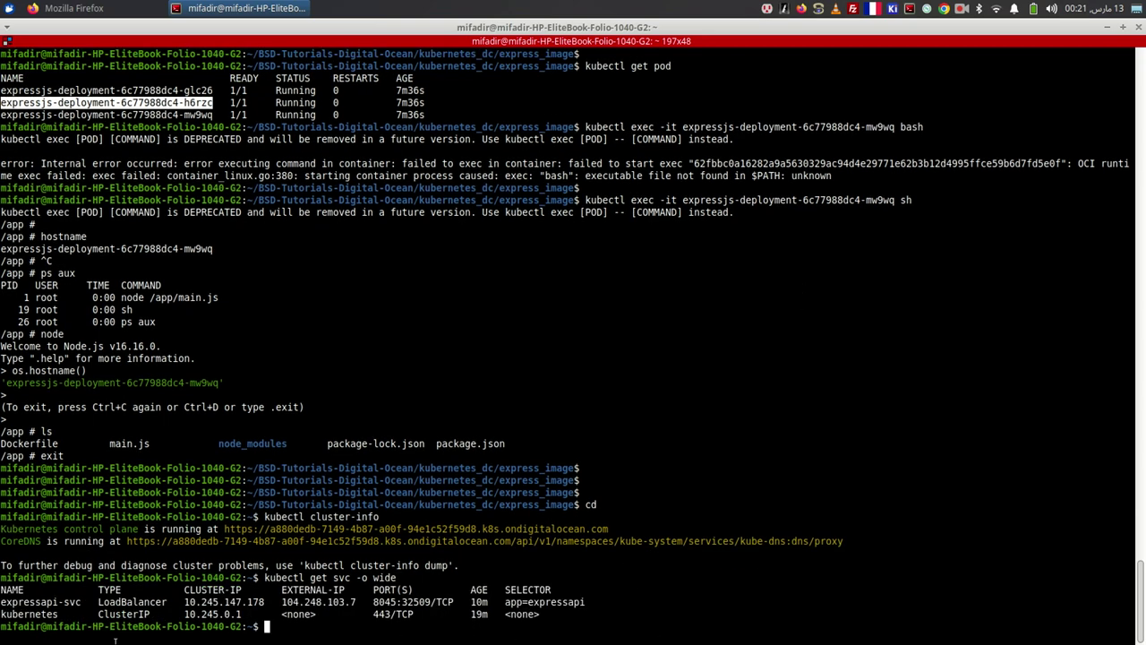
{"action": "type", "text": "kubectl get ingress"}
{"action": "key", "text": "Return"}
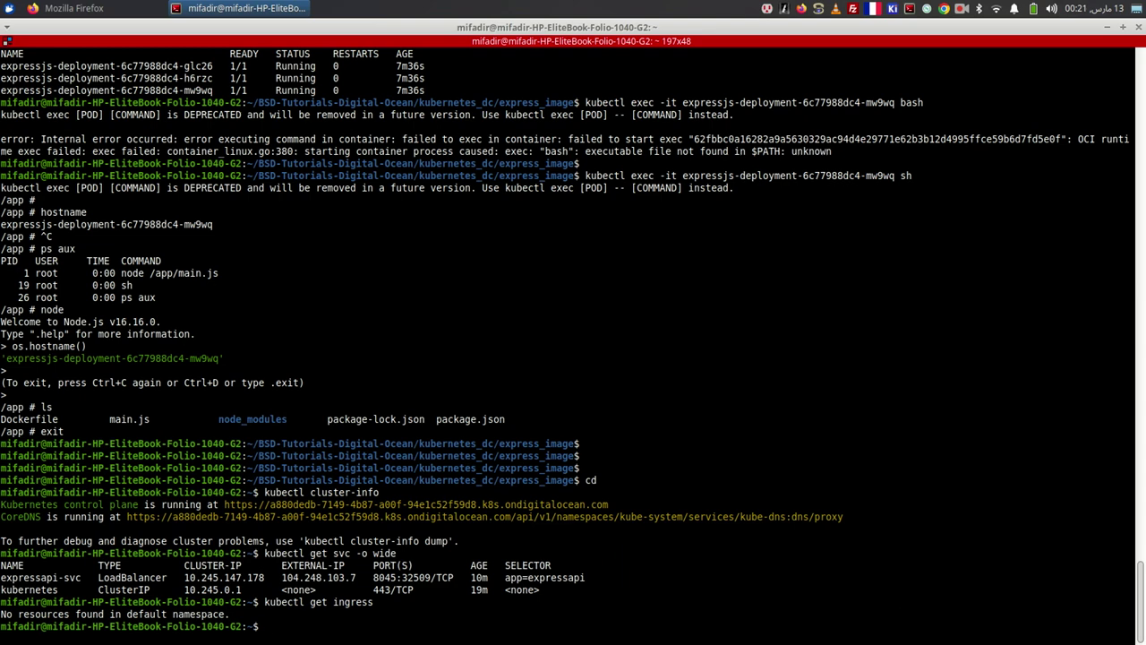
{"action": "double_click", "coordinate": [311, 578]}
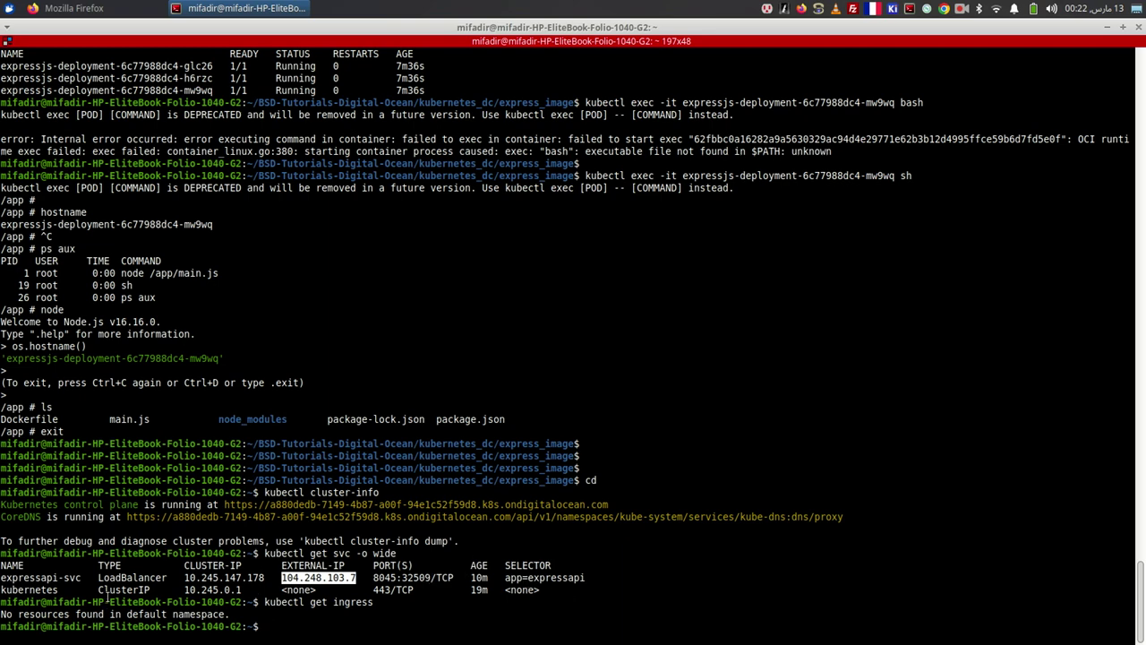
{"action": "double_click", "coordinate": [49, 578]}
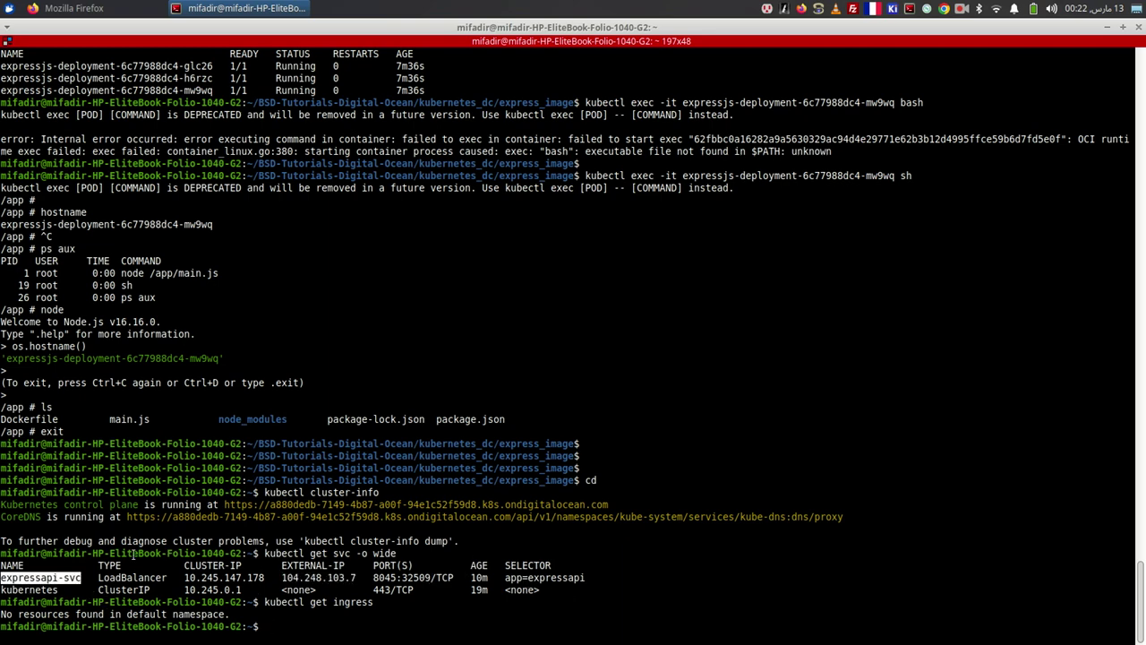
- Examine the expressapi-svc and kubernetes entries in the kubectl get svc output
{"action": "left_click", "coordinate": [36, 578]}
{"action": "double_click", "coordinate": [33, 583]}
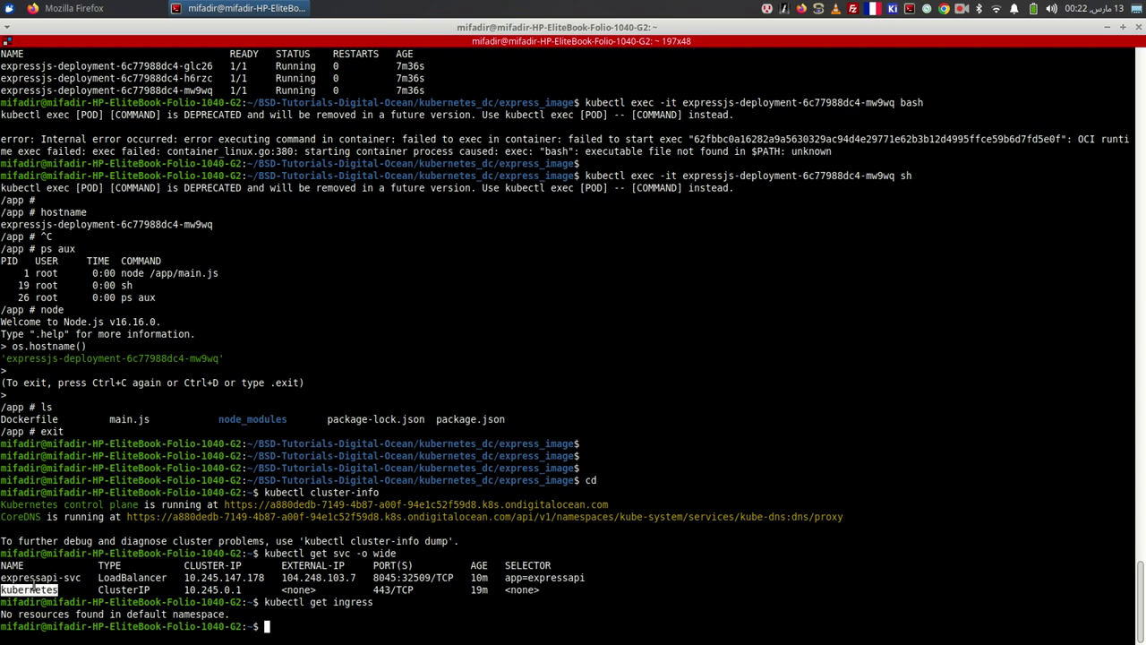
{"action": "left_click", "coordinate": [36, 578]}
{"action": "double_click", "coordinate": [37, 579]}
{"action": "left_click", "coordinate": [47, 589]}
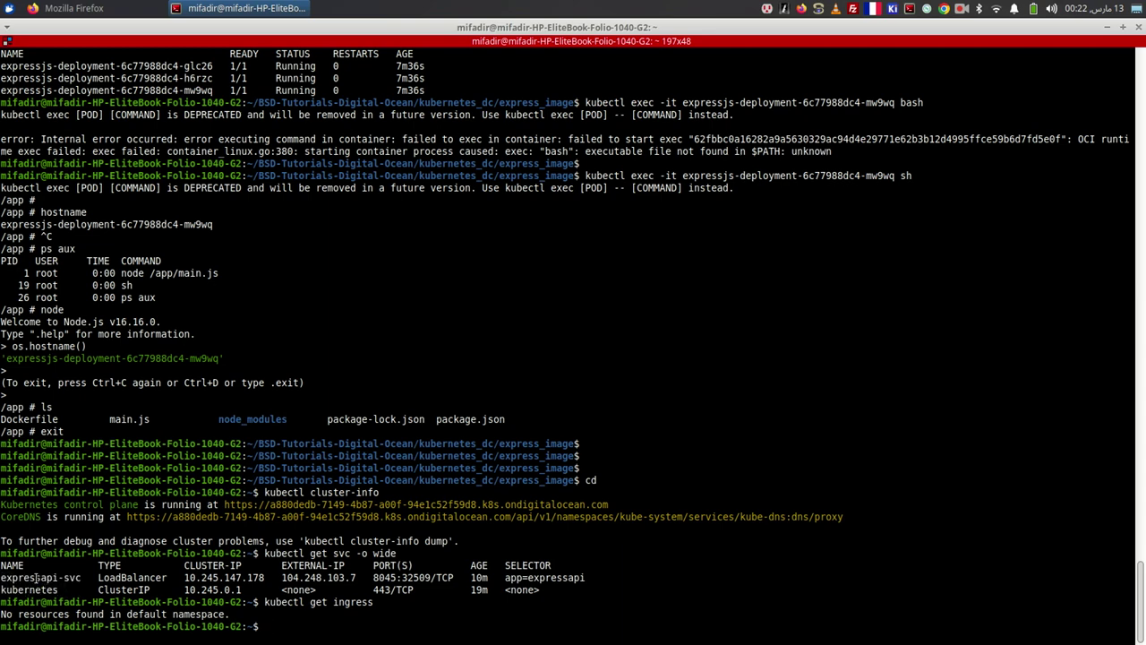
{"action": "double_click", "coordinate": [35, 579]}
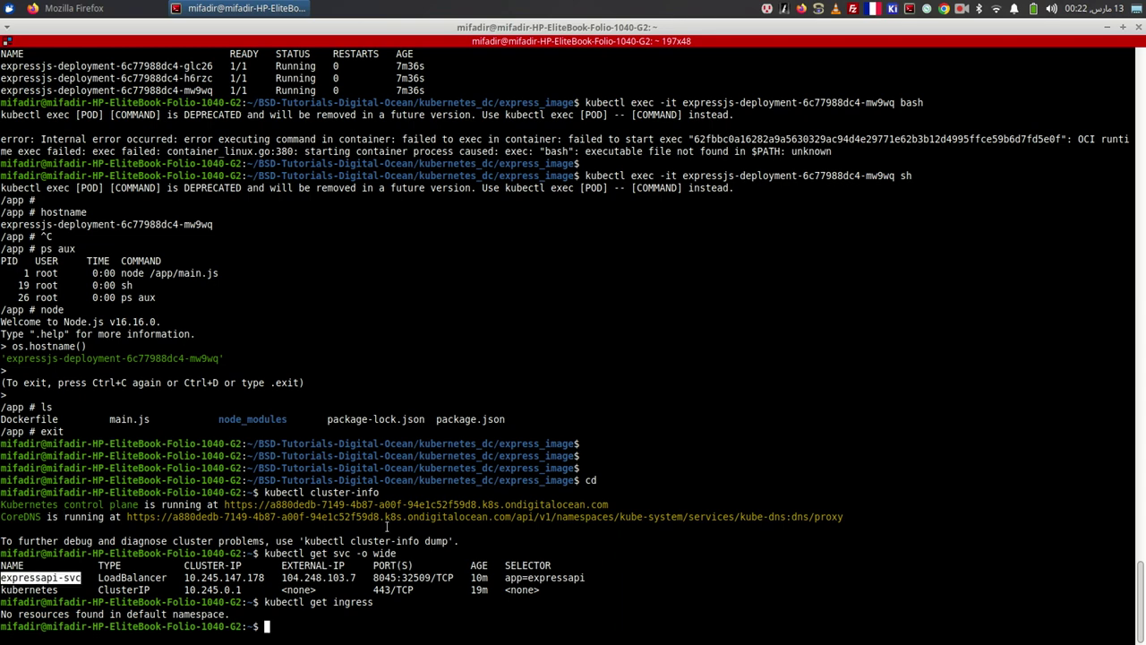
{"action": "double_click", "coordinate": [28, 588]}
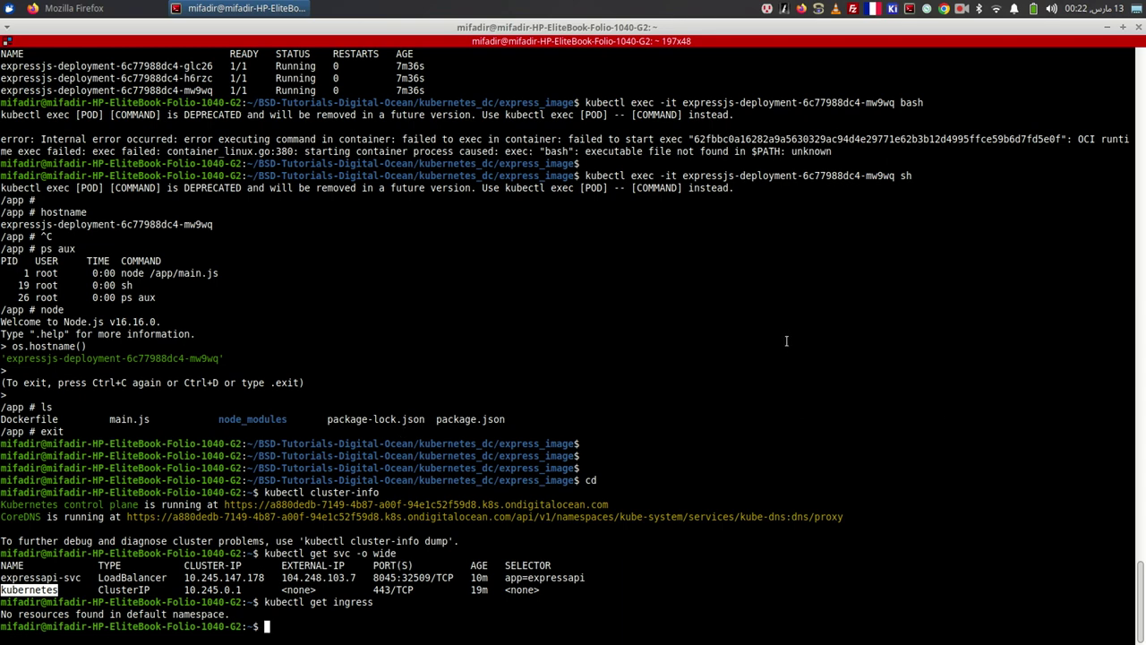
- Switch to Firefox and search the web for "rabbitmq helm" in a new tab
{"action": "left_click", "coordinate": [71, 8]}
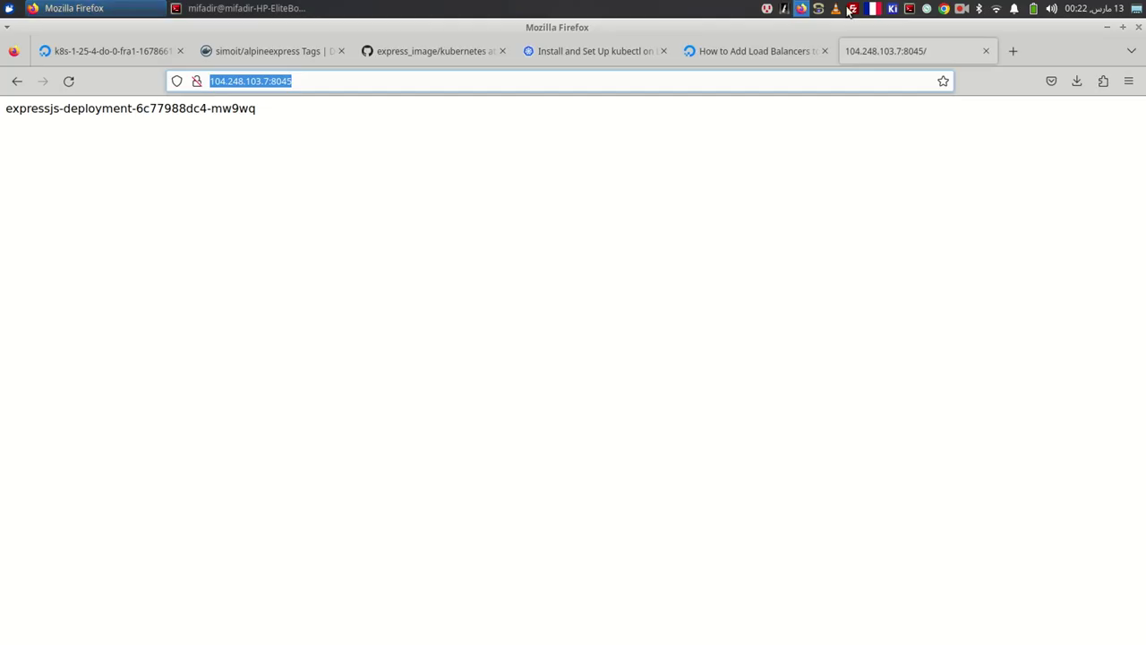
{"action": "left_click", "coordinate": [1020, 47]}
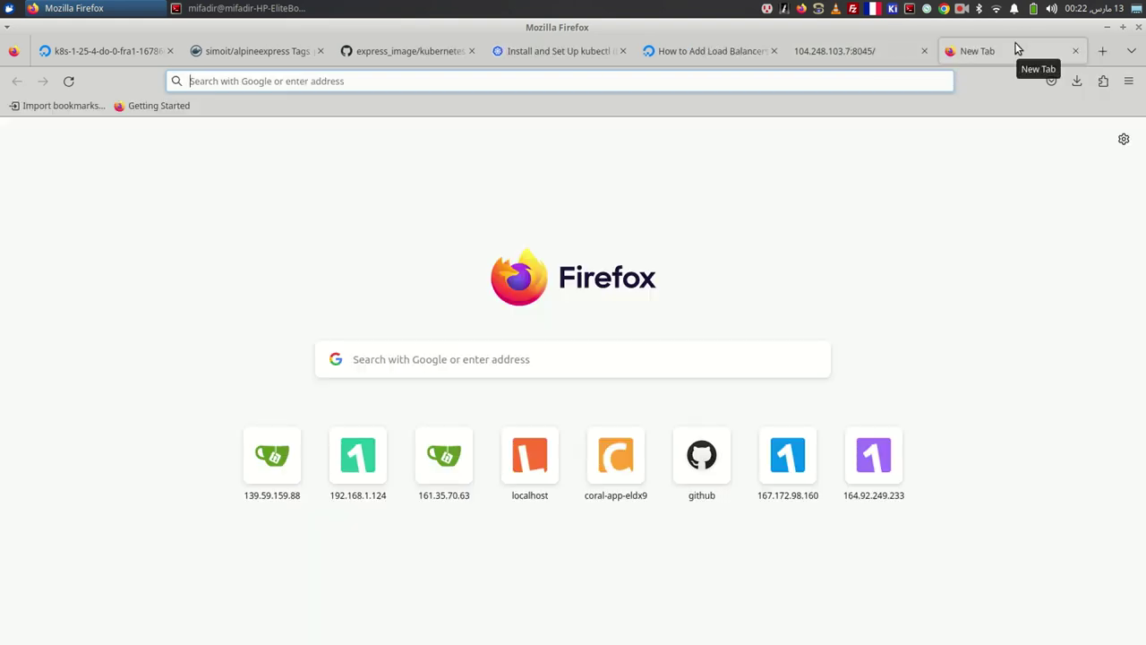
{"action": "type", "text": "rabbitmq"}
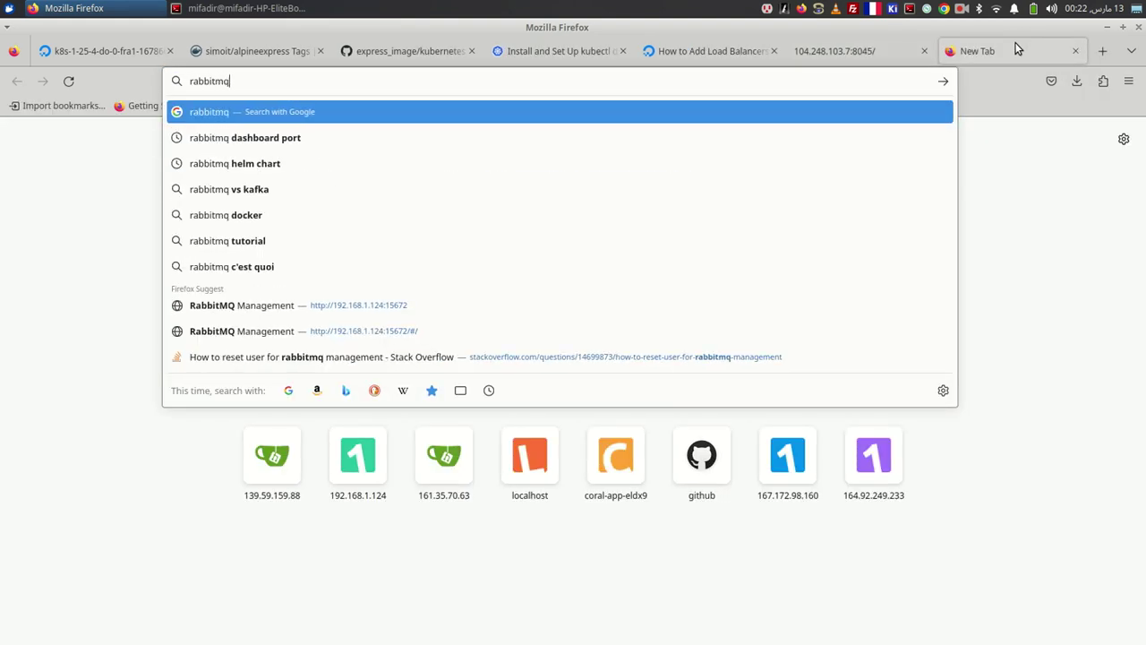
{"action": "type", "text": " helm"}
{"action": "key", "text": "Return"}
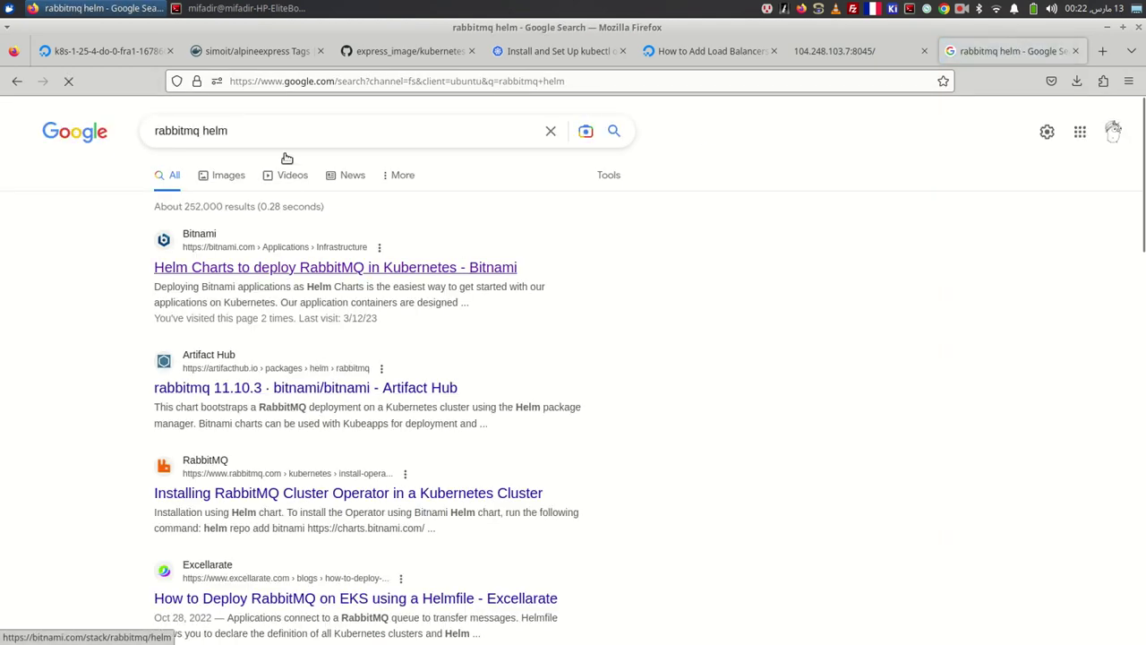
- Switch to the terminal and check whether Helm is installed with whereis helm
{"action": "key", "text": "alt+Tab"}
{"action": "type", "text": "whereis helm"}
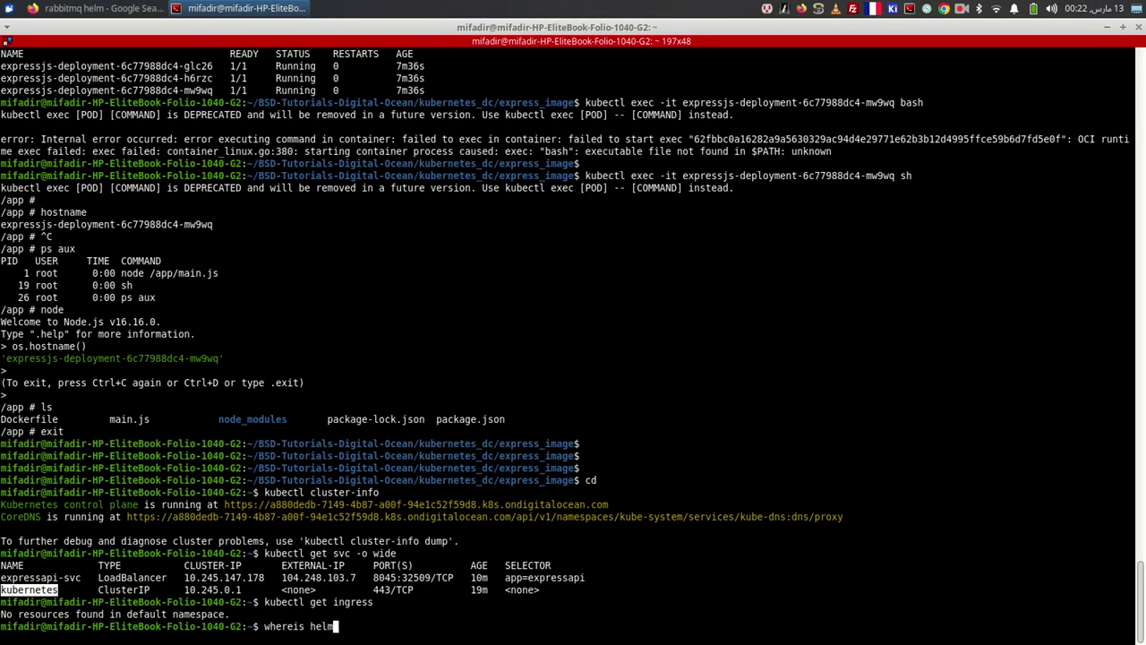
{"action": "key", "text": "Return"}
{"action": "type", "text": "help"}
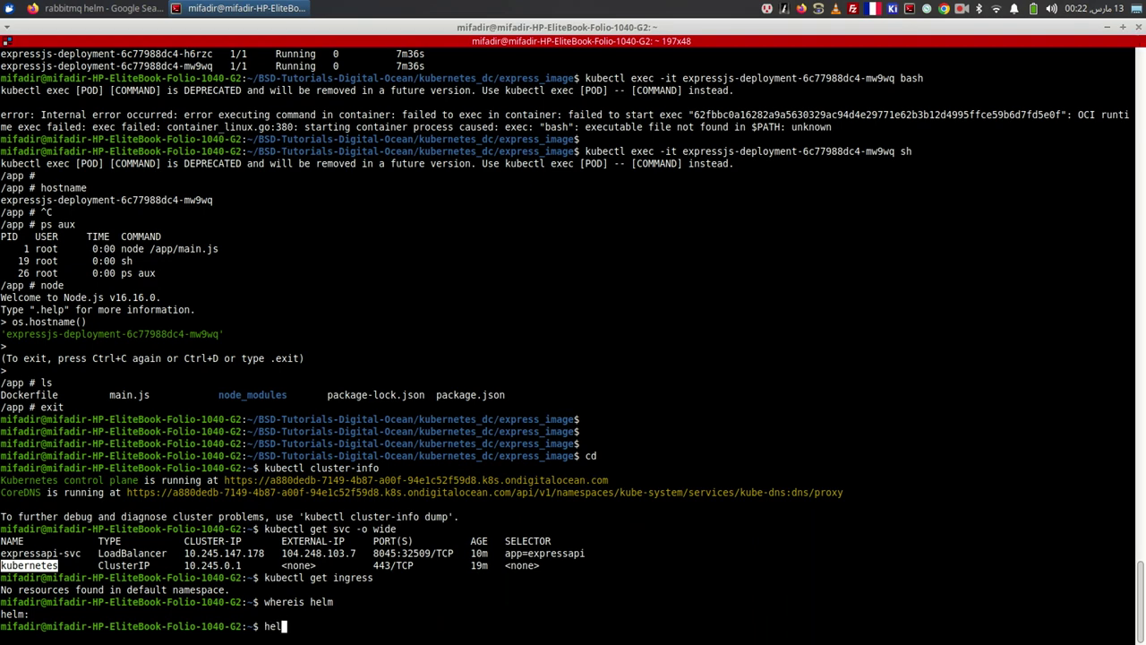
{"action": "key", "text": "ctrl+c"}
- Back in Firefox, open Artifact Hub's bitnami rabbitmq chart and search for "helm download" in a new tab
{"action": "key", "text": "alt+Tab"}
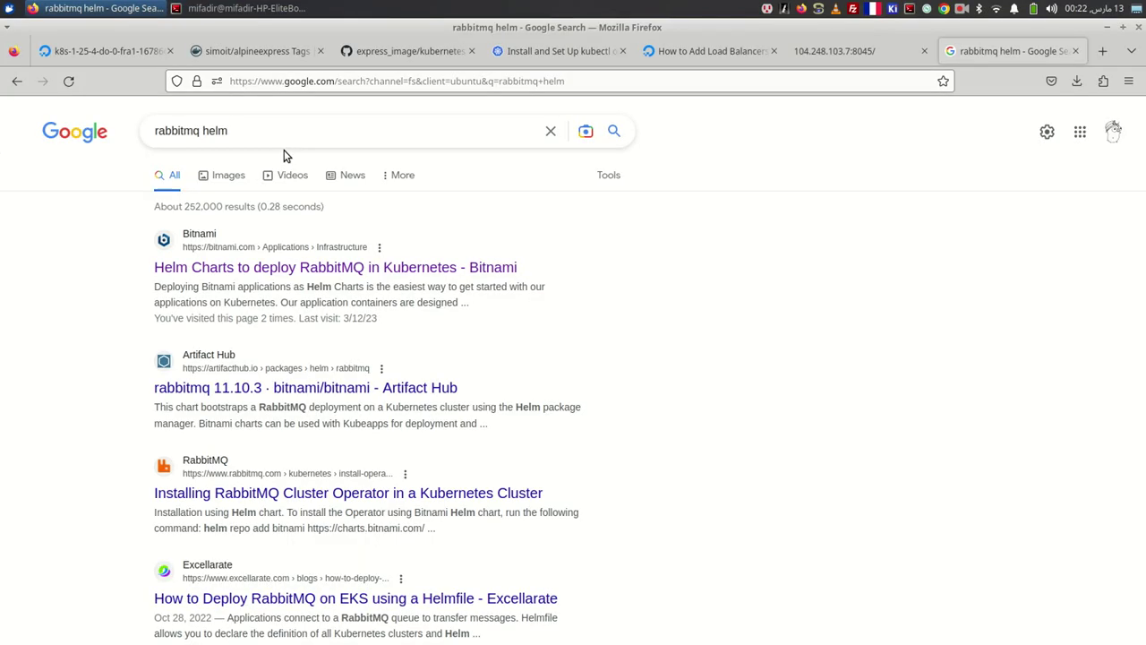
{"action": "left_click", "coordinate": [285, 385]}
{"action": "left_click", "coordinate": [1103, 52]}
{"action": "type", "text": "he"}
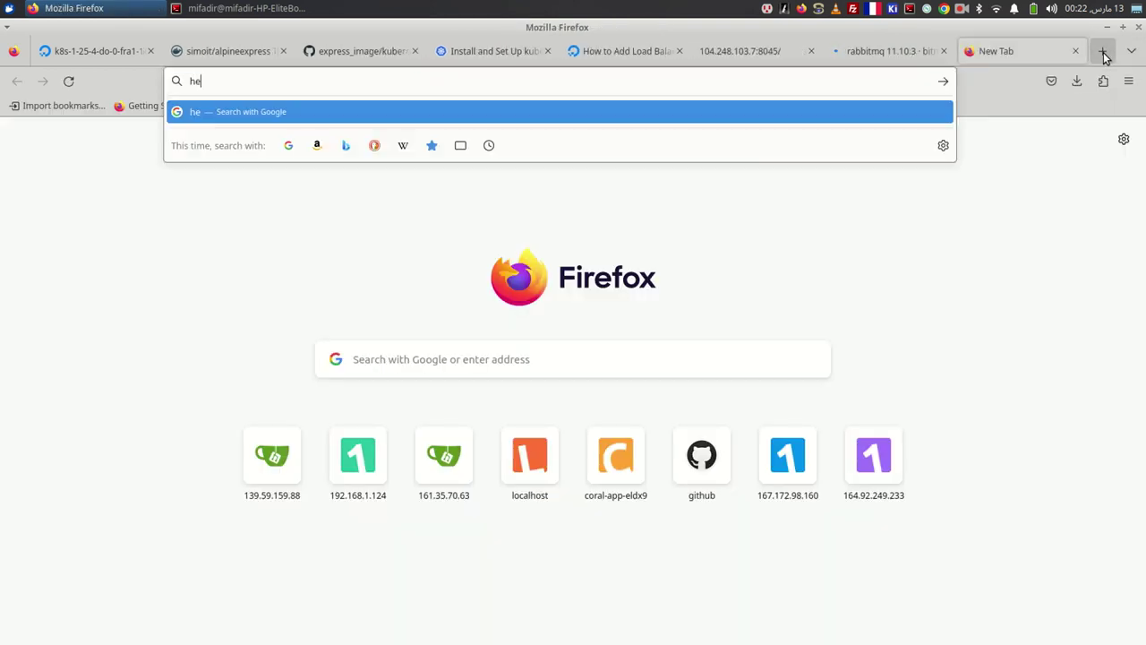
{"action": "type", "text": "lm download"}
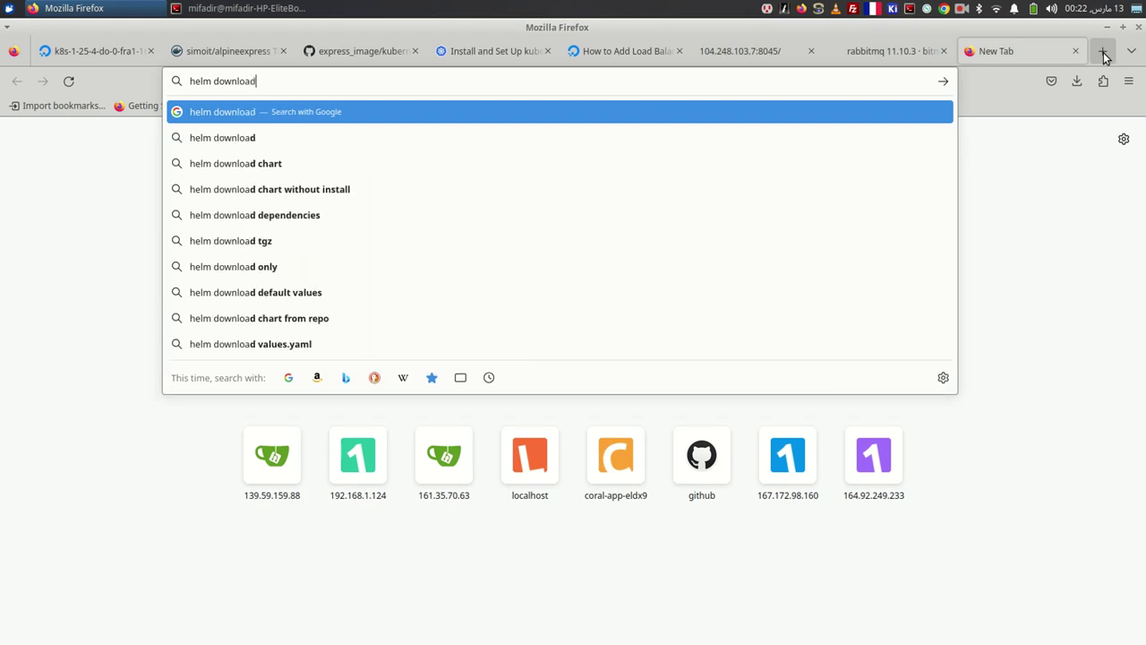
{"action": "key", "text": "Return"}
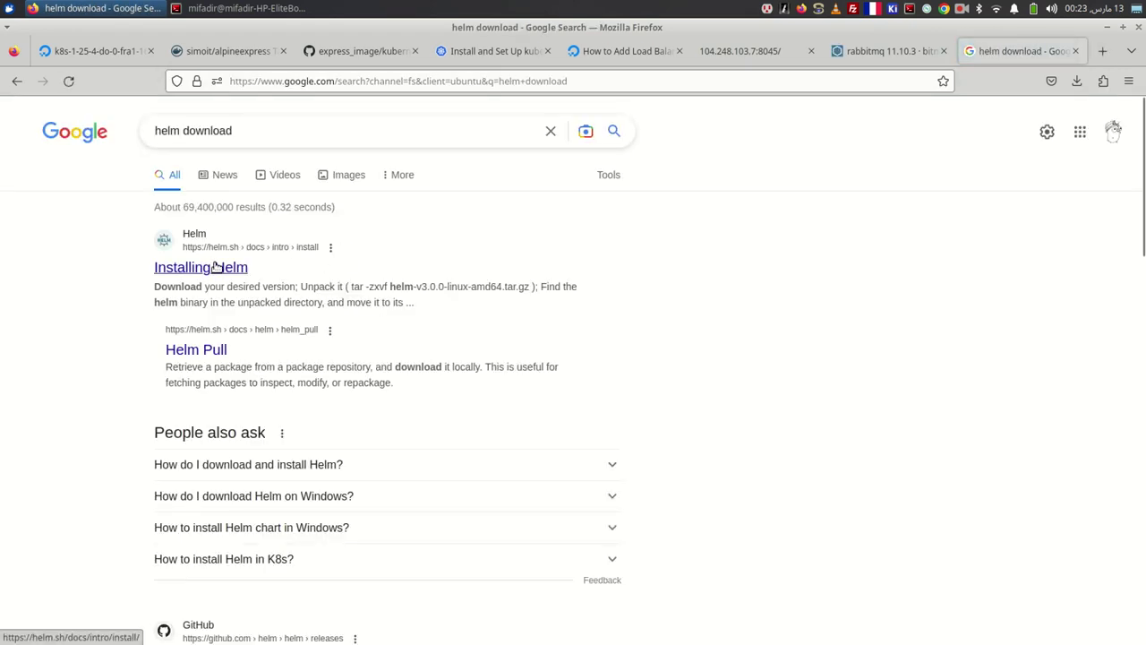
- Open the Installing Helm guide on helm.sh and follow its binary release link to the GitHub releases page
{"action": "left_click", "coordinate": [215, 266]}
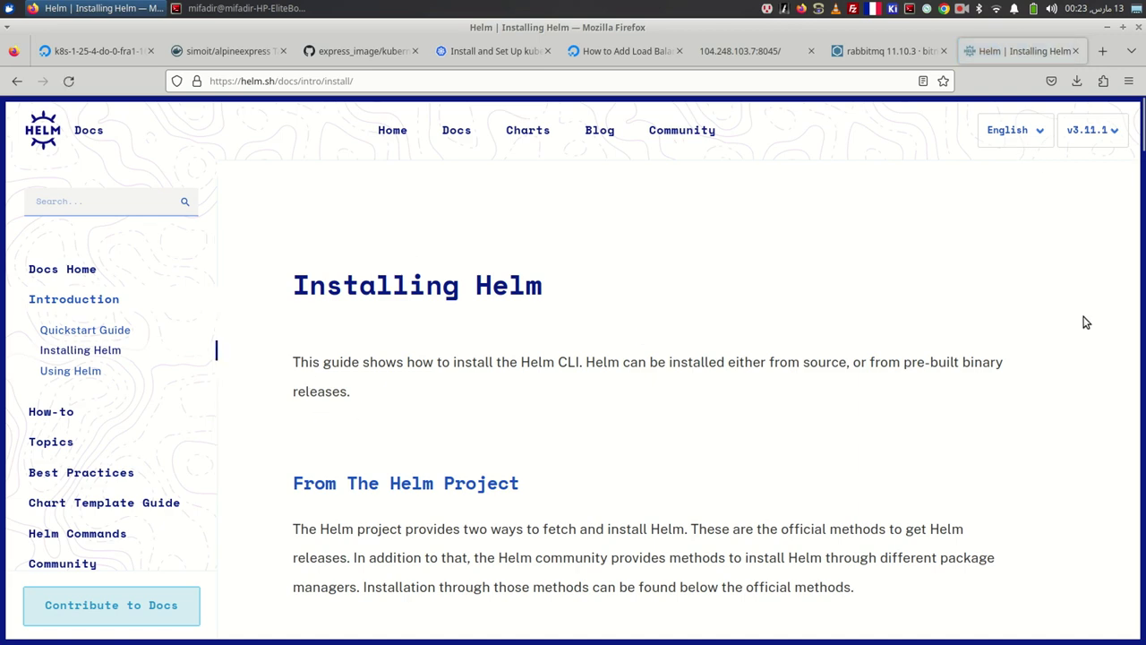
{"action": "left_click_drag", "start_coordinate": [1143, 131], "coordinate": [1143, 220]}
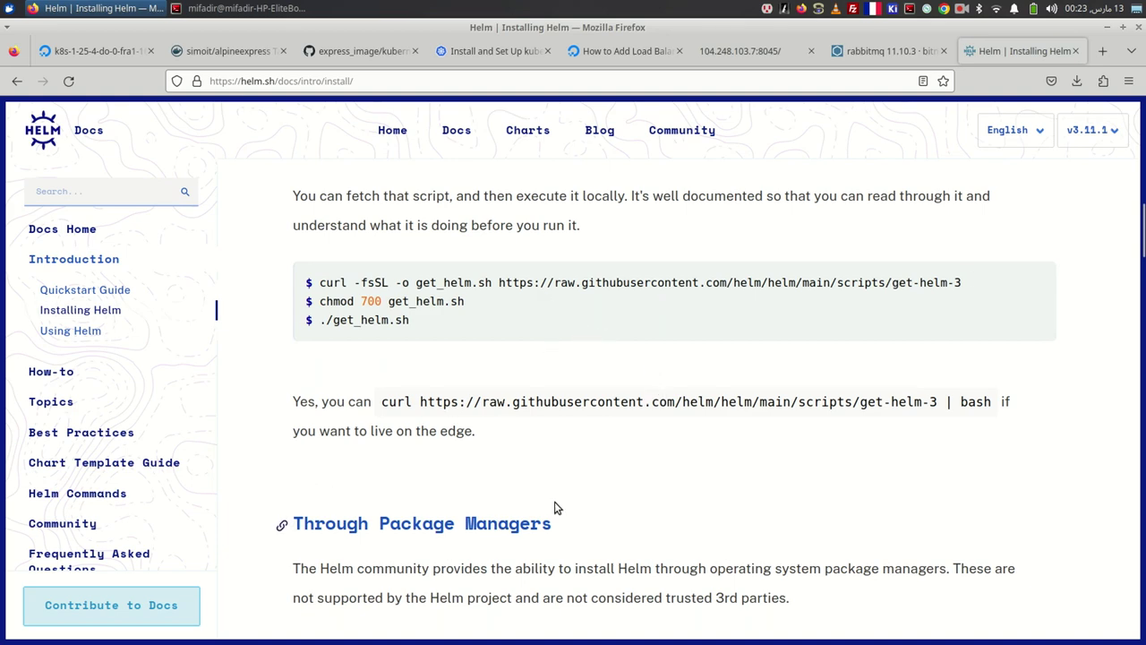
{"action": "scroll", "coordinate": [538, 480], "scroll_direction": "down", "scroll_amount": 7}
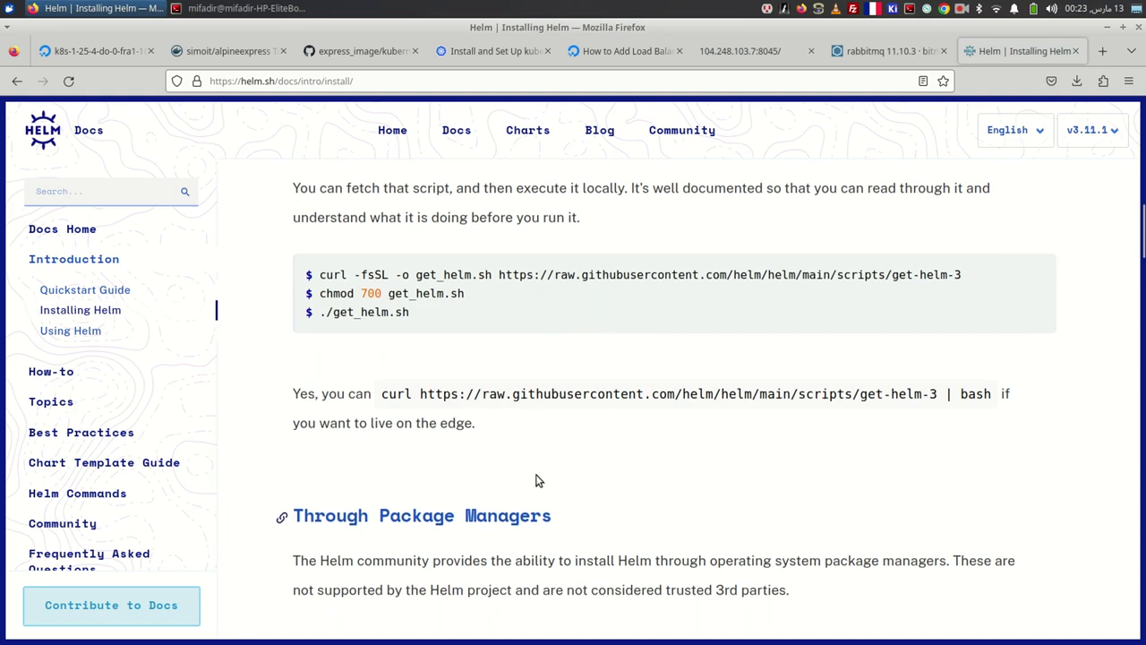
{"action": "scroll", "coordinate": [538, 472], "scroll_direction": "up", "scroll_amount": 3}
{"action": "scroll", "coordinate": [539, 472], "scroll_direction": "up", "scroll_amount": 10}
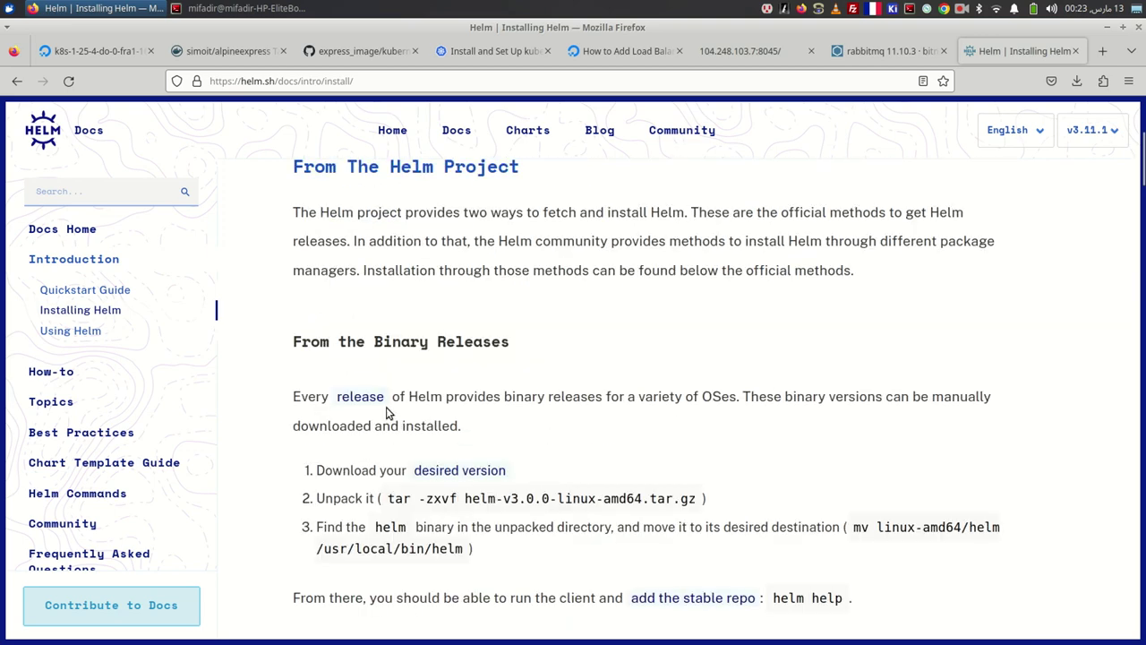
{"action": "left_click", "coordinate": [359, 397]}
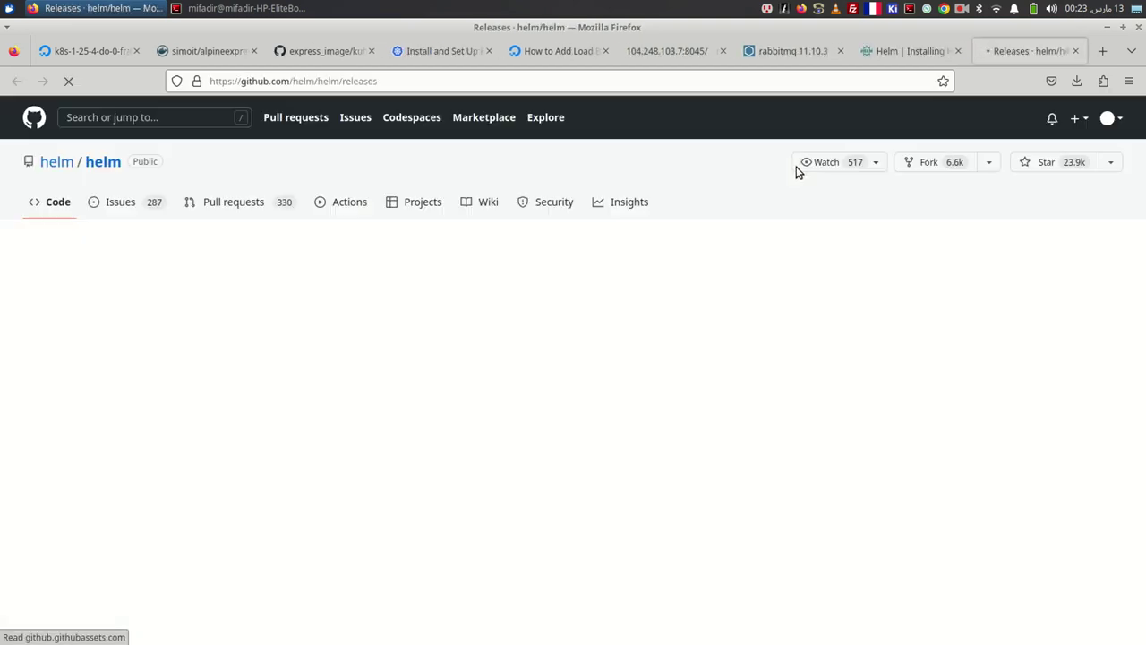
- Find "amd64" on the Helm releases page and download the Linux amd64 binary of Helm v3.11.2
{"action": "scroll", "coordinate": [540, 422], "scroll_direction": "down", "scroll_amount": 10}
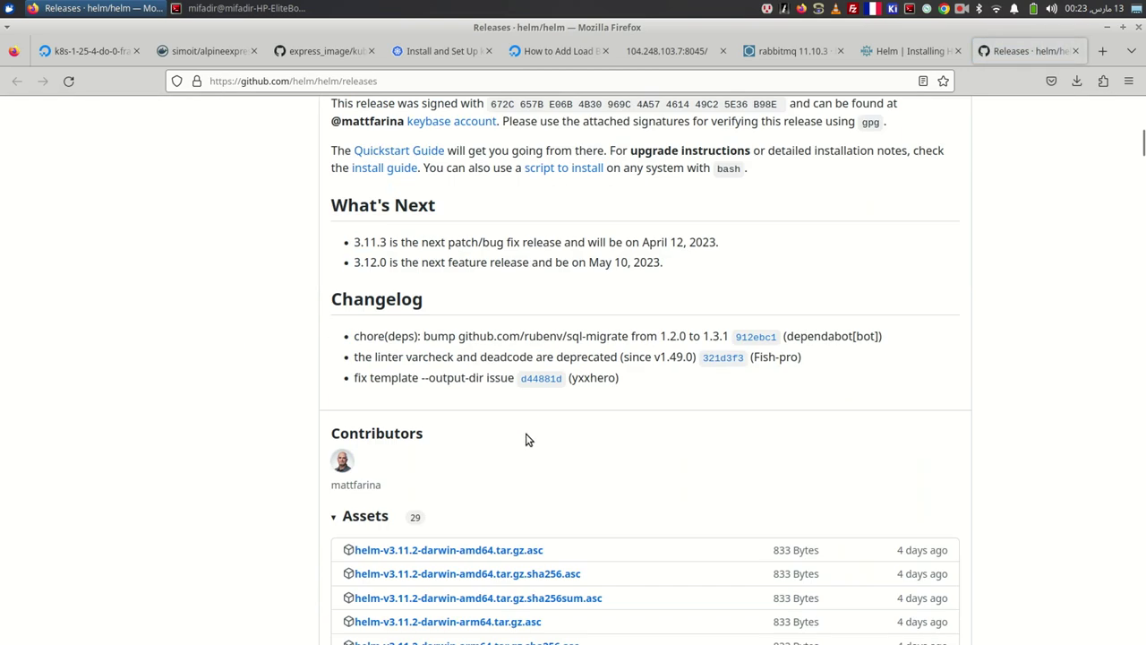
{"action": "scroll", "coordinate": [524, 439], "scroll_direction": "down", "scroll_amount": 4}
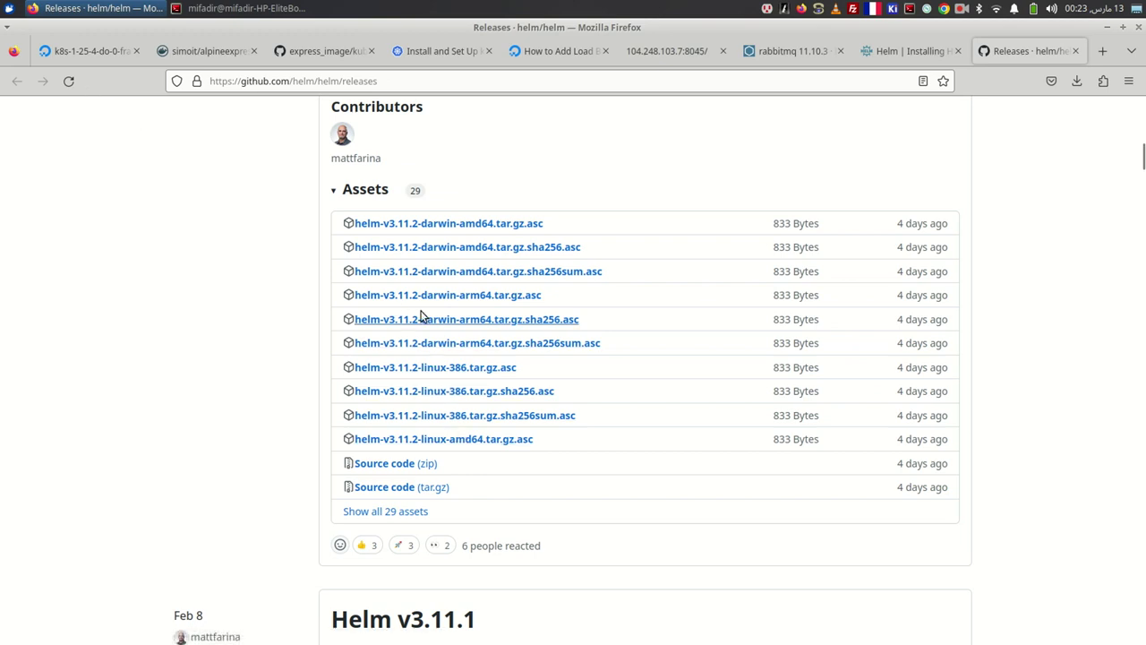
{"action": "scroll", "coordinate": [421, 314], "scroll_direction": "up", "scroll_amount": 2}
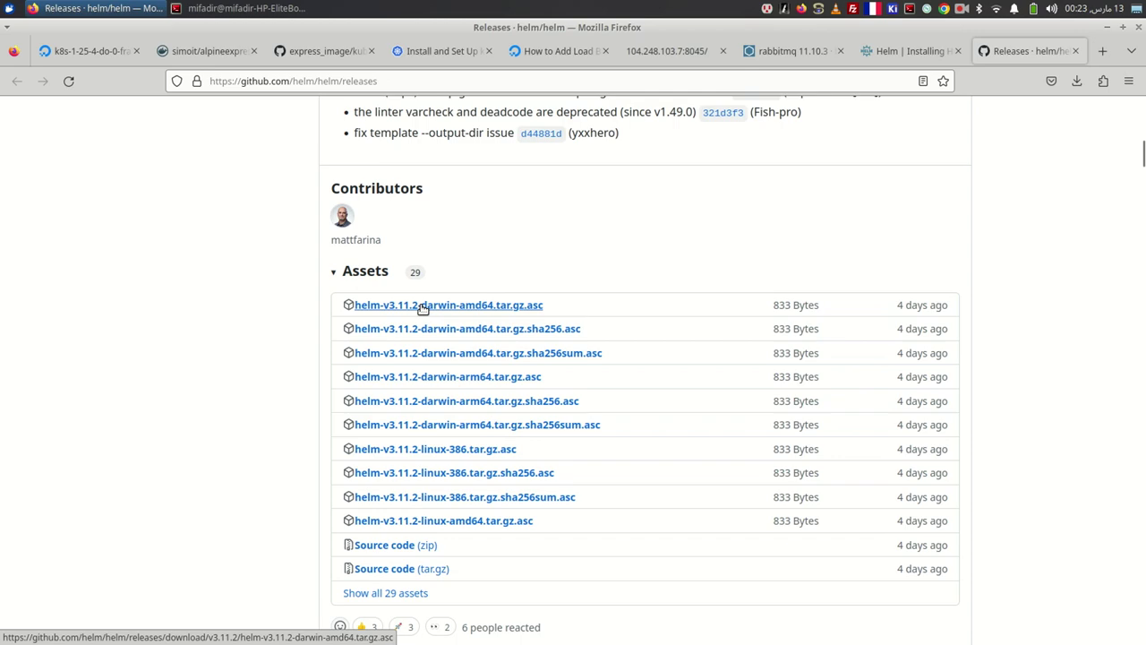
{"action": "scroll", "coordinate": [434, 446], "scroll_direction": "down", "scroll_amount": 10}
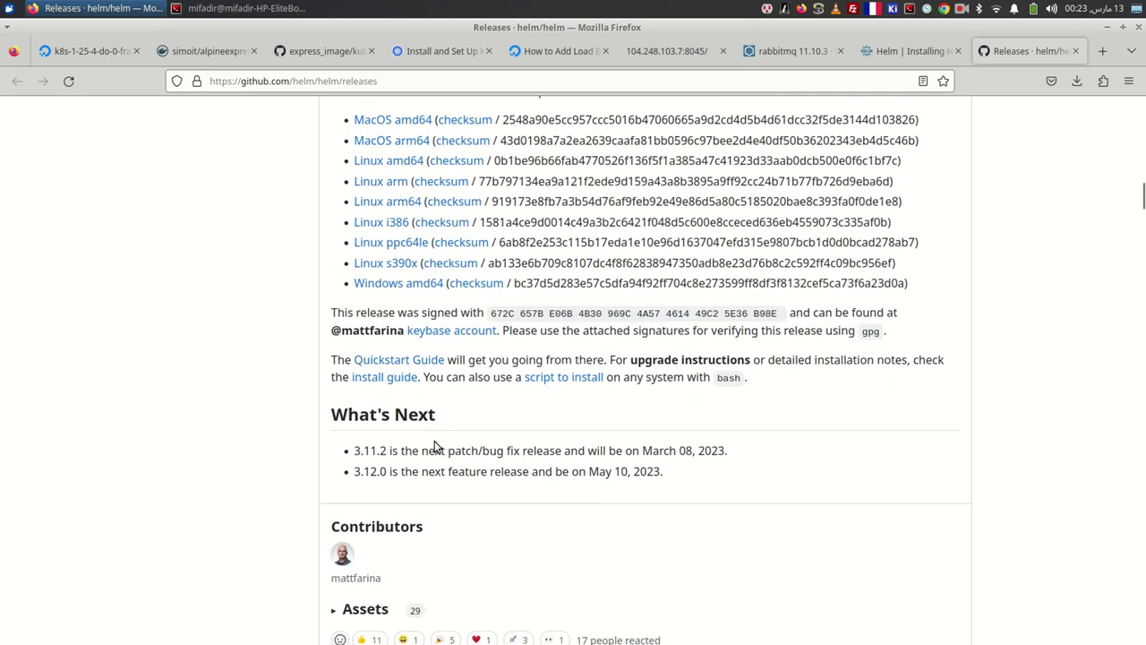
{"action": "scroll", "coordinate": [435, 446], "scroll_direction": "down", "scroll_amount": 5}
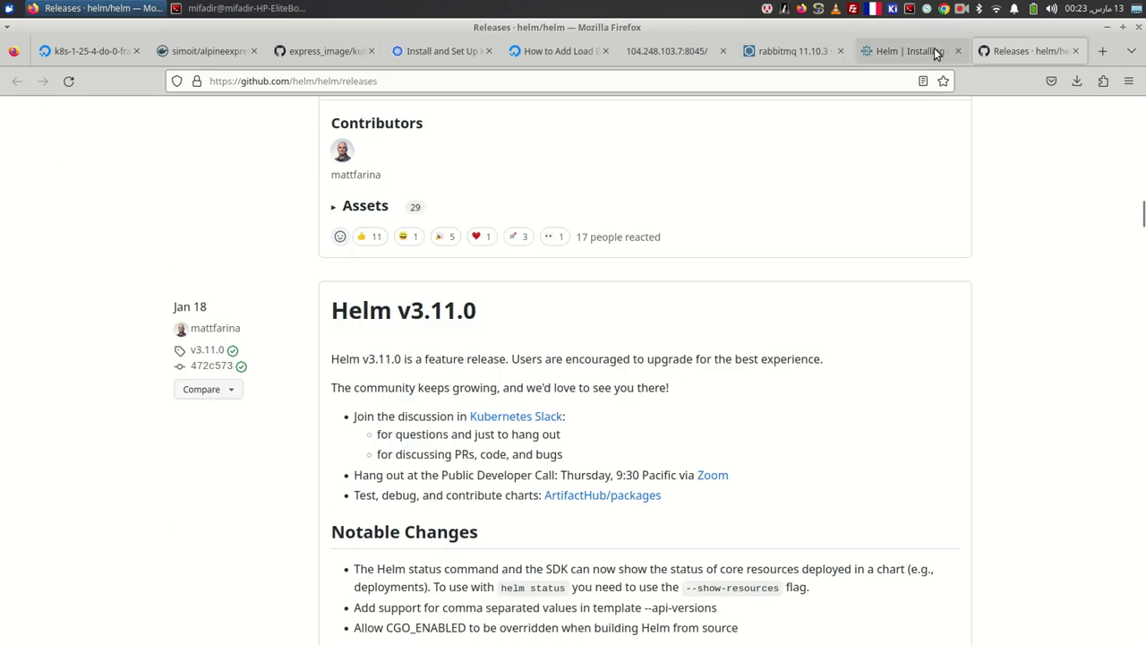
{"action": "key", "text": "ctrl+f"}
{"action": "type", "text": "adm"}
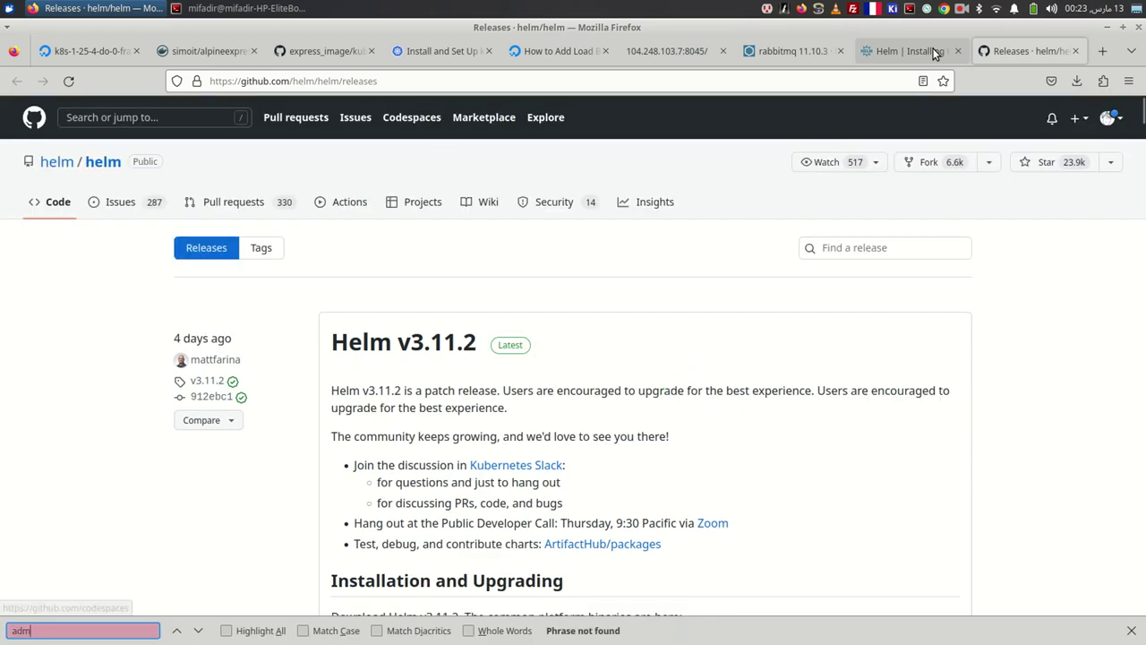
{"action": "type", "text": "d64"}
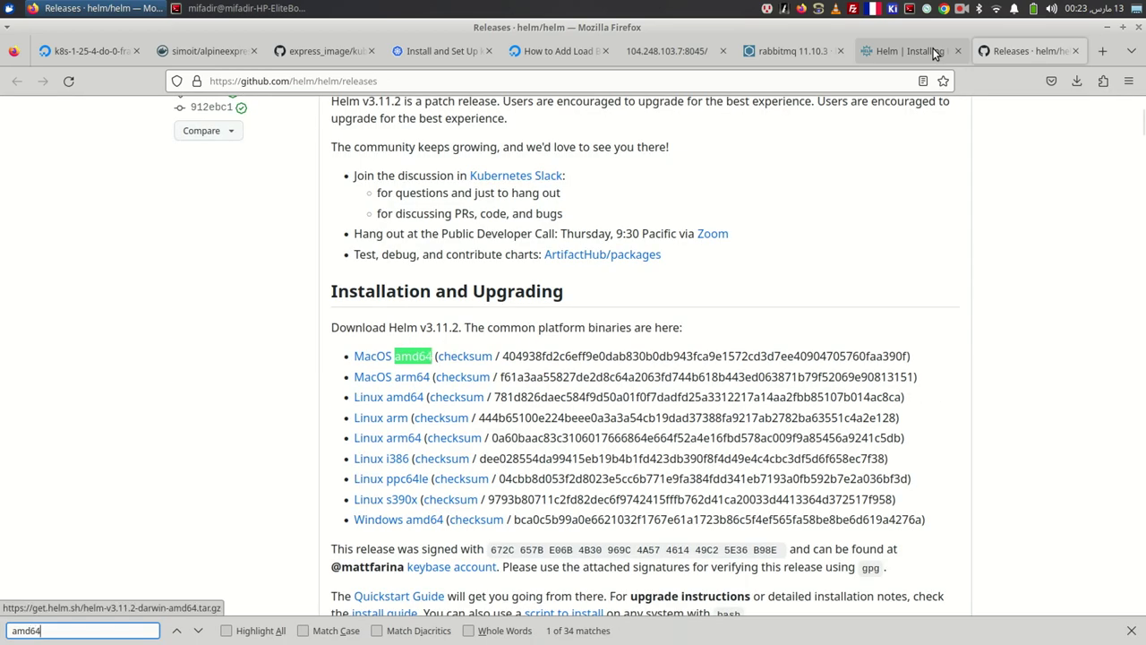
{"action": "key", "text": "Return"}
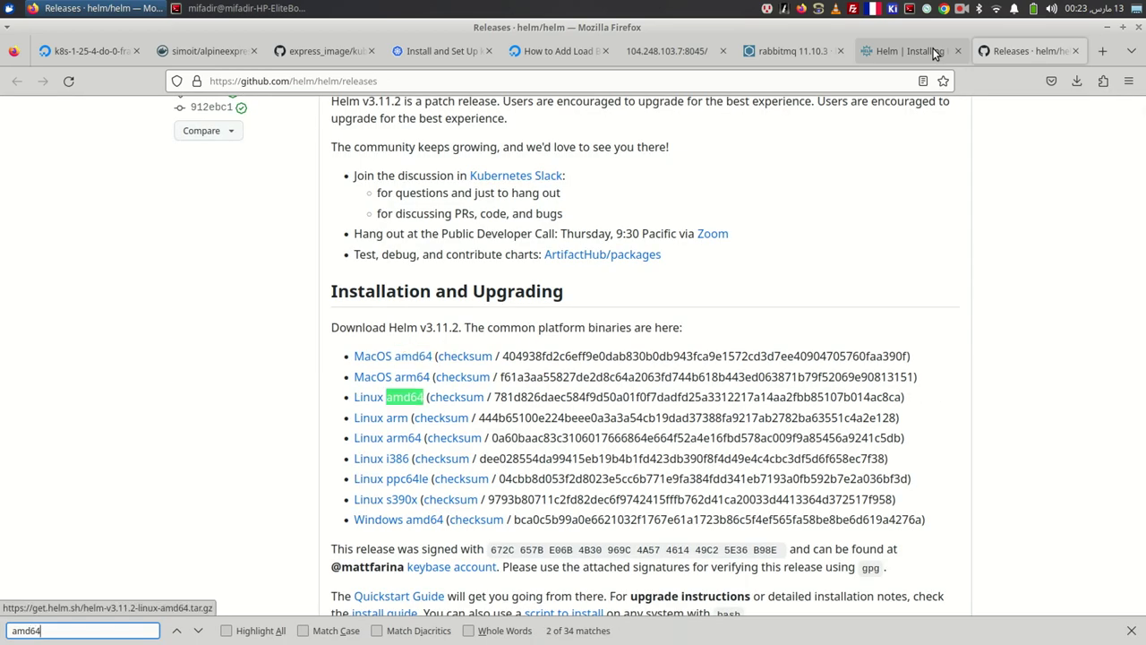
{"action": "key", "text": "Return"}
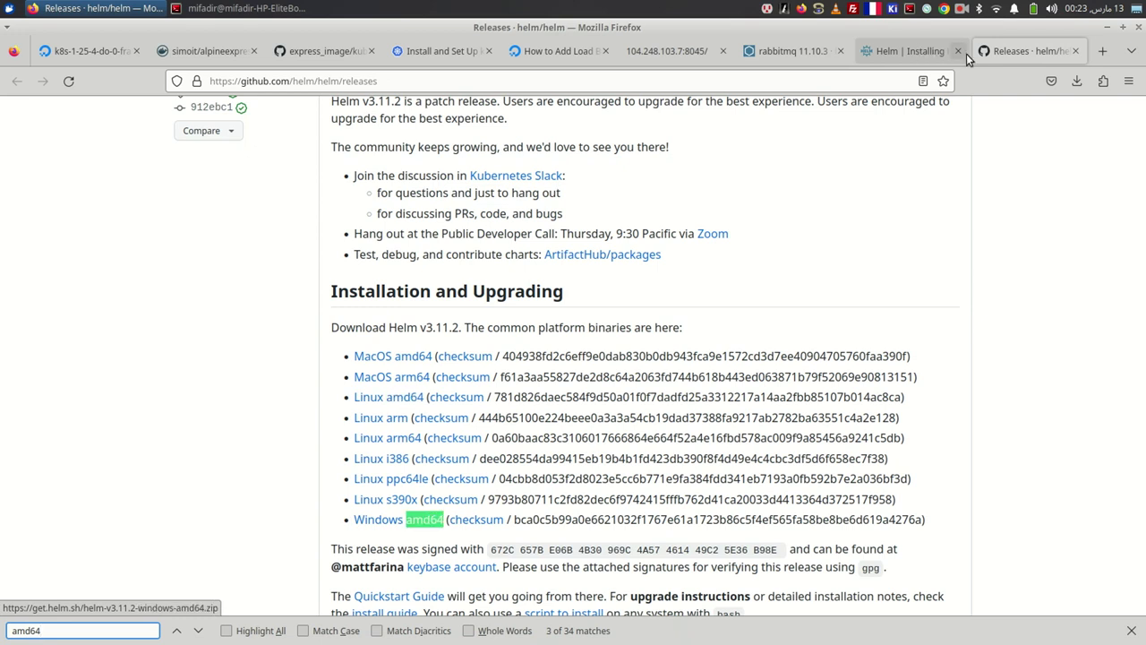
{"action": "left_click", "coordinate": [390, 397]}
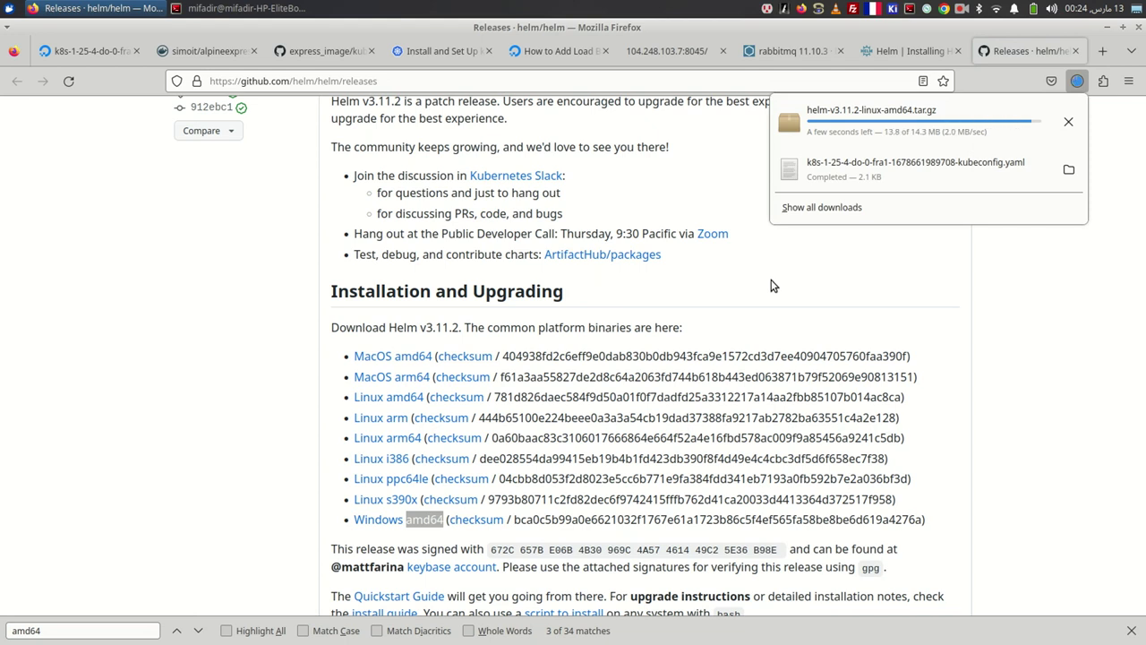
- Switch to the terminal and extract Downloads/helm-v3.11.2-linux-amd64.tar.gz with tar xvzf in the home directory
{"action": "key", "text": "alt+Tab"}
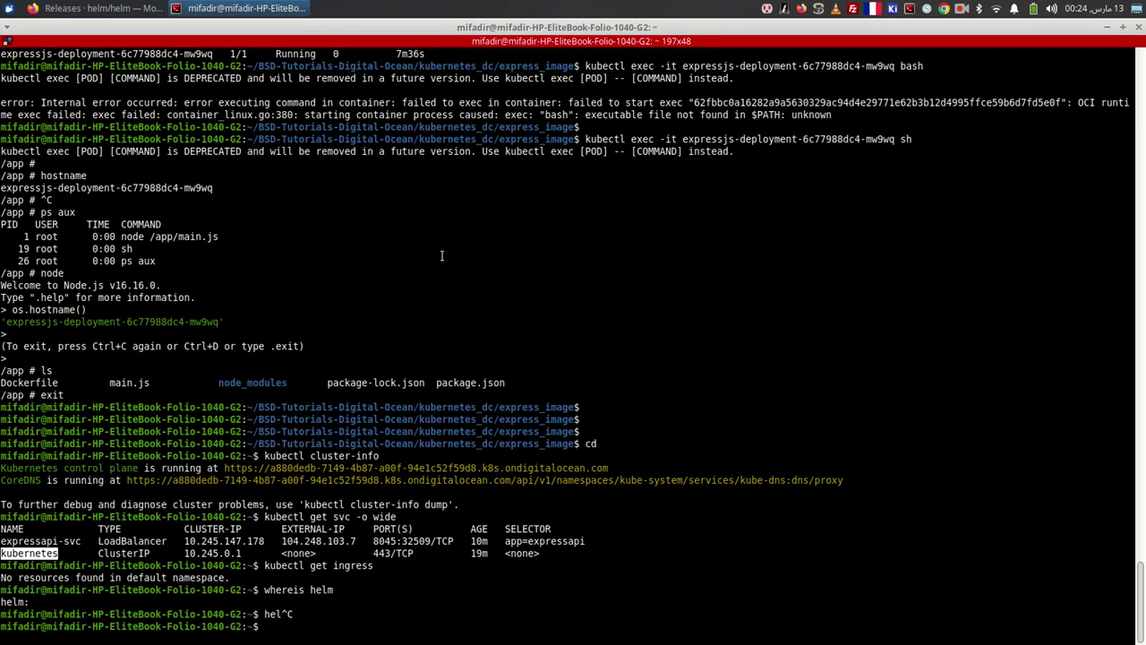
{"action": "type", "text": "tar xvzf Downloads/h"}
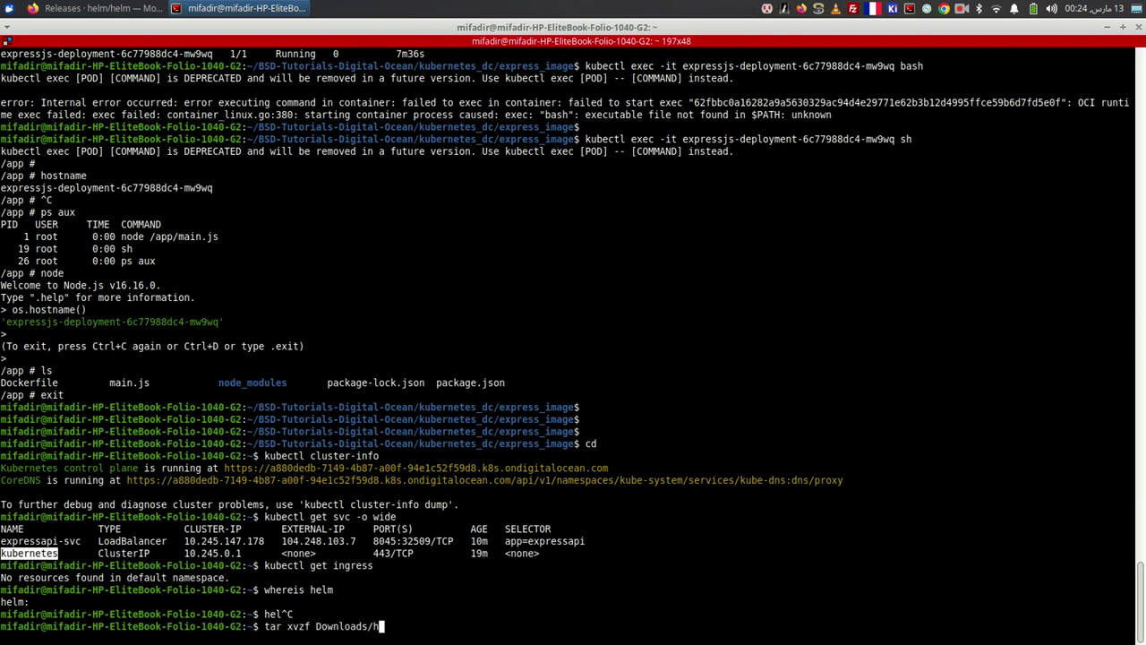
{"action": "type", "text": "l"}
{"action": "key", "text": "Tab"}
{"action": "key", "text": "Return"}
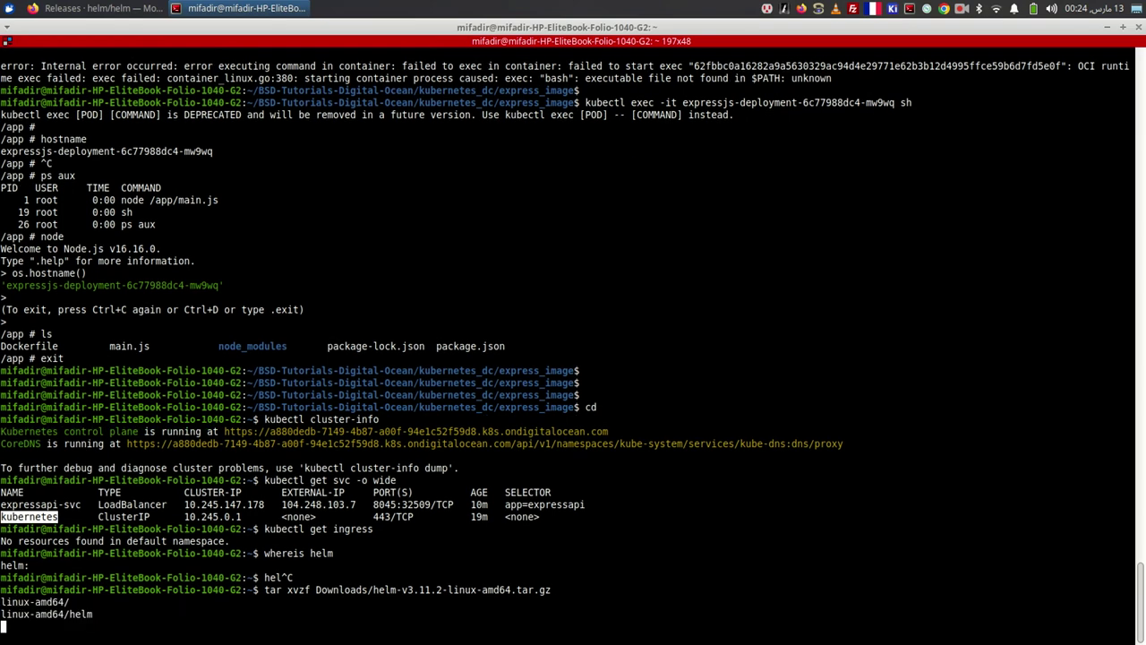
- Change into the extracted linux-amd64 directory and list its files
{"action": "type", "text": "cd li"}
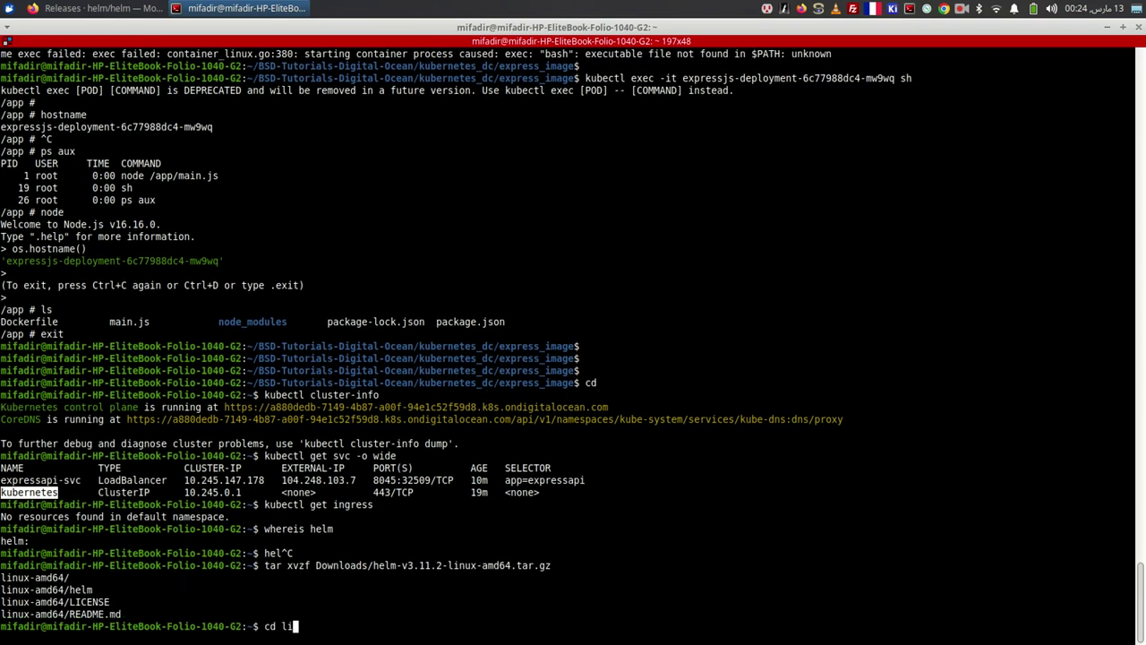
{"action": "key", "text": "Tab"}
{"action": "key", "text": "Return"}
{"action": "type", "text": "ls"}
{"action": "key", "text": "Return"}
- Start a root shell with sudo -s, entering the account password
{"action": "type", "text": "sudo -s"}
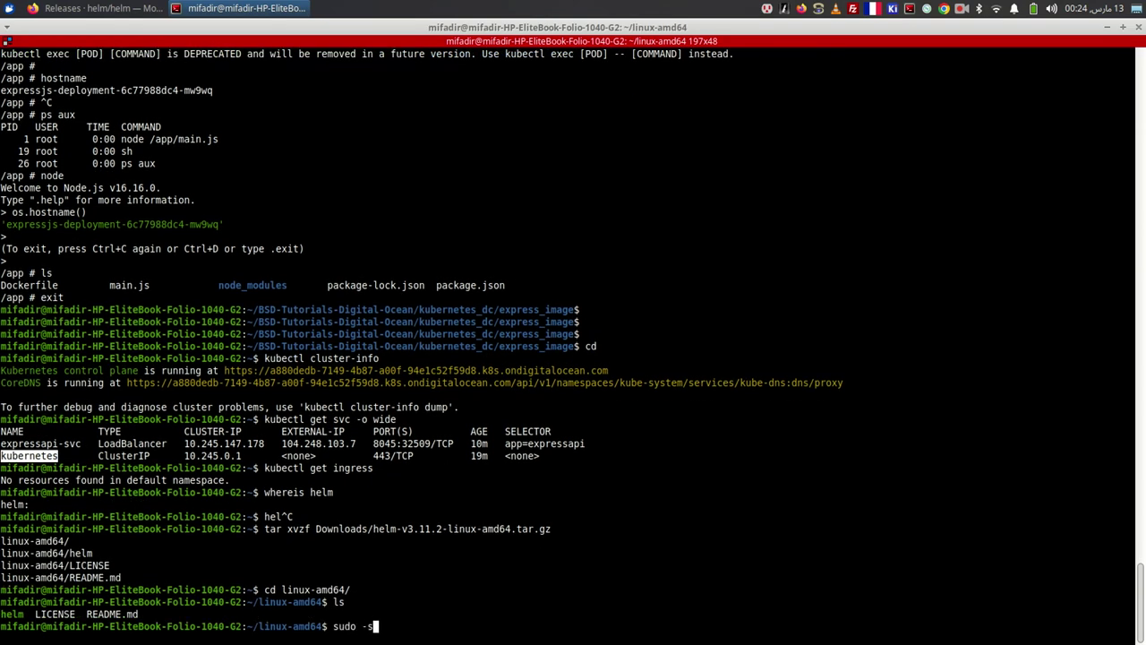
{"action": "key", "text": "Return"}
{"action": "key", "text": "Return"}
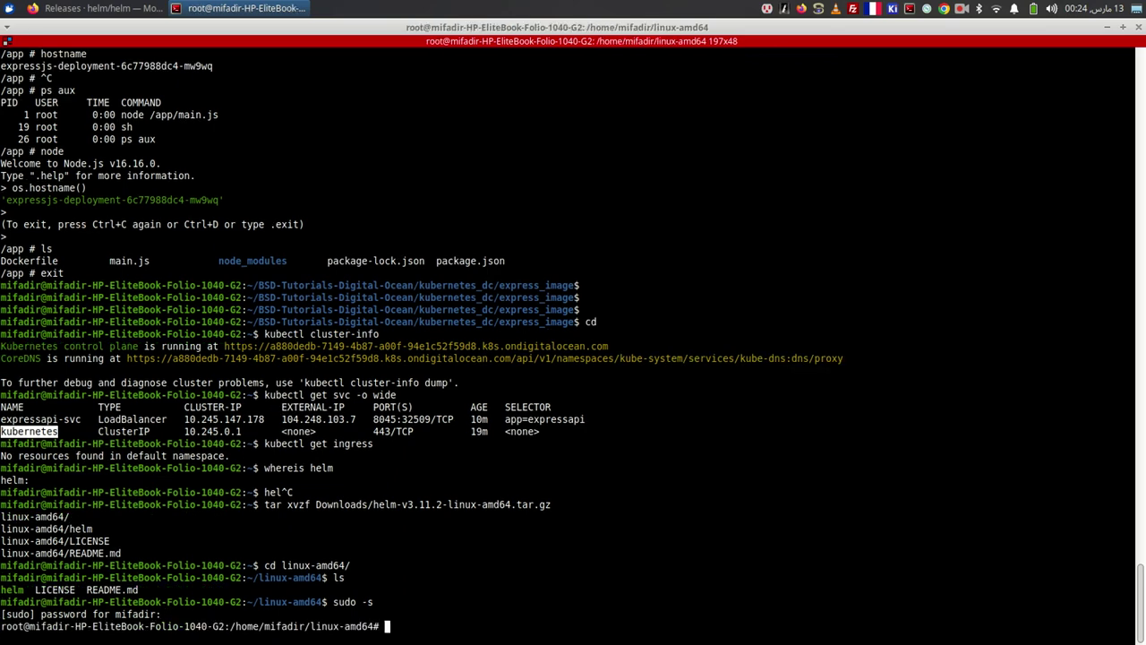
- Move the helm binary to /usr/sbin/ and run helm to check that it is available
{"action": "type", "text": "mv helm /usr/sbin/"}
{"action": "key", "text": "Return"}
{"action": "type", "text": "helm"}
{"action": "key", "text": "Return"}
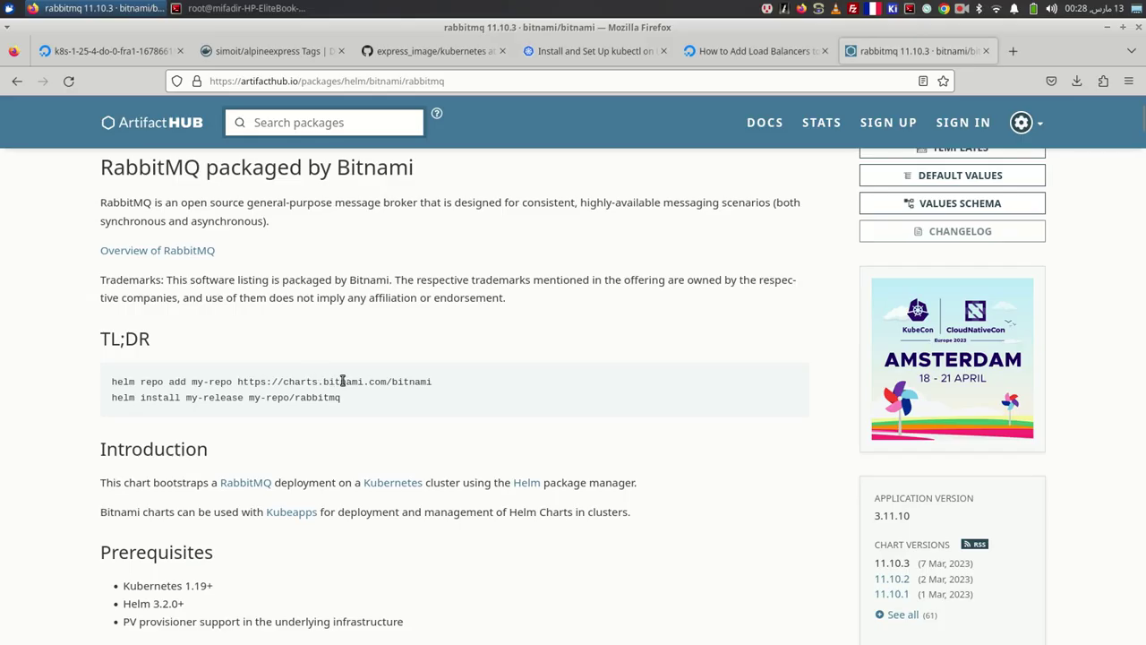
{"action": "left_click_drag", "start_coordinate": [435, 383], "coordinate": [102, 383]}
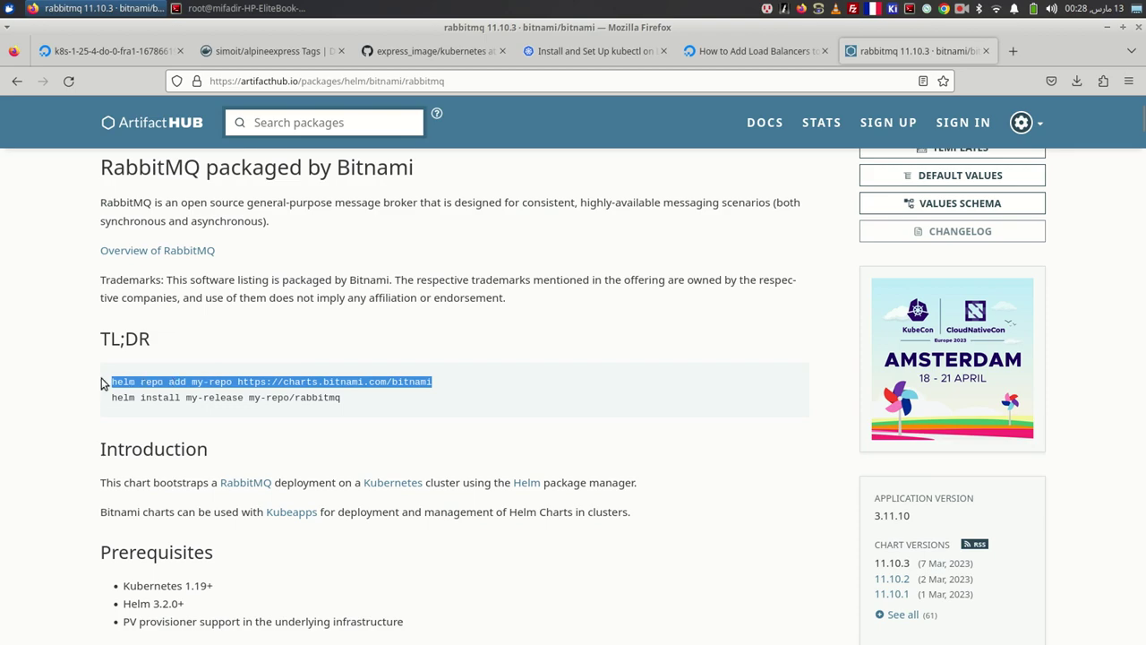
{"action": "right_click", "coordinate": [140, 377]}
{"action": "left_click", "coordinate": [161, 387]}
{"action": "key", "text": "alt+Tab"}
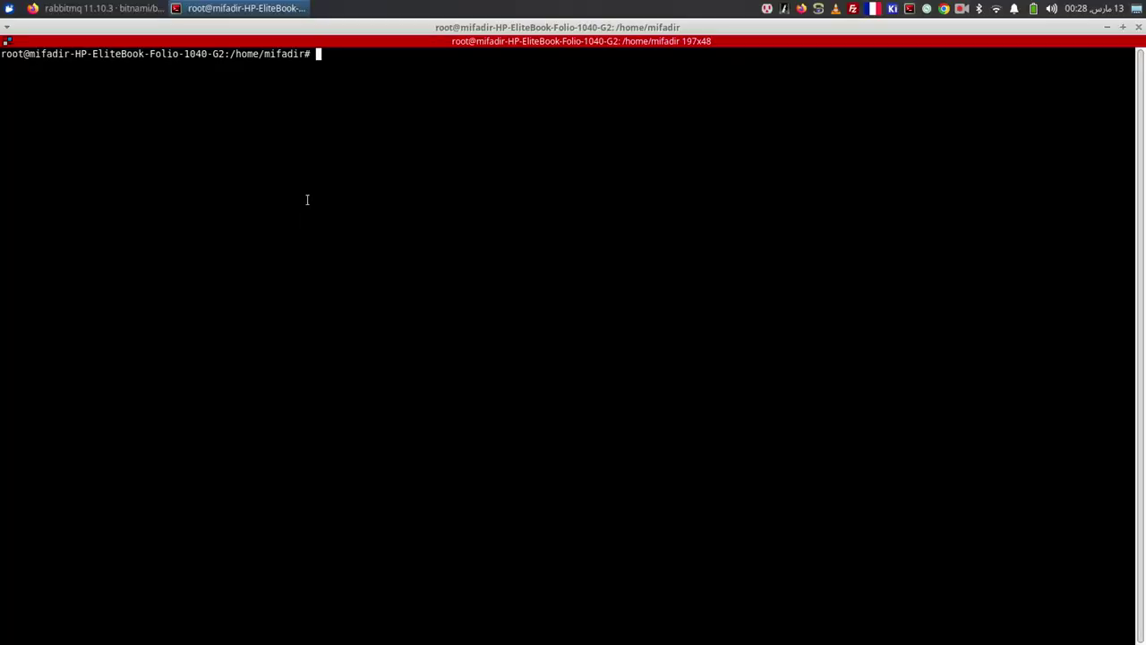
{"action": "right_click", "coordinate": [319, 166]}
{"action": "left_click", "coordinate": [353, 193]}
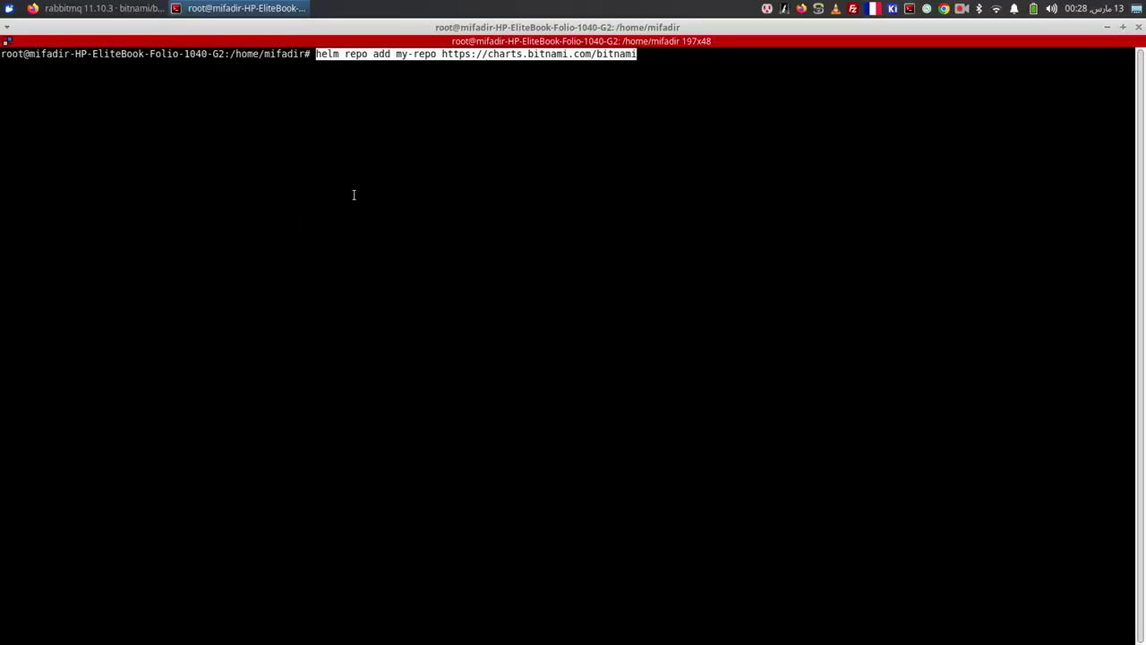
{"action": "key", "text": "Return"}
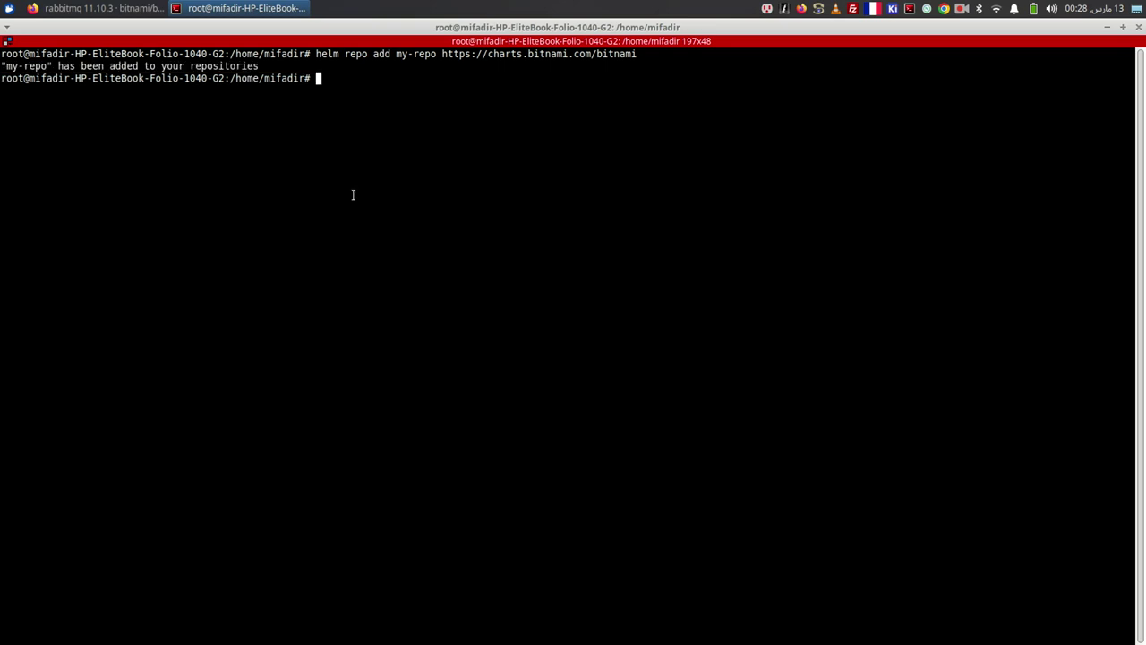
- Copy the chart page's helm install command into the terminal and try to install my-repo/rabbitmq with the release name rabbitmq-tutorial
{"action": "key", "text": "alt+Tab"}
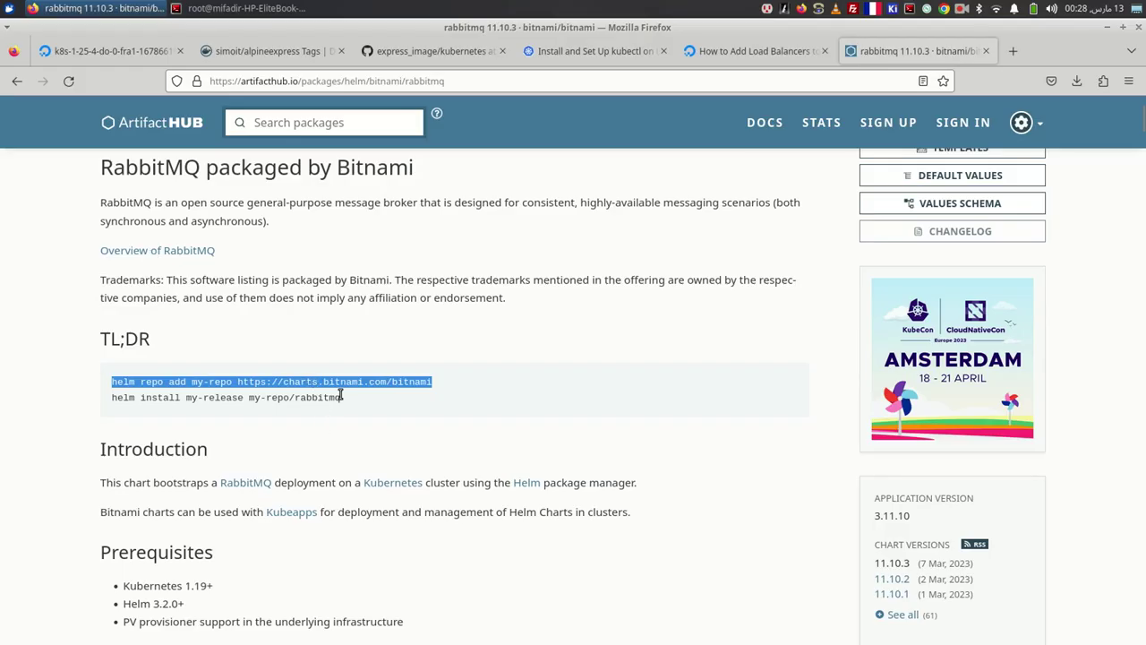
{"action": "left_click_drag", "start_coordinate": [340, 397], "coordinate": [112, 398]}
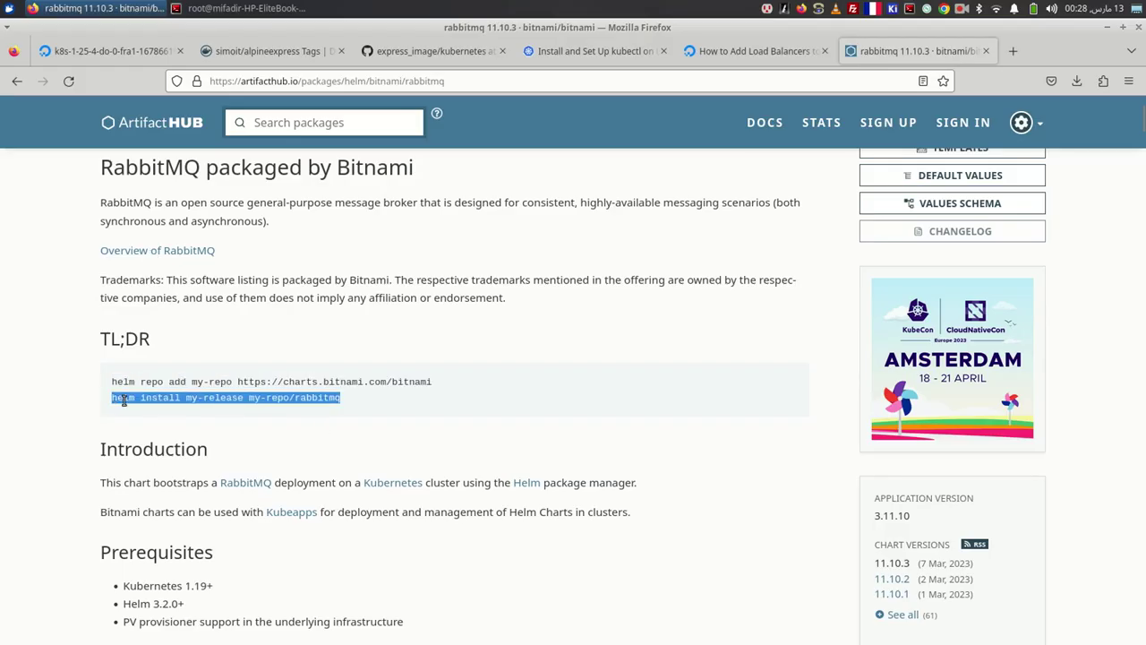
{"action": "right_click", "coordinate": [127, 397]}
{"action": "left_click", "coordinate": [159, 410]}
{"action": "key", "text": "alt+Tab"}
{"action": "right_click", "coordinate": [461, 231]}
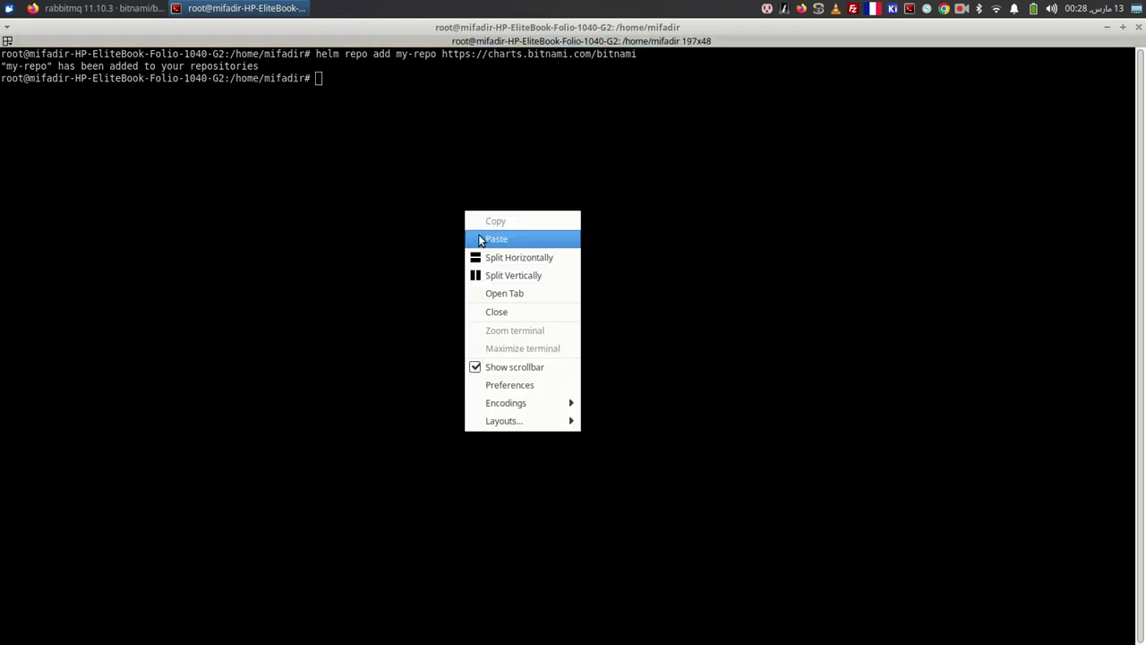
{"action": "left_click", "coordinate": [478, 236]}
{"action": "key", "text": "Left"}
{"action": "key", "text": "Left"}
{"action": "key", "text": "Left"}
{"action": "key", "text": "Left"}
{"action": "key", "text": "Left"}
{"action": "key", "text": "Left"}
{"action": "key", "text": "Left"}
{"action": "key", "text": "Left"}
{"action": "key", "text": "Left"}
{"action": "key", "text": "Left"}
{"action": "key", "text": "Left"}
{"action": "key", "text": "Left"}
{"action": "key", "text": "Left"}
{"action": "key", "text": "Left"}
{"action": "key", "text": "Left"}
{"action": "key", "text": "Left"}
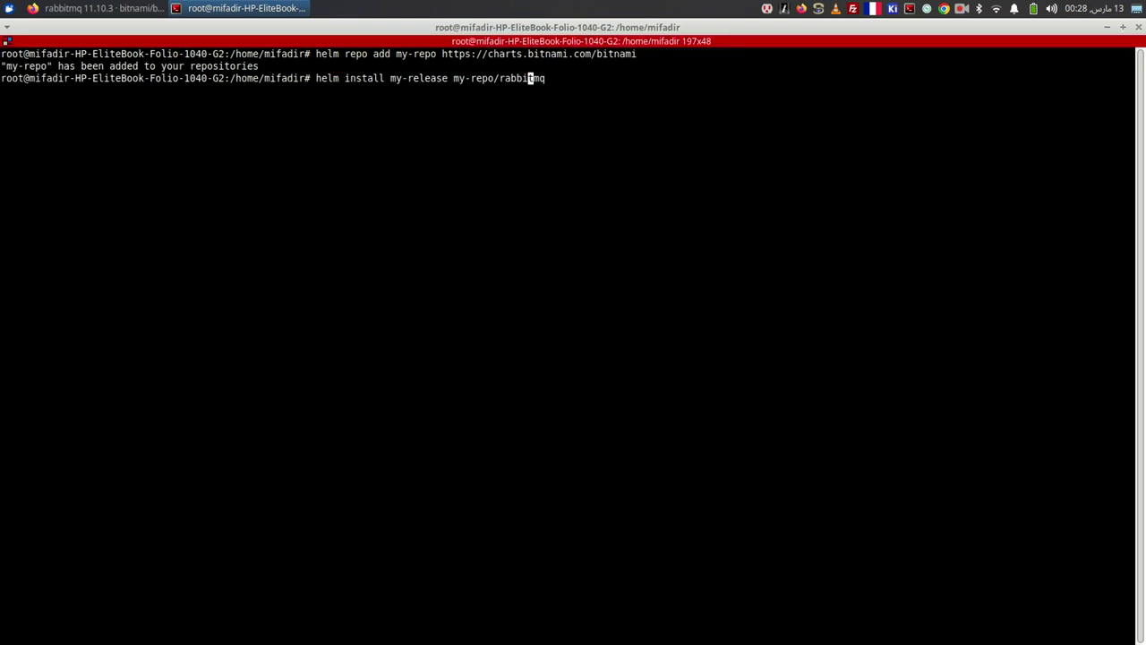
{"action": "key", "text": "BackSpace"}
{"action": "key", "text": "BackSpace"}
{"action": "key", "text": "BackSpace"}
{"action": "key", "text": "BackSpace"}
{"action": "key", "text": "BackSpace"}
{"action": "key", "text": "BackSpace"}
{"action": "key", "text": "BackSpace"}
{"action": "key", "text": "BackSpace"}
{"action": "key", "text": "BackSpace"}
{"action": "type", "text": "rabbitmq-tutorial"}
{"action": "key", "text": "Return"}
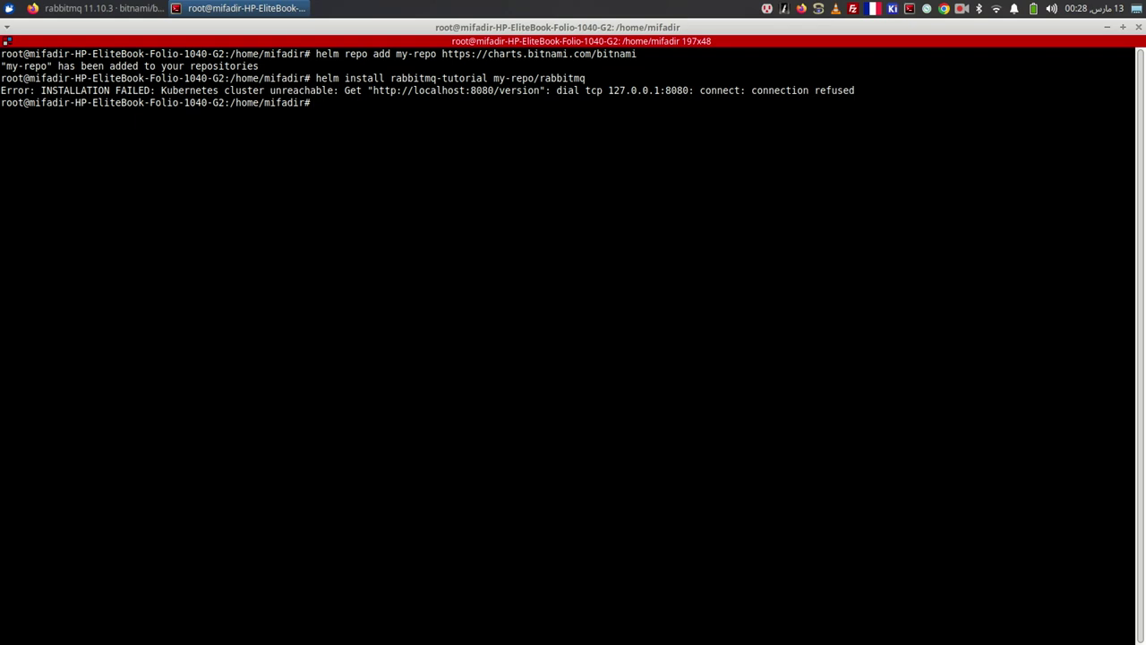
- Go to root's home directory and recursively copy the regular user's .kube directory into it
{"action": "key", "text": "Return"}
{"action": "key", "text": "Return"}
{"action": "type", "text": "cd"}
{"action": "key", "text": "Return"}
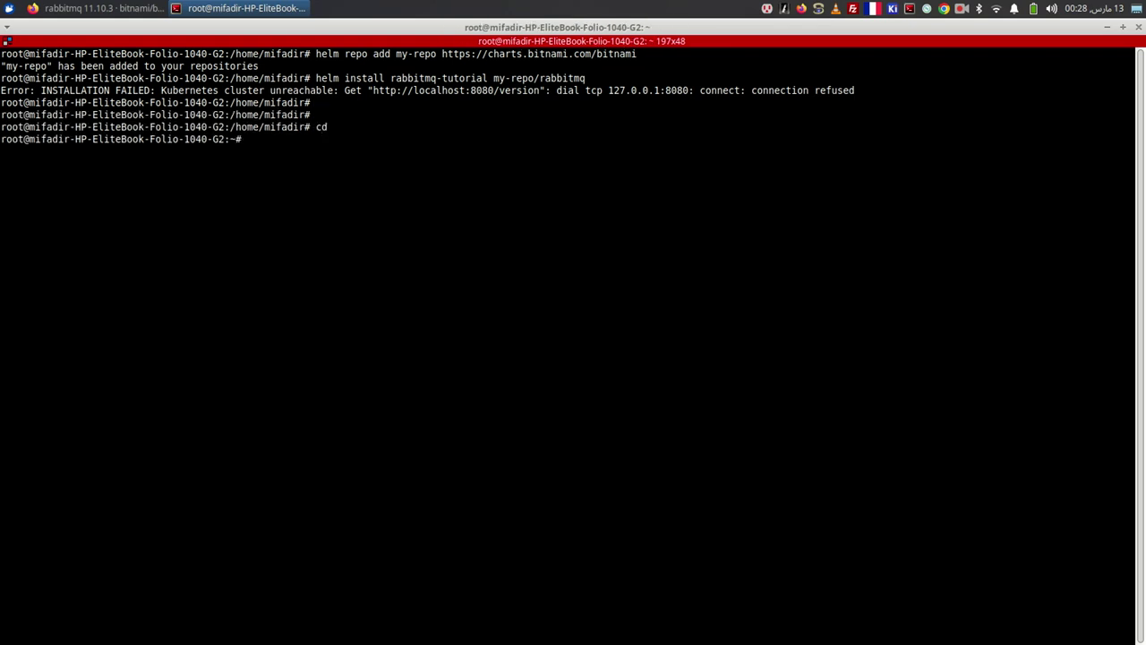
{"action": "type", "text": "cp -r /home/mifadir/.kube ."}
{"action": "key", "text": "Return"}
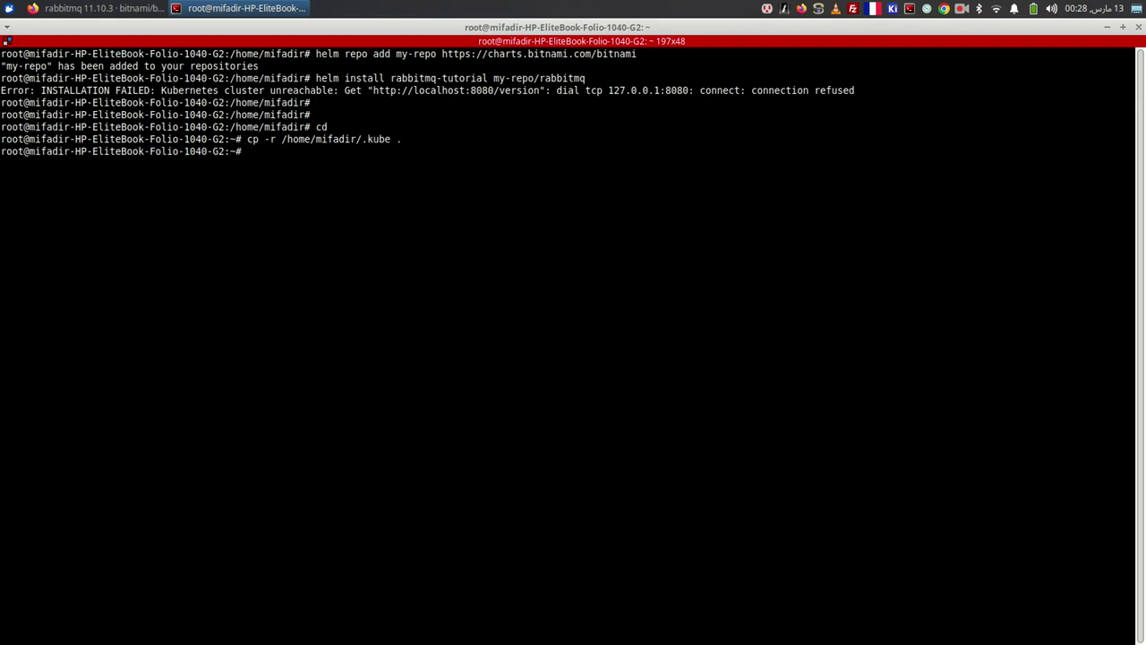
- Install the my-repo/rabbitmq chart as rabbitmq-tutorial by rerunning the earlier helm install command
{"action": "key", "text": "Up"}
{"action": "key", "text": "Up"}
{"action": "key", "text": "Up"}
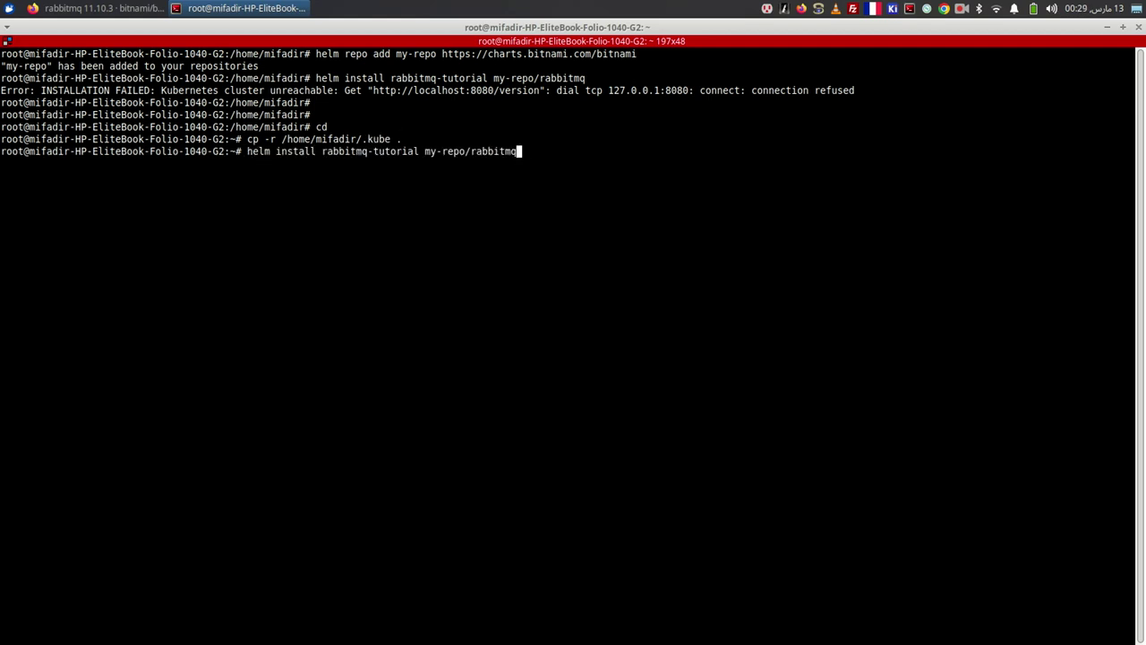
{"action": "key", "text": "Return"}
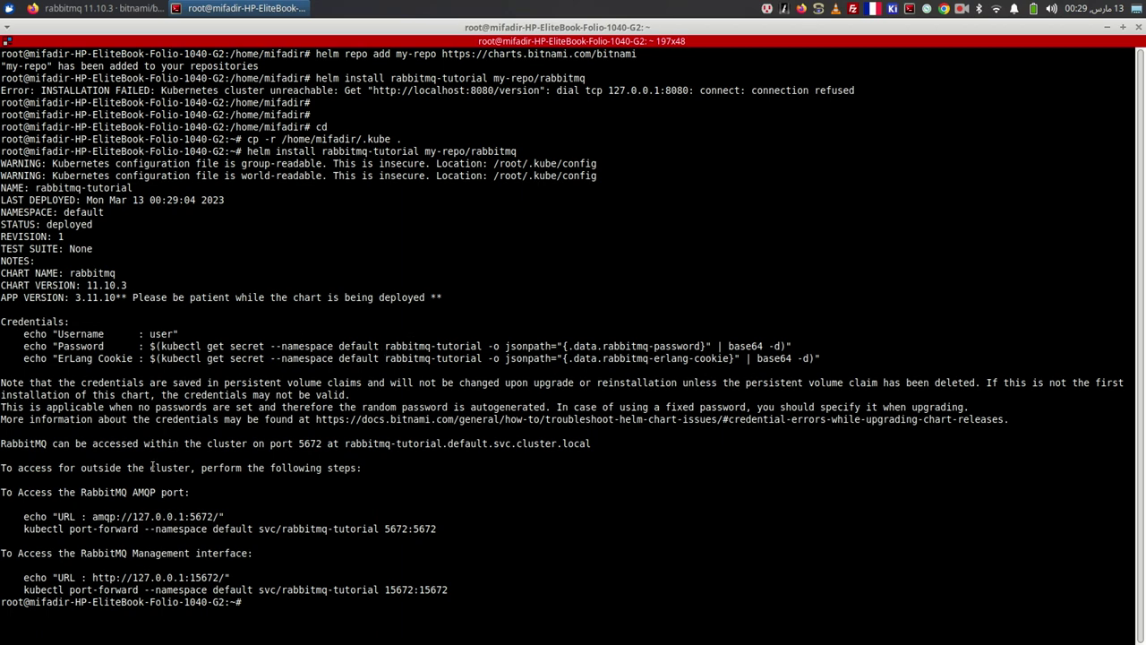
- Open a new maximized terminal window, list the pods with kubectl get pod, and highlight the rabbitmq-tutorial-0 row
{"action": "left_click", "coordinate": [909, 8]}
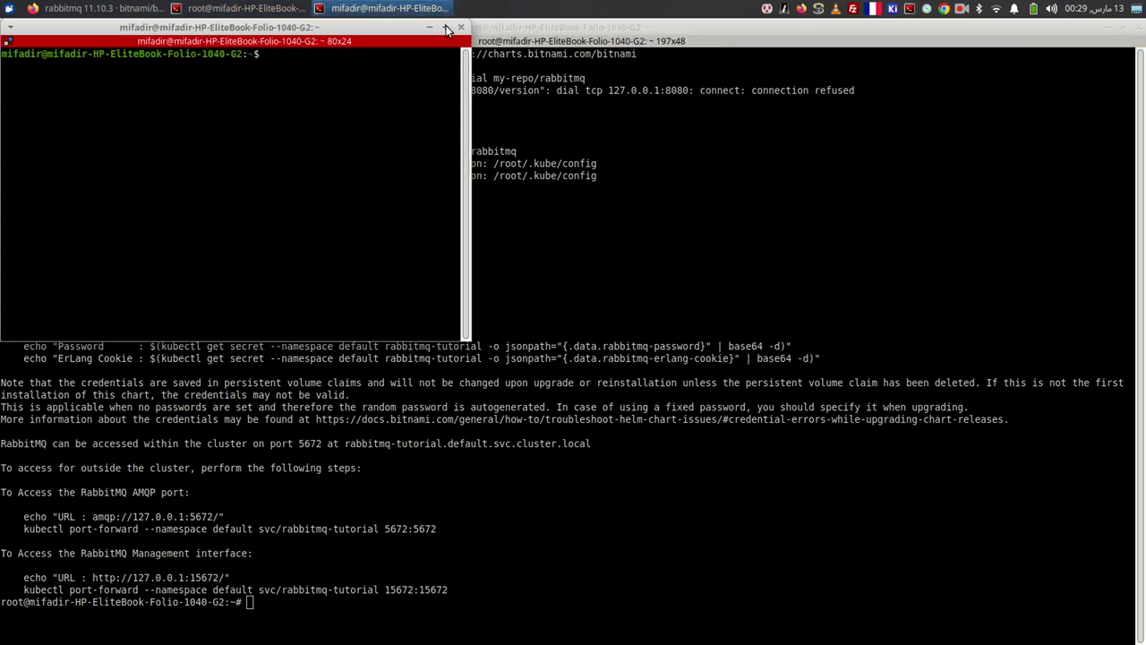
{"action": "left_click", "coordinate": [445, 26]}
{"action": "type", "text": "kubectl "}
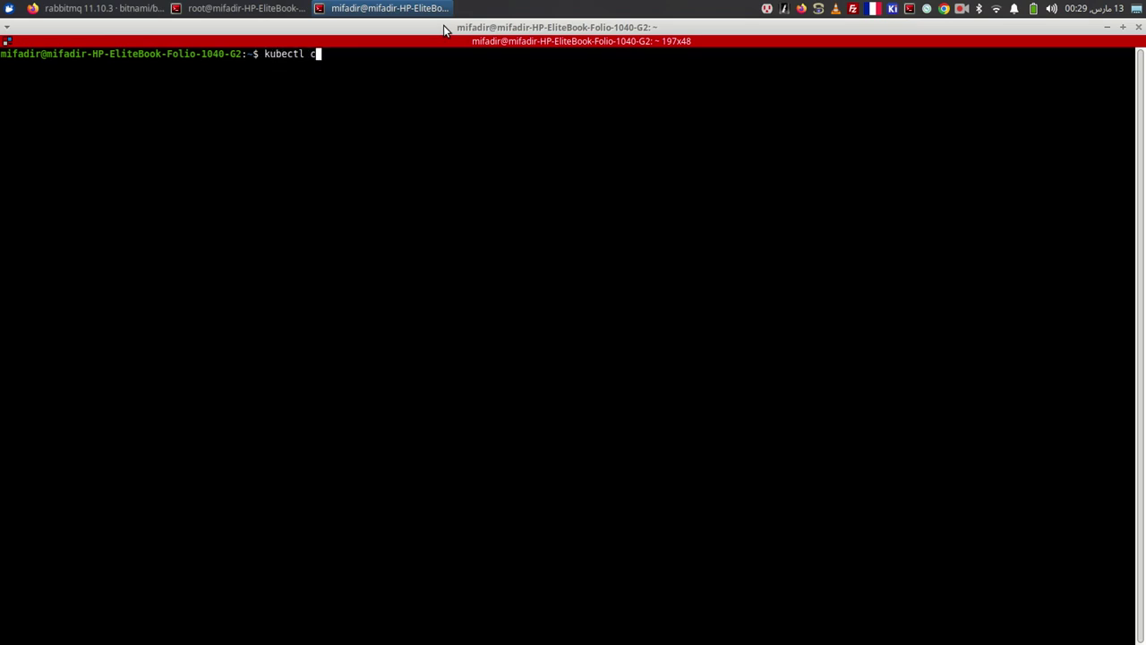
{"action": "type", "text": "get pod"}
{"action": "key", "text": "Return"}
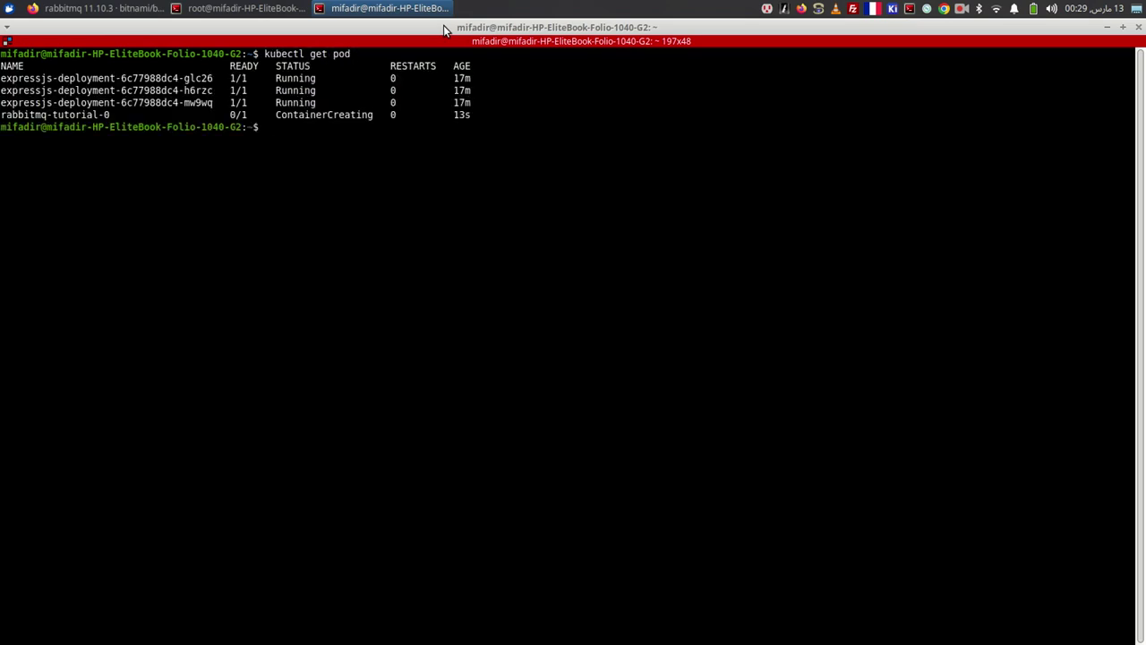
{"action": "double_click", "coordinate": [71, 114]}
{"action": "triple_click", "coordinate": [71, 114]}
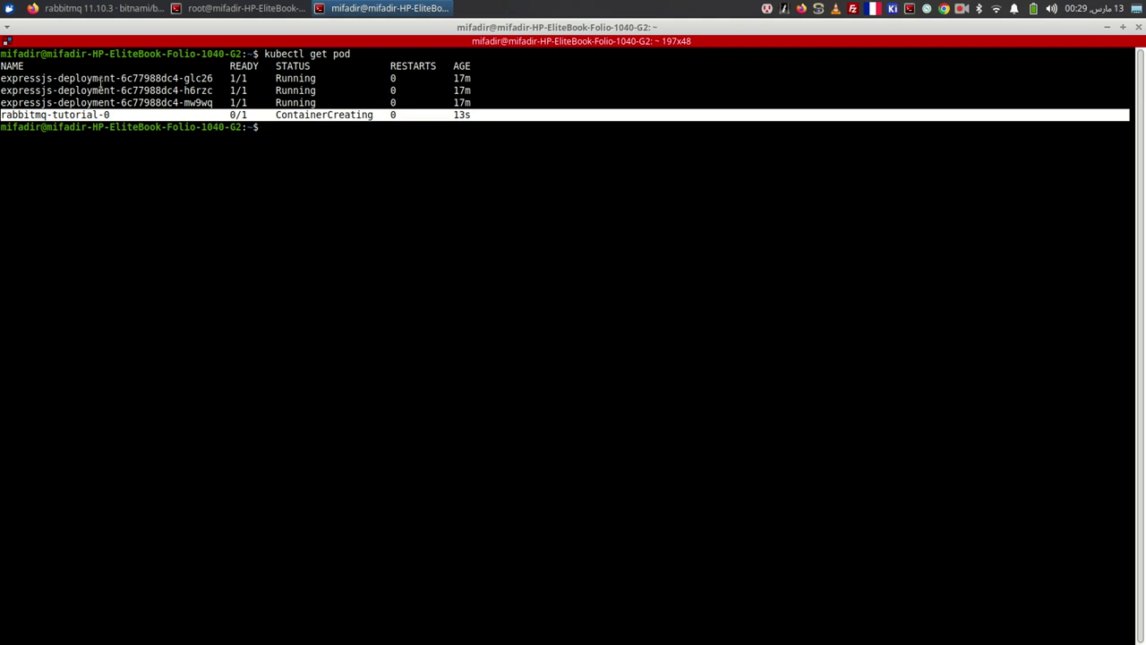
- Repeat kubectl get pod twice to follow the startup of the rabbitmq-tutorial-0 pod
{"action": "key", "text": "Up"}
{"action": "key", "text": "Return"}
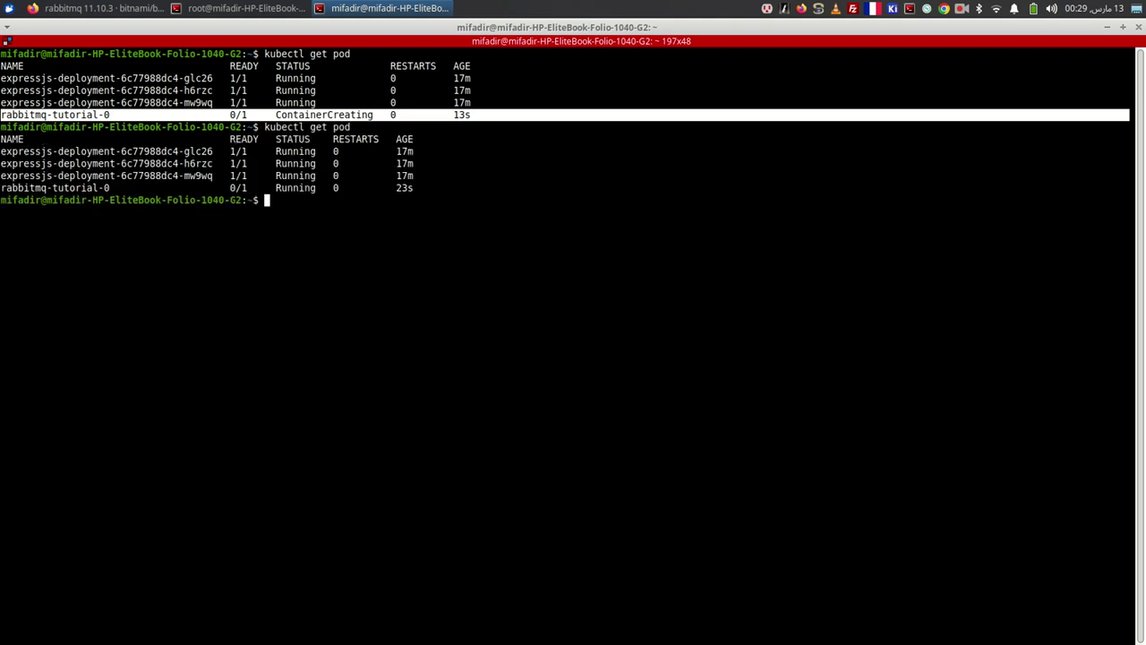
{"action": "key", "text": "Up"}
{"action": "key", "text": "Return"}
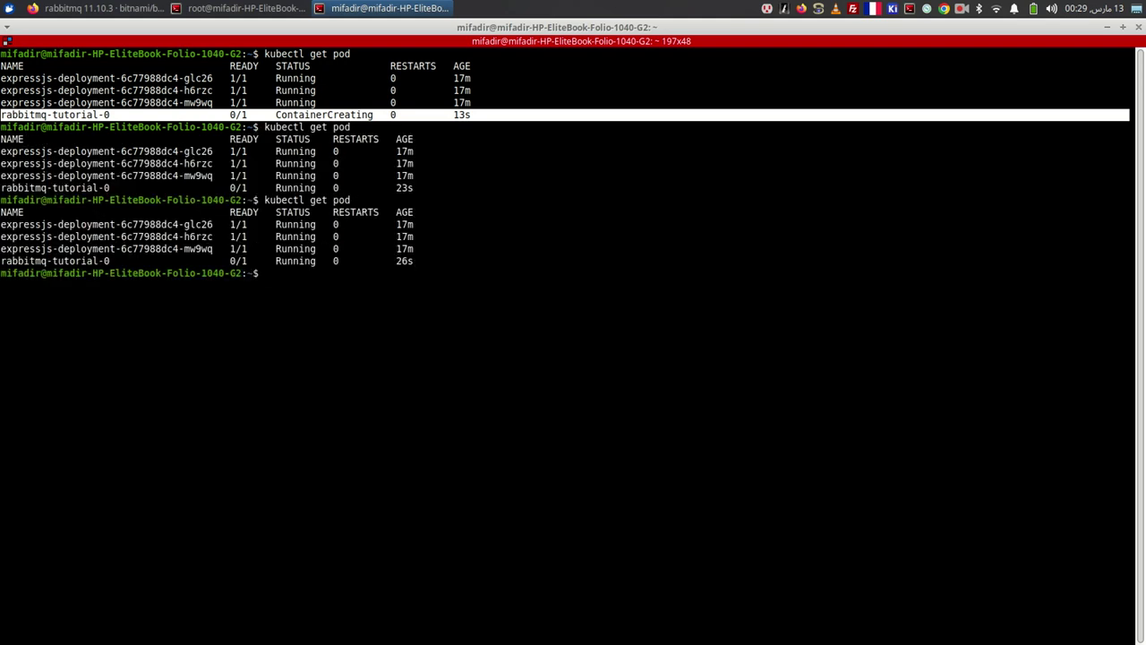
- List the services with kubectl get svc -o wide and examine the RabbitMQ services, their ports and the expressapi-svc external IP
{"action": "key", "text": "Up"}
{"action": "key", "text": "BackSpace"}
{"action": "key", "text": "BackSpace"}
{"action": "key", "text": "BackSpace"}
{"action": "type", "text": "svc -o wide"}
{"action": "key", "text": "Return"}
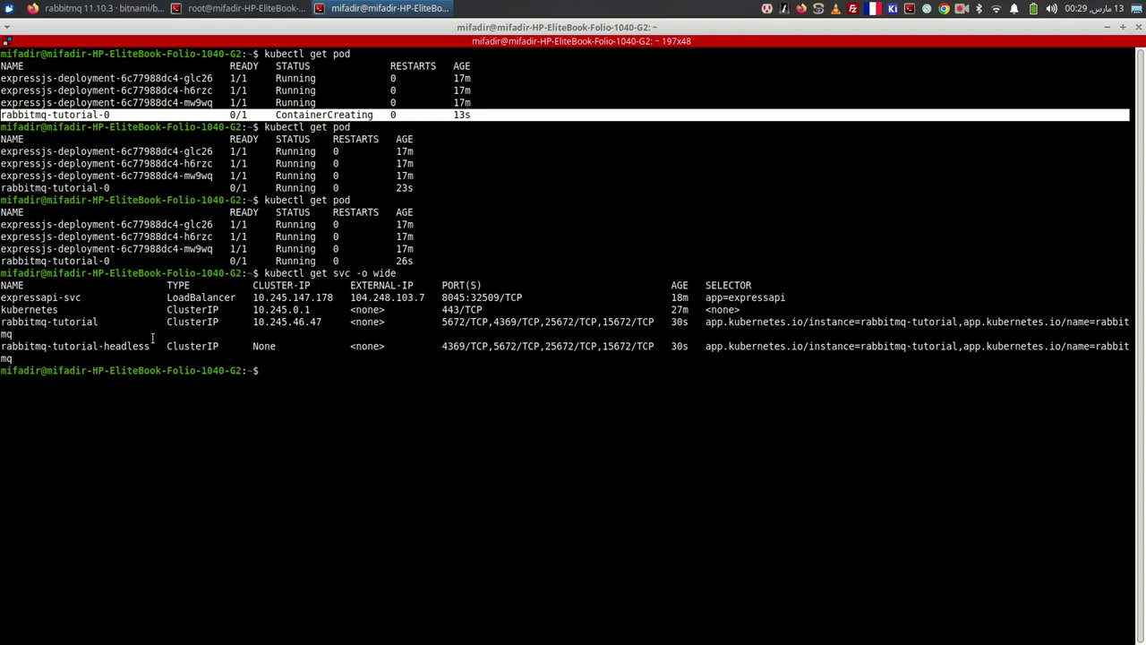
{"action": "triple_click", "coordinate": [110, 322]}
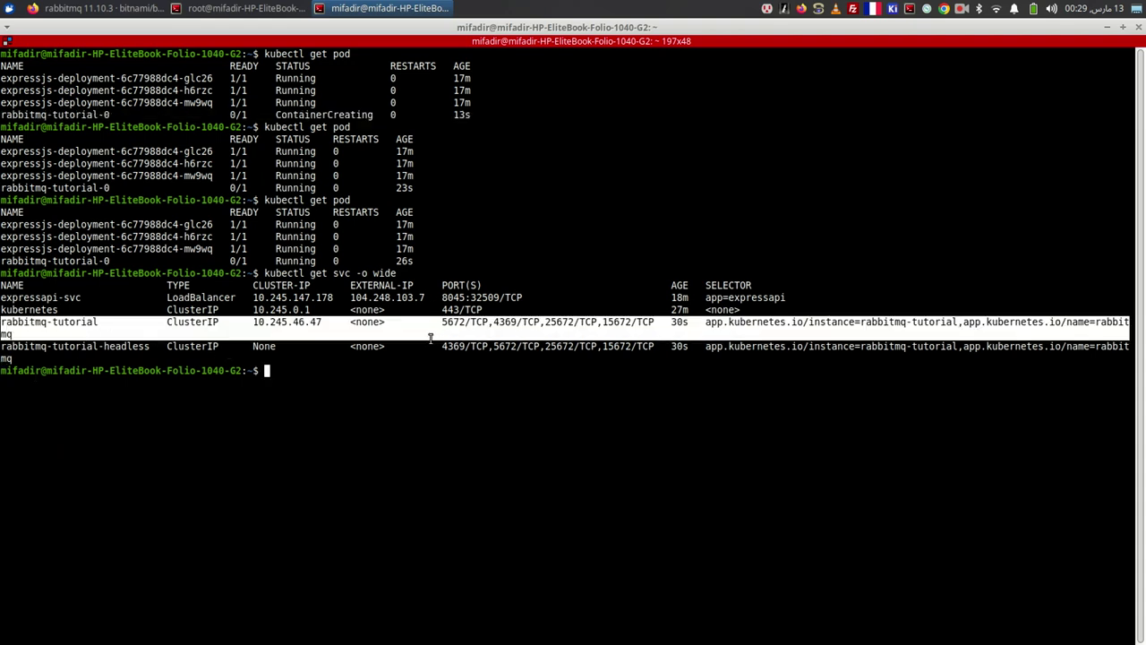
{"action": "triple_click", "coordinate": [78, 349]}
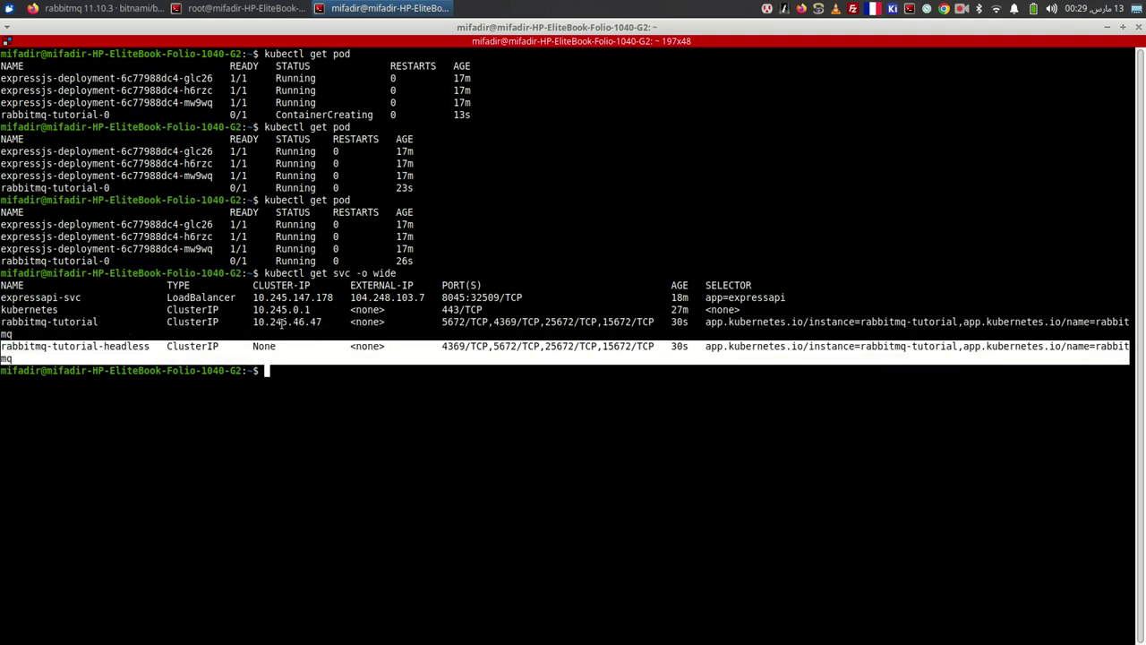
{"action": "left_click", "coordinate": [373, 355]}
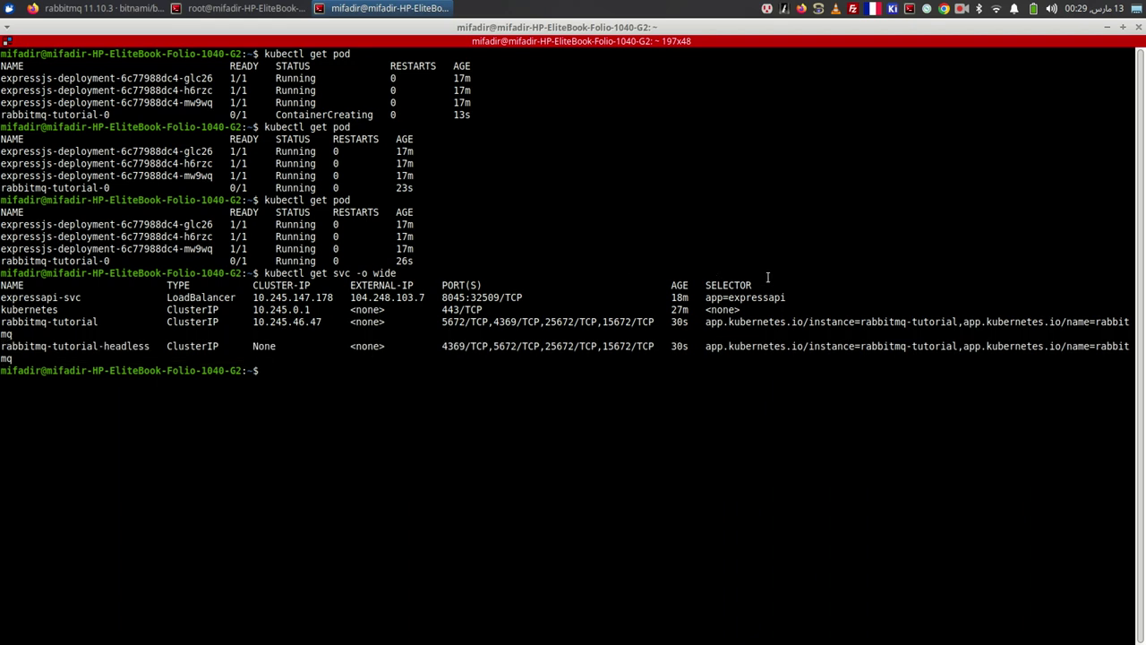
{"action": "double_click", "coordinate": [628, 321]}
{"action": "double_click", "coordinate": [400, 299]}
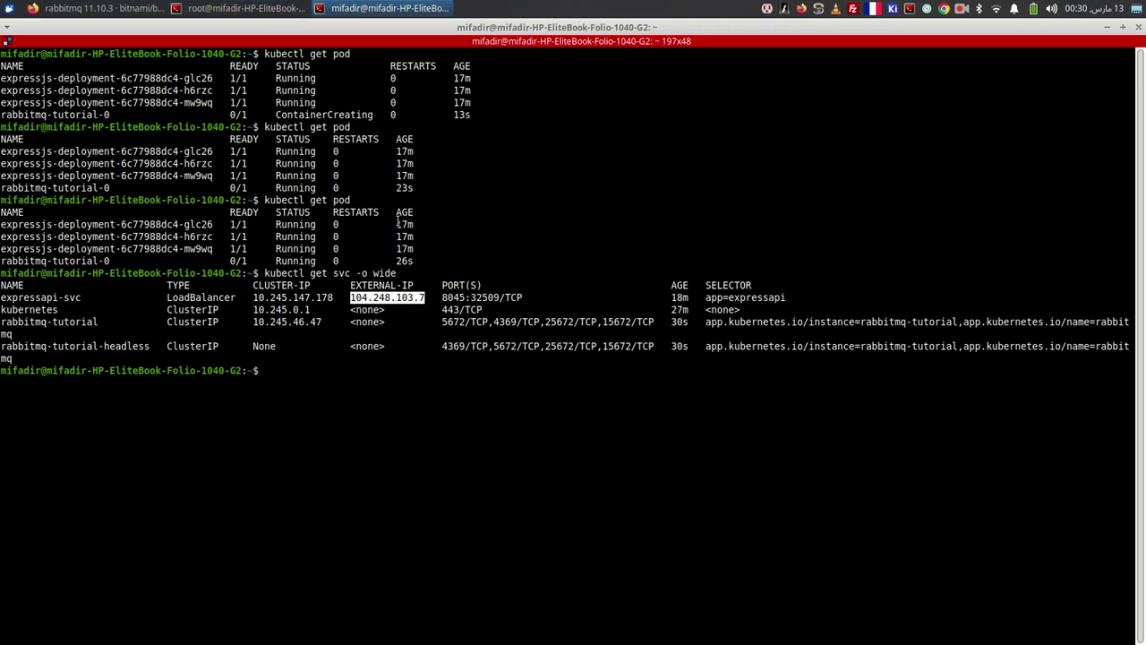
- Recheck the pods with kubectl get pod and the services with kubectl get svc -o wide
{"action": "key", "text": "Up"}
{"action": "key", "text": "Up"}
{"action": "key", "text": "Return"}
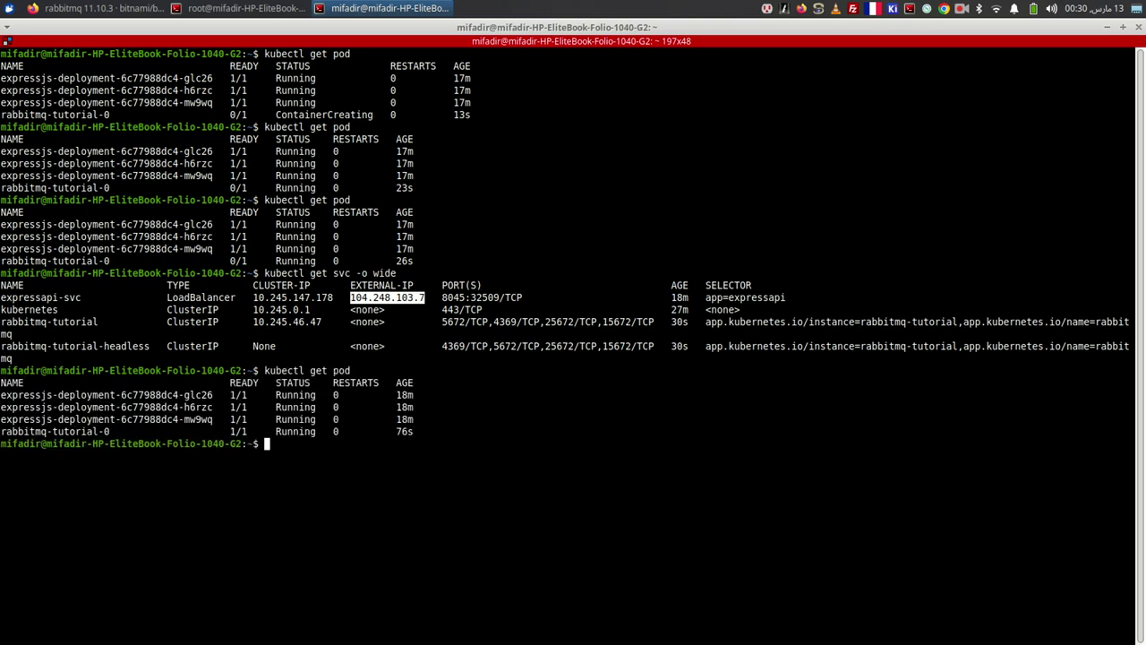
{"action": "key", "text": "Up"}
{"action": "key", "text": "Up"}
{"action": "key", "text": "Return"}
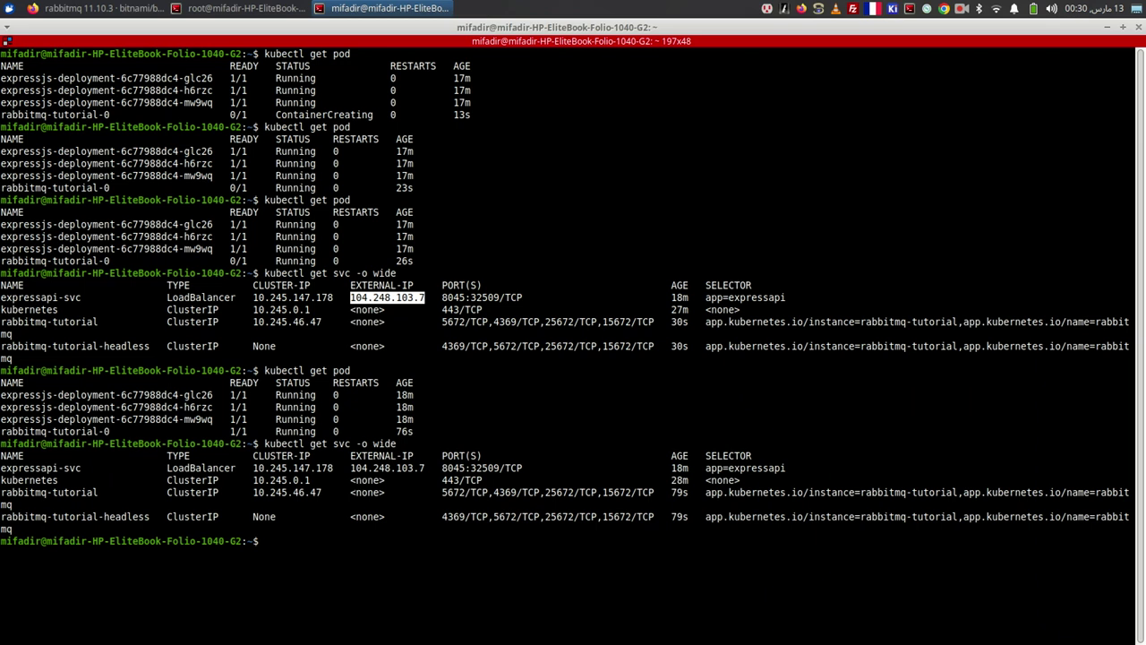
- Open the expressapi-svc service manifest with kubectl edit svc, copying the service name from the listing
{"action": "type", "text": "kubectl edit svc"}
{"action": "double_click", "coordinate": [57, 468]}
{"action": "right_click", "coordinate": [58, 467]}
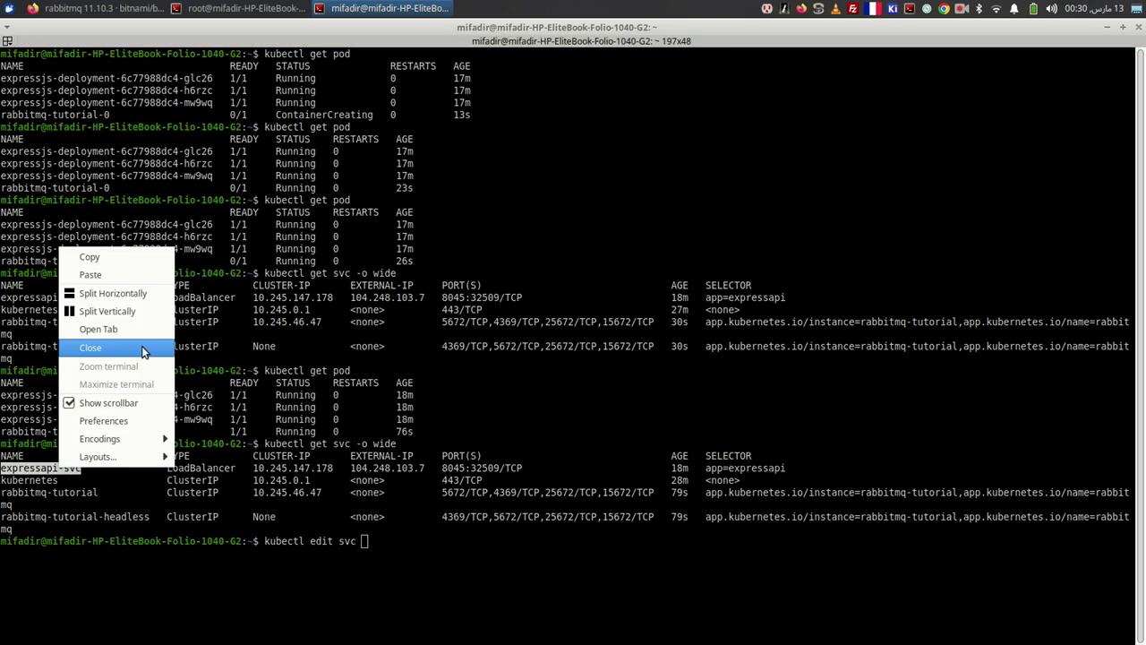
{"action": "left_click", "coordinate": [77, 257]}
{"action": "right_click", "coordinate": [505, 237]}
{"action": "left_click", "coordinate": [537, 265]}
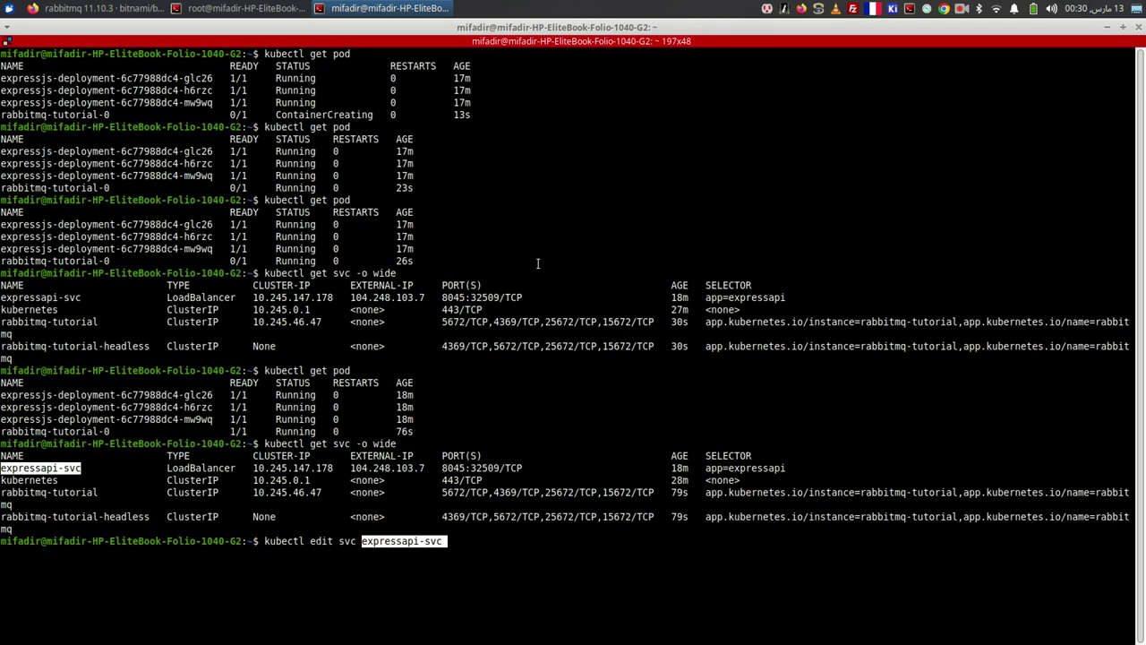
{"action": "key", "text": "Return"}
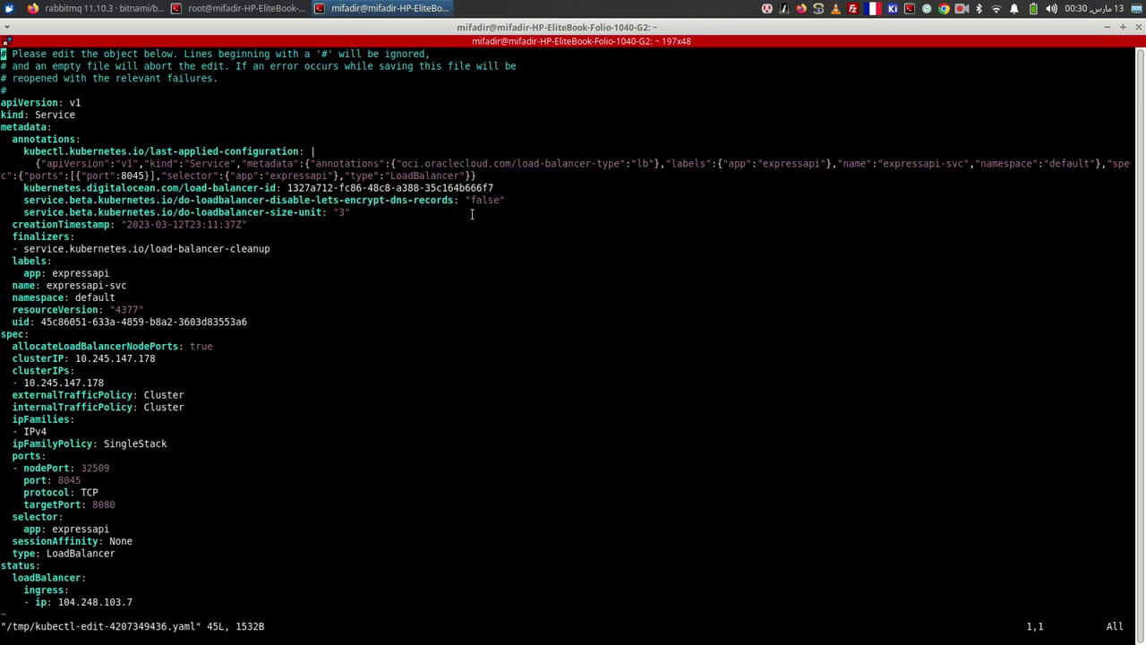
- Copy the three load balancer annotation lines from the expressapi-svc manifest and quit the editor without changes
{"action": "mouse_move", "coordinate": [368, 216]}
{"action": "left_mouse_down"}
{"action": "mouse_move", "coordinate": [3, 202]}
{"action": "mouse_move", "coordinate": [3, 191]}
{"action": "left_mouse_up"}
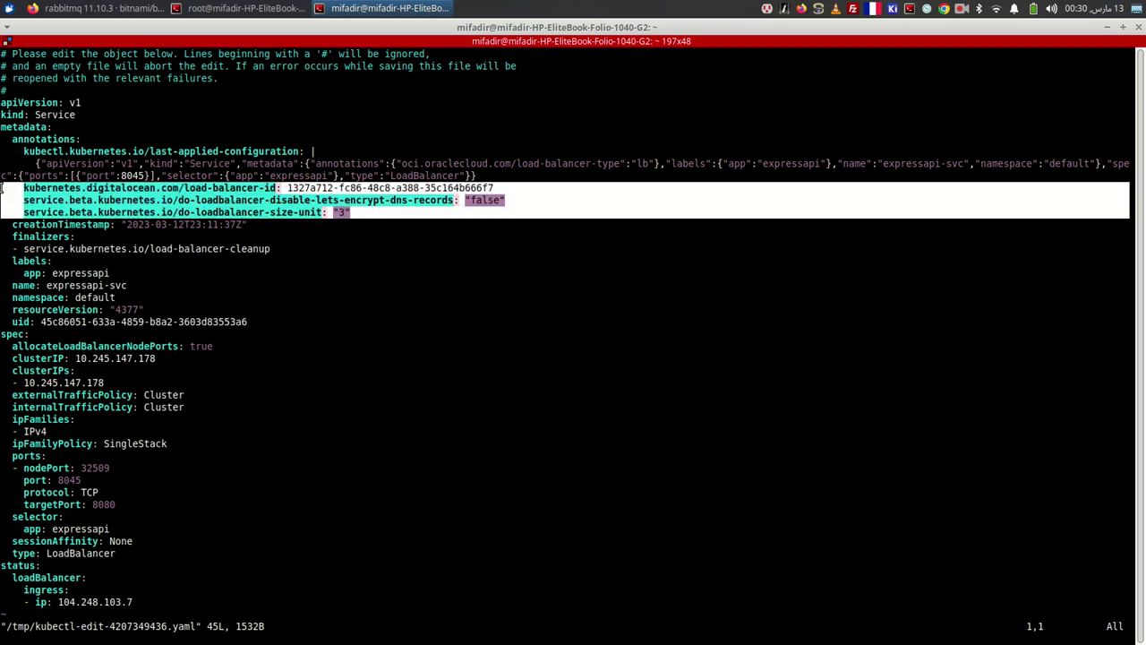
{"action": "right_click", "coordinate": [106, 200]}
{"action": "key", "text": "Escape"}
{"action": "type", "text": ":q"}
{"action": "key", "text": "Return"}
- Open the rabbitmq-tutorial service manifest with kubectl edit svc
{"action": "type", "text": "kub"}
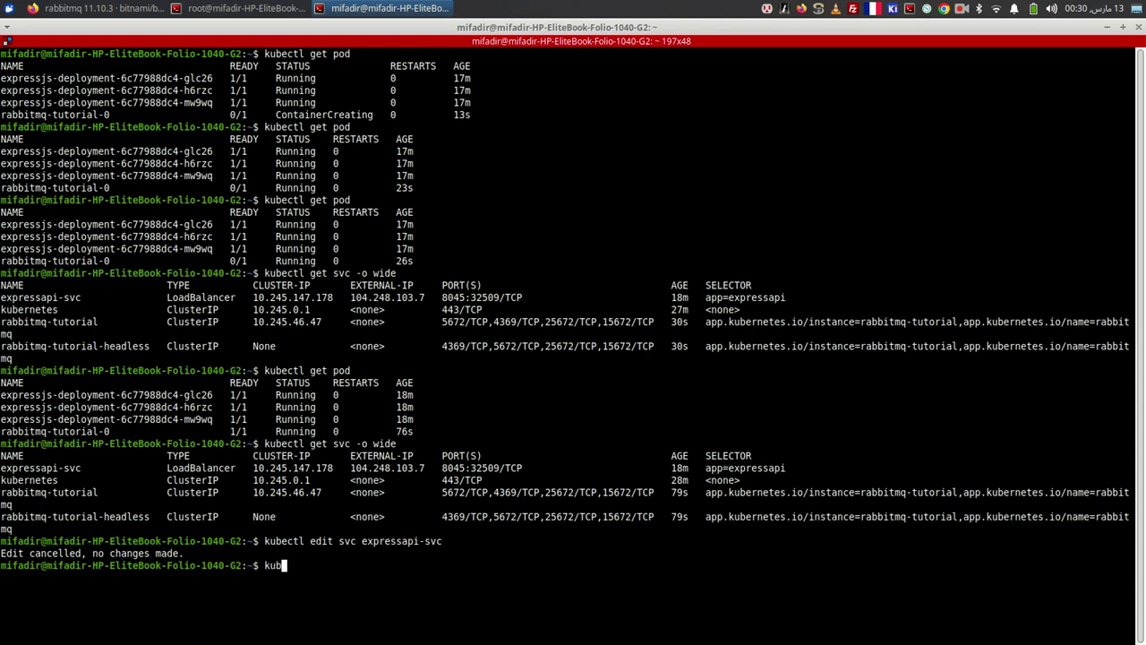
{"action": "type", "text": "ectl edit svc rabbitmq-tutorial"}
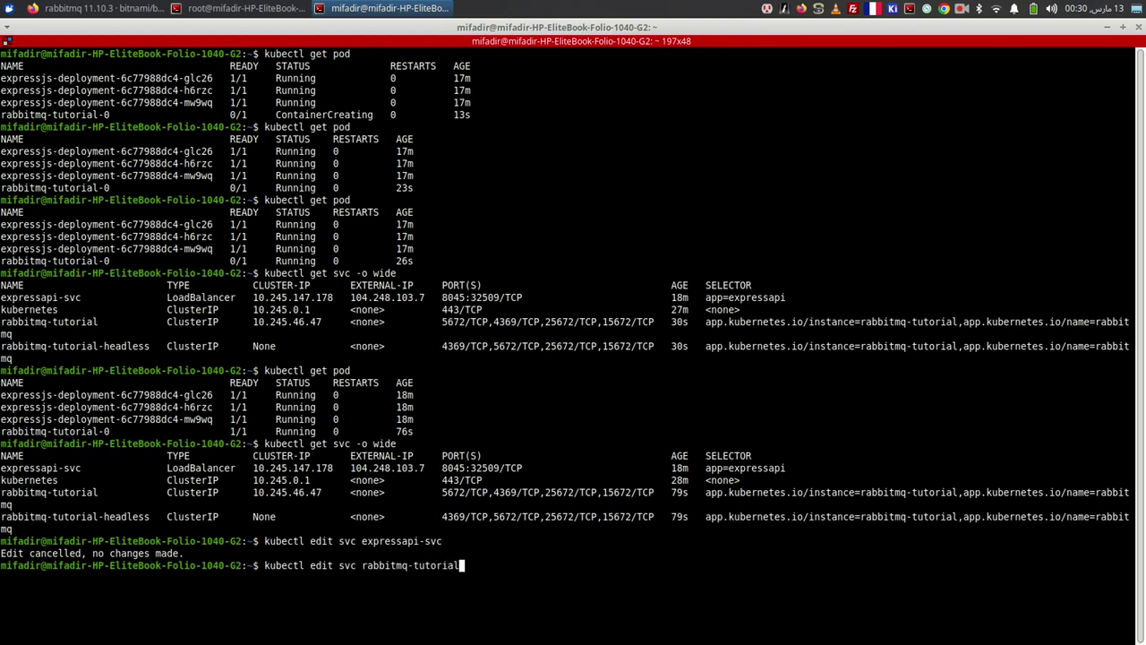
{"action": "key", "text": "Return"}
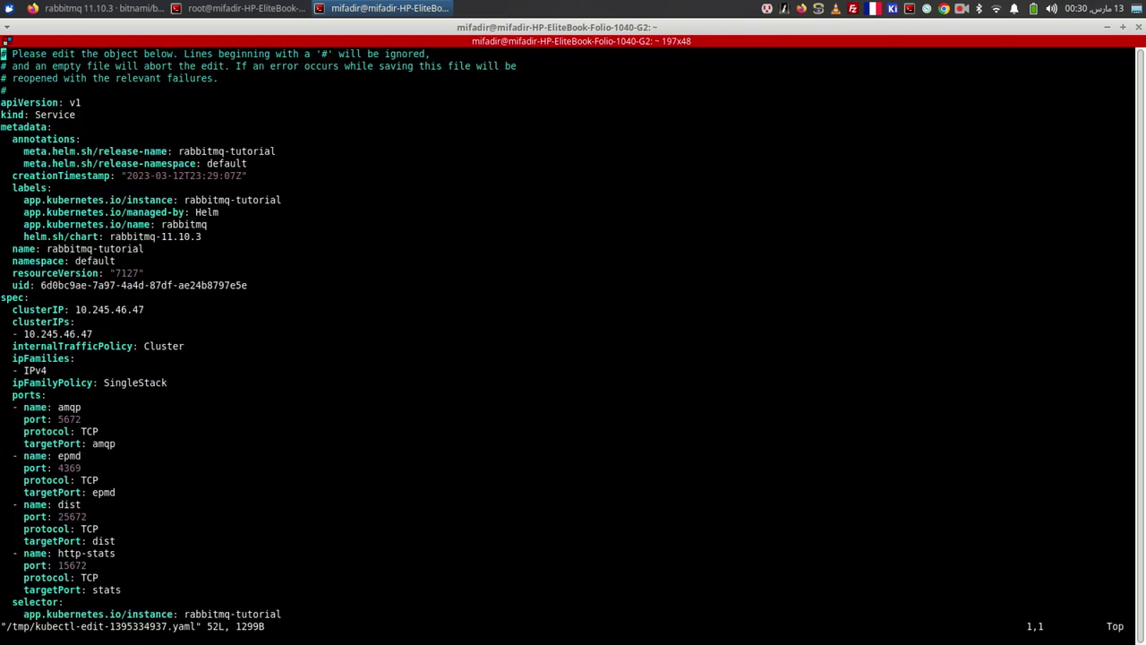
- Set the service type in the rabbitmq-tutorial spec to LoadBalancer, and save and quit the manifest
{"action": "key", "text": "Down"}
{"action": "key", "text": "Down"}
{"action": "key", "text": "Down"}
{"action": "key", "text": "Down"}
{"action": "key", "text": "Down"}
{"action": "key", "text": "Down"}
{"action": "key", "text": "Down"}
{"action": "key", "text": "Down"}
{"action": "key", "text": "Down"}
{"action": "key", "text": "Down"}
{"action": "key", "text": "Up"}
{"action": "key", "text": "shift+g"}
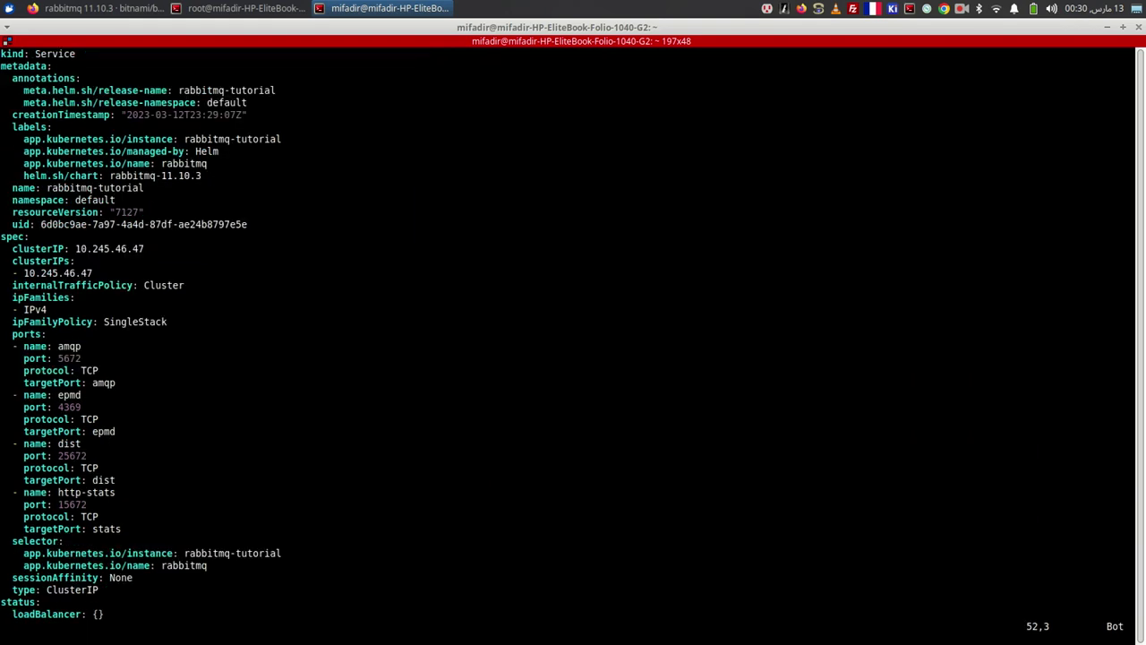
{"action": "key", "text": "Up"}
{"action": "key", "text": "Up"}
{"action": "key", "text": "Right"}
{"action": "left_click_drag", "start_coordinate": [109, 212], "coordinate": [127, 212]}
{"action": "key", "text": "$"}
{"action": "key", "text": "x"}
{"action": "key", "text": "x"}
{"action": "key", "text": "x"}
{"action": "key", "text": "x"}
{"action": "key", "text": "x"}
{"action": "key", "text": "x"}
{"action": "key", "text": "x"}
{"action": "key", "text": "x"}
{"action": "key", "text": "x"}
{"action": "type", "text": "a"}
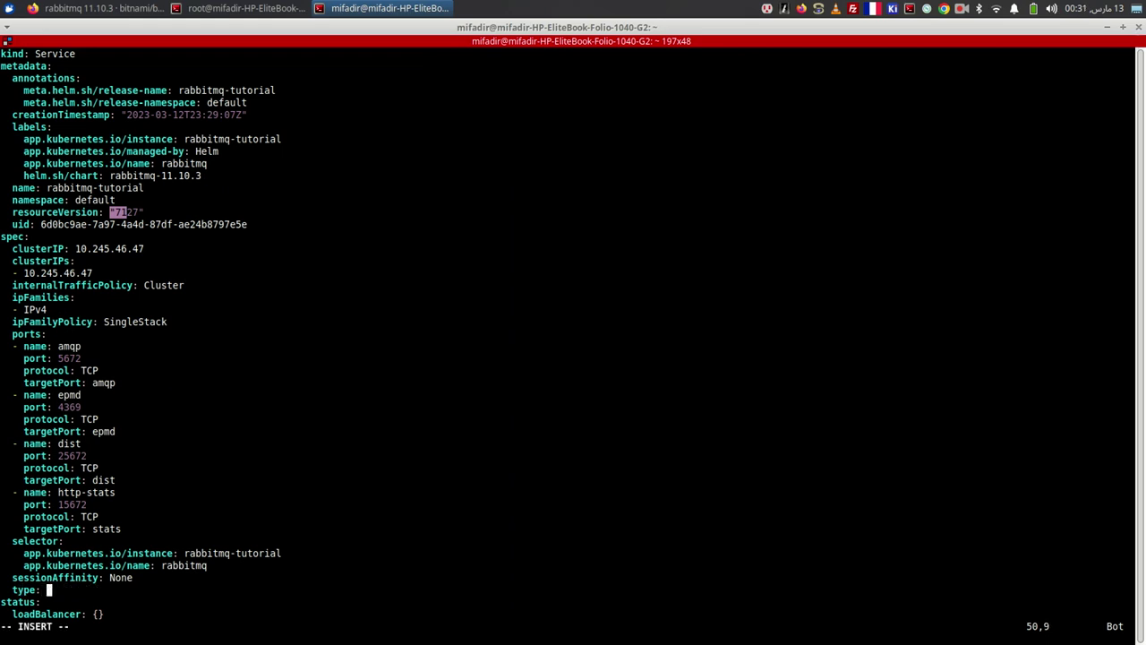
{"action": "type", "text": "LoadBa"}
{"action": "type", "text": "ncer"}
{"action": "key", "text": "Escape"}
{"action": "type", "text": ":wq"}
{"action": "key", "text": "Return"}
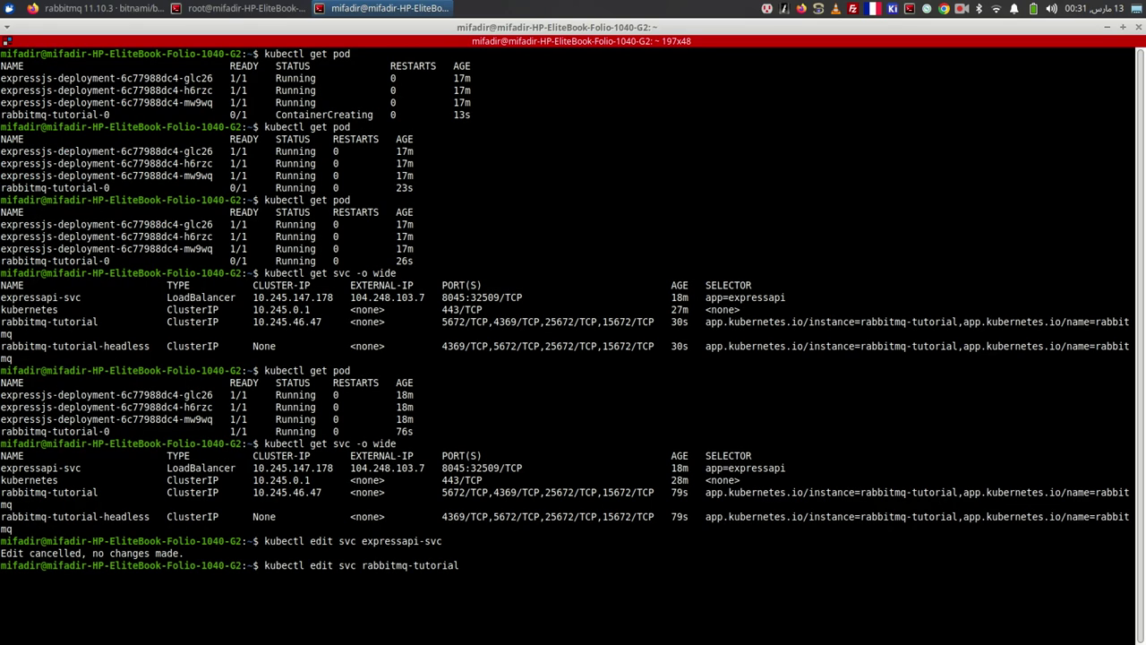
- Reopen the rabbitmq-tutorial service manifest and paste the copied load balancer annotations on a new line below its own load-balancer-id annotation
{"action": "key", "text": "Up"}
{"action": "key", "text": "Return"}
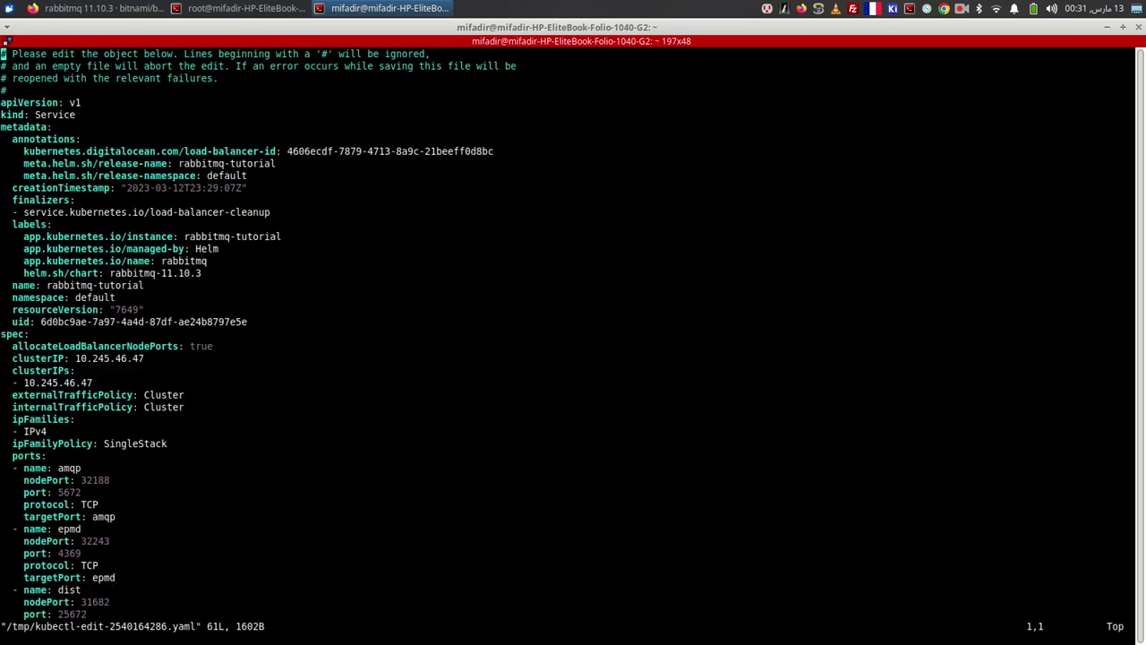
{"action": "key", "text": "Down"}
{"action": "key", "text": "Down"}
{"action": "key", "text": "Down"}
{"action": "key", "text": "Down"}
{"action": "key", "text": "Down"}
{"action": "key", "text": "Down"}
{"action": "key", "text": "Down"}
{"action": "key", "text": "Down"}
{"action": "key", "text": "Down"}
{"action": "key", "text": "Down"}
{"action": "key", "text": "Down"}
{"action": "key", "text": "Down"}
{"action": "key", "text": "Up"}
{"action": "key", "text": "Up"}
{"action": "key", "text": "Up"}
{"action": "key", "text": "Right"}
{"action": "key", "text": "Right"}
{"action": "key", "text": "Right"}
{"action": "key", "text": "Right"}
{"action": "key", "text": "Right"}
{"action": "key", "text": "Right"}
{"action": "key", "text": "Right"}
{"action": "key", "text": "Right"}
{"action": "key", "text": "Right"}
{"action": "key", "text": "Right"}
{"action": "key", "text": "Right"}
{"action": "key", "text": "Right"}
{"action": "key", "text": "Right"}
{"action": "key", "text": "Right"}
{"action": "key", "text": "Right"}
{"action": "key", "text": "Right"}
{"action": "key", "text": "Right"}
{"action": "key", "text": "Right"}
{"action": "key", "text": "Right"}
{"action": "key", "text": "Right"}
{"action": "key", "text": "o"}
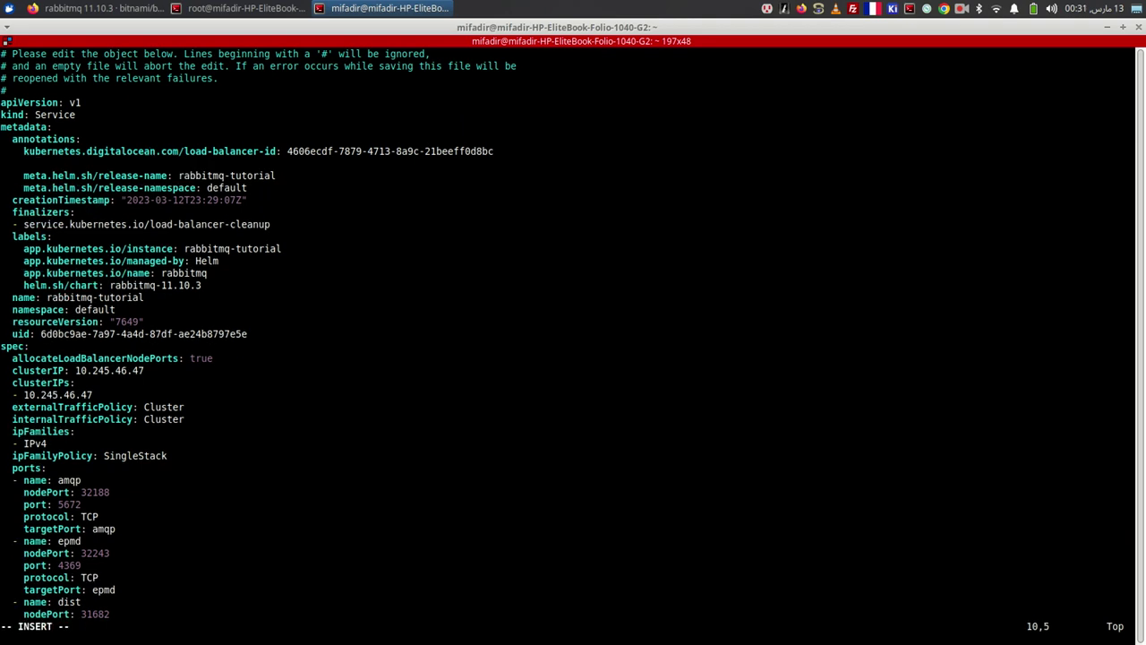
{"action": "right_click", "coordinate": [590, 262]}
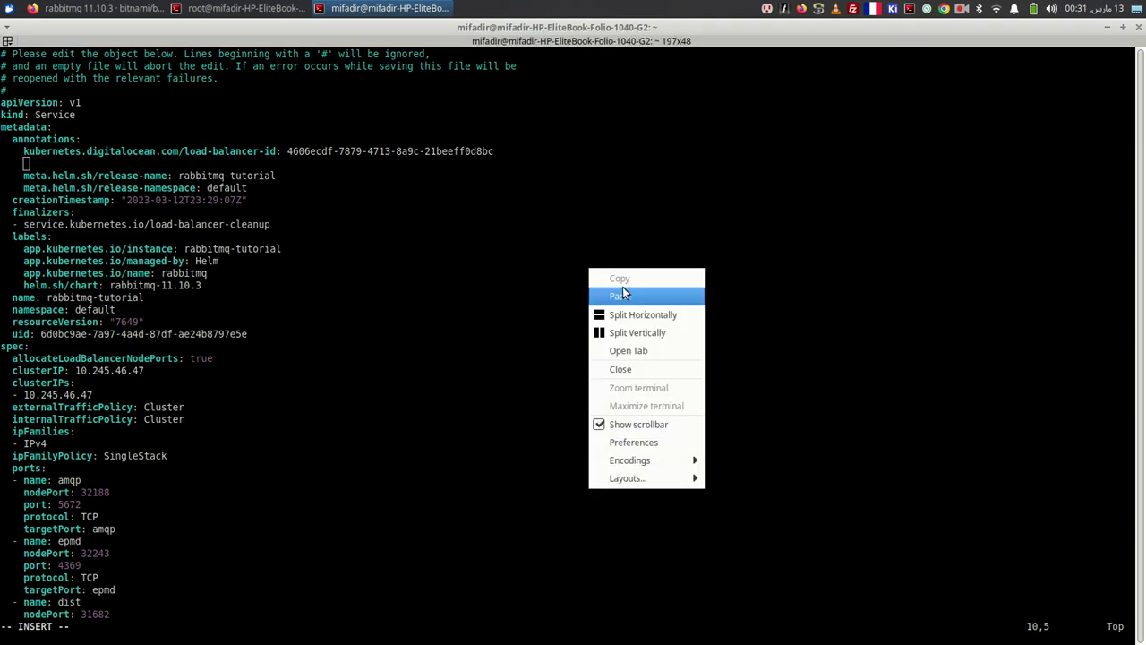
{"action": "left_click", "coordinate": [622, 286]}
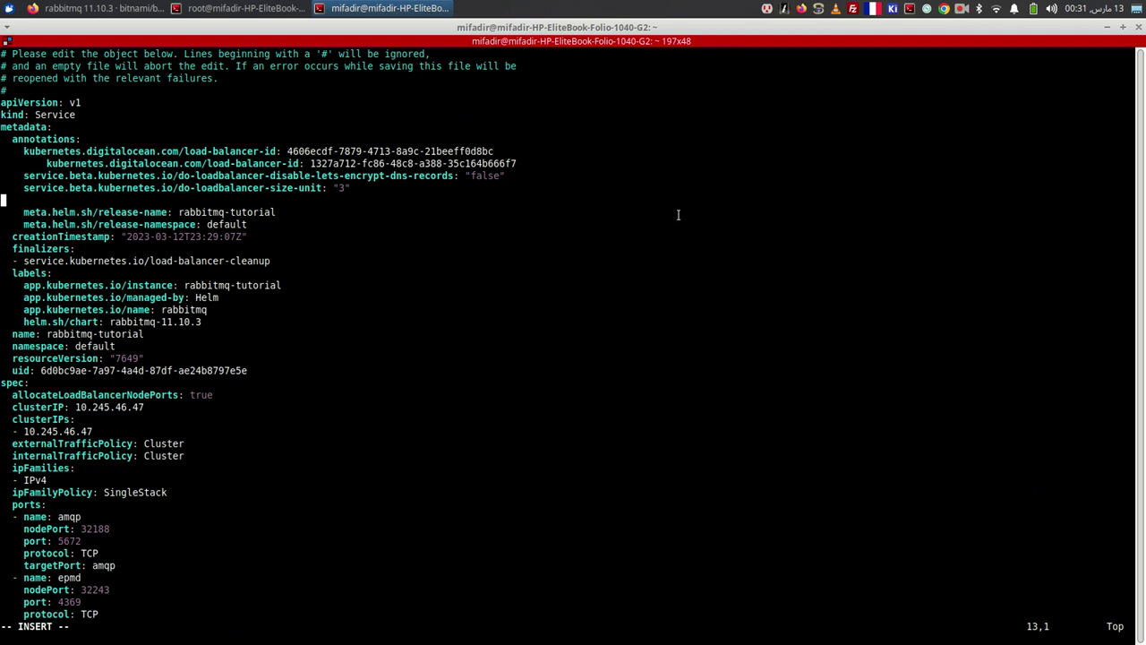
- Delete the pasted duplicate load-balancer-id annotation, keeping the two service.beta.kubernetes.io lines, and save and quit the manifest
{"action": "key", "text": "Escape"}
{"action": "key", "text": "Up"}
{"action": "key", "text": "Up"}
{"action": "key", "text": "Up"}
{"action": "key", "text": "d"}
{"action": "key", "text": "Down"}
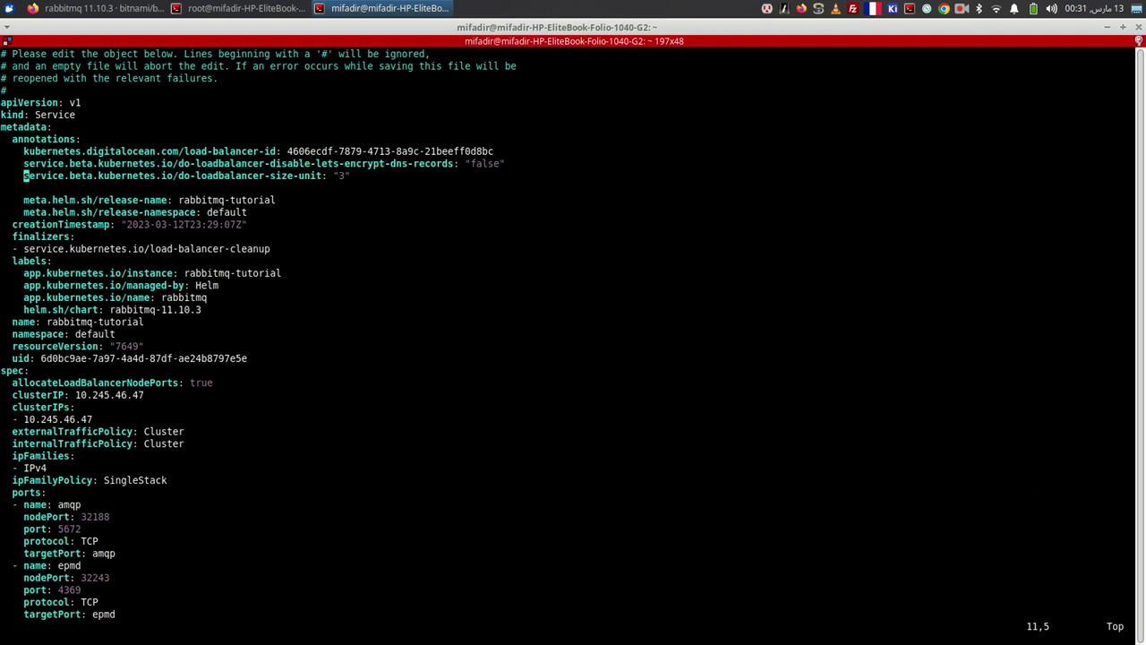
{"action": "type", "text": ":wq"}
{"action": "key", "text": "Return"}
- List the services with kubectl get svc and repeat the listing to check rabbitmq-tutorial's external IP
{"action": "type", "text": "k"}
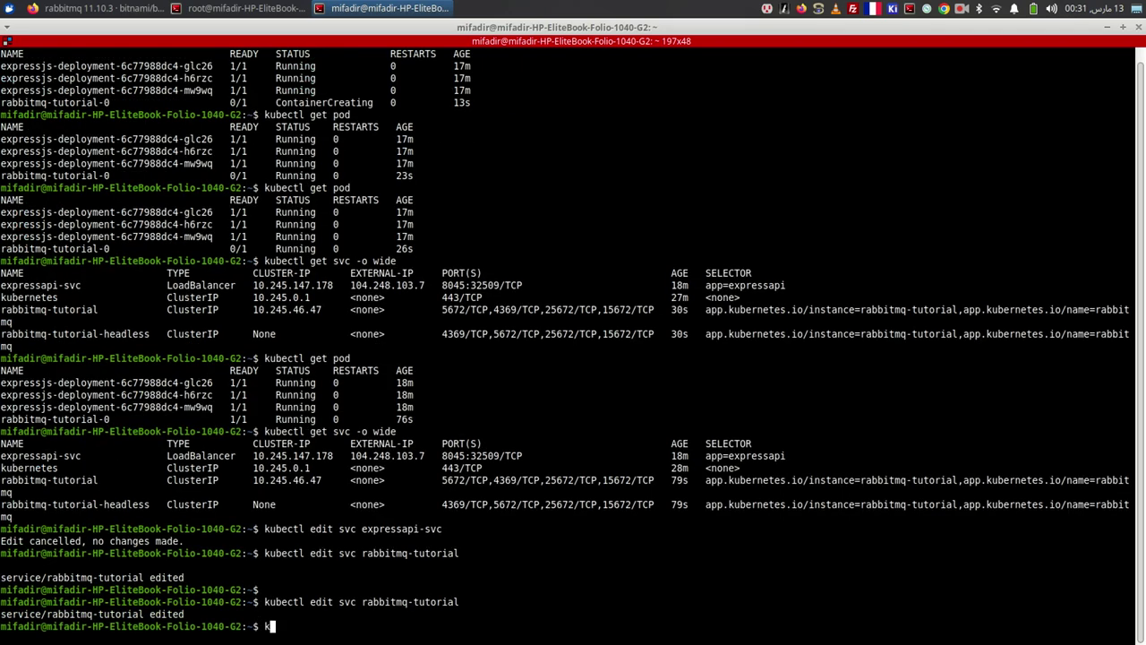
{"action": "type", "text": "ubectl get svc"}
{"action": "key", "text": "Return"}
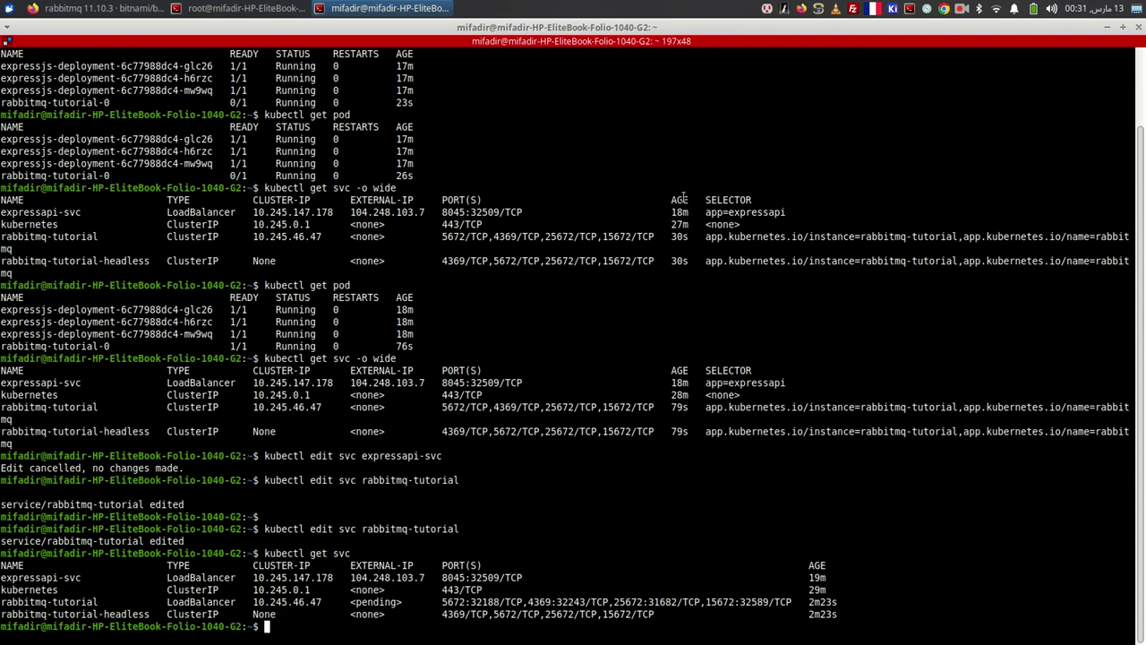
{"action": "double_click", "coordinate": [374, 602]}
{"action": "key", "text": "Up"}
{"action": "key", "text": "Return"}
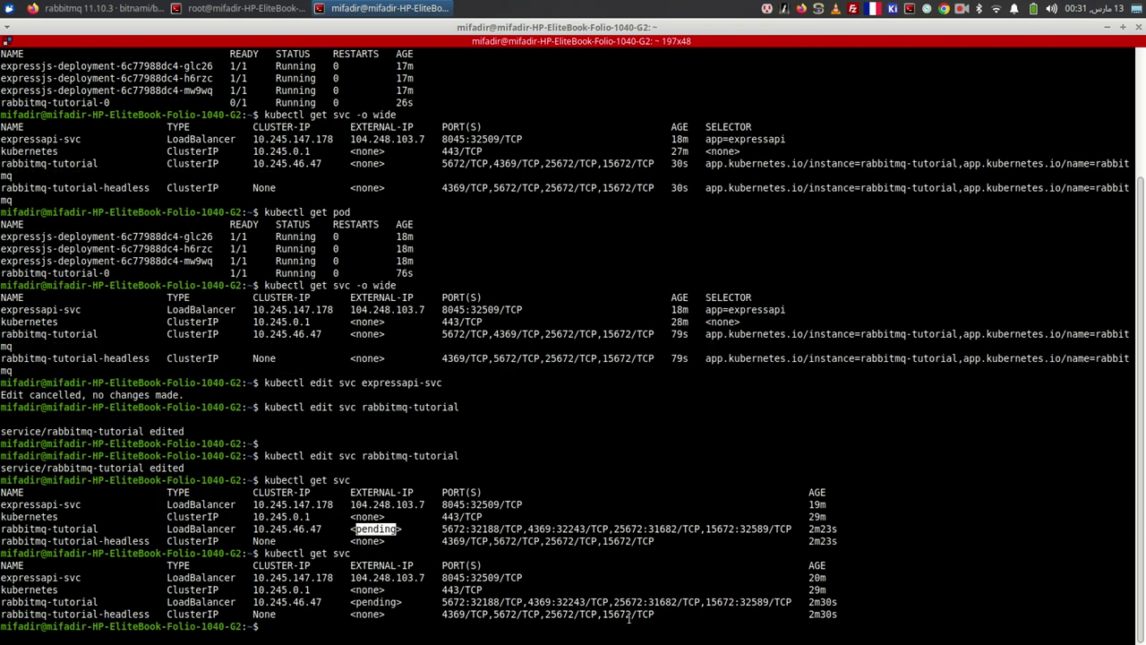
{"action": "key", "text": "Up"}
{"action": "key", "text": "Return"}
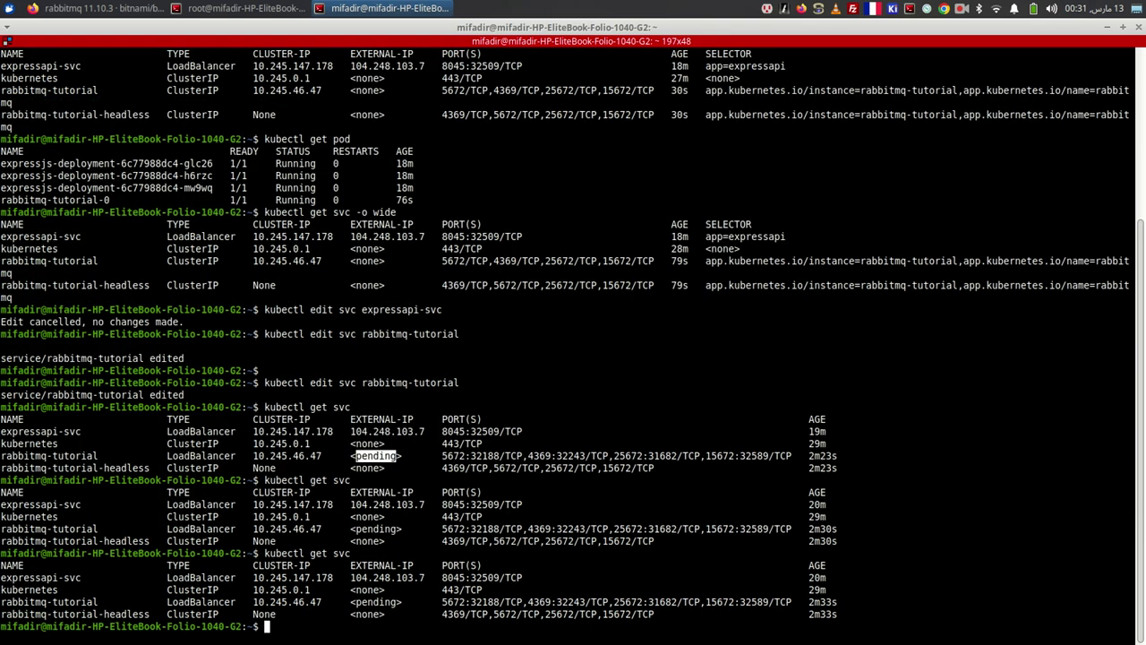
{"action": "key", "text": "Up"}
{"action": "key", "text": "Return"}
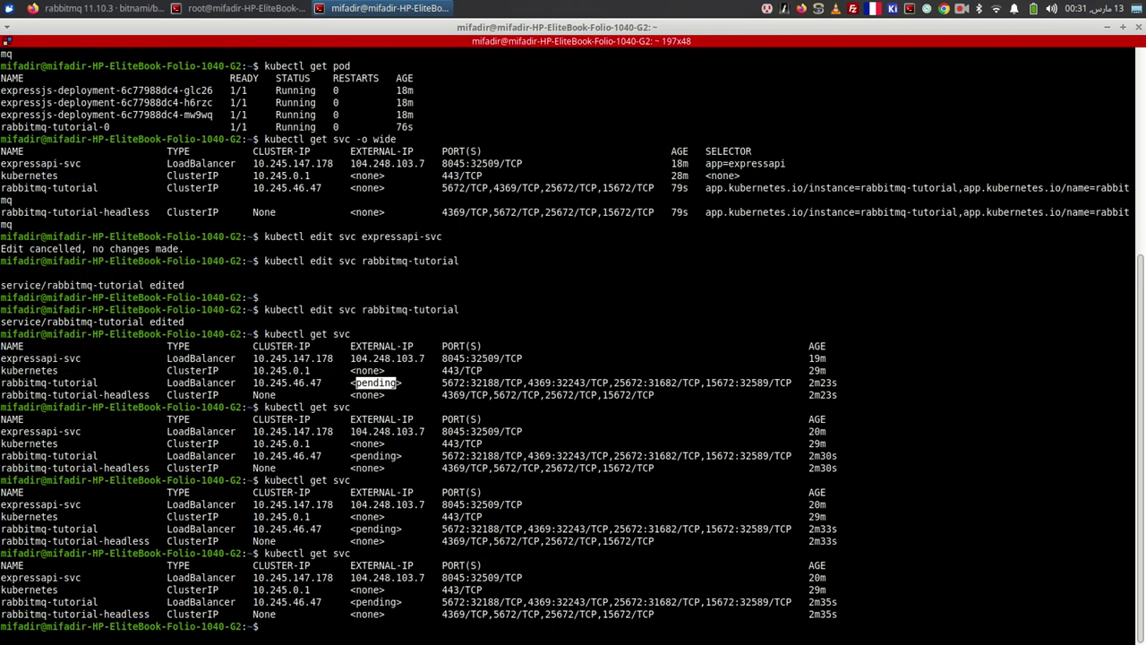
- List the Helm releases with helm list and examine the rabbitmq-tutorial release entry
{"action": "type", "text": "helm list"}
{"action": "key", "text": "Return"}
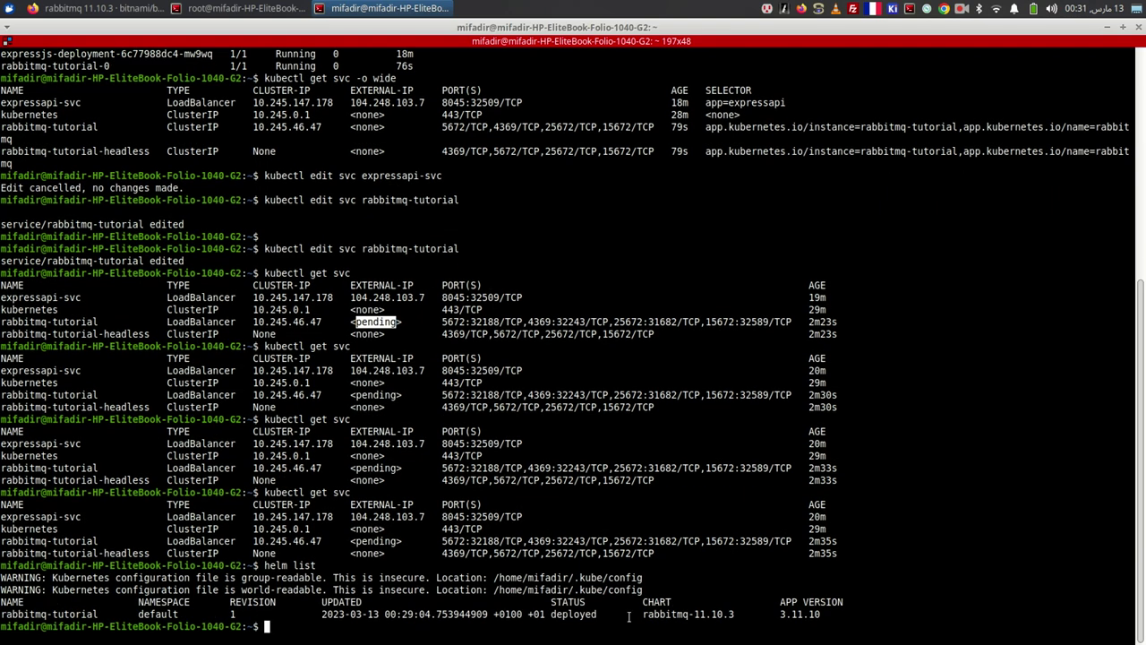
{"action": "left_click", "coordinate": [62, 609]}
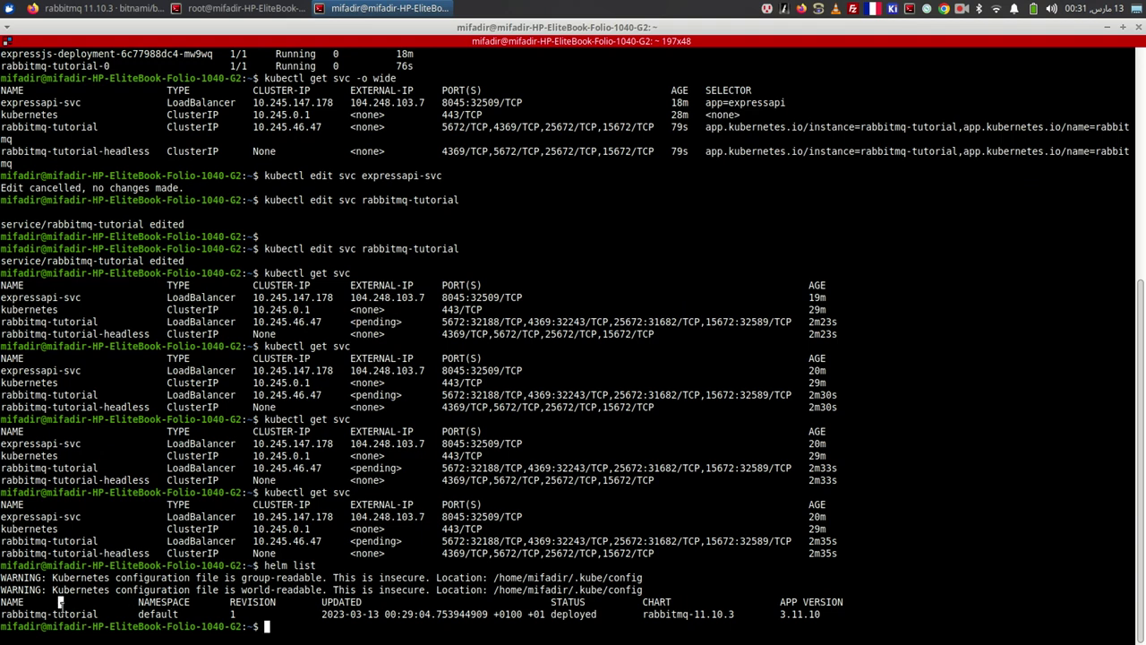
{"action": "triple_click", "coordinate": [55, 616]}
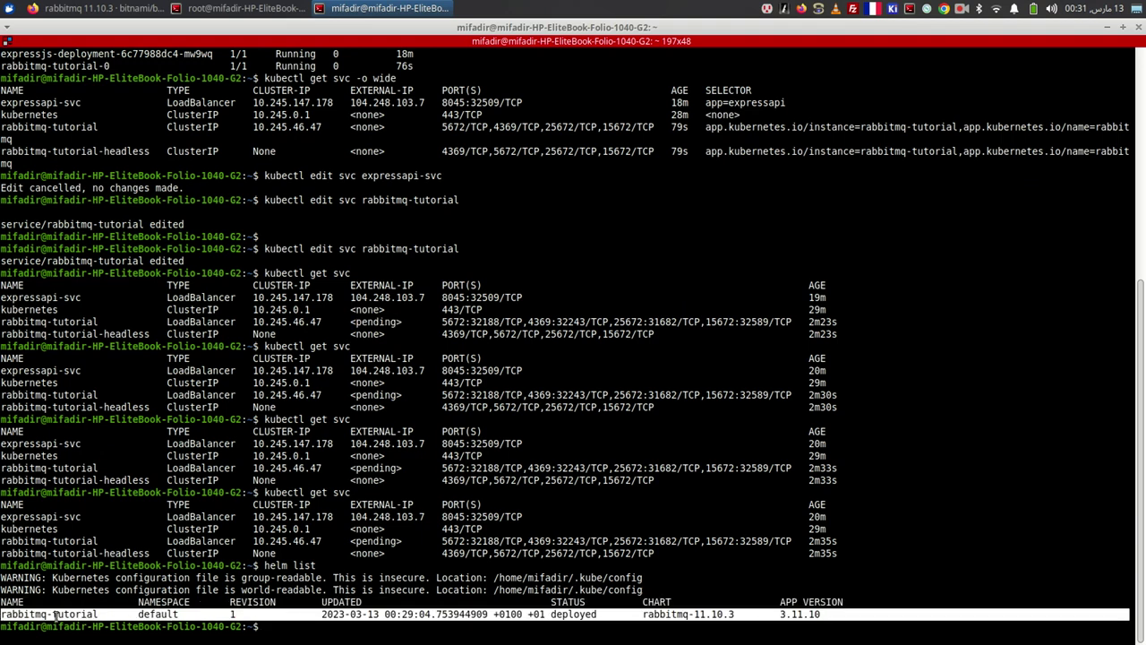
{"action": "left_click", "coordinate": [422, 511]}
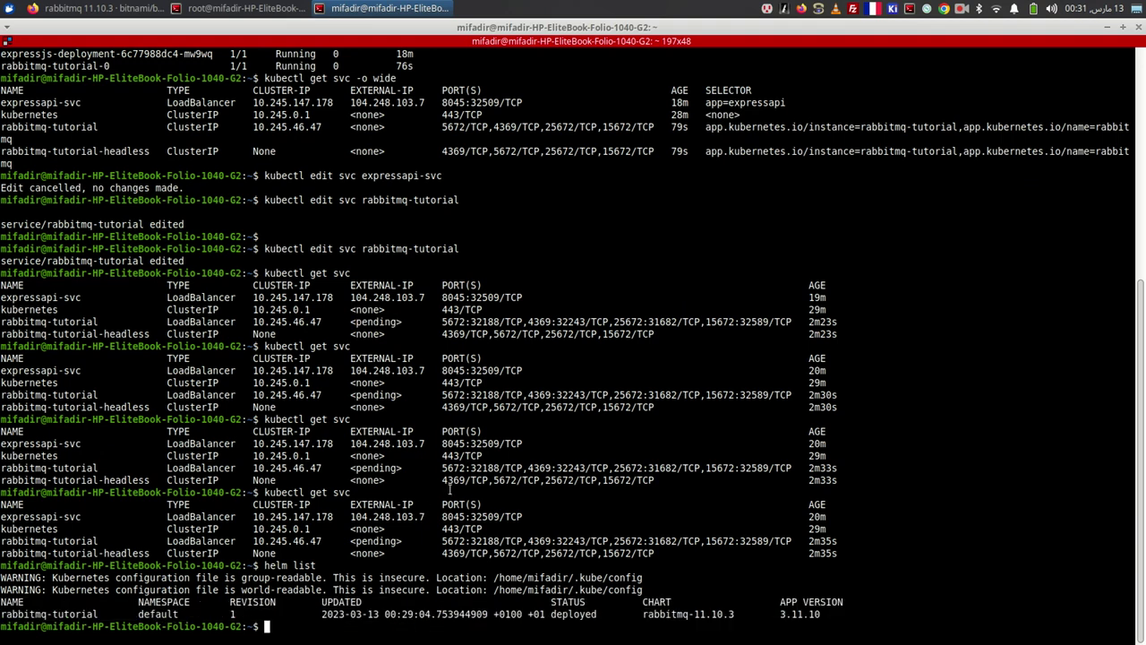
- Rerun kubectl get svc several times and compare the external IP fields of rabbitmq-tutorial and expressapi-svc
{"action": "key", "text": "Up"}
{"action": "key", "text": "Up"}
{"action": "key", "text": "Return"}
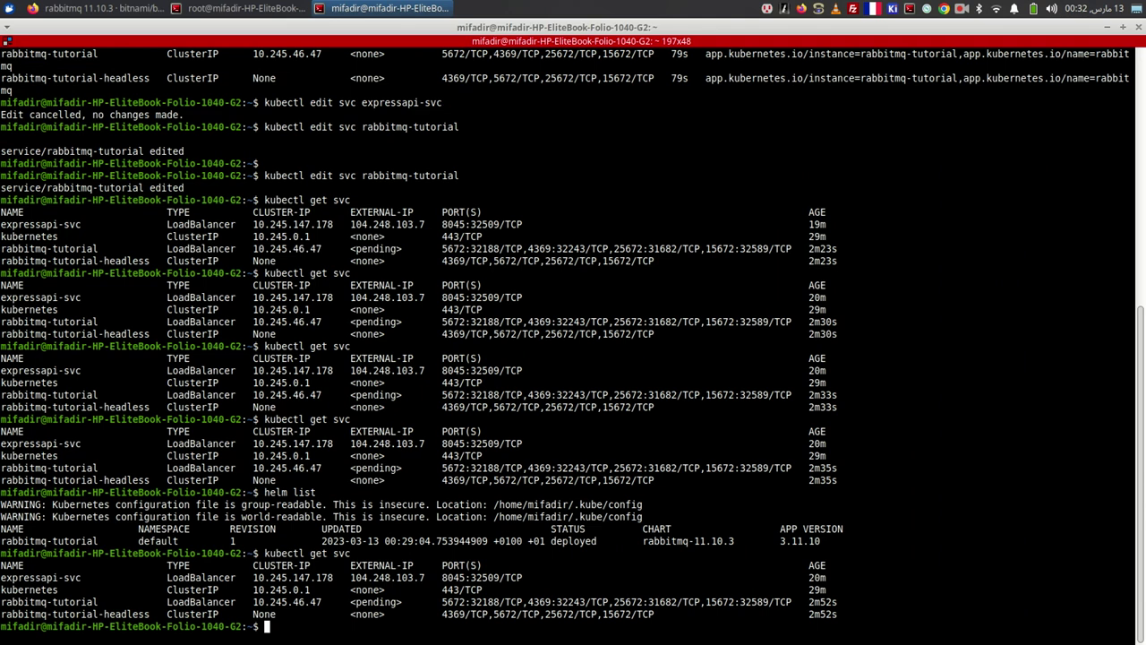
{"action": "key", "text": "Up"}
{"action": "key", "text": "Return"}
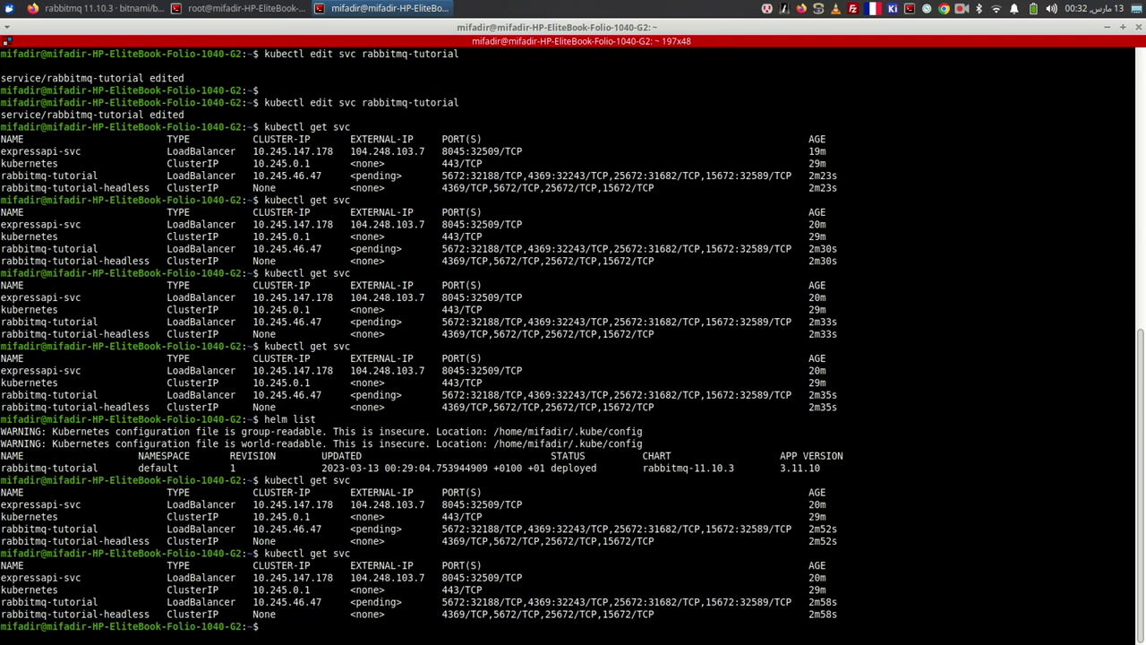
{"action": "key", "text": "Up"}
{"action": "key", "text": "Return"}
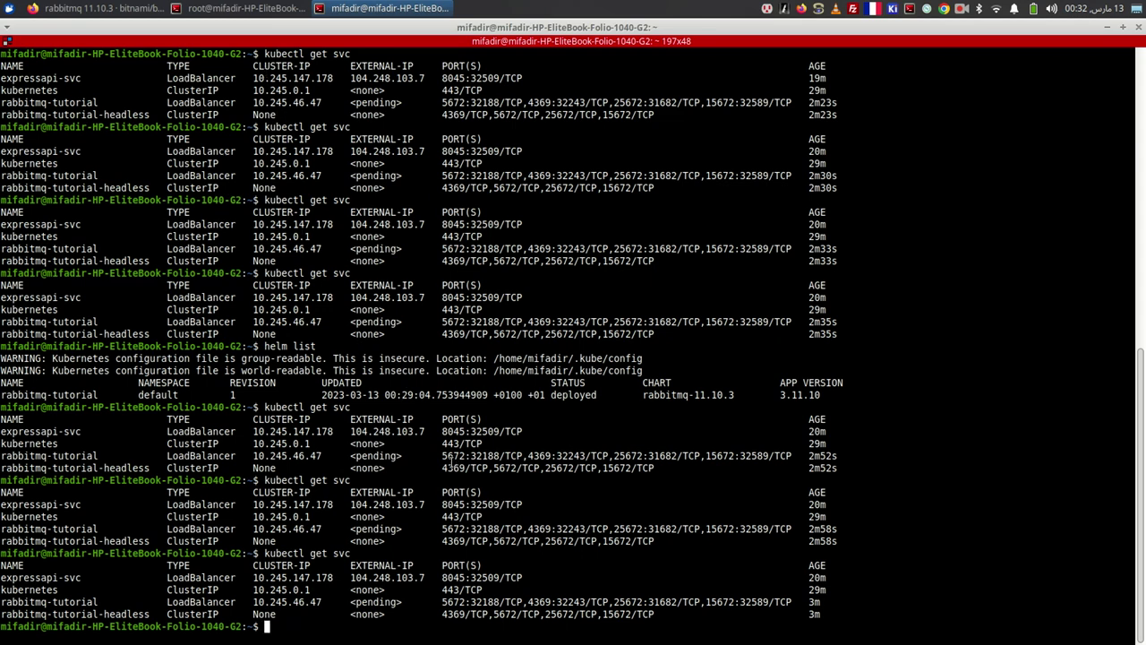
{"action": "key", "text": "Up"}
{"action": "key", "text": "Return"}
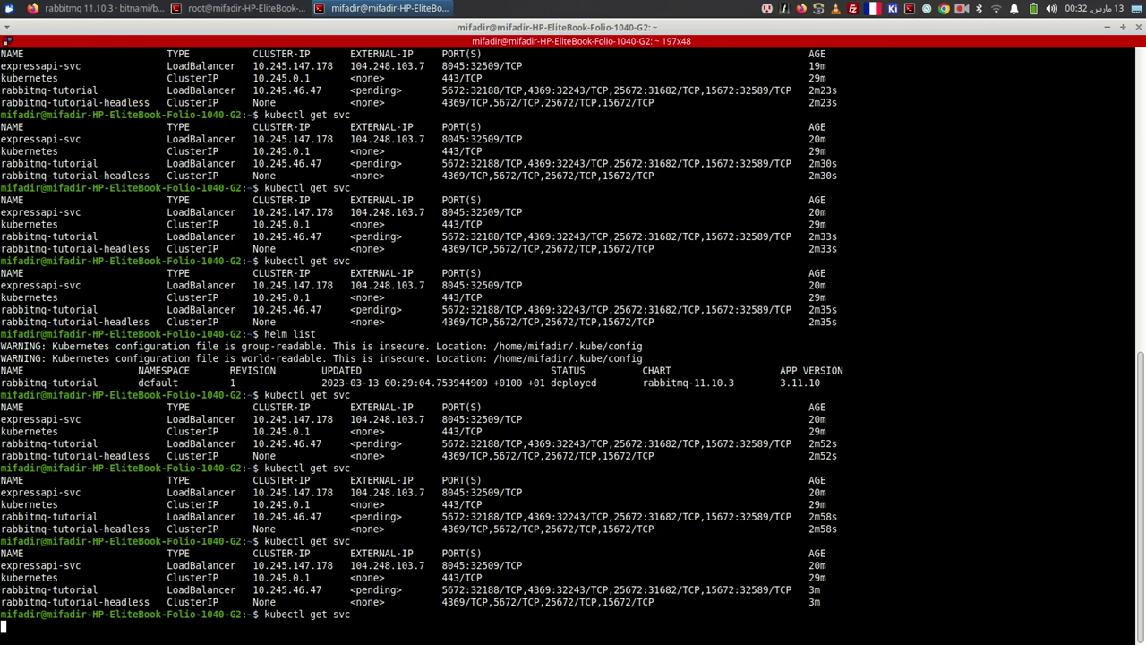
{"action": "key", "text": "Up"}
{"action": "key", "text": "Return"}
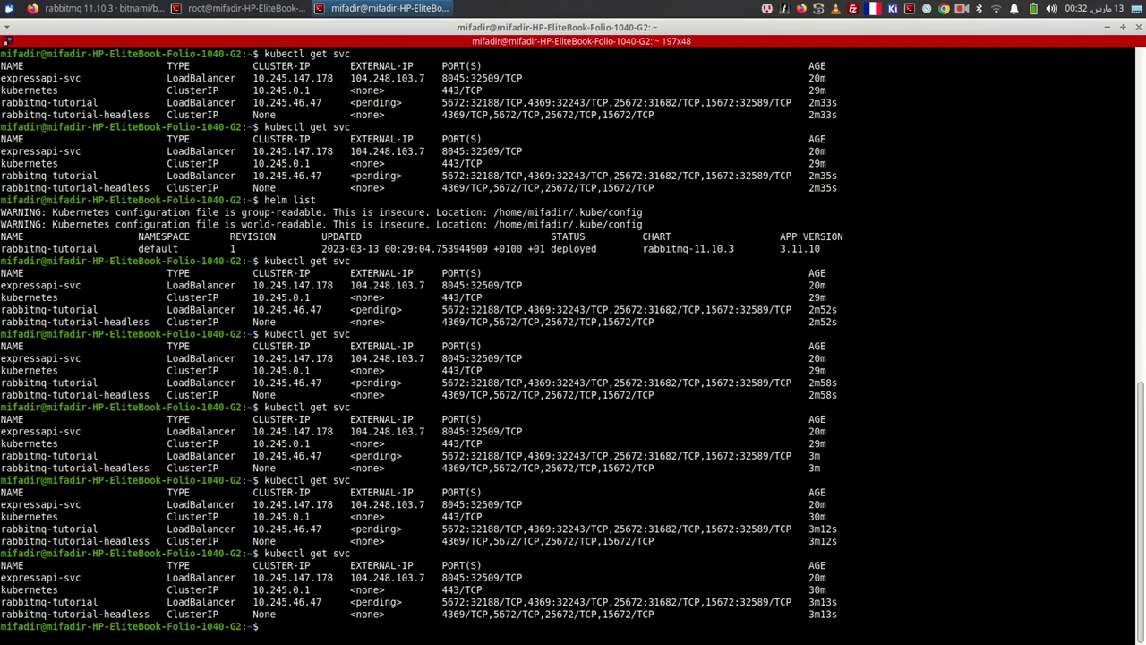
{"action": "double_click", "coordinate": [386, 601]}
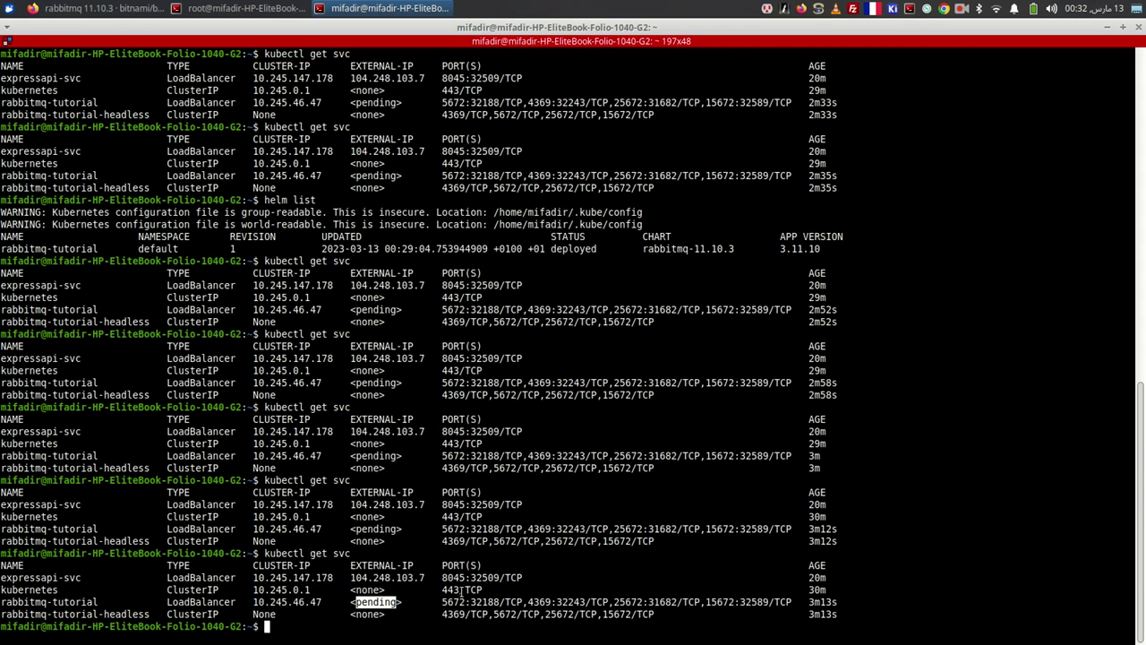
{"action": "double_click", "coordinate": [399, 578]}
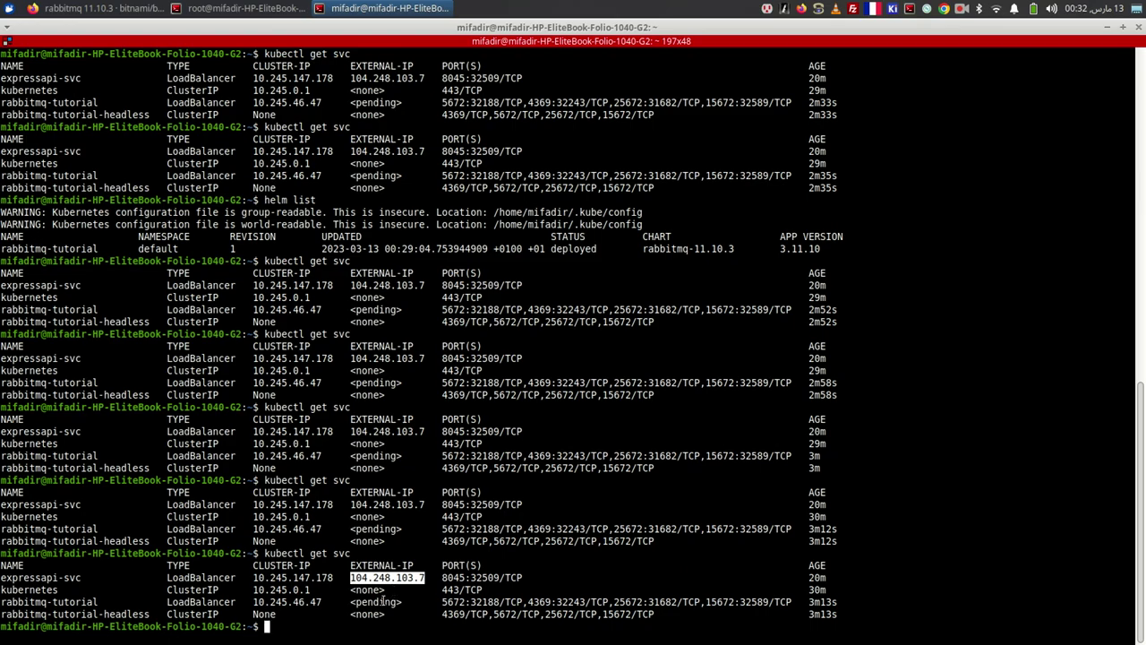
{"action": "left_click", "coordinate": [156, 8]}
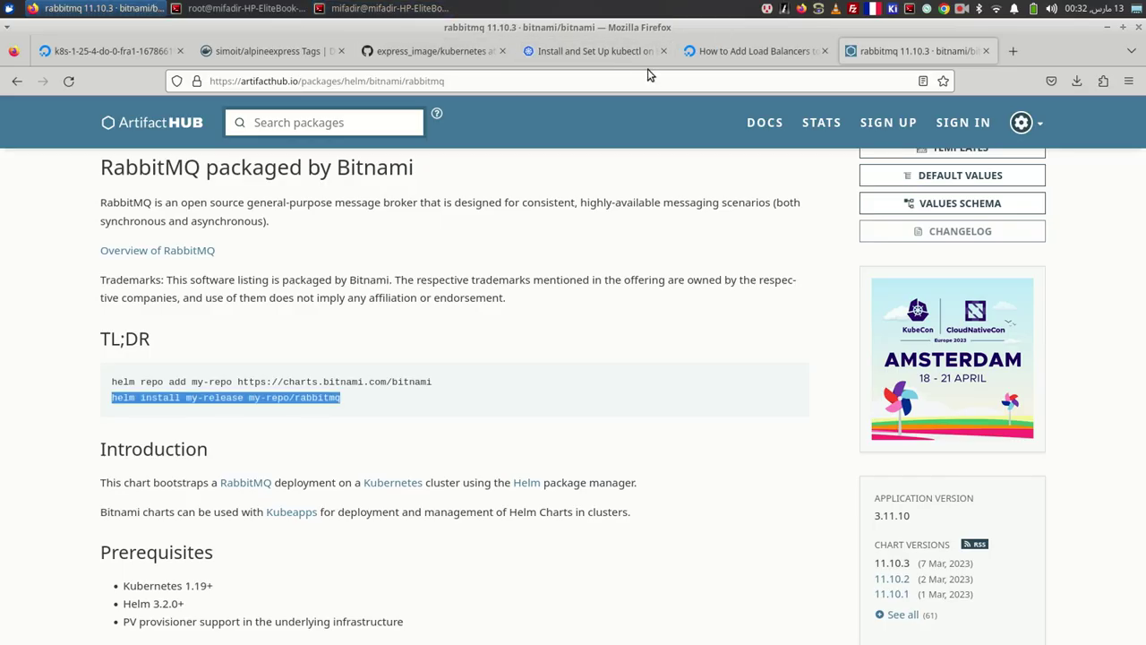
{"action": "left_click", "coordinate": [269, 9]}
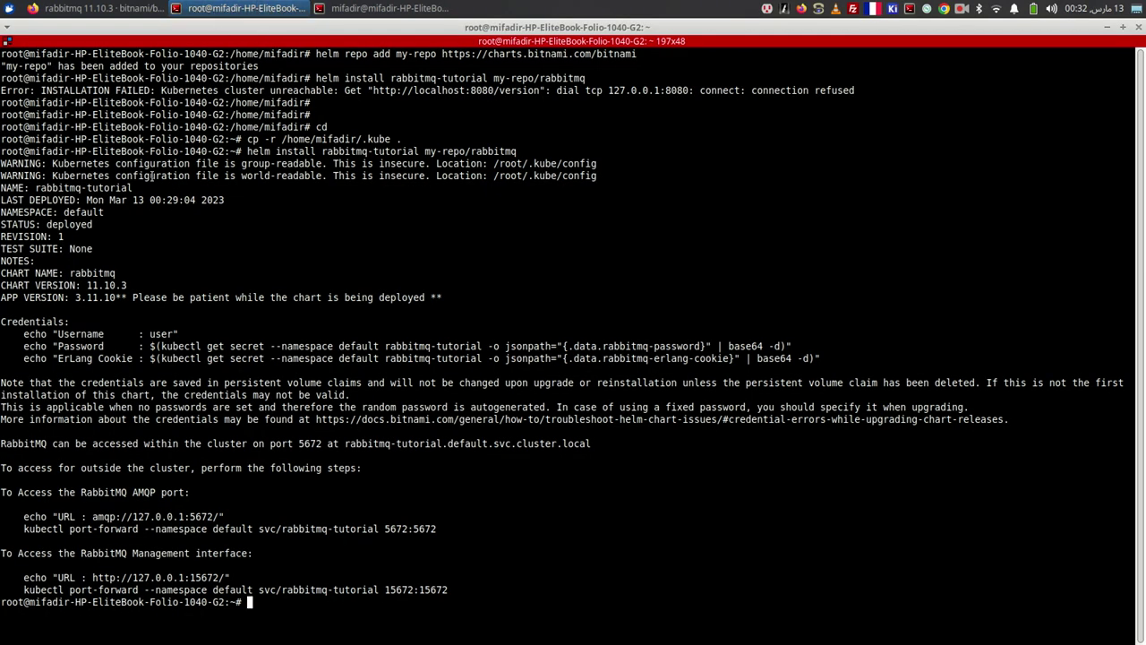
{"action": "left_click", "coordinate": [385, 8]}
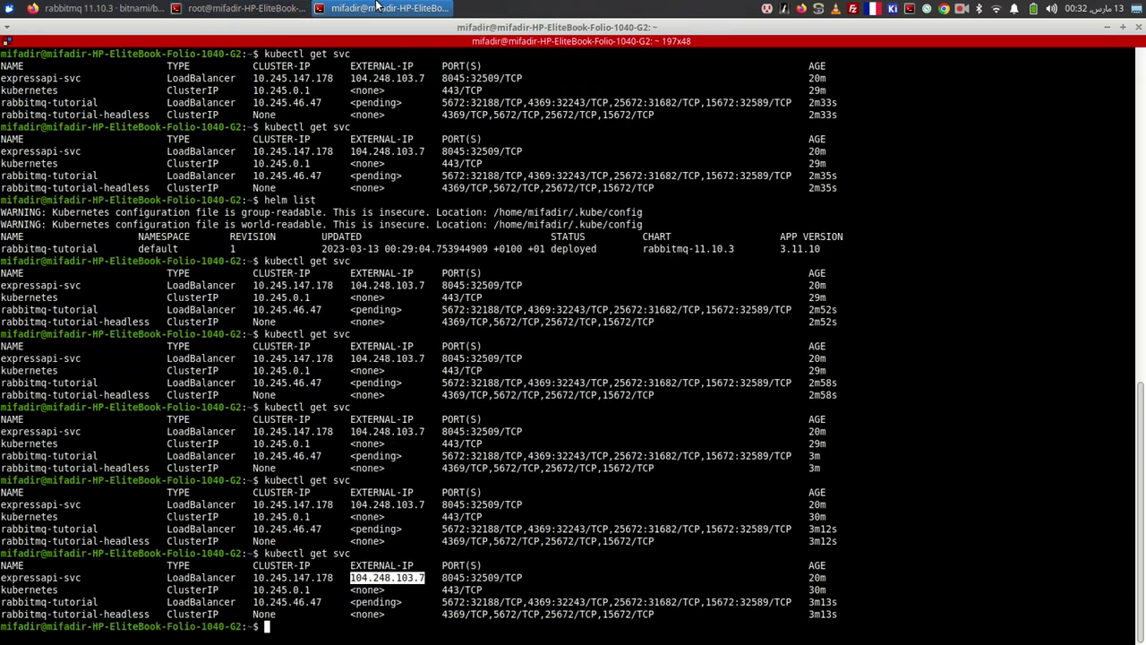
{"action": "left_click", "coordinate": [401, 499]}
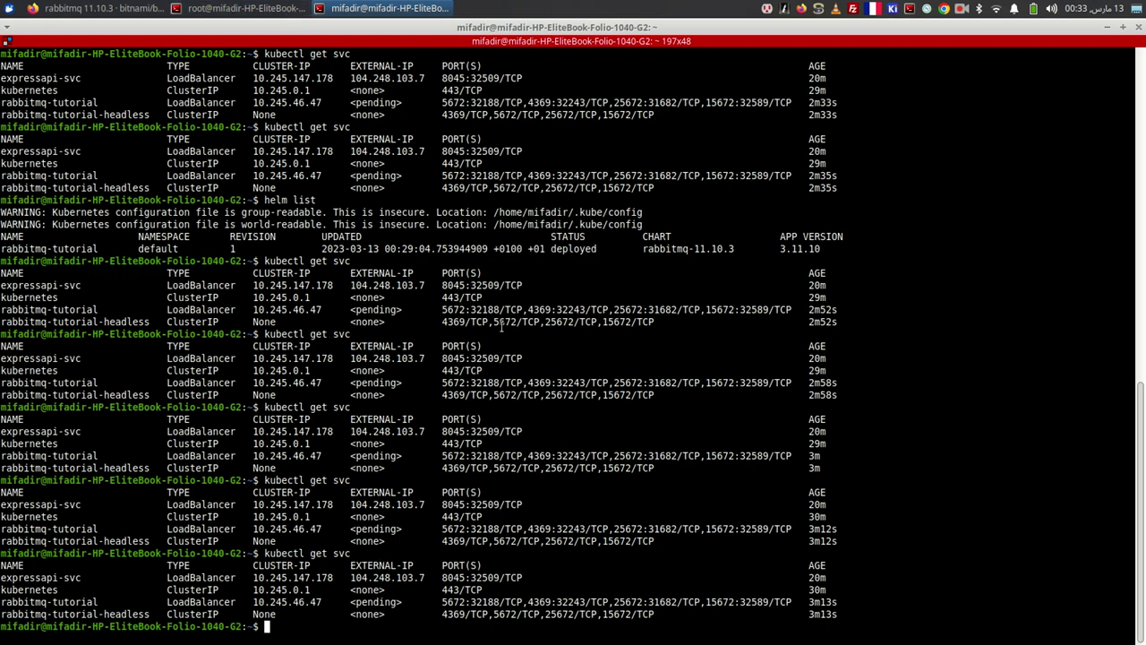
- Keep polling the services with kubectl get svc to see whether rabbitmq-tutorial has received an external IP
{"action": "key", "text": "Up"}
{"action": "key", "text": "Return"}
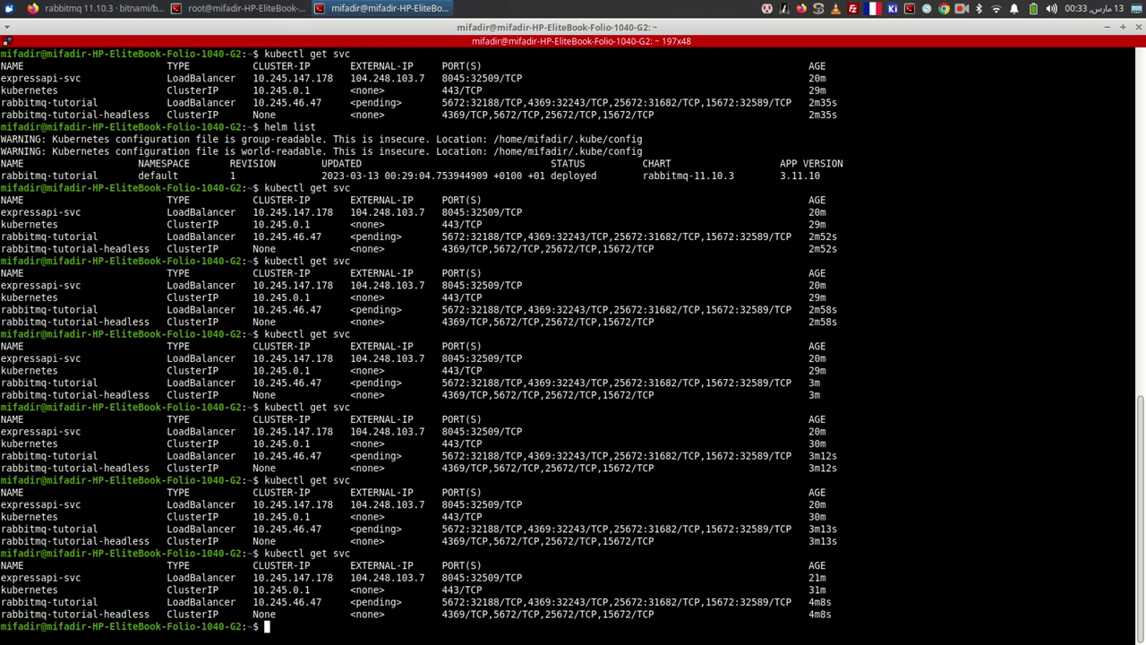
{"action": "key", "text": "Up"}
{"action": "key", "text": "Return"}
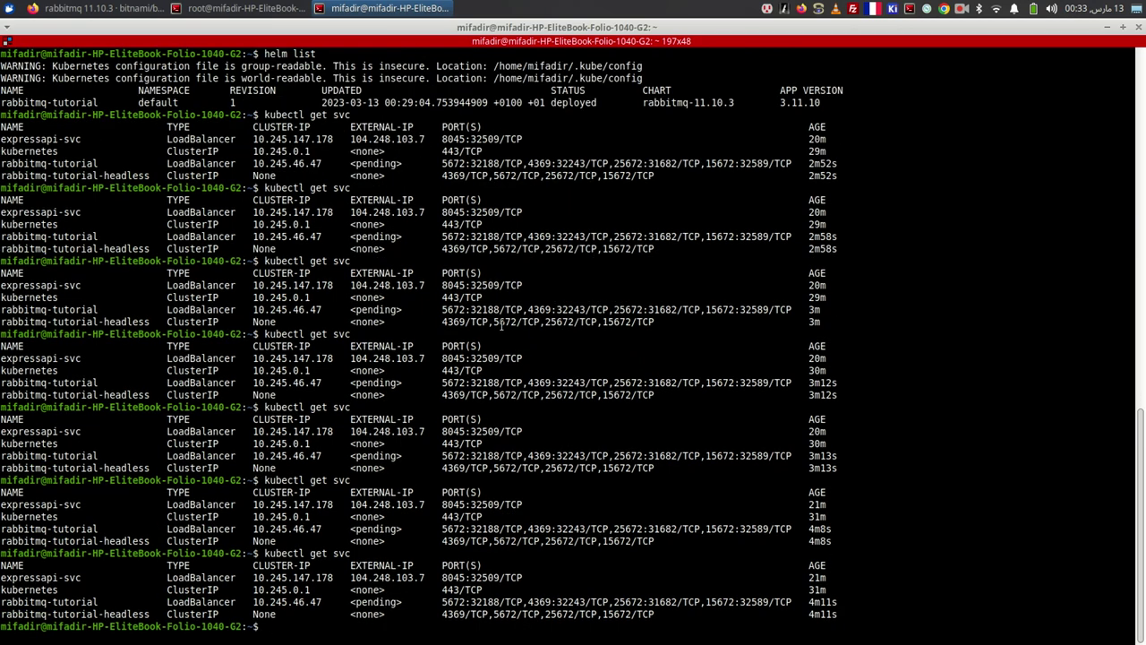
{"action": "key", "text": "Up"}
{"action": "key", "text": "Return"}
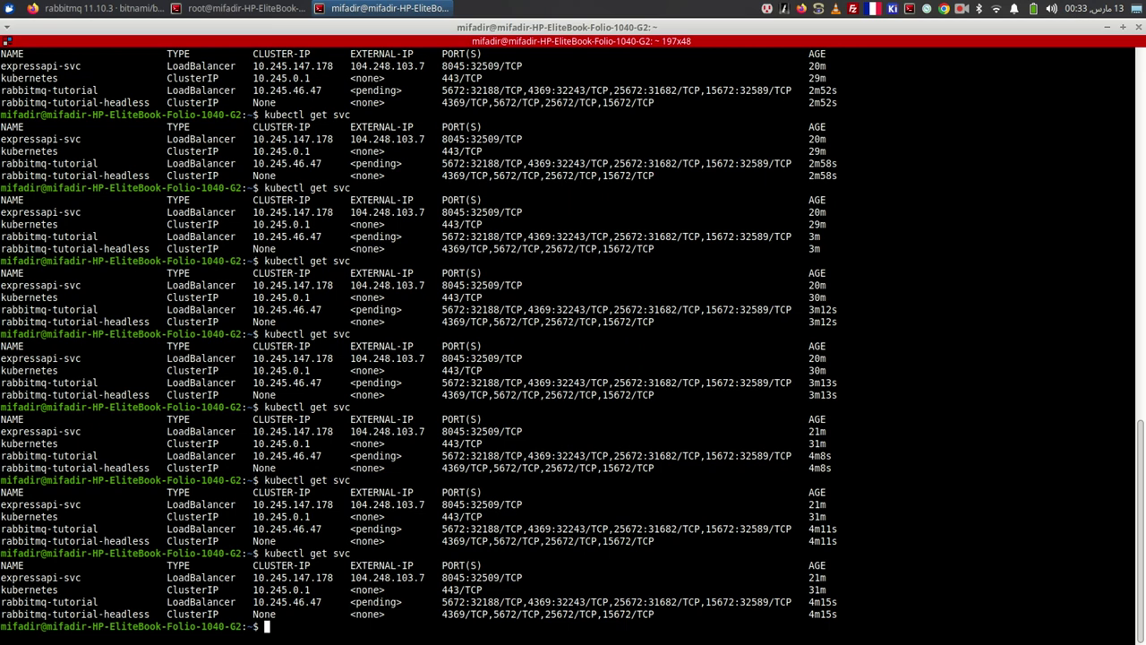
{"action": "key", "text": "Up"}
{"action": "key", "text": "Up"}
{"action": "key", "text": "Down"}
{"action": "key", "text": "Return"}
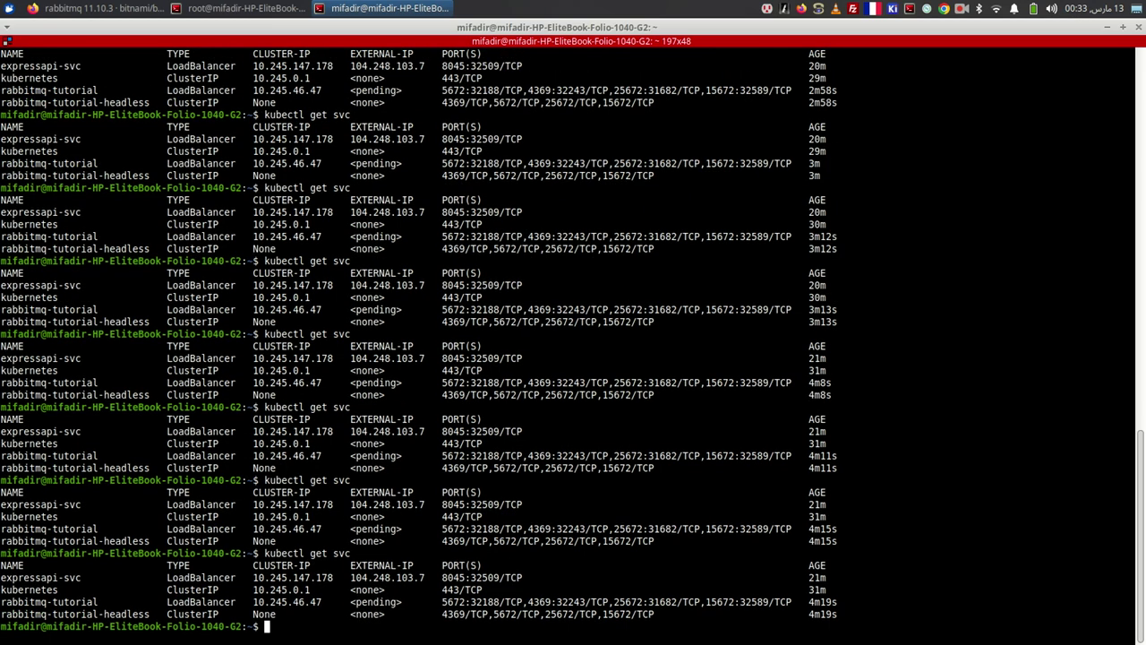
- Edit the rabbitmq-tutorial service with kubectl edit svc, set its do-loadbalancer-size-unit annotation to "1", and save the manifest
{"action": "key", "text": "Up"}
{"action": "key", "text": "Up"}
{"action": "key", "text": "Up"}
{"action": "key", "text": "Down"}
{"action": "key", "text": "Down"}
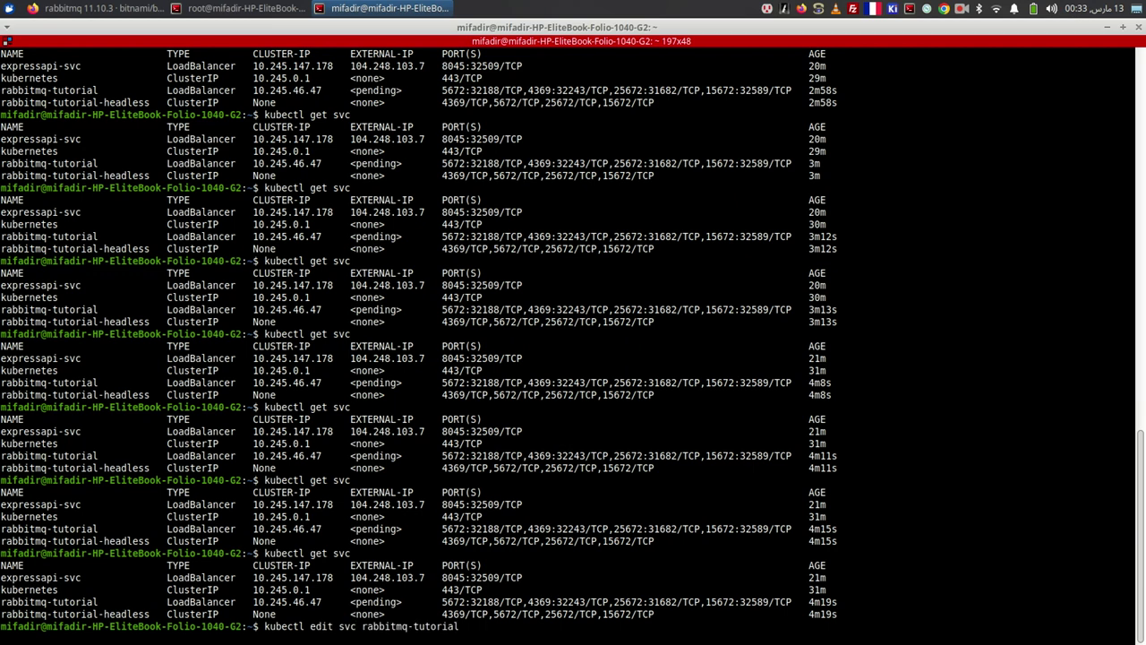
{"action": "key", "text": "Return"}
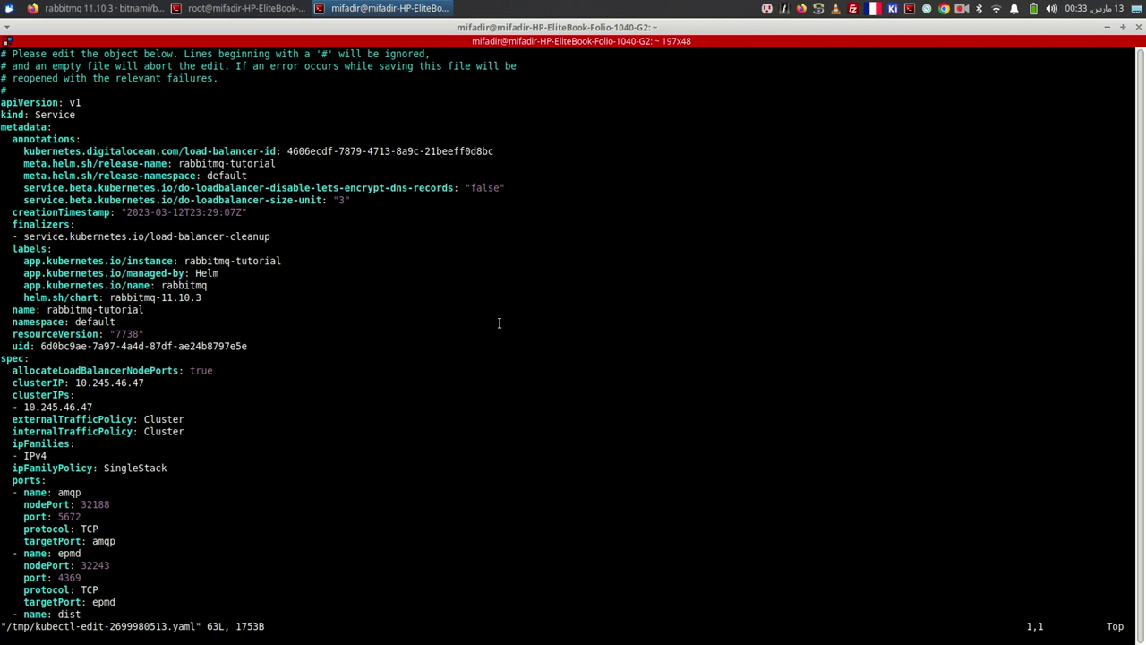
{"action": "key", "text": "Down"}
{"action": "key", "text": "Down"}
{"action": "key", "text": "Down"}
{"action": "key", "text": "Down"}
{"action": "key", "text": "Down"}
{"action": "key", "text": "Down"}
{"action": "key", "text": "Down"}
{"action": "key", "text": "Down"}
{"action": "key", "text": "Down"}
{"action": "key", "text": "Down"}
{"action": "key", "text": "Down"}
{"action": "key", "text": "Down"}
{"action": "key", "text": "Down"}
{"action": "key", "text": "Up"}
{"action": "key", "text": "Right"}
{"action": "key", "text": "Right"}
{"action": "key", "text": "Right"}
{"action": "key", "text": "Right"}
{"action": "key", "text": "Right"}
{"action": "key", "text": "Right"}
{"action": "key", "text": "Right"}
{"action": "key", "text": "Right"}
{"action": "key", "text": "Right"}
{"action": "key", "text": "Right"}
{"action": "key", "text": "Right"}
{"action": "key", "text": "Right"}
{"action": "key", "text": "Right"}
{"action": "key", "text": "Right"}
{"action": "key", "text": "Right"}
{"action": "key", "text": "Right"}
{"action": "key", "text": "Right"}
{"action": "key", "text": "Right"}
{"action": "key", "text": "Right"}
{"action": "key", "text": "Right"}
{"action": "key", "text": "Right"}
{"action": "key", "text": "Right"}
{"action": "key", "text": "Right"}
{"action": "key", "text": "Right"}
{"action": "key", "text": "Right"}
{"action": "key", "text": "Right"}
{"action": "key", "text": "Right"}
{"action": "key", "text": "Right"}
{"action": "key", "text": "Right"}
{"action": "key", "text": "Right"}
{"action": "key", "text": "Right"}
{"action": "key", "text": "Right"}
{"action": "key", "text": "Right"}
{"action": "key", "text": "Right"}
{"action": "key", "text": "Right"}
{"action": "key", "text": "Right"}
{"action": "key", "text": "Right"}
{"action": "key", "text": "Right"}
{"action": "key", "text": "Right"}
{"action": "key", "text": "Right"}
{"action": "type", "text": "1:wq"}
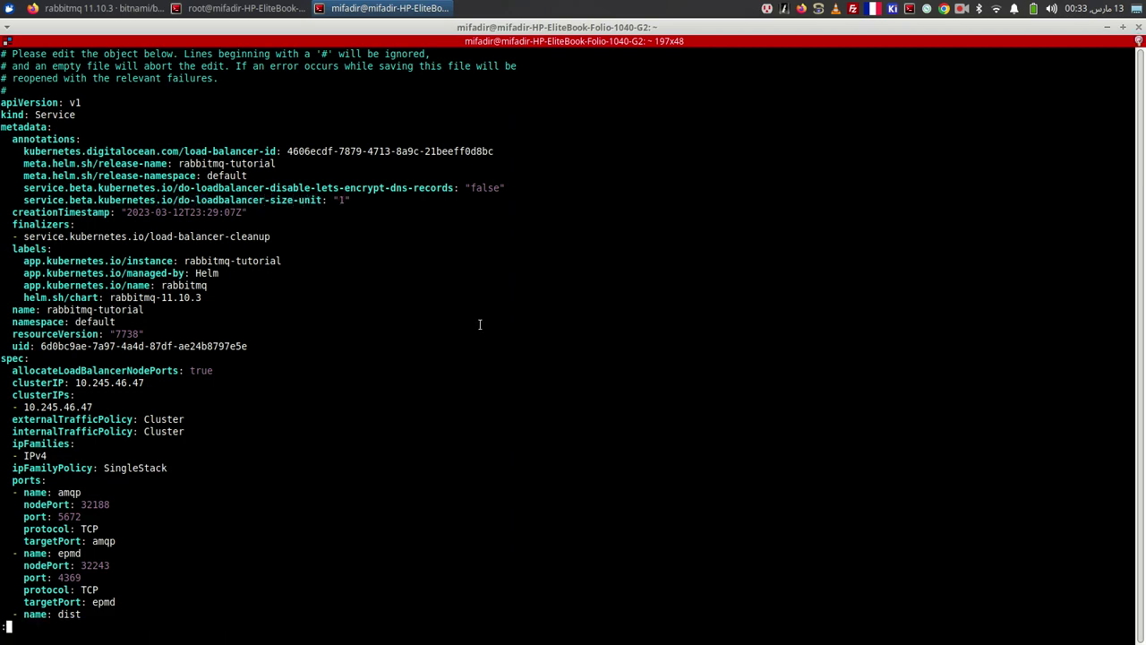
{"action": "key", "text": "Return"}
- Run kubectl get svc three times after the edit to check rabbitmq-tutorial's external IP
{"action": "key", "text": "Up"}
{"action": "key", "text": "Up"}
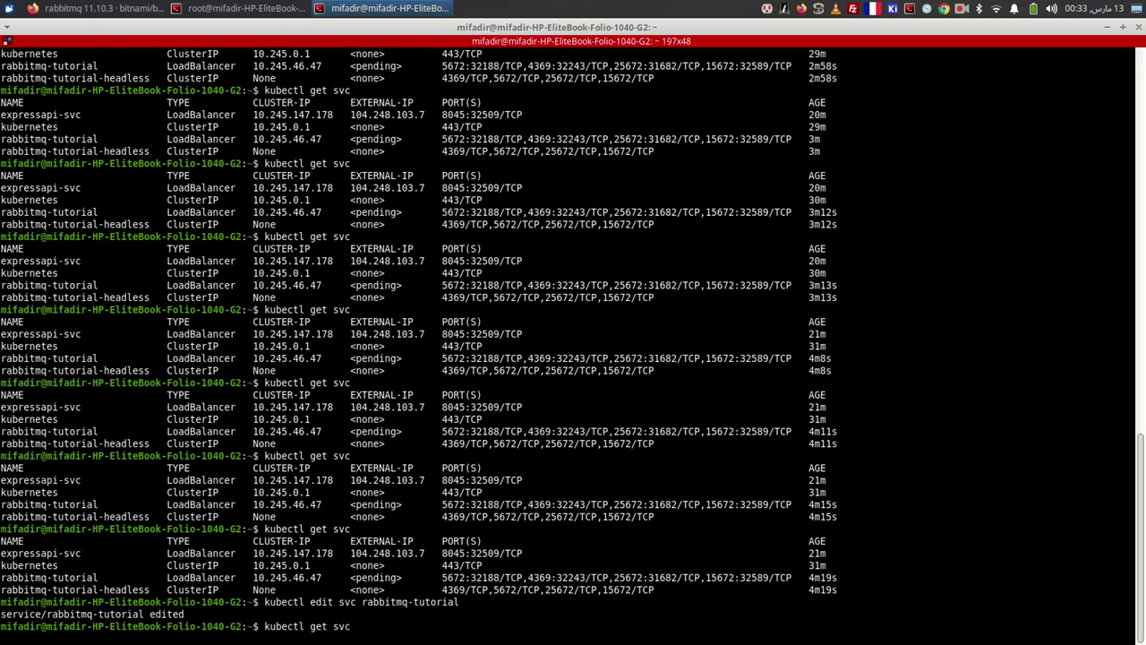
{"action": "key", "text": "Return"}
{"action": "key", "text": "Up"}
{"action": "key", "text": "Return"}
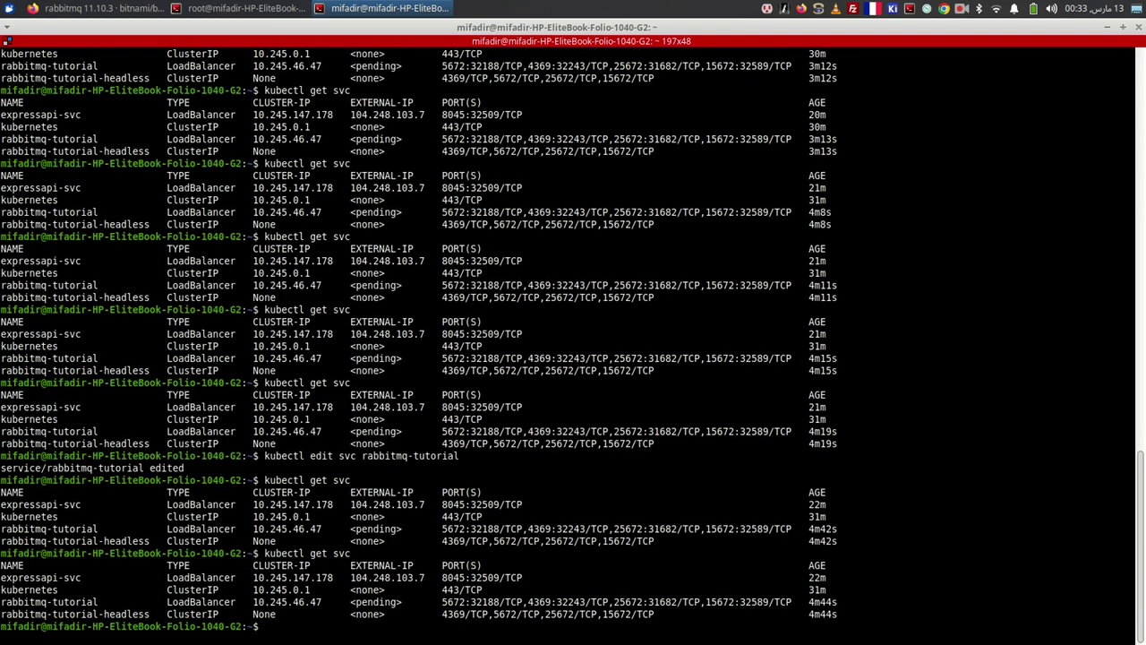
{"action": "key", "text": "Up"}
{"action": "key", "text": "Return"}
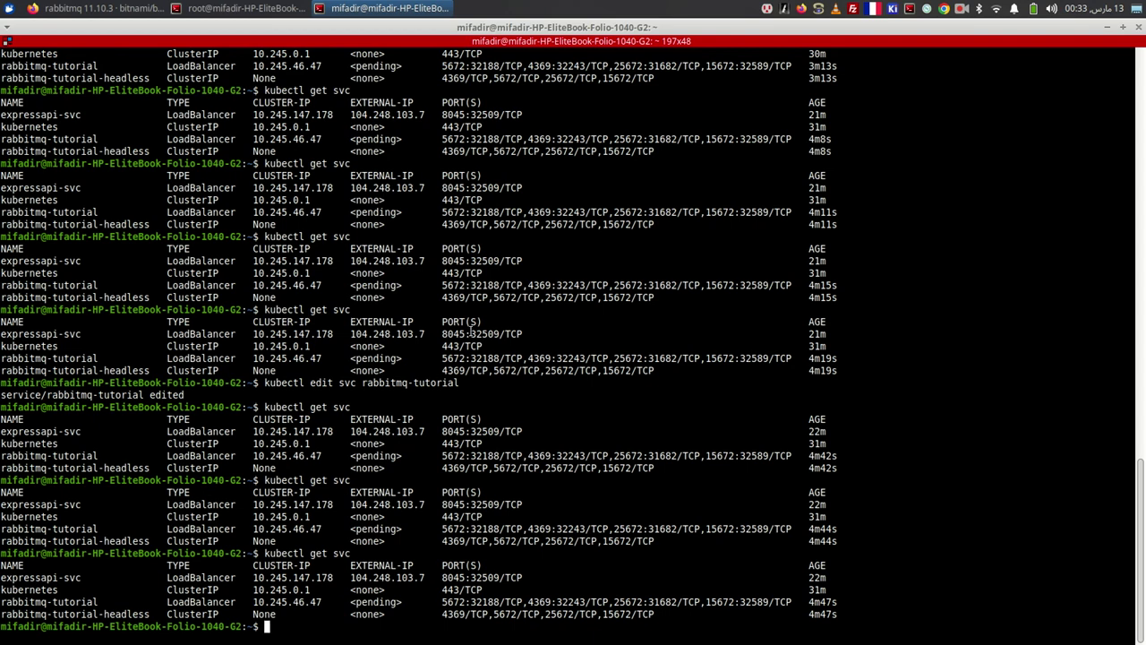
- In the root terminal, run the rabbitmq-password secret command from the Helm notes and highlight the decoded password
{"action": "key", "text": "alt+Tab"}
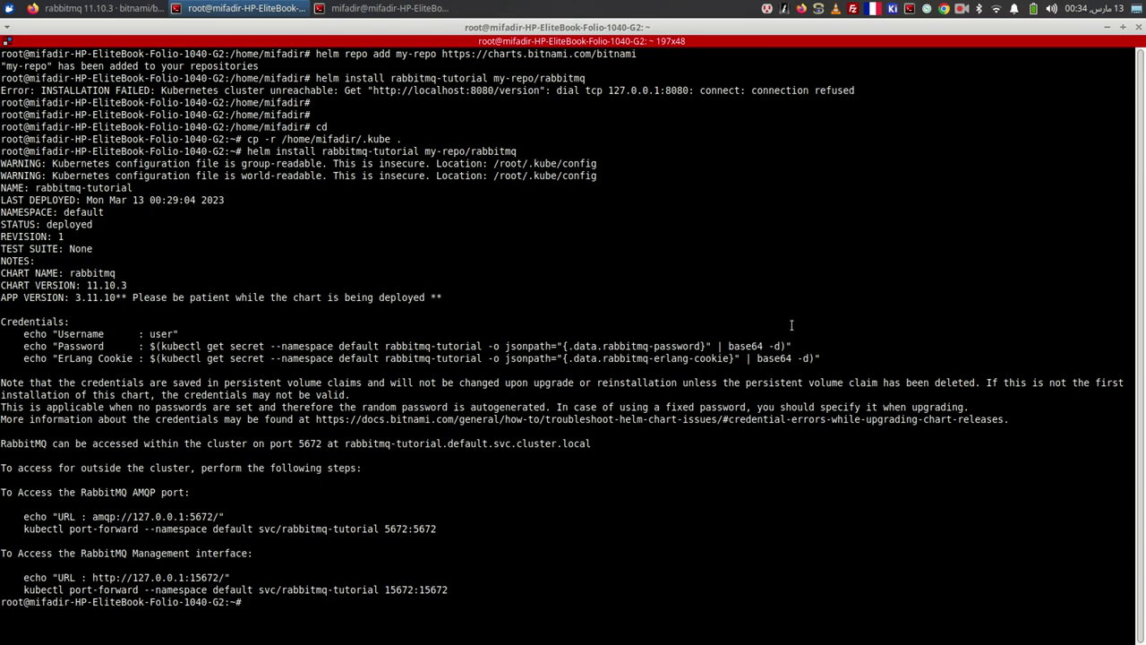
{"action": "left_click_drag", "start_coordinate": [785, 346], "coordinate": [149, 346]}
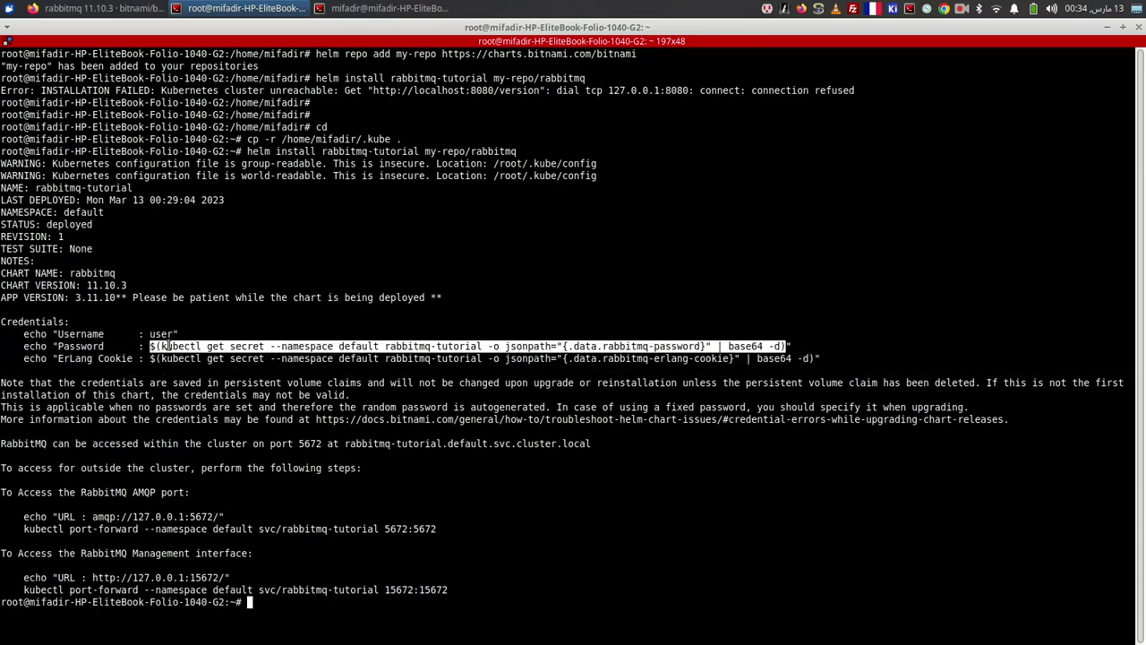
{"action": "right_click", "coordinate": [175, 347]}
{"action": "left_click", "coordinate": [202, 361]}
{"action": "right_click", "coordinate": [627, 461]}
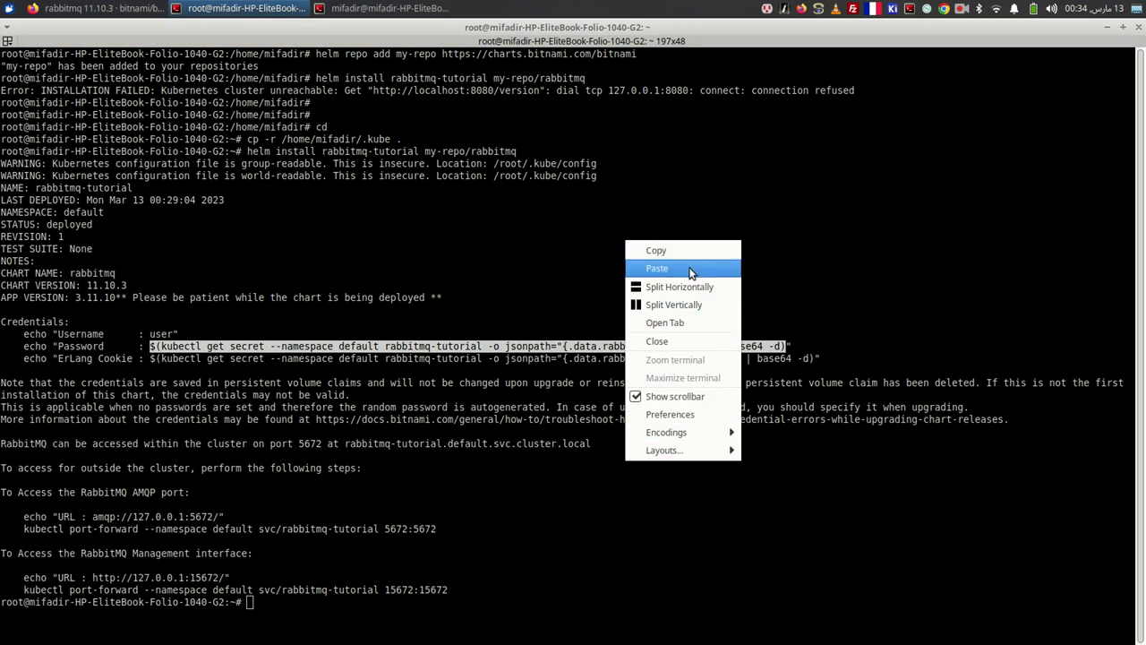
{"action": "left_click", "coordinate": [656, 269]}
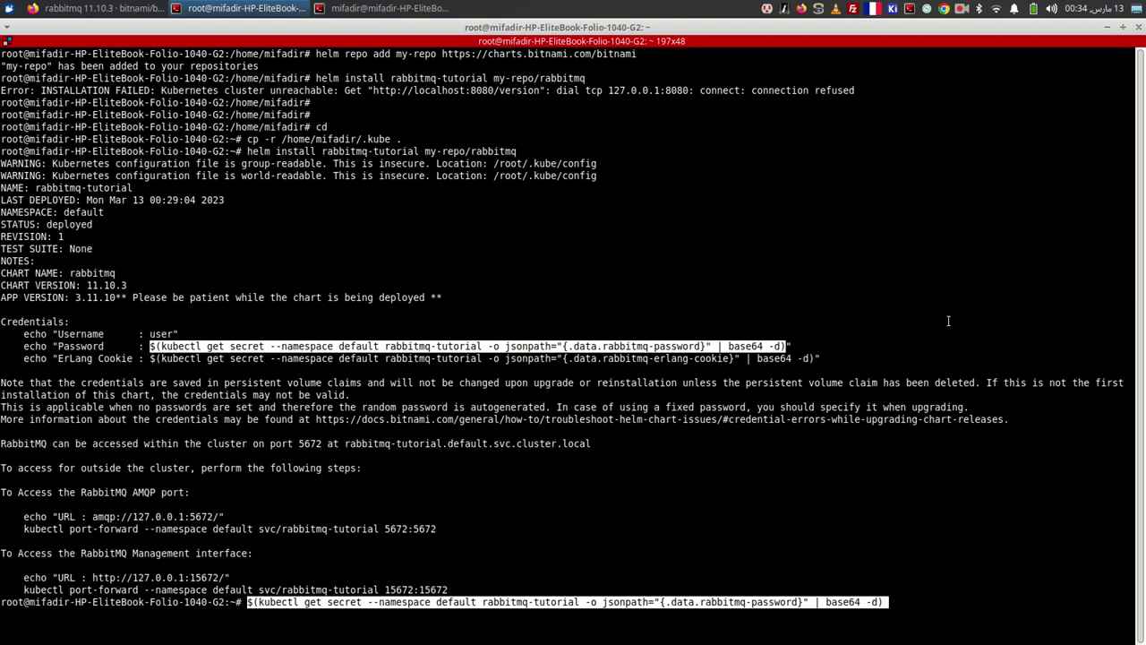
{"action": "key", "text": "Return"}
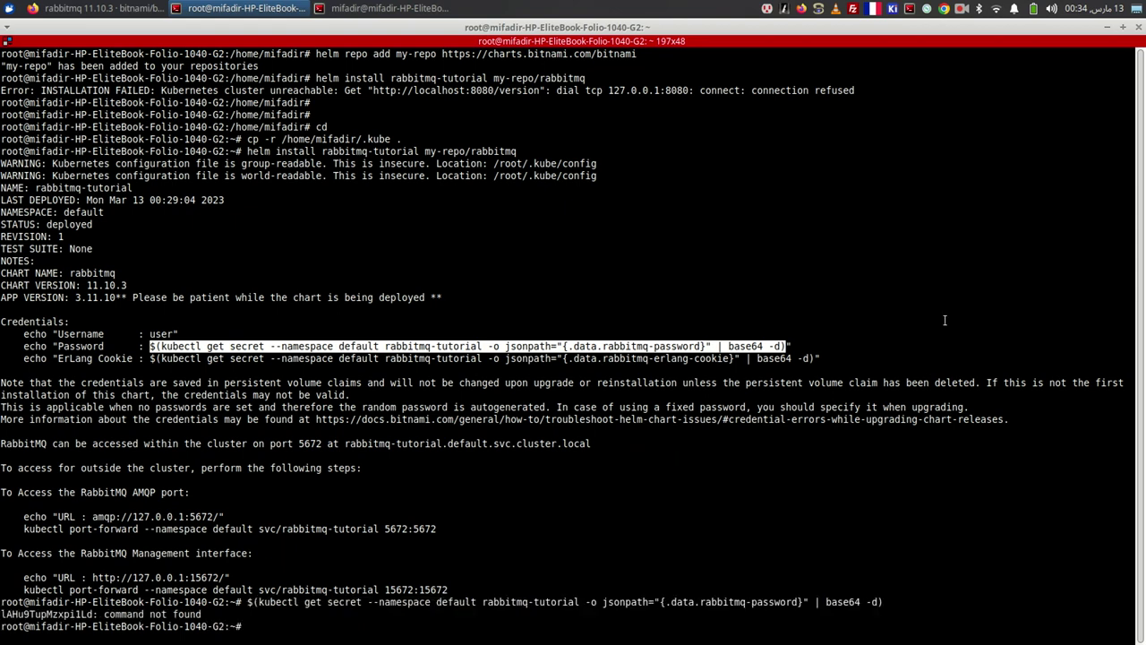
{"action": "left_click_drag", "start_coordinate": [93, 615], "coordinate": [1, 615]}
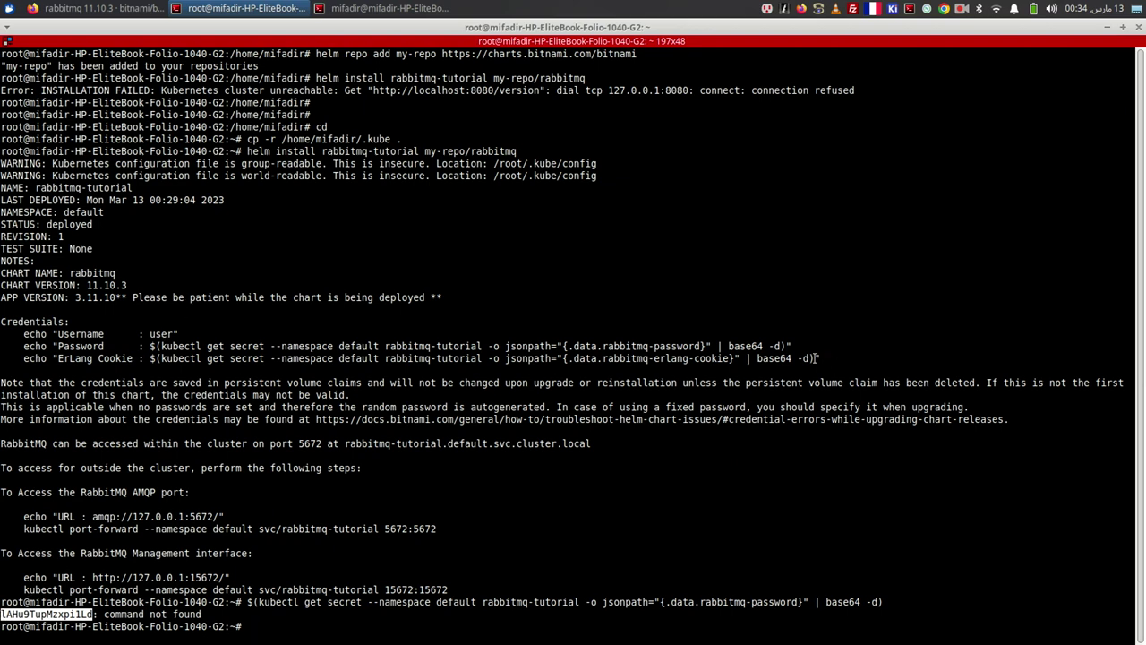
- Run the rabbitmq-erlang-cookie secret command from the Helm notes, and highlight the RabbitMQ password in the earlier output again
{"action": "left_click_drag", "start_coordinate": [817, 358], "coordinate": [151, 360]}
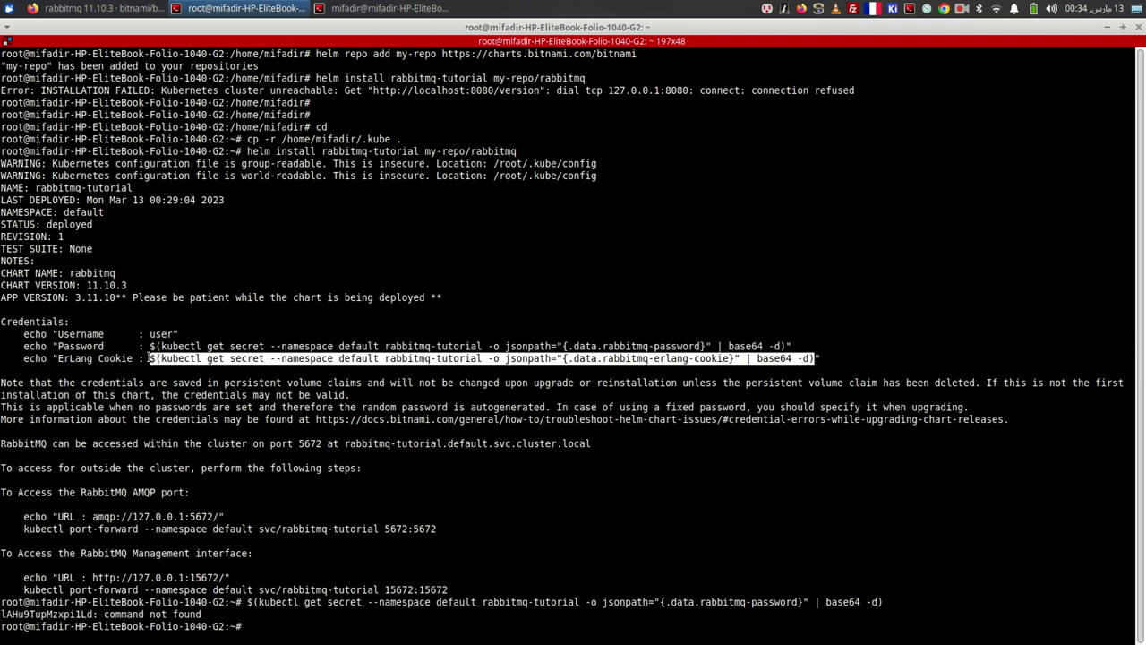
{"action": "right_click", "coordinate": [151, 360]}
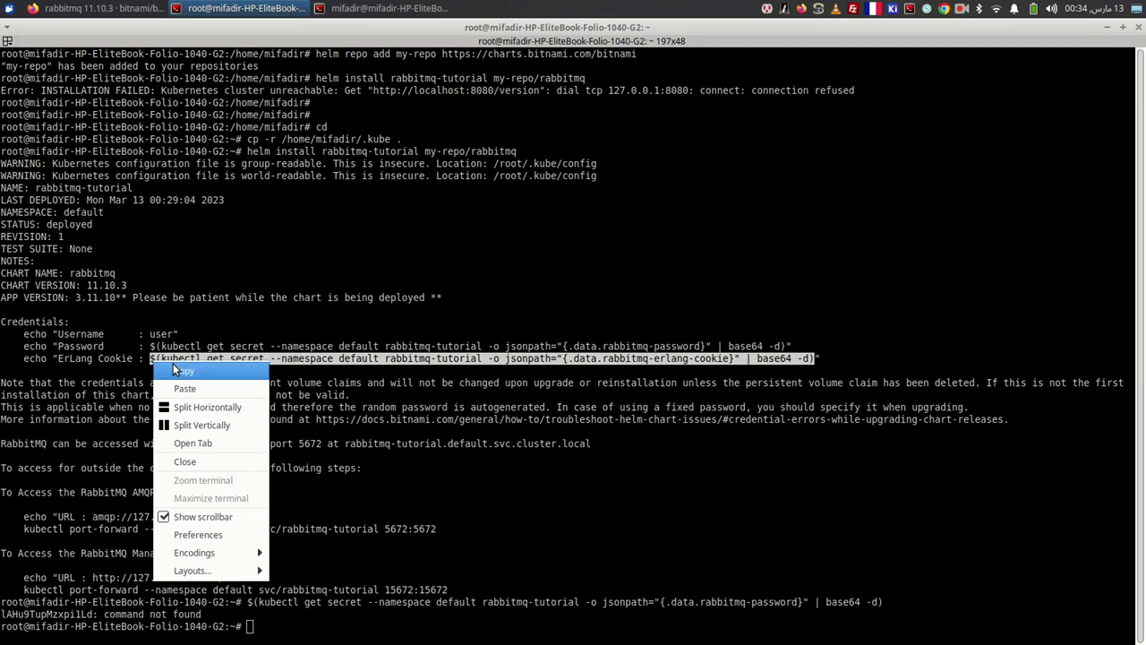
{"action": "right_click", "coordinate": [444, 306]}
{"action": "right_click", "coordinate": [443, 306]}
{"action": "left_click", "coordinate": [493, 332]}
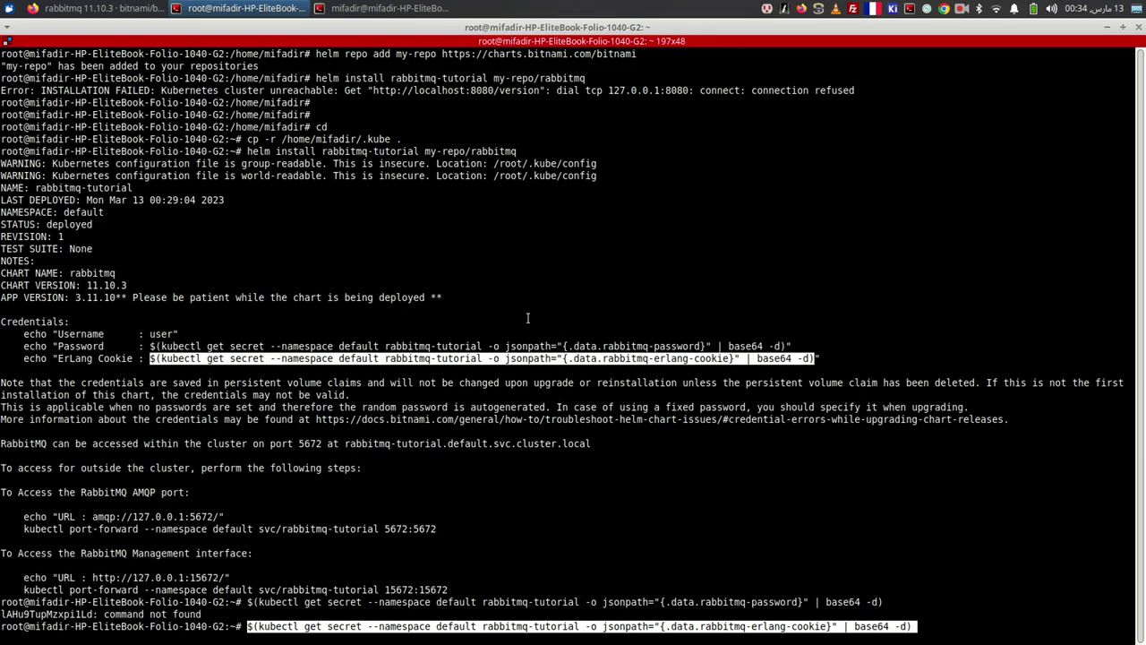
{"action": "key", "text": "Return"}
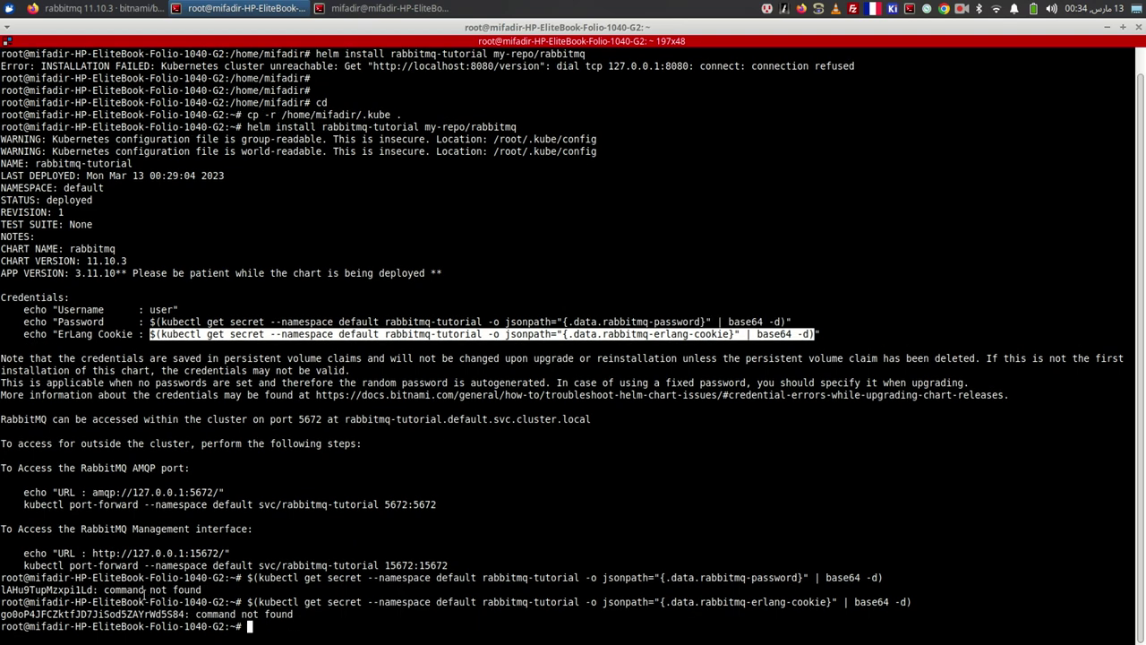
{"action": "left_click", "coordinate": [92, 594]}
{"action": "left_click_drag", "start_coordinate": [92, 595], "coordinate": [1, 591]}
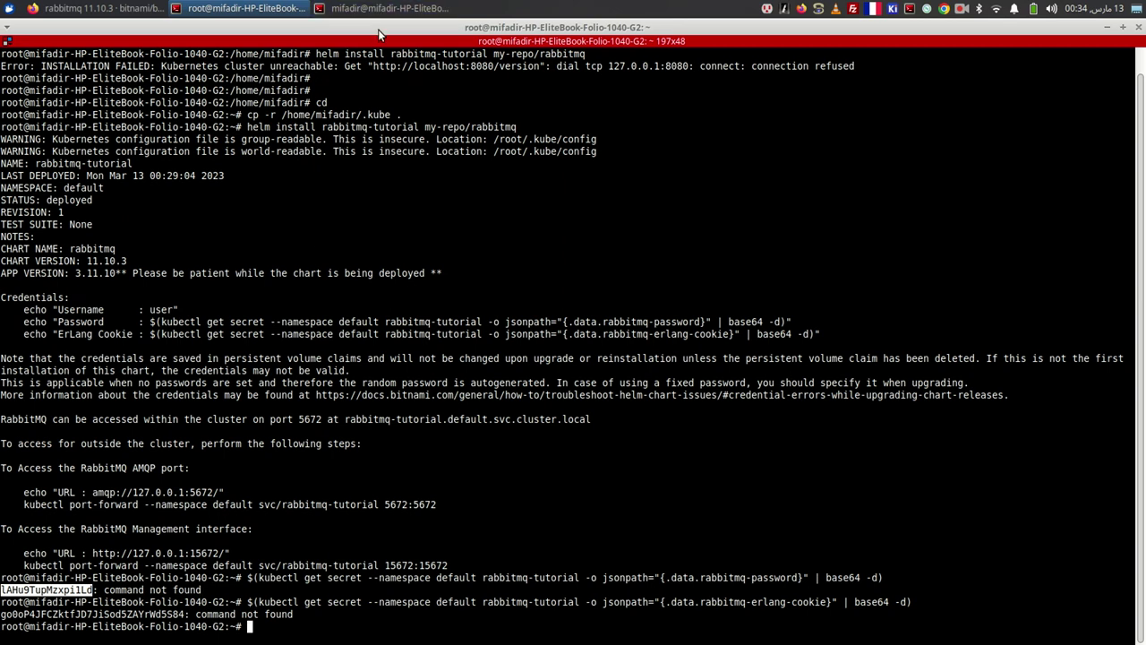
- Poll the services from the root terminal with three runs of kubectl get svc, checking rabbitmq-tutorial's external IP
{"action": "type", "text": "kubectl get svc"}
{"action": "key", "text": "Return"}
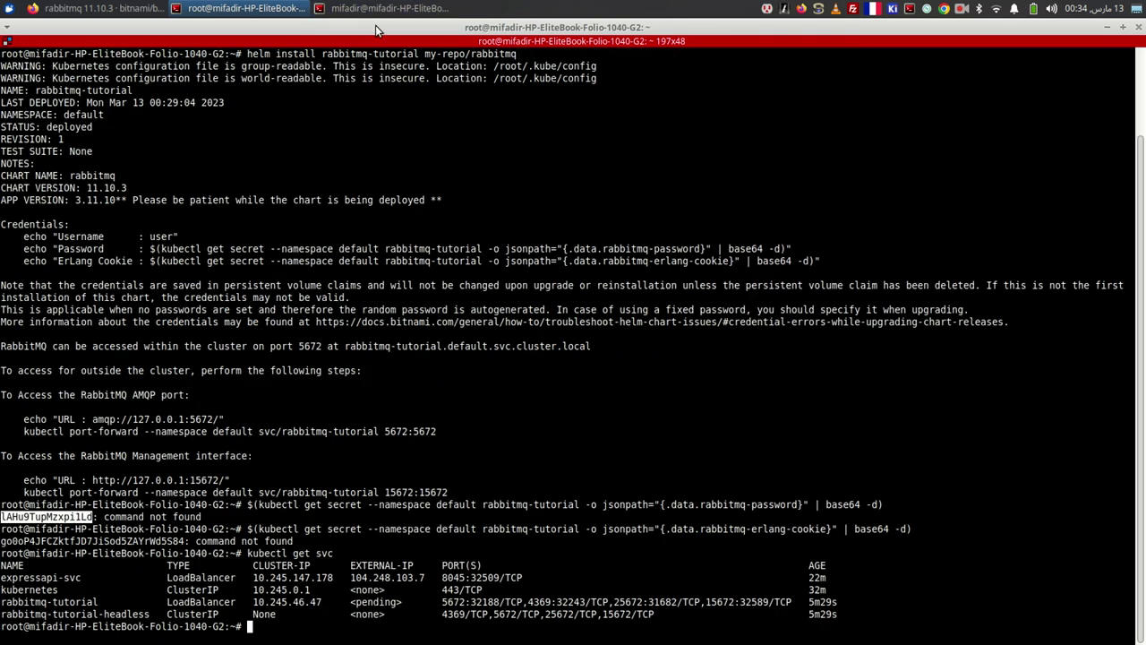
{"action": "key", "text": "Up"}
{"action": "key", "text": "Return"}
{"action": "key", "text": "Up"}
{"action": "key", "text": "Return"}
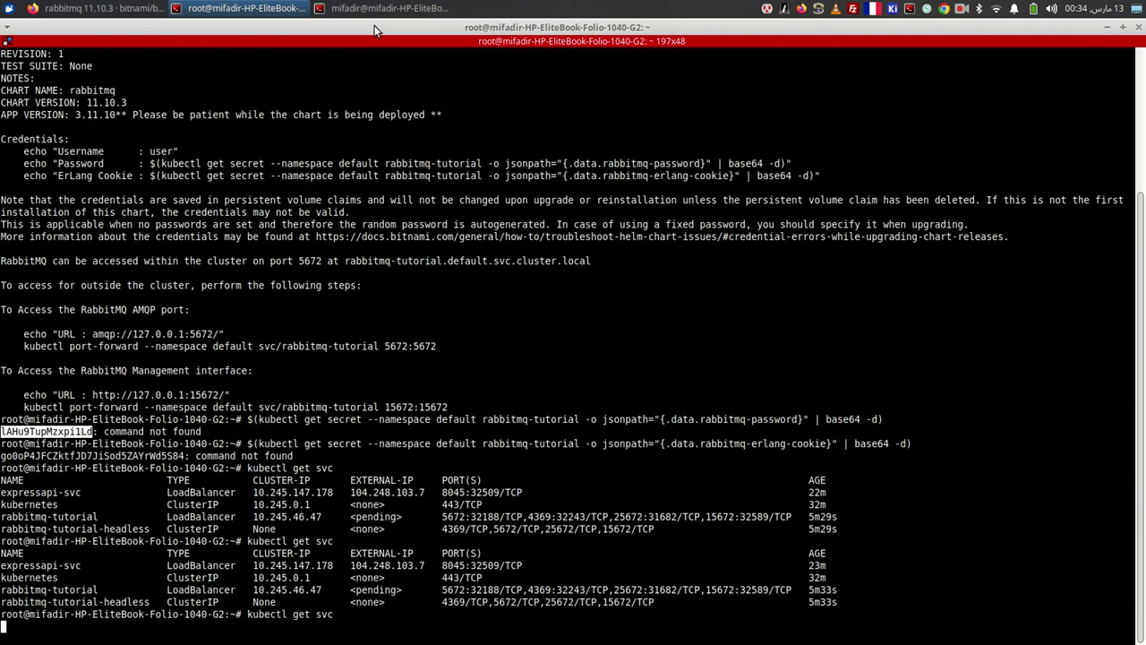
- Open the expressapi-svc manifest with kubectl edit svc, review its load balancer annotations, and quit without changes
{"action": "type", "text": "kubectl "}
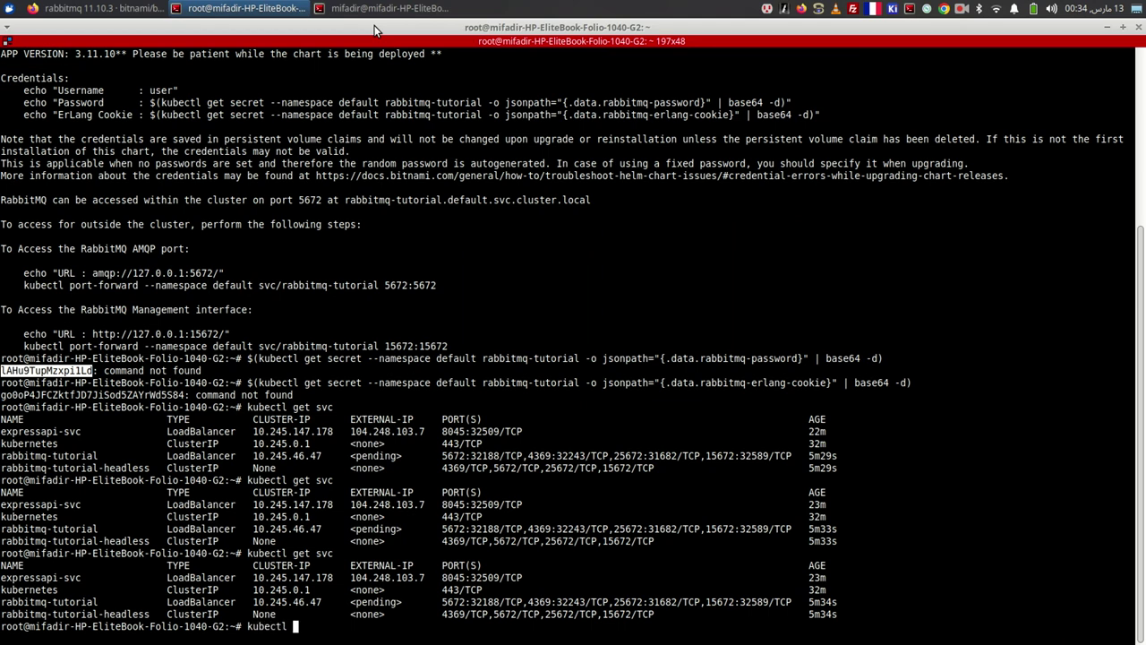
{"action": "type", "text": "edit svc"}
{"action": "double_click", "coordinate": [61, 577]}
{"action": "right_click", "coordinate": [60, 577]}
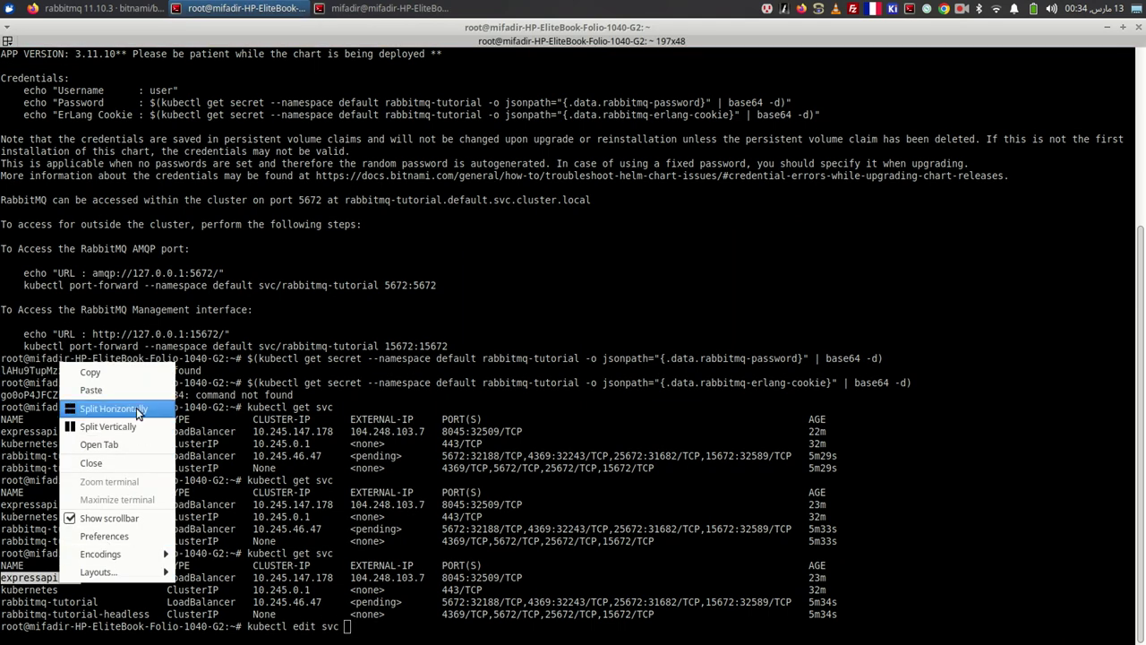
{"action": "right_click", "coordinate": [439, 257]}
{"action": "left_click", "coordinate": [489, 283]}
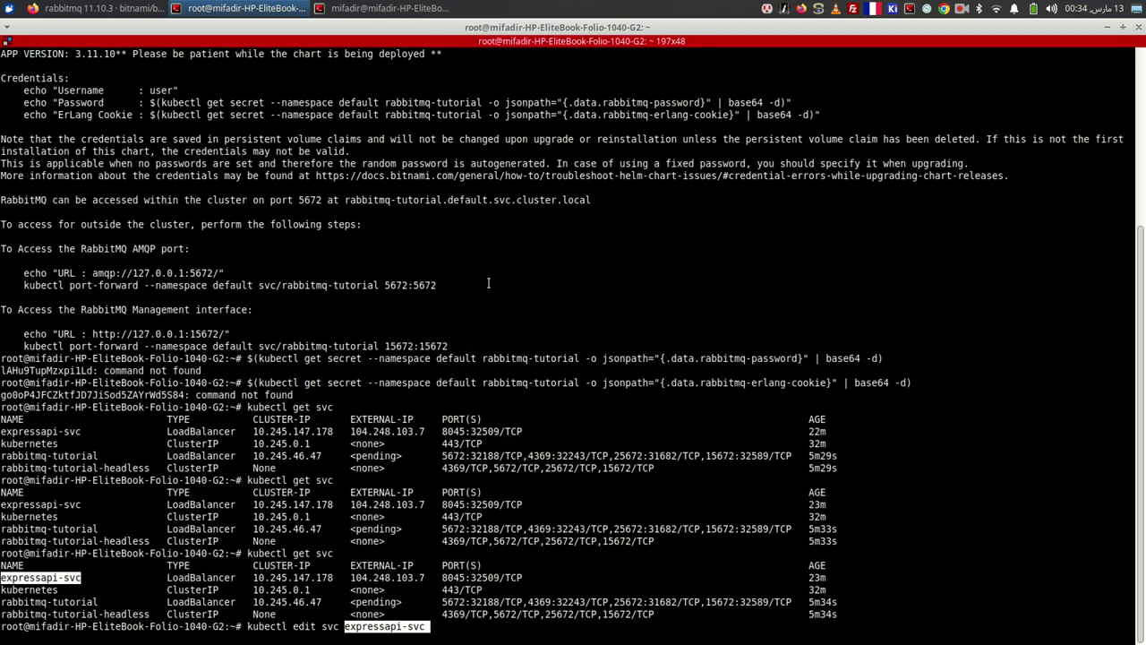
{"action": "key", "text": "Return"}
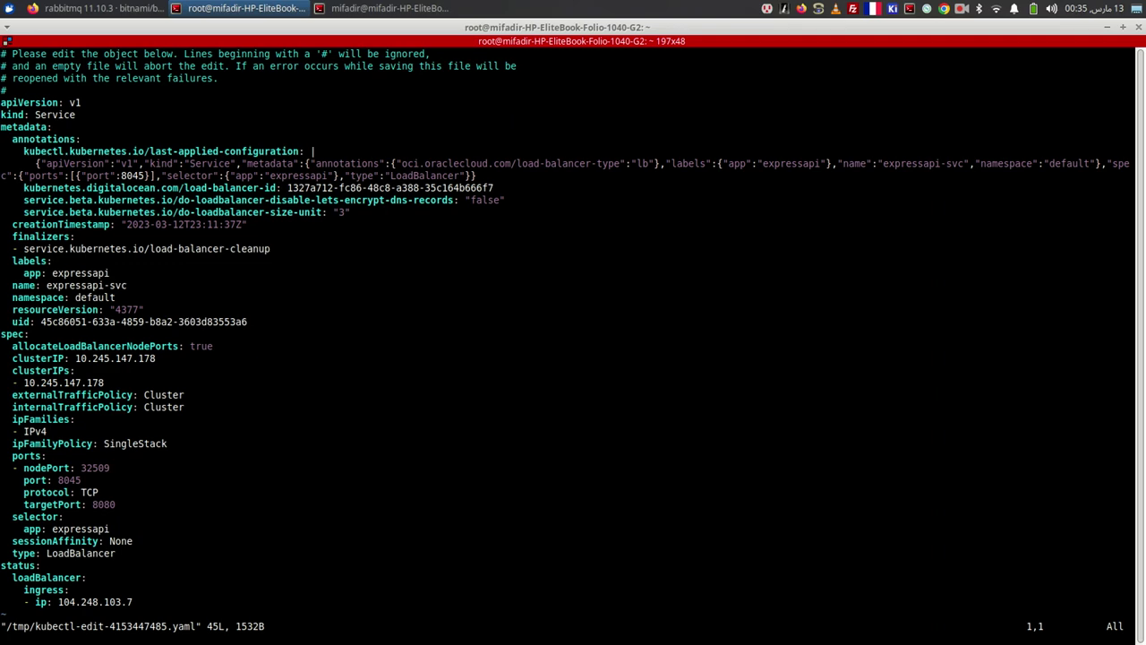
{"action": "type", "text": ":q"}
{"action": "key", "text": "Return"}
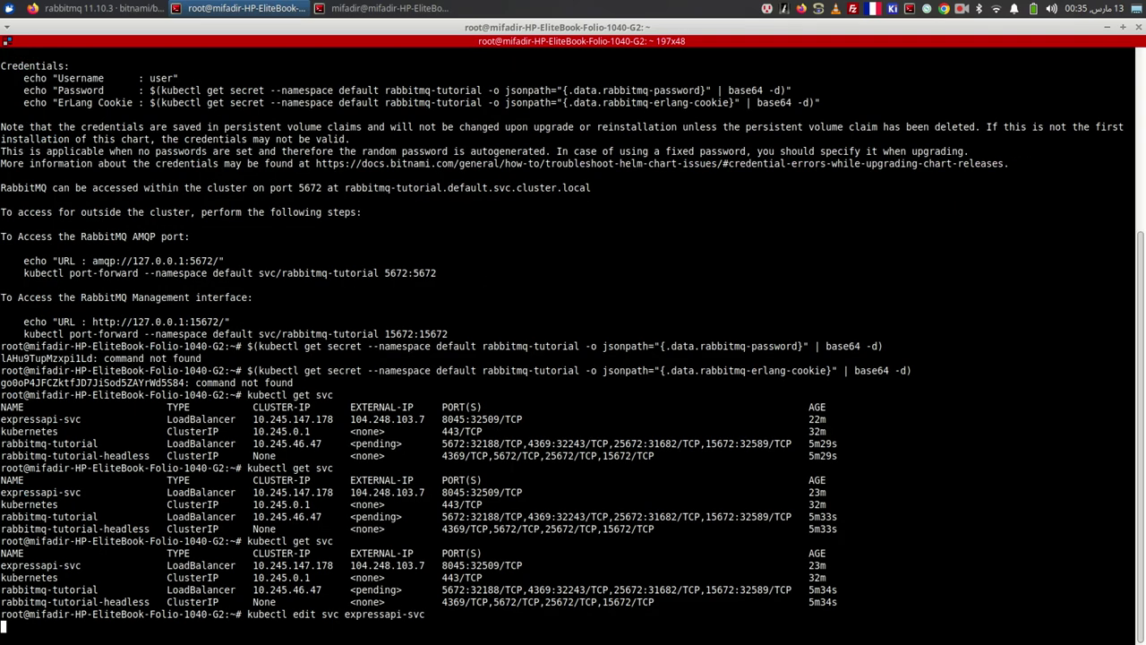
- List the services once more with kubectl get svc in the root terminal
{"action": "key", "text": "Up"}
{"action": "key", "text": "Up"}
{"action": "key", "text": "Return"}
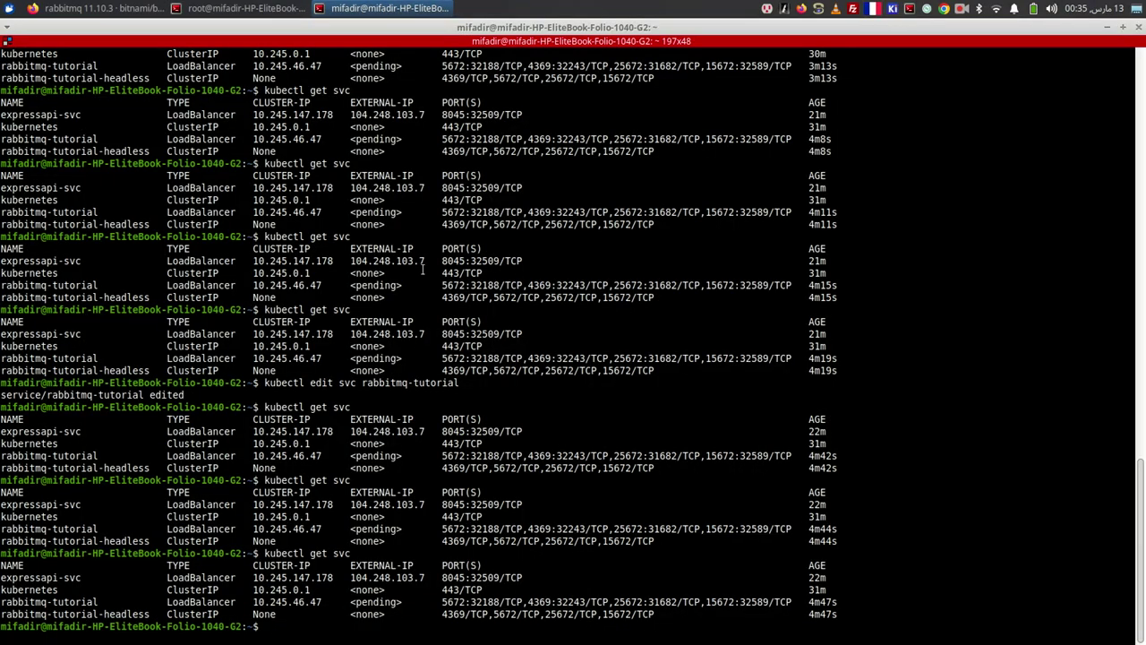
- Switch to Firefox, search the DigitalOcean cluster's Marketplace for prestashop, and clear the search
{"action": "left_click", "coordinate": [100, 6]}
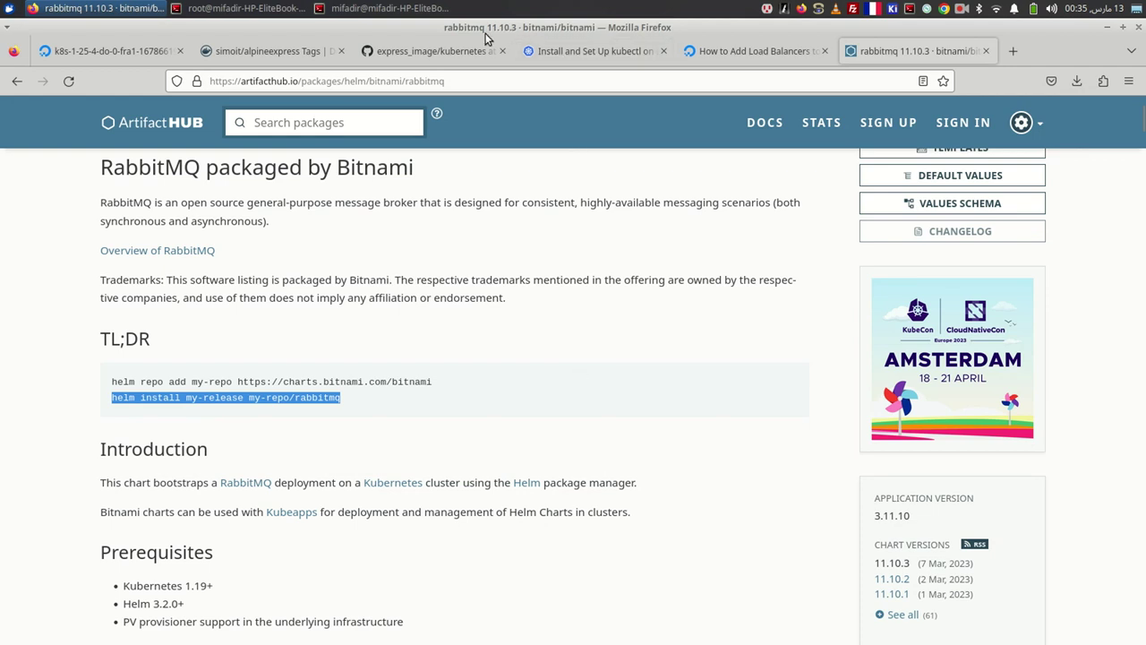
{"action": "left_click", "coordinate": [103, 51]}
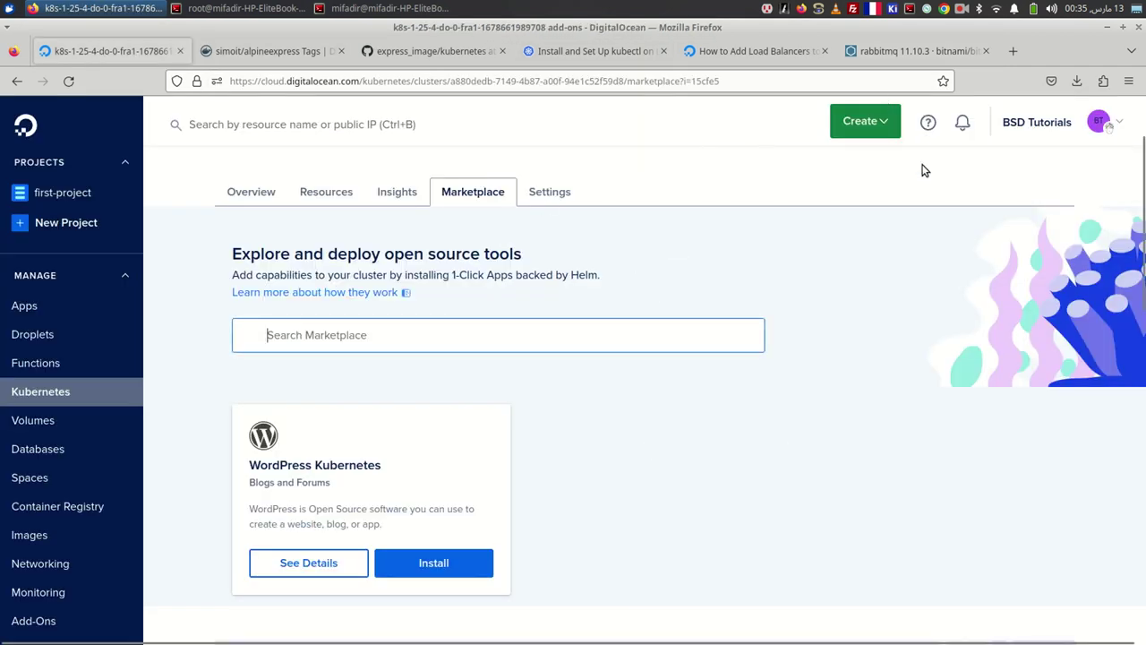
{"action": "scroll", "coordinate": [567, 391], "scroll_direction": "down", "scroll_amount": 5}
{"action": "scroll", "coordinate": [358, 476], "scroll_direction": "up", "scroll_amount": 5}
{"action": "type", "text": "prestashop"}
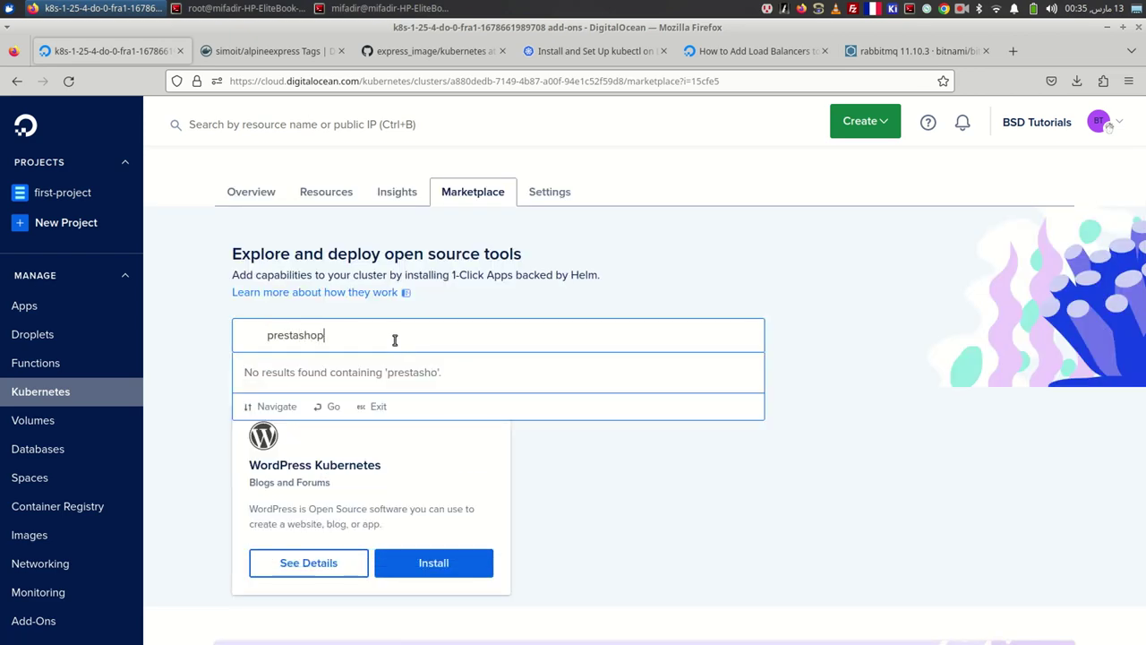
{"action": "key", "text": "BackSpace"}
{"action": "key", "text": "BackSpace"}
{"action": "key", "text": "BackSpace"}
{"action": "key", "text": "BackSpace"}
{"action": "key", "text": "BackSpace"}
{"action": "key", "text": "BackSpace"}
{"action": "key", "text": "BackSpace"}
{"action": "key", "text": "BackSpace"}
{"action": "key", "text": "BackSpace"}
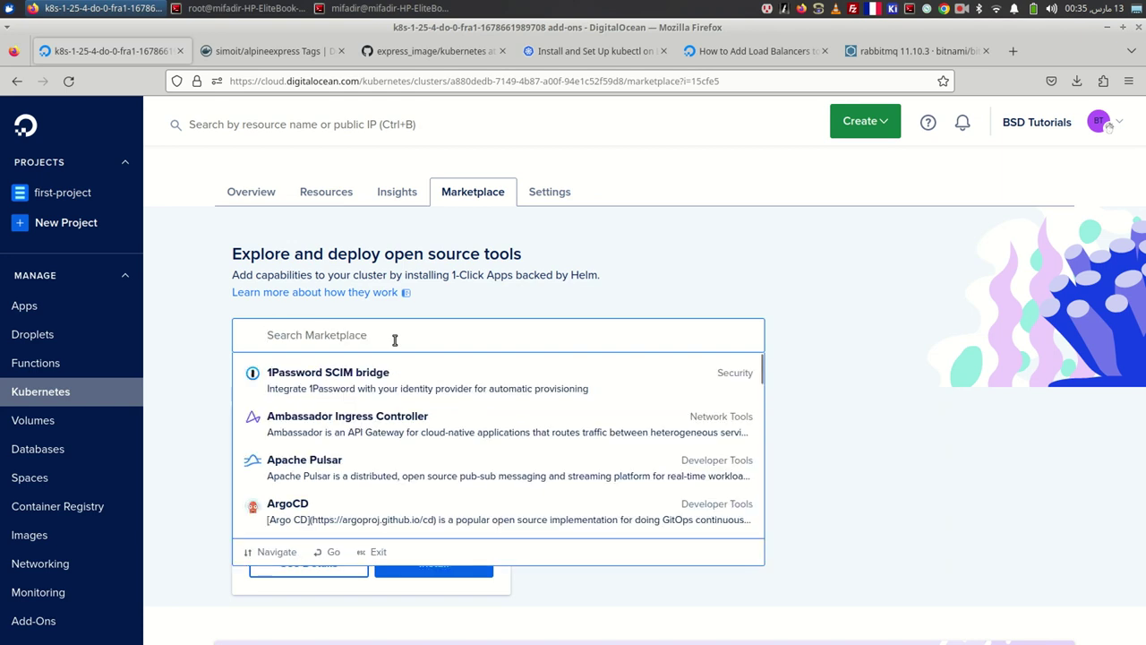
{"action": "key", "text": "Escape"}
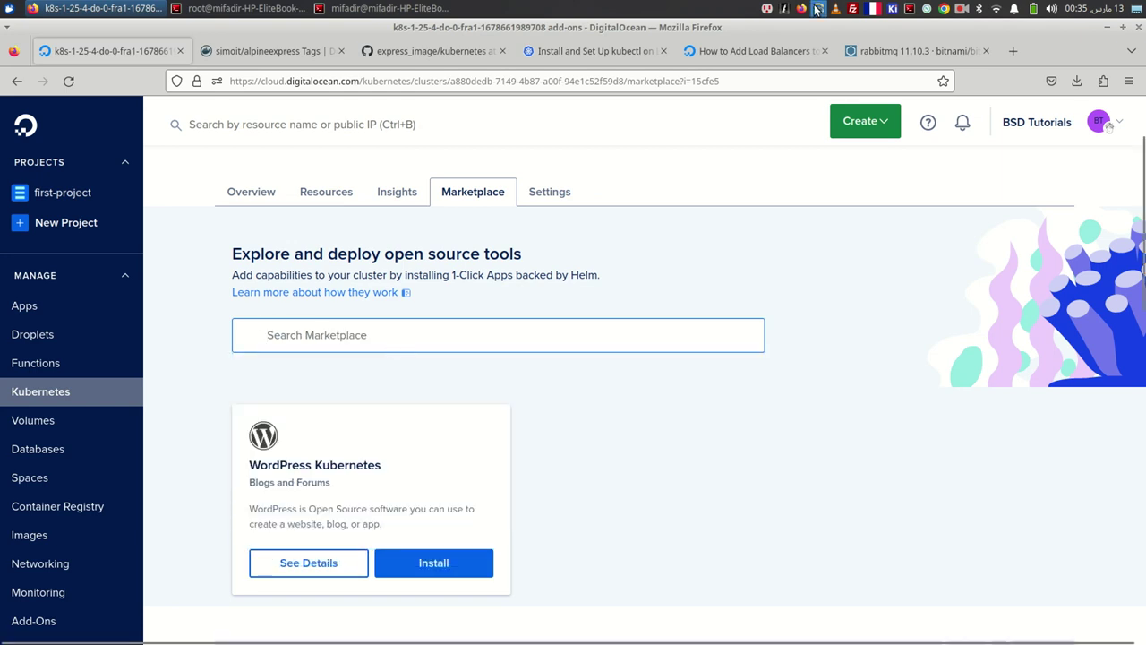
- Search Google for "prestashop helm" in a new browser tab and open Bitnami's PrestaShop Helm chart page
{"action": "left_click", "coordinate": [1006, 46]}
{"action": "type", "text": "pre"}
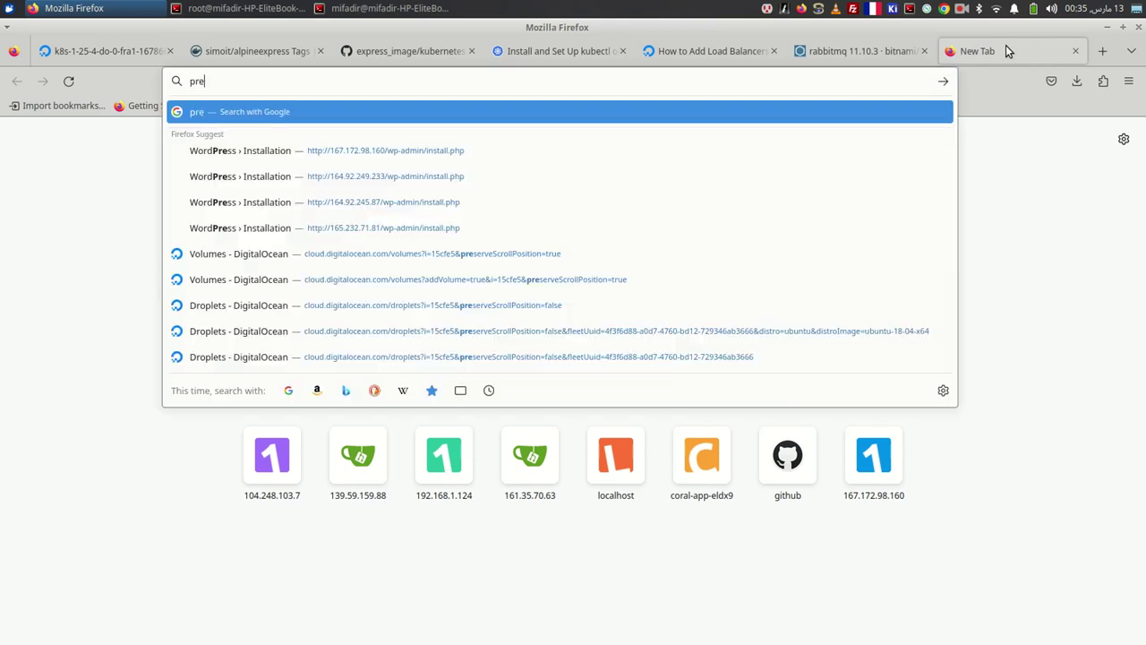
{"action": "type", "text": "stashop helm"}
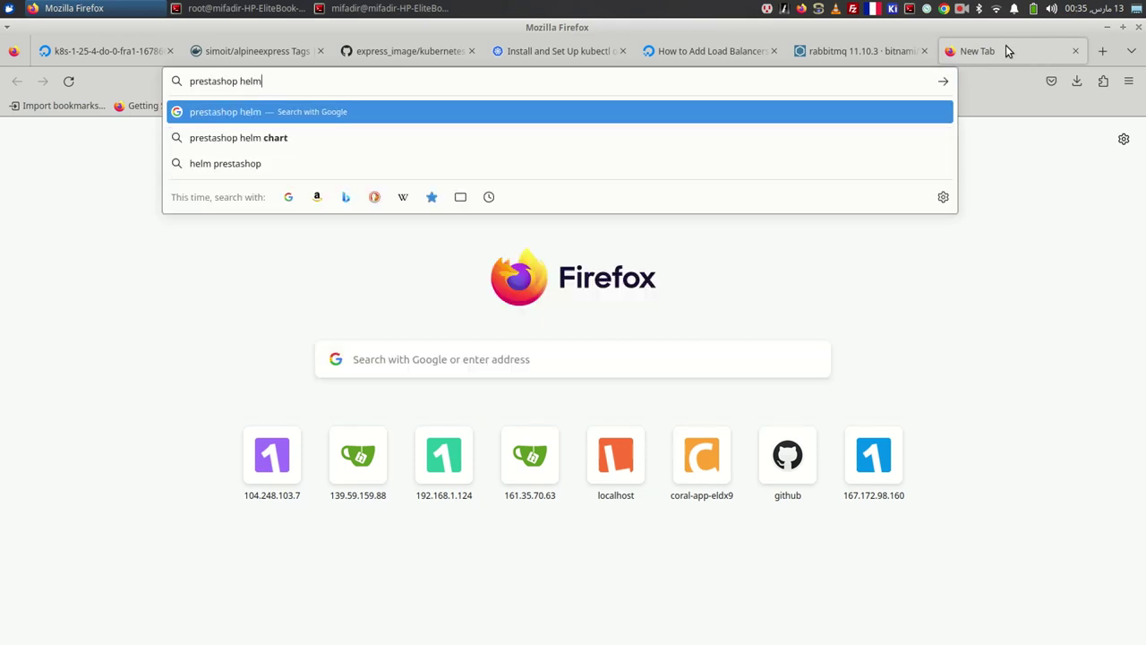
{"action": "key", "text": "Return"}
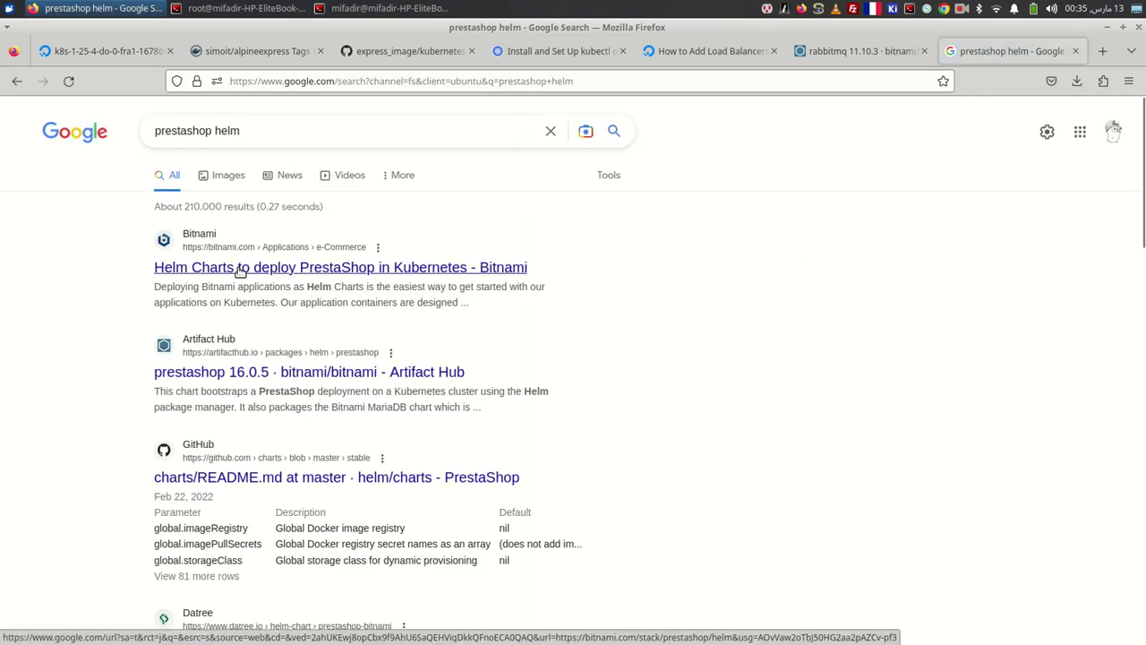
{"action": "left_click", "coordinate": [240, 269]}
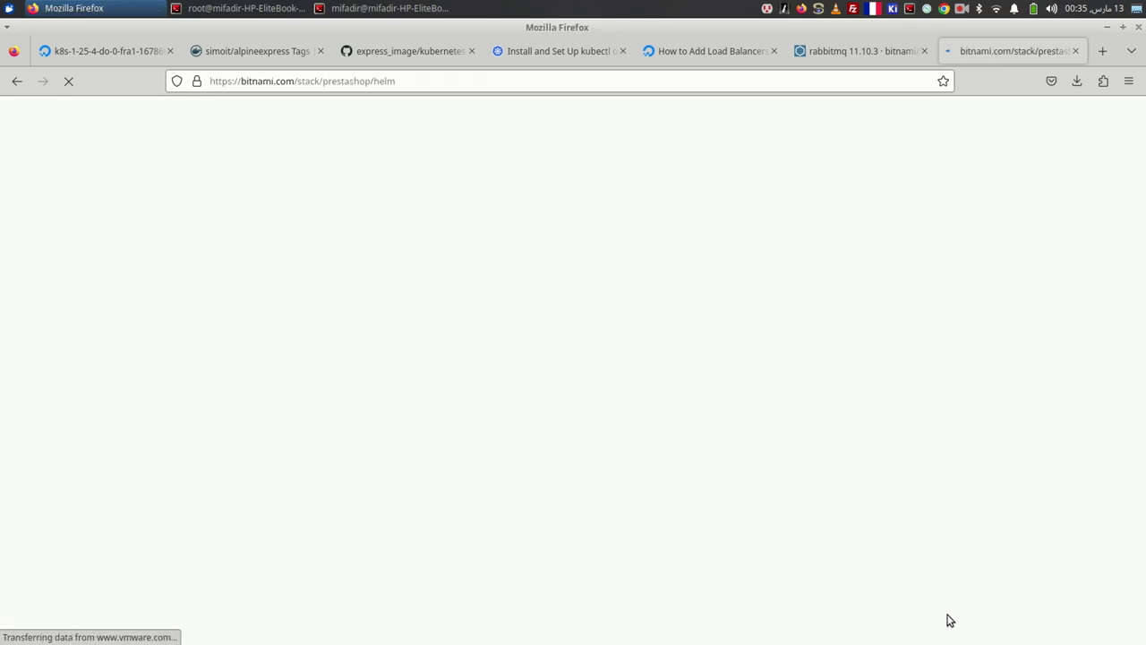
{"action": "scroll", "coordinate": [792, 336], "scroll_direction": "down", "scroll_amount": 3}
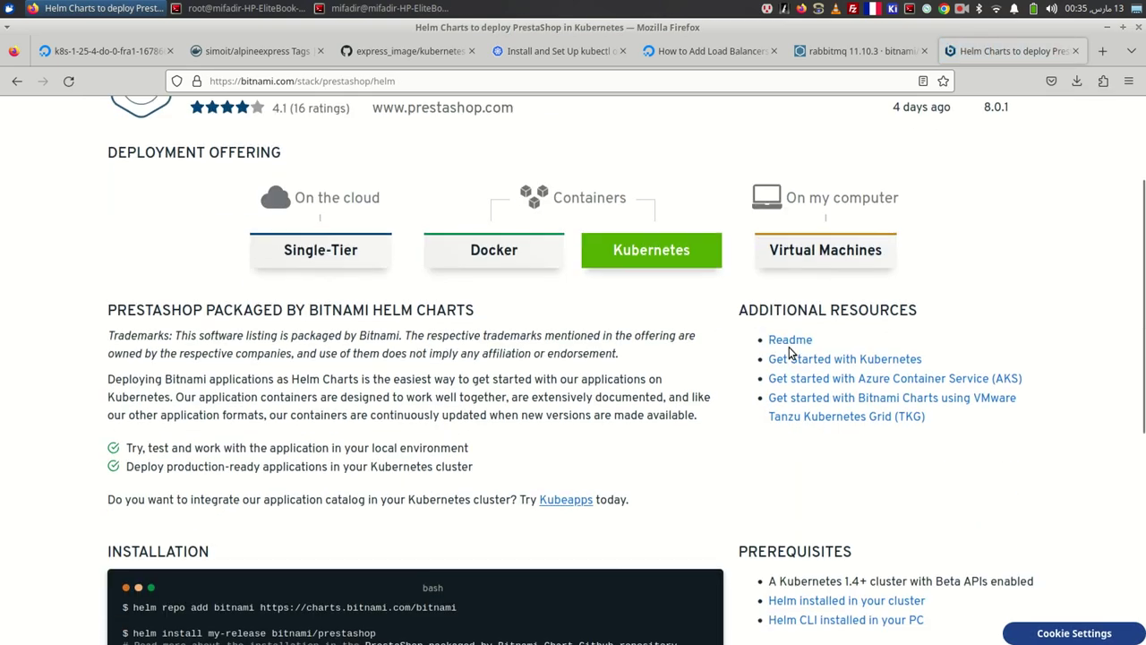
{"action": "scroll", "coordinate": [789, 347], "scroll_direction": "down", "scroll_amount": 4}
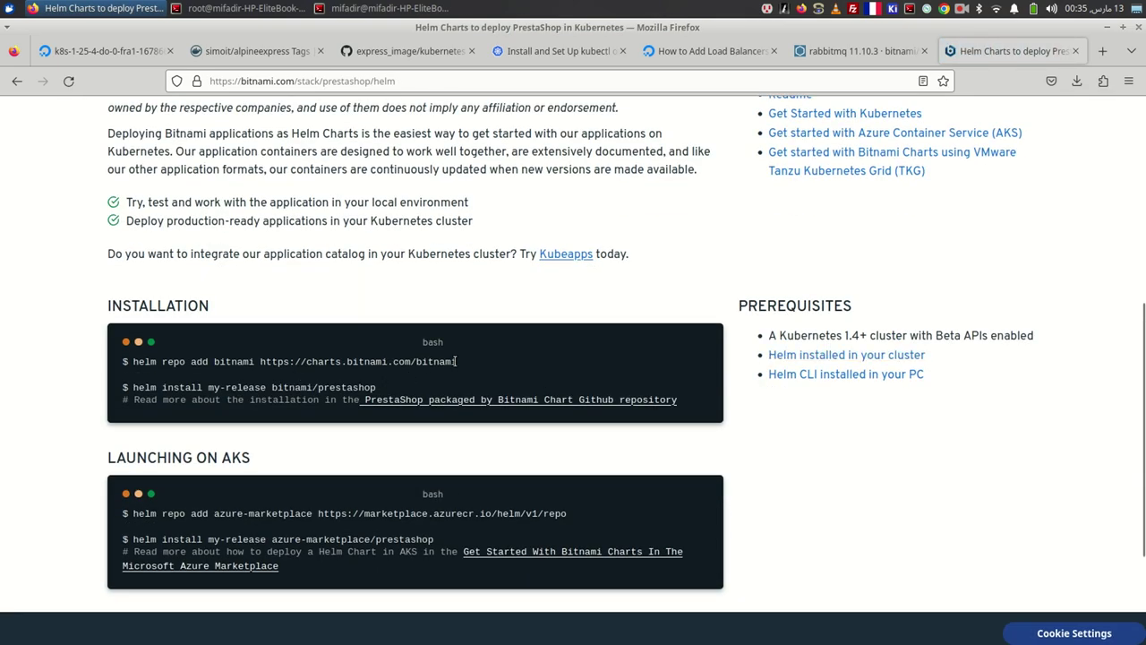
{"action": "left_click_drag", "start_coordinate": [459, 361], "coordinate": [134, 362]}
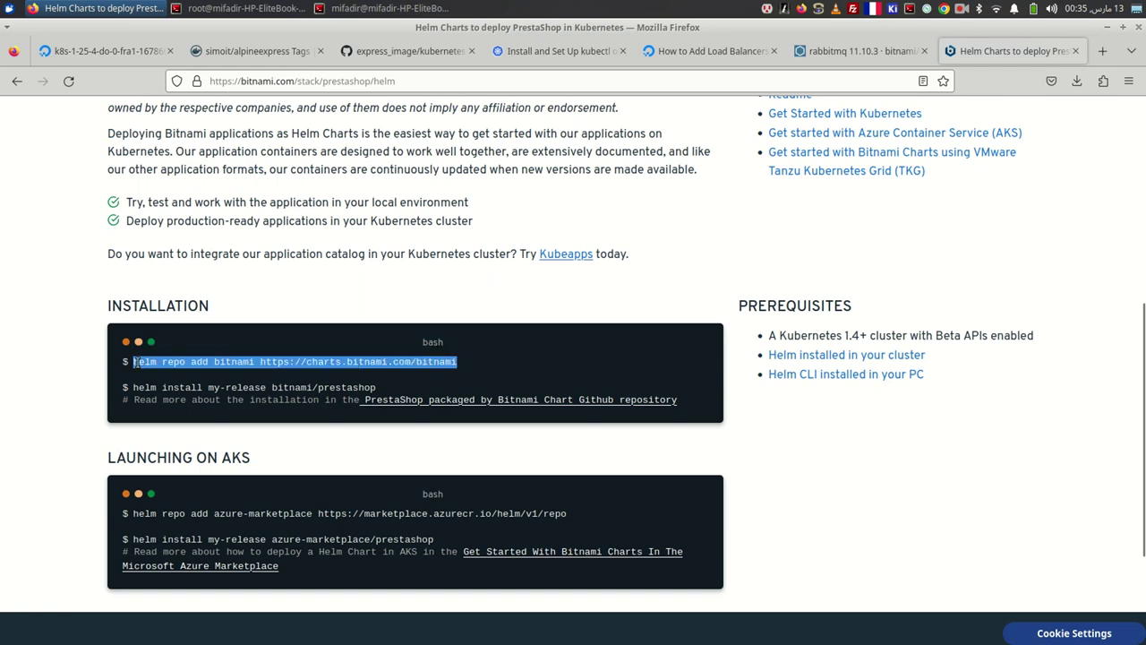
{"action": "right_click", "coordinate": [150, 369]}
{"action": "left_click", "coordinate": [152, 372]}
{"action": "key", "text": "alt+Tab"}
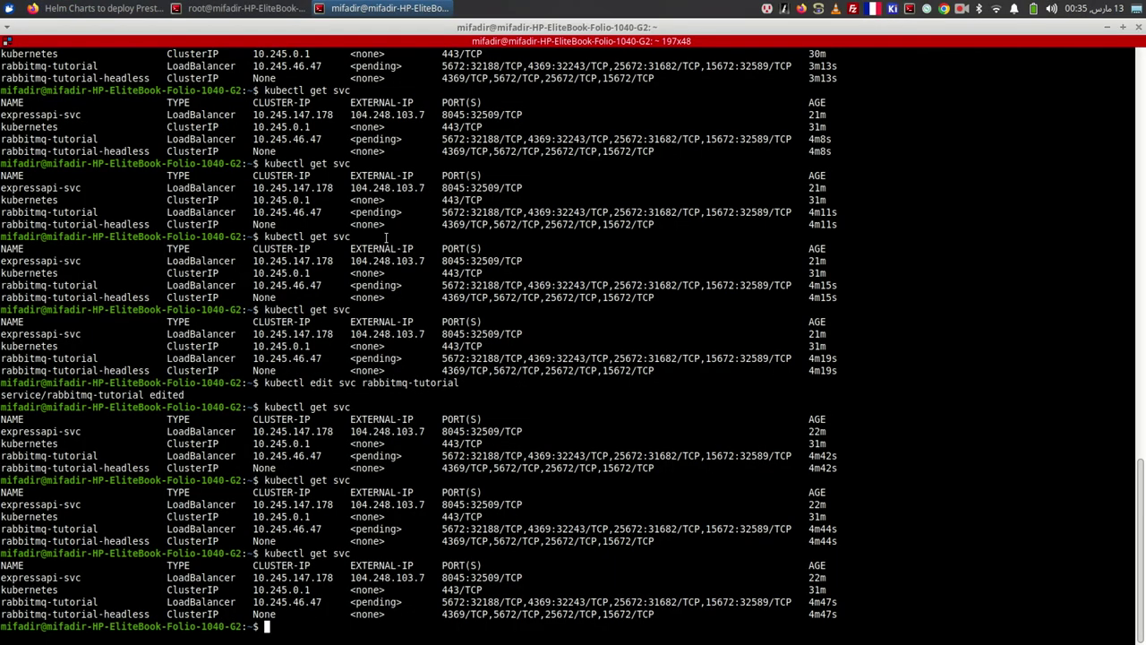
{"action": "right_click", "coordinate": [453, 266]}
{"action": "left_click", "coordinate": [485, 294]}
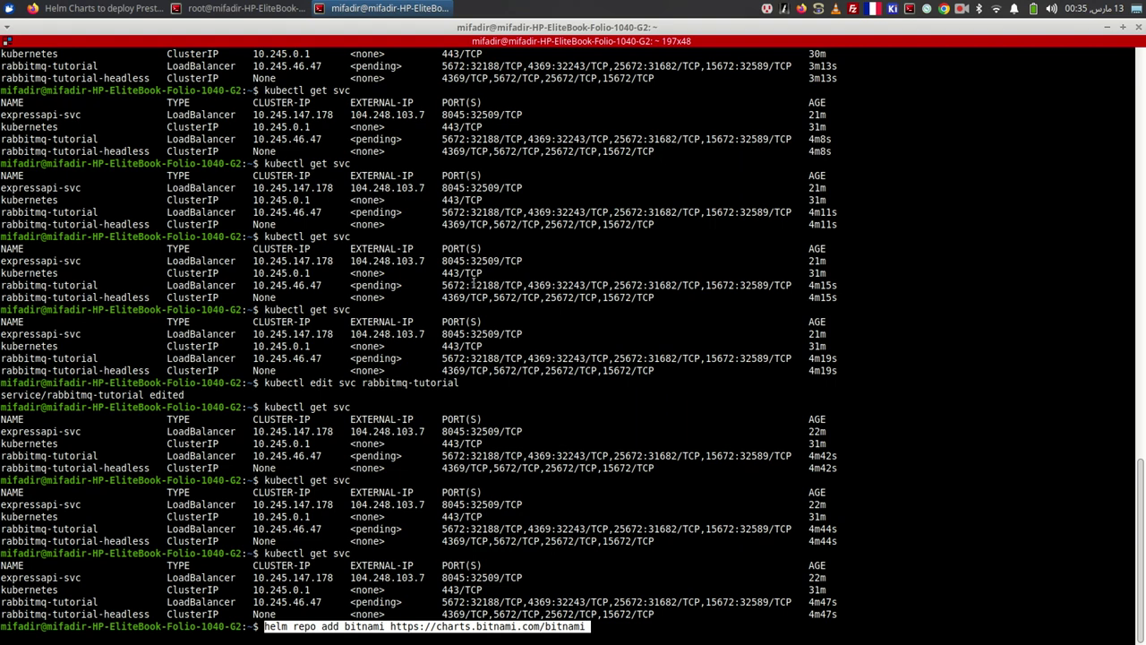
{"action": "key", "text": "Return"}
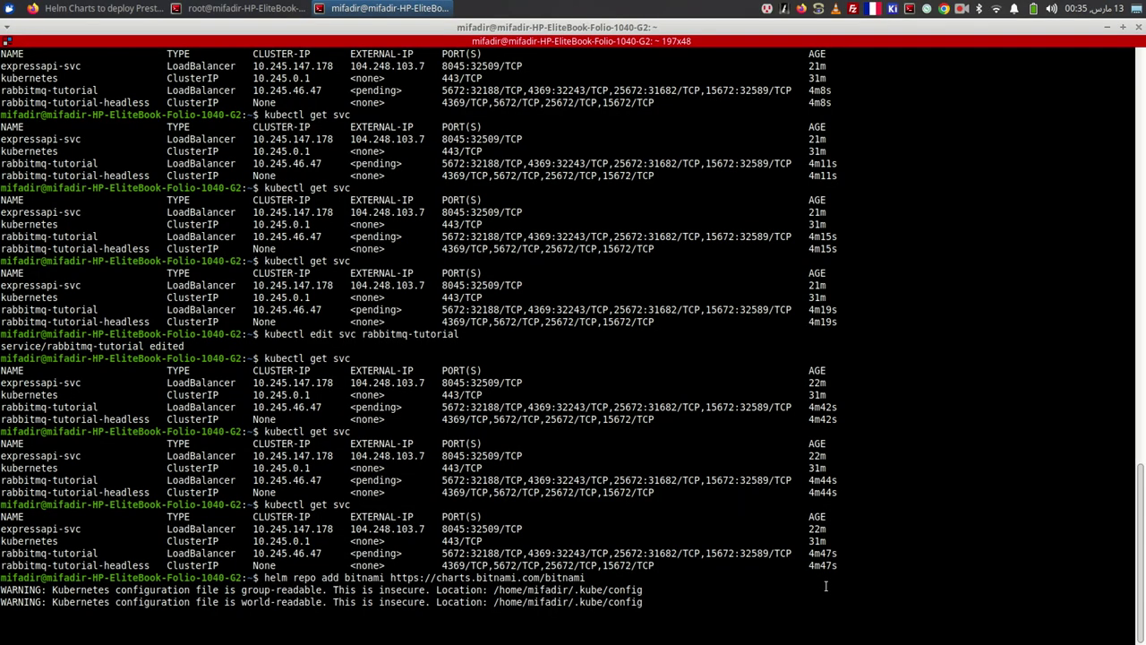
- Copy helm install my-release bitnami/prestashop from the Bitnami page in Firefox and paste it at the regular user's terminal prompt
{"action": "key", "text": "alt+Tab"}
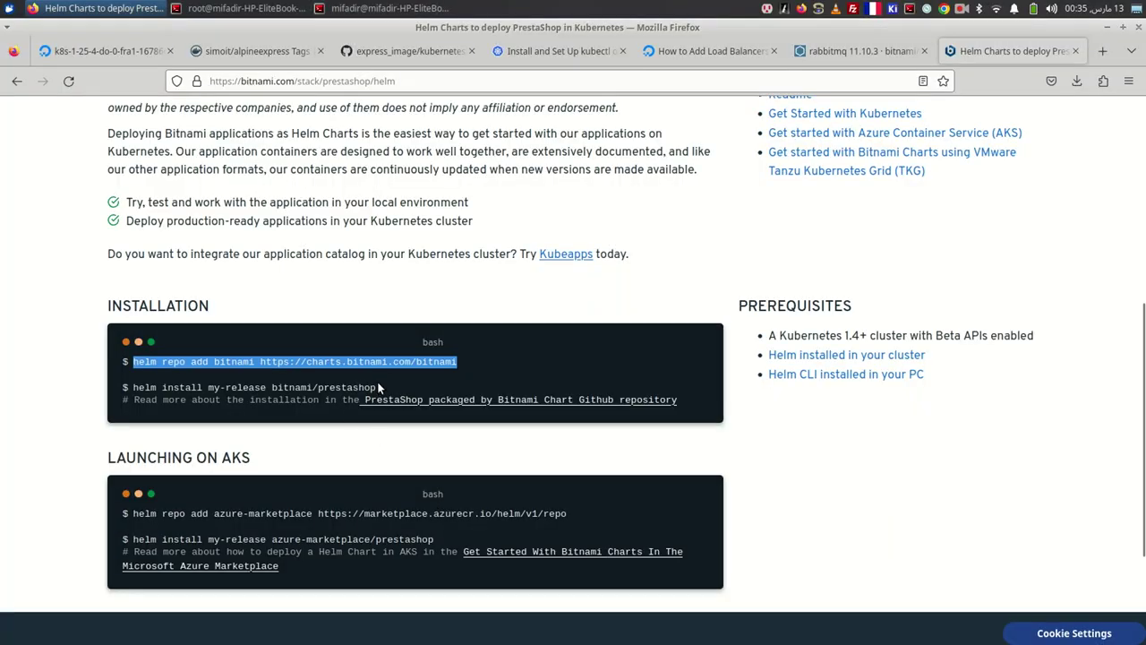
{"action": "left_click_drag", "start_coordinate": [378, 387], "coordinate": [118, 388]}
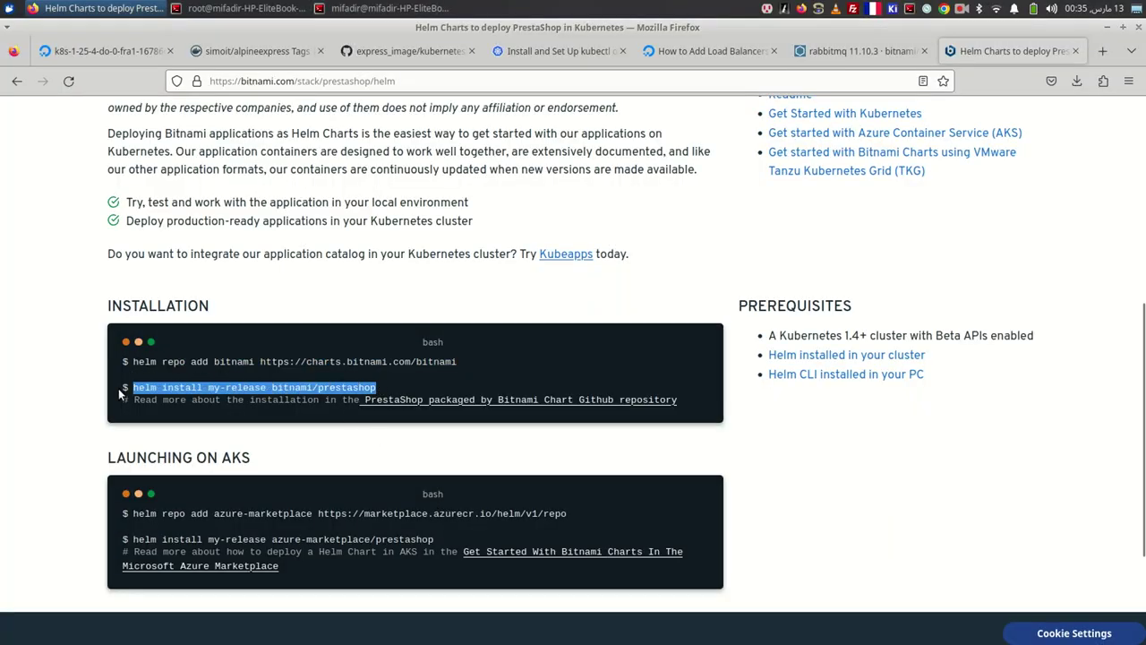
{"action": "right_click", "coordinate": [164, 396]}
{"action": "left_click", "coordinate": [179, 400]}
{"action": "key", "text": "alt+Tab"}
{"action": "right_click", "coordinate": [497, 314]}
{"action": "left_click", "coordinate": [526, 330]}
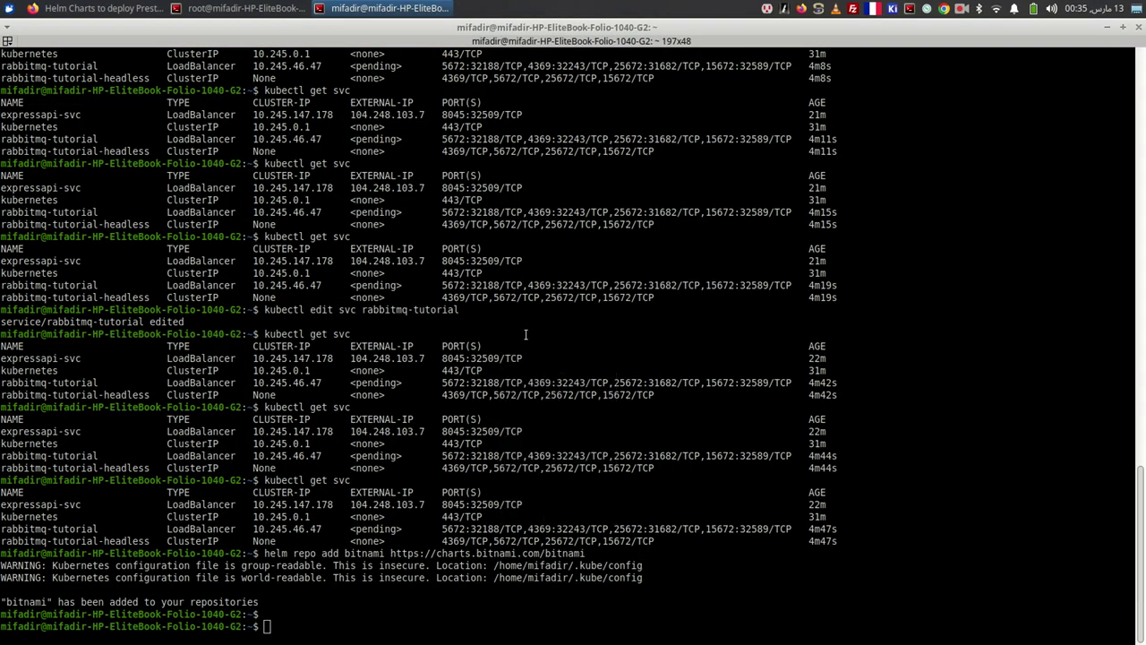
- Replace the release name my-release with prestashop-client1 in the pasted command and run the PrestaShop install
{"action": "key", "text": "Left"}
{"action": "key", "text": "Left"}
{"action": "key", "text": "Left"}
{"action": "key", "text": "Left"}
{"action": "key", "text": "Left"}
{"action": "key", "text": "Left"}
{"action": "key", "text": "Left"}
{"action": "key", "text": "Left"}
{"action": "key", "text": "Left"}
{"action": "key", "text": "Left"}
{"action": "key", "text": "Left"}
{"action": "key", "text": "Left"}
{"action": "key", "text": "Left"}
{"action": "key", "text": "Left"}
{"action": "key", "text": "Left"}
{"action": "key", "text": "Left"}
{"action": "key", "text": "Left"}
{"action": "key", "text": "Left"}
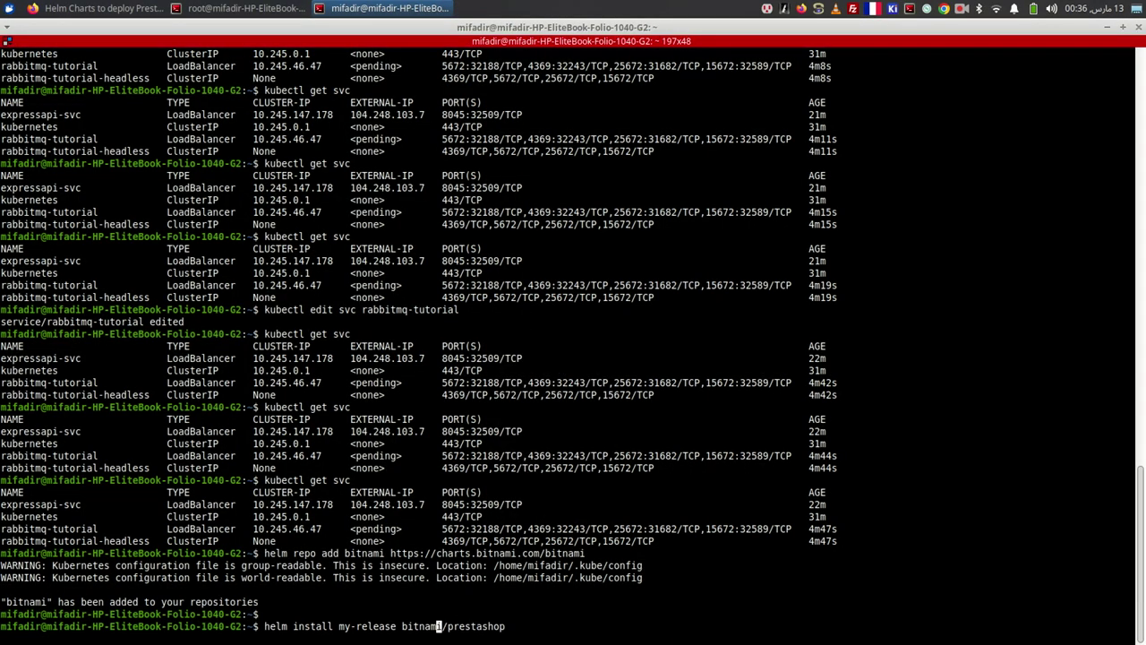
{"action": "key", "text": "Left"}
{"action": "key", "text": "BackSpace"}
{"action": "key", "text": "BackSpace"}
{"action": "key", "text": "BackSpace"}
{"action": "key", "text": "BackSpace"}
{"action": "key", "text": "BackSpace"}
{"action": "key", "text": "BackSpace"}
{"action": "key", "text": "BackSpace"}
{"action": "key", "text": "BackSpace"}
{"action": "key", "text": "BackSpace"}
{"action": "key", "text": "BackSpace"}
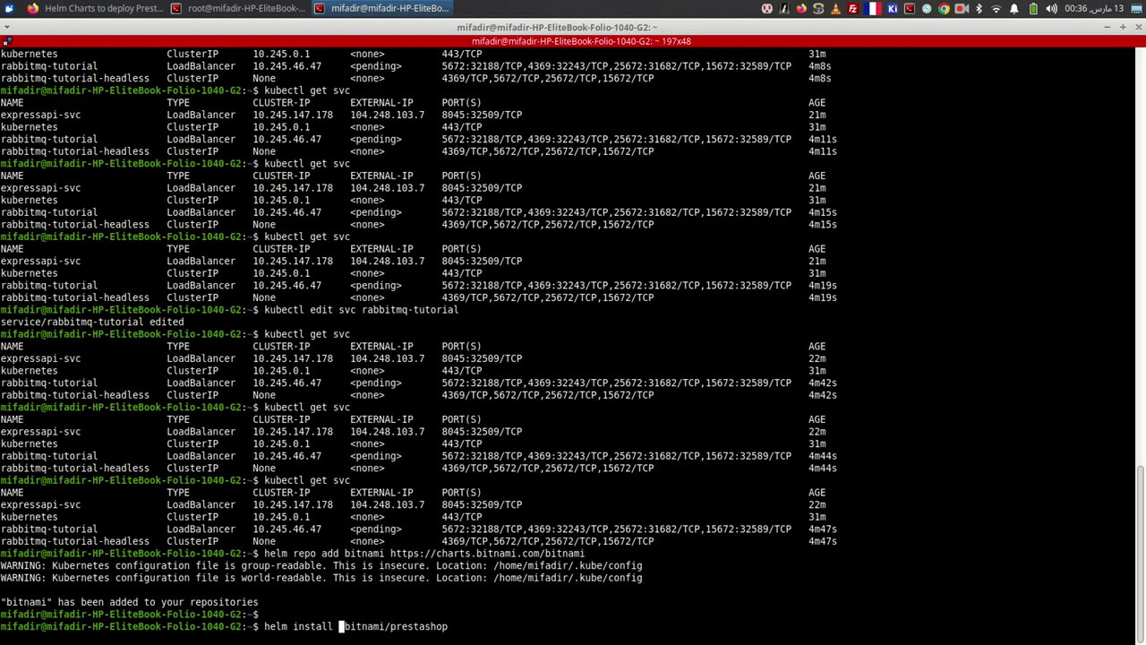
{"action": "type", "text": "prest"}
{"action": "type", "text": "ashop-client"}
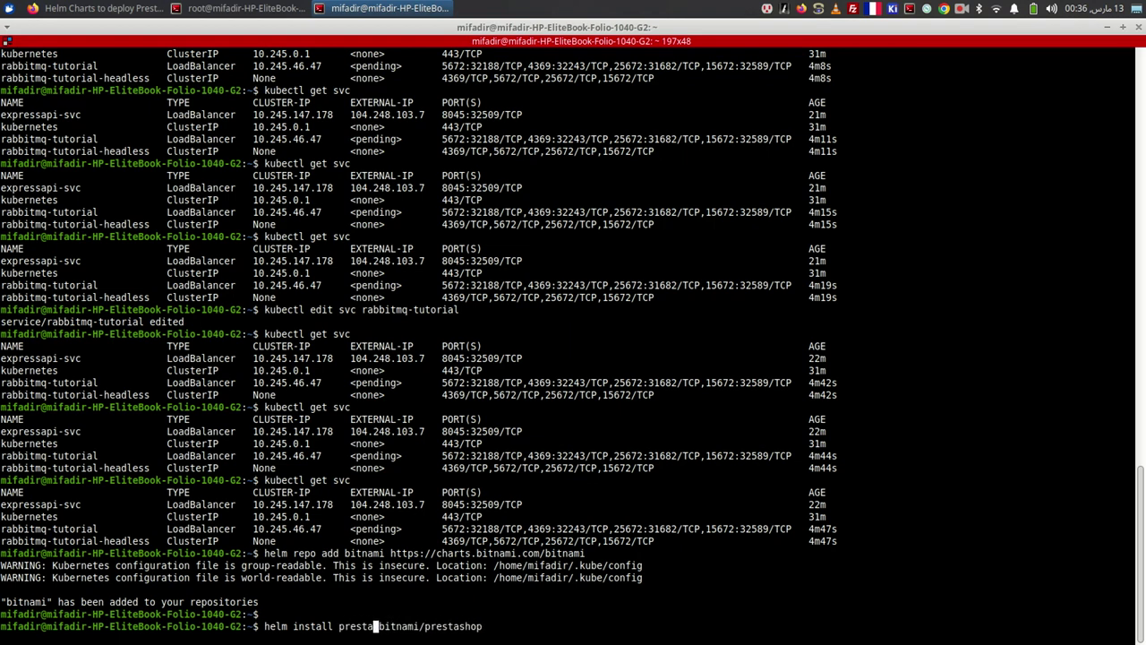
{"action": "type", "text": "1"}
{"action": "key", "text": "Return"}
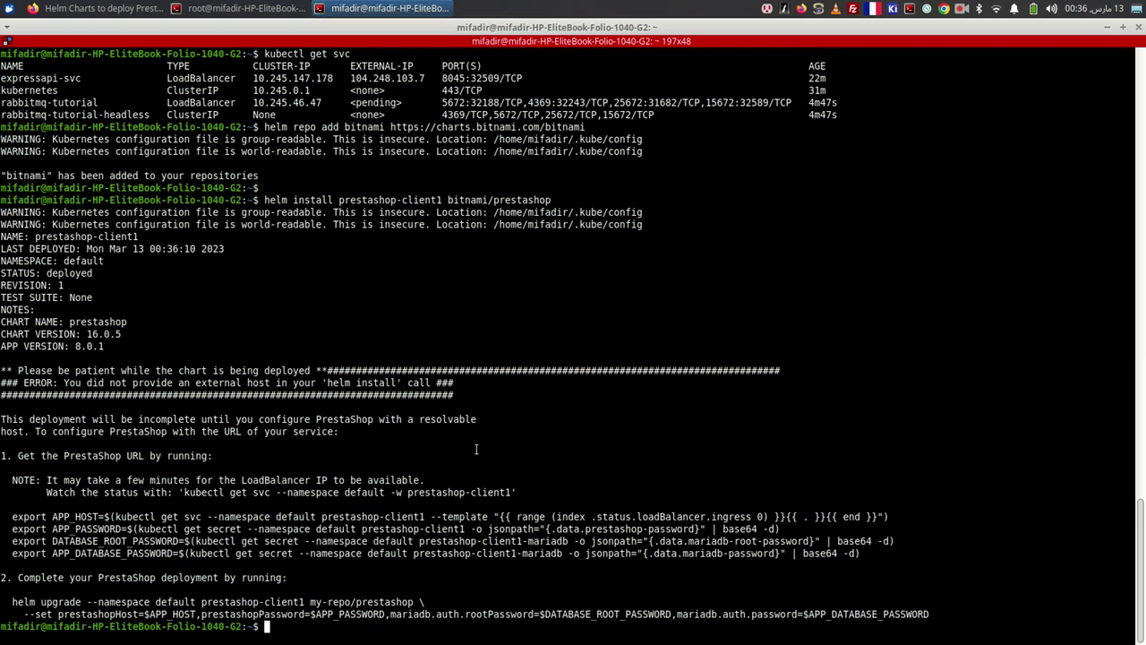
- List the pods with kubectl get pod in the root terminal and check the status of the prestashop-client1 MariaDB pod
{"action": "left_click", "coordinate": [213, 6]}
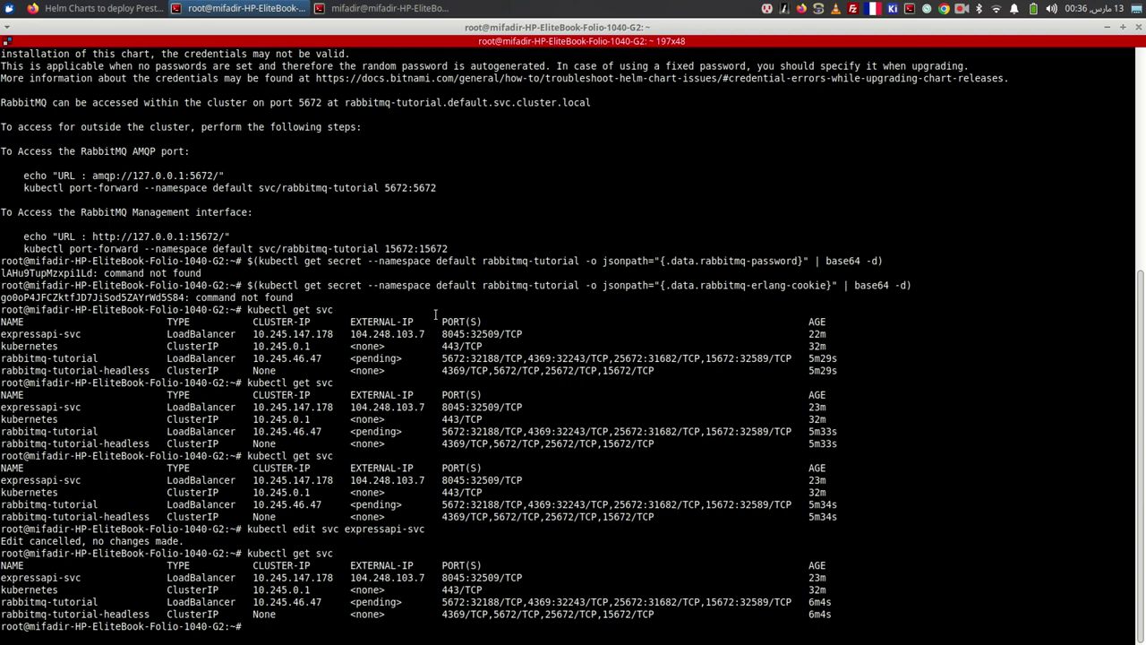
{"action": "type", "text": "kubectl get pod"}
{"action": "key", "text": "Return"}
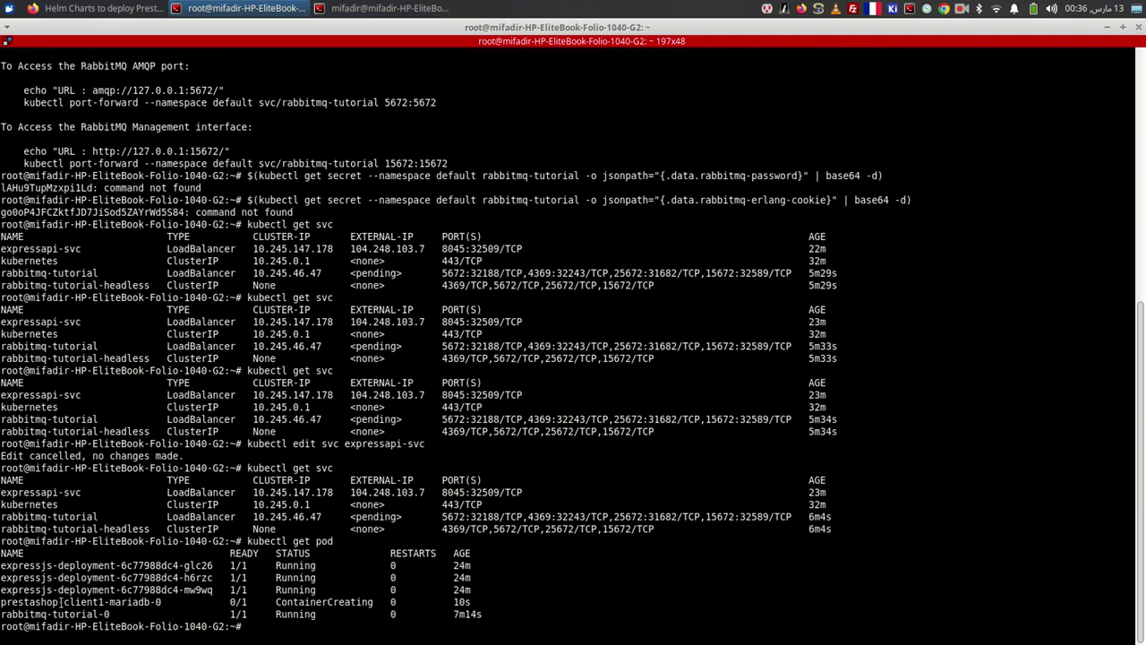
{"action": "triple_click", "coordinate": [63, 602]}
{"action": "left_click", "coordinate": [343, 605]}
{"action": "triple_click", "coordinate": [343, 606]}
- In the regular user's terminal, run the $(kubectl get svc ...) expression copied from the APP_HOST line of the PrestaShop install notes
{"action": "key", "text": "alt+Tab"}
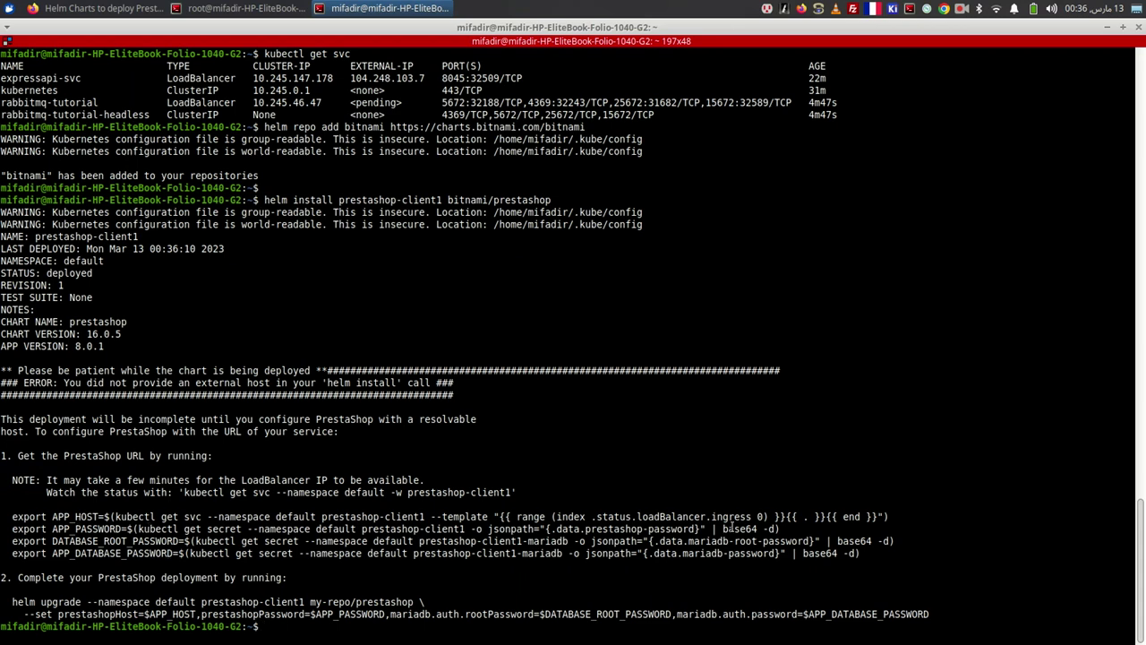
{"action": "left_click_drag", "start_coordinate": [846, 517], "coordinate": [311, 517]}
{"action": "left_click_drag", "start_coordinate": [891, 516], "coordinate": [104, 516]}
{"action": "right_click", "coordinate": [106, 517]}
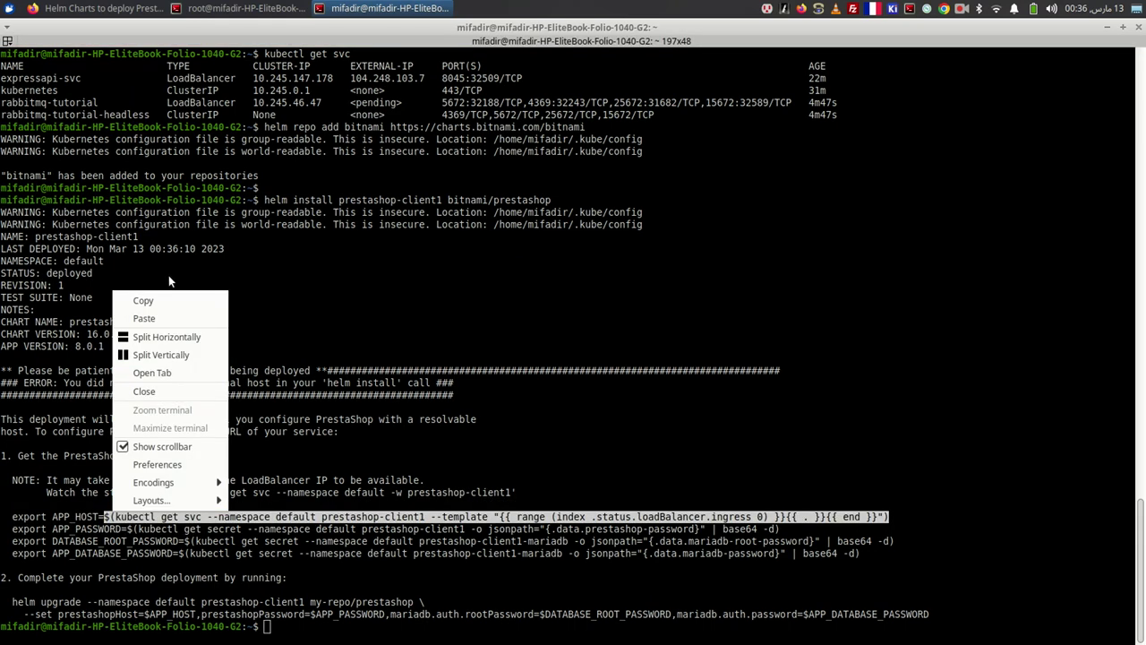
{"action": "left_click", "coordinate": [169, 275]}
{"action": "right_click", "coordinate": [544, 271]}
{"action": "left_click", "coordinate": [578, 299]}
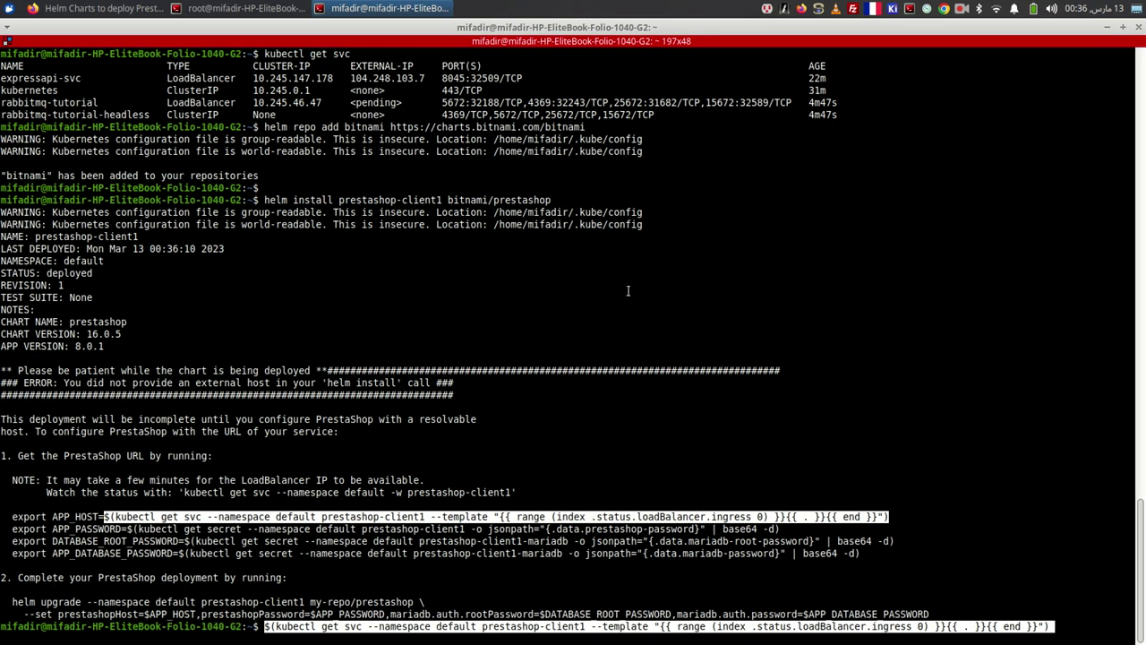
{"action": "key", "text": "Return"}
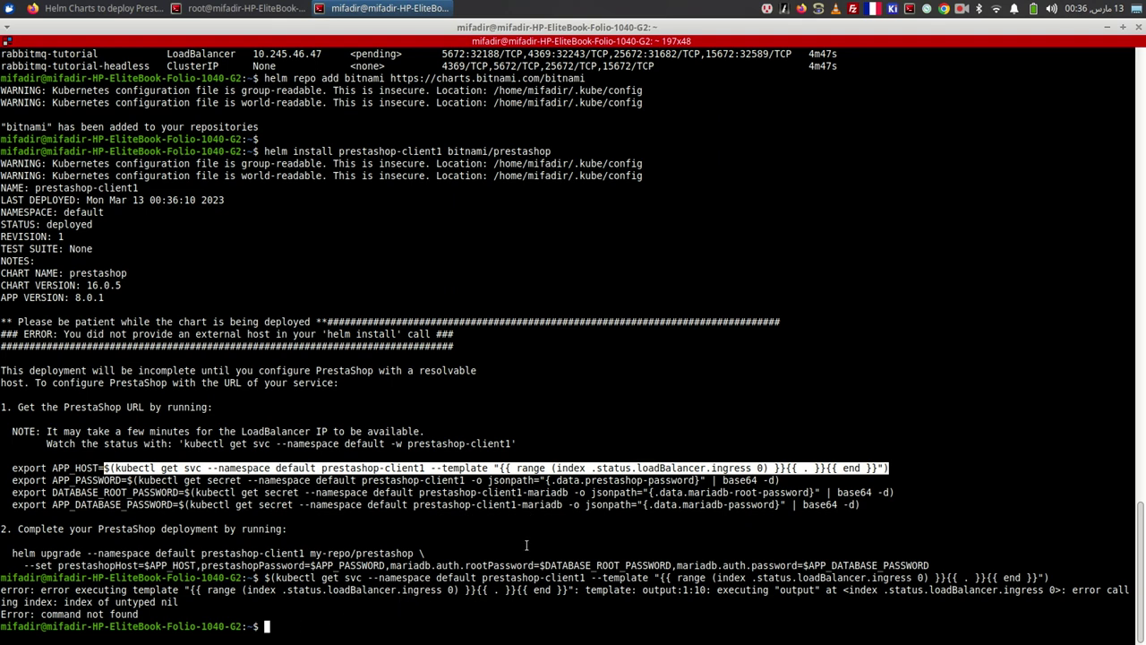
- Remove the $( ) wrapper from the APP_HOST expression and run the plain kubectl get svc template query for prestashop-client1
{"action": "key", "text": "ctrl+shift+v"}
{"action": "key", "text": "BackSpace"}
{"action": "key", "text": "BackSpace"}
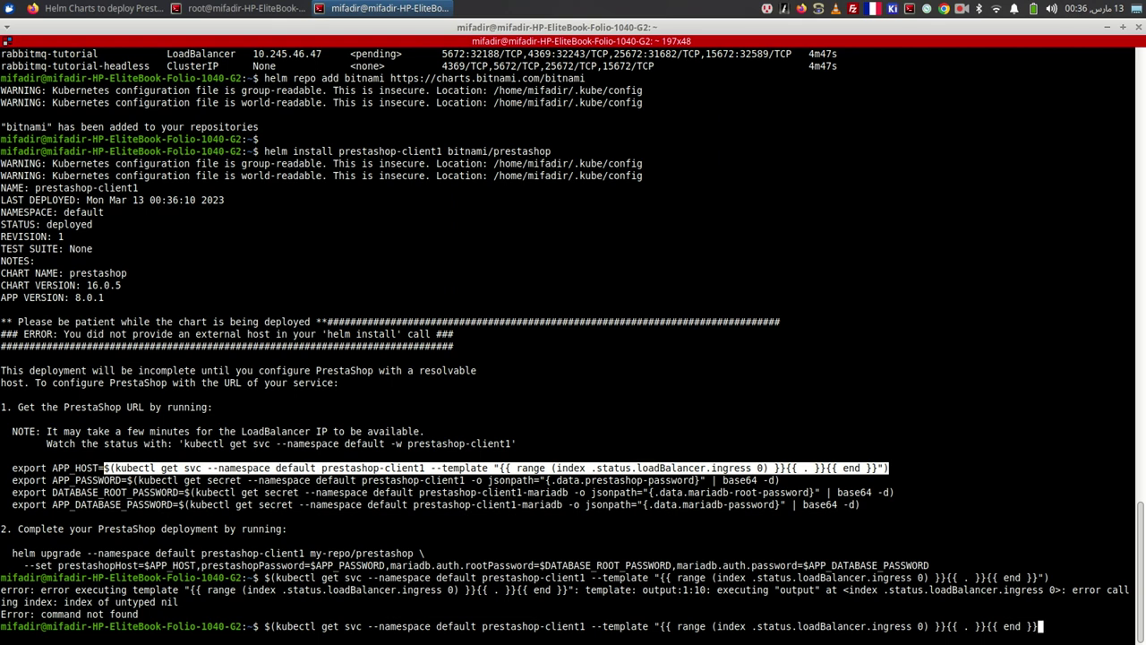
{"action": "type", "text": "\""}
{"action": "key", "text": "Left"}
{"action": "key", "text": "Left"}
{"action": "key", "text": "Left"}
{"action": "key", "text": "Left"}
{"action": "key", "text": "Left"}
{"action": "key", "text": "Left"}
{"action": "key", "text": "Left"}
{"action": "key", "text": "Left"}
{"action": "key", "text": "Left"}
{"action": "key", "text": "Left"}
{"action": "key", "text": "Left"}
{"action": "key", "text": "Left"}
{"action": "key", "text": "Left"}
{"action": "key", "text": "Left"}
{"action": "key", "text": "Left"}
{"action": "key", "text": "Left"}
{"action": "key", "text": "Left"}
{"action": "key", "text": "Left"}
{"action": "key", "text": "Left"}
{"action": "key", "text": "Left"}
{"action": "key", "text": "Left"}
{"action": "key", "text": "Left"}
{"action": "key", "text": "Left"}
{"action": "key", "text": "Left"}
{"action": "key", "text": "Left"}
{"action": "key", "text": "Left"}
{"action": "key", "text": "Left"}
{"action": "key", "text": "Left"}
{"action": "key", "text": "Left"}
{"action": "key", "text": "Left"}
{"action": "key", "text": "Left"}
{"action": "key", "text": "Left"}
{"action": "key", "text": "Left"}
{"action": "key", "text": "Left"}
{"action": "key", "text": "Left"}
{"action": "key", "text": "Left"}
{"action": "key", "text": "Left"}
{"action": "key", "text": "Left"}
{"action": "key", "text": "Left"}
{"action": "key", "text": "Left"}
{"action": "key", "text": "Left"}
{"action": "key", "text": "Left"}
{"action": "key", "text": "Left"}
{"action": "key", "text": "Left"}
{"action": "key", "text": "Left"}
{"action": "key", "text": "Left"}
{"action": "key", "text": "Left"}
{"action": "key", "text": "Left"}
{"action": "key", "text": "Left"}
{"action": "key", "text": "Left"}
{"action": "key", "text": "Left"}
{"action": "key", "text": "Left"}
{"action": "key", "text": "Left"}
{"action": "key", "text": "Left"}
{"action": "key", "text": "Left"}
{"action": "key", "text": "Left"}
{"action": "key", "text": "Left"}
{"action": "key", "text": "Left"}
{"action": "key", "text": "Left"}
{"action": "key", "text": "Left"}
{"action": "key", "text": "Left"}
{"action": "key", "text": "Left"}
{"action": "key", "text": "Left"}
{"action": "key", "text": "Left"}
{"action": "key", "text": "Left"}
{"action": "key", "text": "Left"}
{"action": "key", "text": "Left"}
{"action": "key", "text": "Left"}
{"action": "key", "text": "Left"}
{"action": "key", "text": "Left"}
{"action": "key", "text": "Left"}
{"action": "key", "text": "Left"}
{"action": "key", "text": "Left"}
{"action": "key", "text": "Left"}
{"action": "key", "text": "Left"}
{"action": "key", "text": "Left"}
{"action": "key", "text": "Left"}
{"action": "key", "text": "Left"}
{"action": "key", "text": "Left"}
{"action": "key", "text": "Left"}
{"action": "key", "text": "BackSpace"}
{"action": "key", "text": "BackSpace"}
{"action": "key", "text": "Return"}
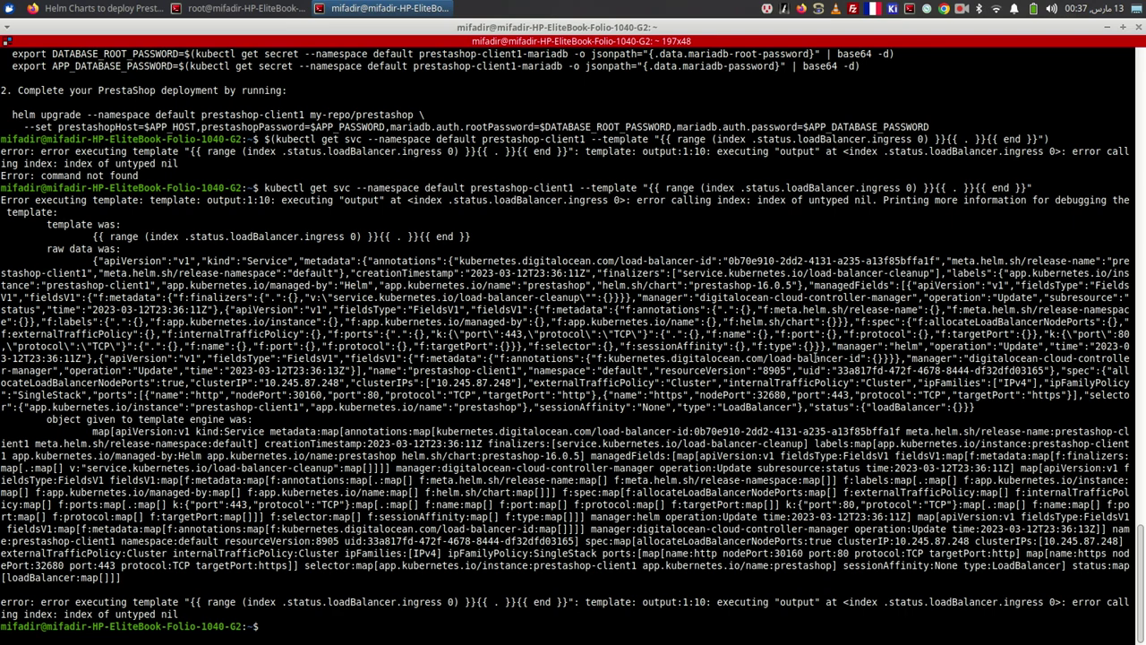
- Copy the kubectl get secret command from the APP_PASSWORD line without its wrapper and run it to print the decoded PrestaShop password
{"action": "scroll", "coordinate": [737, 397], "scroll_direction": "up", "scroll_amount": 5}
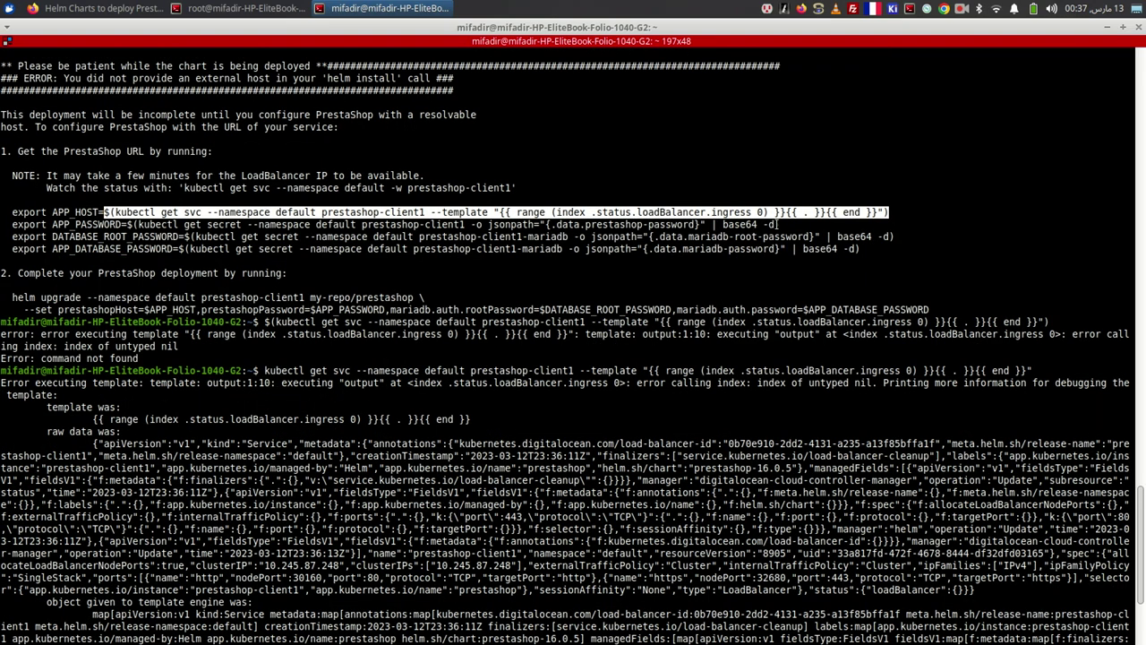
{"action": "left_click_drag", "start_coordinate": [778, 224], "coordinate": [139, 224]}
{"action": "key", "text": "ctrl+c"}
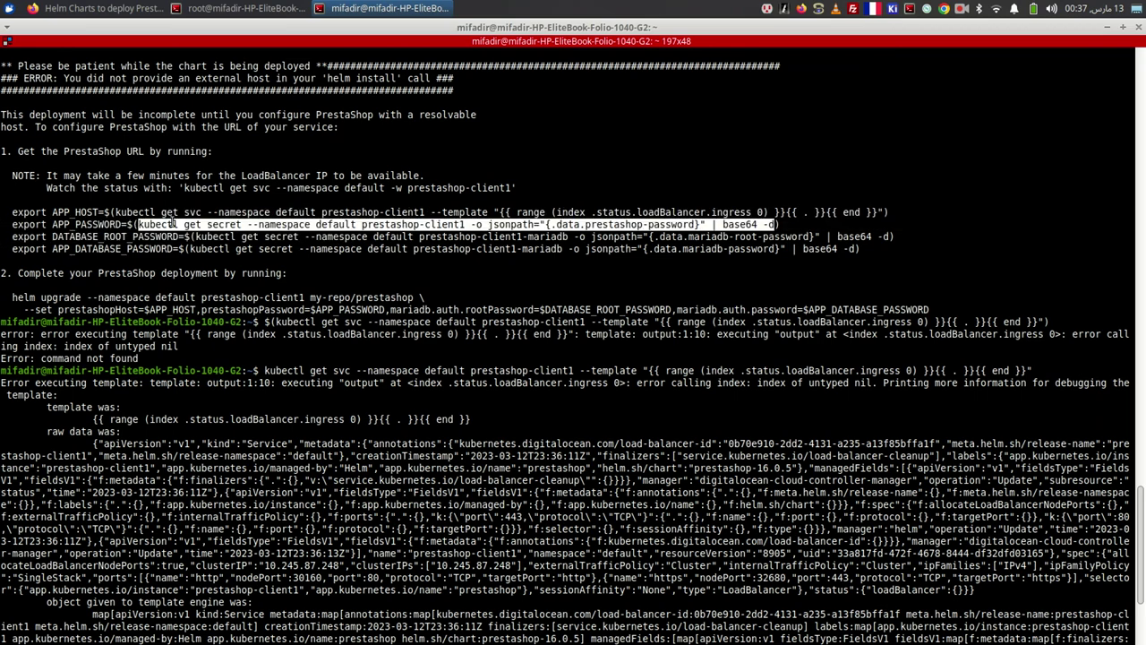
{"action": "right_click", "coordinate": [175, 224]}
{"action": "left_click", "coordinate": [192, 230]}
{"action": "scroll", "coordinate": [529, 238], "scroll_direction": "down", "scroll_amount": 5}
{"action": "right_click", "coordinate": [527, 237]}
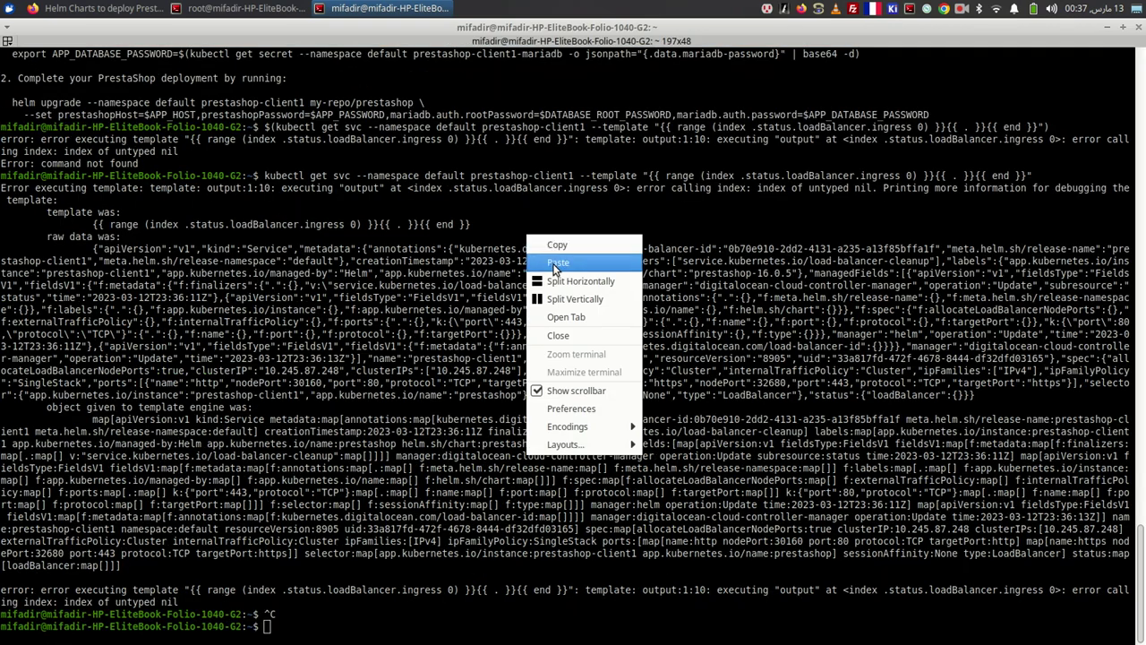
{"action": "left_click", "coordinate": [554, 263]}
{"action": "key", "text": "Return"}
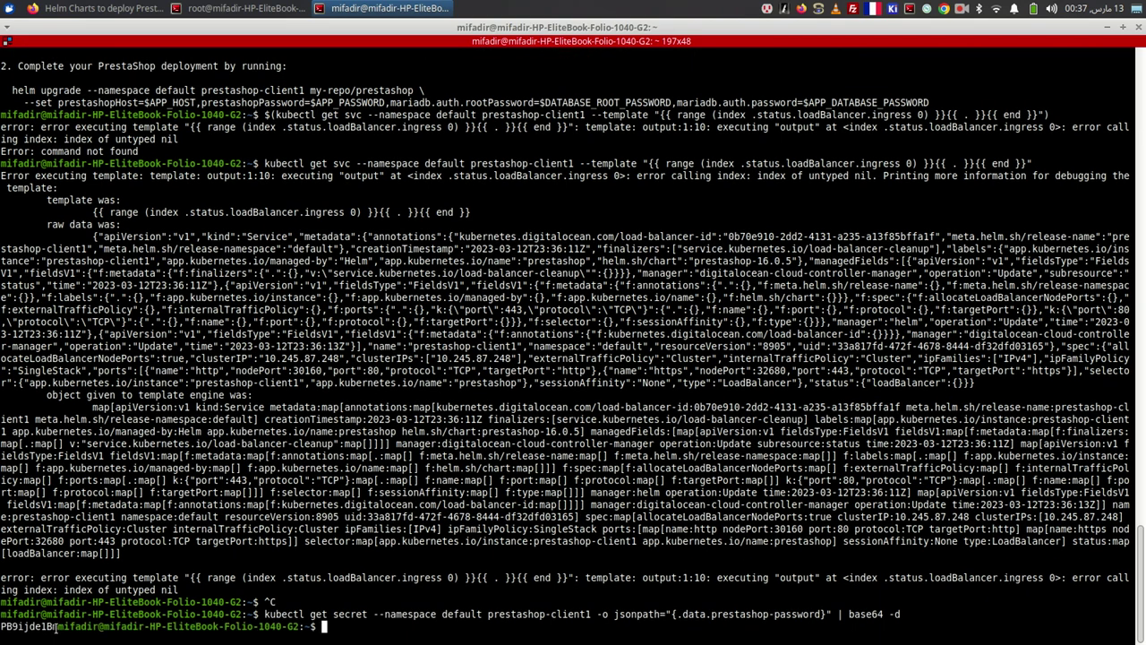
- Review the APP_HOST line in the PrestaShop install notes, and list the pods with kubectl get pod in the root terminal
{"action": "scroll", "coordinate": [668, 212], "scroll_direction": "up", "scroll_amount": 3}
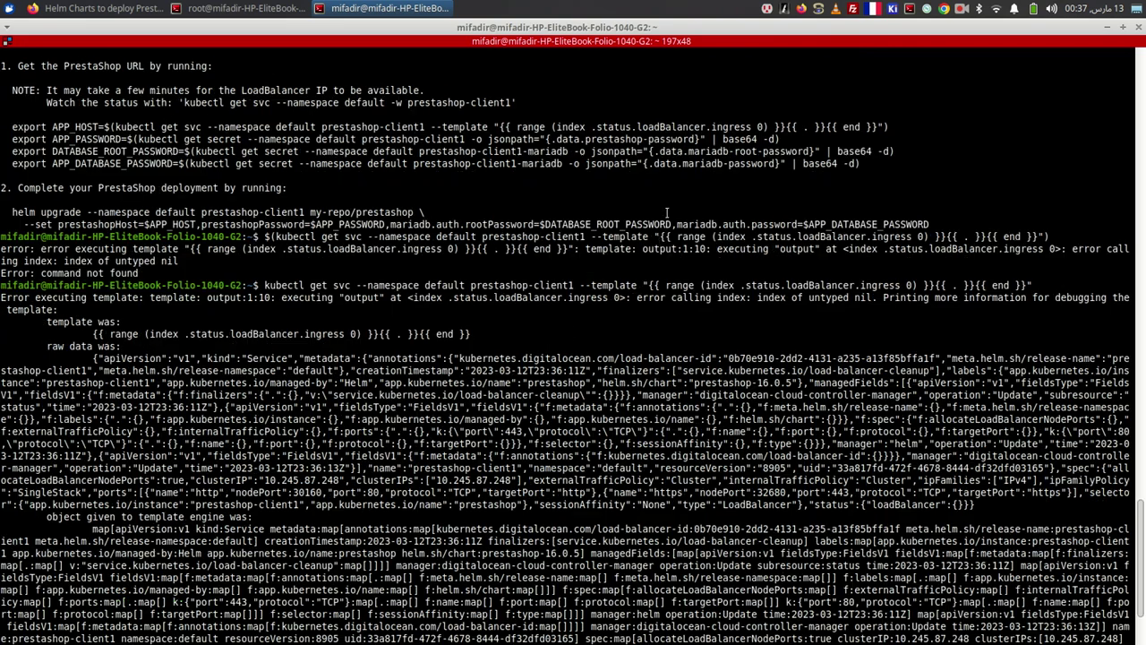
{"action": "scroll", "coordinate": [515, 244], "scroll_direction": "up", "scroll_amount": 2}
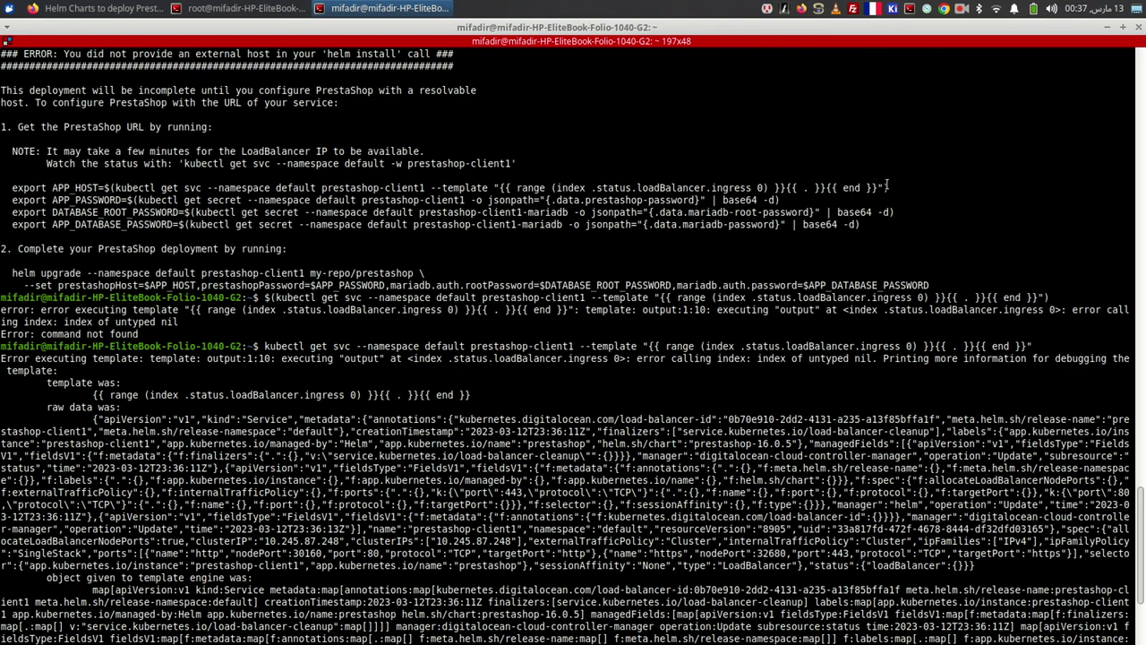
{"action": "left_click_drag", "start_coordinate": [886, 187], "coordinate": [119, 188]}
{"action": "left_click", "coordinate": [244, 8]}
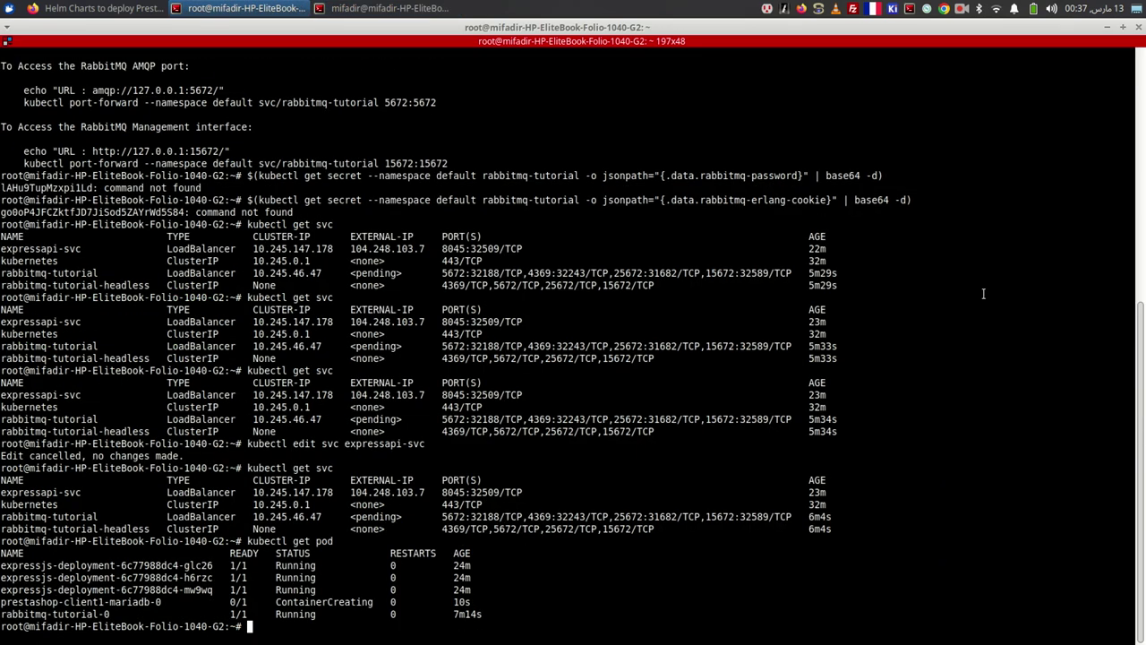
{"action": "type", "text": "kubectl get pod"}
{"action": "key", "text": "Return"}
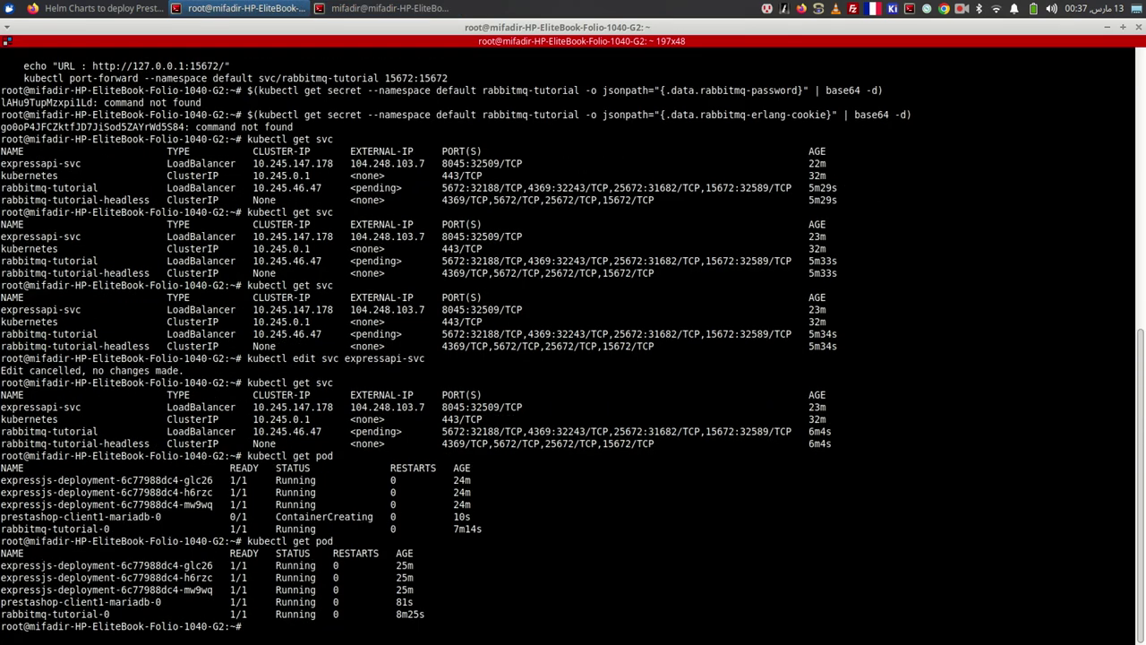
- List the services with kubectl get svc and compare the external IPs of rabbitmq-tutorial and prestashop-client1
{"action": "key", "text": "Up"}
{"action": "key", "text": "Up"}
{"action": "key", "text": "Return"}
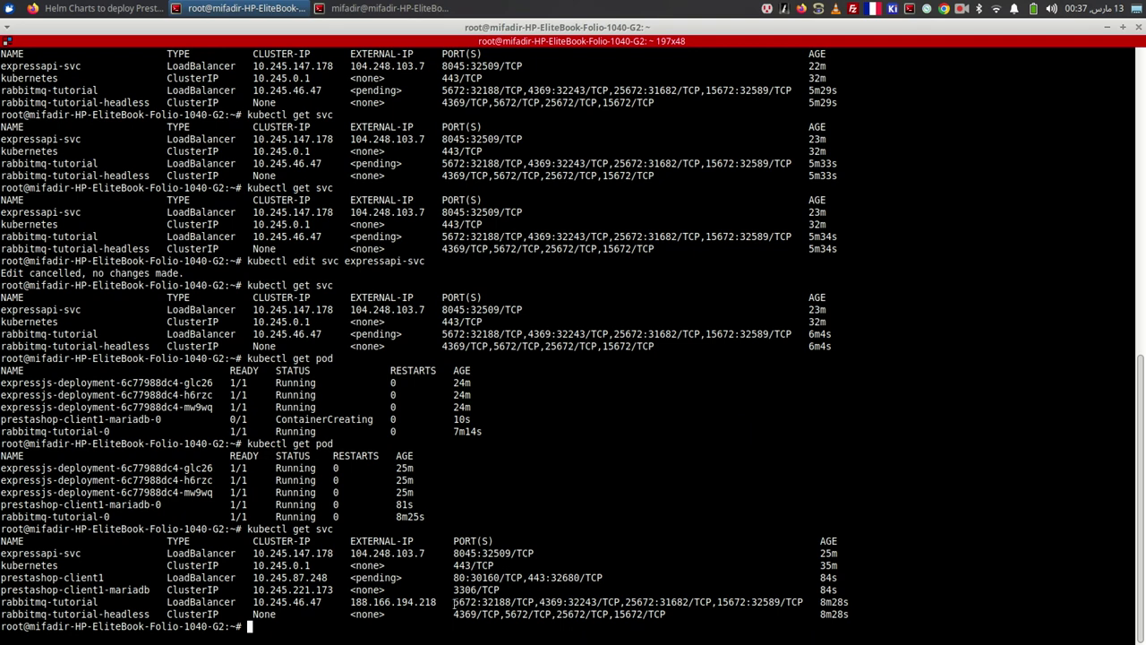
{"action": "triple_click", "coordinate": [385, 602]}
{"action": "double_click", "coordinate": [385, 602]}
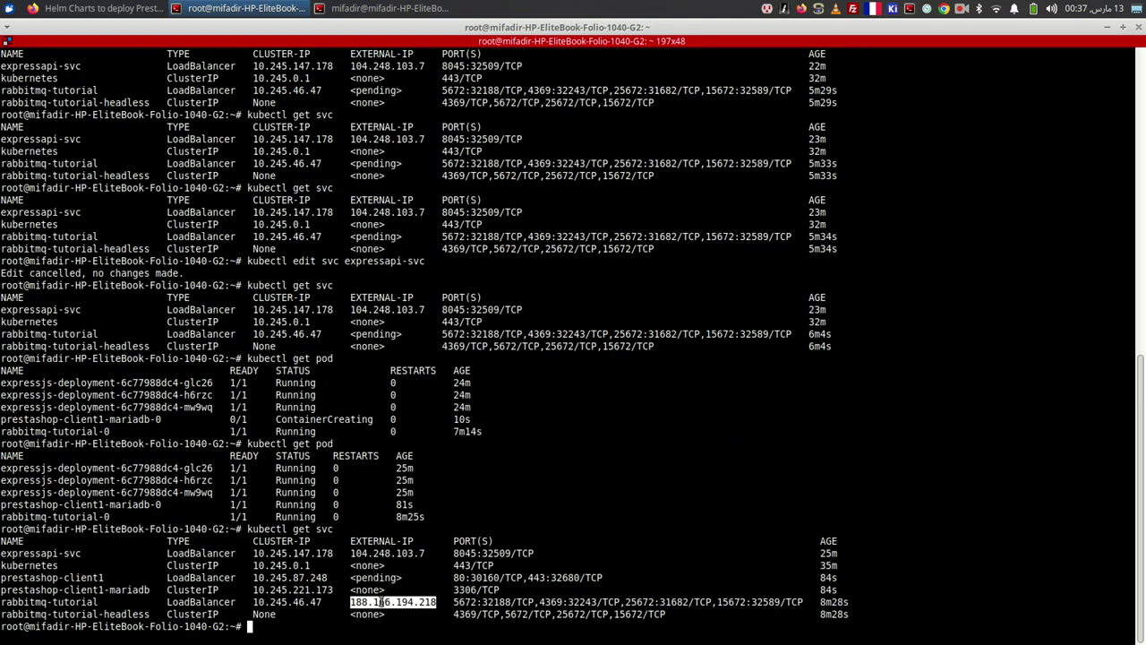
{"action": "double_click", "coordinate": [369, 578]}
{"action": "left_click", "coordinate": [369, 578]}
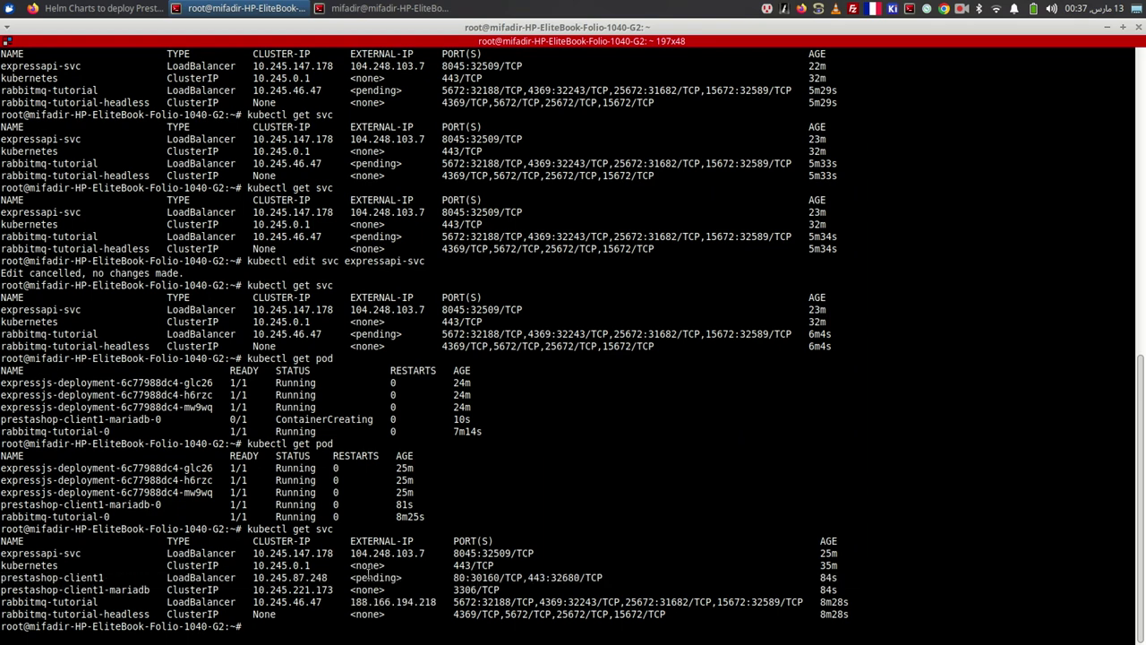
{"action": "triple_click", "coordinate": [369, 578]}
{"action": "double_click", "coordinate": [369, 577]}
{"action": "double_click", "coordinate": [399, 602]}
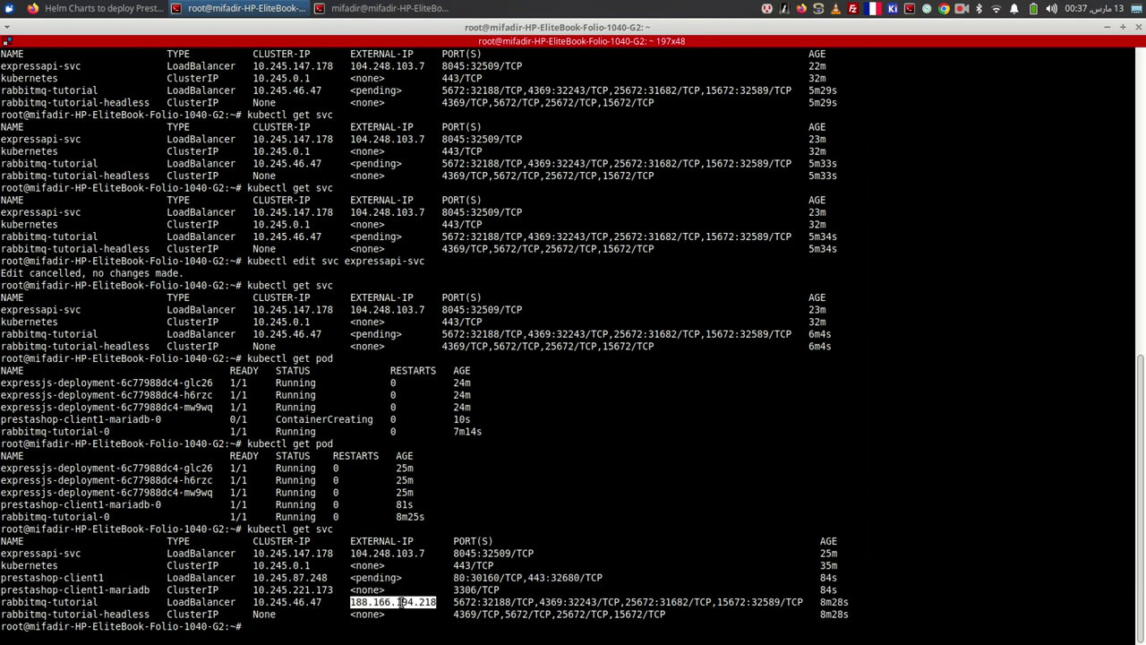
{"action": "key", "text": "alt+Tab"}
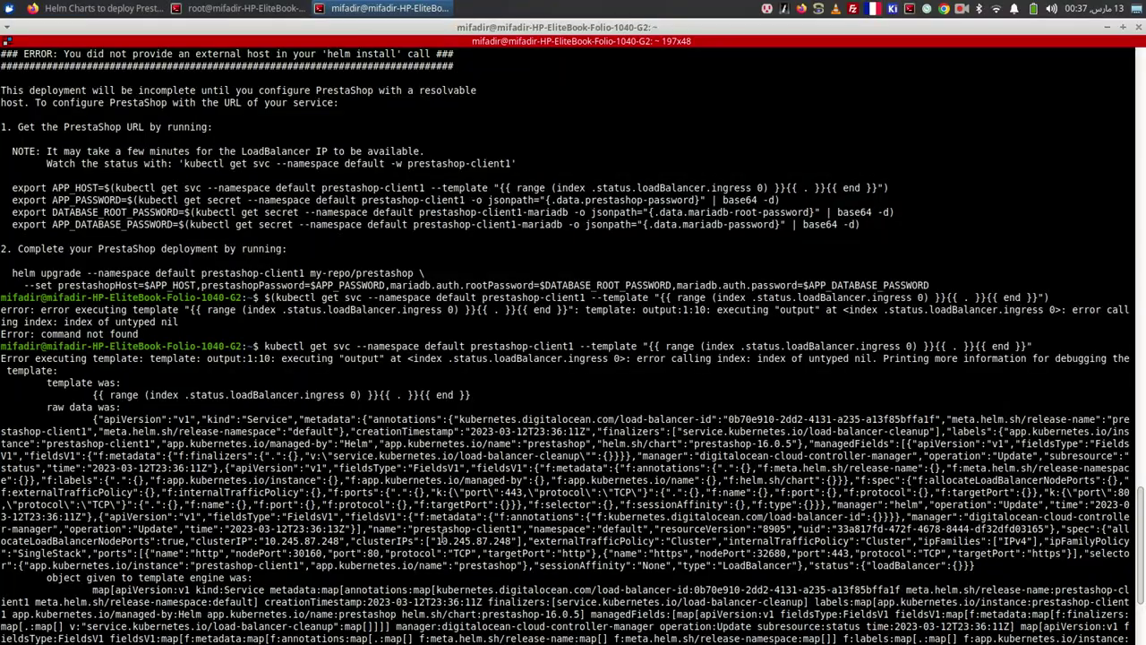
{"action": "key", "text": "alt+Tab"}
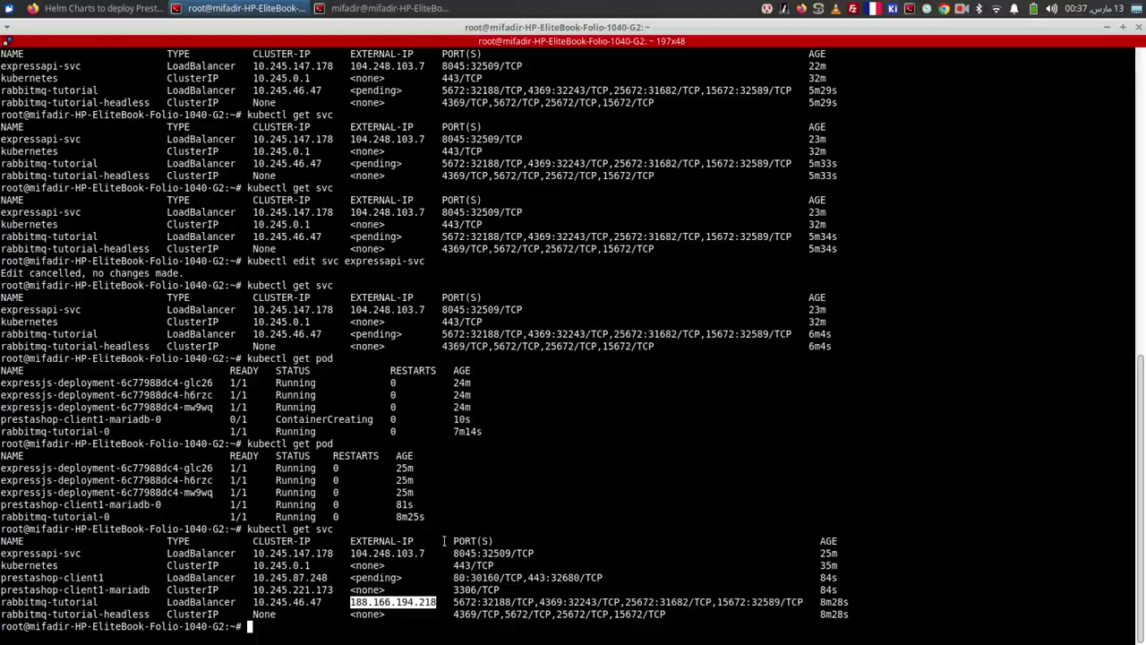
- Copy the external IP of rabbitmq-tutorial, 188.166.194.218, into the address of a new Firefox tab
{"action": "right_click", "coordinate": [399, 598]}
{"action": "left_click", "coordinate": [464, 389]}
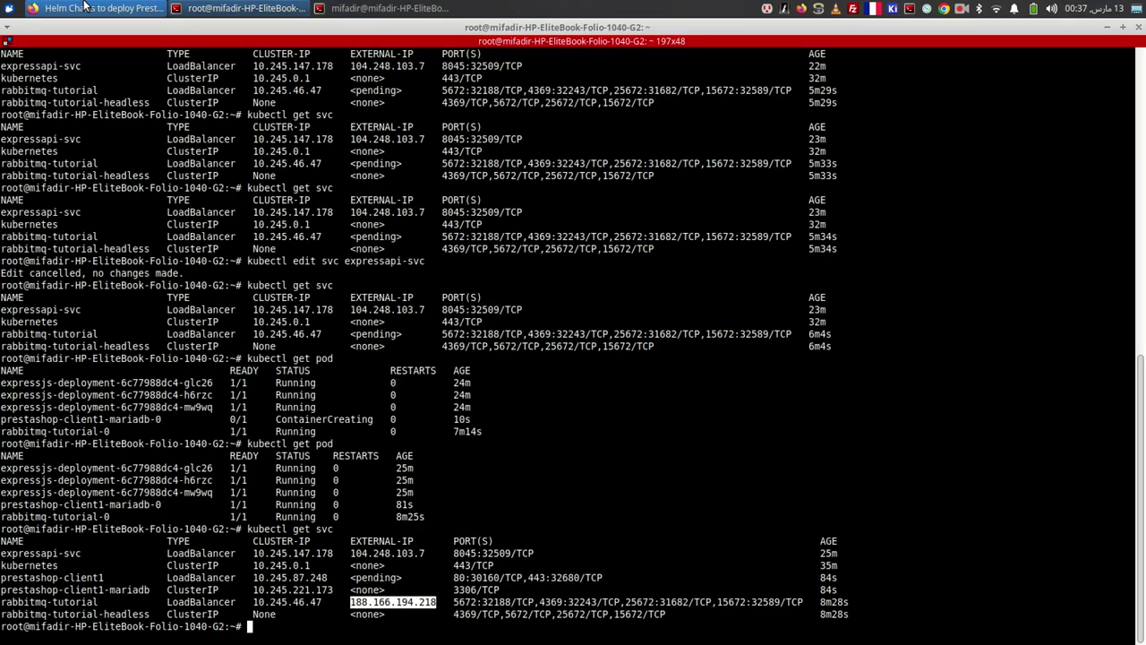
{"action": "key", "text": "alt+Tab"}
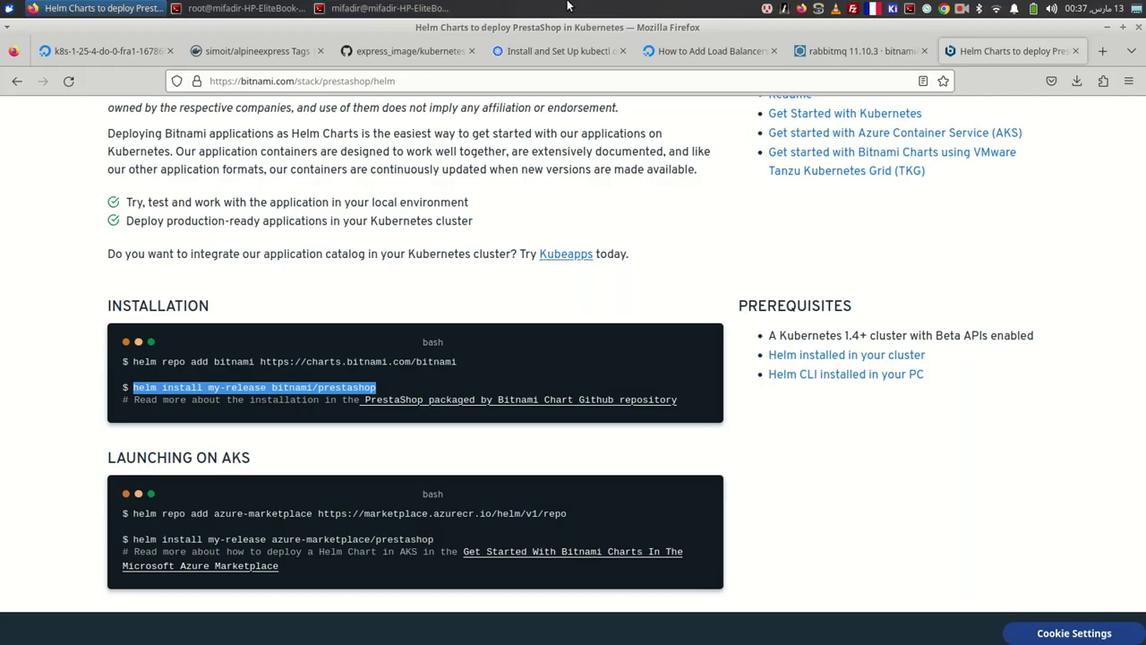
{"action": "left_click", "coordinate": [1103, 52]}
{"action": "key", "text": "ctrl+v"}
- Copy port 15672 from the rabbitmq-tutorial service, append it to the IP address after a colon, and load the RabbitMQ management page
{"action": "key", "text": "alt+Tab"}
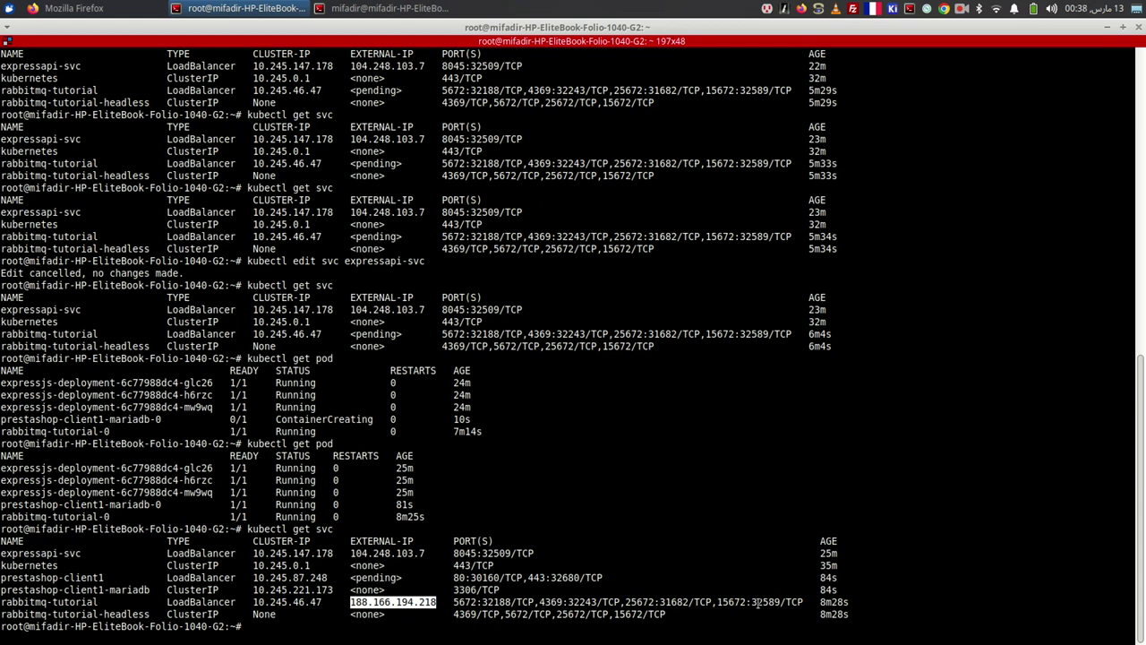
{"action": "left_click_drag", "start_coordinate": [746, 602], "coordinate": [719, 604]}
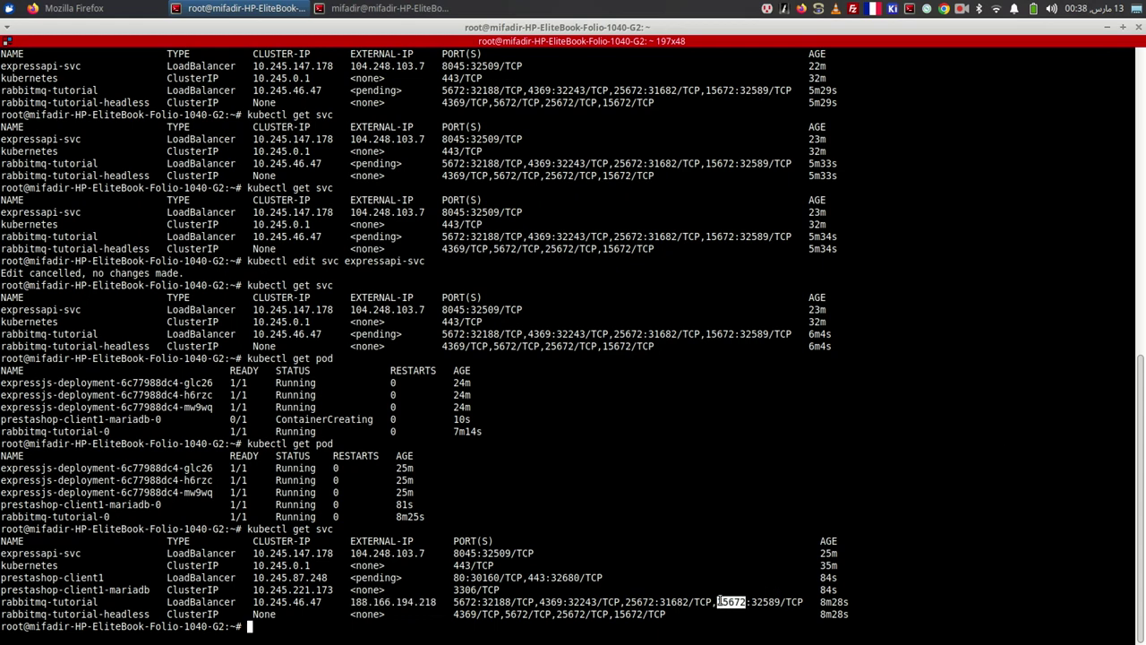
{"action": "right_click", "coordinate": [719, 604]}
{"action": "left_click", "coordinate": [776, 389]}
{"action": "key", "text": "alt+Tab"}
{"action": "type", "text": ":"}
{"action": "key", "text": "ctrl+v"}
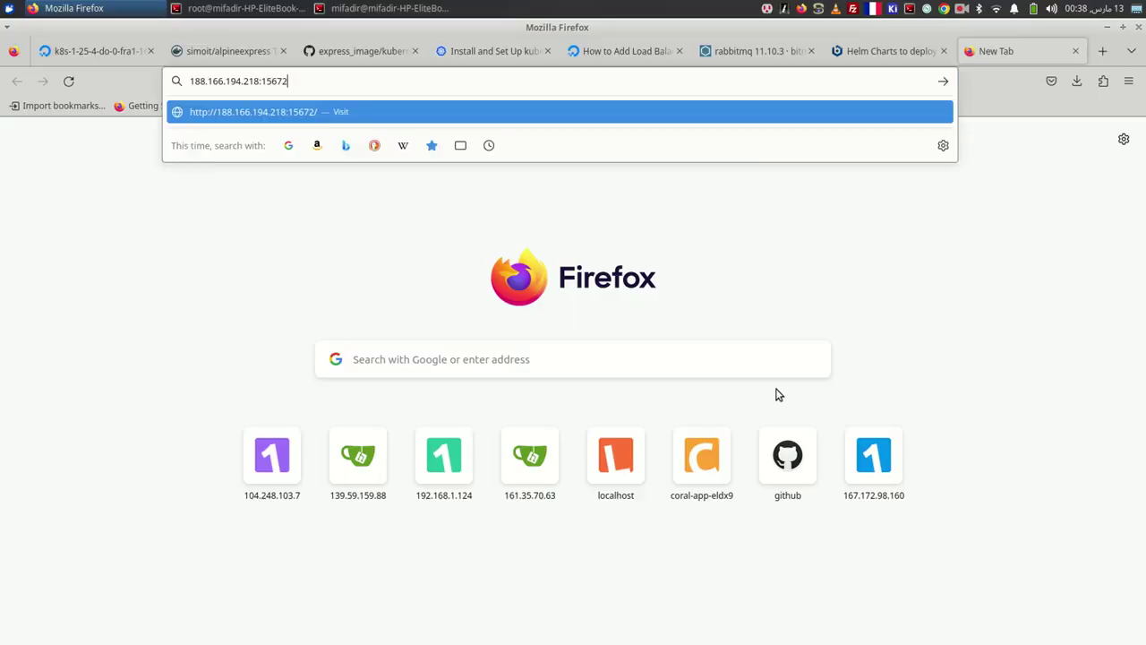
{"action": "key", "text": "Return"}
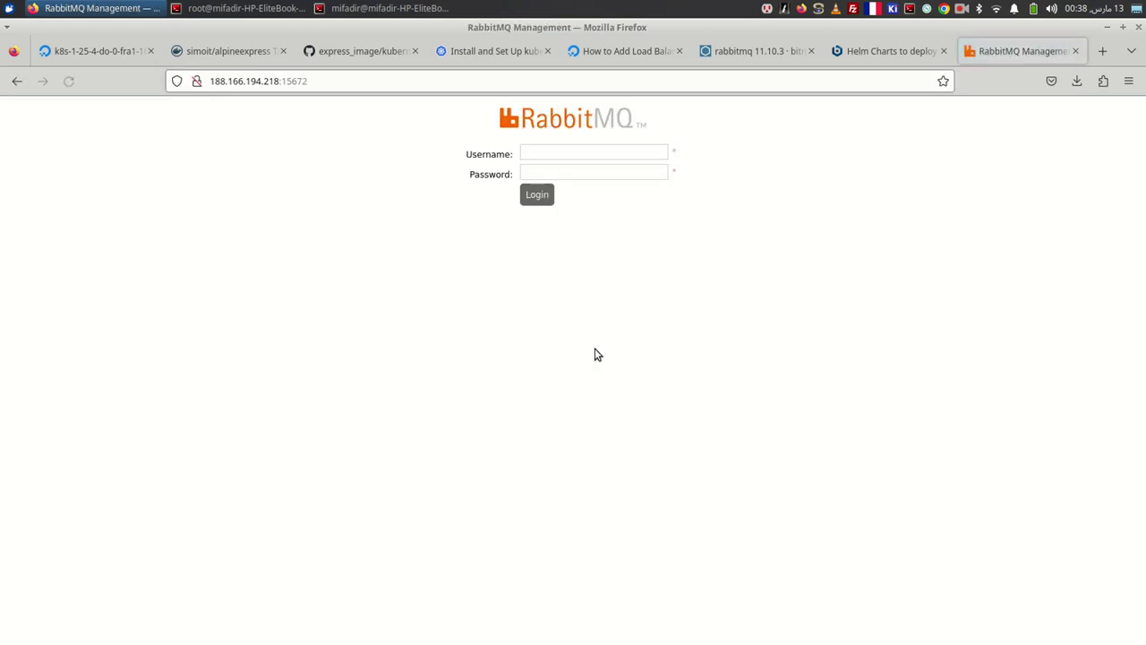
- Log in to RabbitMQ as user with the account password copied from the root terminal's earlier output, and save the login in Firefox
{"action": "left_click", "coordinate": [537, 151]}
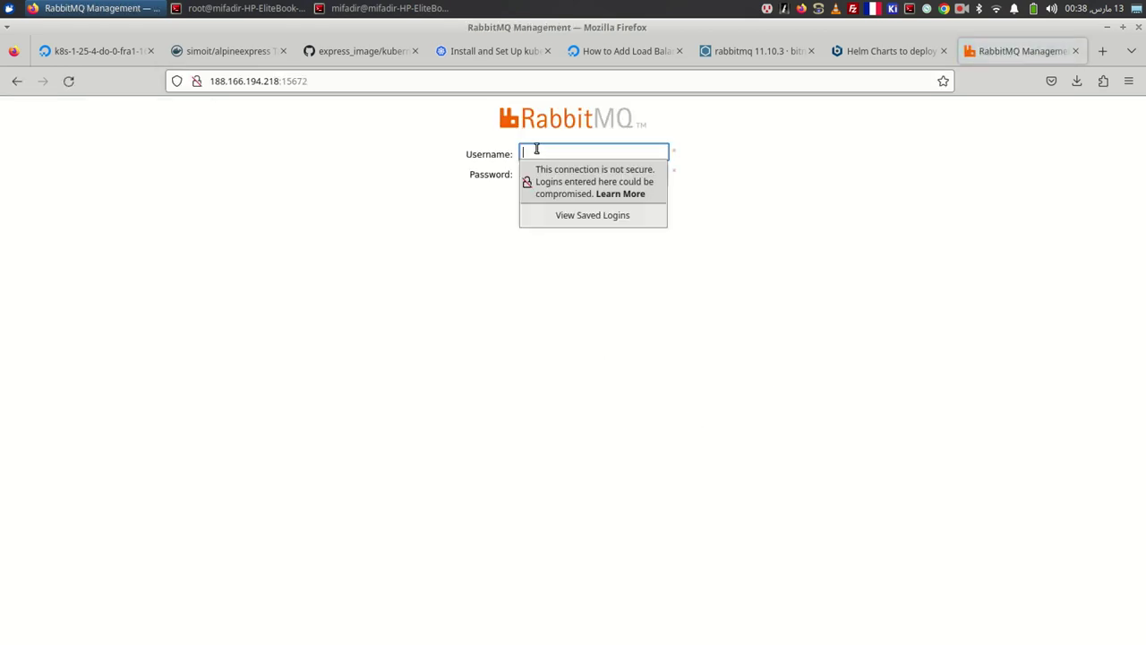
{"action": "key", "text": "Tab"}
{"action": "key", "text": "alt+Tab"}
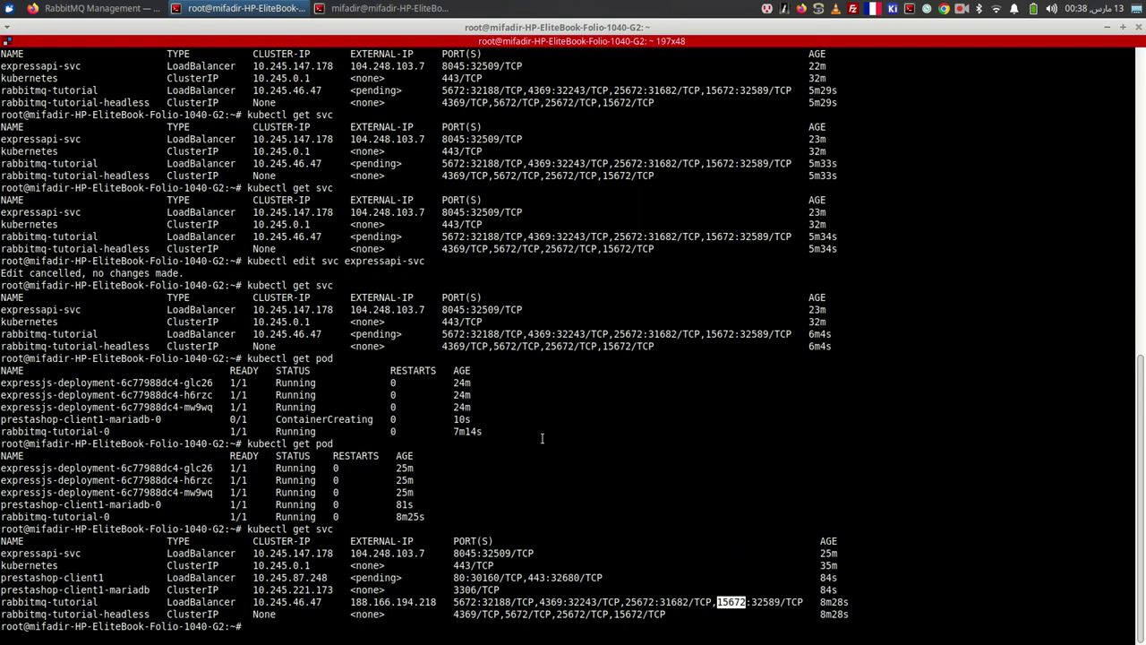
{"action": "scroll", "coordinate": [540, 437], "scroll_direction": "up", "scroll_amount": 10}
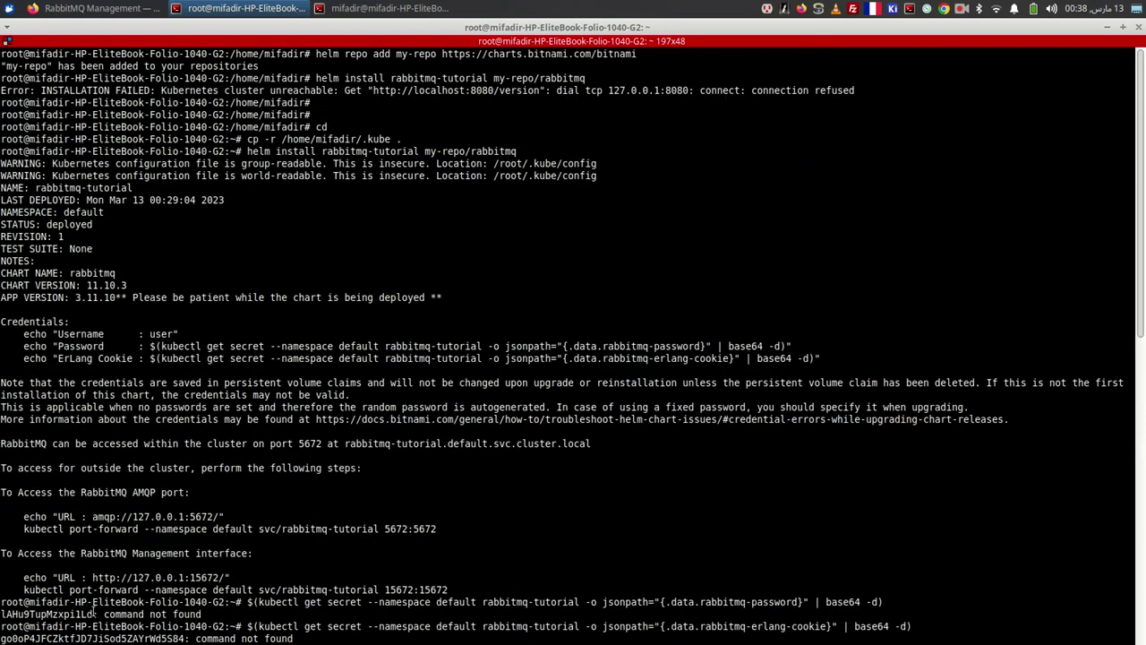
{"action": "left_click_drag", "start_coordinate": [93, 614], "coordinate": [2, 614]}
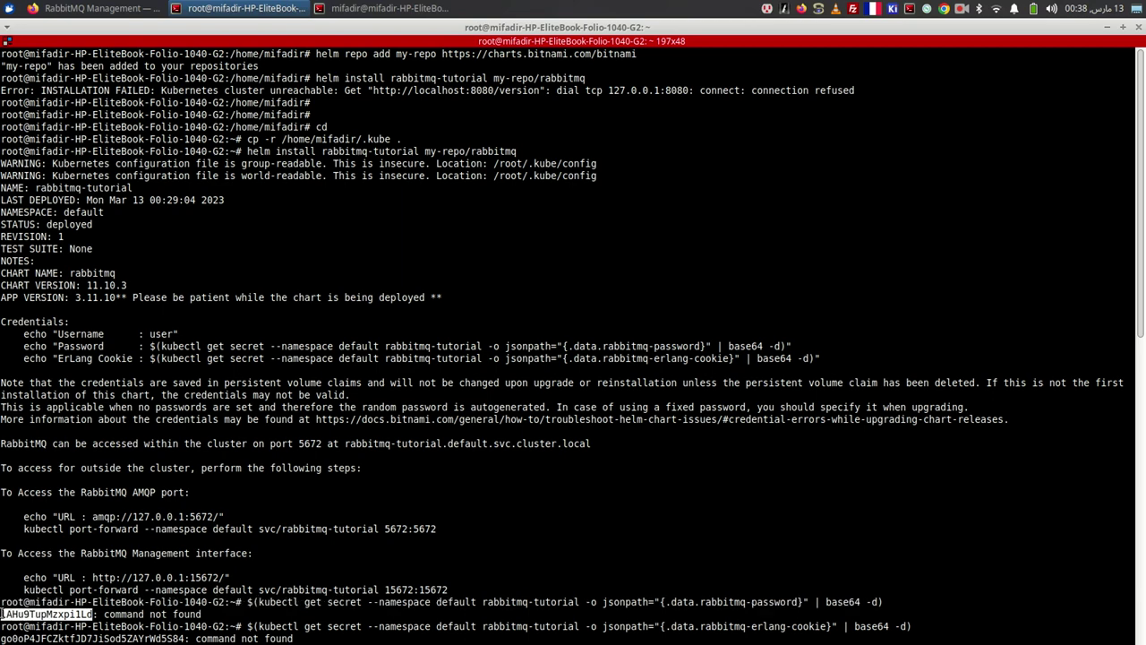
{"action": "right_click", "coordinate": [18, 614]}
{"action": "left_click", "coordinate": [53, 408]}
{"action": "key", "text": "alt+Tab"}
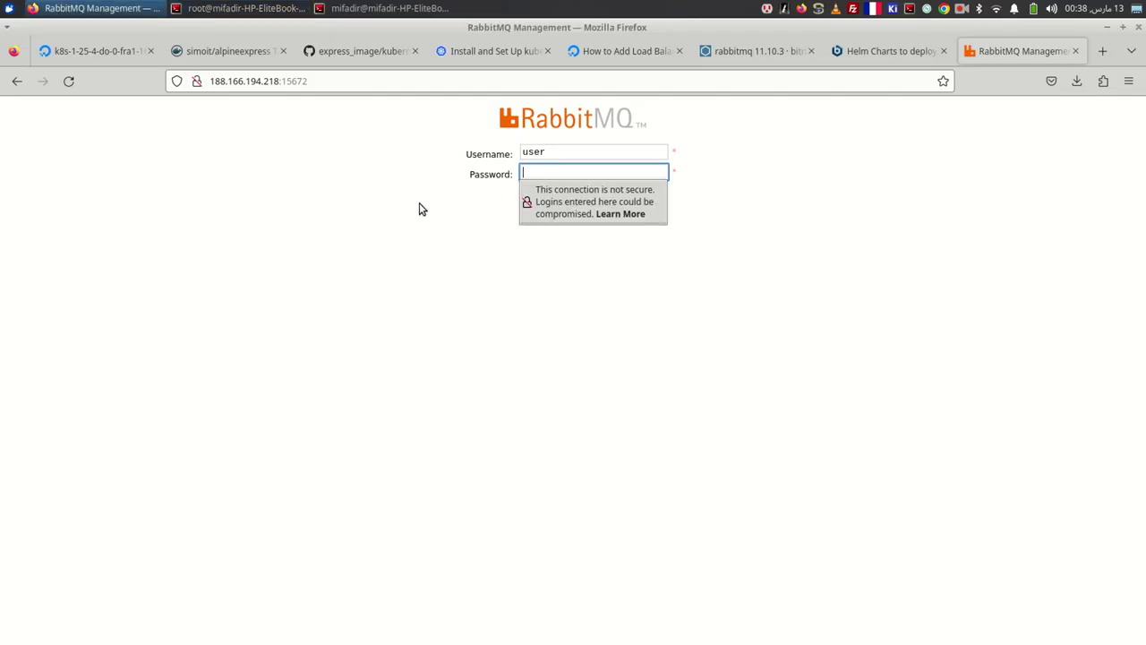
{"action": "left_click", "coordinate": [579, 175]}
{"action": "key", "text": "ctrl+v"}
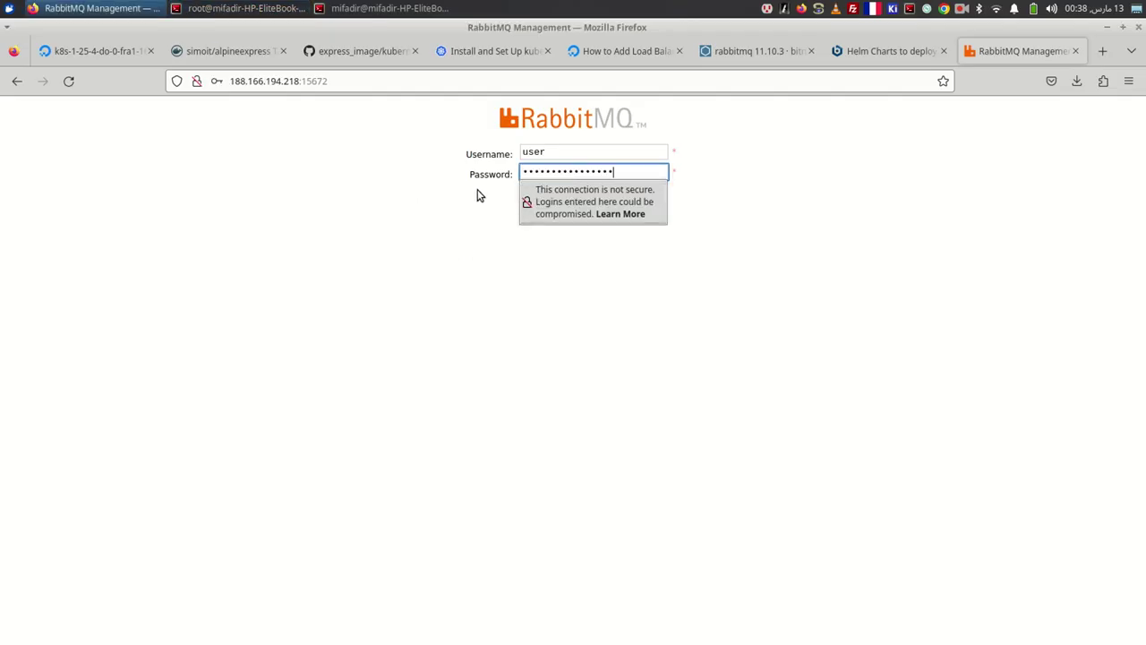
{"action": "left_click", "coordinate": [537, 196]}
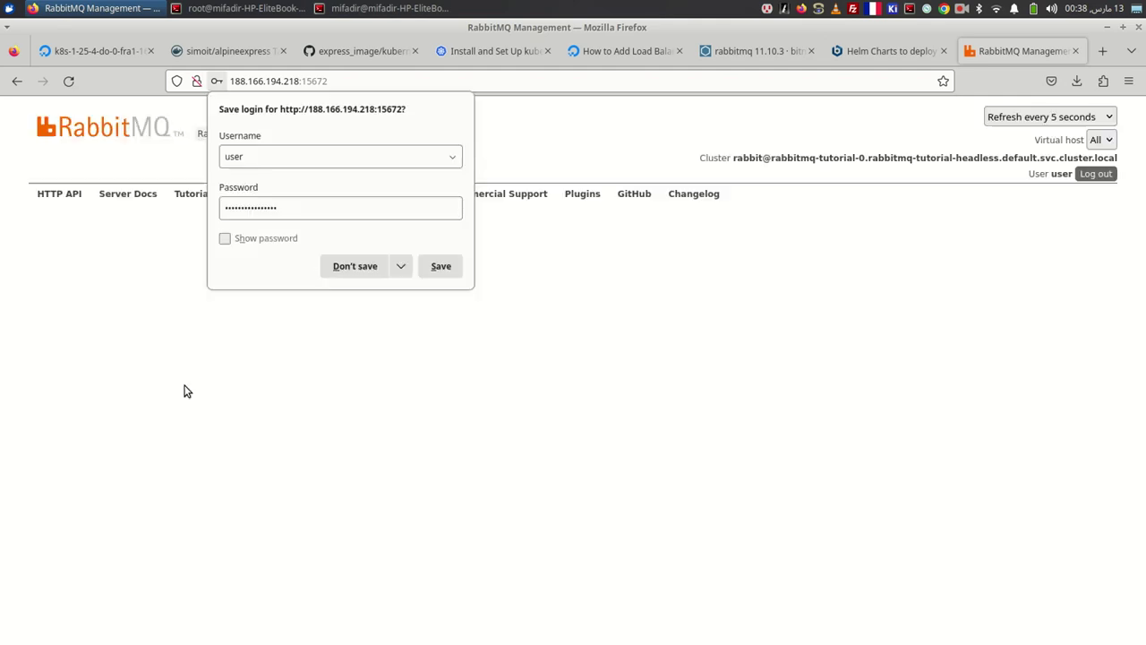
{"action": "left_click", "coordinate": [438, 266]}
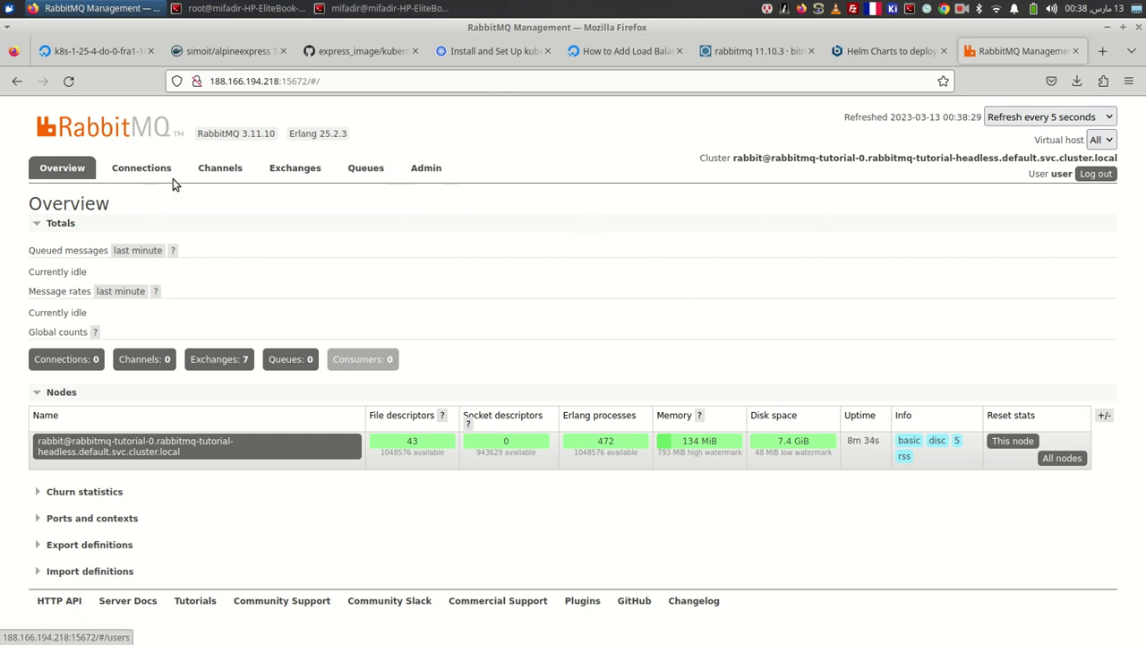
- Examine RabbitMQ's Admin users, Queues, virtual host choices and Overview, and close the management tab
{"action": "left_click", "coordinate": [424, 168]}
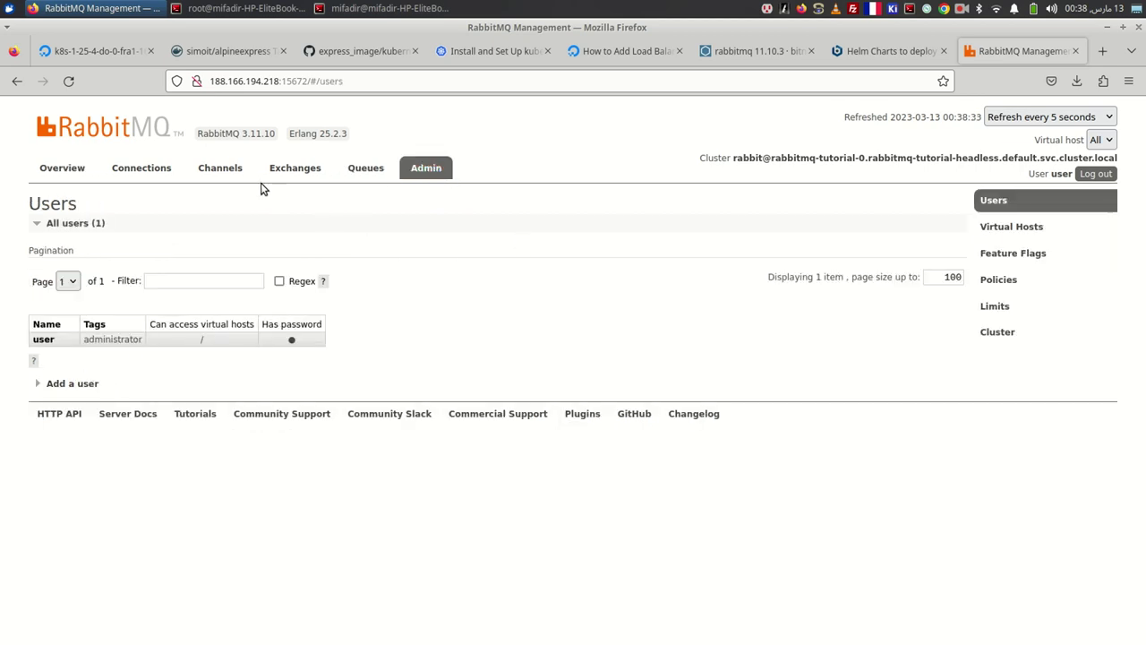
{"action": "left_click", "coordinate": [365, 168]}
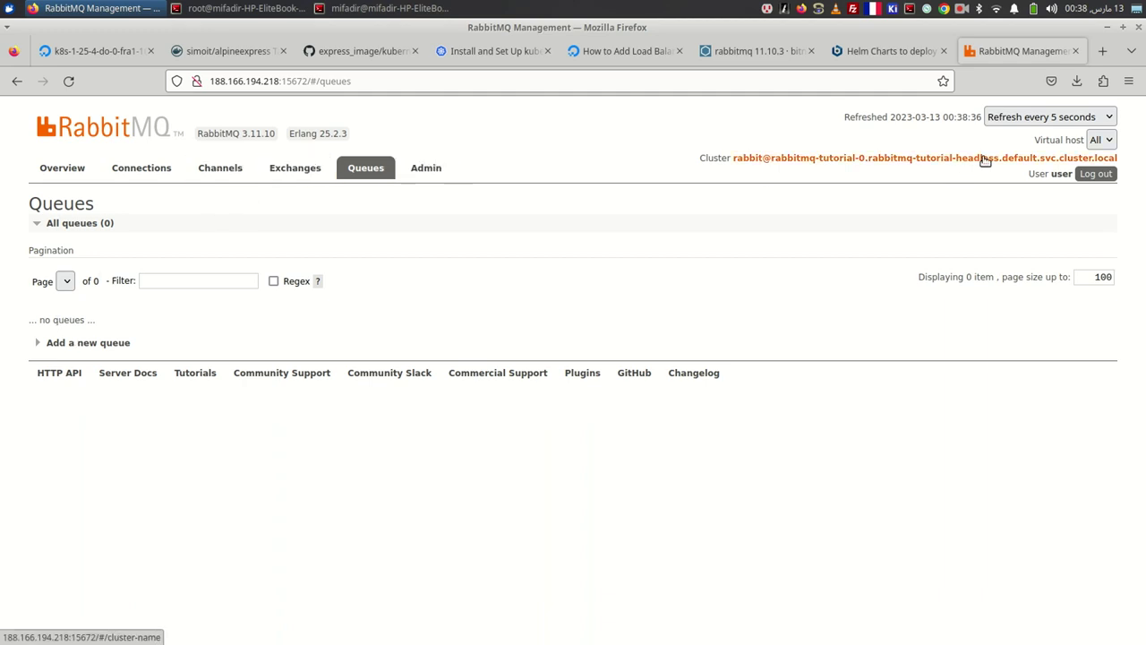
{"action": "left_click", "coordinate": [1102, 141]}
{"action": "left_click", "coordinate": [1106, 142]}
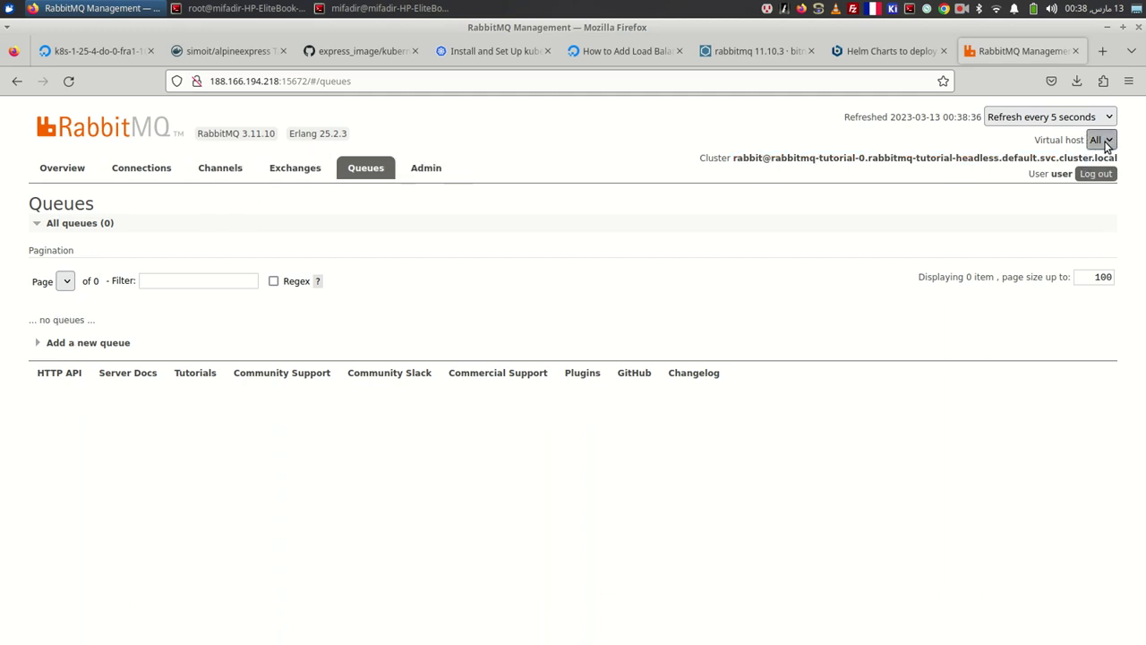
{"action": "left_click", "coordinate": [1107, 142]}
{"action": "left_click", "coordinate": [1107, 145]}
{"action": "left_click", "coordinate": [62, 167]}
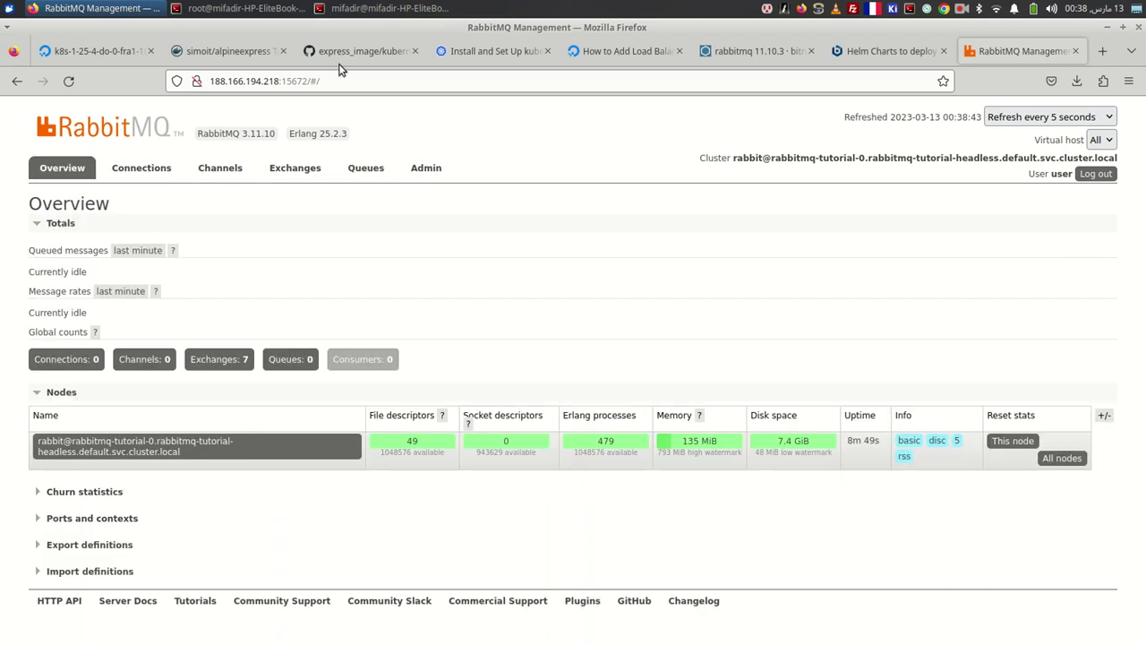
{"action": "left_click", "coordinate": [1073, 52]}
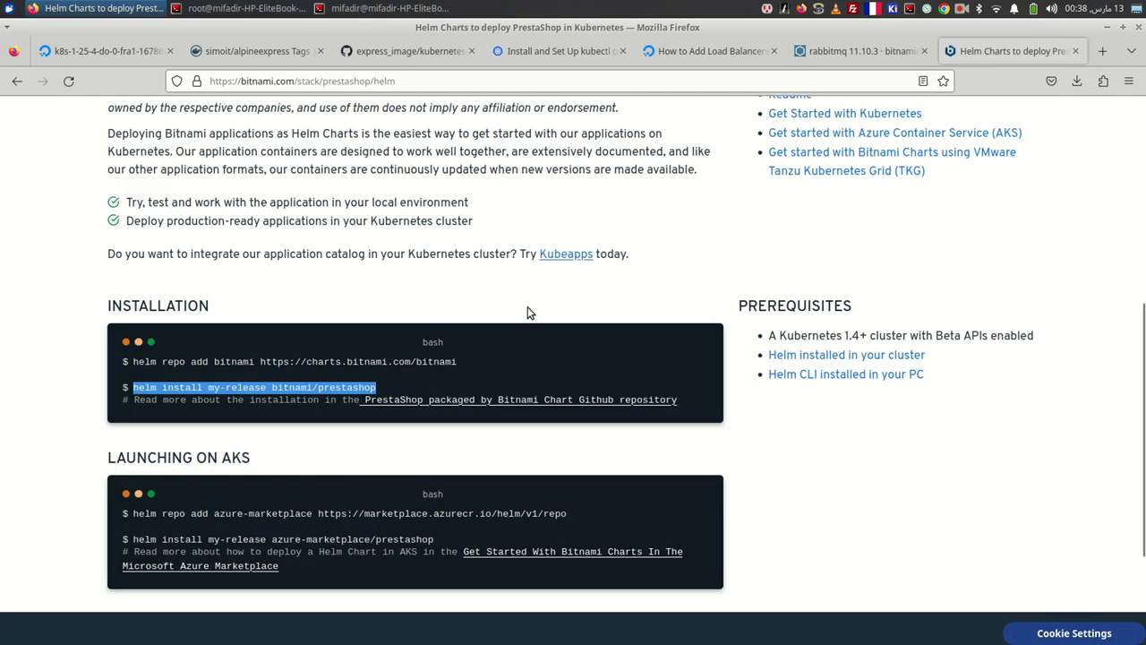